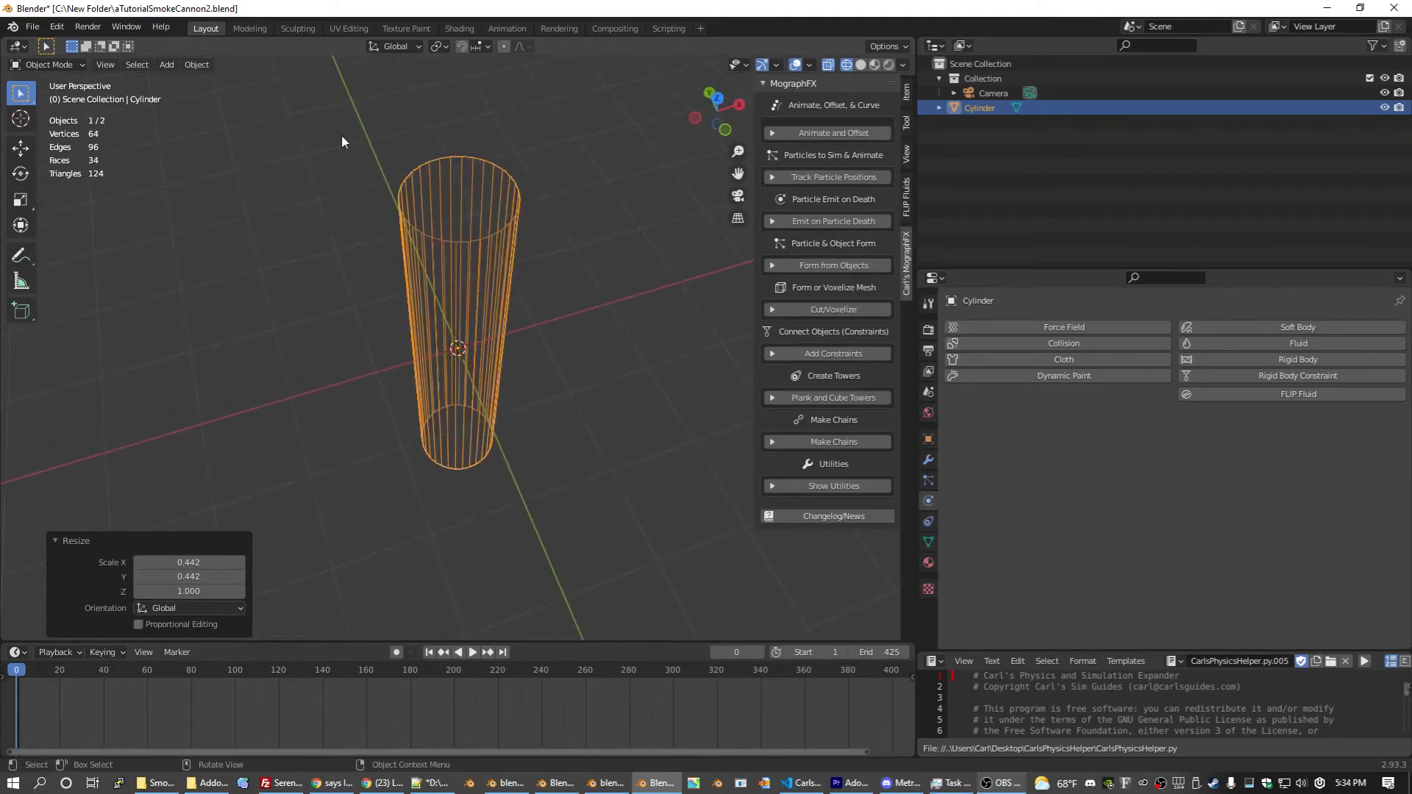
Step: In Edit Mode, extrude the cylinder's top face in place and scale it slightly inward to form a thin rim
{"action": "key", "text": "Tab"}
{"action": "left_click_drag", "start_coordinate": [341, 136], "coordinate": [605, 281]}
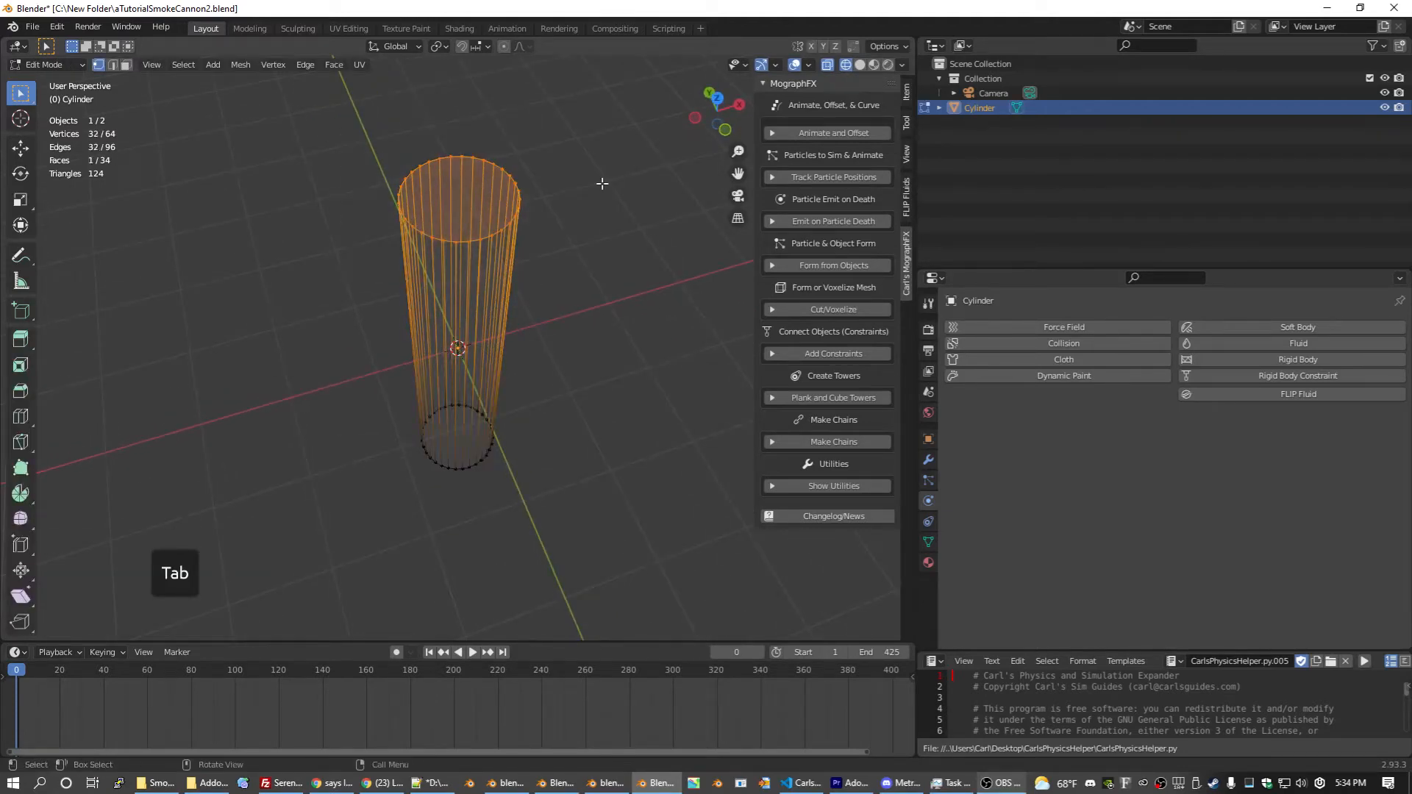
{"action": "key", "text": "e"}
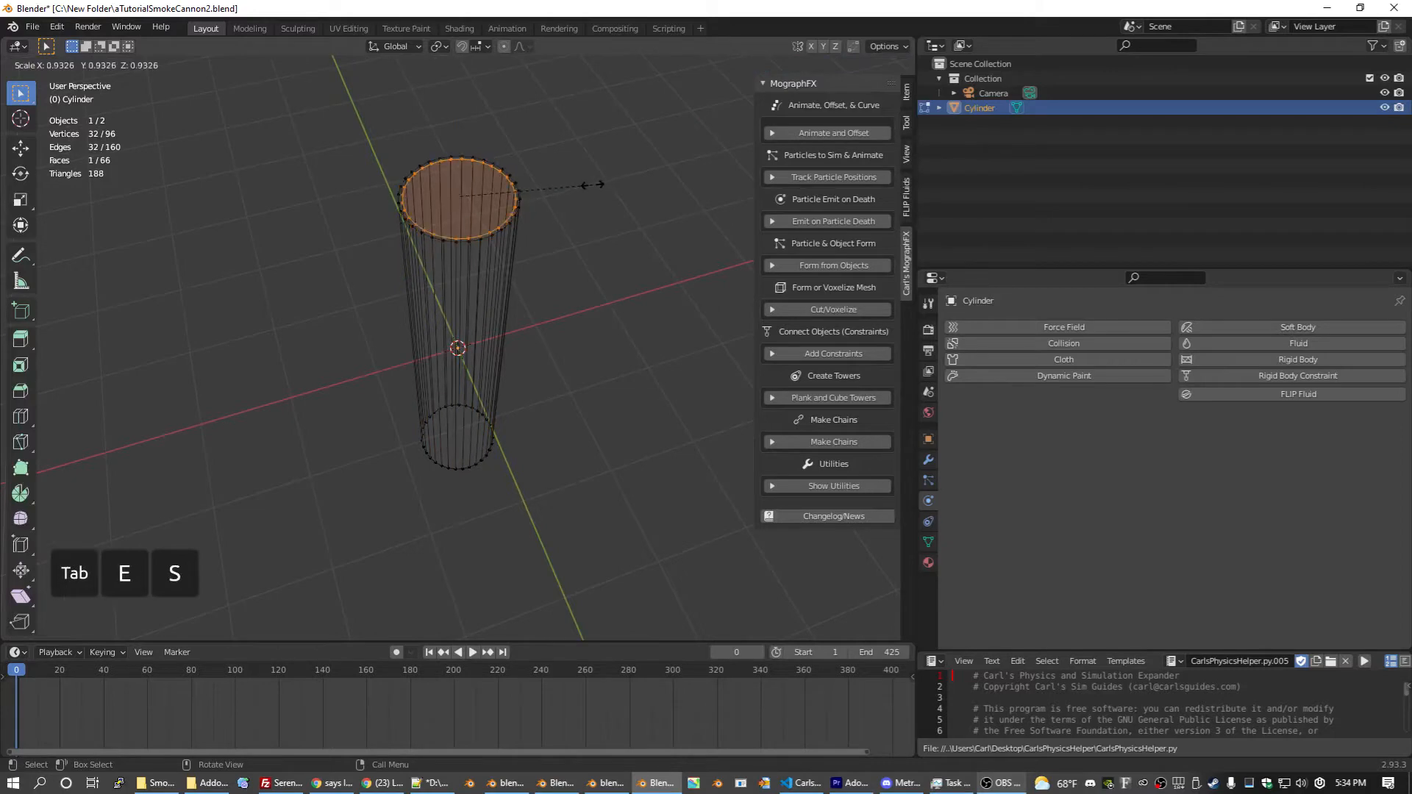
{"action": "left_click", "coordinate": [581, 185]}
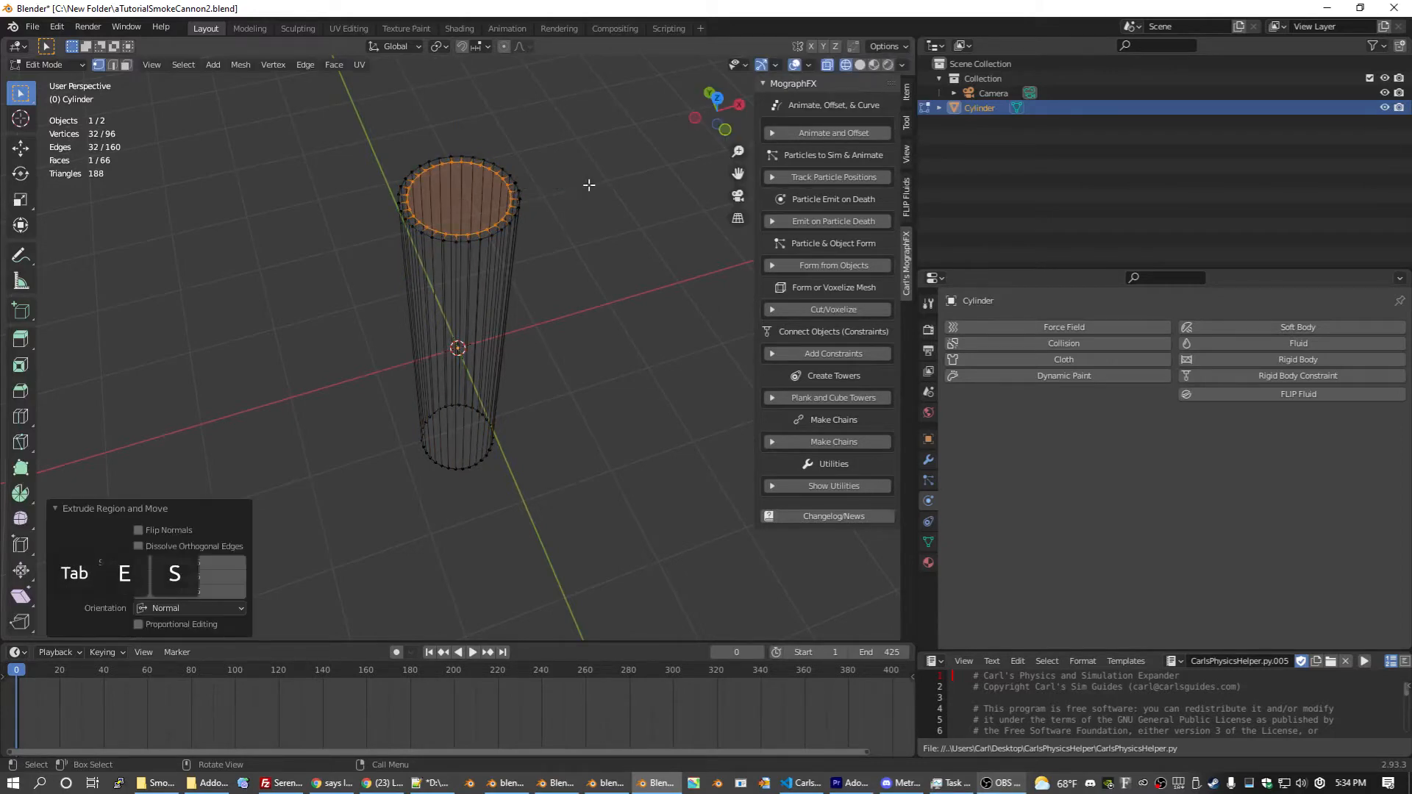
Step: Extrude the inner top face about 4.63 m down along Z to hollow out the cylinder
{"action": "left_click", "coordinate": [727, 129]}
{"action": "key", "text": "e"}
{"action": "key", "text": "z"}
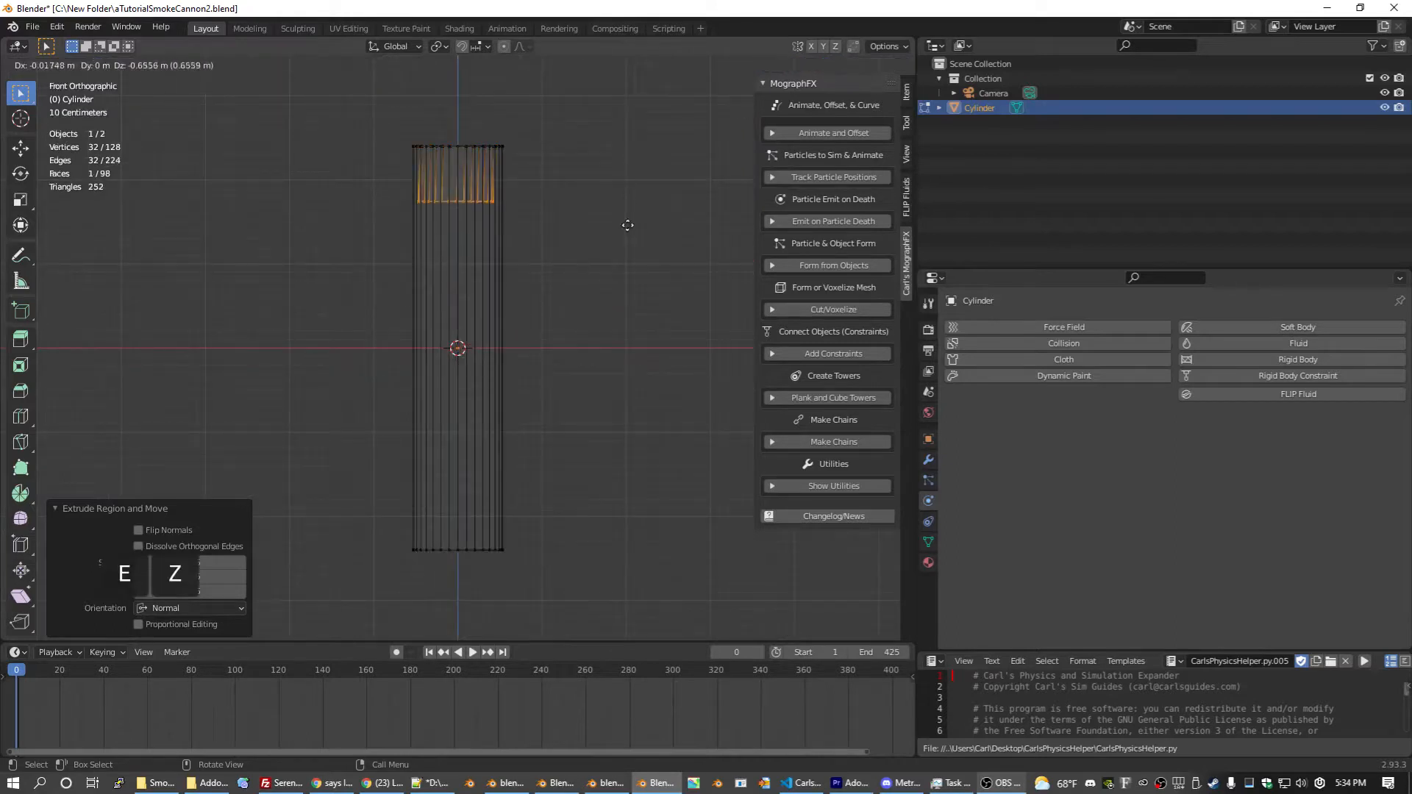
{"action": "left_click", "coordinate": [598, 559]}
{"action": "middle_click_drag", "start_coordinate": [614, 410], "coordinate": [538, 228]}
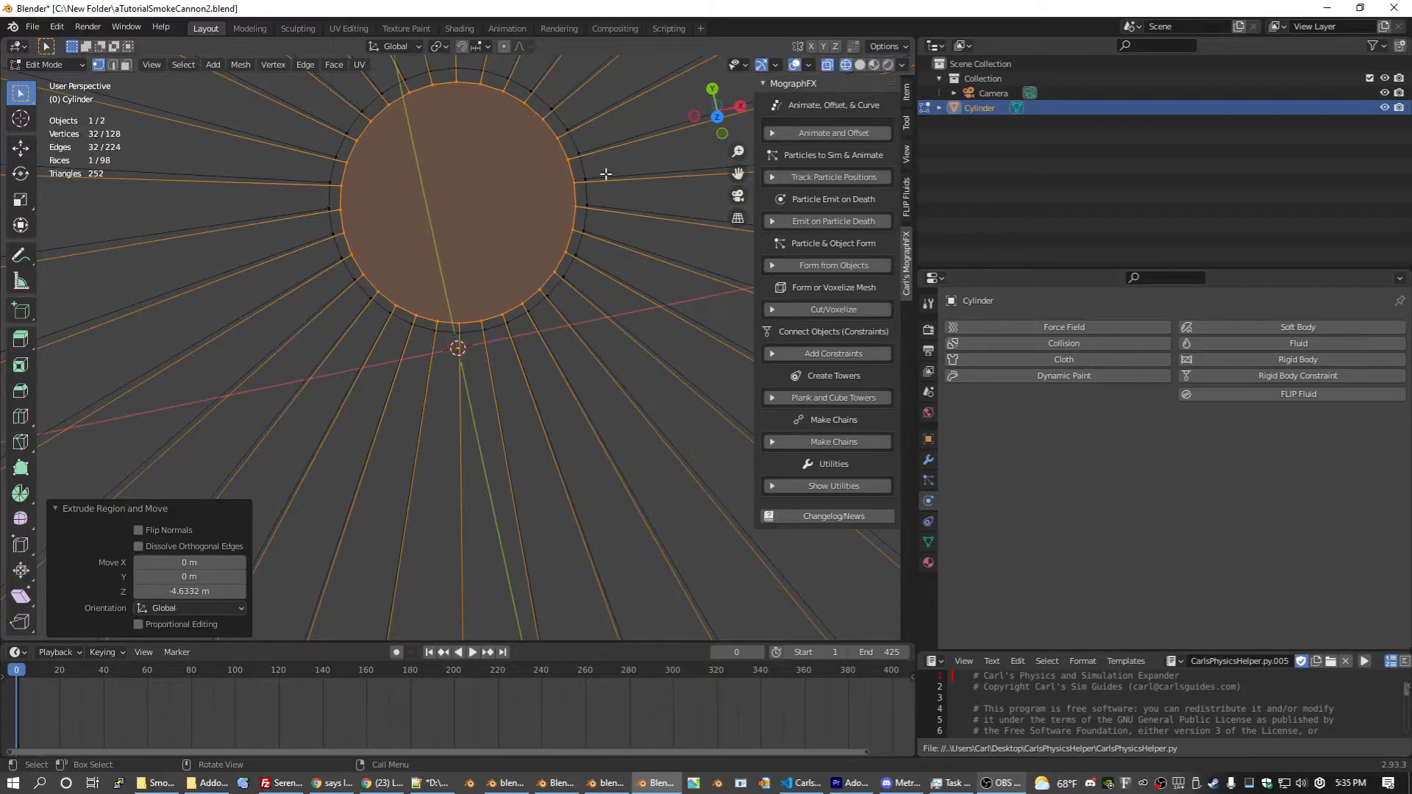
Step: Extrude the floor face inside the tube in place and scale it down to about 0.346
{"action": "key", "text": "e"}
{"action": "key", "text": "s"}
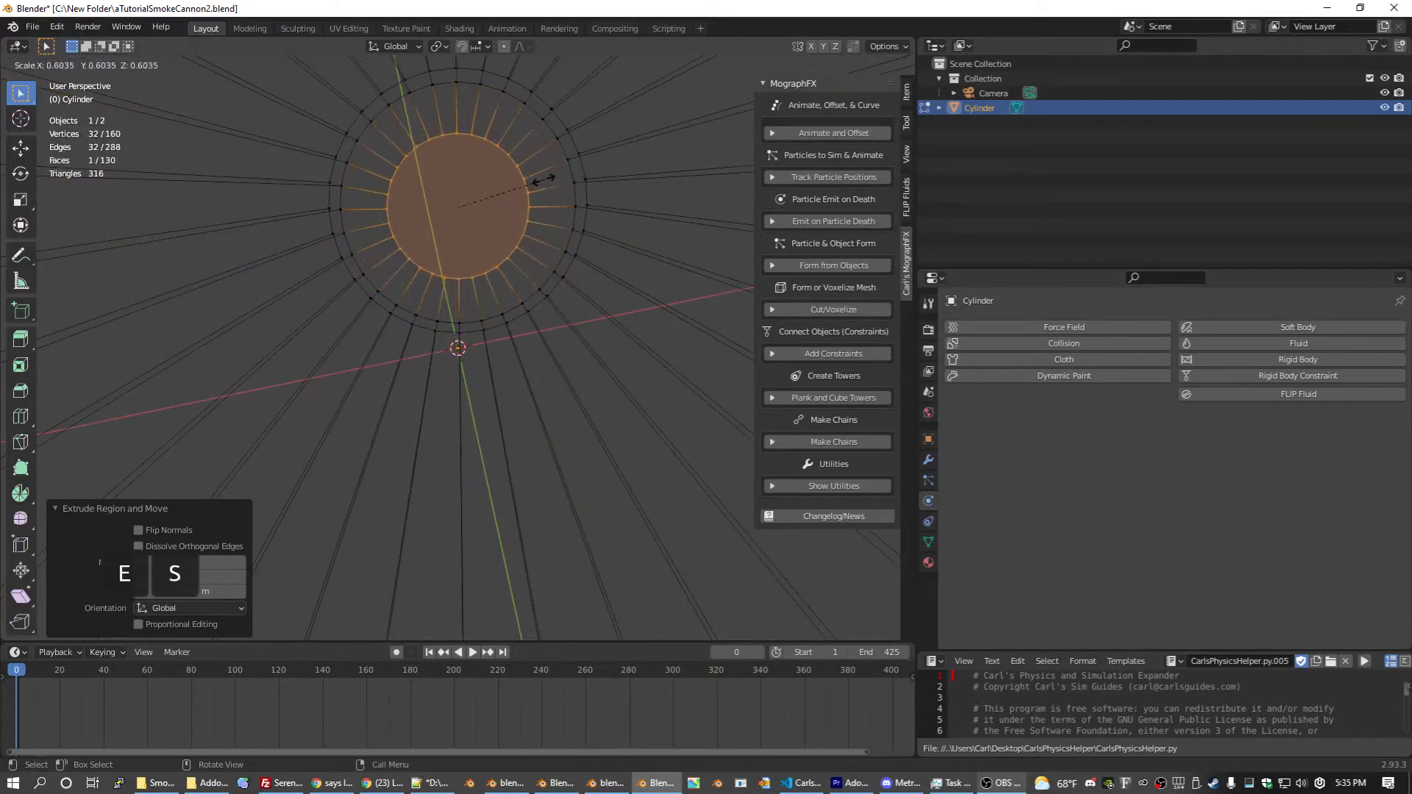
{"action": "left_click", "coordinate": [506, 181]}
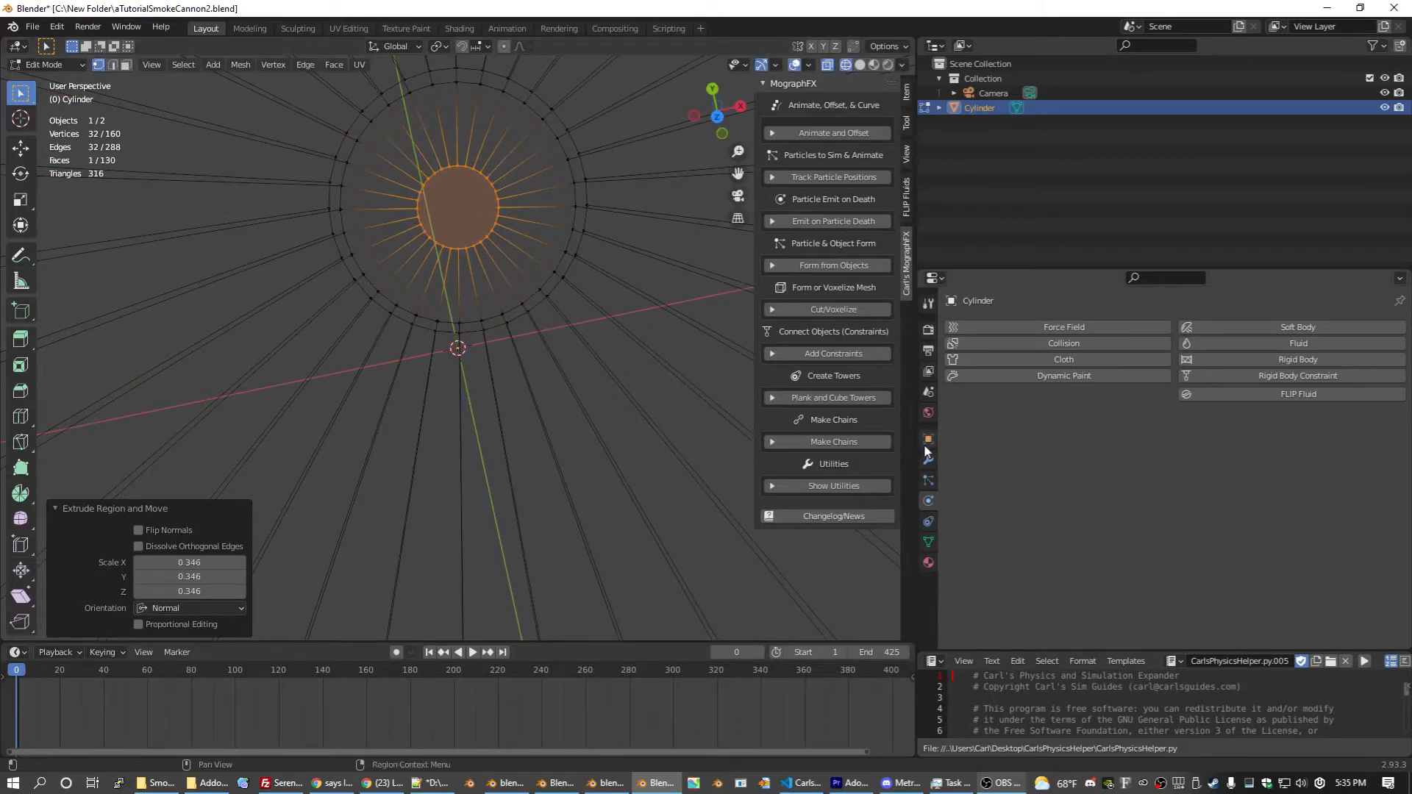
Step: Create a vertex group named Launcher for the small floor face and return to Object Mode
{"action": "left_click", "coordinate": [929, 542]}
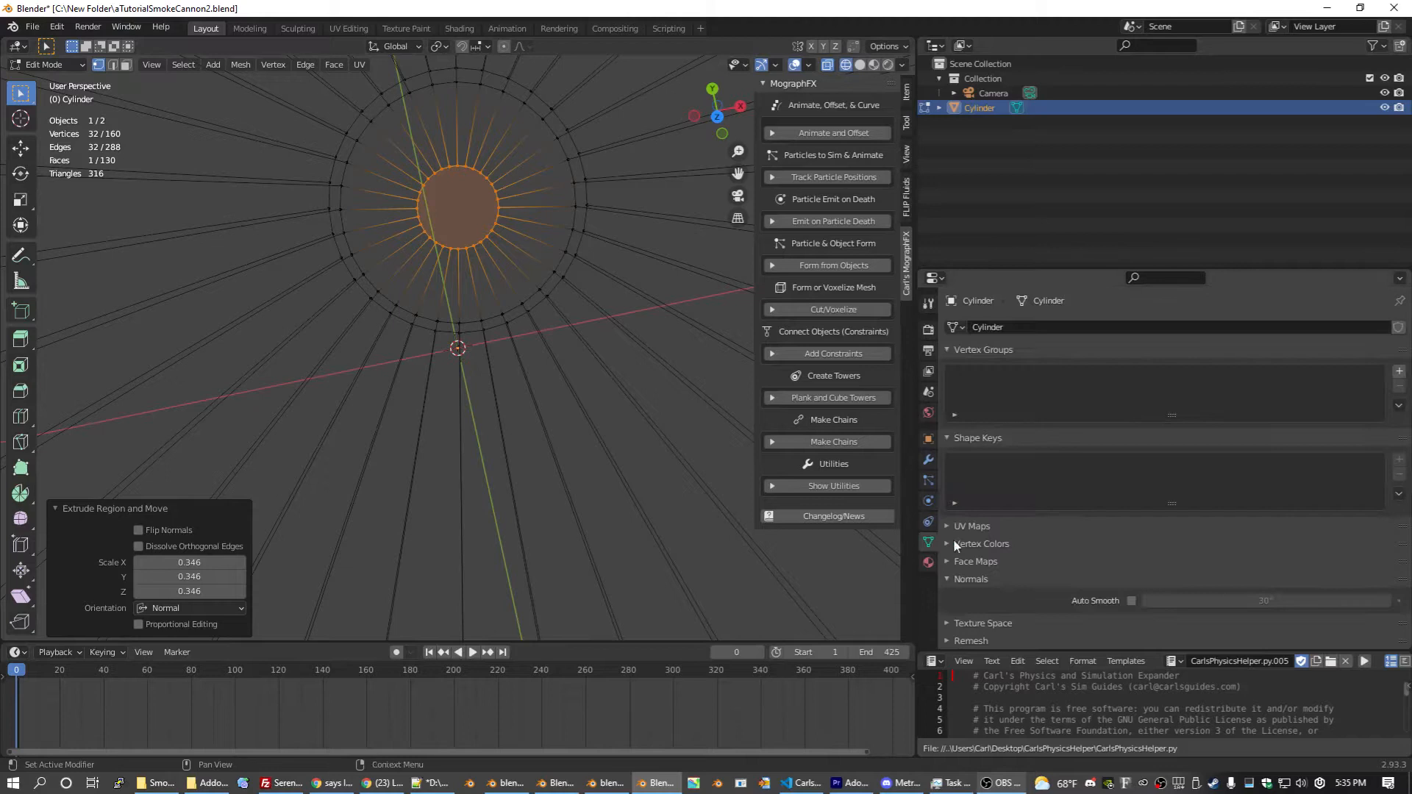
{"action": "left_click", "coordinate": [1400, 374]}
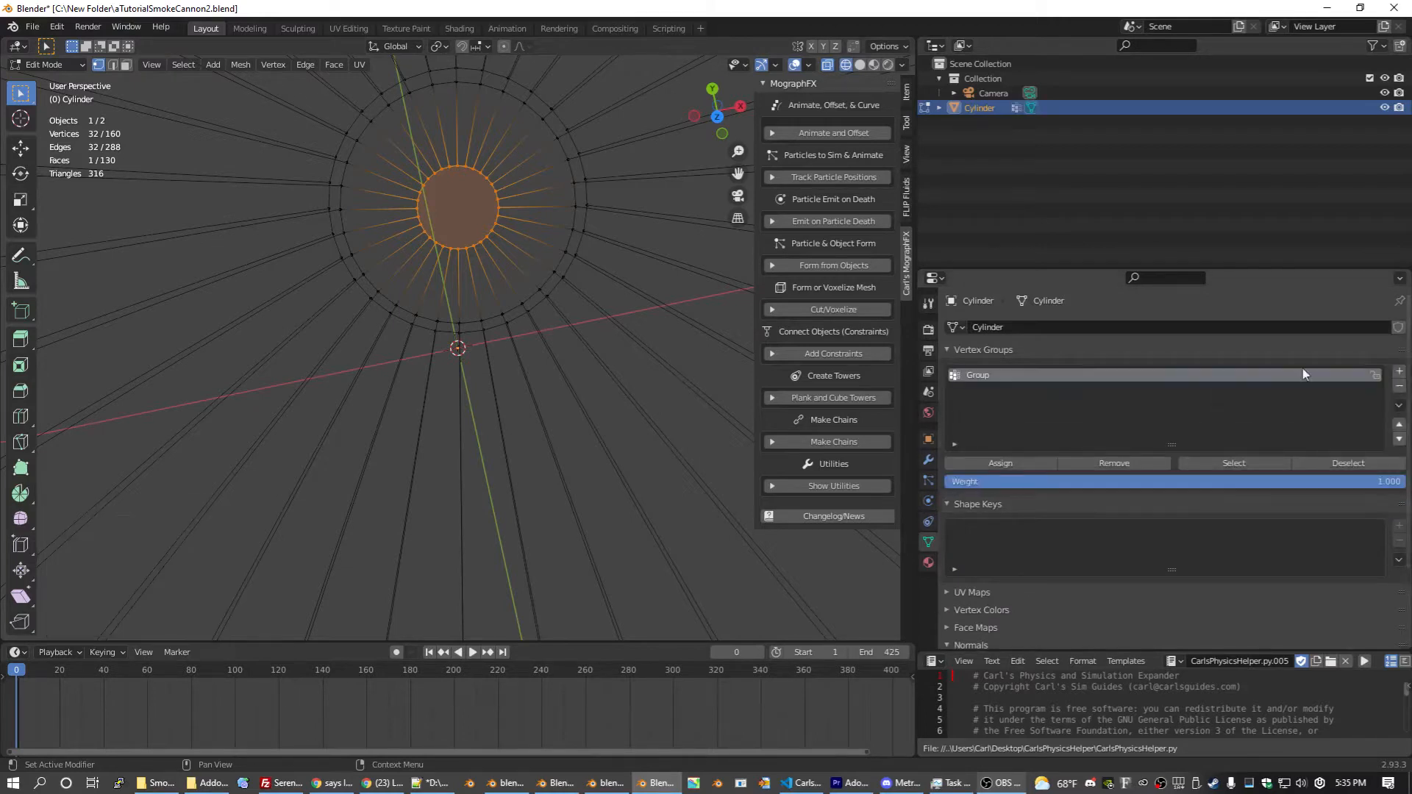
{"action": "type", "text": "Launcher"}
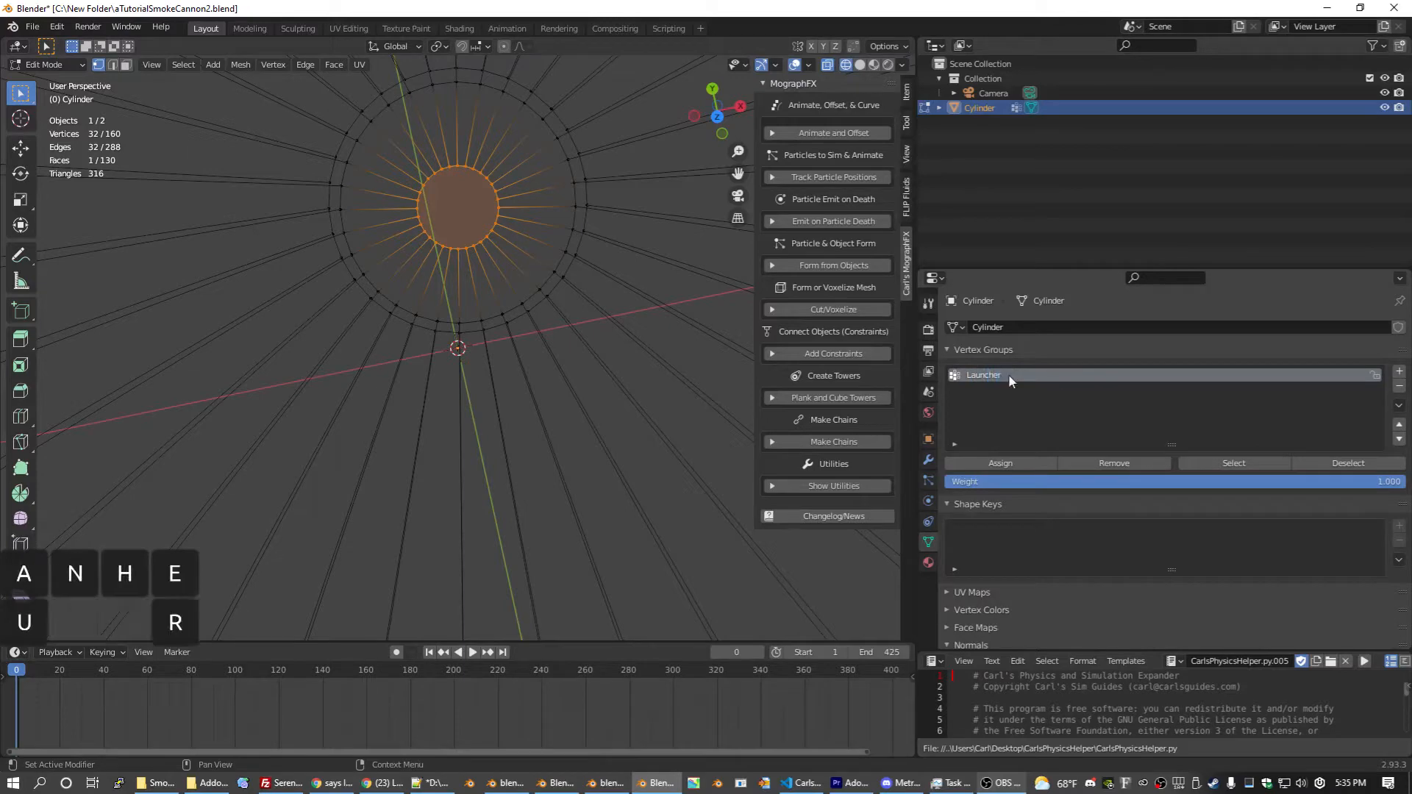
{"action": "key", "text": "Return"}
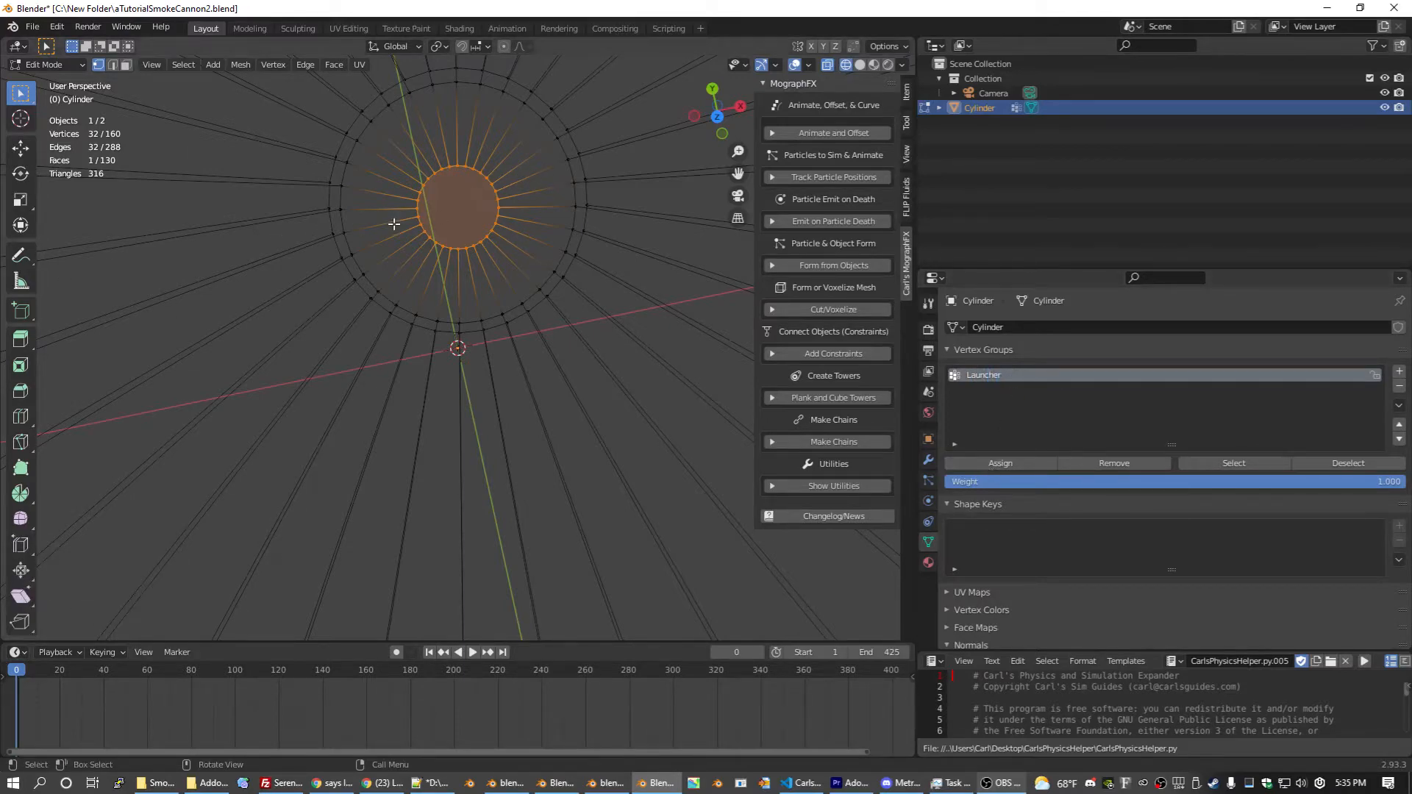
{"action": "key", "text": "Tab"}
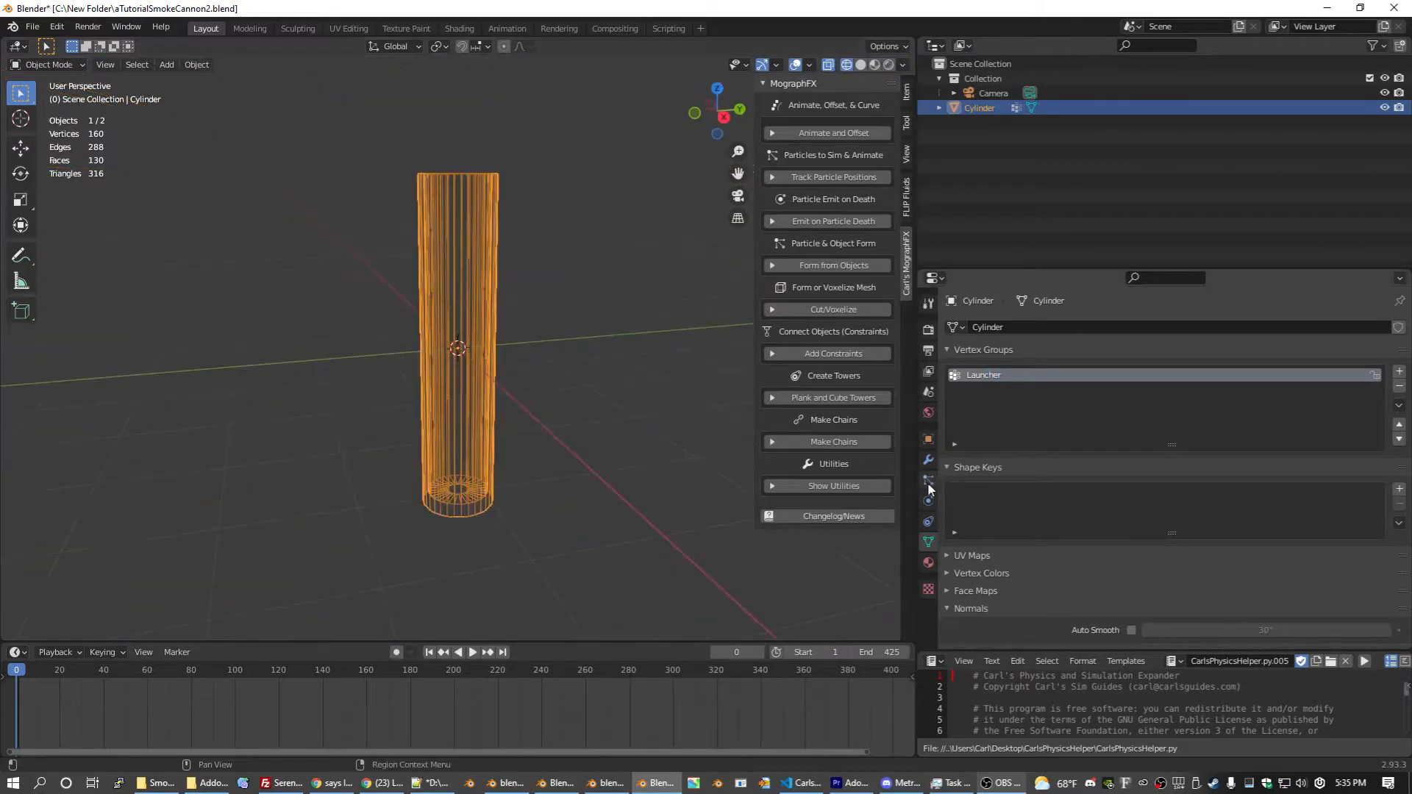
Step: Add an emitter particle system to the cylinder and set its particle number to 65
{"action": "left_click", "coordinate": [929, 481]}
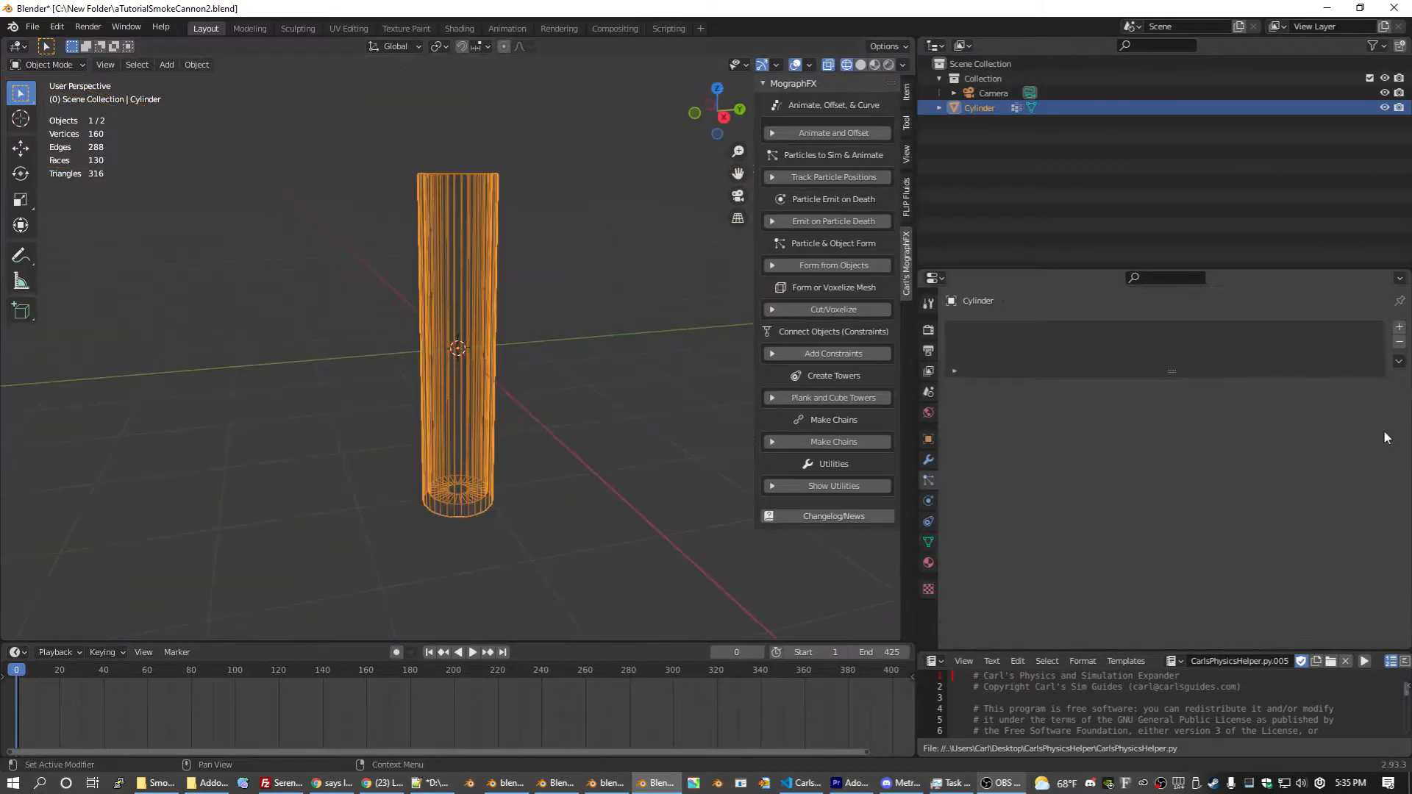
{"action": "left_click", "coordinate": [1400, 327]}
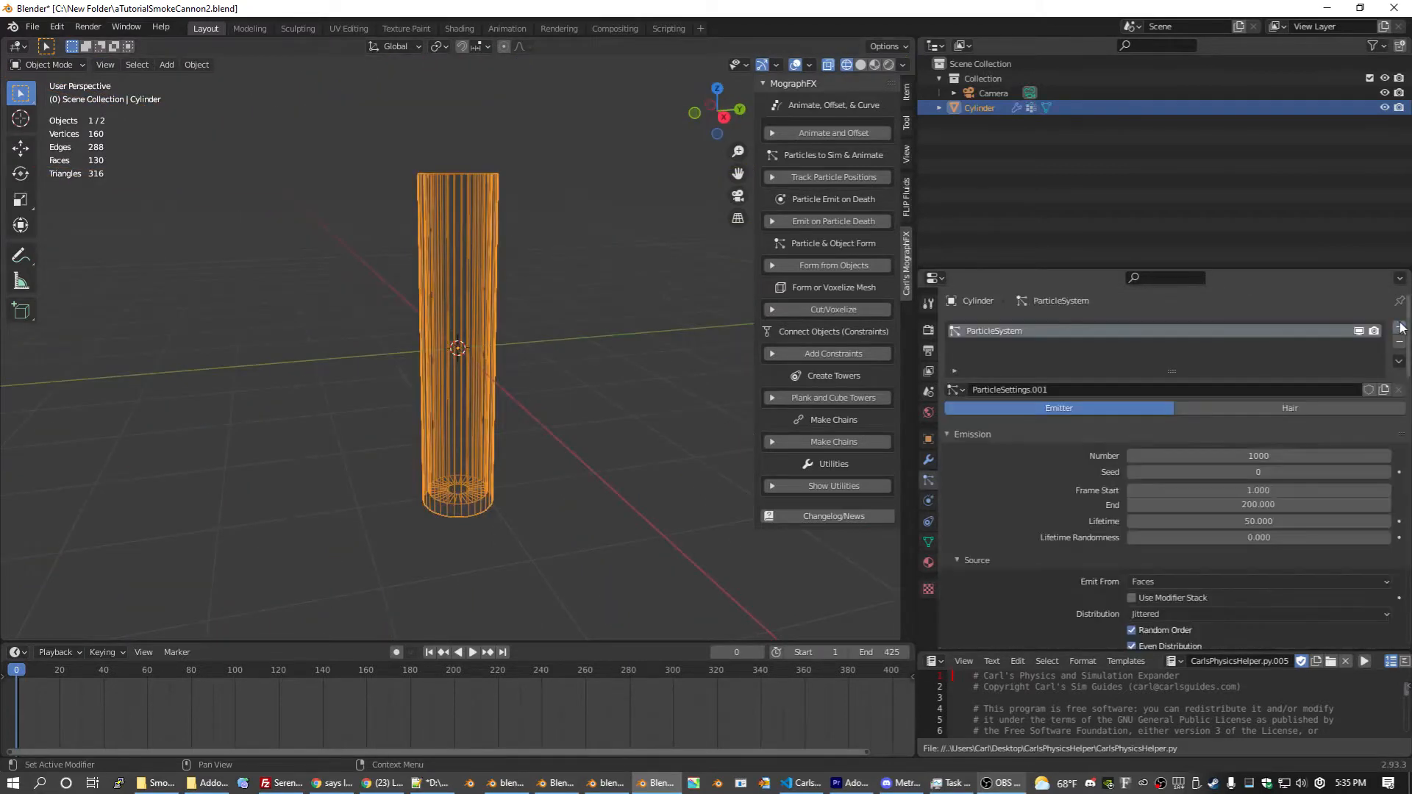
{"action": "left_click", "coordinate": [1261, 454]}
{"action": "type", "text": "65"}
{"action": "key", "text": "Return"}
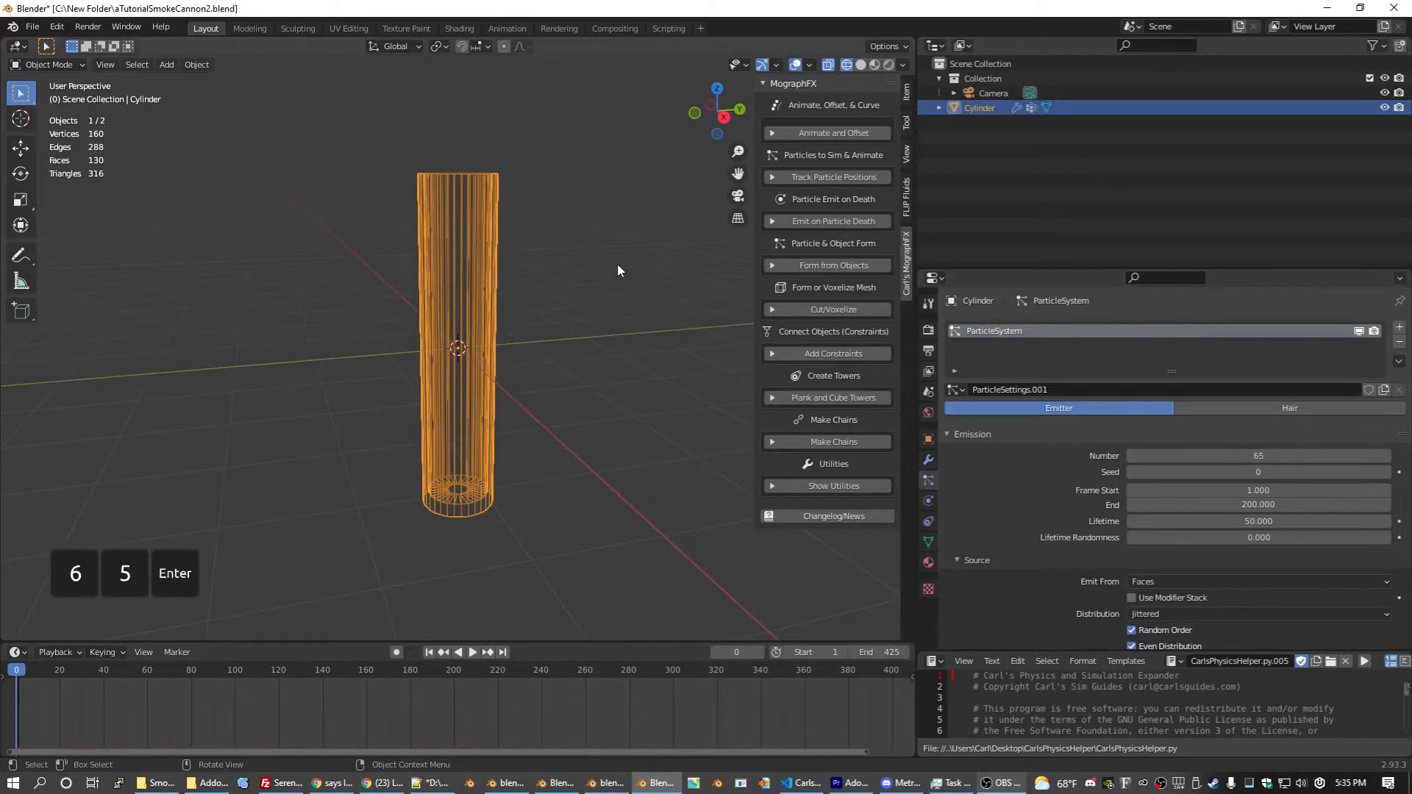
{"action": "key", "text": "r"}
{"action": "key", "text": "x"}
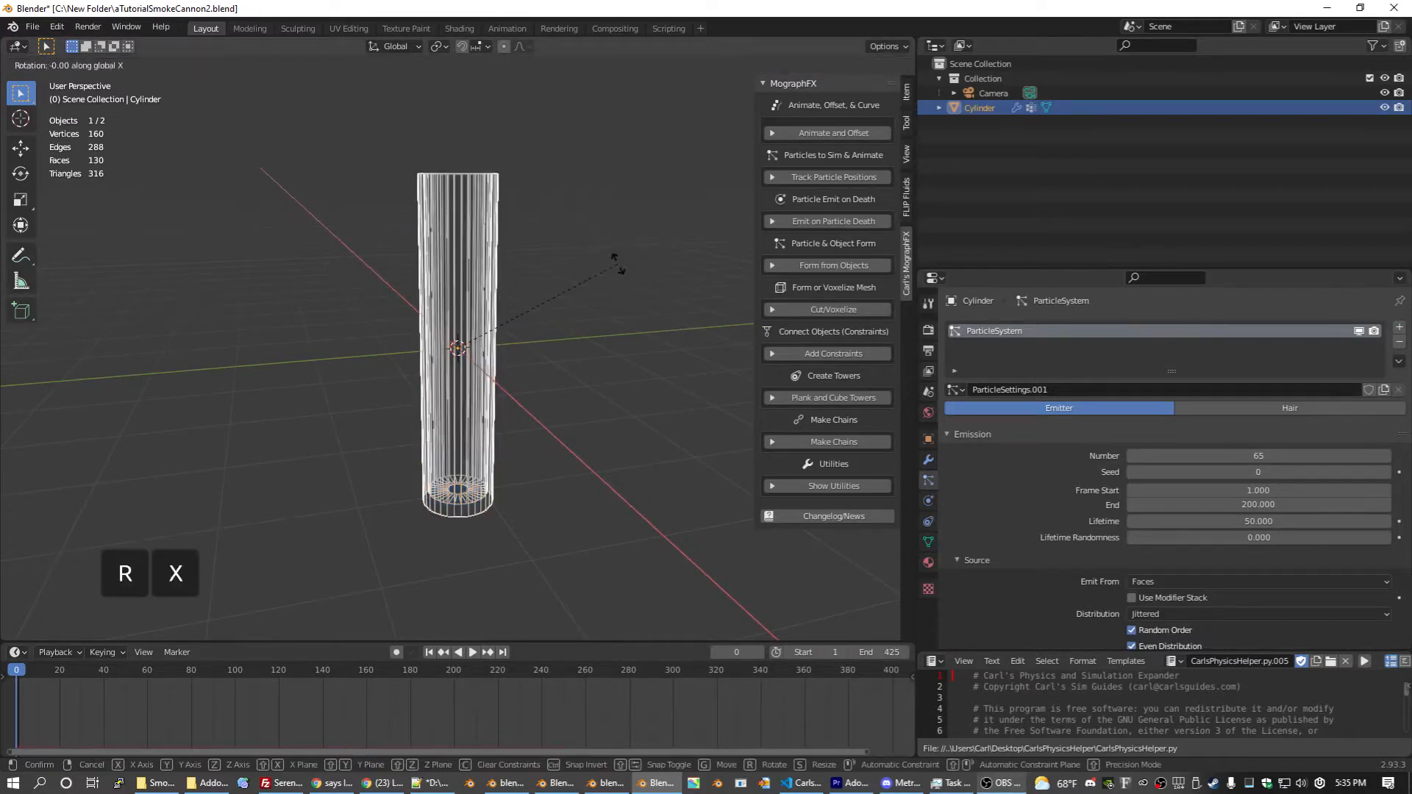
{"action": "key", "text": "9"}
{"action": "key", "text": "0"}
{"action": "key", "text": "Escape"}
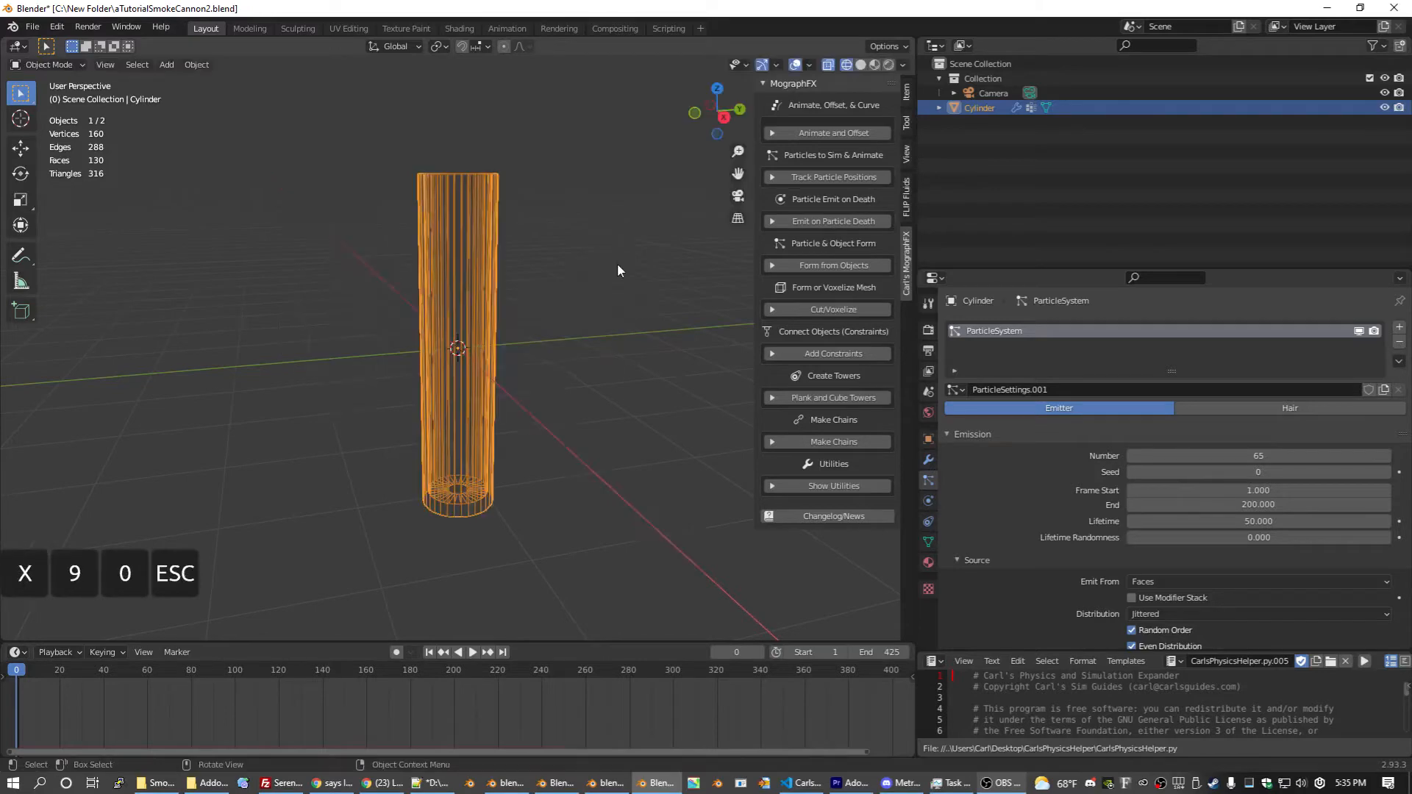
Step: Rotate the cylinder -90° about the X axis so the barrel lies horizontally
{"action": "key", "text": "r"}
{"action": "key", "text": "x"}
{"action": "key", "text": "minus"}
{"action": "key", "text": "9"}
{"action": "key", "text": "0"}
{"action": "key", "text": "Return"}
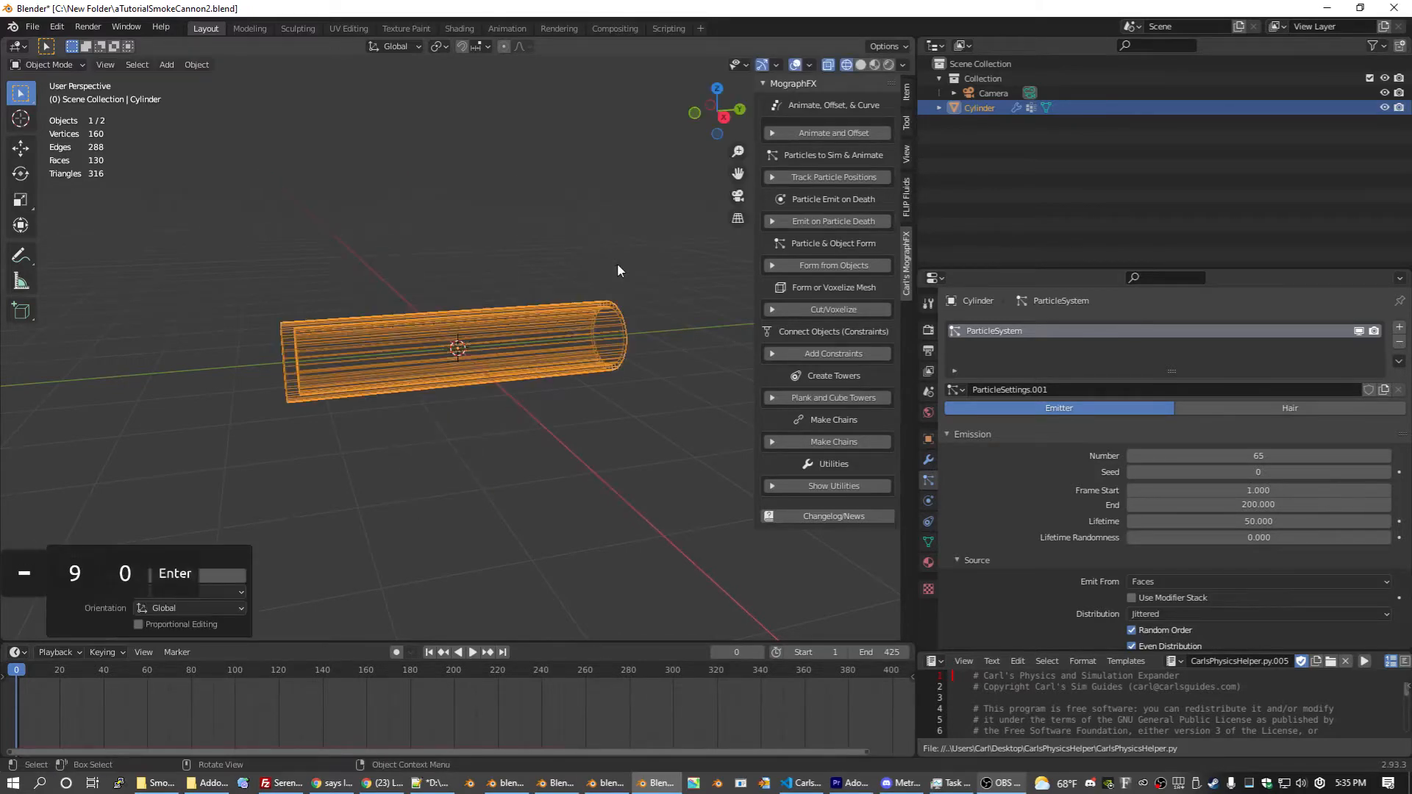
Step: Set the particle system's density vertex group to Launcher and check the emission in playback
{"action": "middle_click_drag", "start_coordinate": [618, 271], "coordinate": [792, 340]}
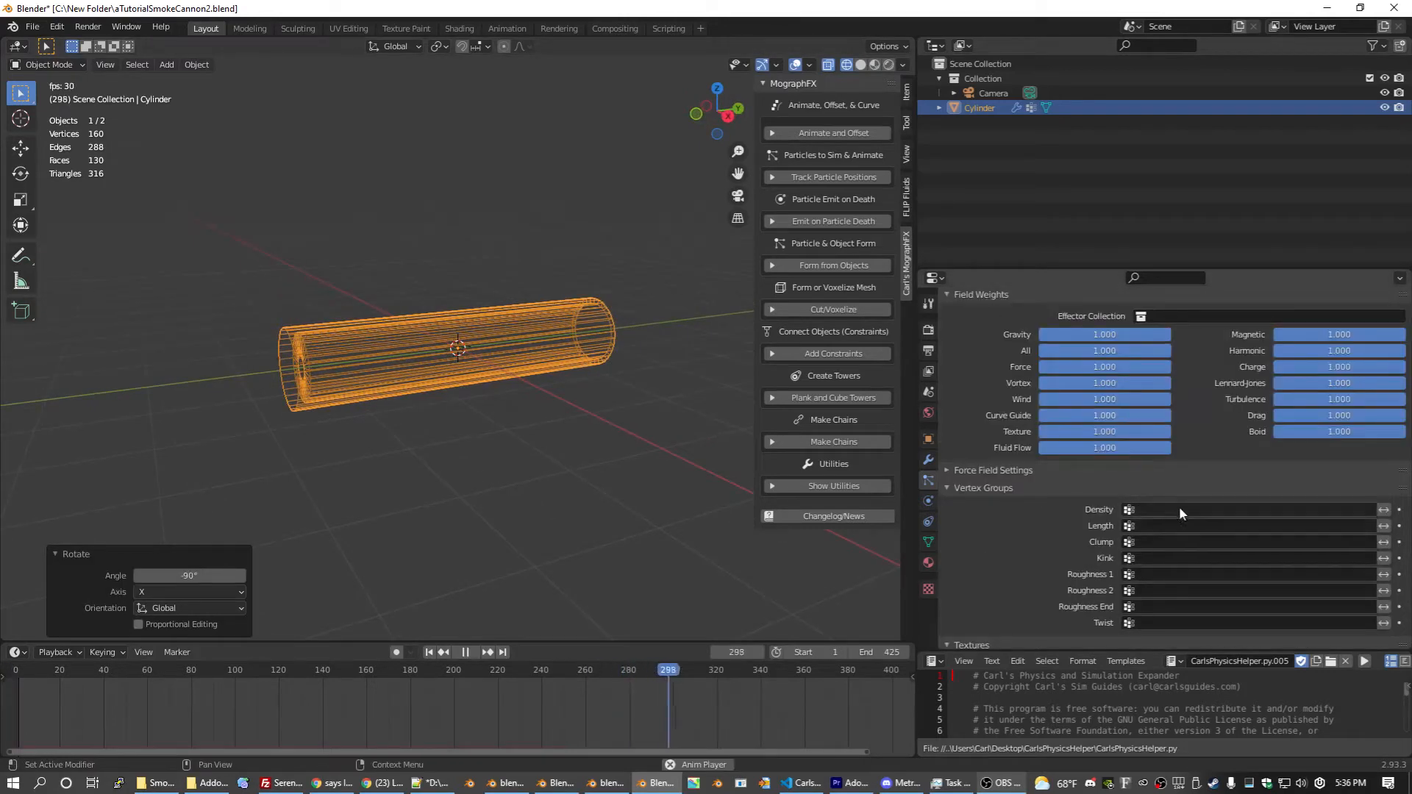
{"action": "left_click", "coordinate": [1176, 509]}
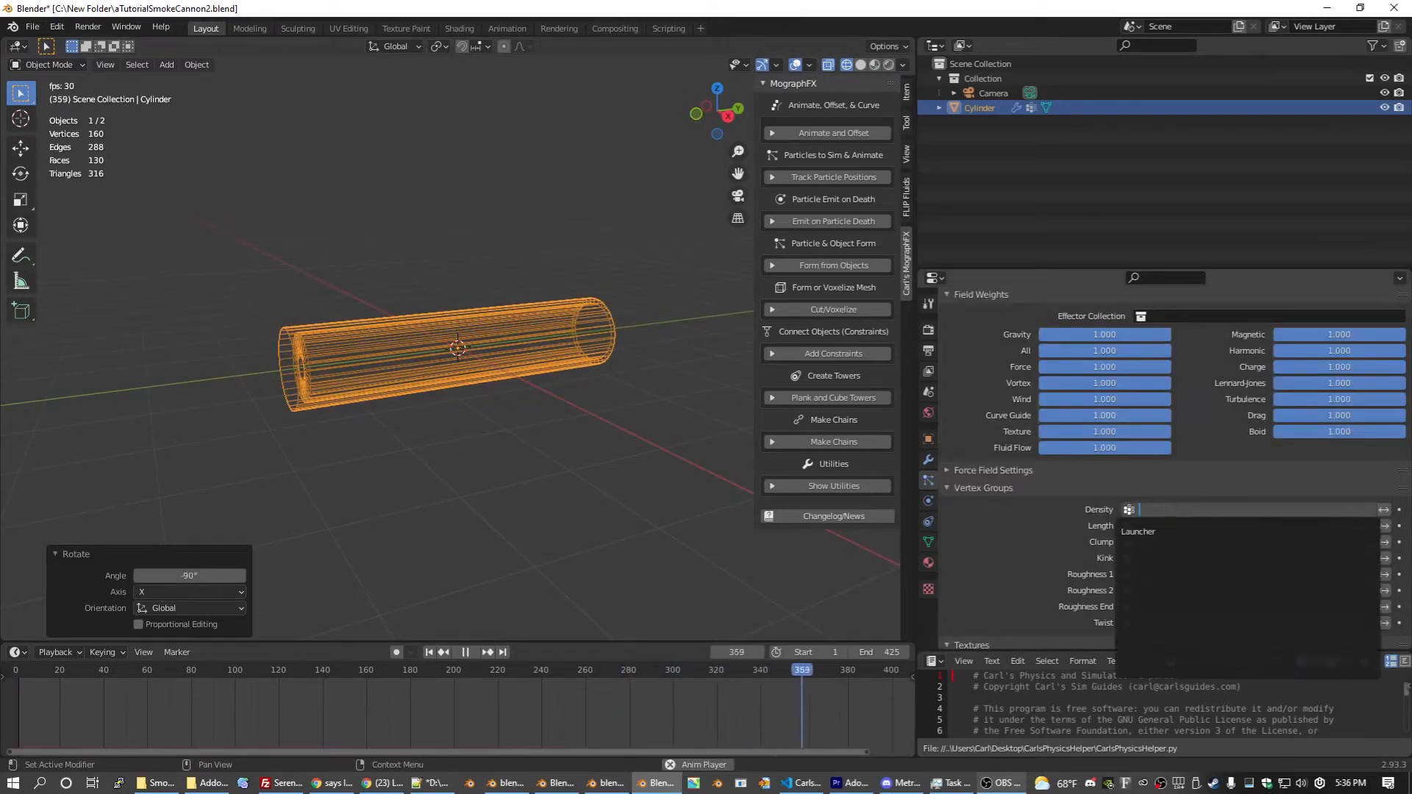
{"action": "left_click", "coordinate": [1159, 528]}
{"action": "key", "text": "space"}
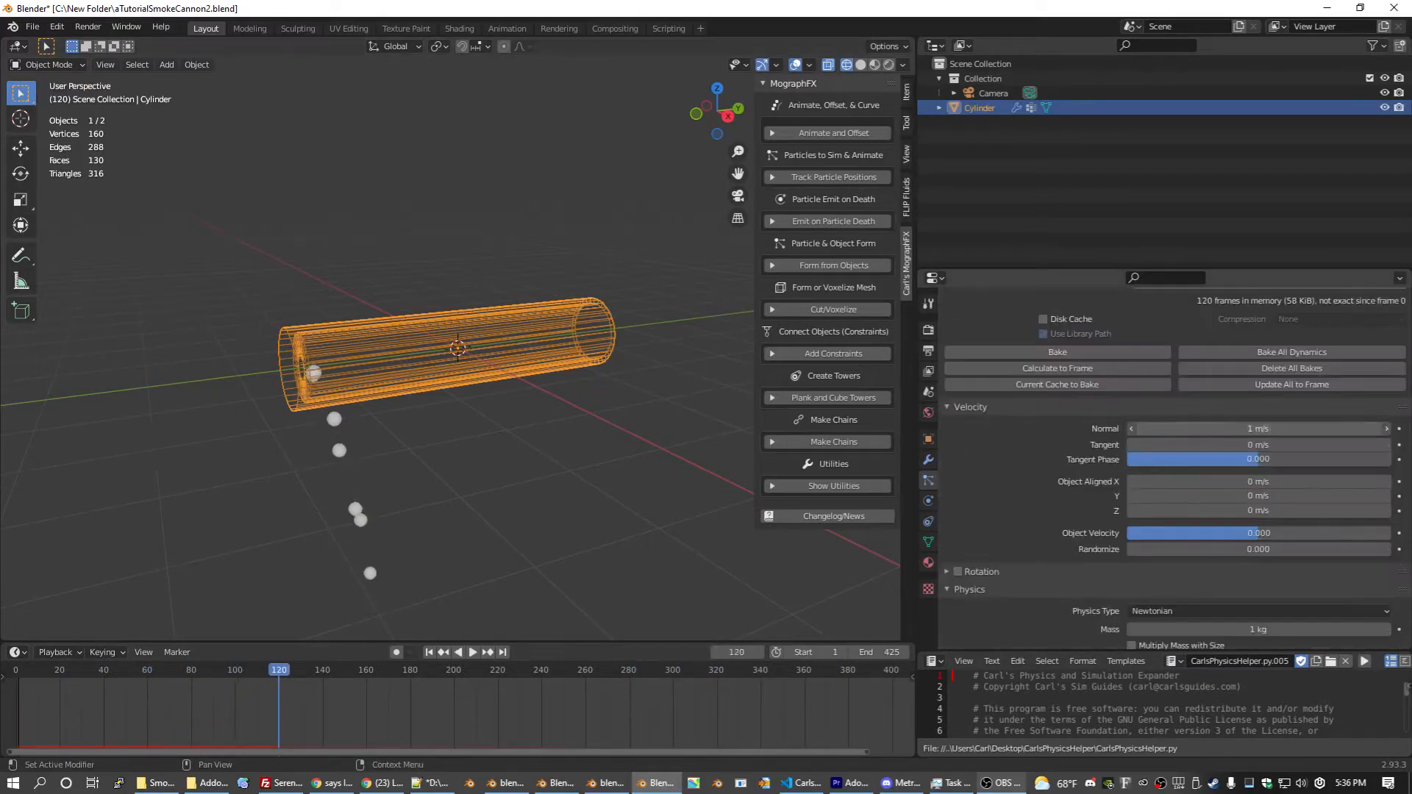
Step: Set the particles' normal velocity to 11 m/s and return the timeline to its start
{"action": "left_click", "coordinate": [1177, 429]}
{"action": "type", "text": "1"}
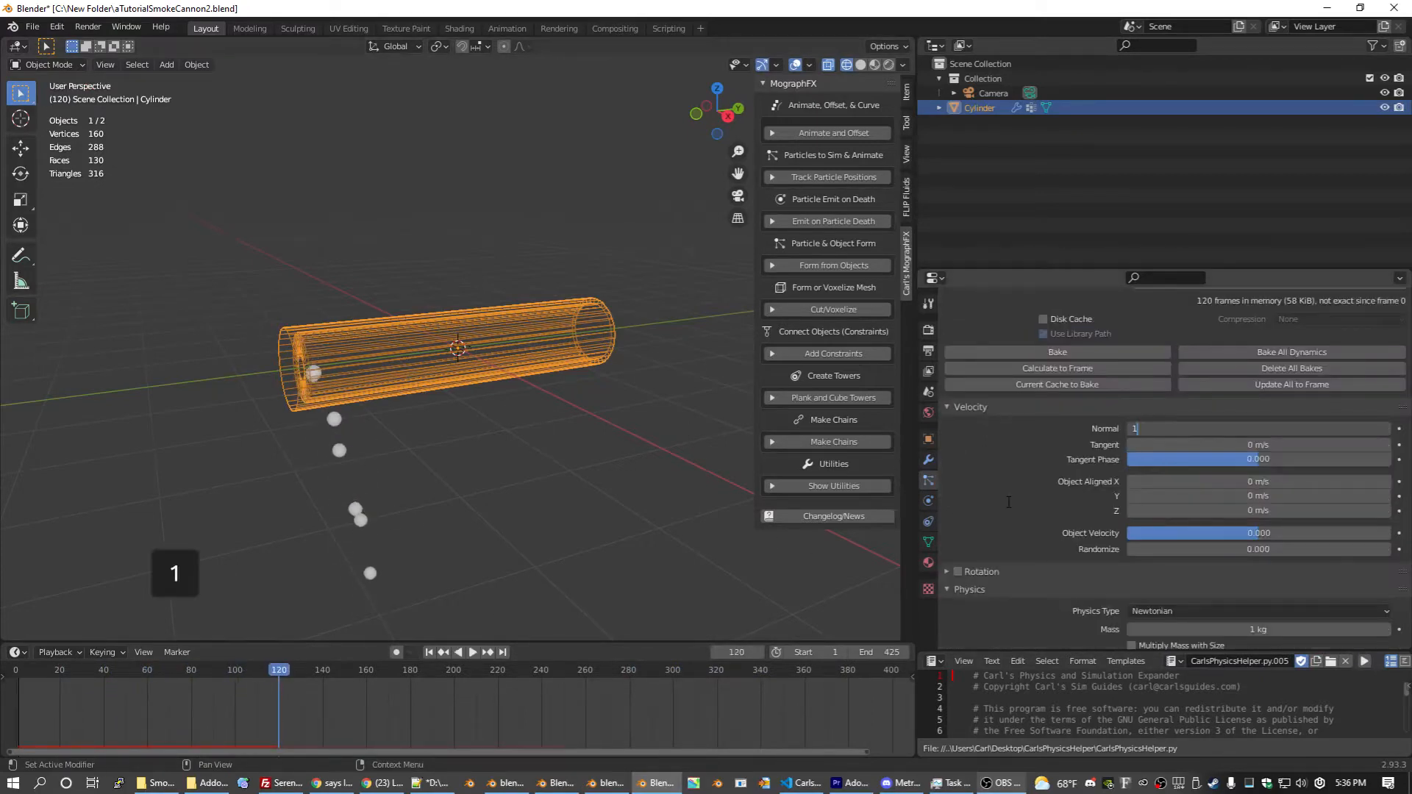
{"action": "type", "text": "1"}
{"action": "key", "text": "Return"}
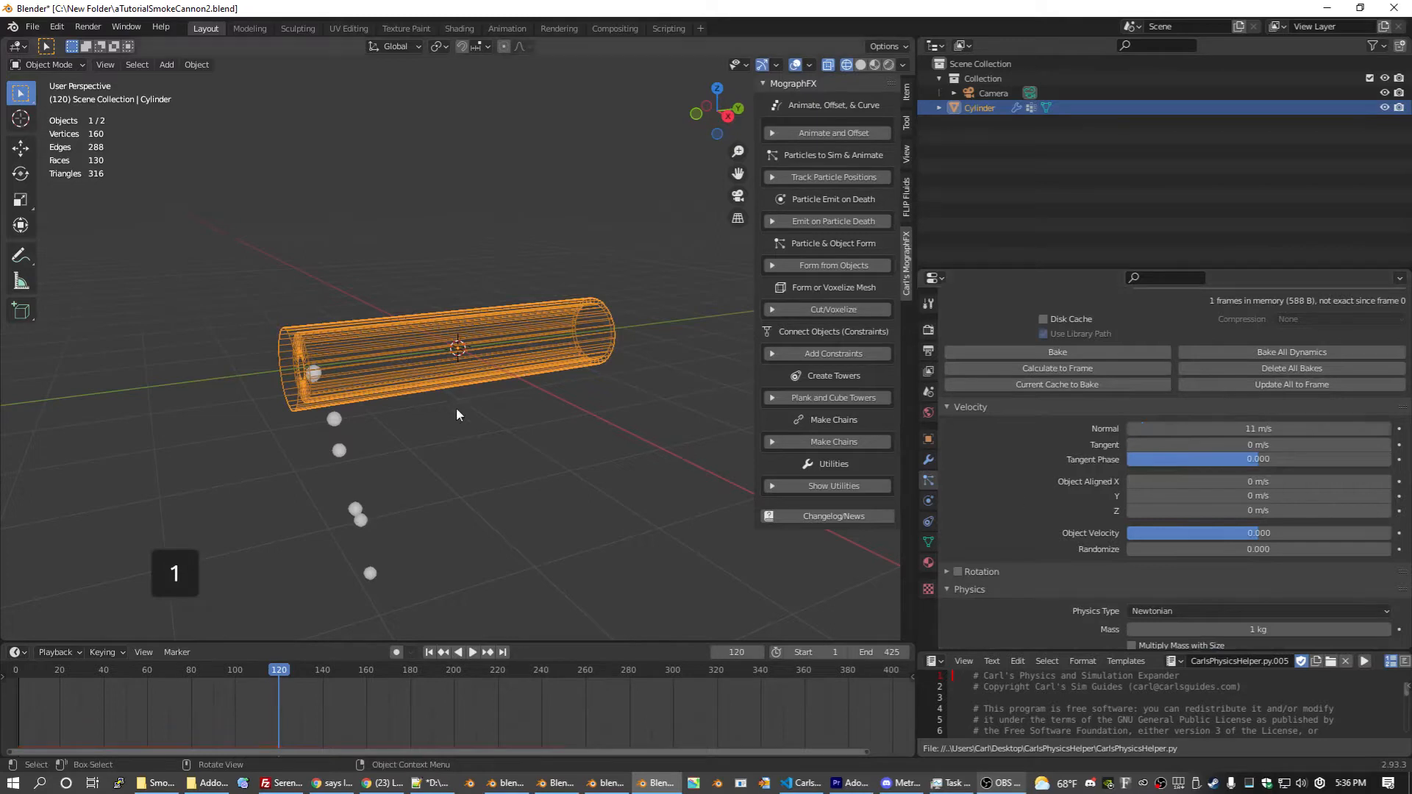
{"action": "left_click", "coordinate": [3, 674]}
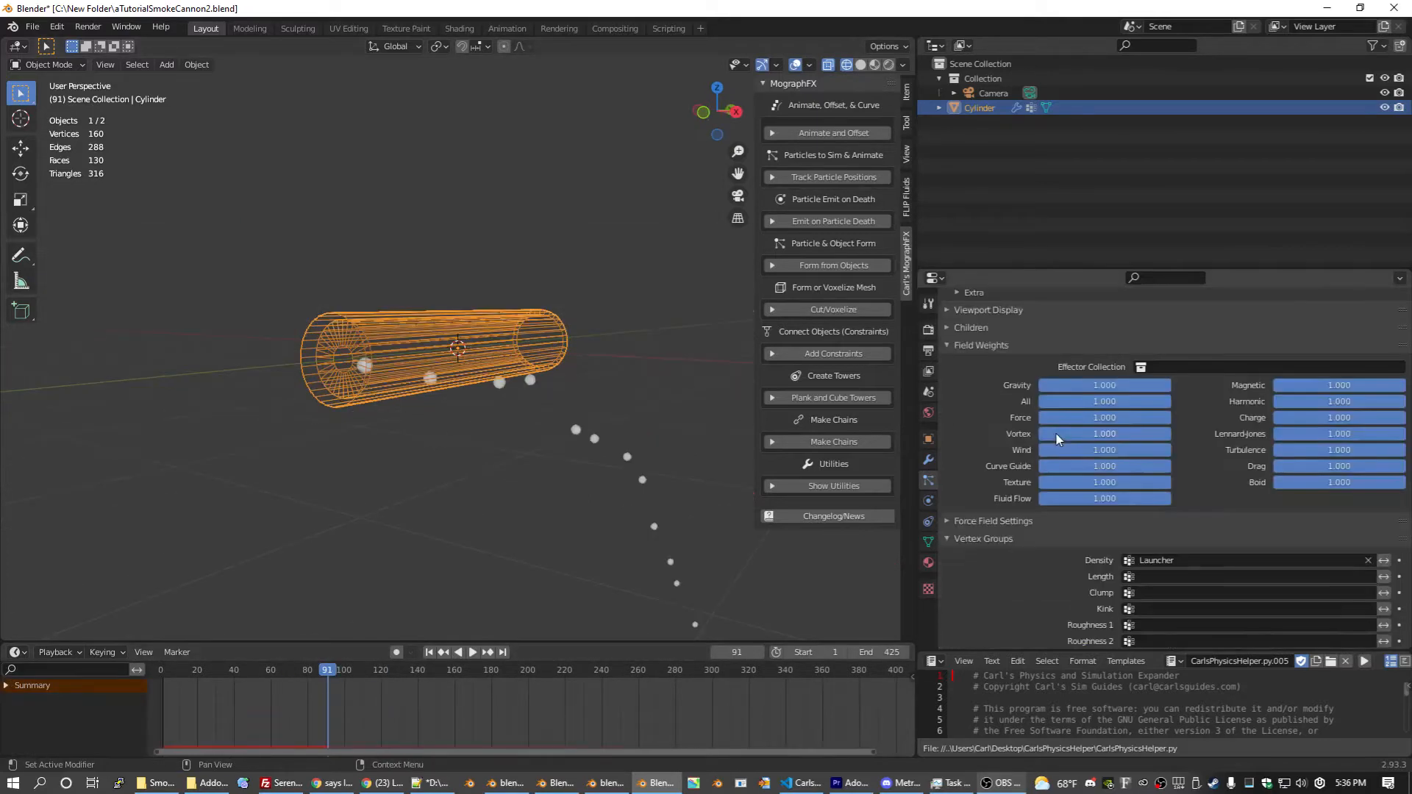
Step: Set the particles' gravity field weight to 0 and play the animation to check their path
{"action": "left_click_drag", "start_coordinate": [1162, 385], "coordinate": [1039, 385]}
{"action": "key", "text": "space"}
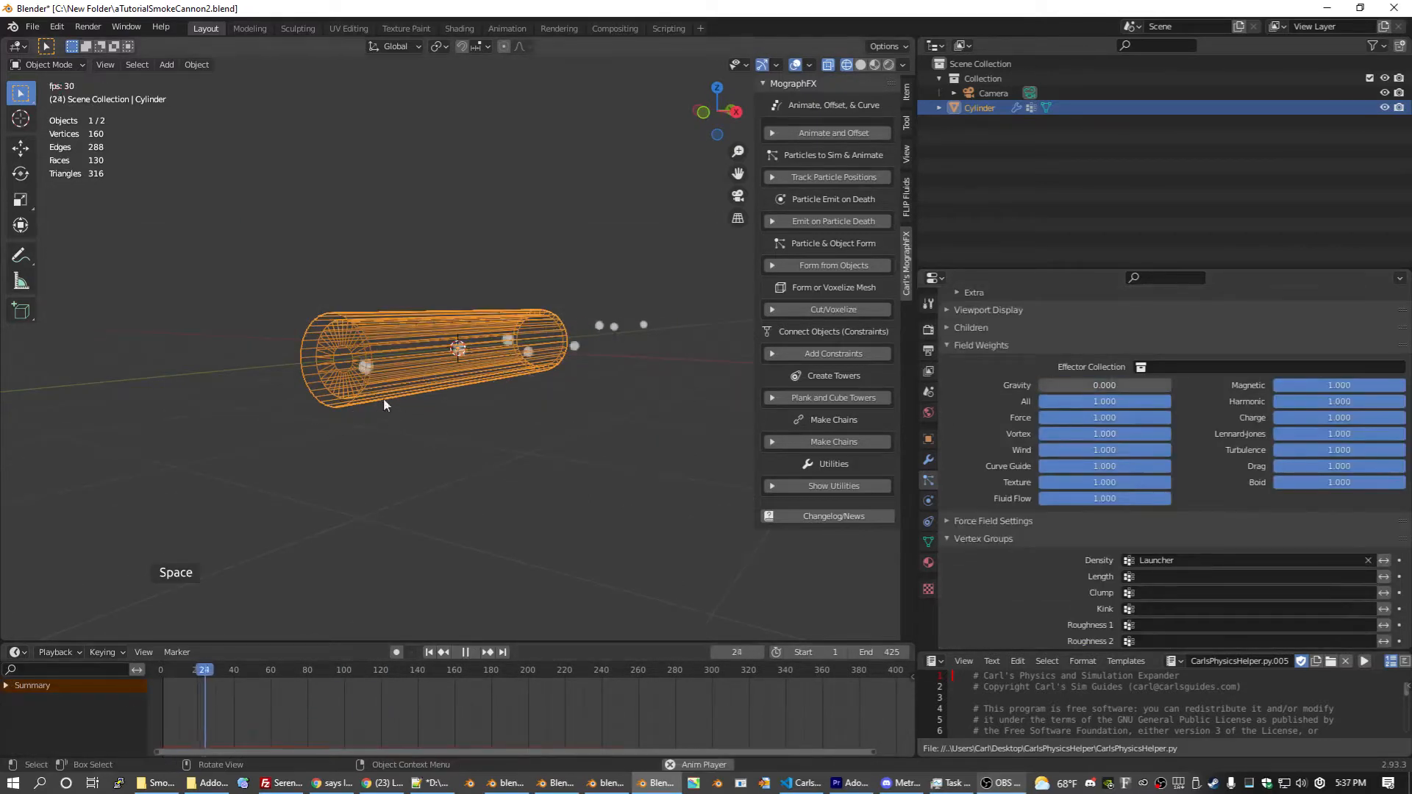
{"action": "middle_click_drag", "start_coordinate": [382, 398], "coordinate": [306, 332]}
{"action": "key", "text": "space"}
Step: In Edit Mode, extrude the small face at the barrel's inner end in place and scale it to about 0.23
{"action": "scroll", "coordinate": [410, 356], "scroll_direction": "up", "scroll_amount": 10}
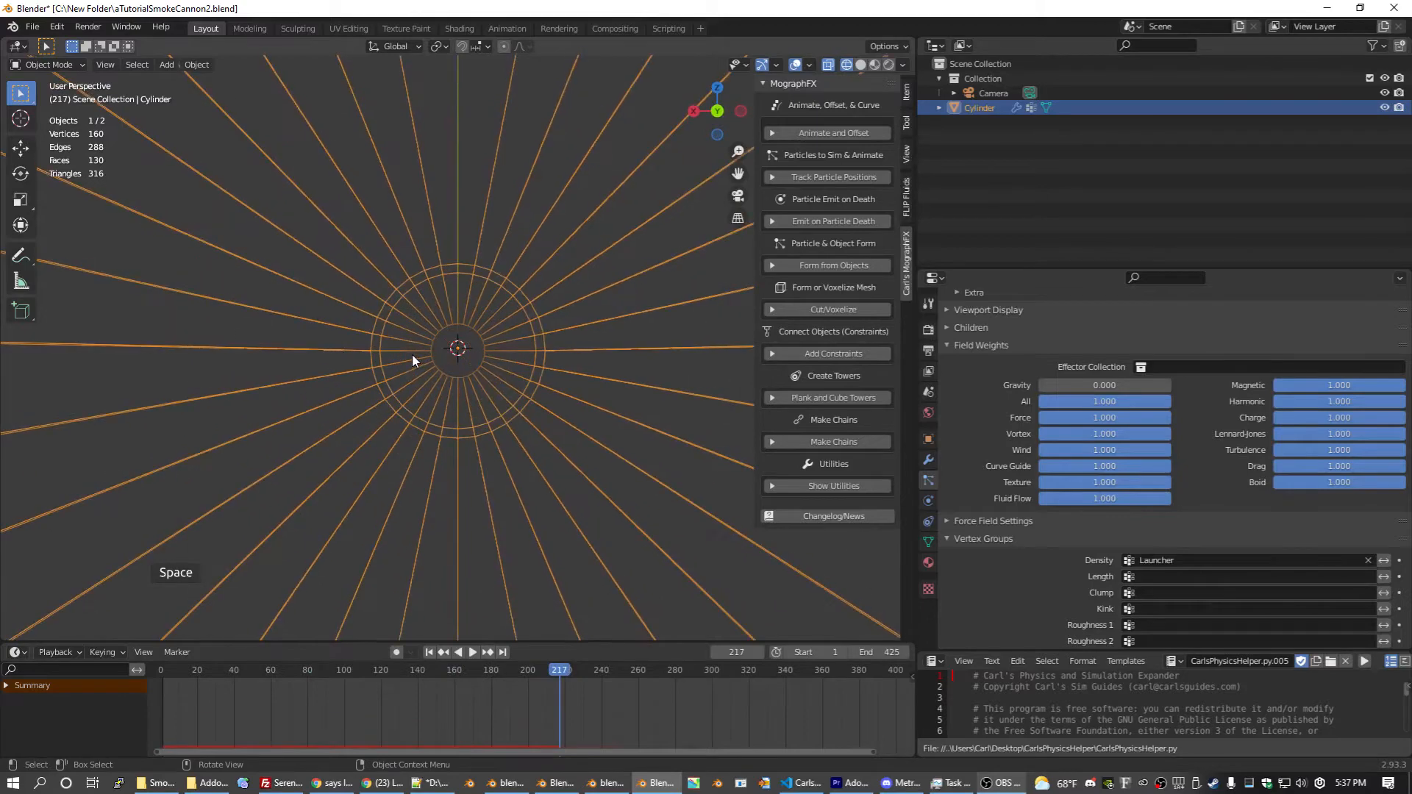
{"action": "key", "text": "Tab"}
{"action": "scroll", "coordinate": [463, 333], "scroll_direction": "up", "scroll_amount": 2}
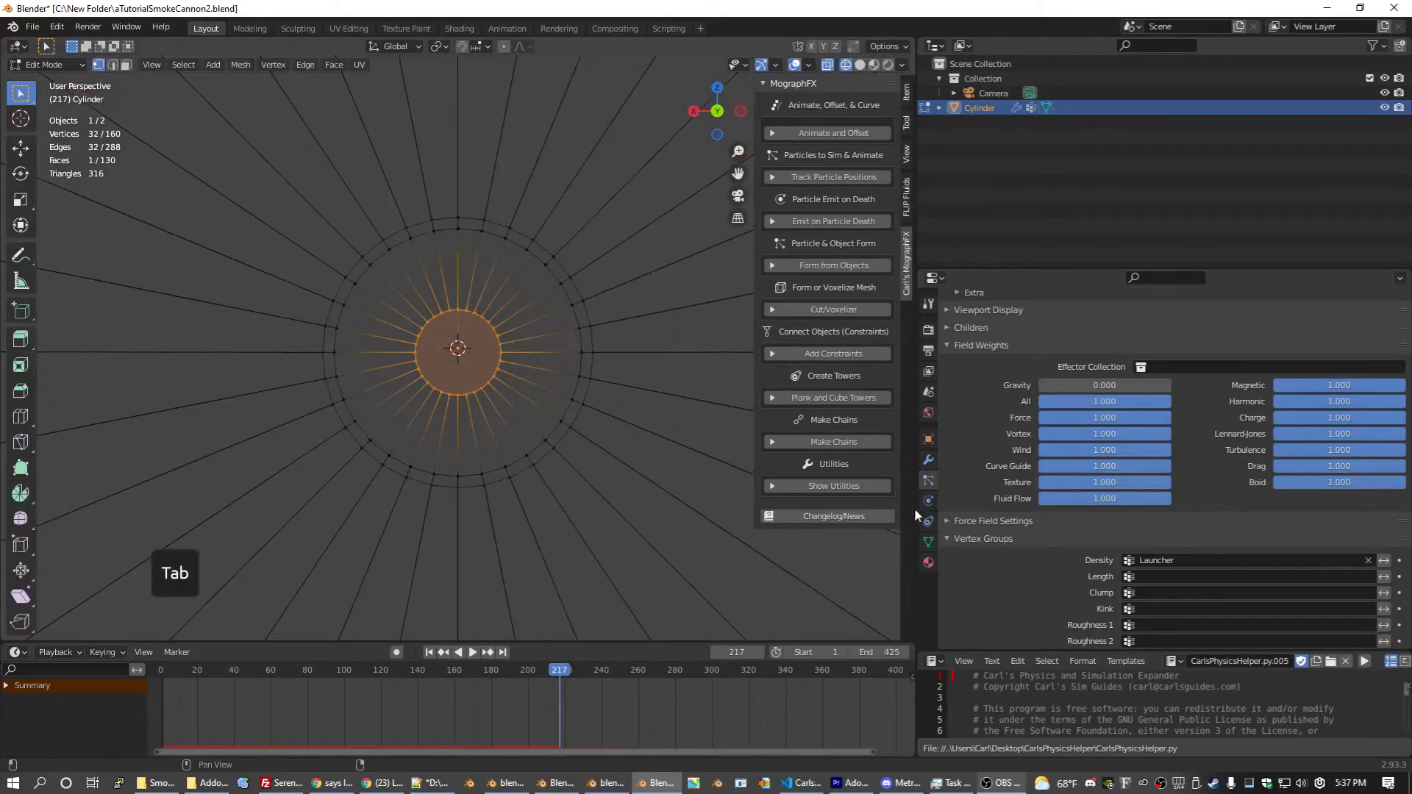
{"action": "left_click", "coordinate": [928, 542]}
{"action": "scroll", "coordinate": [1107, 581], "scroll_direction": "up", "scroll_amount": 3}
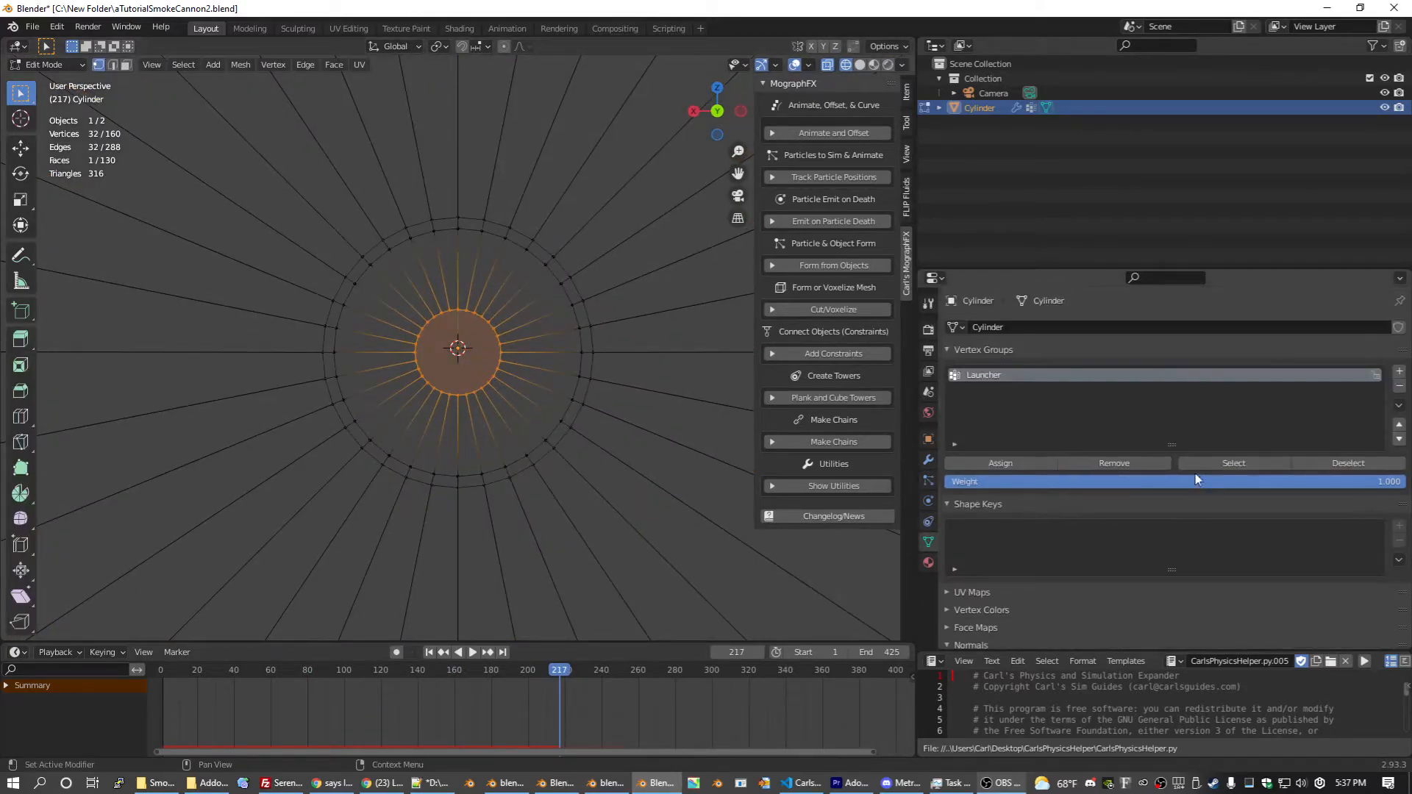
{"action": "key", "text": "e"}
{"action": "key", "text": "s"}
{"action": "left_click", "coordinate": [471, 358]}
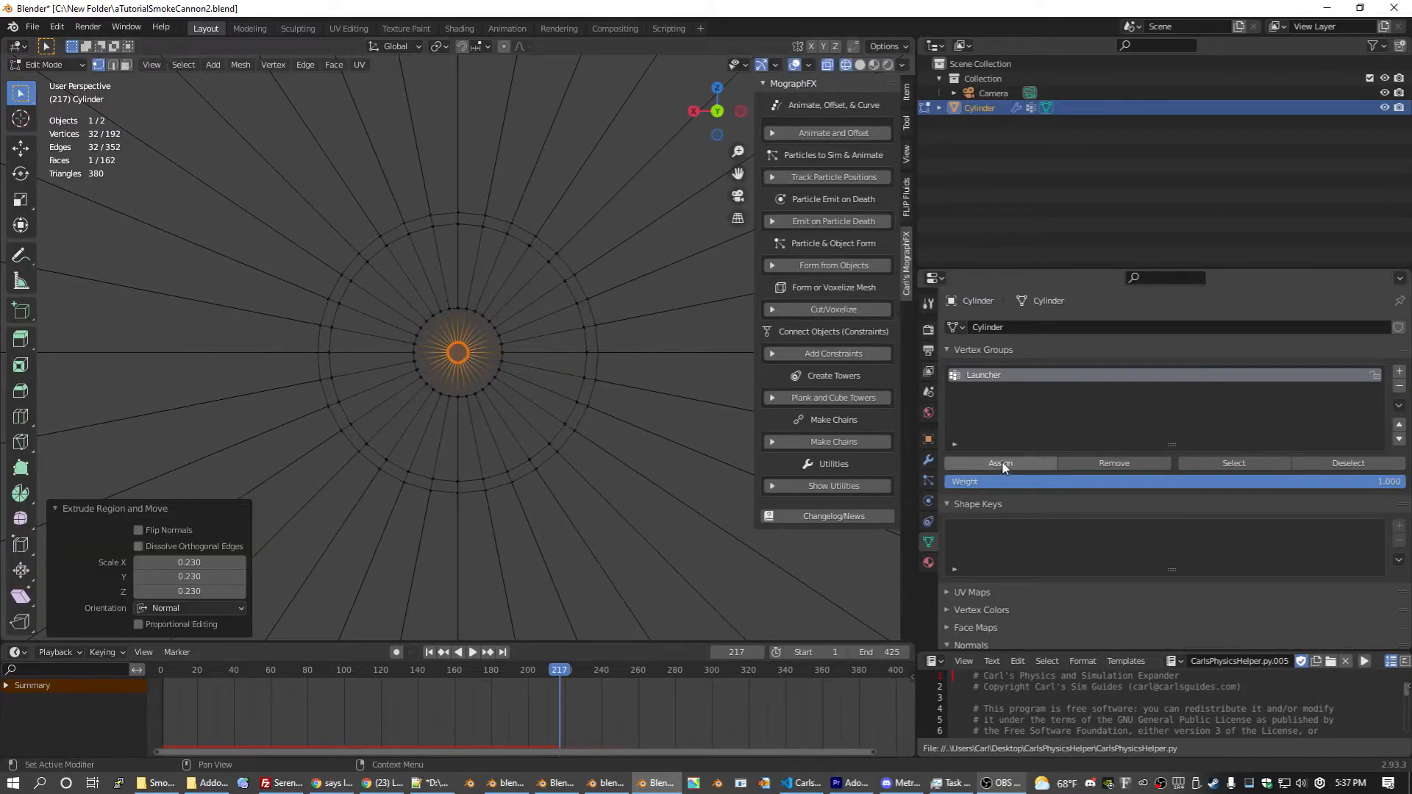
Step: Assign the new tiny centre face to the Launcher vertex group and play back the particle stream
{"action": "left_click", "coordinate": [1001, 464]}
{"action": "key", "text": "space"}
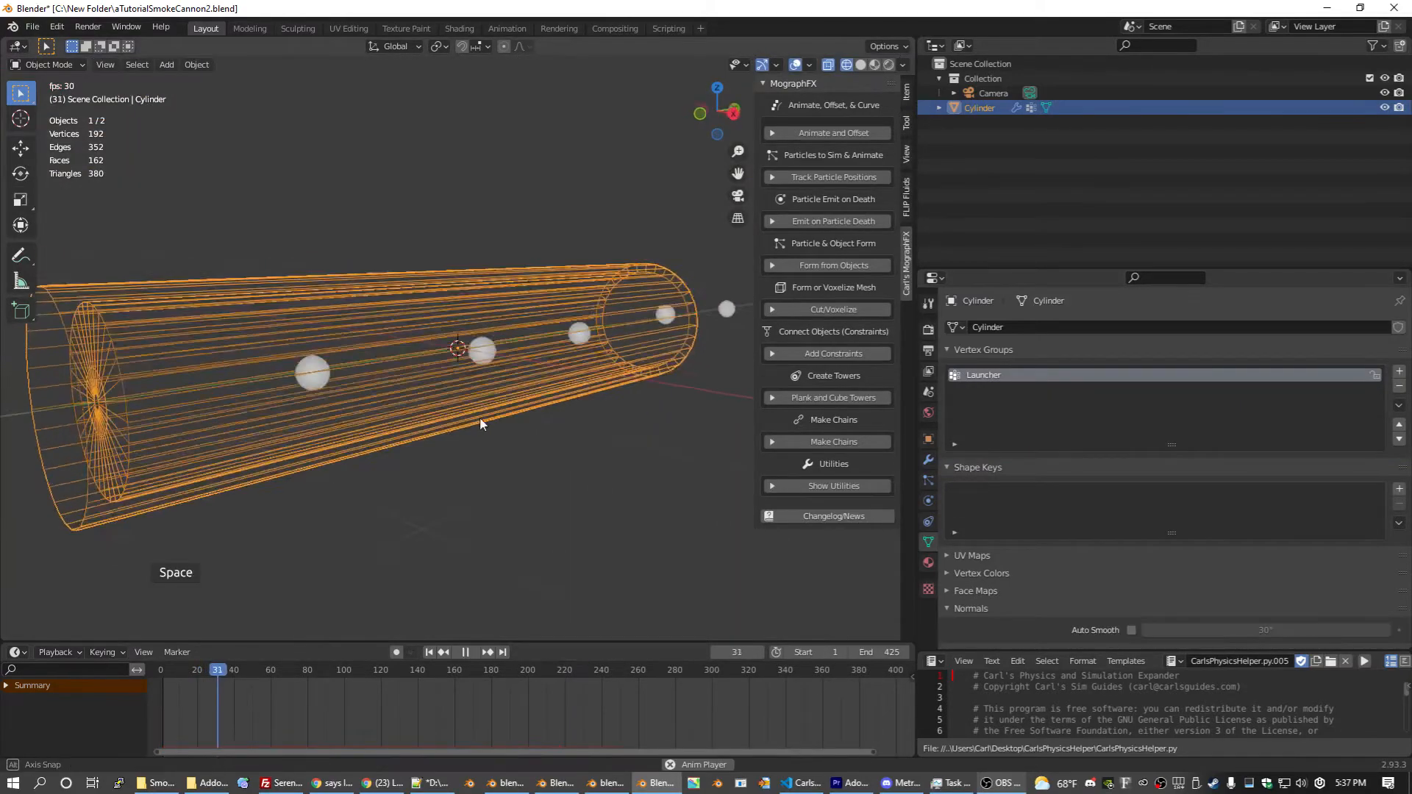
{"action": "middle_click_drag", "start_coordinate": [481, 424], "coordinate": [441, 397]}
{"action": "key", "text": "space"}
Step: Add a new cylinder mesh and move it about 5.4 m along negative X, clear of the barrel
{"action": "left_click", "coordinate": [166, 64]}
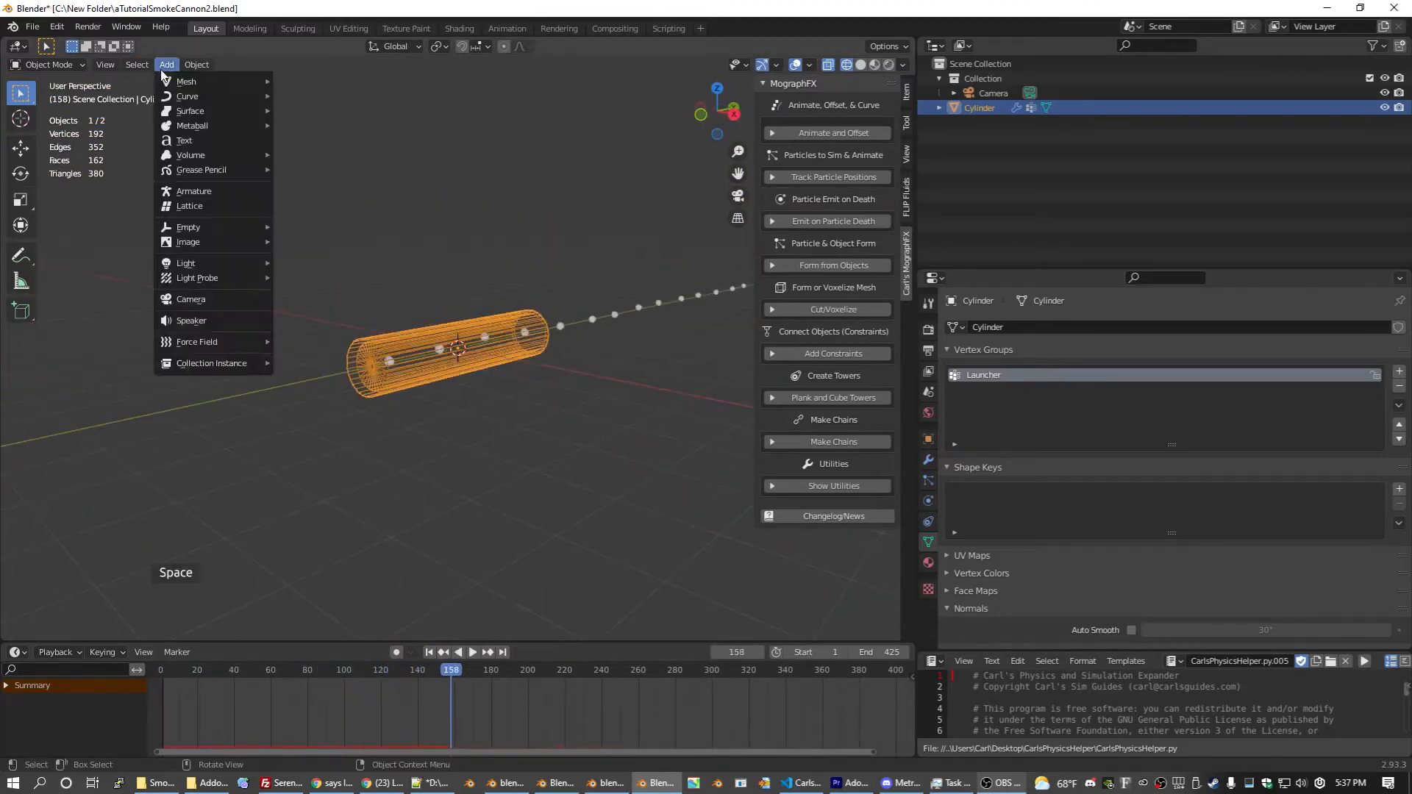
{"action": "mouse_move", "coordinate": [190, 86]}
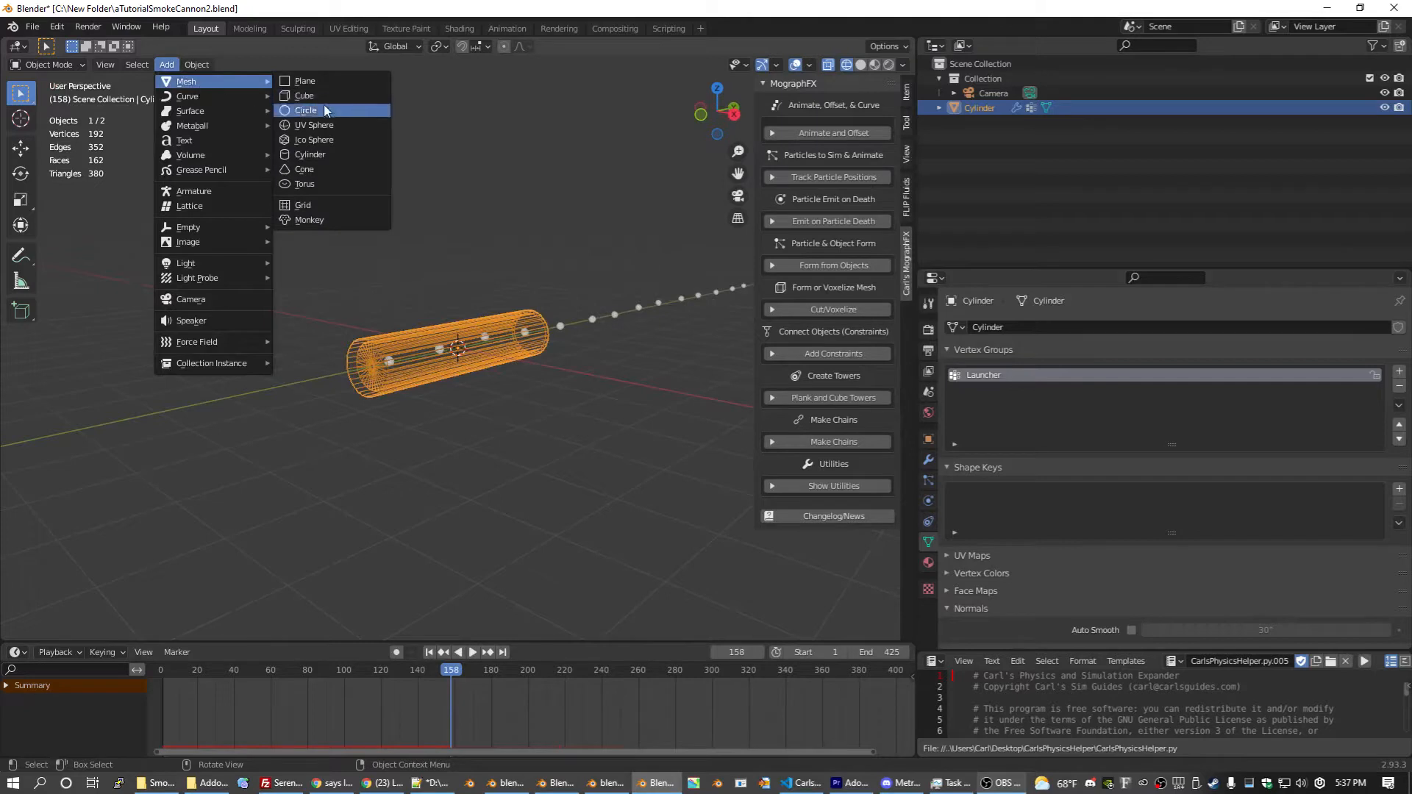
{"action": "left_click", "coordinate": [320, 156]}
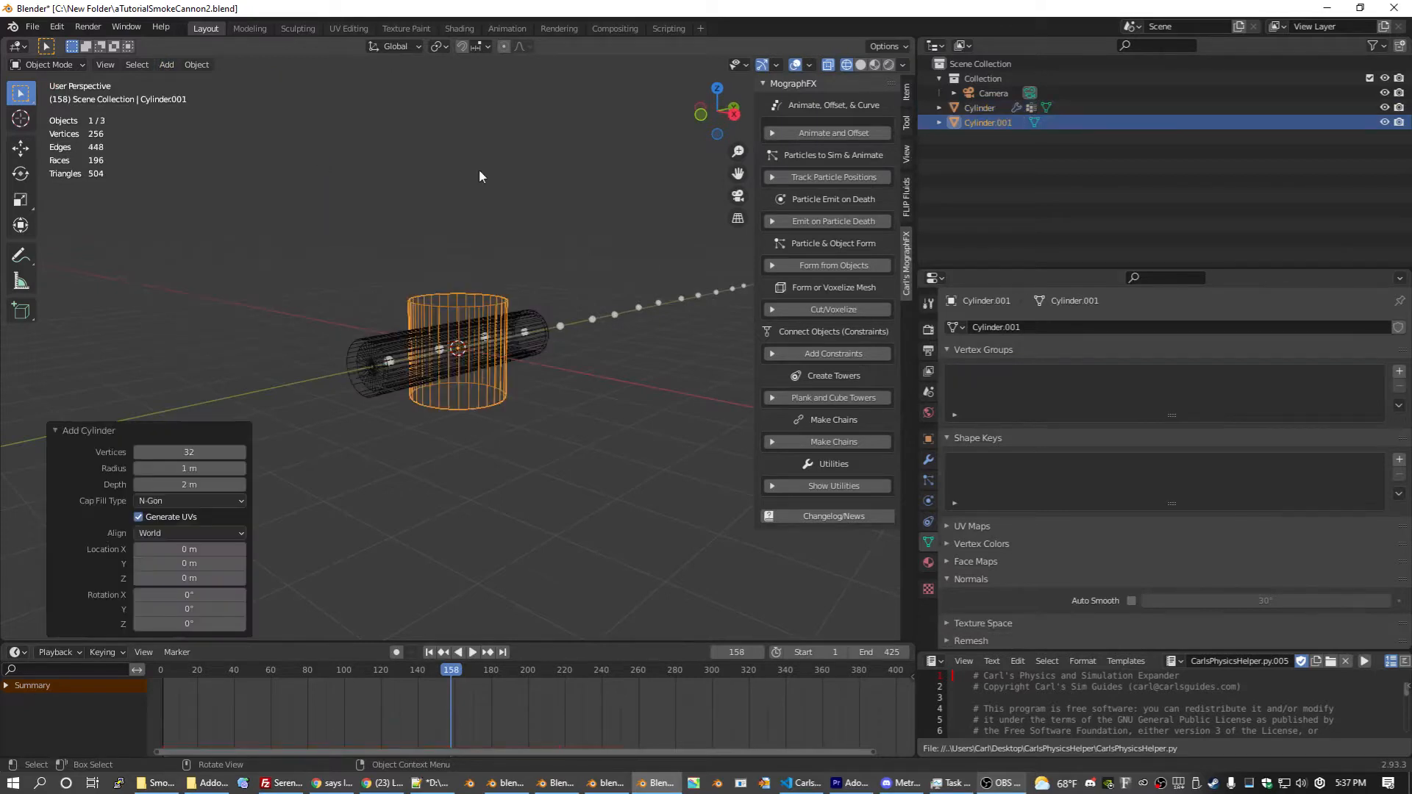
{"action": "key", "text": "g"}
{"action": "key", "text": "x"}
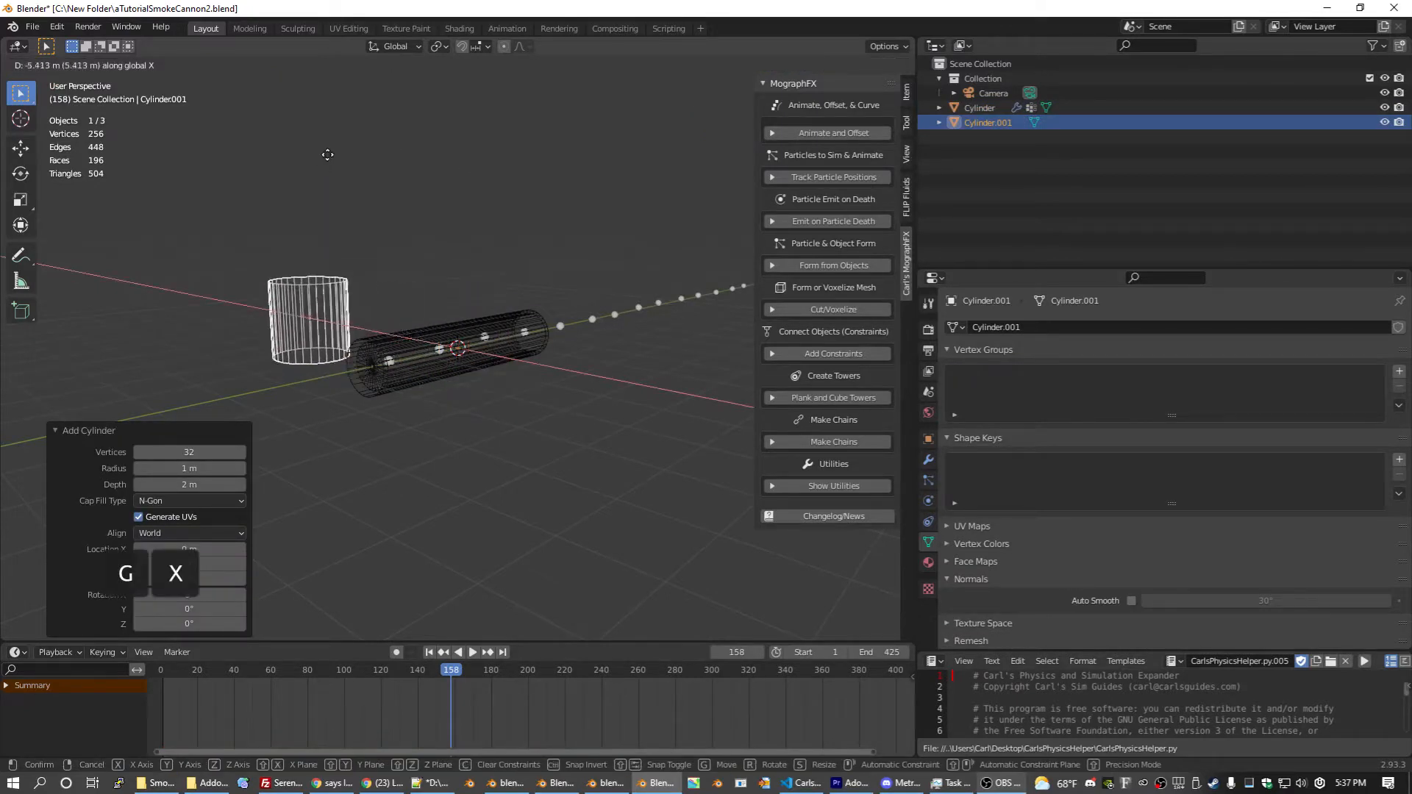
{"action": "left_click", "coordinate": [327, 155]}
{"action": "middle_click_drag", "start_coordinate": [471, 205], "coordinate": [391, 211]}
{"action": "scroll", "coordinate": [392, 212], "scroll_direction": "up", "scroll_amount": 6}
{"action": "scroll", "coordinate": [391, 212], "scroll_direction": "down", "scroll_amount": 2}
{"action": "key", "text": "KP_Decimal"}
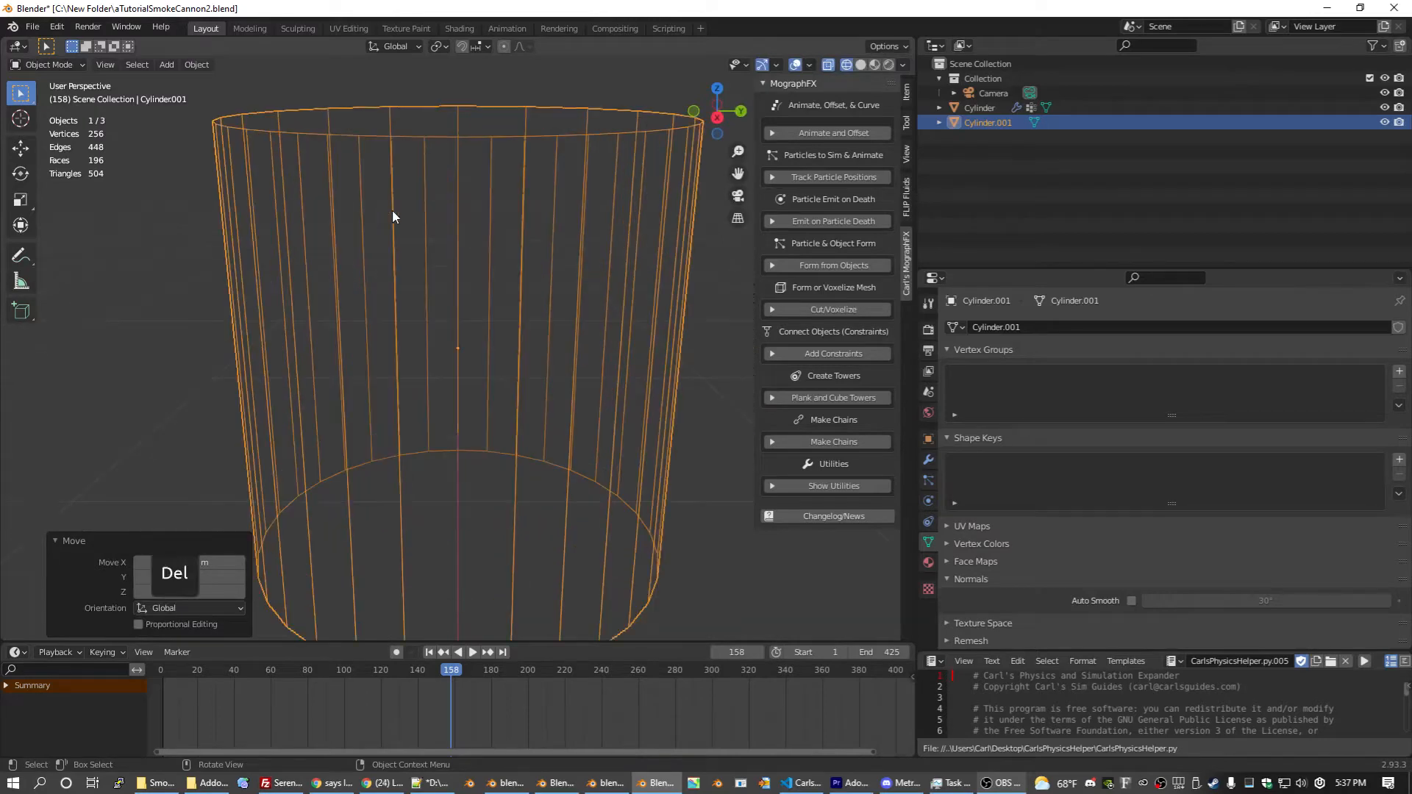
Step: In Edit Mode, extrude the upright cylinder's top face upward along Z and scale it to about 0.1 as a pointed nose
{"action": "scroll", "coordinate": [392, 212], "scroll_direction": "down", "scroll_amount": 5}
{"action": "key", "text": "Tab"}
{"action": "left_click_drag", "start_coordinate": [319, 196], "coordinate": [588, 307]}
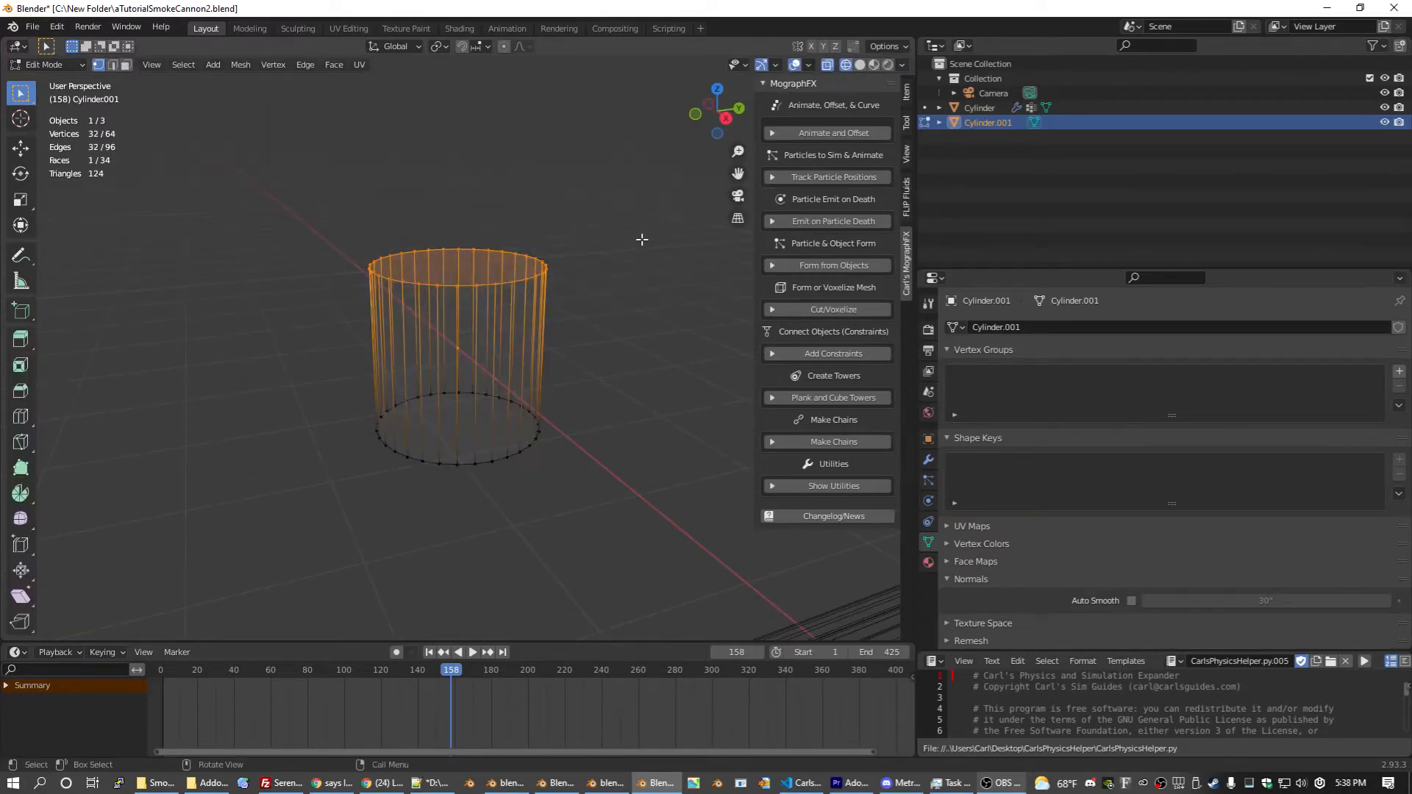
{"action": "key", "text": "e"}
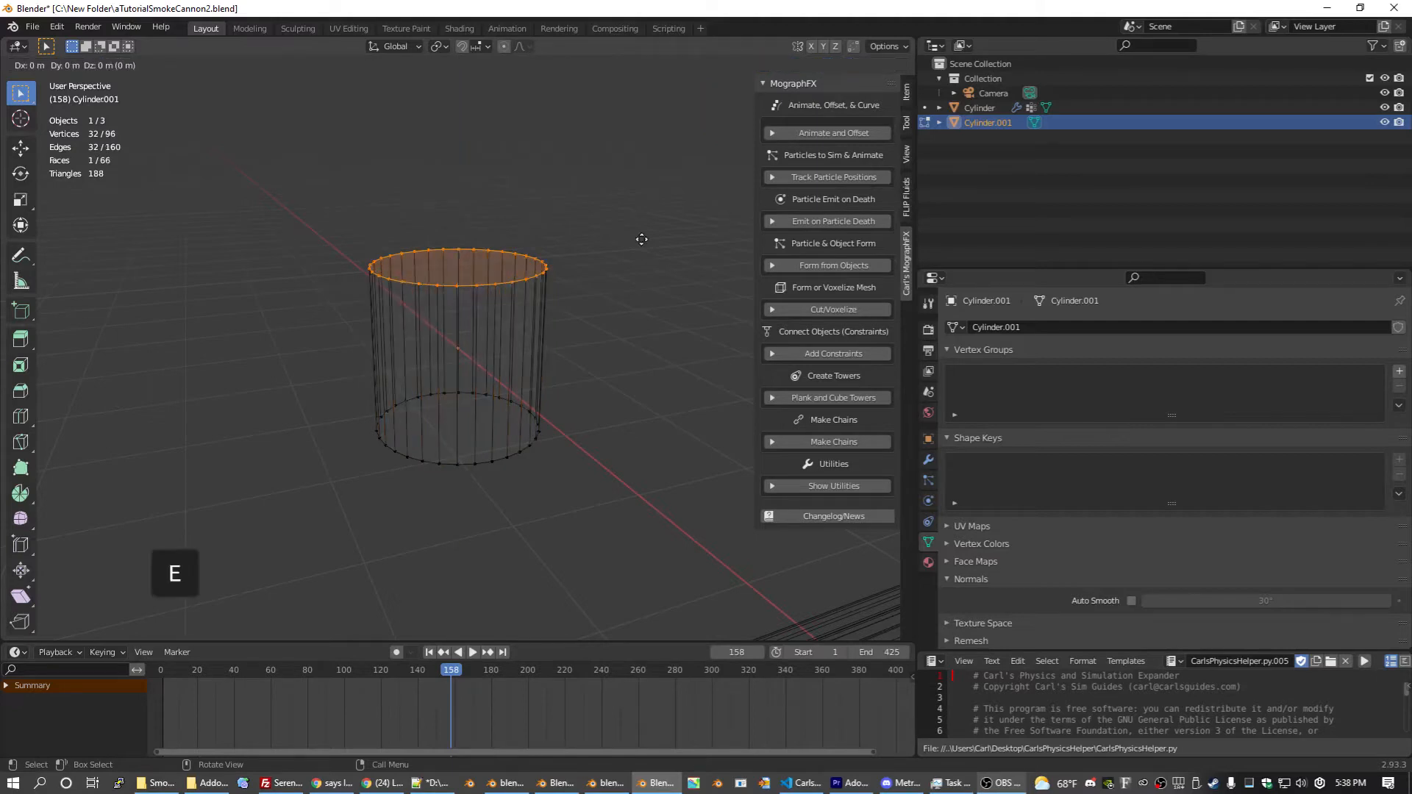
{"action": "key", "text": "z"}
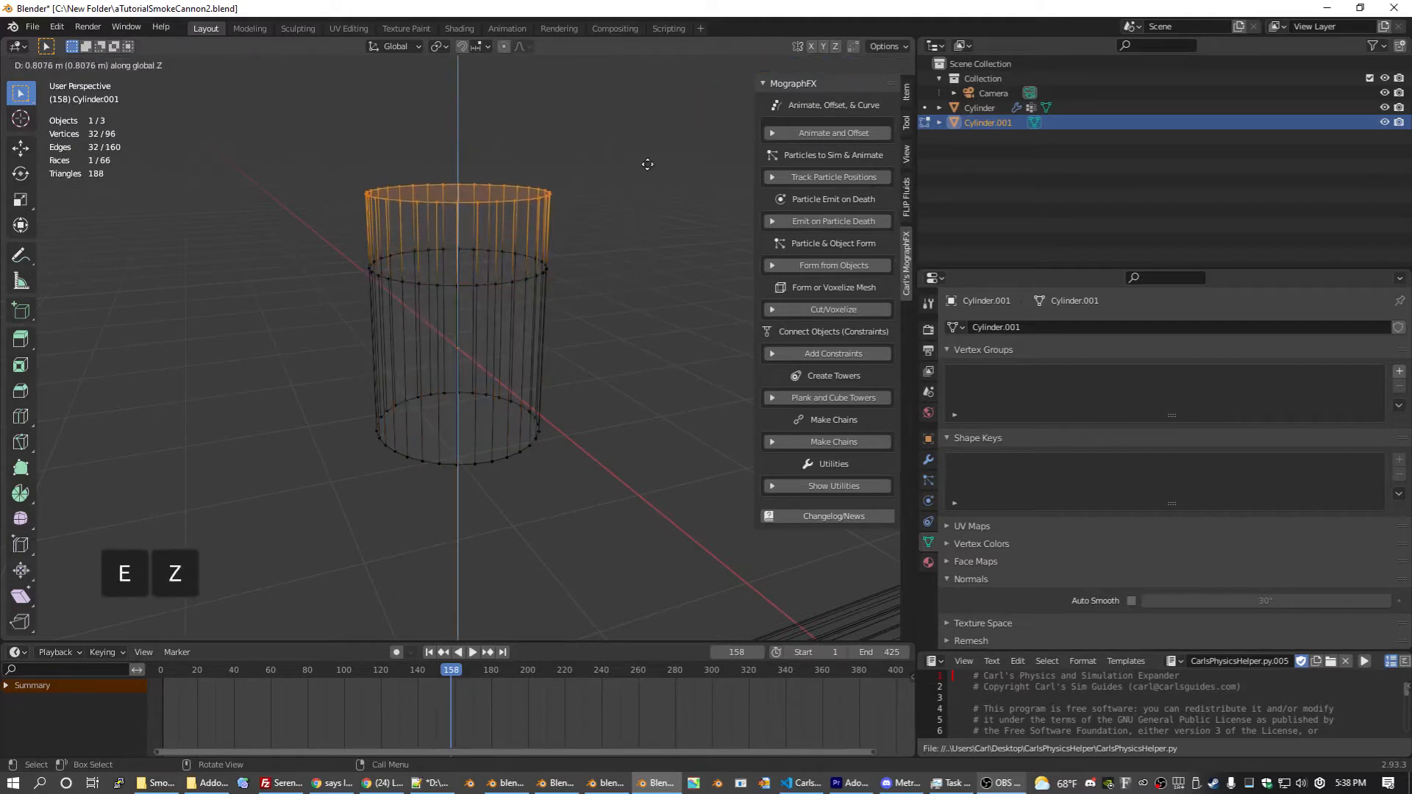
{"action": "left_click", "coordinate": [647, 145]}
{"action": "key", "text": "s"}
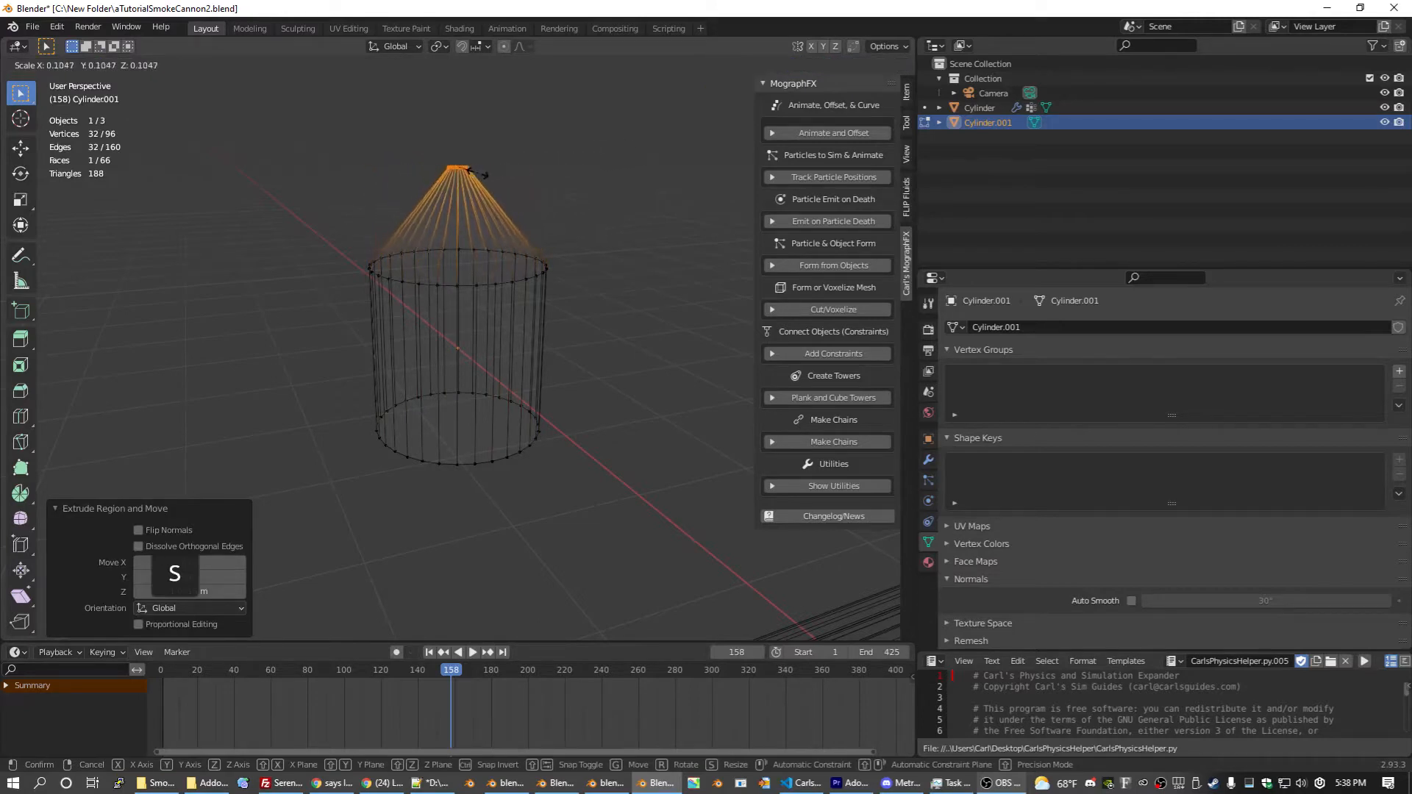
{"action": "left_click", "coordinate": [477, 174]}
Step: Select the cylinder's bottom face and move it down about 0.96 m along Z to lengthen the rocket body
{"action": "left_click_drag", "start_coordinate": [346, 363], "coordinate": [610, 540]}
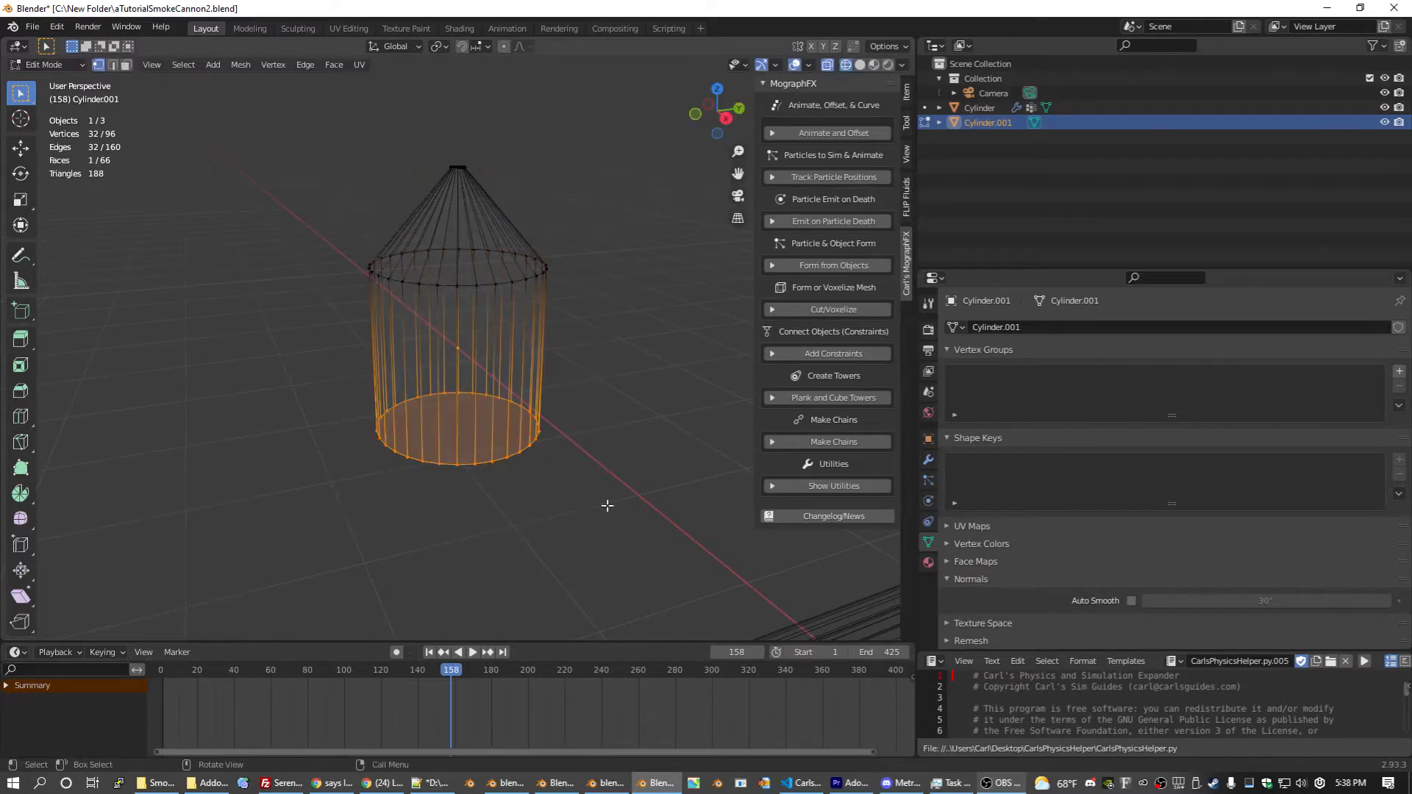
{"action": "key", "text": "g"}
{"action": "key", "text": "z"}
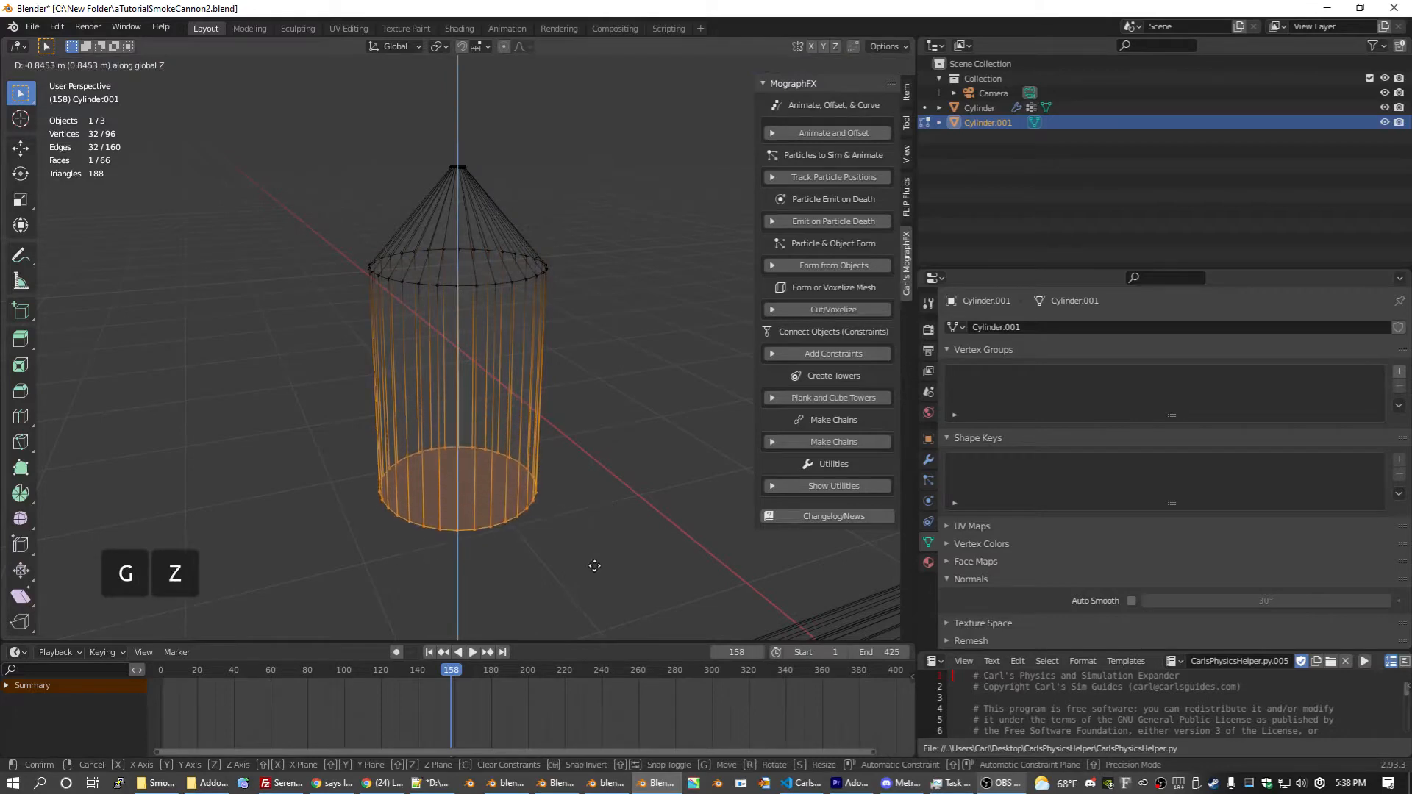
{"action": "left_click", "coordinate": [595, 573]}
Step: Extrude the rocket's bottom face in place and scale it to about 0.37
{"action": "middle_click_drag", "start_coordinate": [595, 573], "coordinate": [691, 332]}
{"action": "scroll", "coordinate": [596, 416], "scroll_direction": "up", "scroll_amount": 4}
{"action": "scroll", "coordinate": [596, 417], "scroll_direction": "down", "scroll_amount": 3}
{"action": "key", "text": "e"}
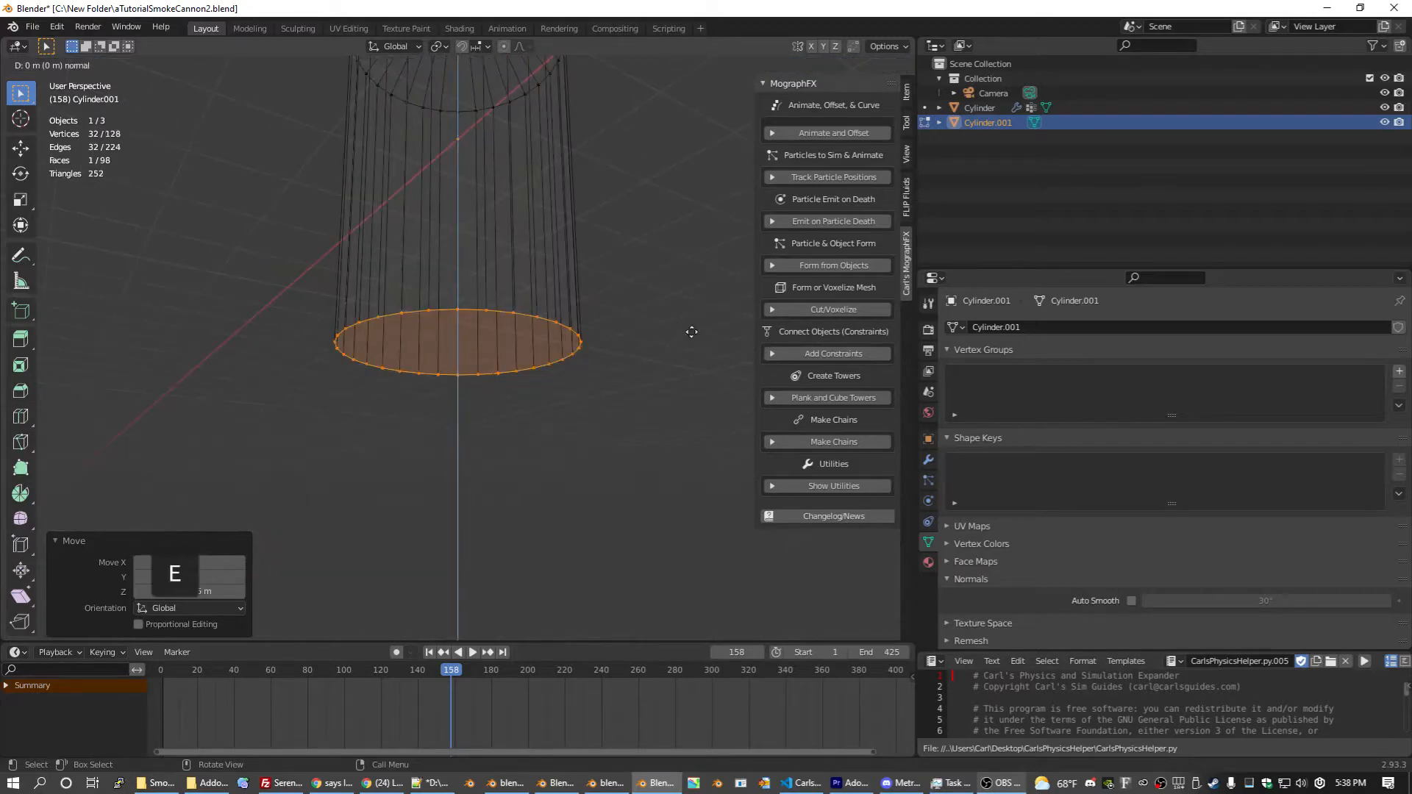
{"action": "key", "text": "s"}
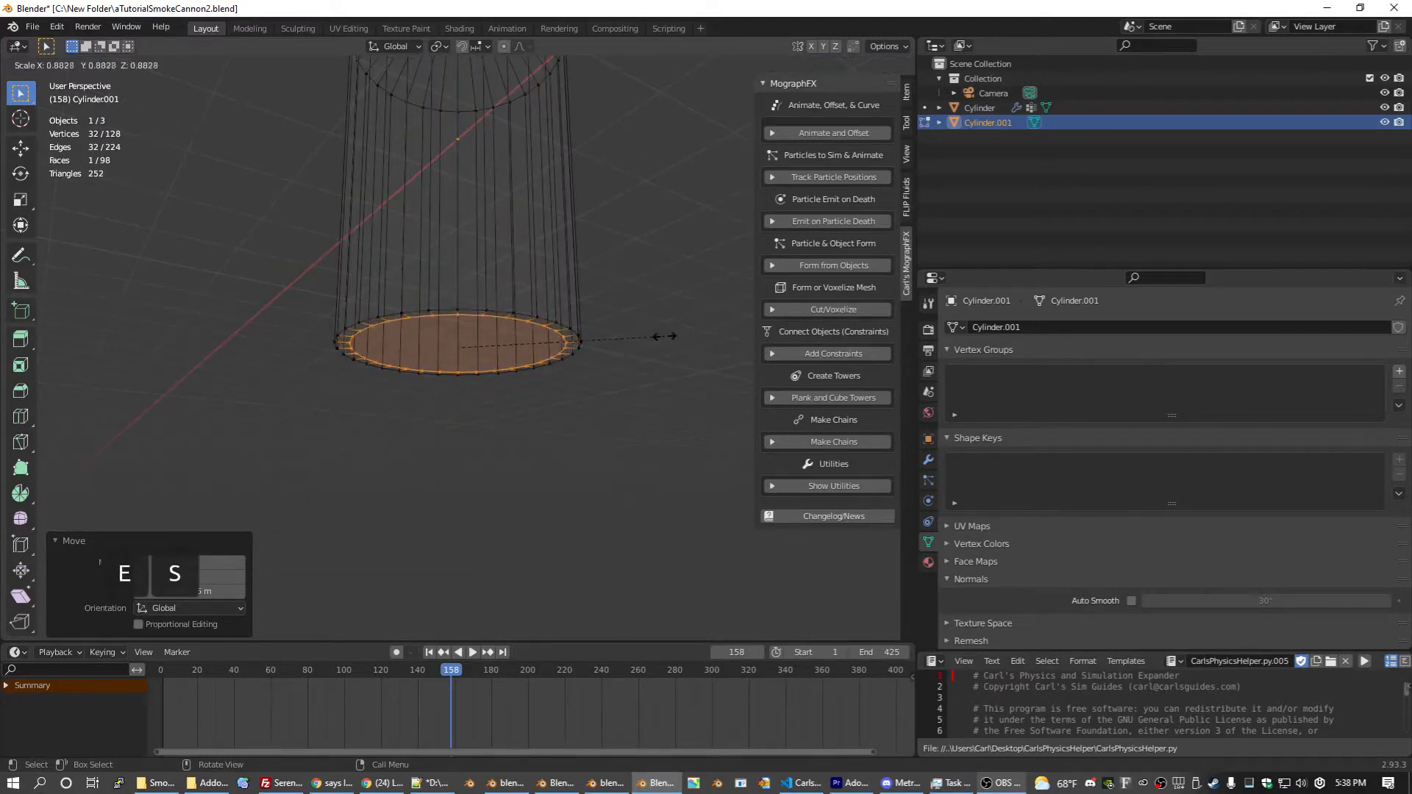
{"action": "left_click", "coordinate": [556, 352]}
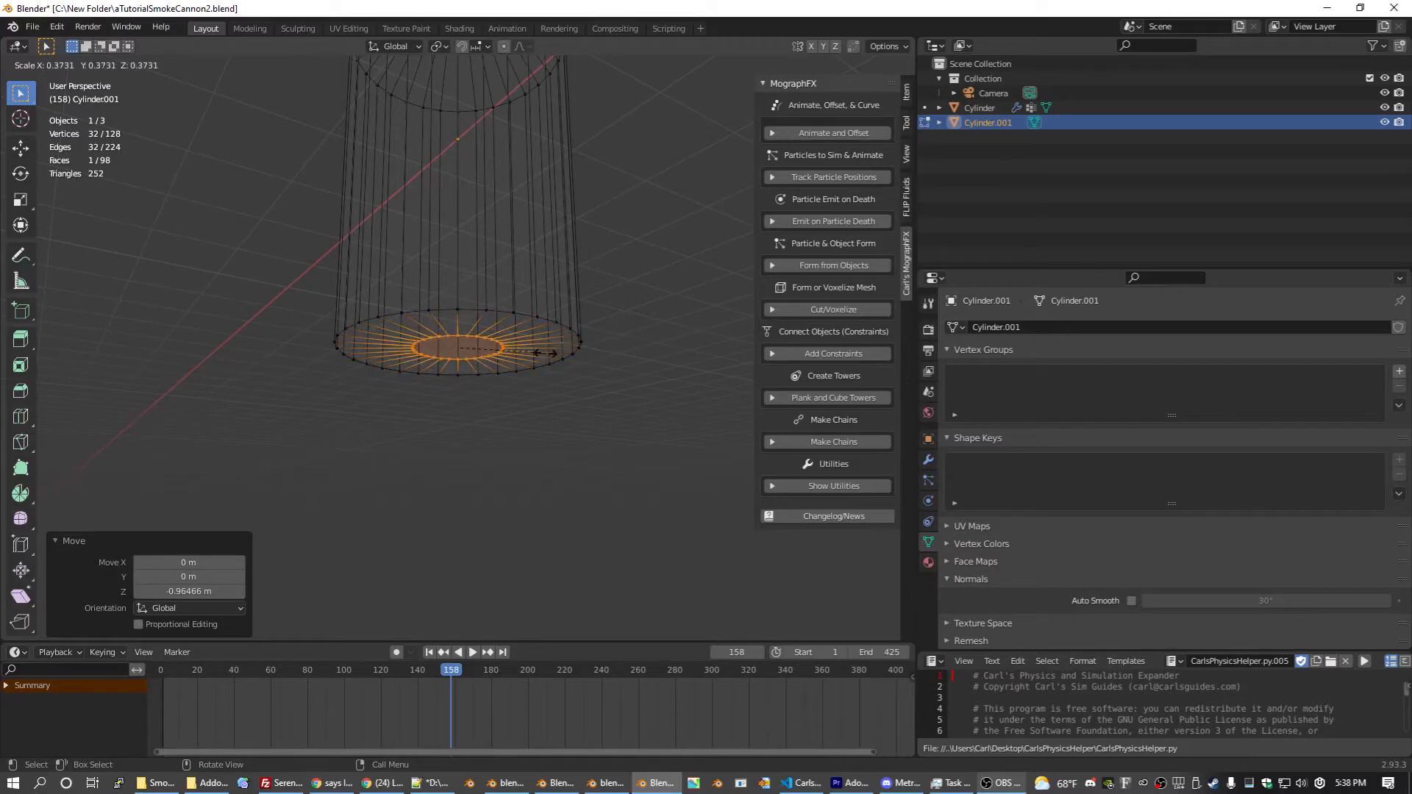
Step: Extrude the small bottom face downward twice, the second time by about 0.12 m, to form a two-section engine nozzle
{"action": "key", "text": "e"}
{"action": "key", "text": "z"}
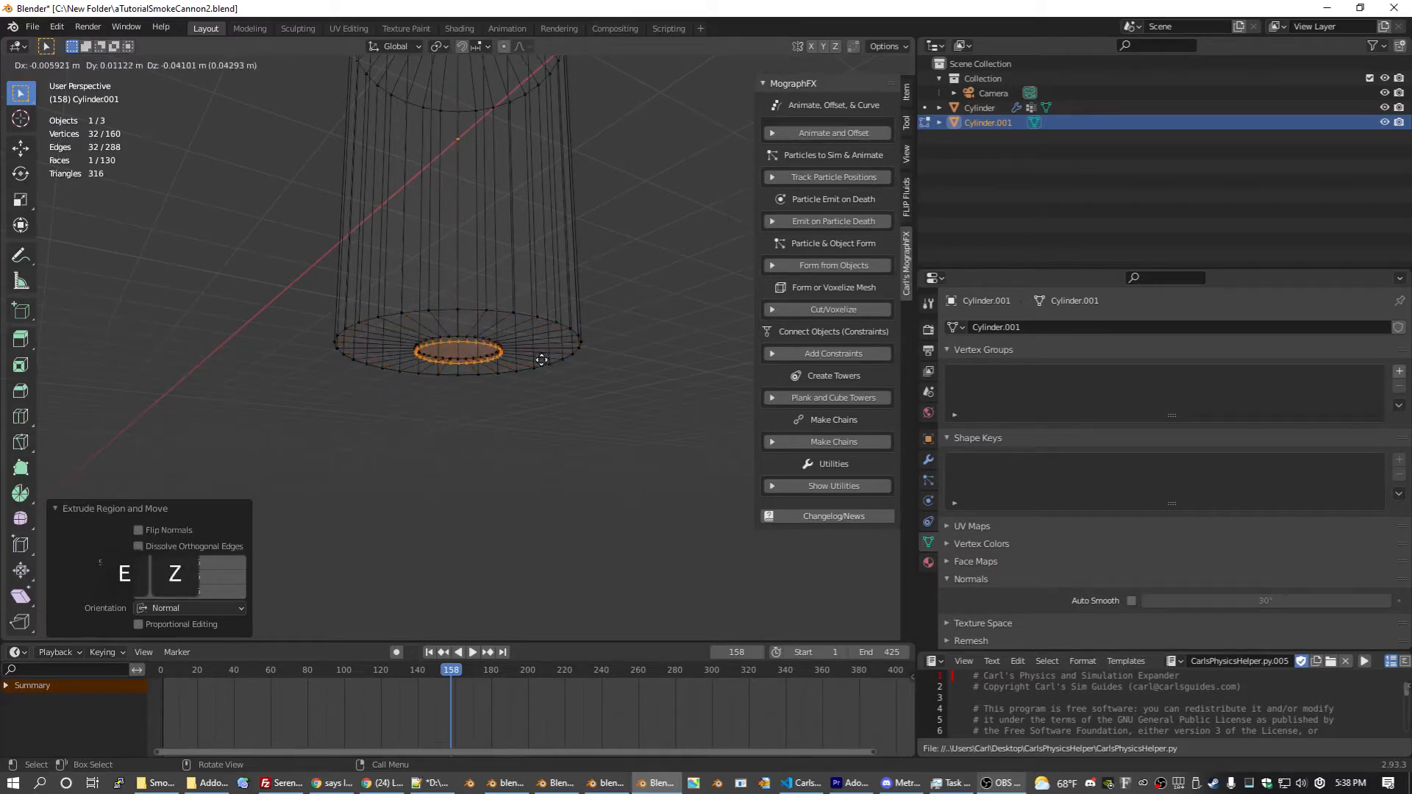
{"action": "left_click", "coordinate": [541, 363]}
{"action": "key", "text": "e"}
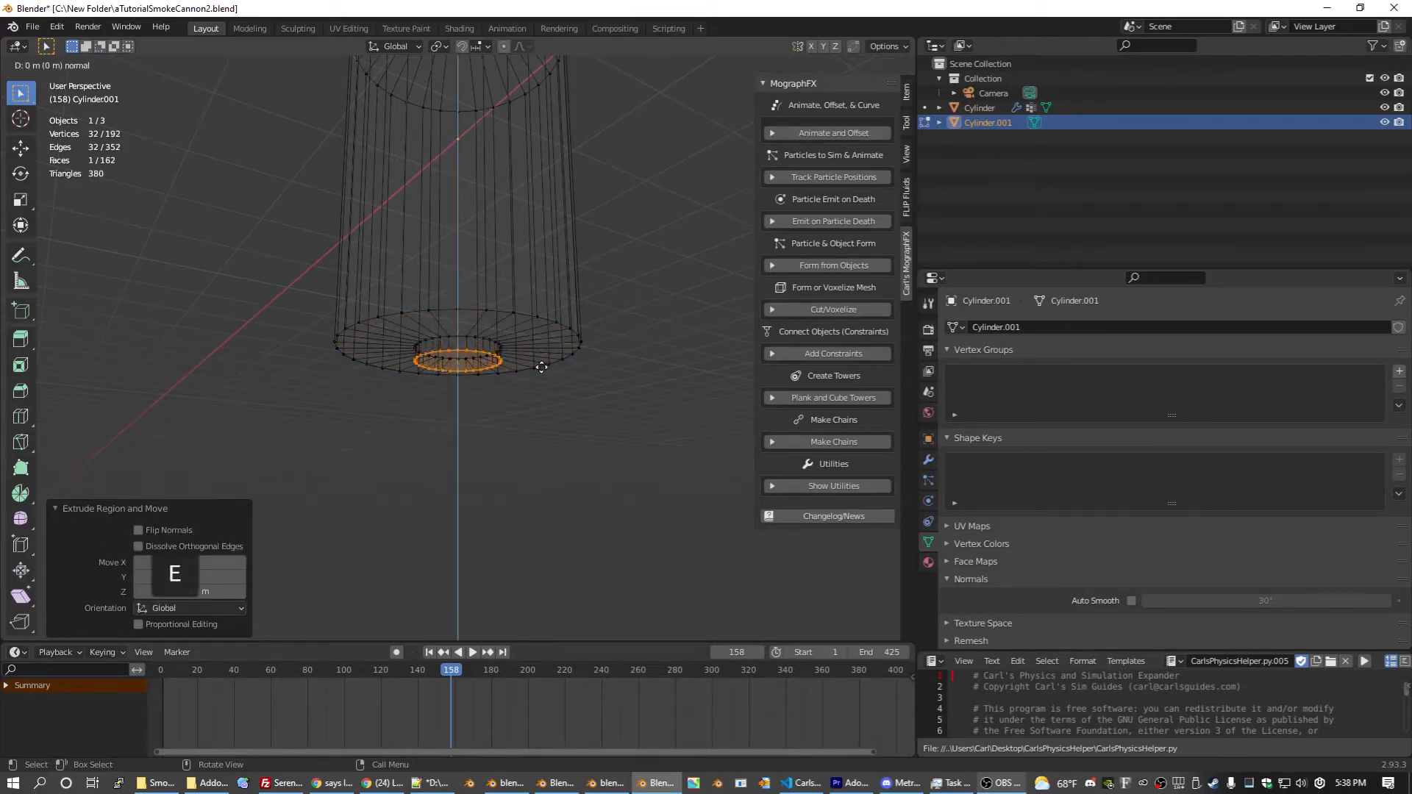
{"action": "left_click", "coordinate": [545, 384]}
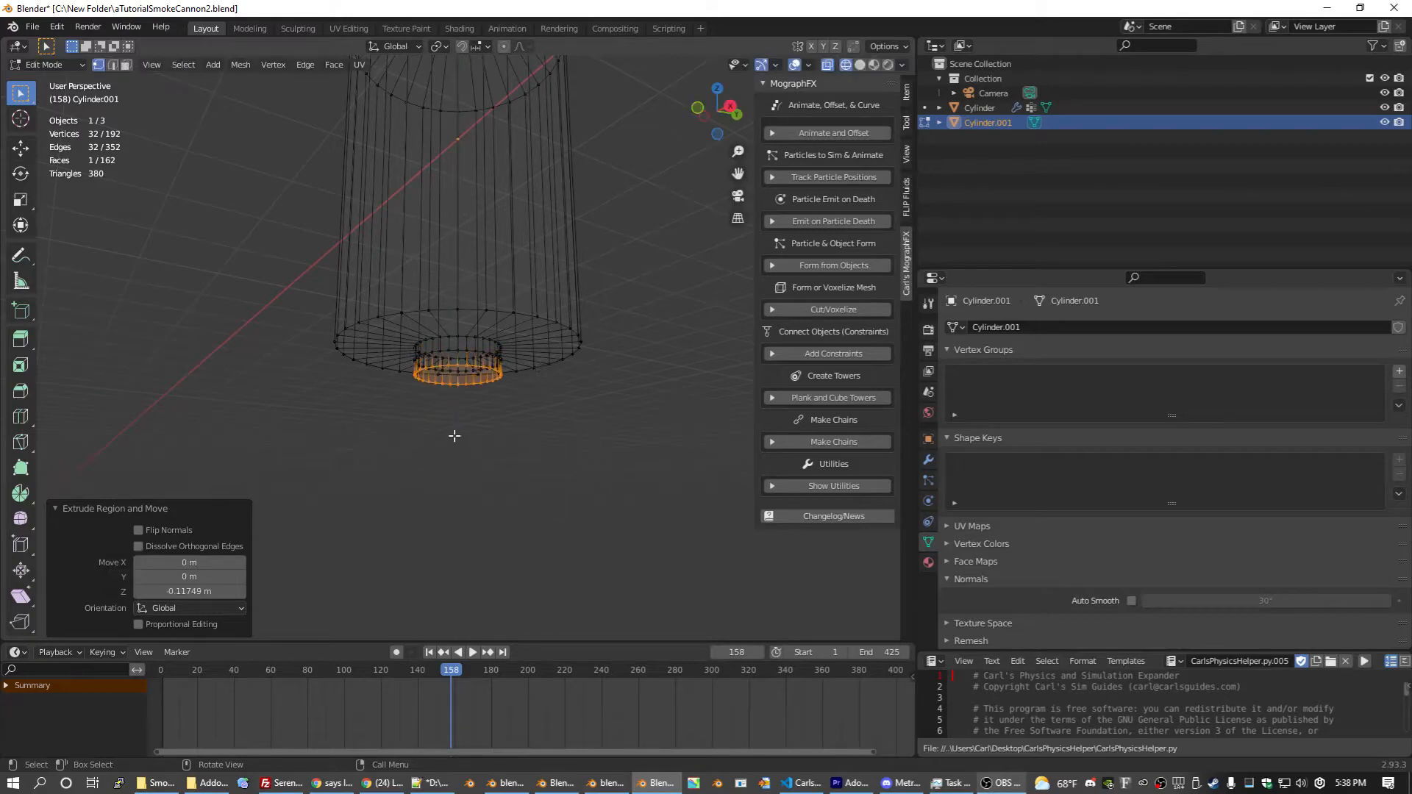
Step: Select the nozzle's two lower edge loops, assign them to a new vertex group named Engine, and return to Object Mode
{"action": "scroll", "coordinate": [454, 437], "scroll_direction": "up", "scroll_amount": 3}
{"action": "middle_click_drag", "start_coordinate": [390, 436], "coordinate": [537, 457]}
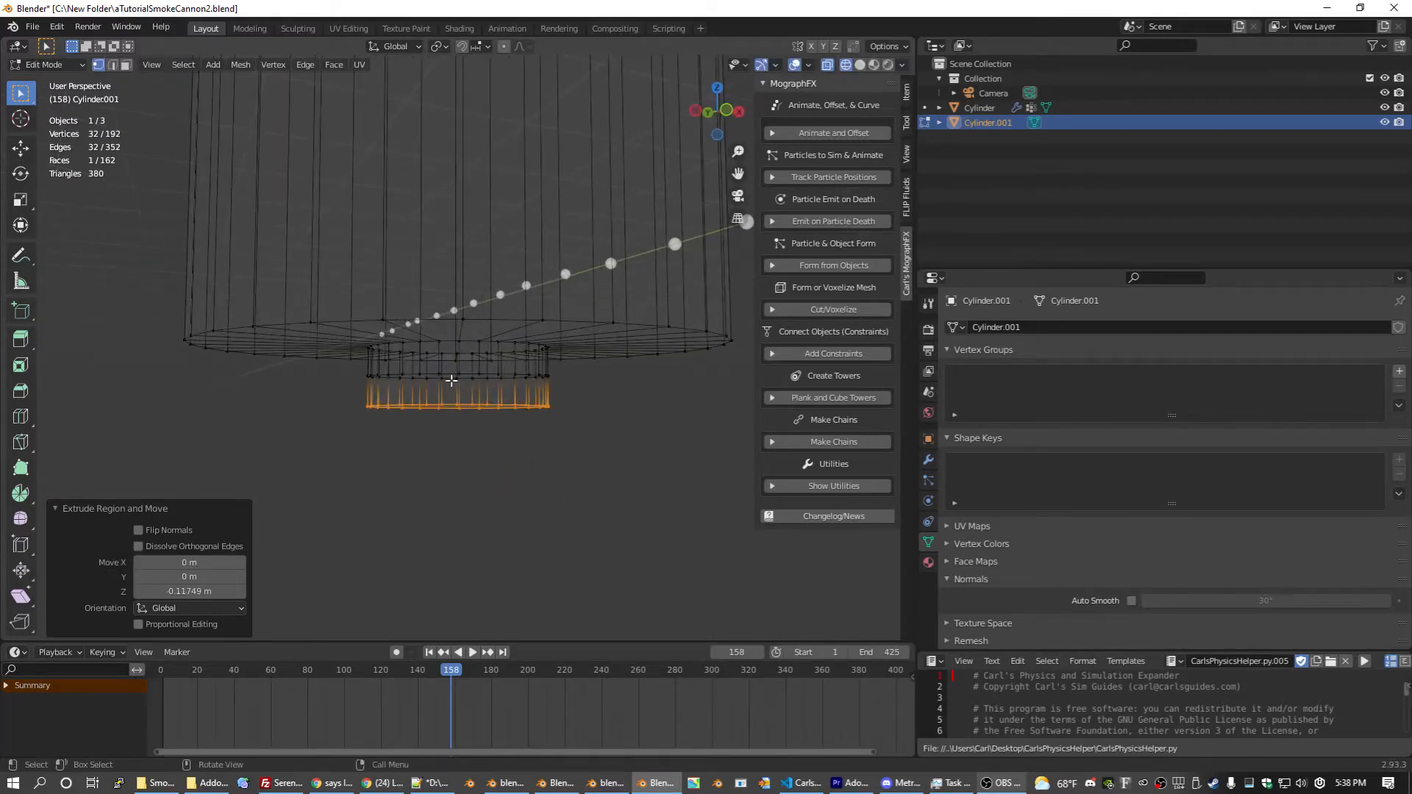
{"action": "key", "text": "alt"}
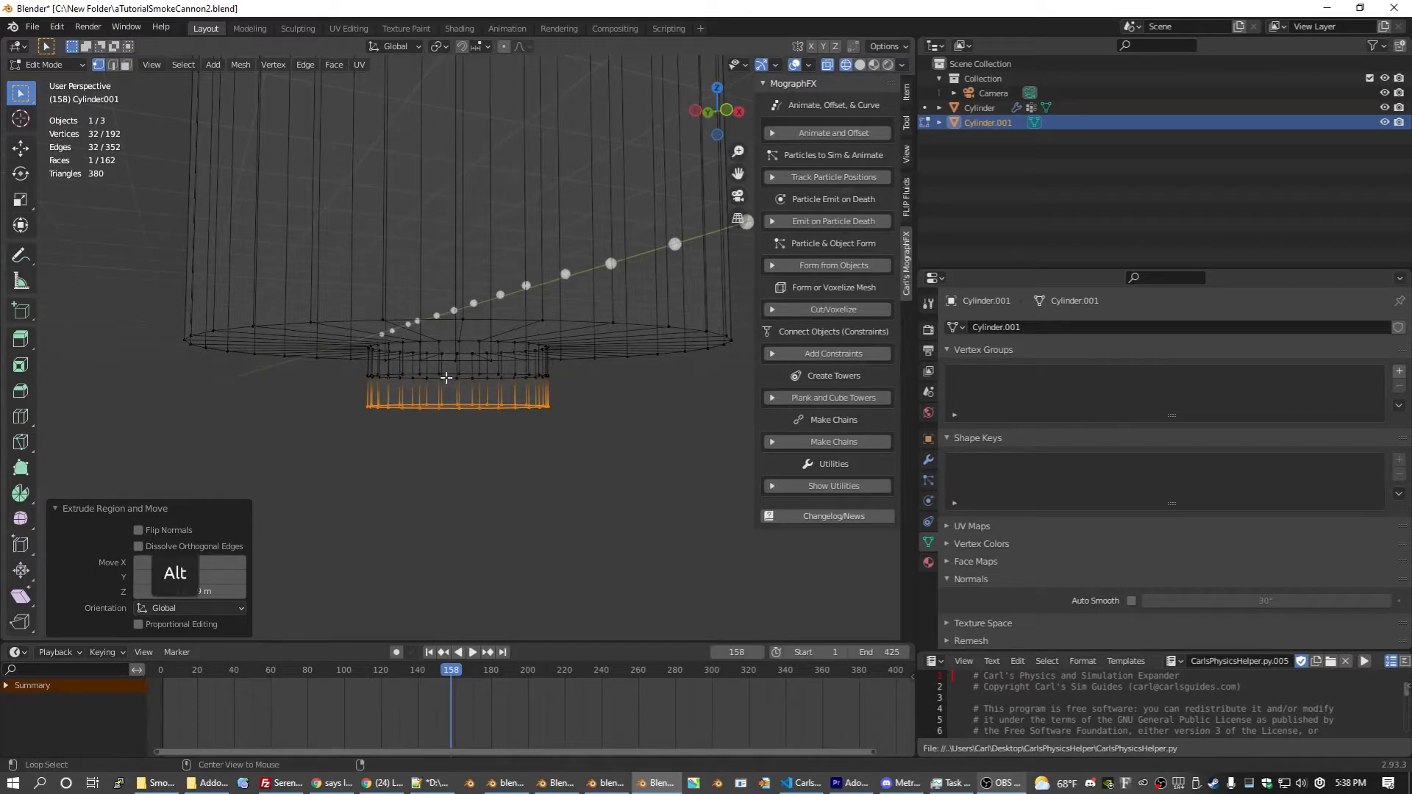
{"action": "left_click", "coordinate": [446, 378], "text": "alt"}
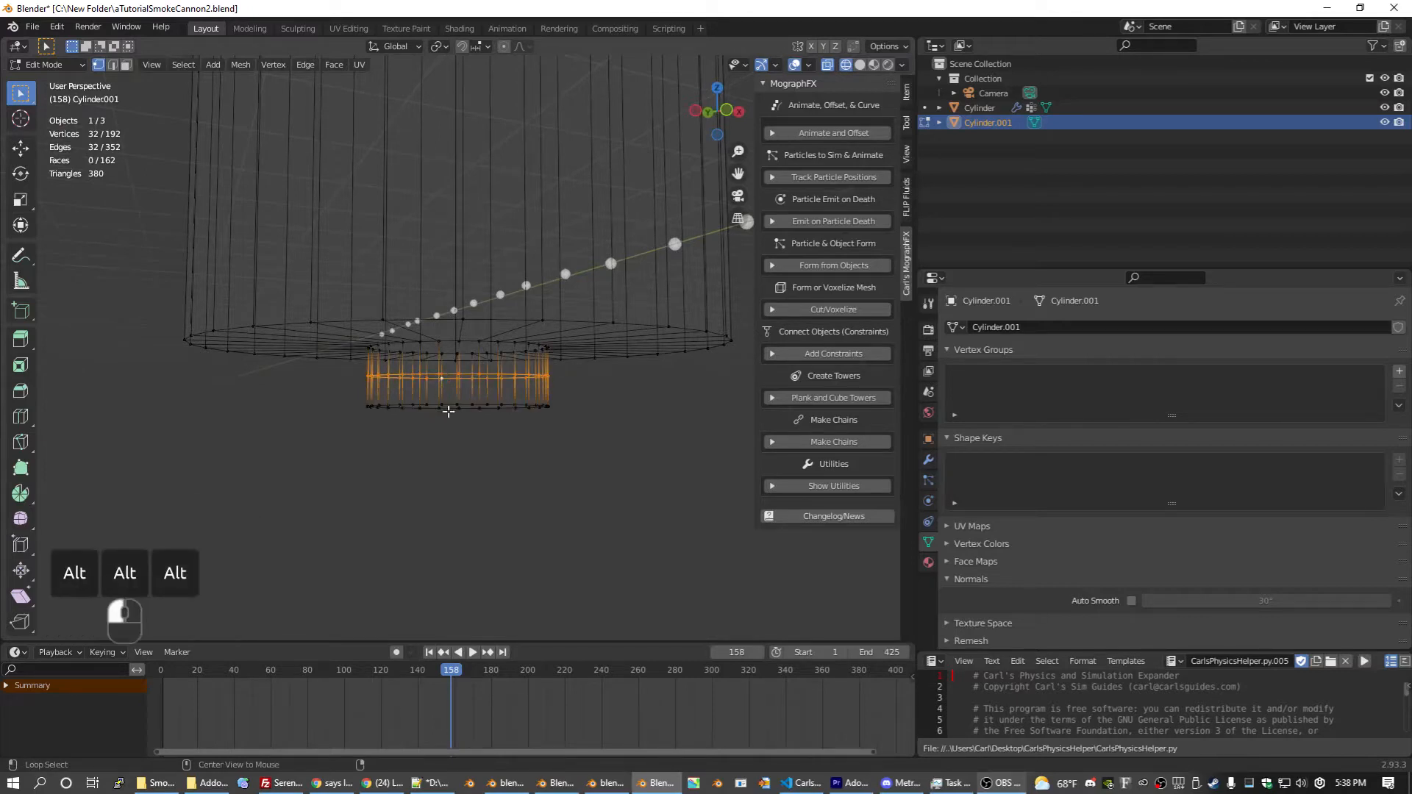
{"action": "left_click", "coordinate": [448, 408], "text": "alt+shift"}
{"action": "middle_click_drag", "start_coordinate": [458, 409], "coordinate": [544, 367]}
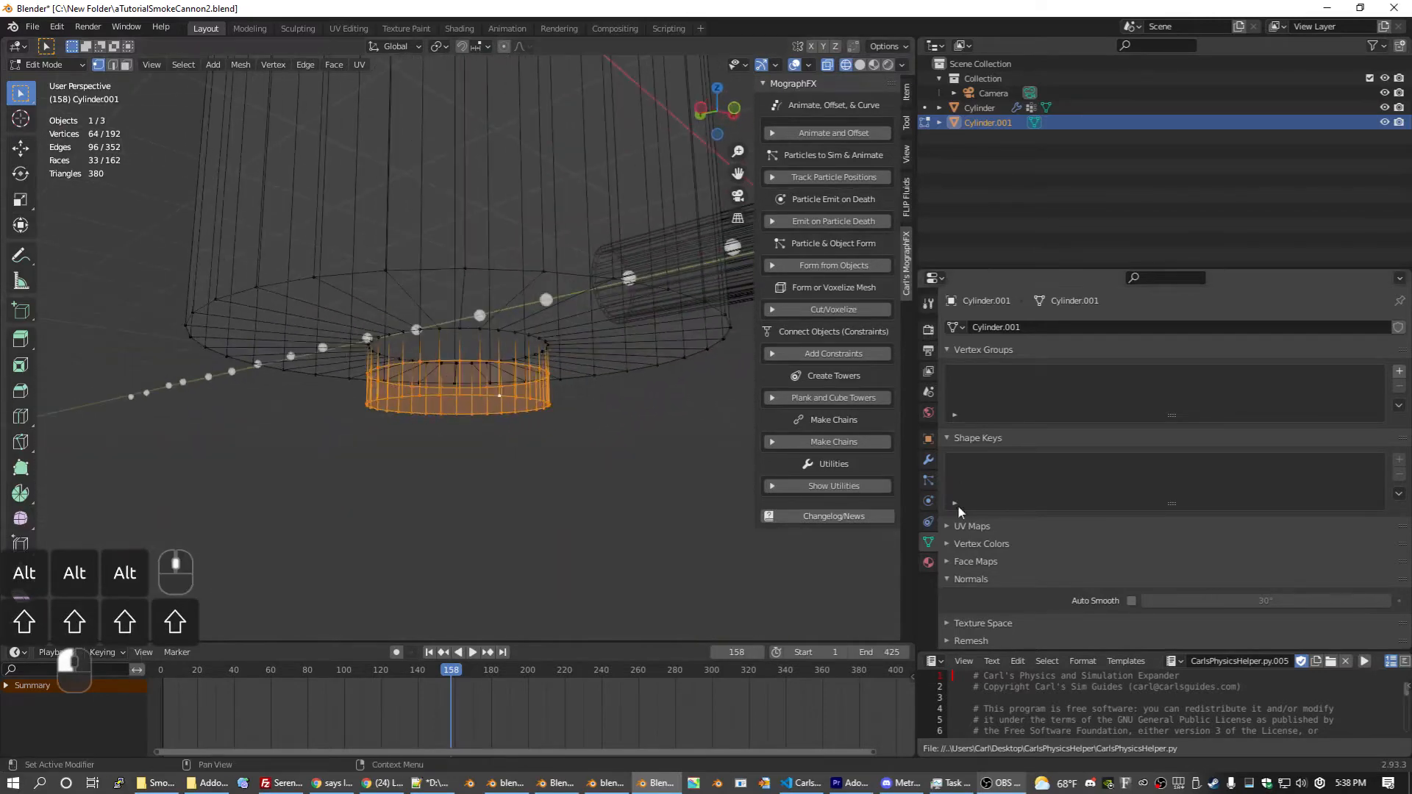
{"action": "left_click", "coordinate": [1400, 372]}
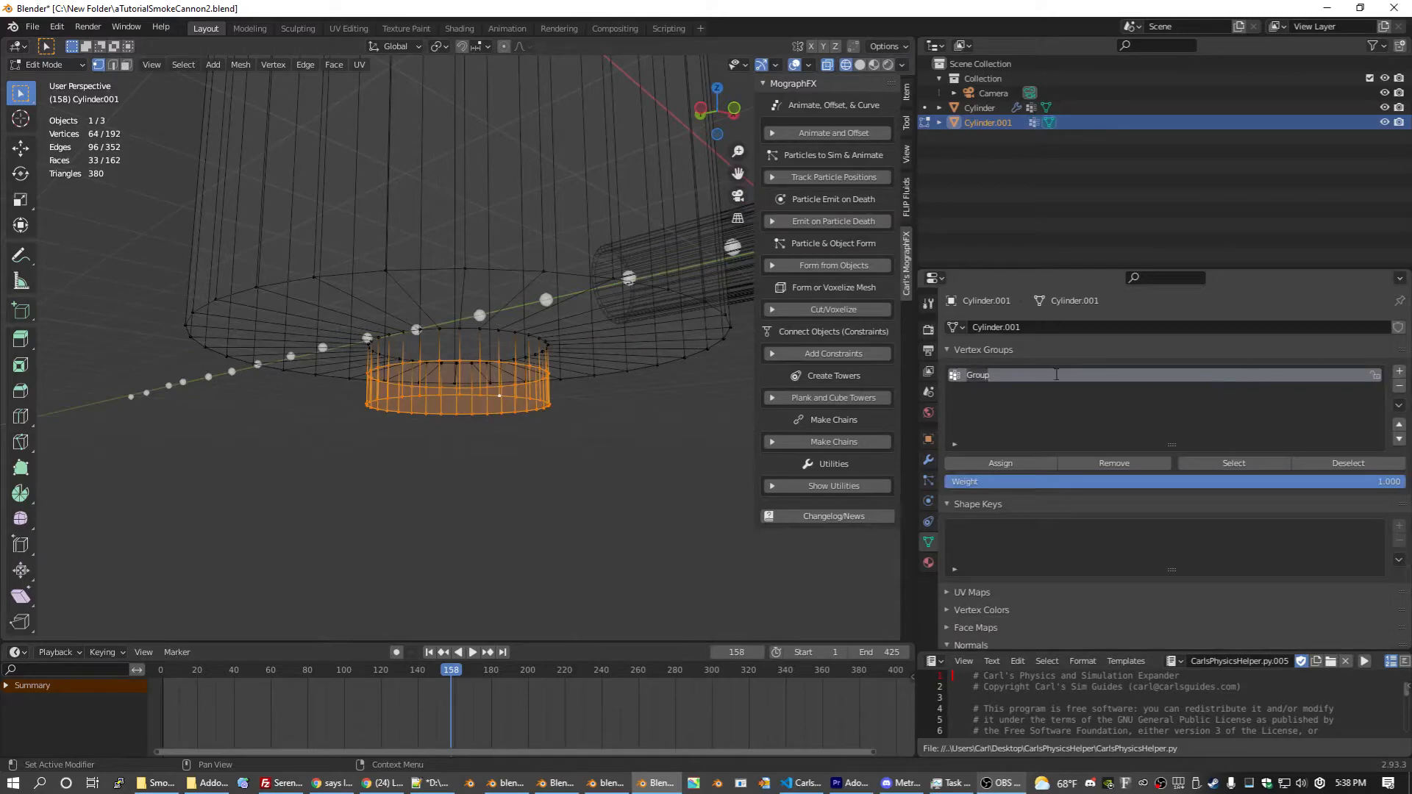
{"action": "type", "text": "Engine"}
{"action": "key", "text": "Return"}
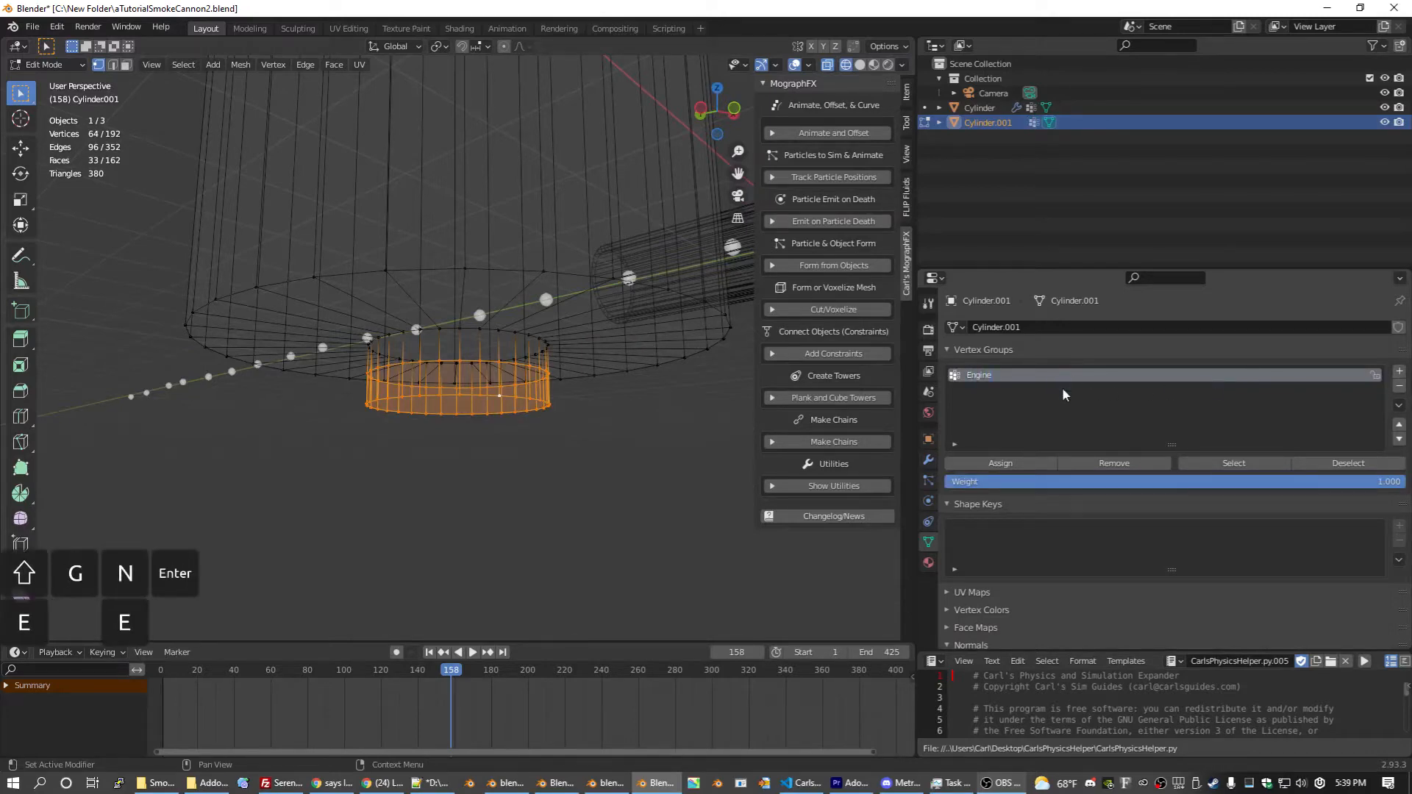
{"action": "left_click", "coordinate": [985, 462]}
{"action": "key", "text": "Tab"}
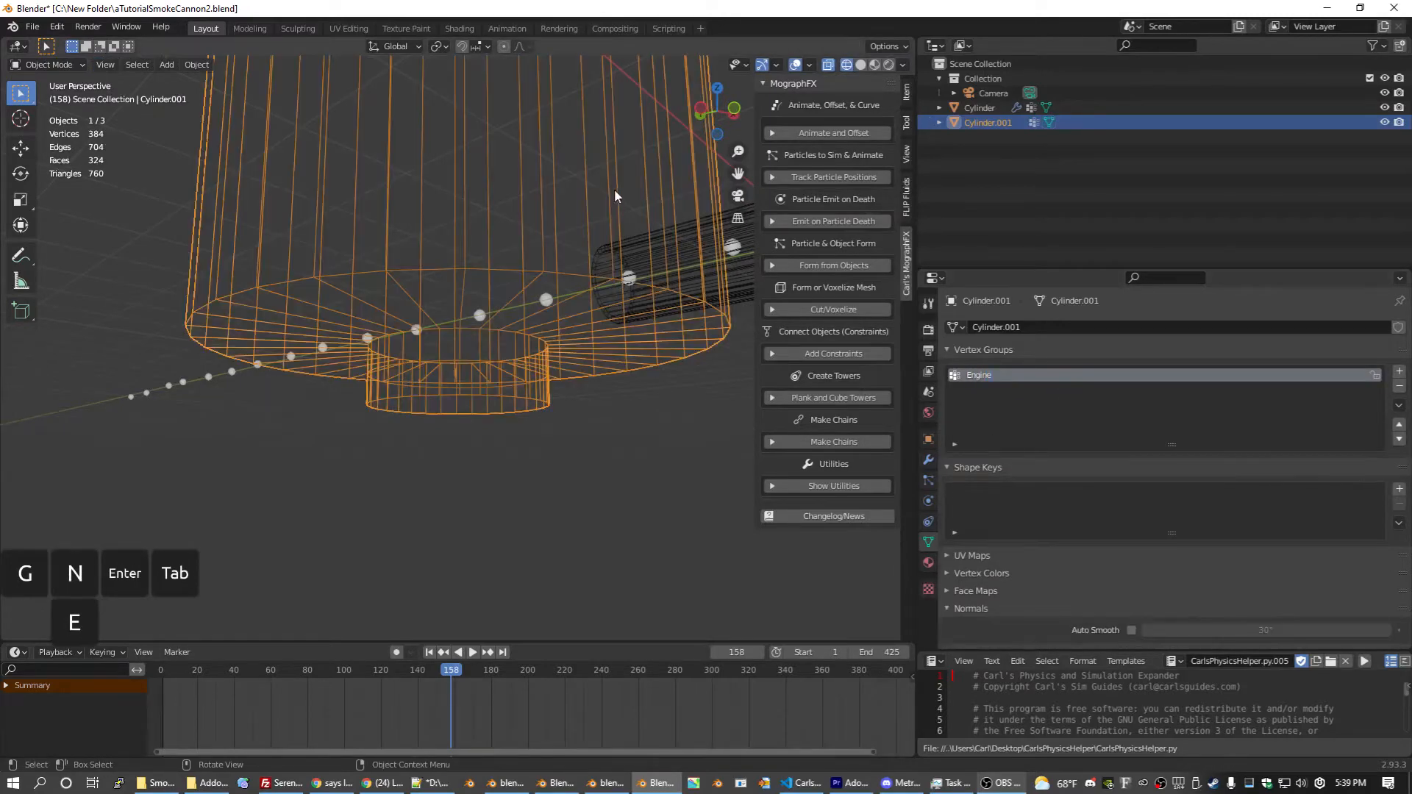
{"action": "middle_click_drag", "start_coordinate": [615, 188], "coordinate": [543, 224]}
{"action": "scroll", "coordinate": [543, 224], "scroll_direction": "down", "scroll_amount": 13}
{"action": "scroll", "coordinate": [544, 226], "scroll_direction": "up", "scroll_amount": 6}
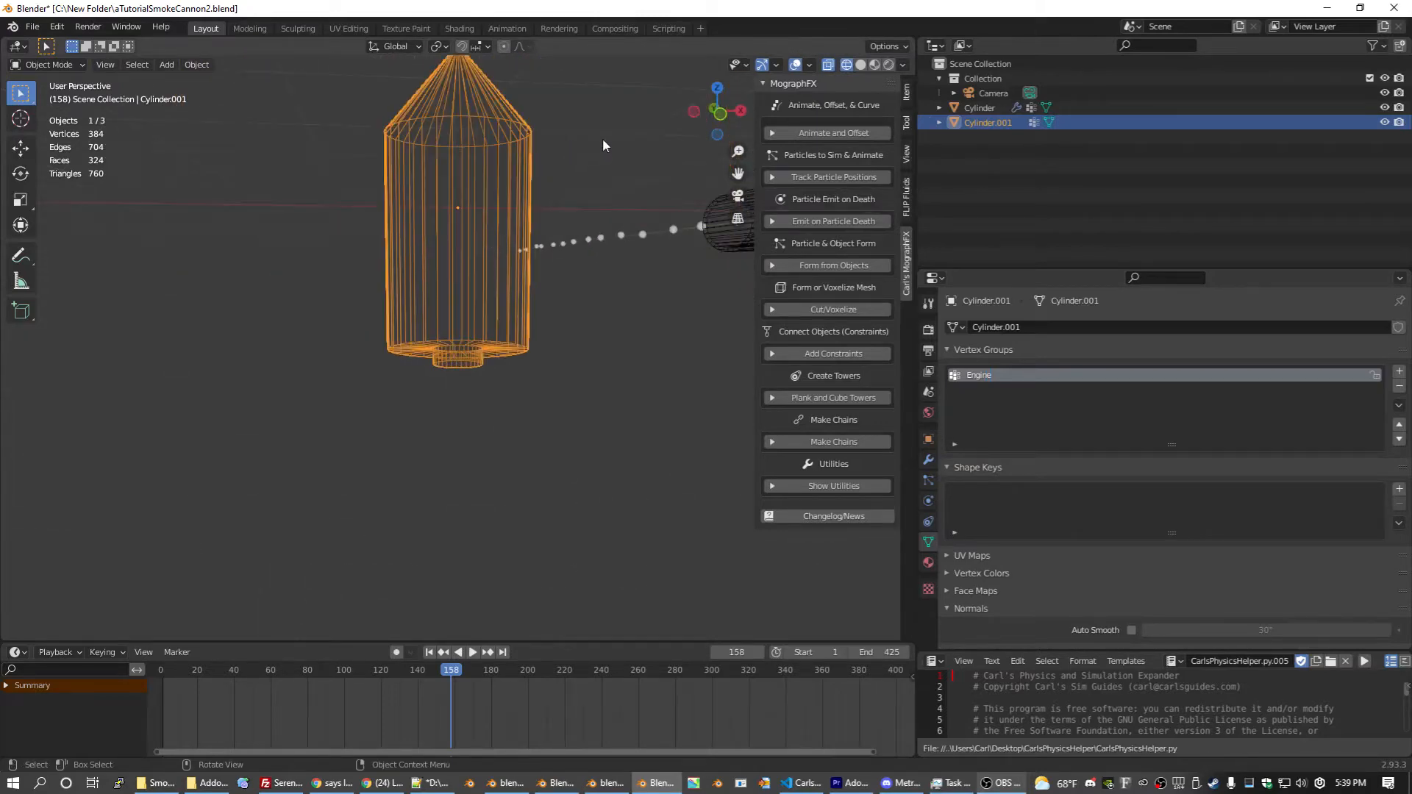
{"action": "scroll", "coordinate": [547, 200], "scroll_direction": "down", "scroll_amount": 3}
{"action": "middle_click_drag", "start_coordinate": [548, 200], "coordinate": [441, 233]}
{"action": "scroll", "coordinate": [442, 233], "scroll_direction": "down", "scroll_amount": 3}
{"action": "left_click", "coordinate": [551, 339]}
{"action": "key", "text": "KP_Decimal"}
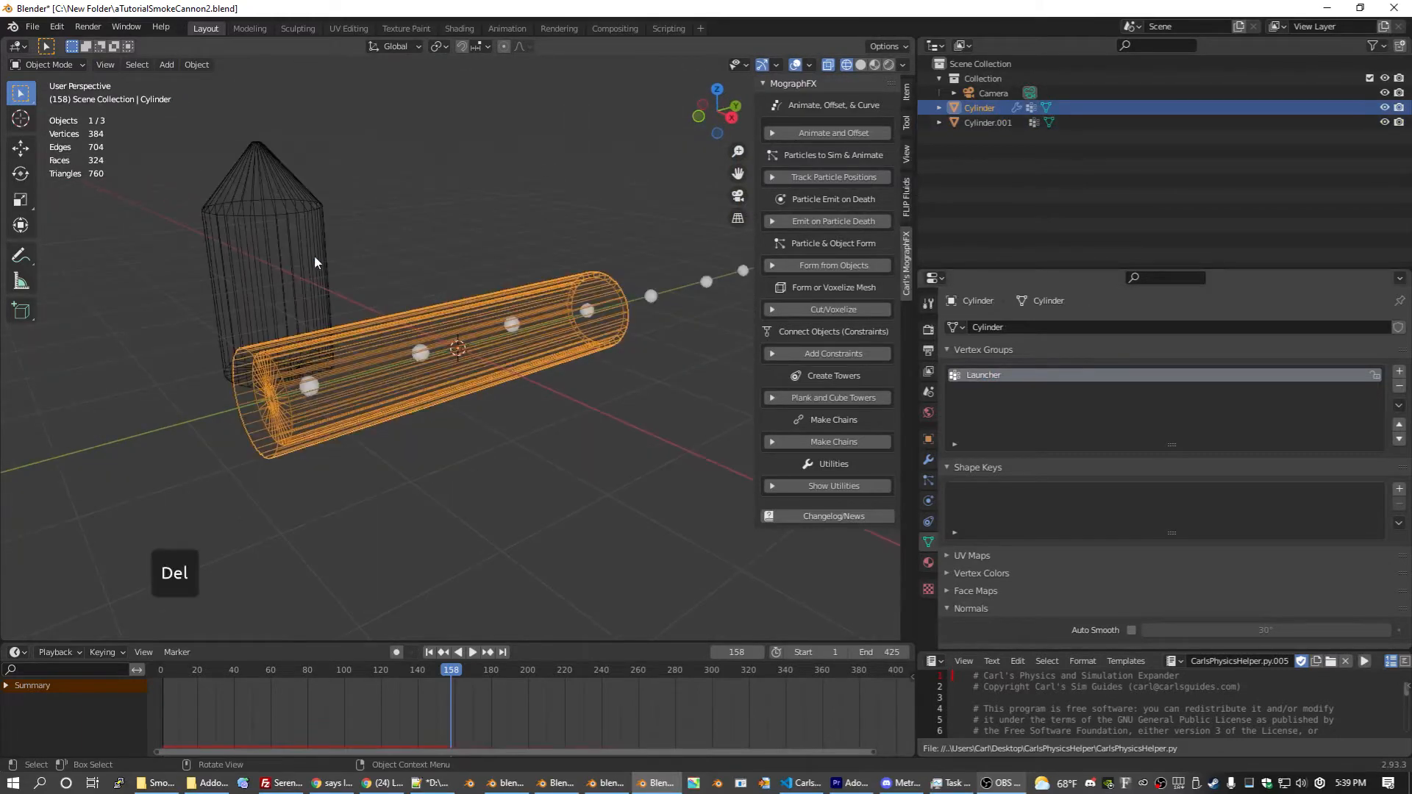
{"action": "left_click", "coordinate": [315, 256]}
{"action": "left_click", "coordinate": [474, 349]}
{"action": "left_click", "coordinate": [254, 205]}
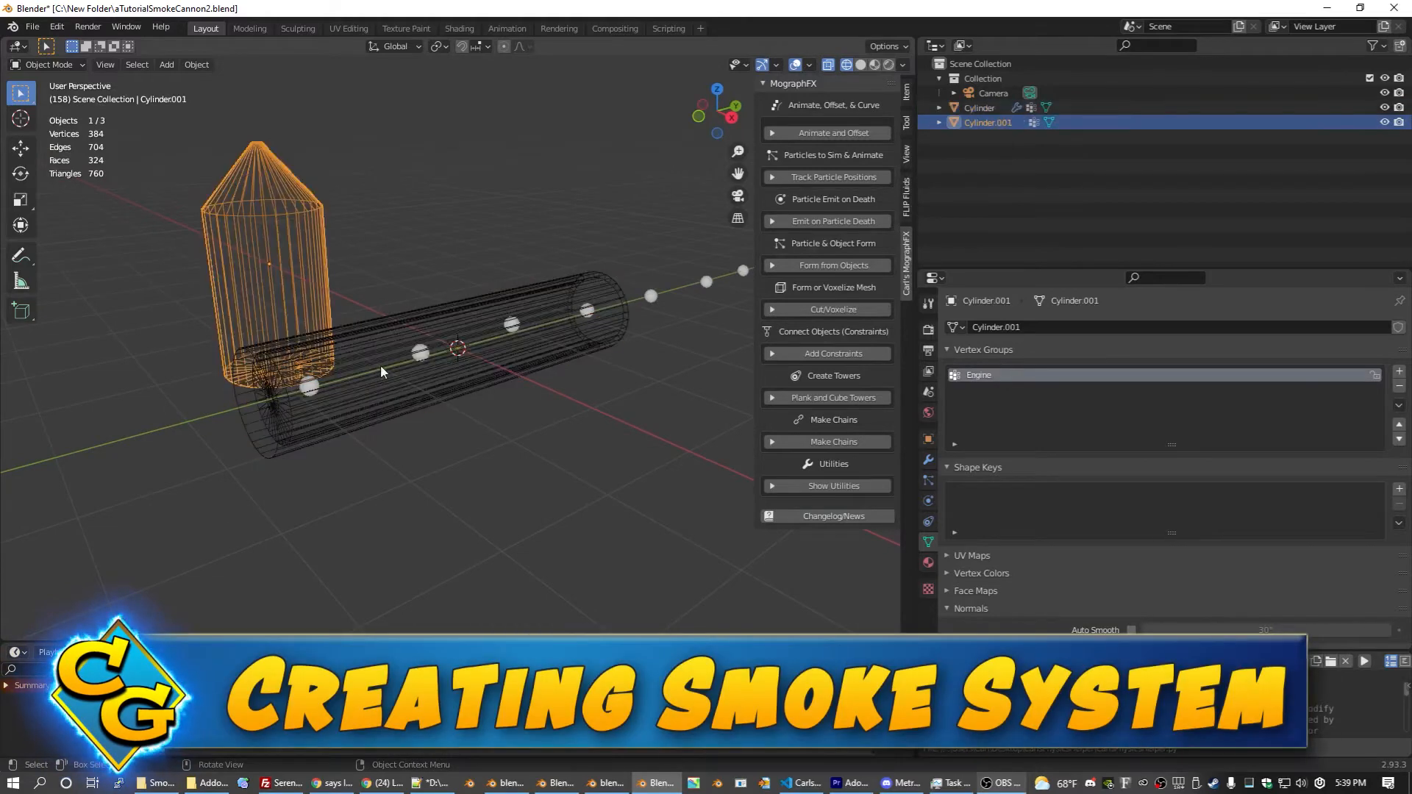
{"action": "left_click", "coordinate": [381, 365]}
{"action": "left_click", "coordinate": [257, 231]}
{"action": "left_click", "coordinate": [378, 373]}
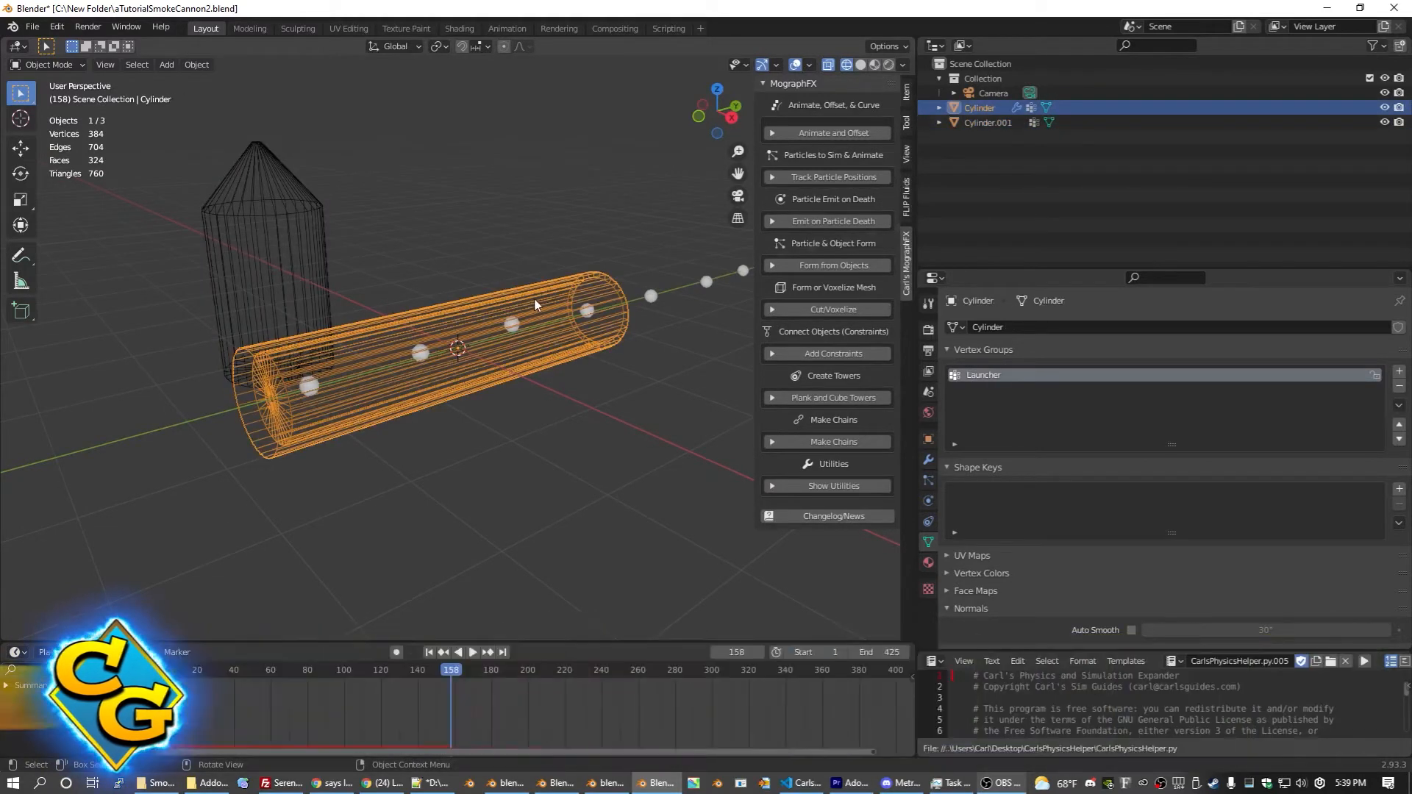
Step: Save the file, then add Fluid physics to the rocket and set its type to Flow
{"action": "middle_click_drag", "start_coordinate": [535, 304], "coordinate": [184, 252]}
{"action": "key", "text": "ctrl+s"}
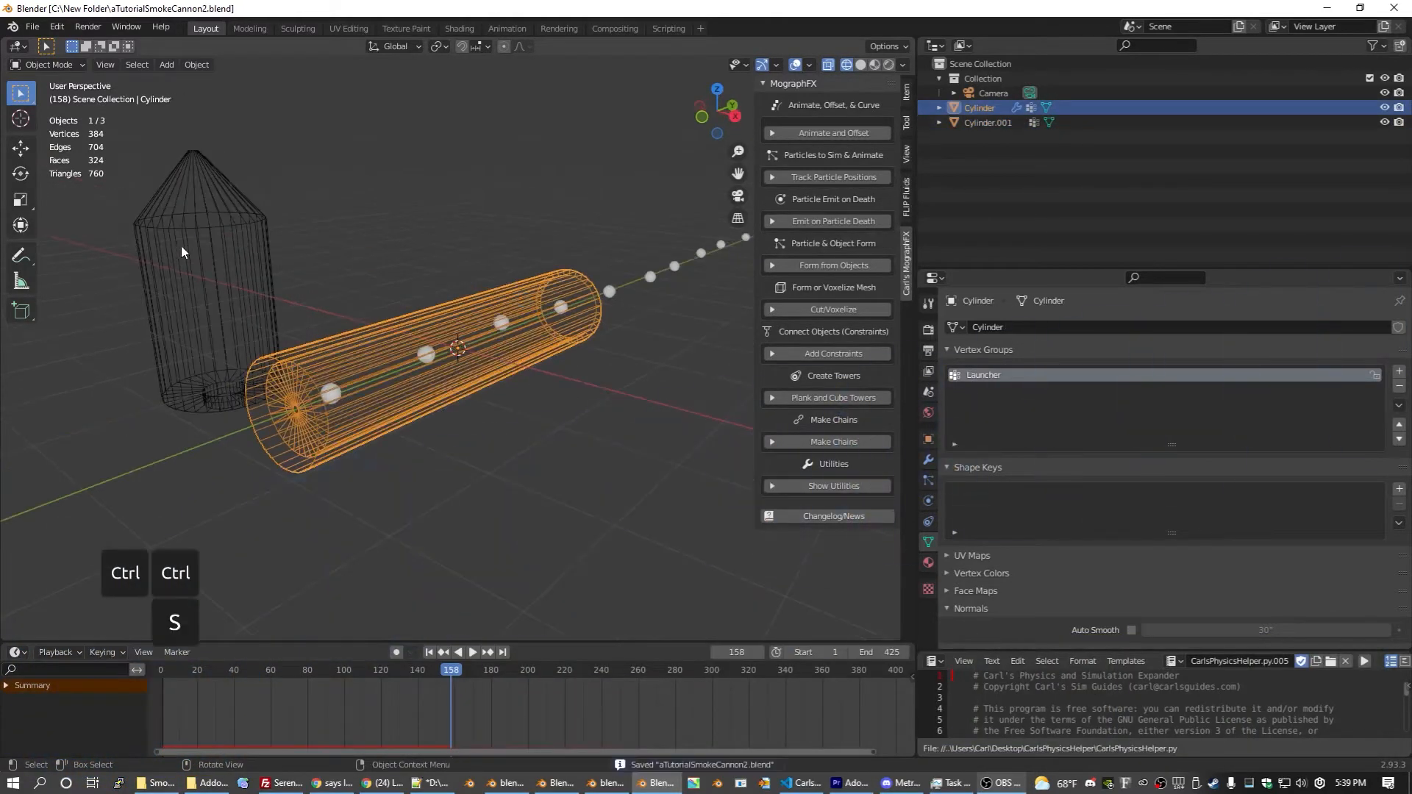
{"action": "left_click", "coordinate": [198, 256]}
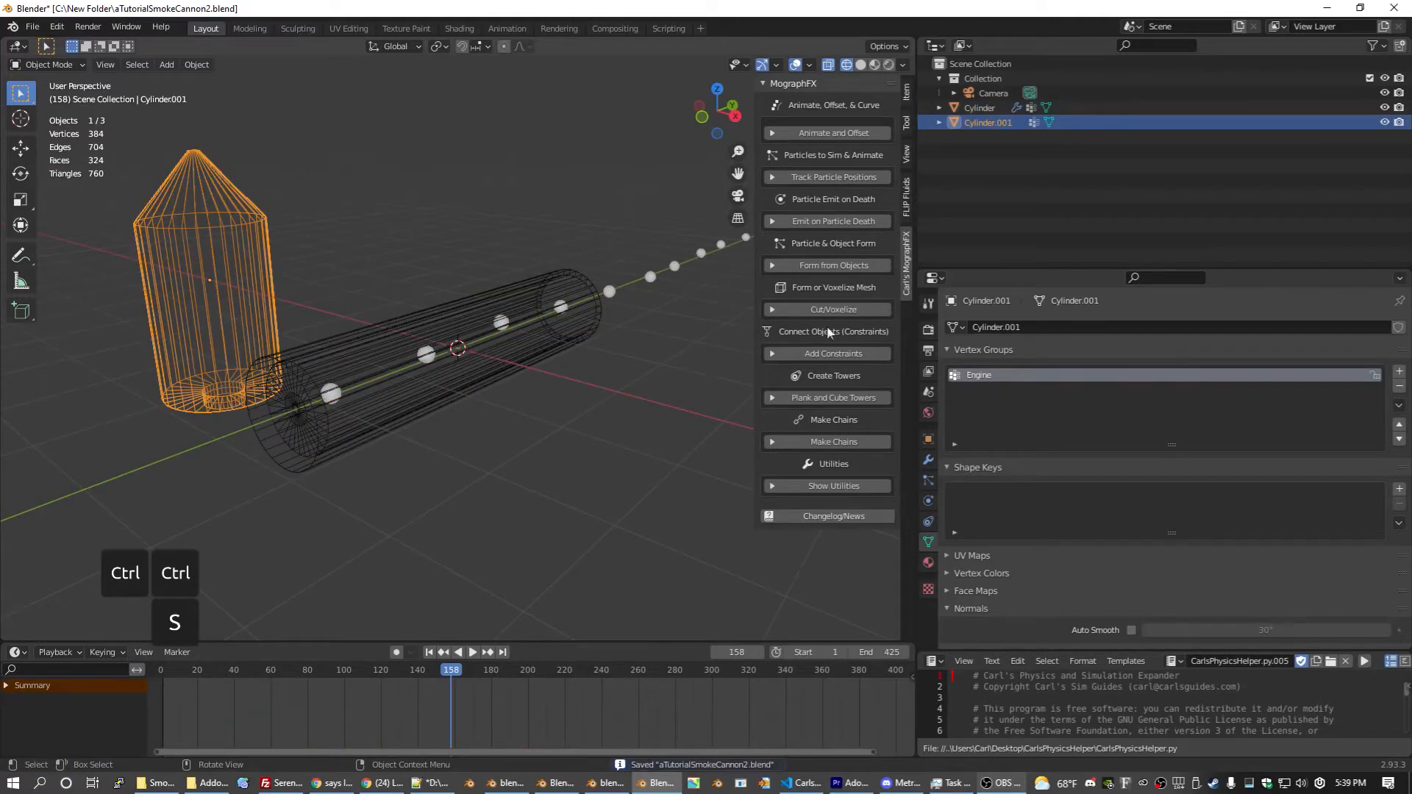
{"action": "left_click", "coordinate": [928, 501]}
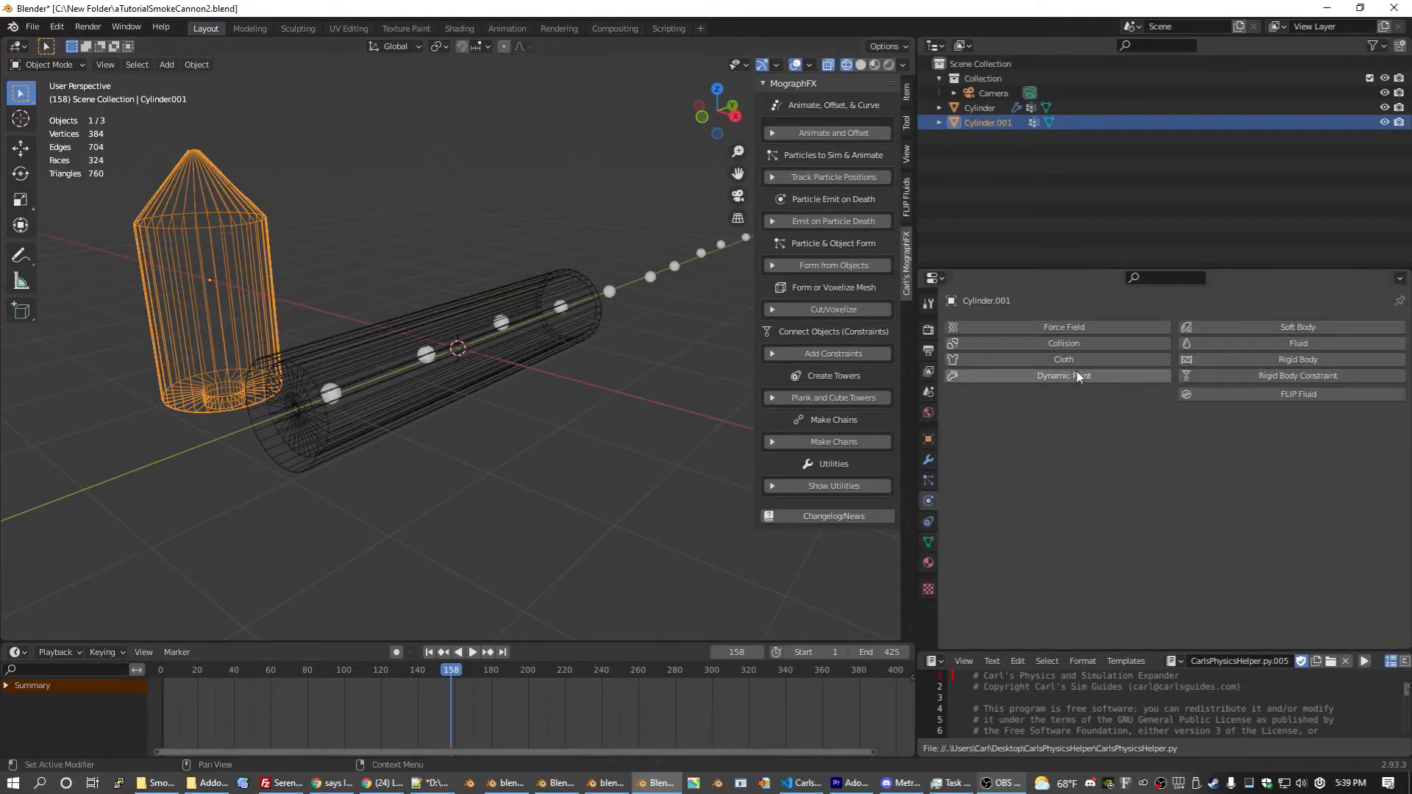
{"action": "left_click", "coordinate": [1317, 346]}
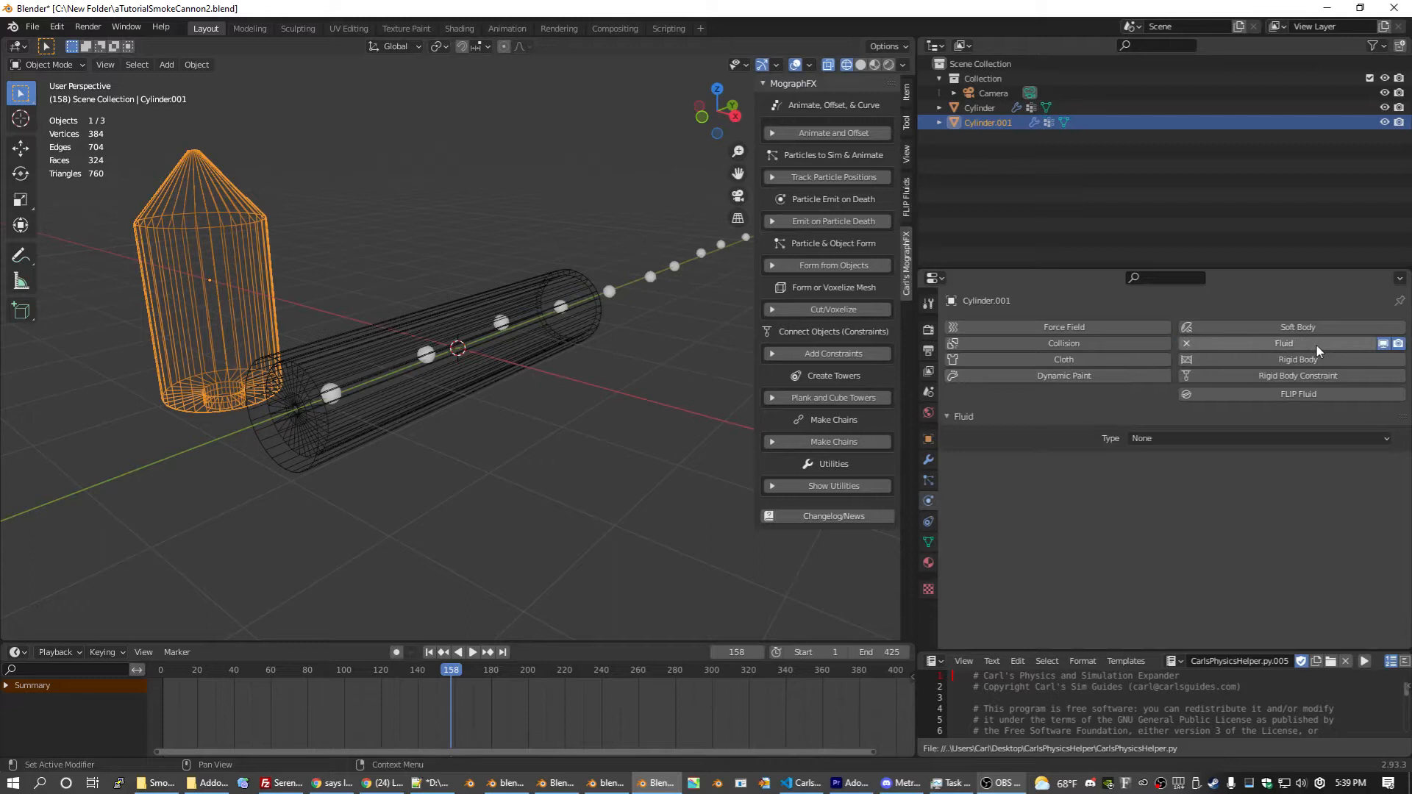
{"action": "left_click", "coordinate": [1185, 440]}
{"action": "left_click", "coordinate": [1180, 489]}
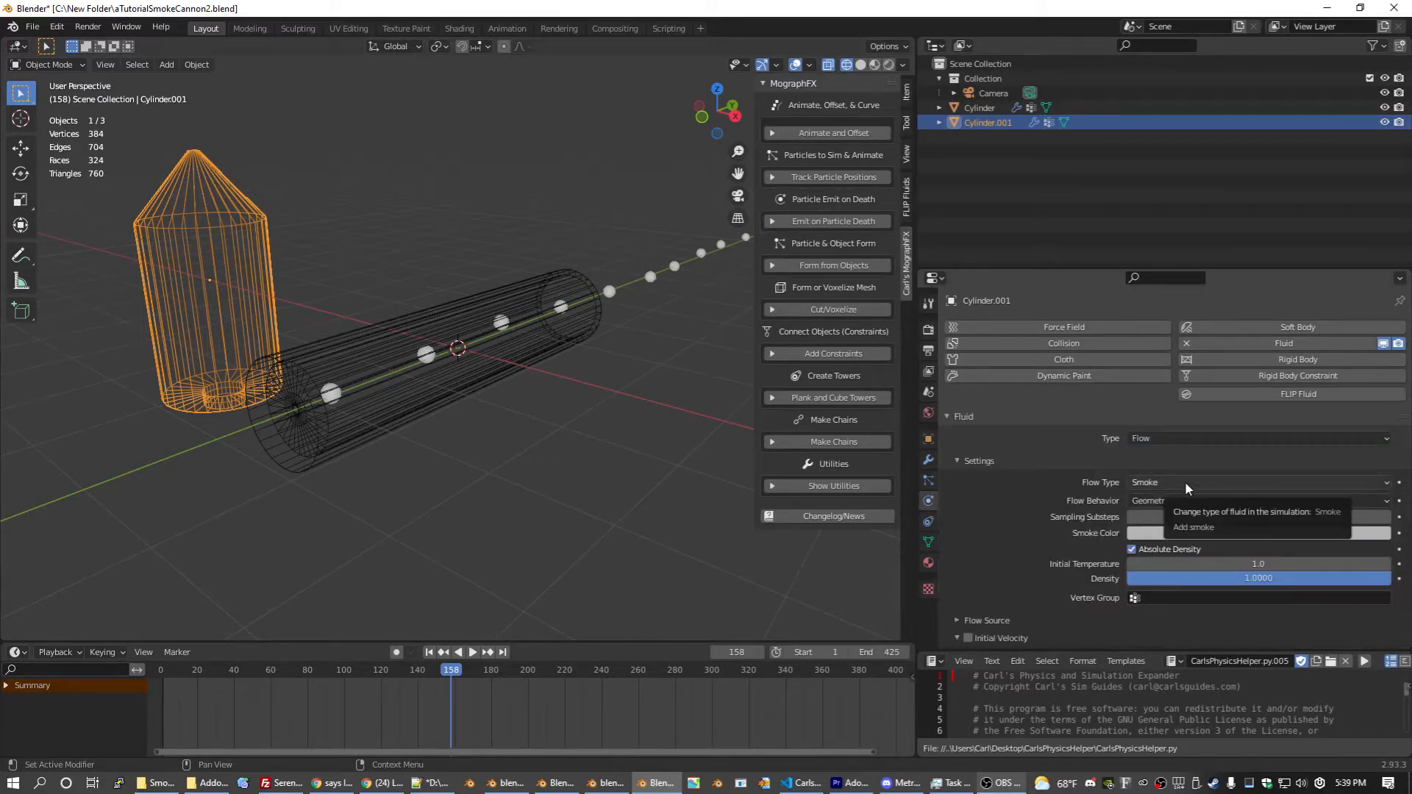
Step: Set the rocket's flow type to Fire + Smoke and its flow behavior to Inflow
{"action": "left_click", "coordinate": [1185, 482]}
{"action": "left_click", "coordinate": [1178, 515]}
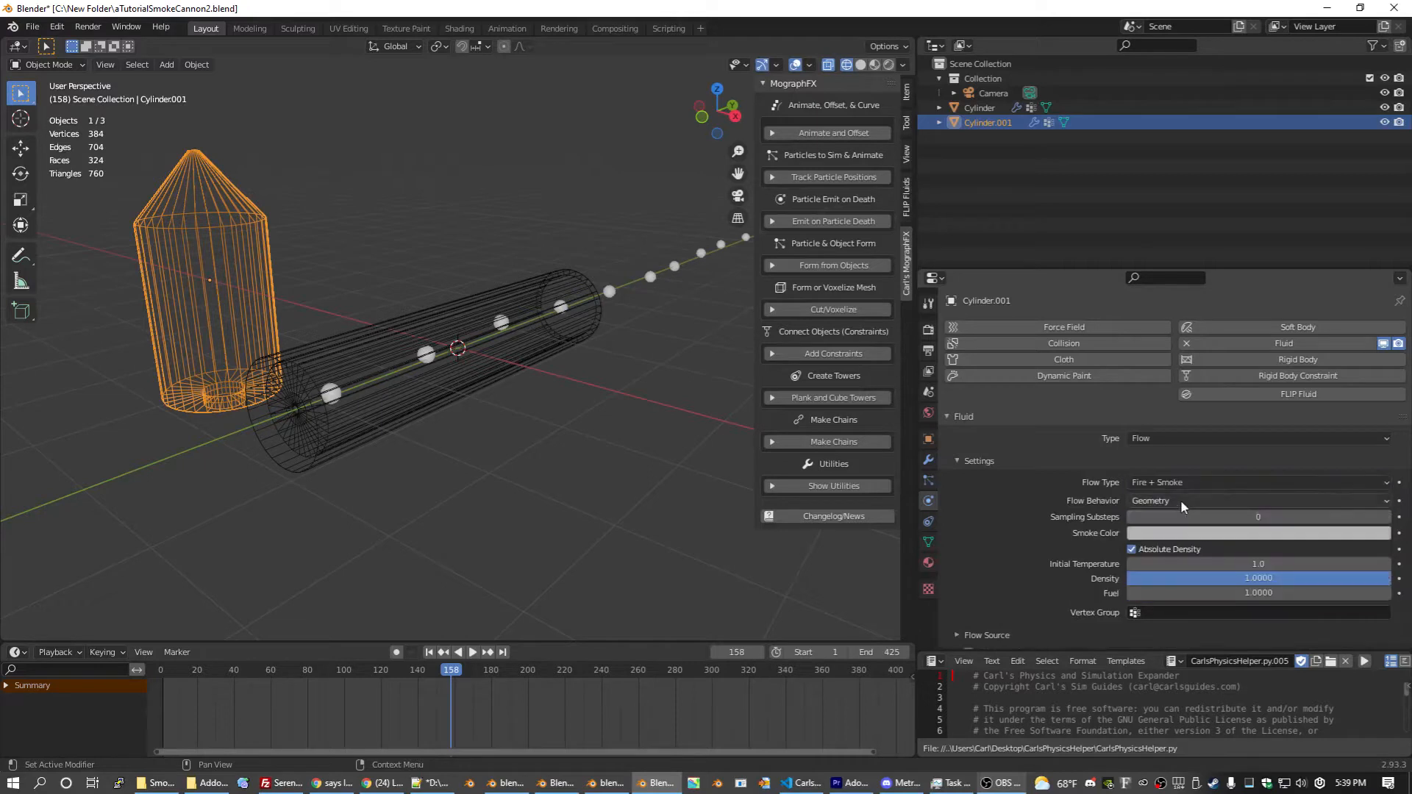
{"action": "left_click", "coordinate": [1180, 500]}
{"action": "left_click", "coordinate": [1177, 519]}
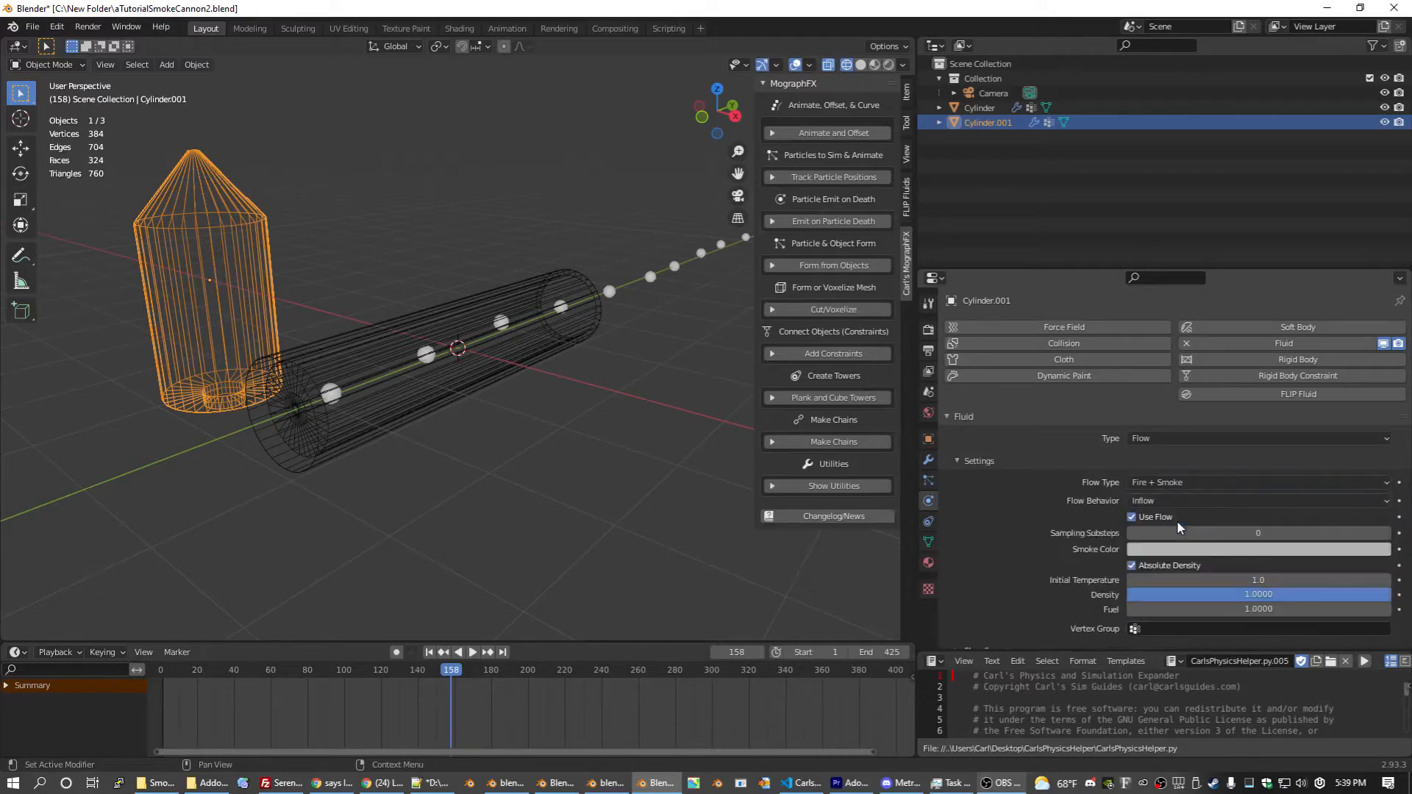
Step: Limit the rocket's fluid flow to the Engine vertex group and save the file
{"action": "scroll", "coordinate": [1221, 514], "scroll_direction": "down", "scroll_amount": 3}
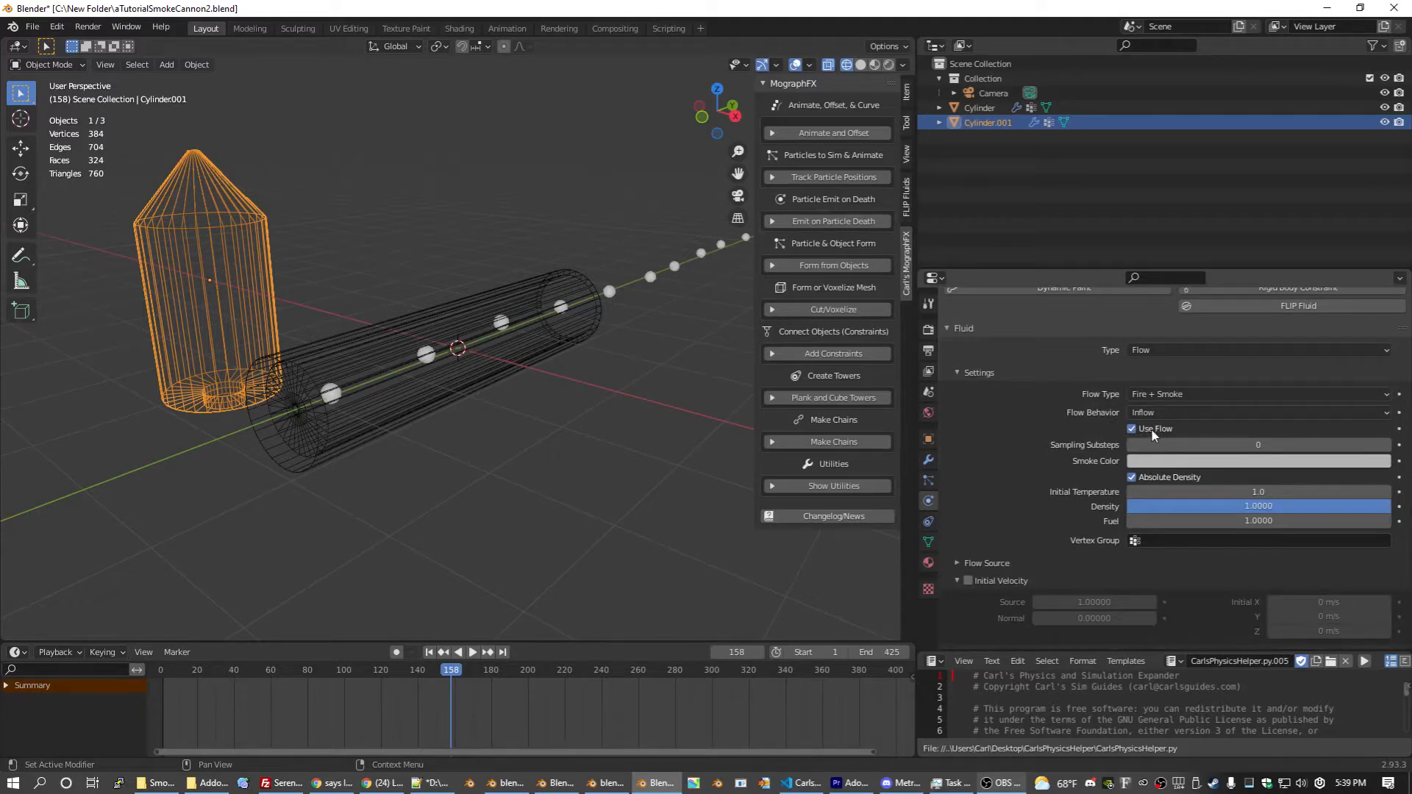
{"action": "left_click", "coordinate": [1163, 543]}
{"action": "left_click", "coordinate": [1170, 561]}
{"action": "middle_click_drag", "start_coordinate": [252, 233], "coordinate": [245, 381]}
{"action": "scroll", "coordinate": [395, 333], "scroll_direction": "down", "scroll_amount": 3}
{"action": "key", "text": "ctrl+s"}
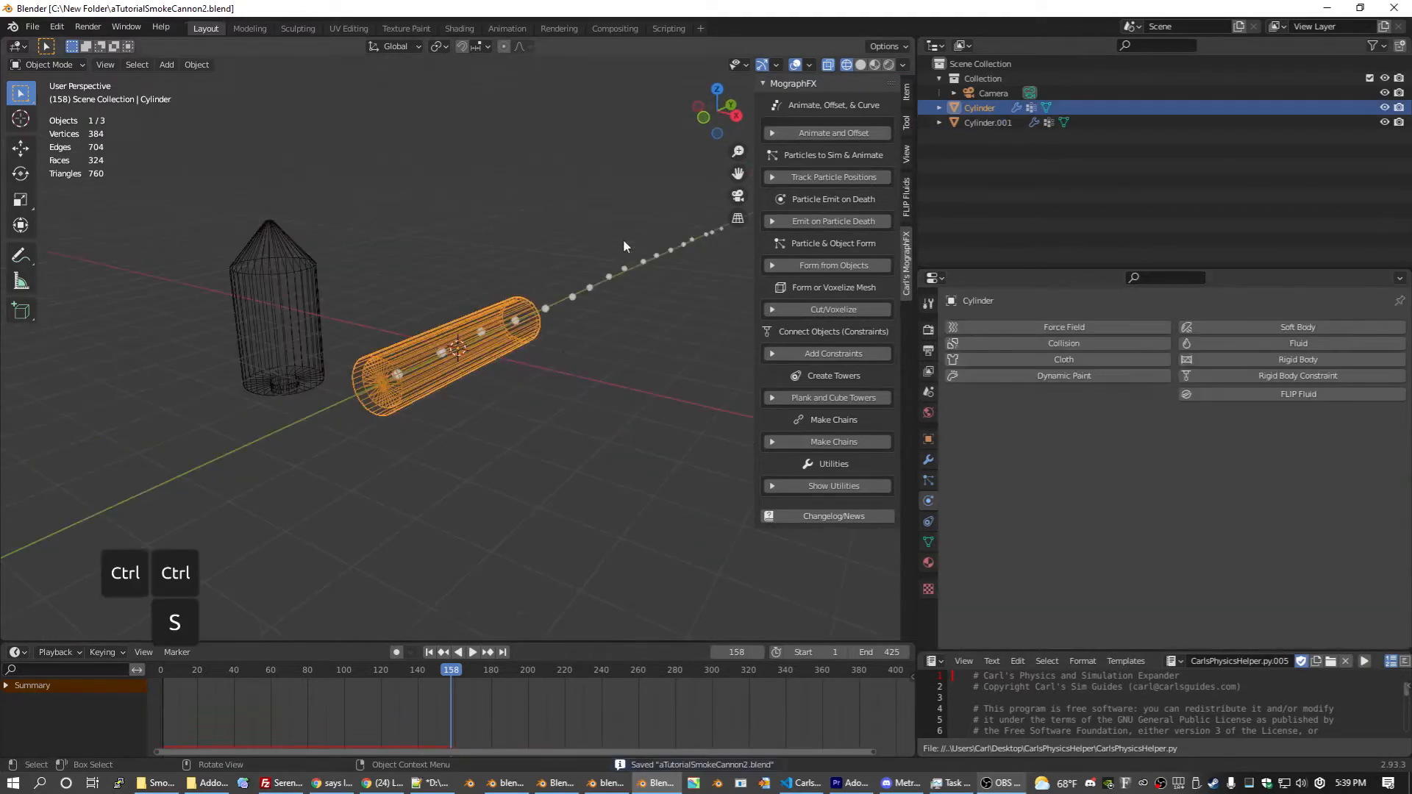
Step: Add a cube mesh at the origin and scale it by 15 along the Y axis
{"action": "left_click", "coordinate": [168, 64]}
{"action": "mouse_move", "coordinate": [169, 81]}
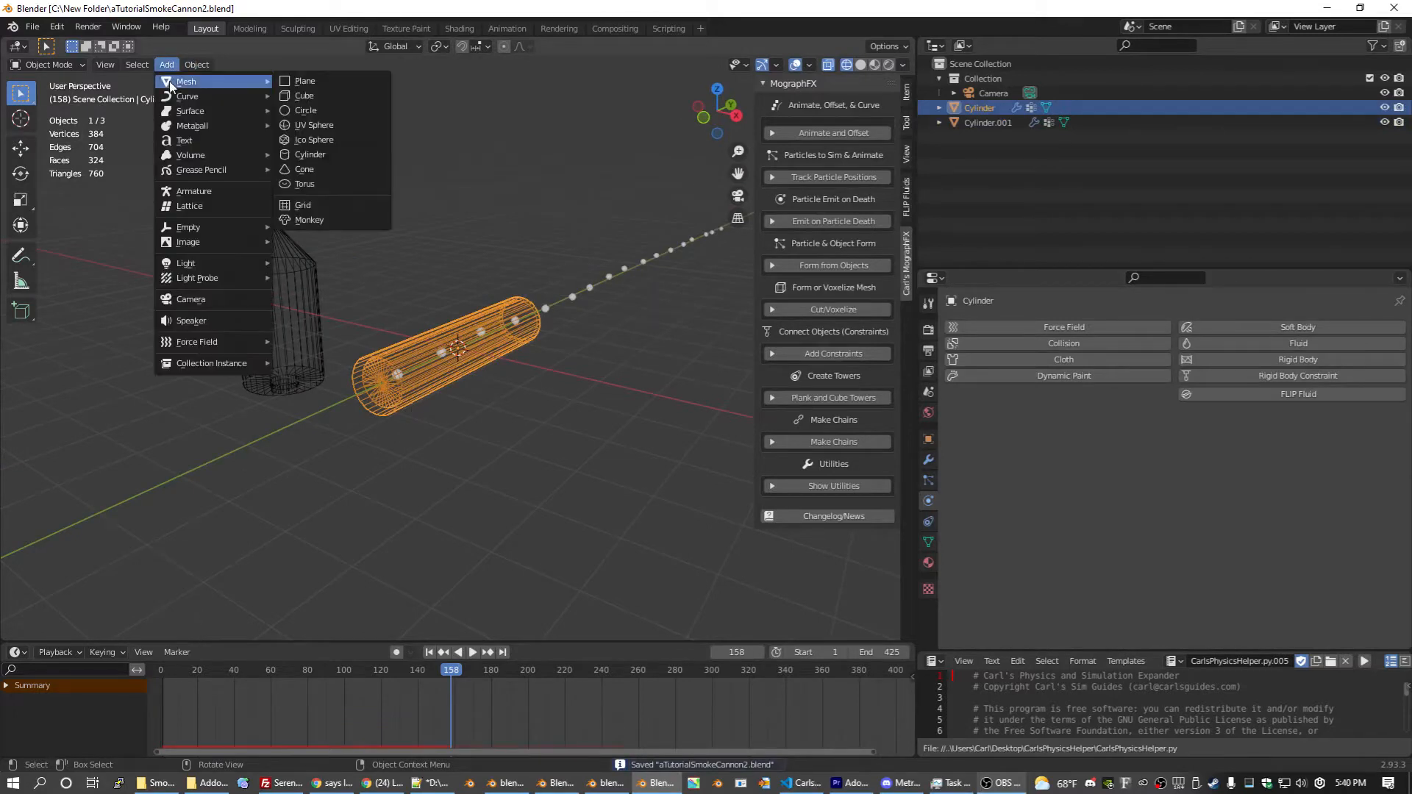
{"action": "left_click", "coordinate": [328, 101]}
{"action": "middle_click_drag", "start_coordinate": [328, 103], "coordinate": [493, 156]}
{"action": "key", "text": "s"}
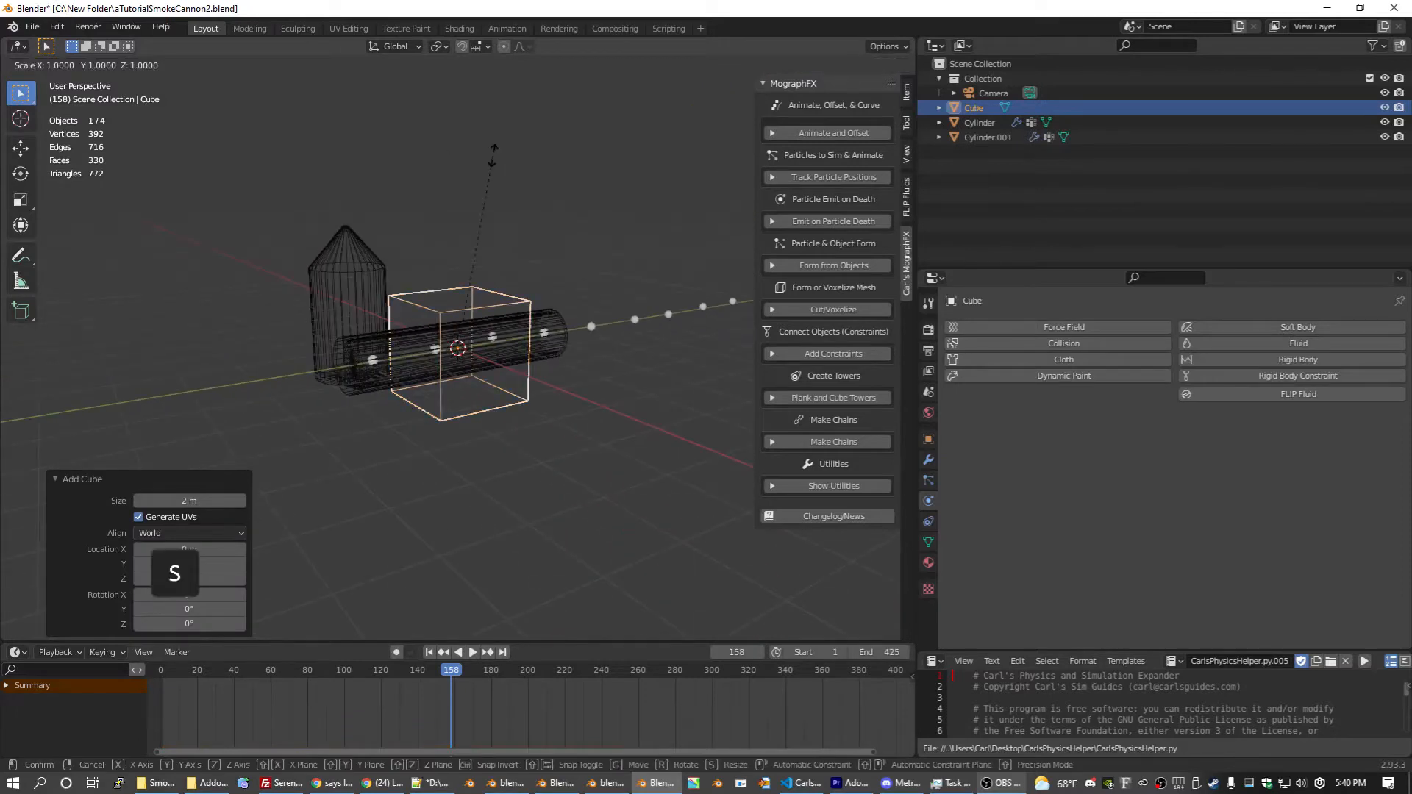
{"action": "key", "text": "y"}
{"action": "key", "text": "1"}
{"action": "key", "text": "5"}
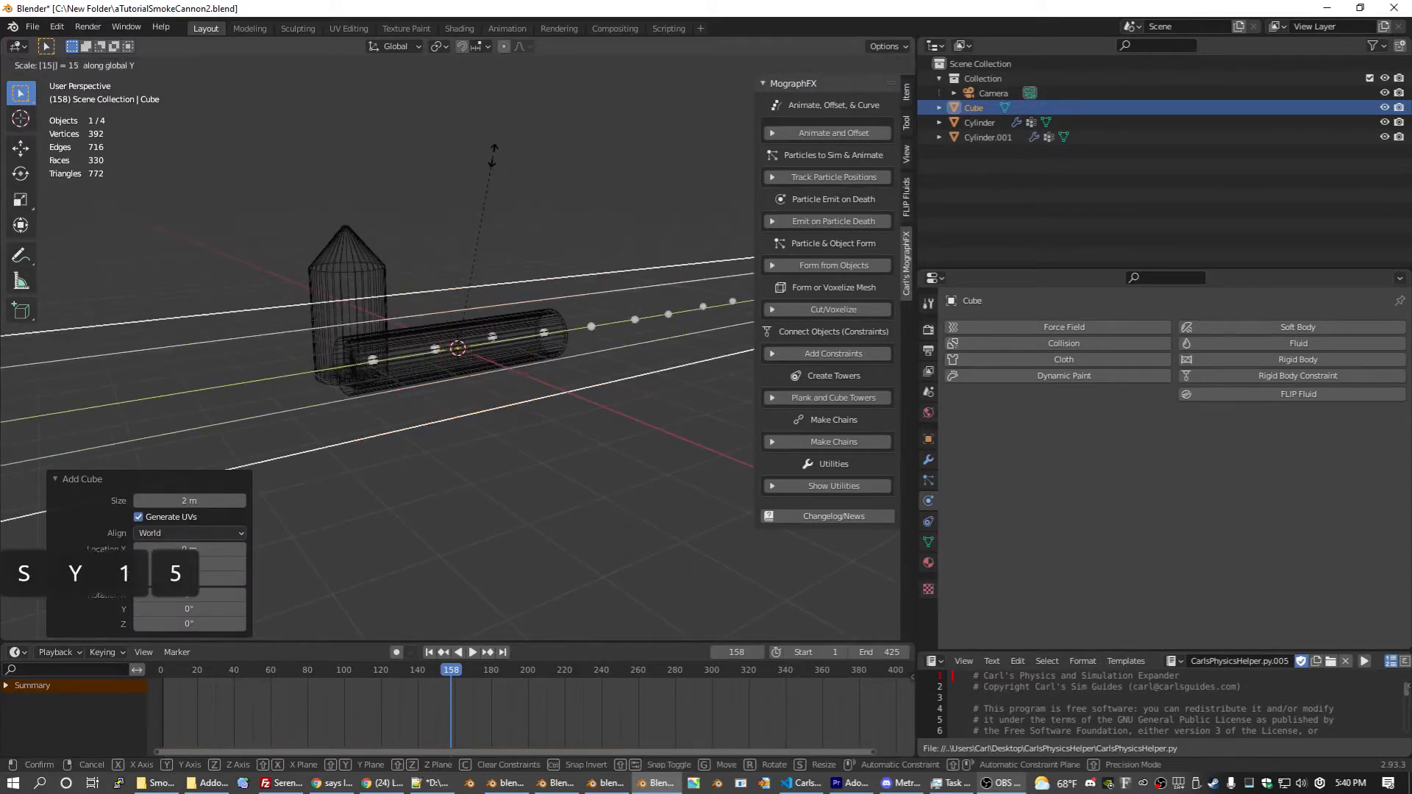
{"action": "key", "text": "Return"}
Step: Scale the cube by 2 along the Z axis and by 2 along the X axis
{"action": "key", "text": "s"}
{"action": "key", "text": "z"}
{"action": "key", "text": "2"}
{"action": "key", "text": "Return"}
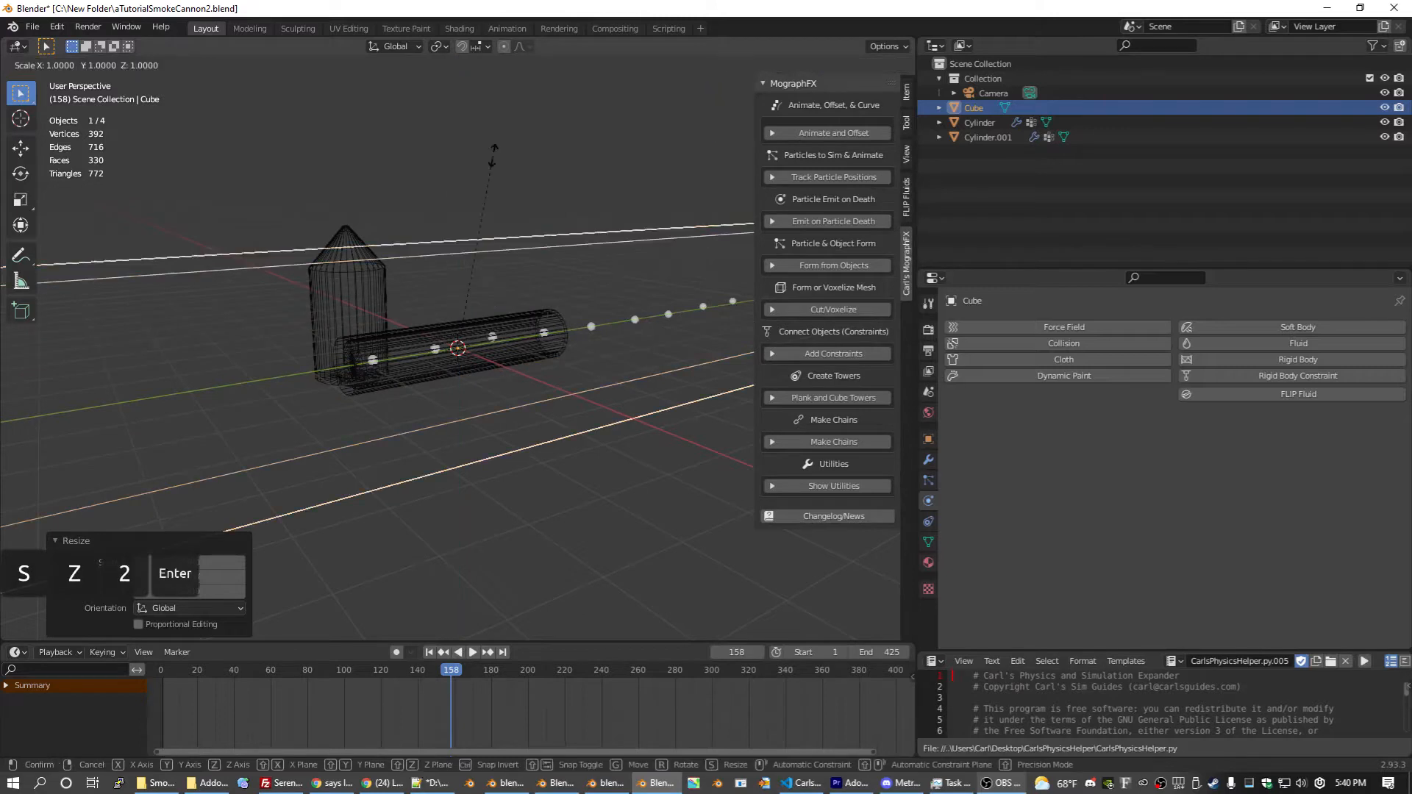
{"action": "key", "text": "s"}
{"action": "key", "text": "x"}
{"action": "key", "text": "2"}
{"action": "key", "text": "Return"}
{"action": "scroll", "coordinate": [492, 155], "scroll_direction": "down", "scroll_amount": 5}
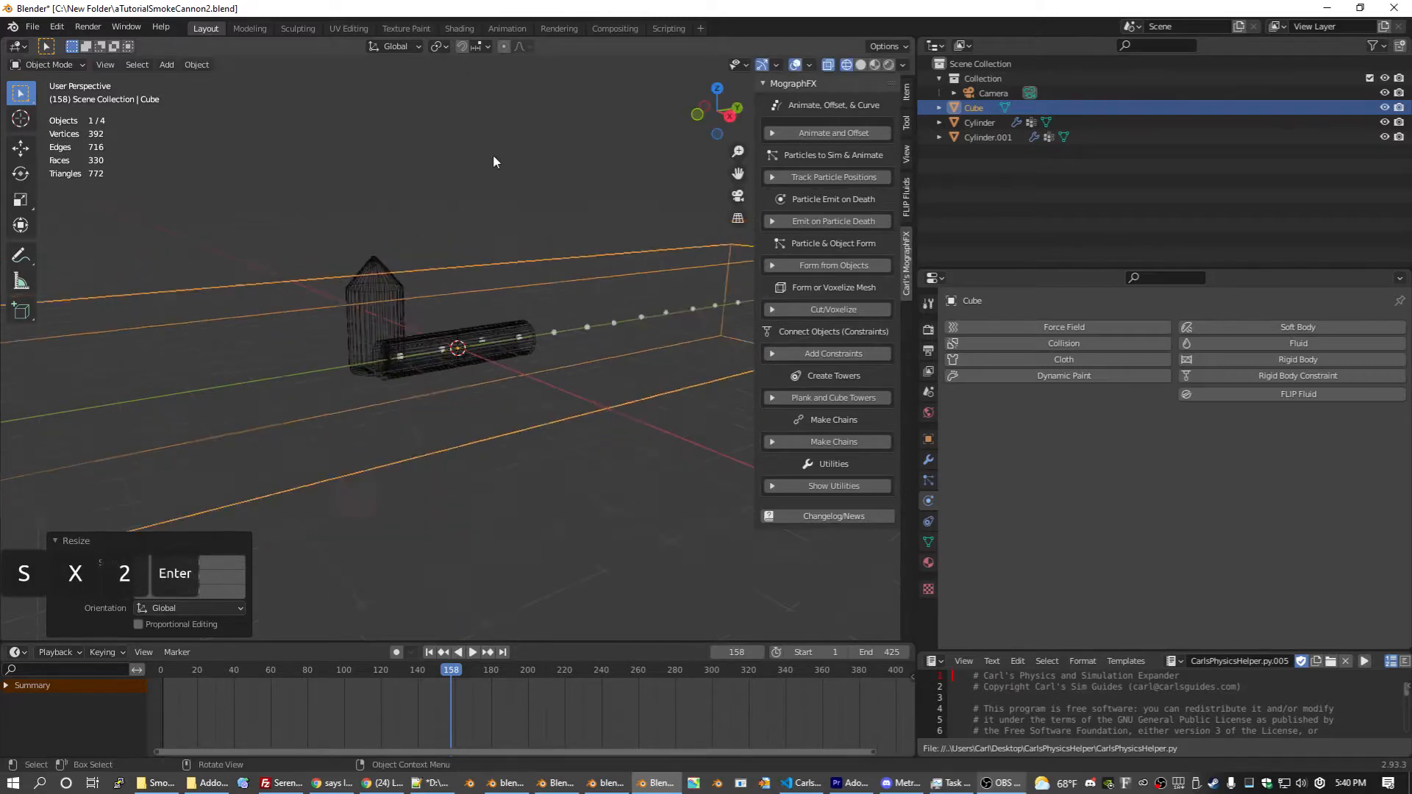
{"action": "middle_click_drag", "start_coordinate": [478, 269], "coordinate": [509, 267]}
{"action": "key", "text": "g"}
{"action": "key", "text": "x"}
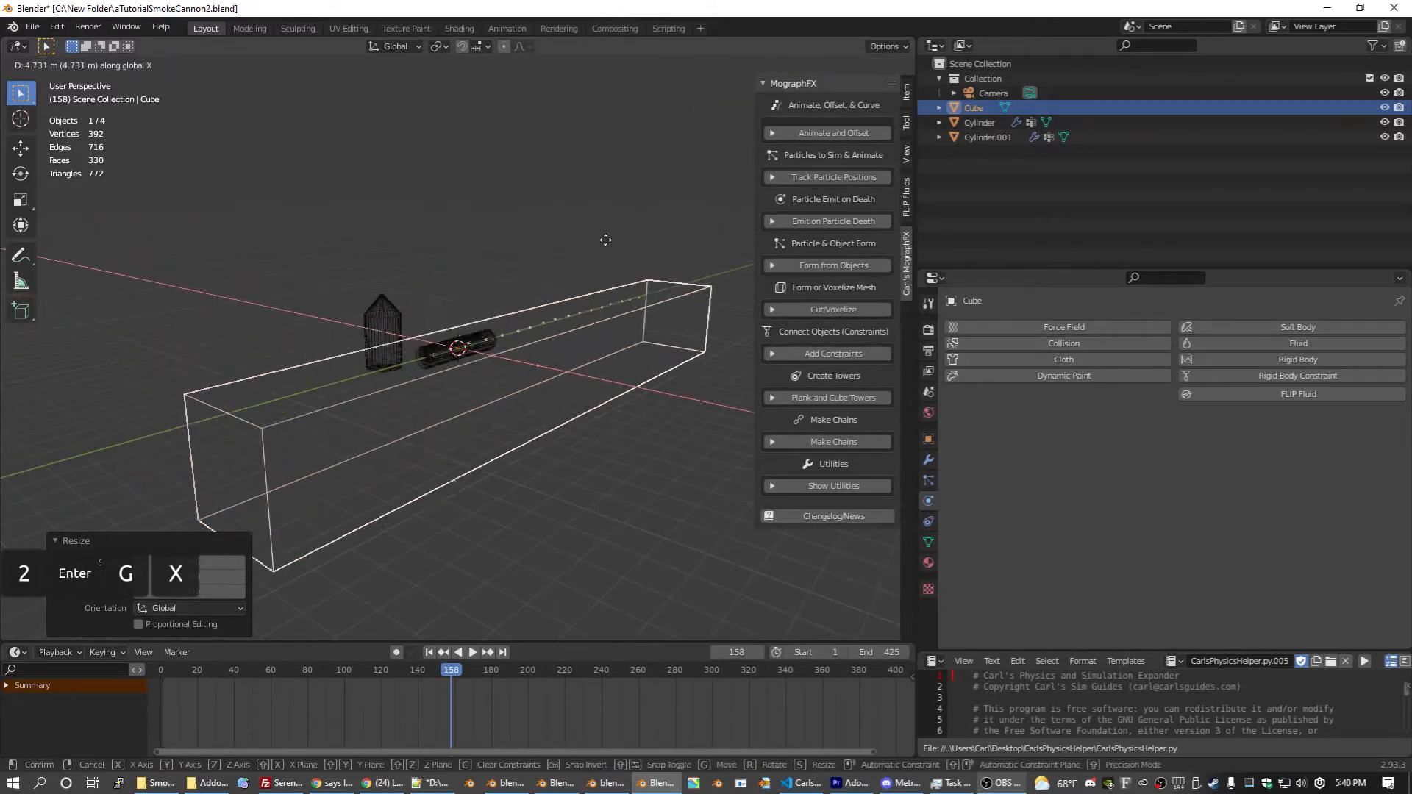
{"action": "key", "text": "Escape"}
Step: Move the cube along the Y axis so it runs from the cannon barrel's rear along the particle path
{"action": "key", "text": "g"}
{"action": "key", "text": "y"}
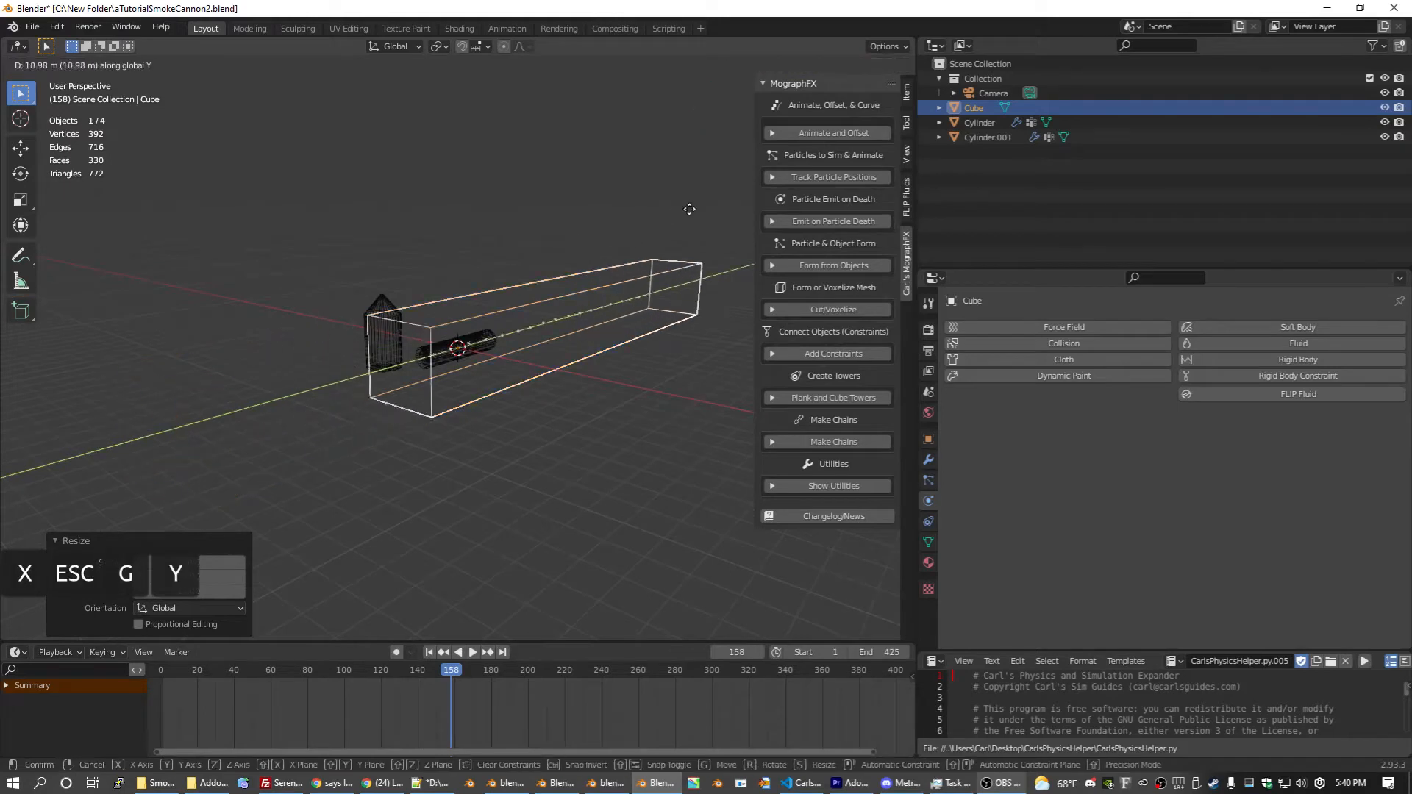
{"action": "left_click", "coordinate": [662, 236]}
{"action": "middle_click_drag", "start_coordinate": [649, 249], "coordinate": [593, 228]}
{"action": "middle_click_drag", "start_coordinate": [596, 279], "coordinate": [656, 309]}
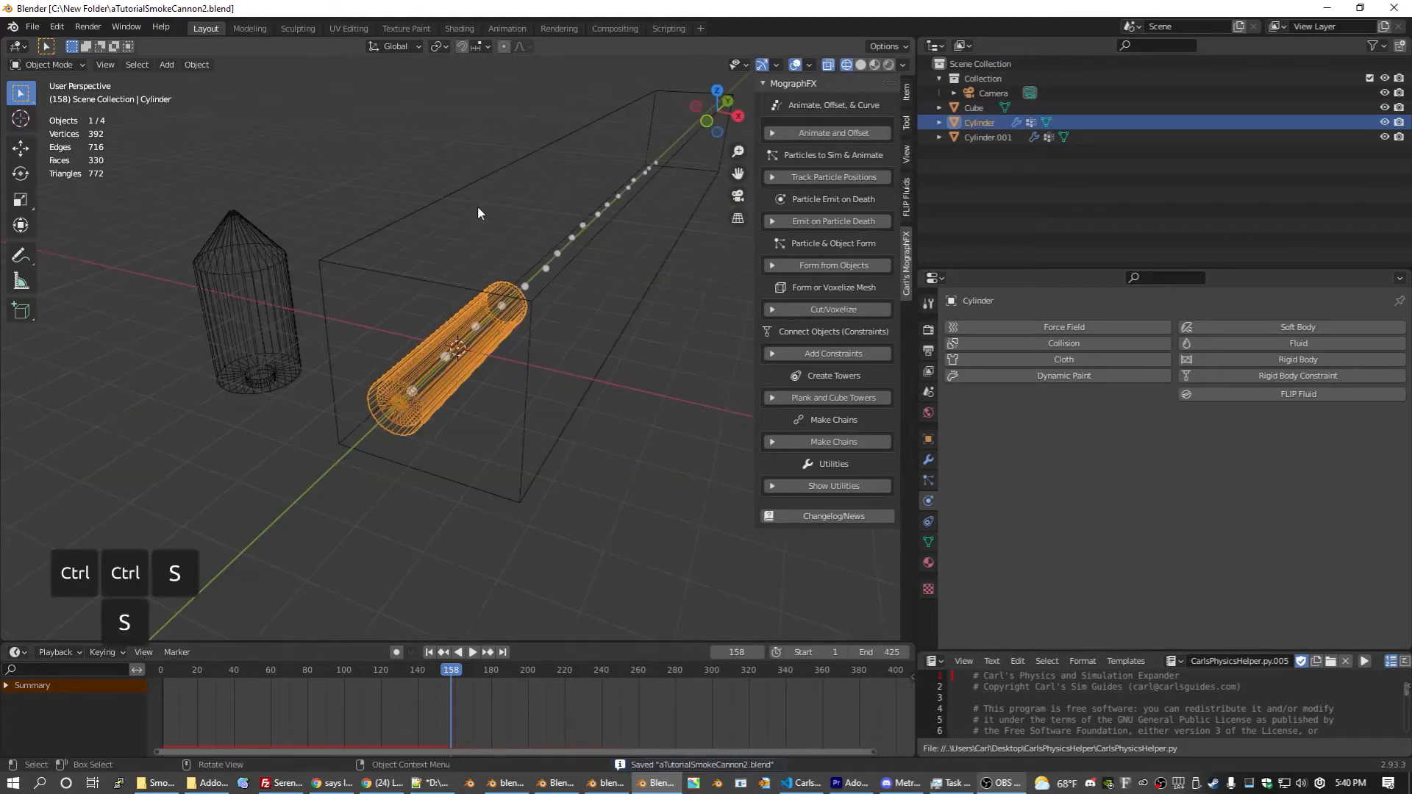
Step: Set up Track Particle Positions with the barrel cylinder as the emitter and the rocket as the cloned object
{"action": "left_click", "coordinate": [801, 178]}
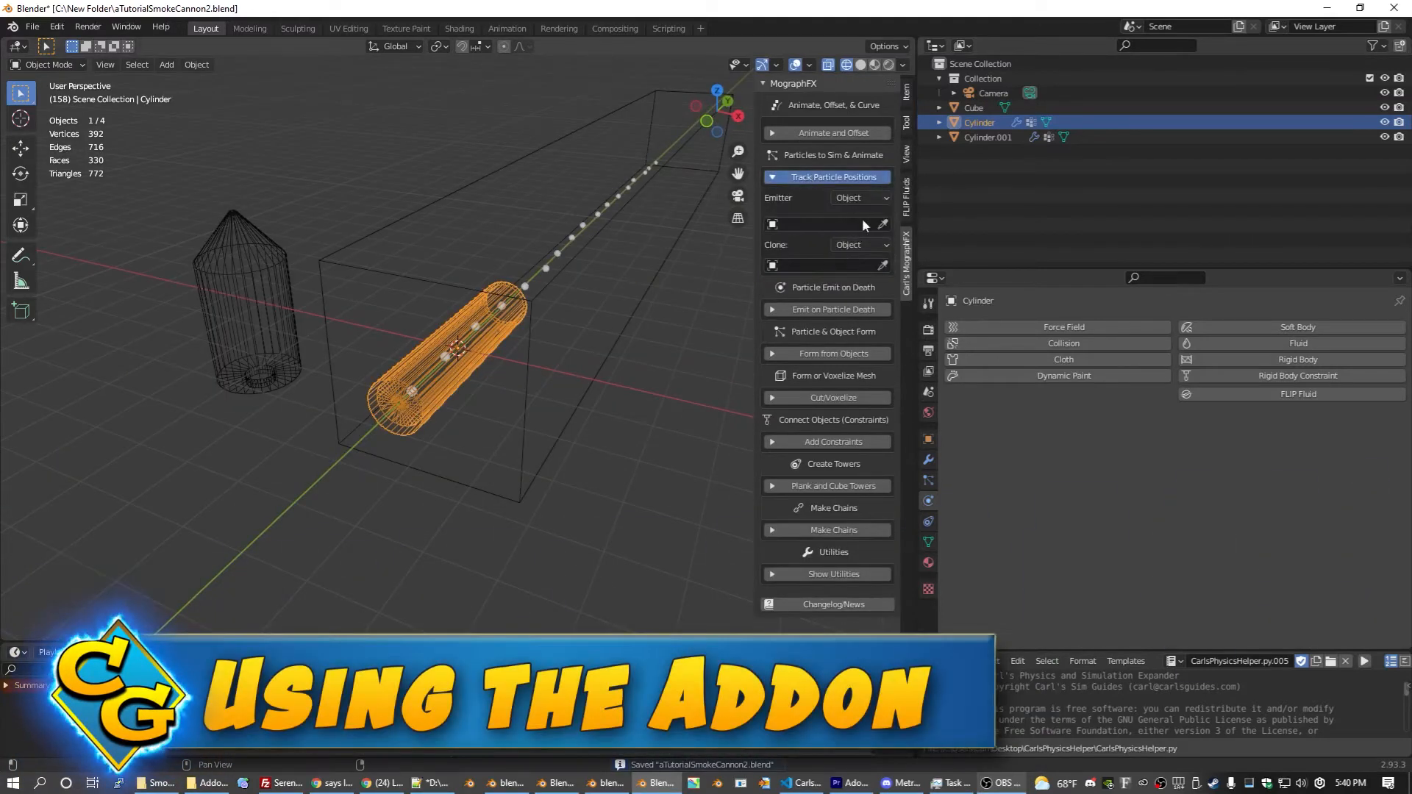
{"action": "left_click", "coordinate": [882, 223]}
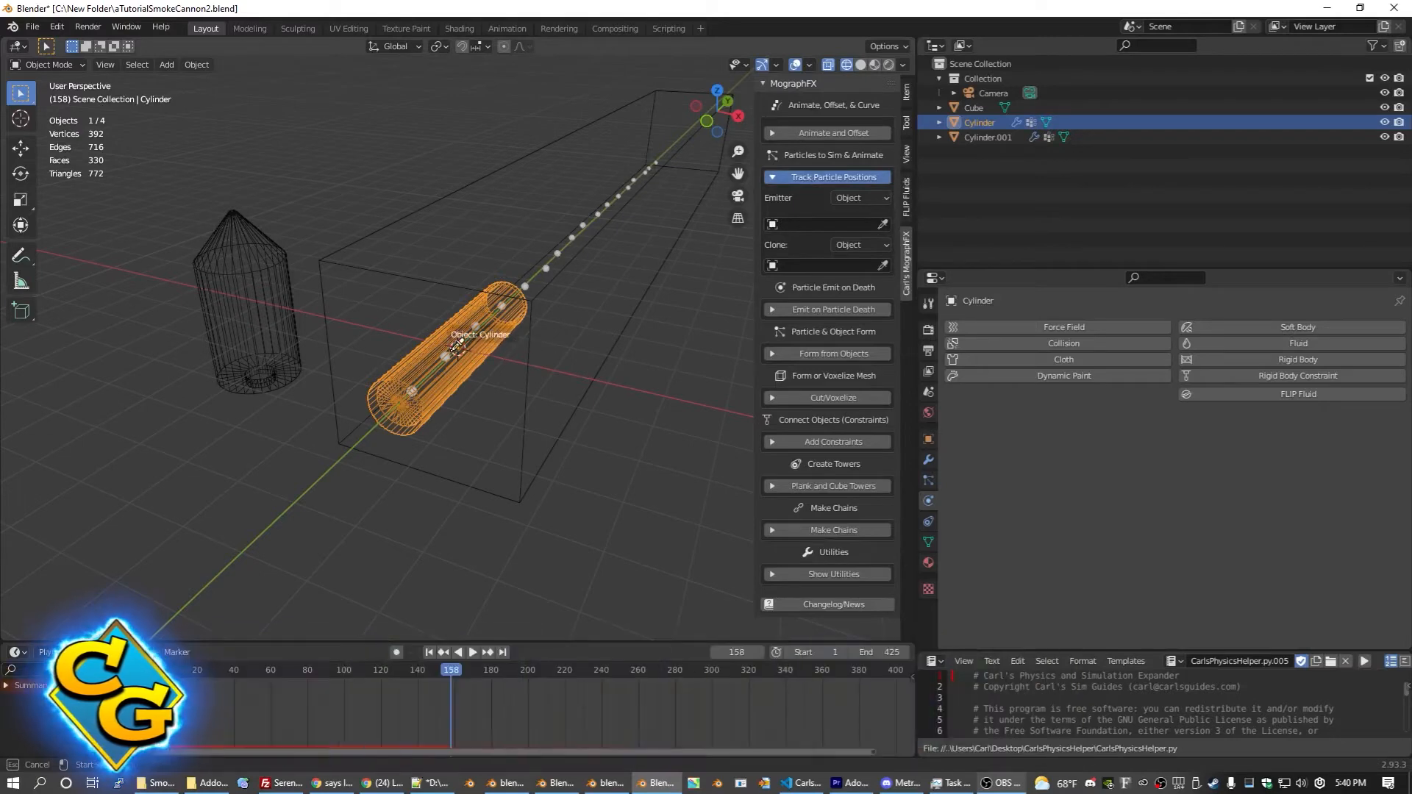
{"action": "left_click", "coordinate": [459, 321]}
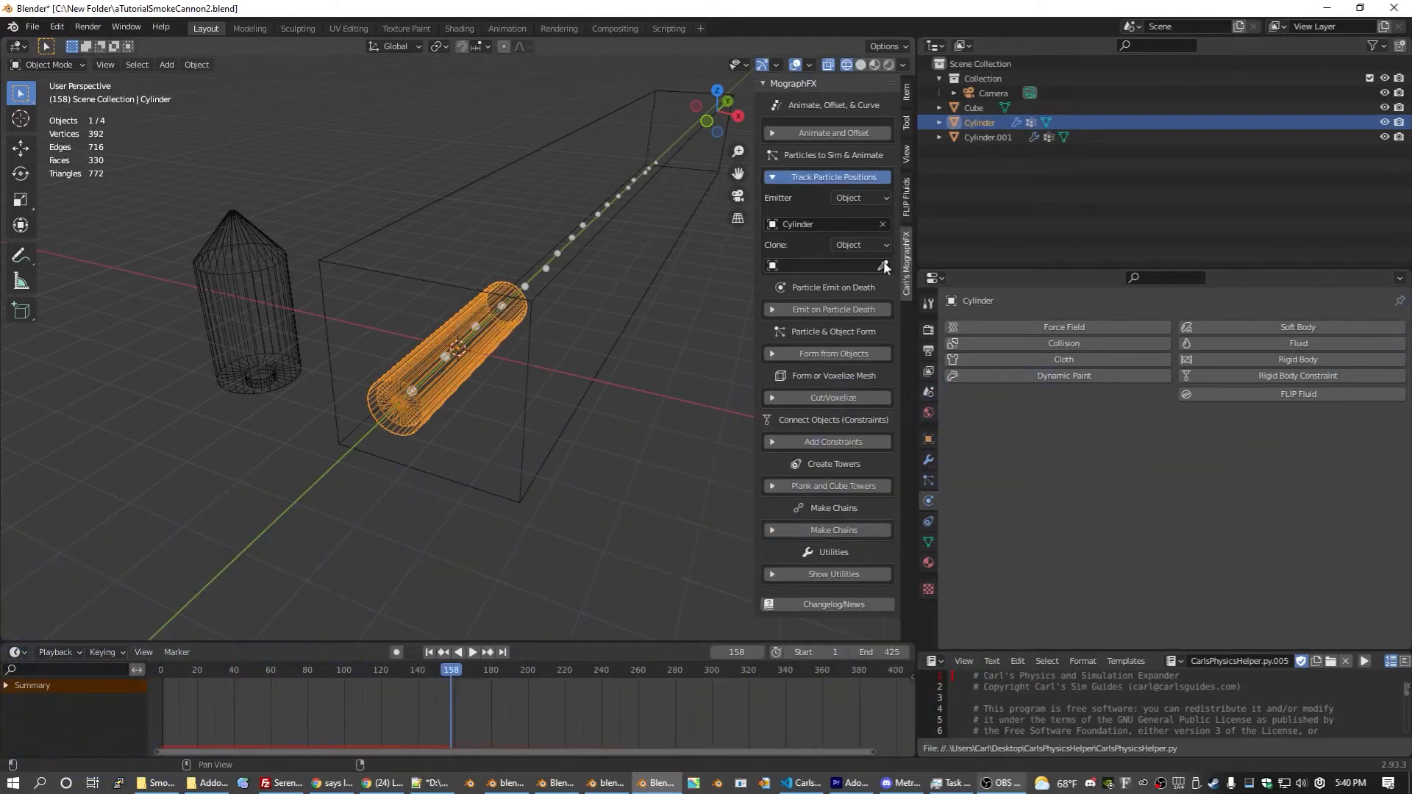
{"action": "left_click", "coordinate": [263, 247]}
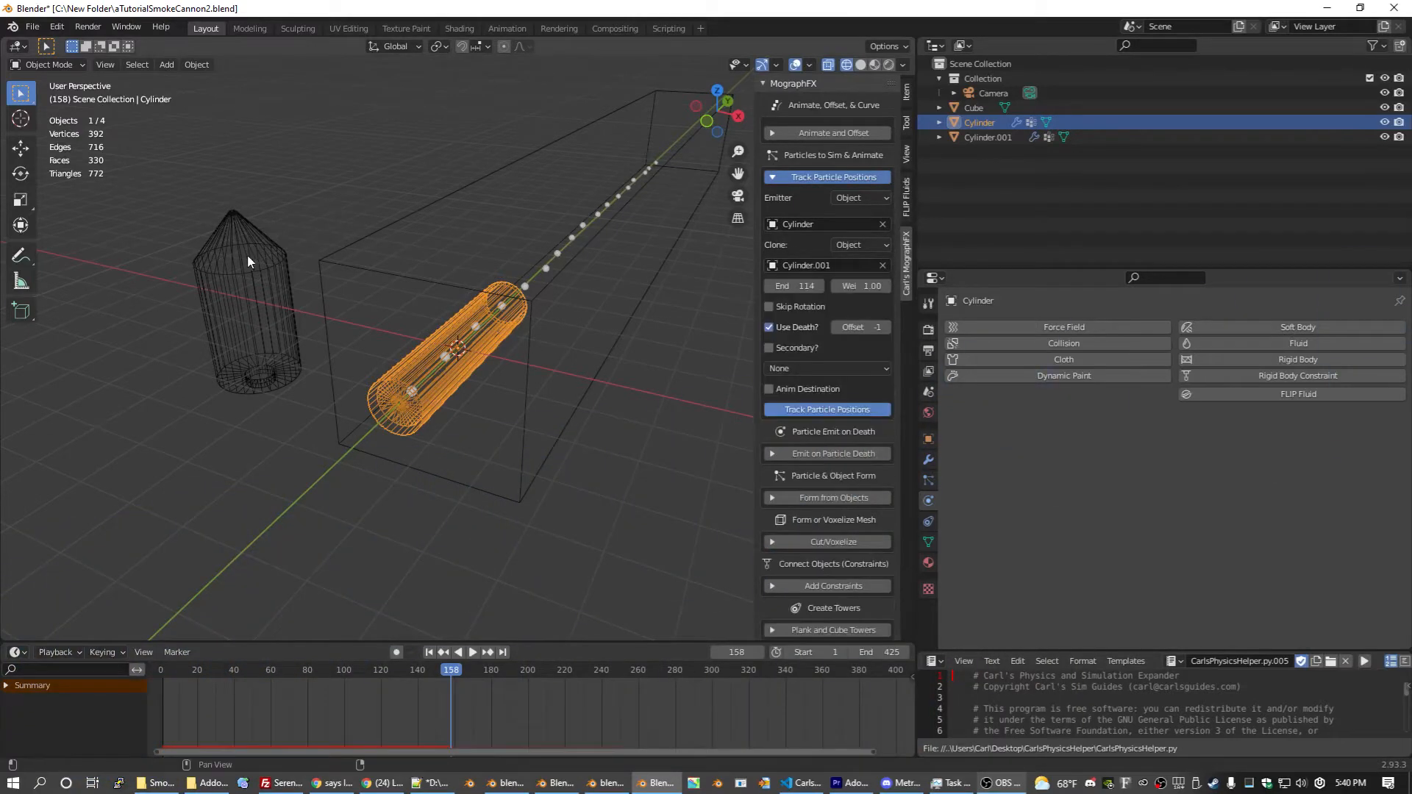
Step: Rename the rocket object to Rocket and the cannon barrel cylinder to Launcher
{"action": "double_click", "coordinate": [1002, 136]}
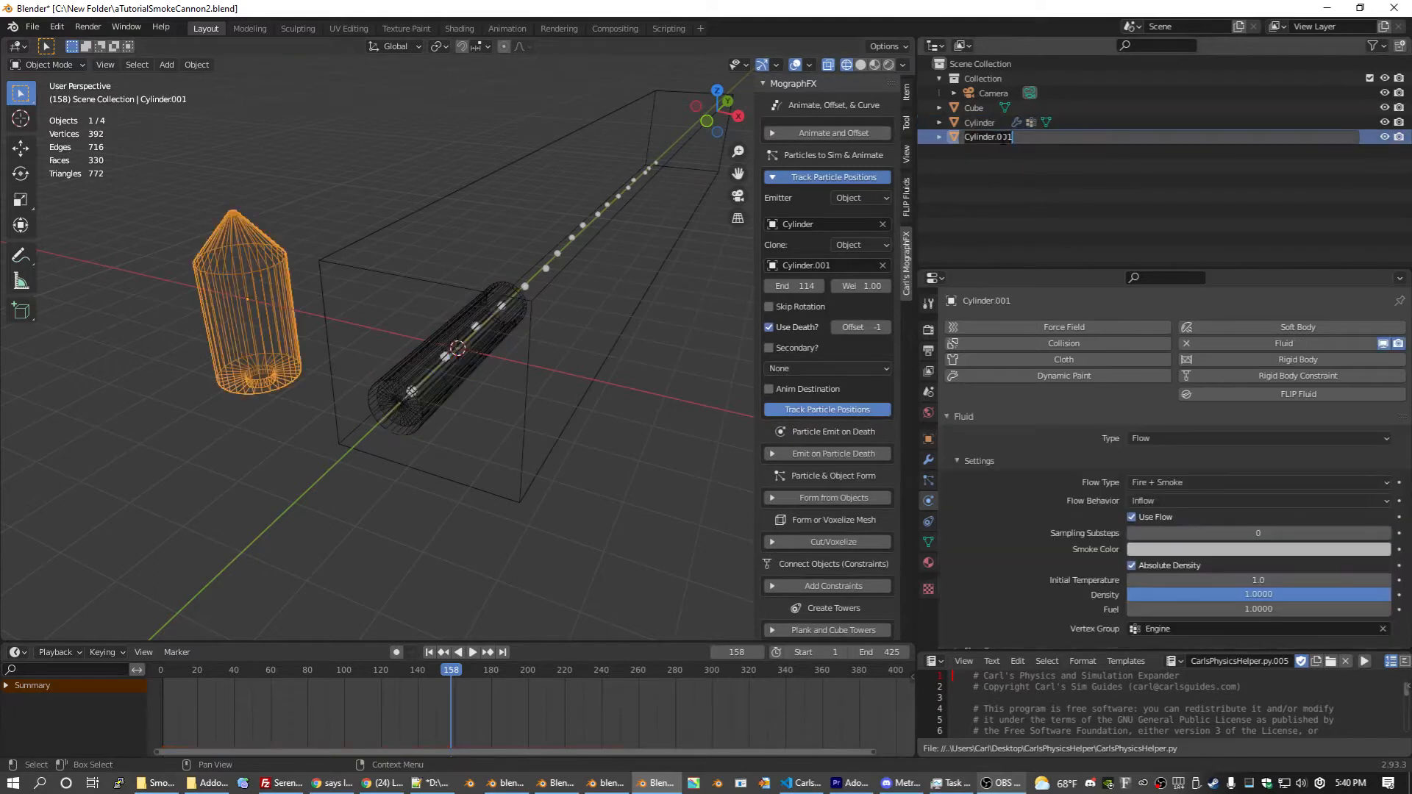
{"action": "type", "text": "Rocket"}
{"action": "key", "text": "Return"}
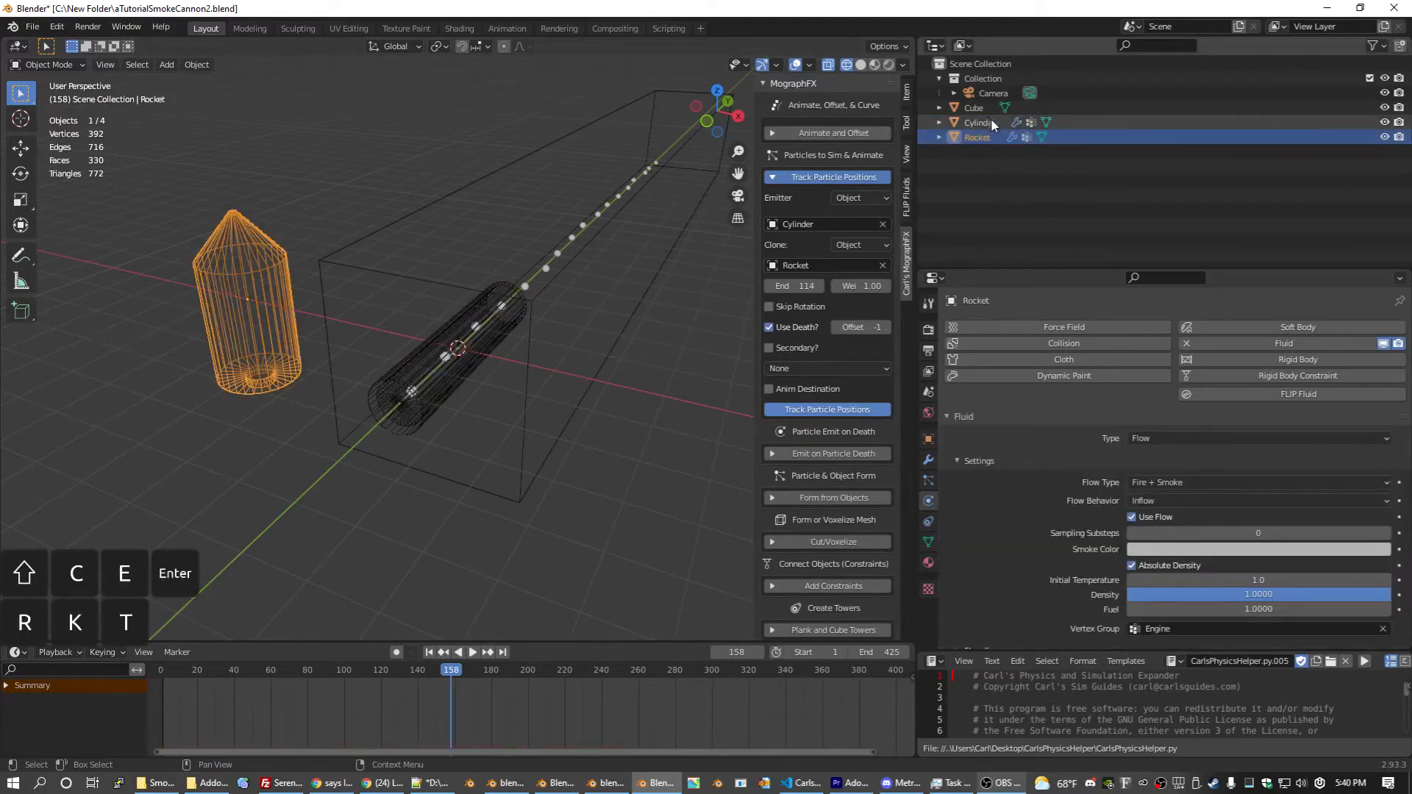
{"action": "left_click", "coordinate": [991, 120]}
{"action": "double_click", "coordinate": [989, 119]}
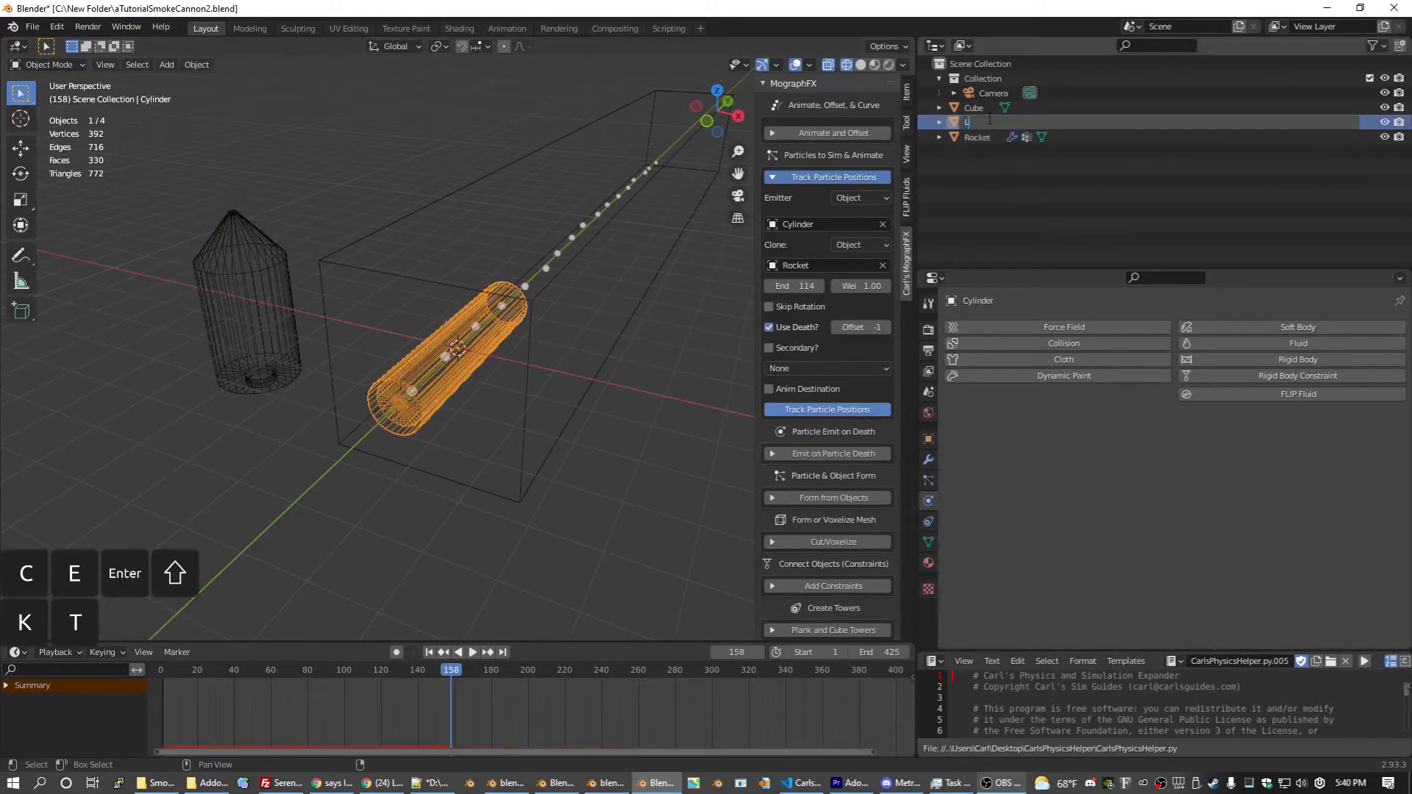
{"action": "type", "text": "L"}
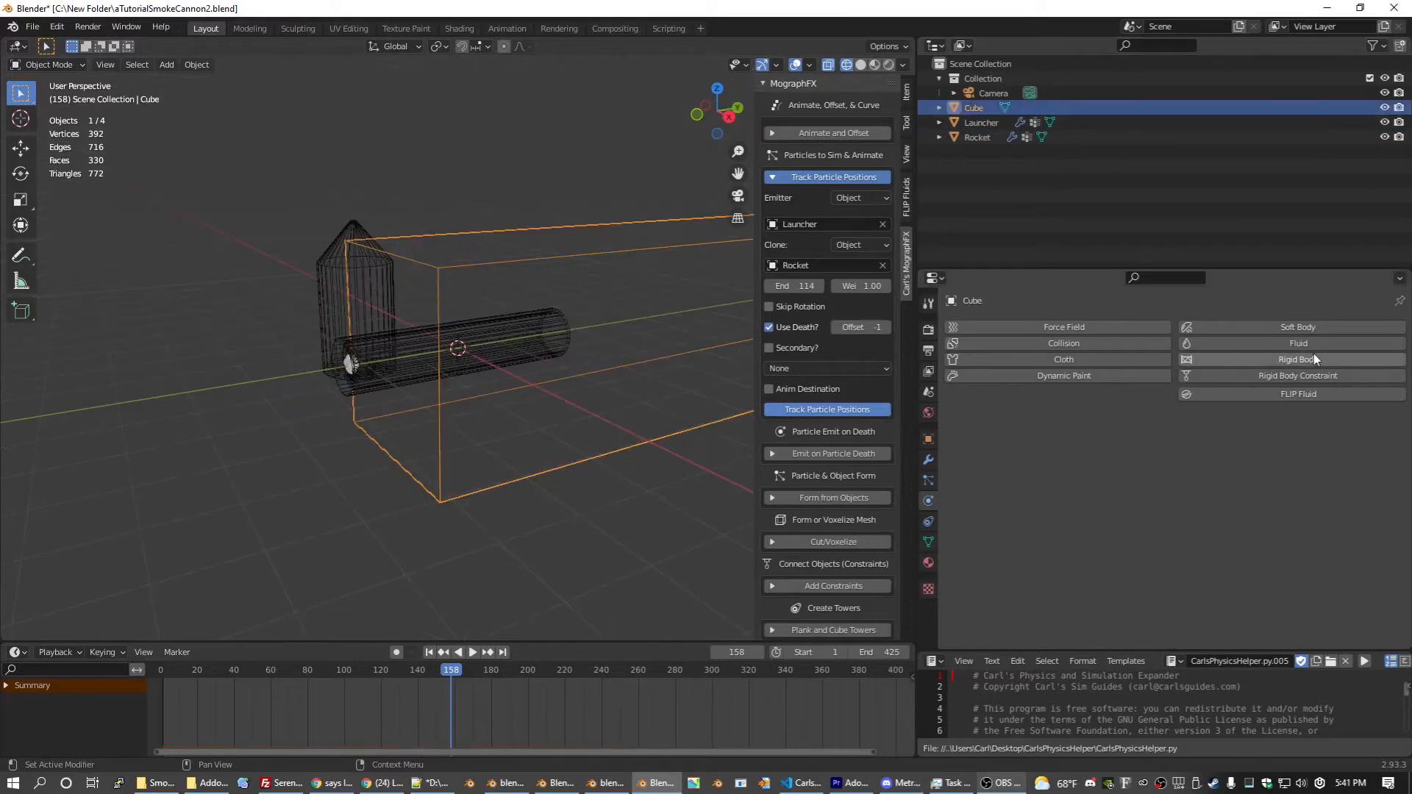
Step: Add Fluid physics to the cube with its type set to Domain, deselect it, and save the file
{"action": "left_click", "coordinate": [1315, 344]}
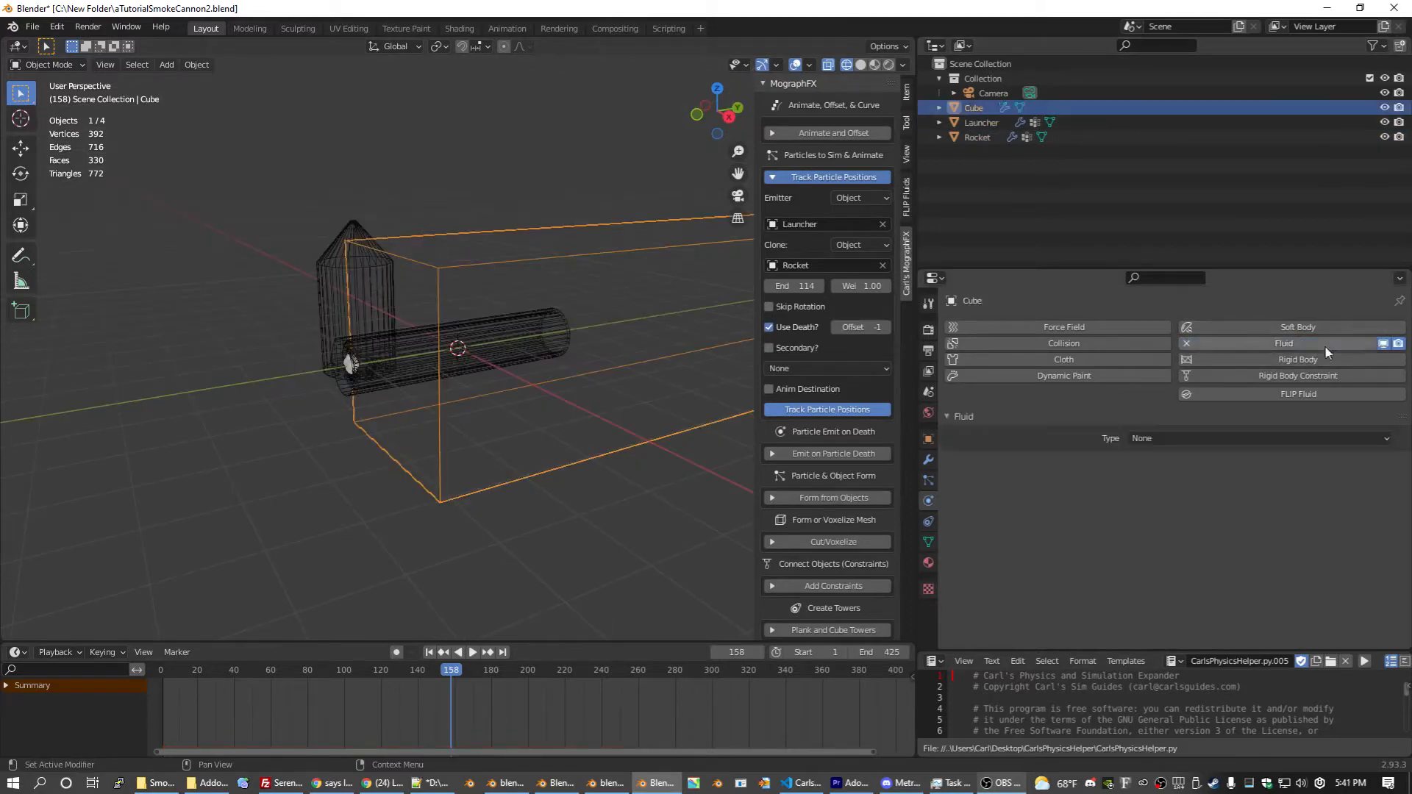
{"action": "left_click", "coordinate": [1193, 438]}
{"action": "left_click", "coordinate": [1157, 474]}
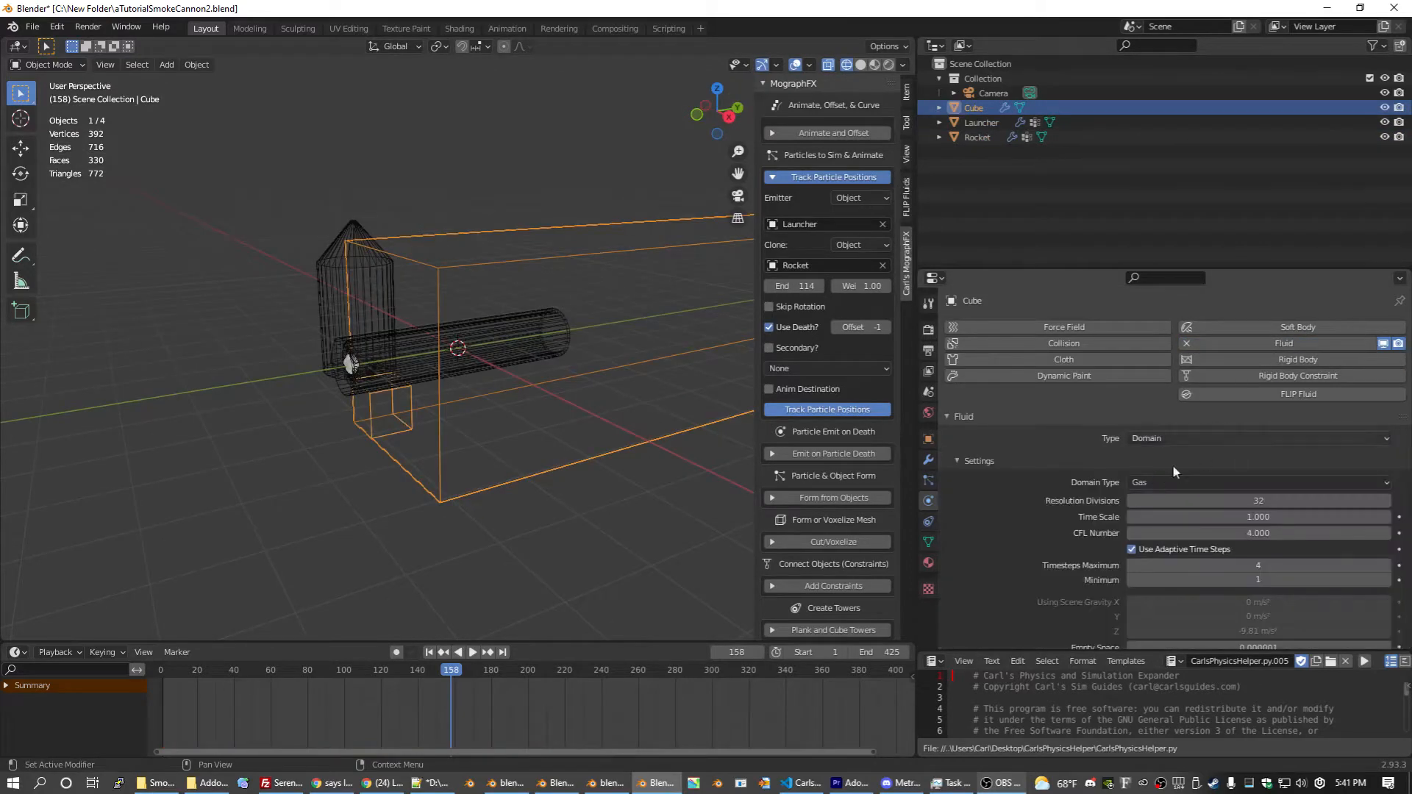
{"action": "middle_click_drag", "start_coordinate": [540, 400], "coordinate": [281, 276]}
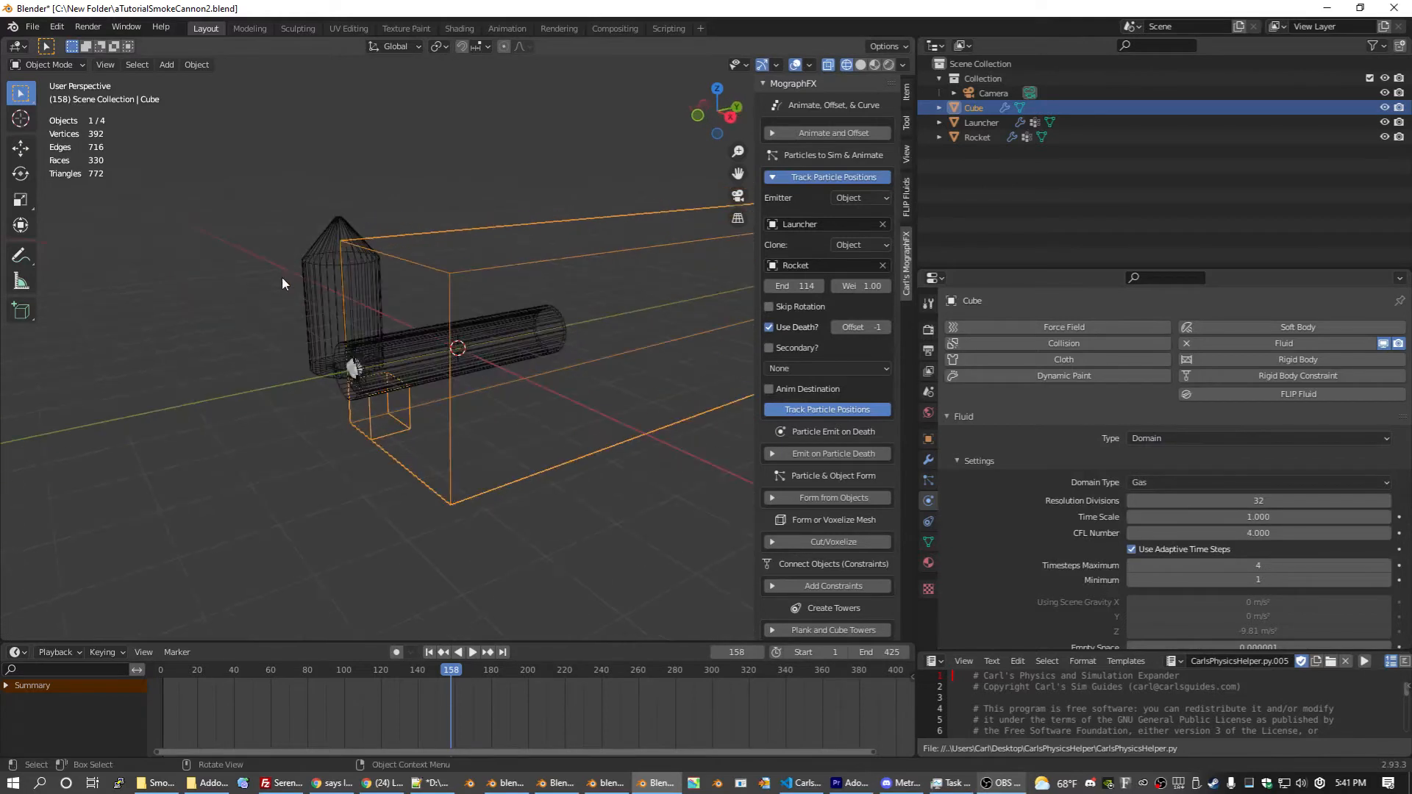
{"action": "left_click", "coordinate": [705, 184]}
{"action": "key", "text": "ctrl"}
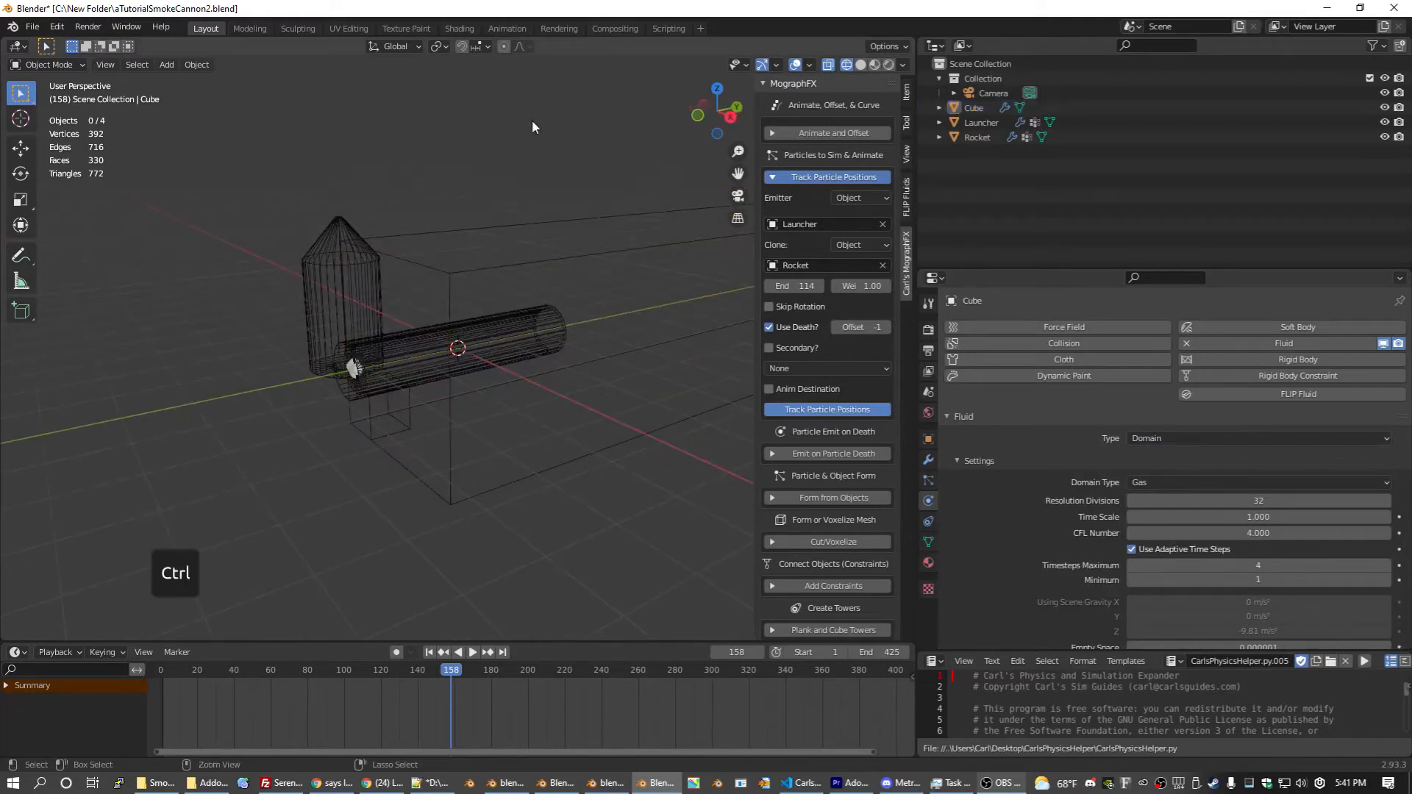
{"action": "key", "text": "ctrl+s"}
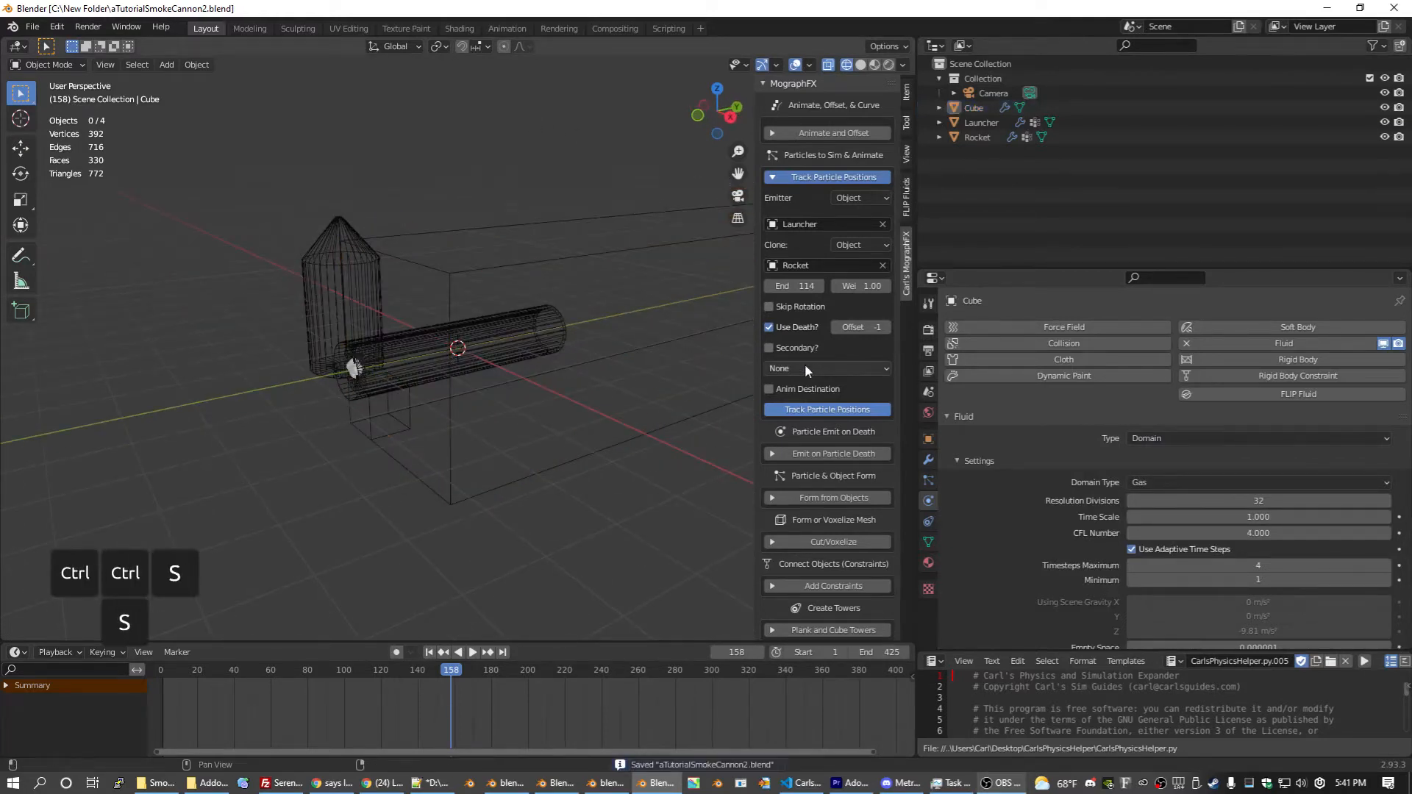
Step: Set particle tracking to keyframe Fluids with a start offset of 1 and a run of 50 frames, and save the file
{"action": "left_click", "coordinate": [834, 365]}
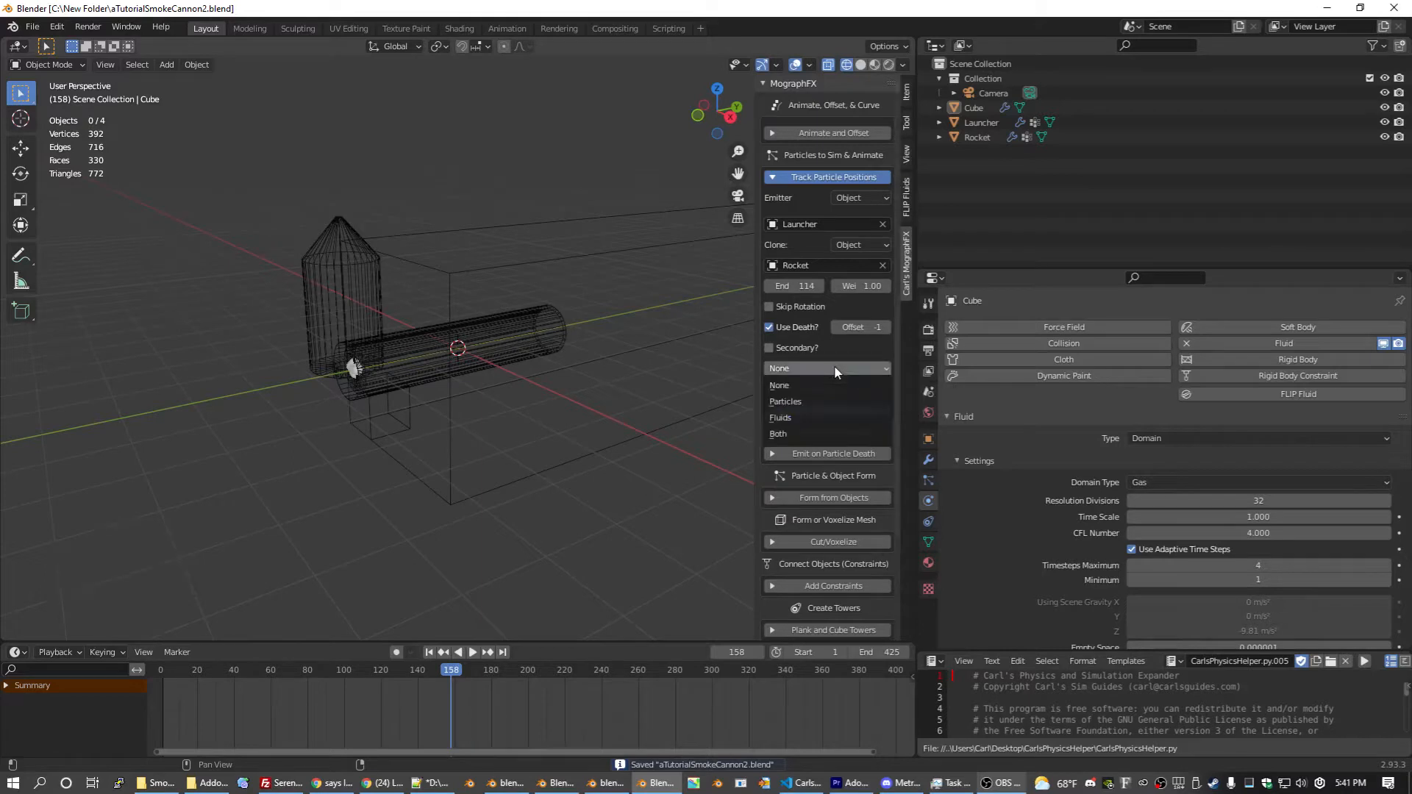
{"action": "left_click", "coordinate": [800, 422]}
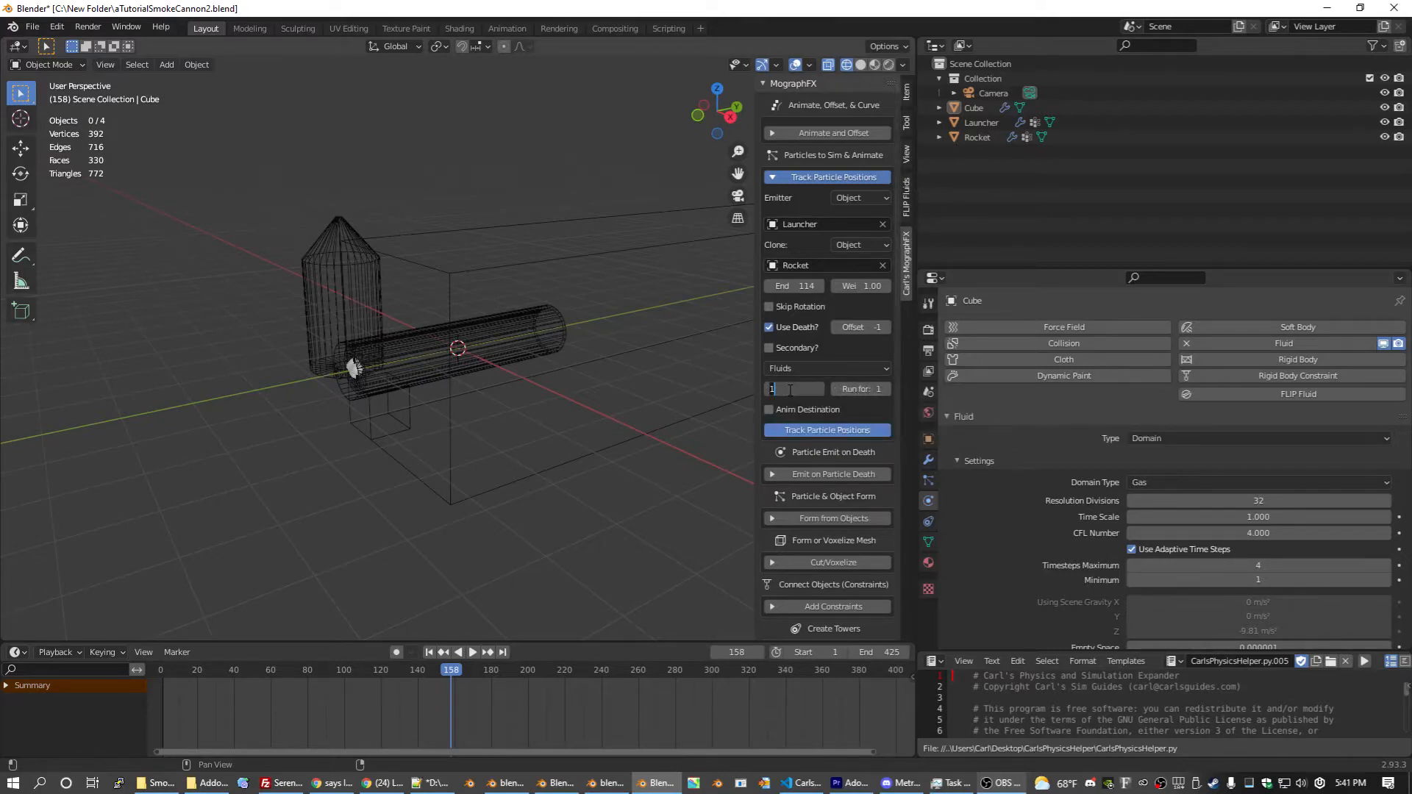
{"action": "key", "text": "Return"}
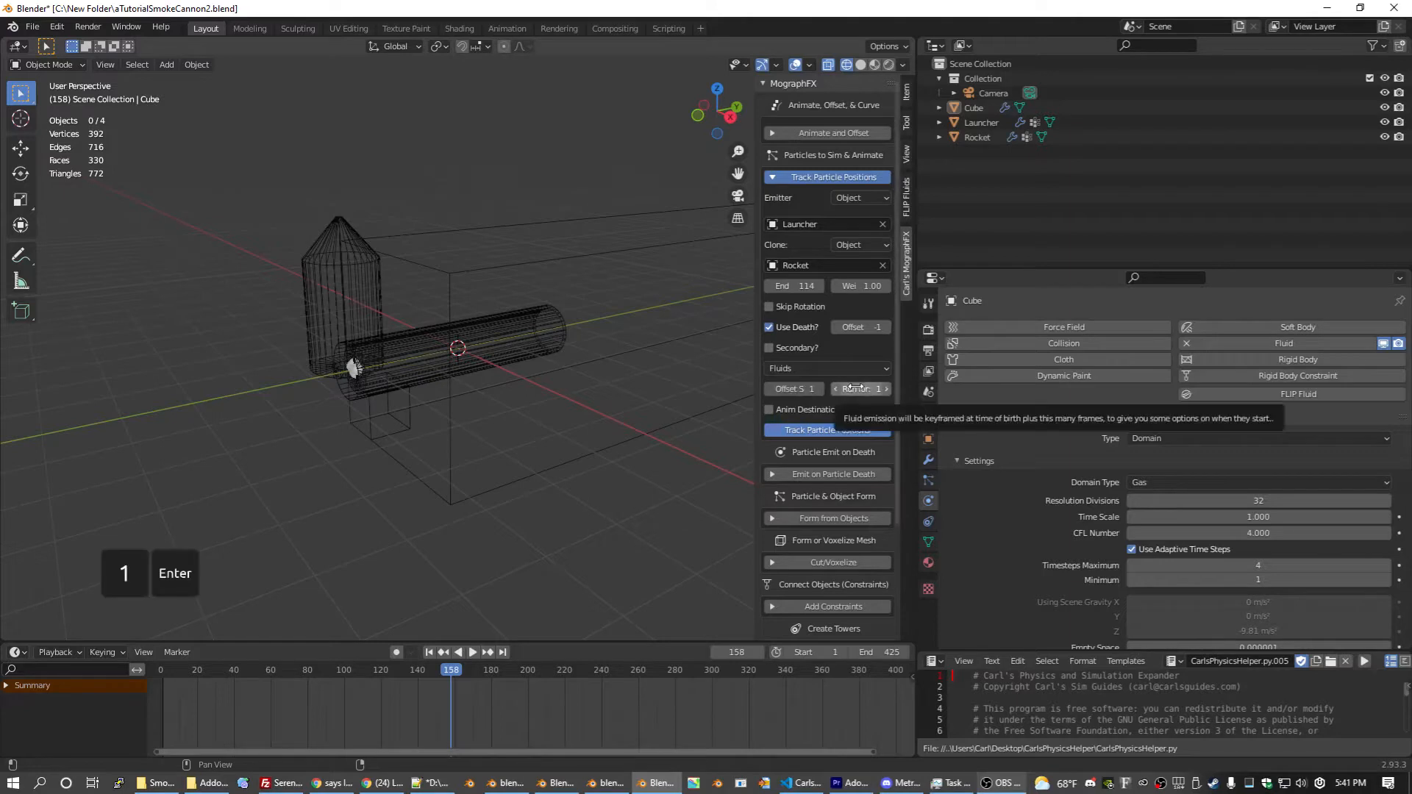
{"action": "left_click", "coordinate": [857, 388]}
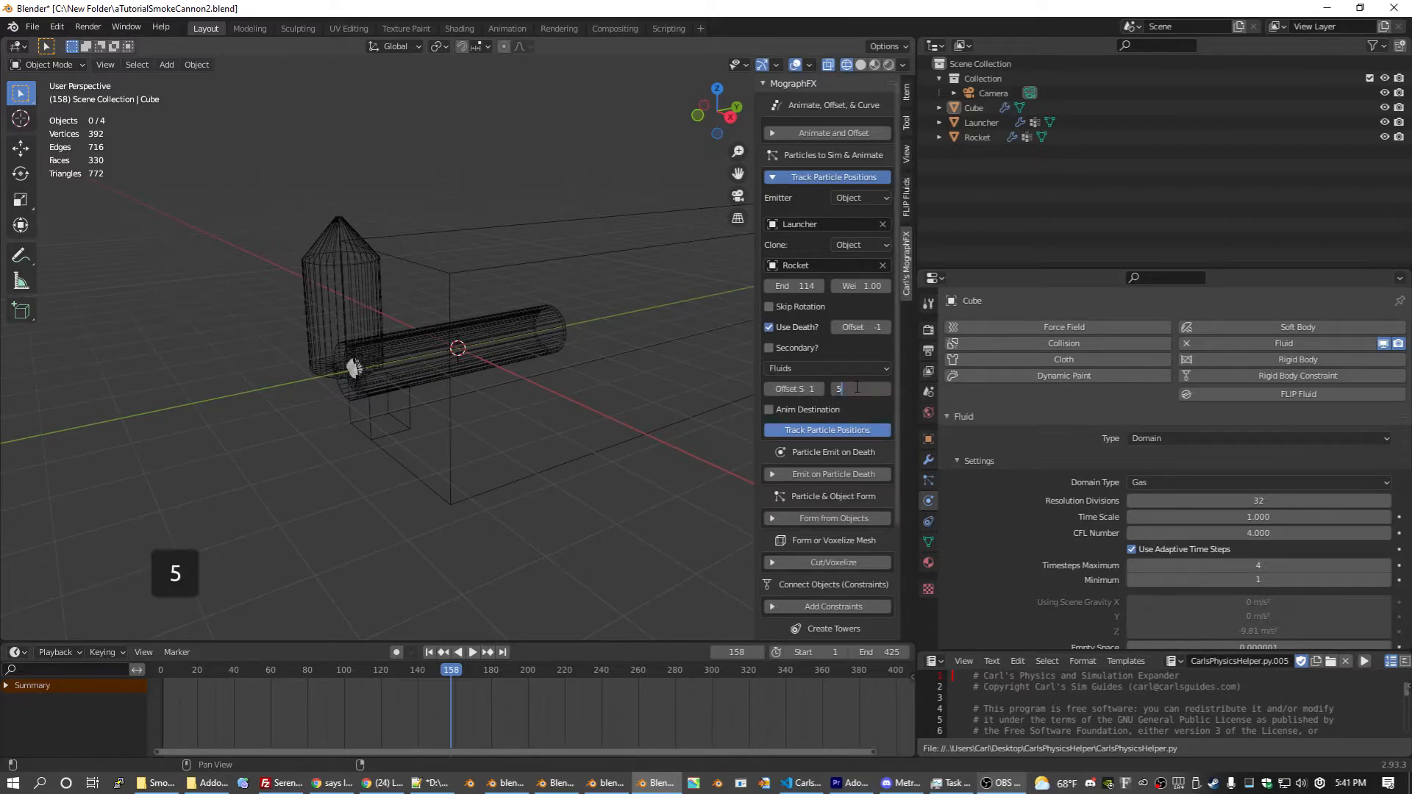
{"action": "key", "text": "Return"}
{"action": "key", "text": "ctrl+s"}
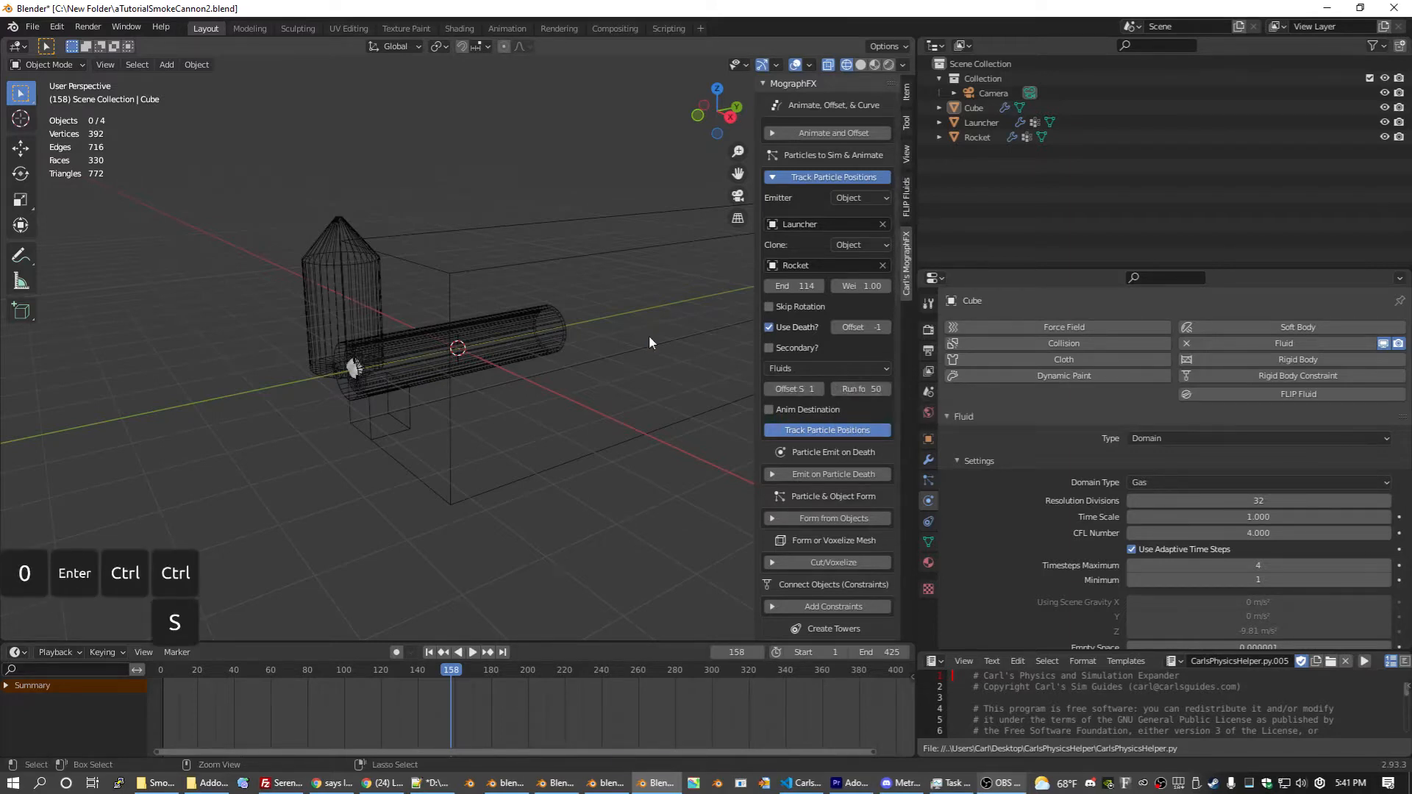
Step: Run Track Particle Positions, and select all the generated rocket copies from Rocket.001 to Rocket.065
{"action": "left_click", "coordinate": [827, 428]}
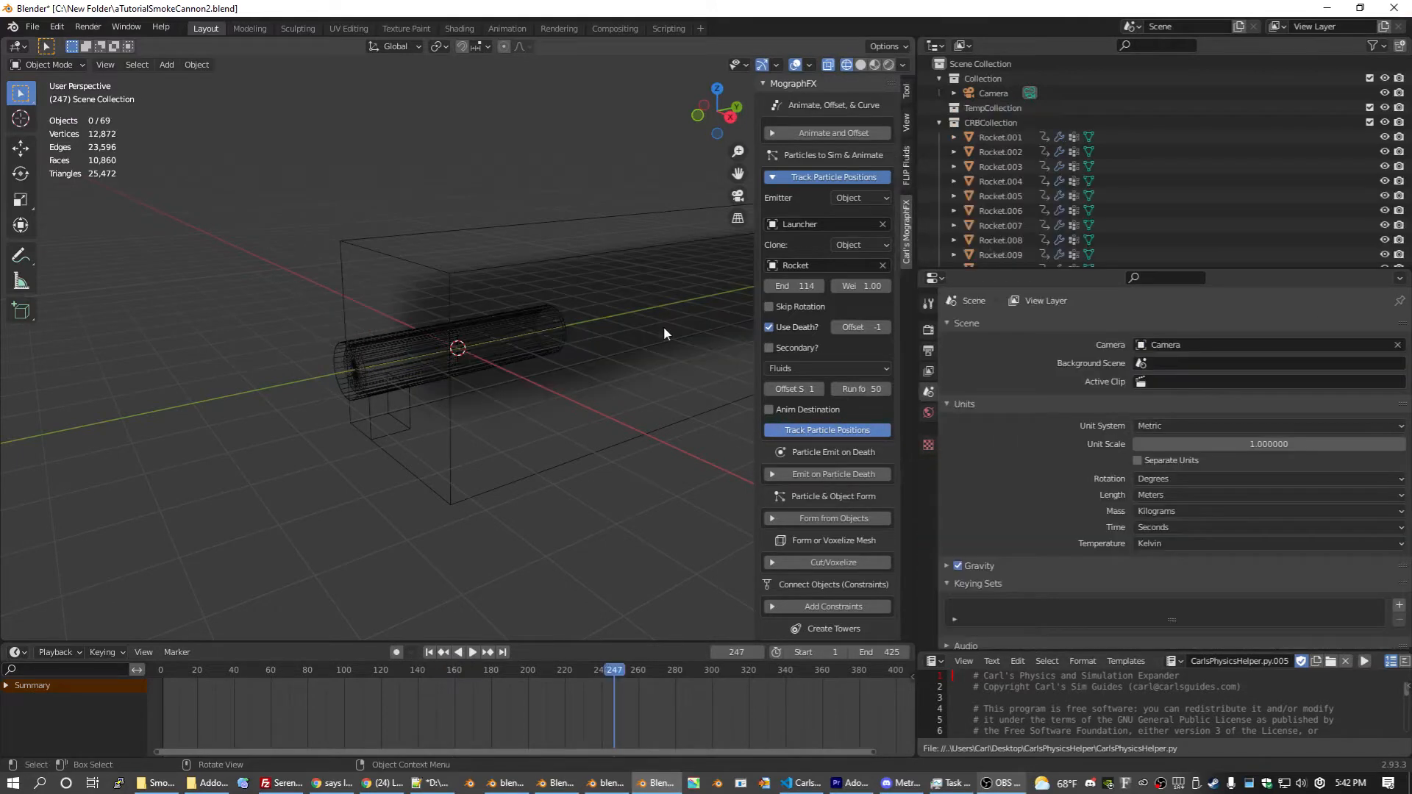
{"action": "left_click", "coordinate": [999, 139]}
{"action": "scroll", "coordinate": [1006, 184], "scroll_direction": "down", "scroll_amount": 4}
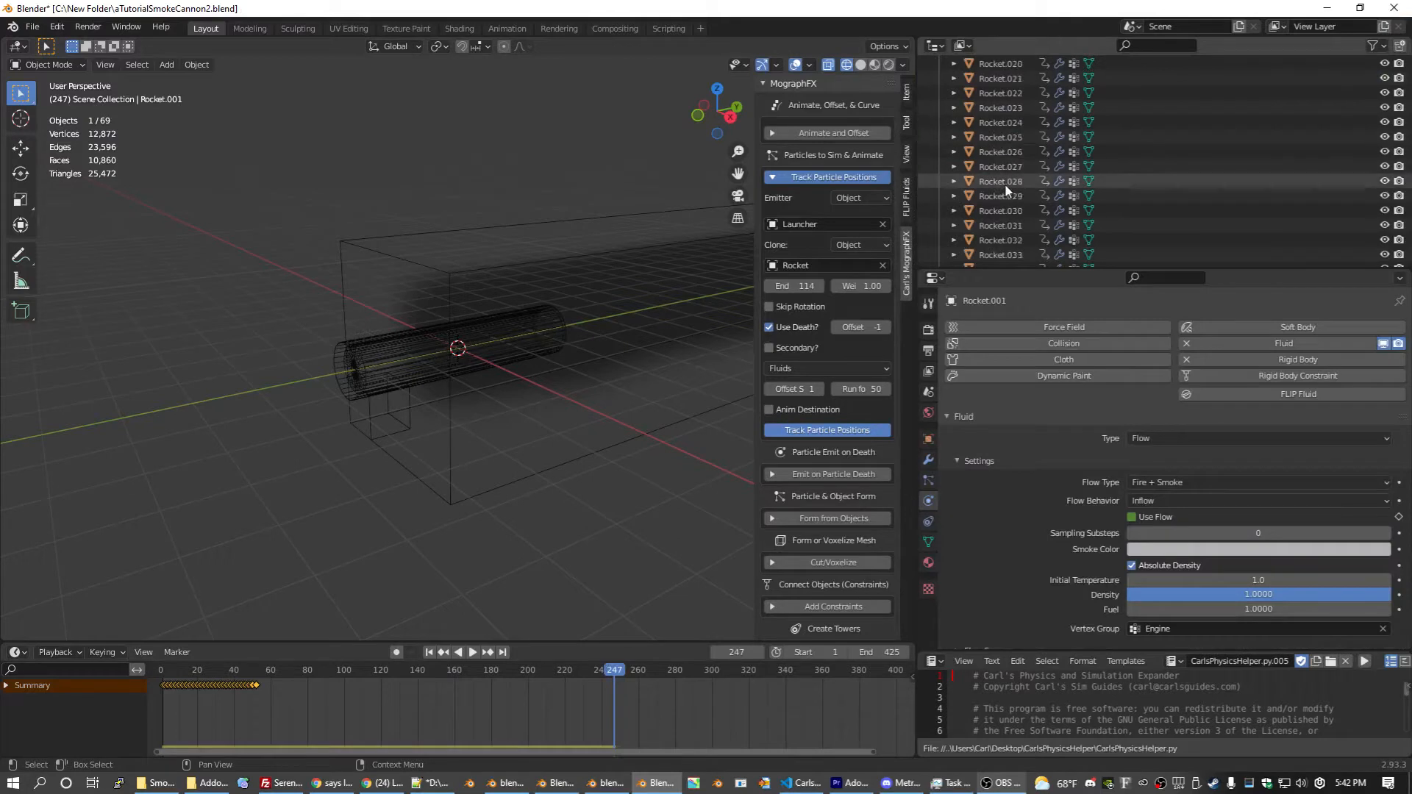
{"action": "scroll", "coordinate": [1009, 212], "scroll_direction": "down", "scroll_amount": 2}
{"action": "left_click", "coordinate": [1009, 212], "text": "shift"}
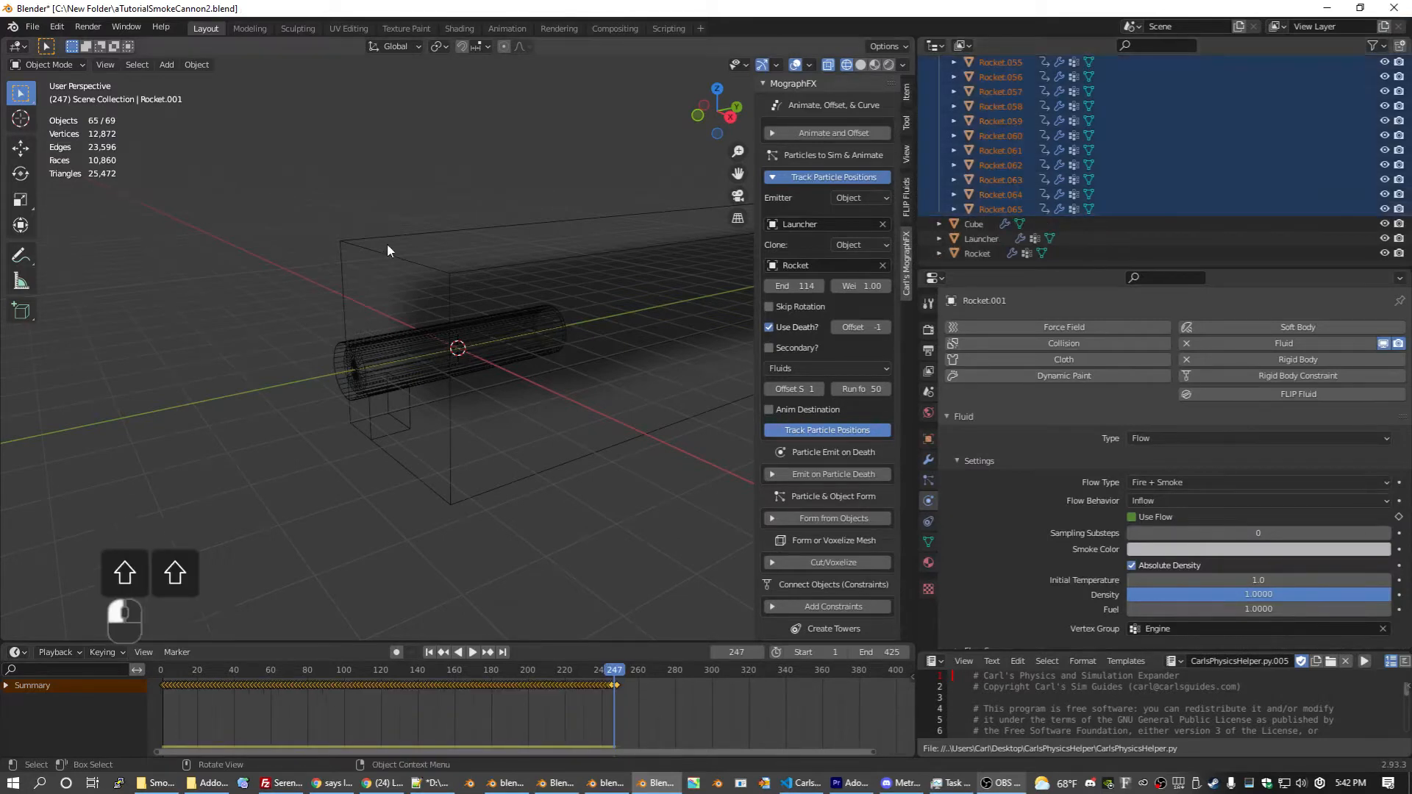
Step: Play the animation from the start, stop near frame 2, and examine how the rocket copies are oriented inside the barrel
{"action": "middle_click_drag", "start_coordinate": [387, 244], "coordinate": [344, 250]}
{"action": "left_click", "coordinate": [157, 674]}
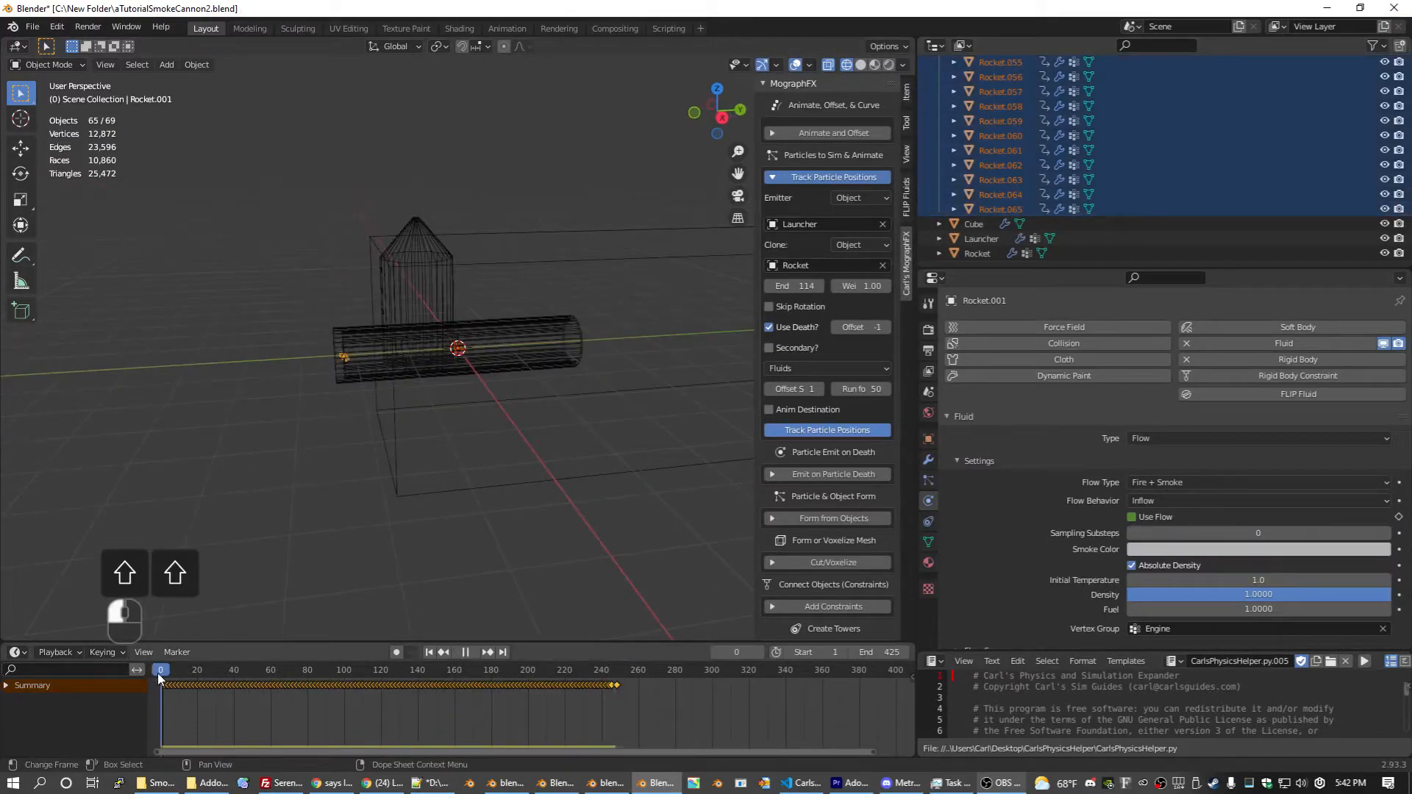
{"action": "key", "text": "space"}
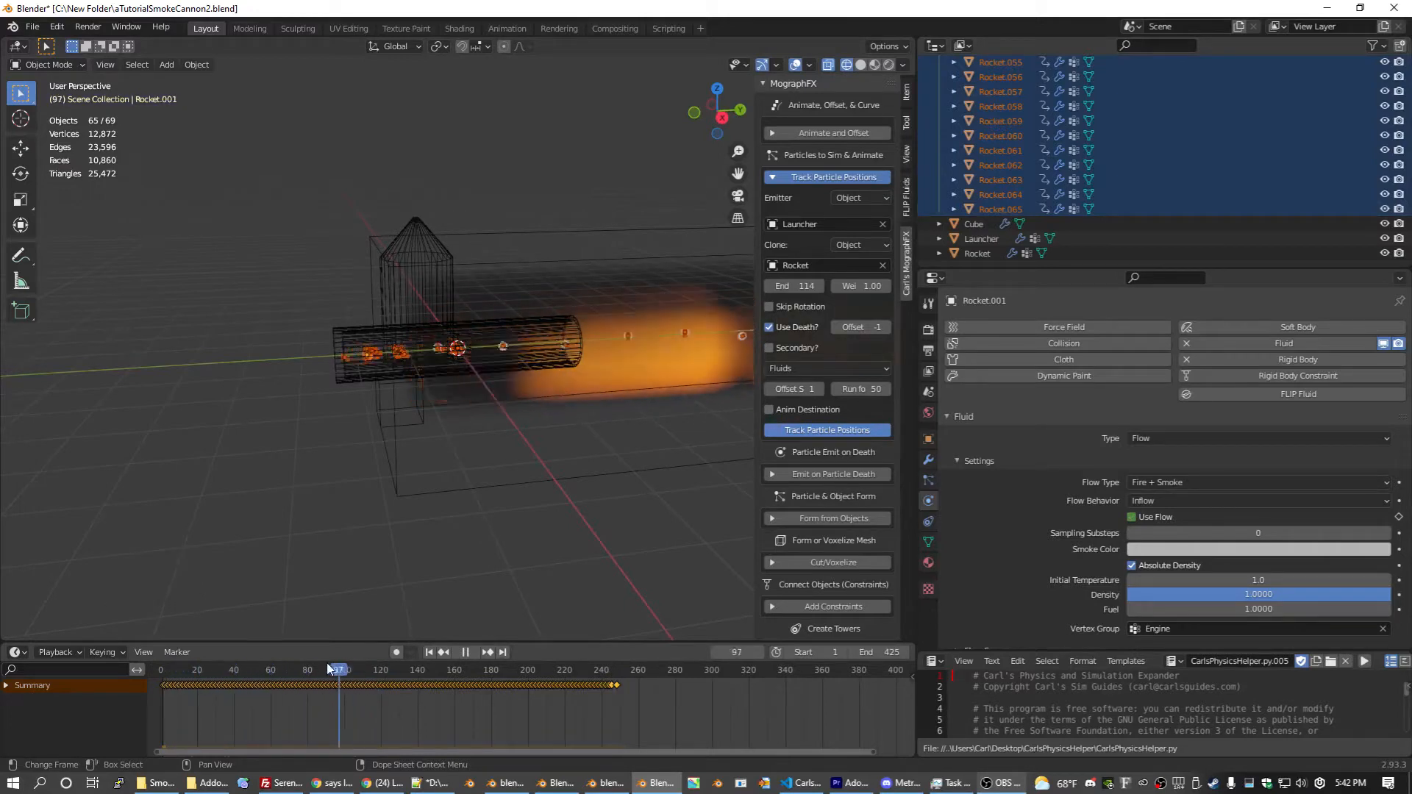
{"action": "left_click", "coordinate": [197, 669]}
{"action": "left_click_drag", "start_coordinate": [197, 669], "coordinate": [164, 670]}
{"action": "key", "text": "space"}
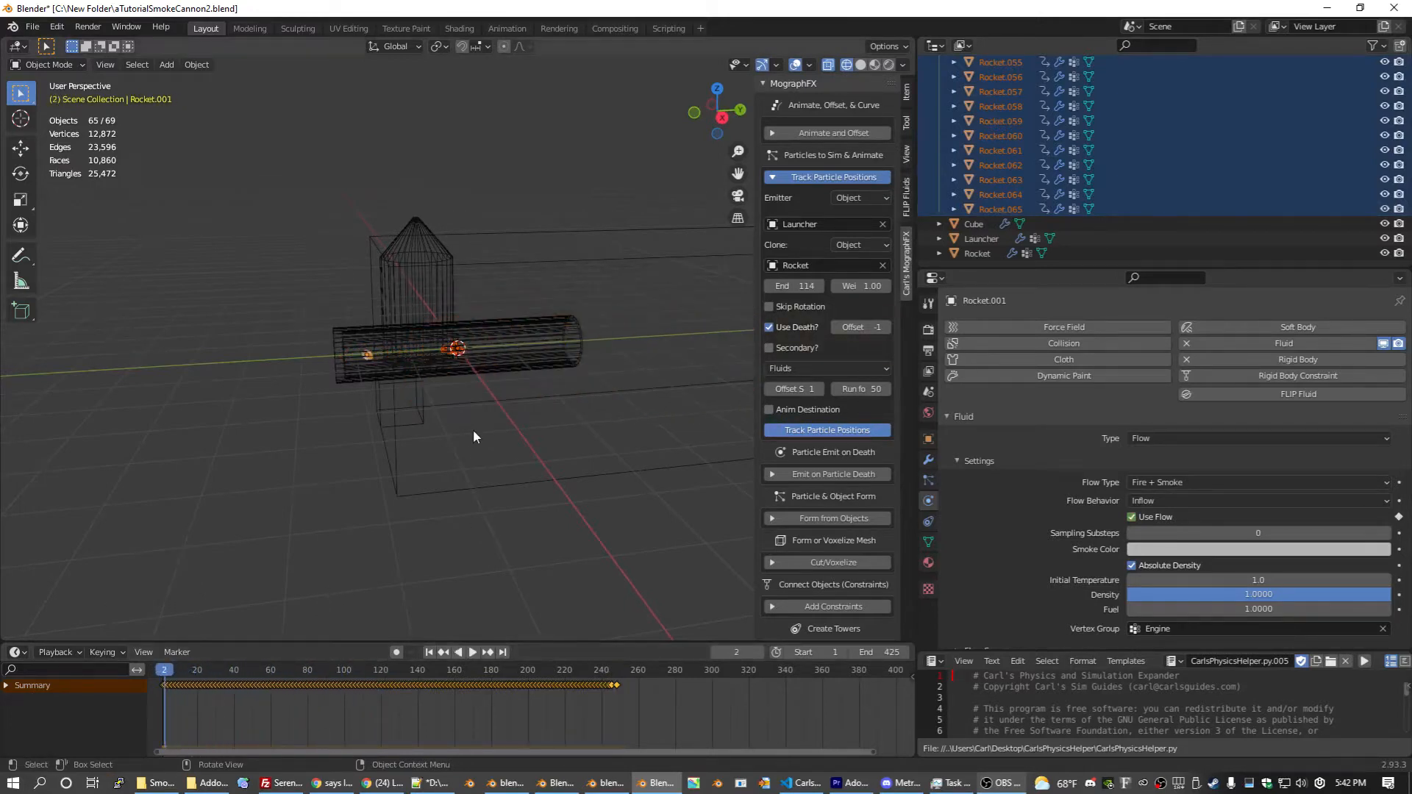
{"action": "scroll", "coordinate": [473, 430], "scroll_direction": "up", "scroll_amount": 3}
{"action": "middle_click_drag", "start_coordinate": [465, 426], "coordinate": [416, 368]}
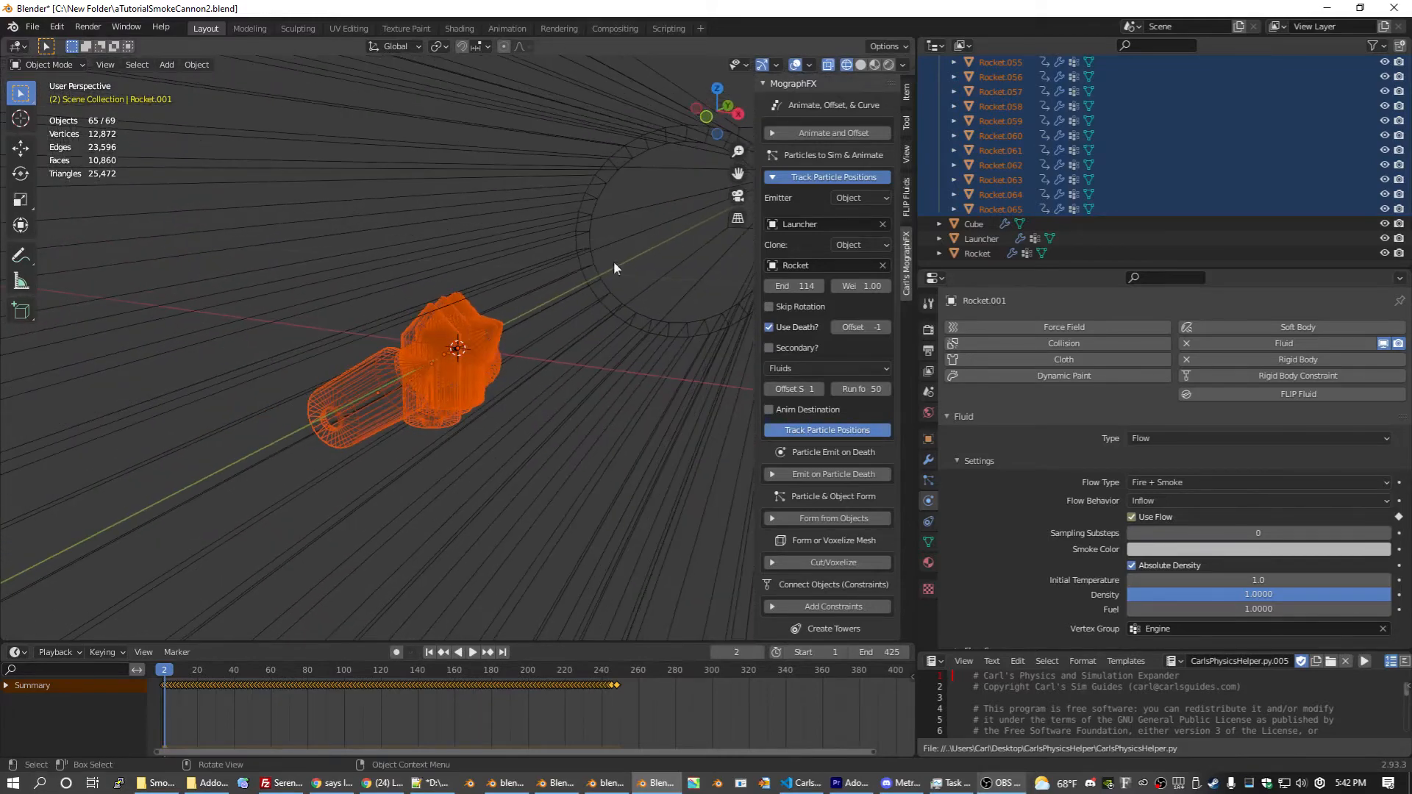
{"action": "middle_click_drag", "start_coordinate": [625, 258], "coordinate": [554, 259]}
Step: Undo the rocket particle tracking, enable Skip Rotation in the tracking settings, and save the file
{"action": "key", "text": "ctrl+z"}
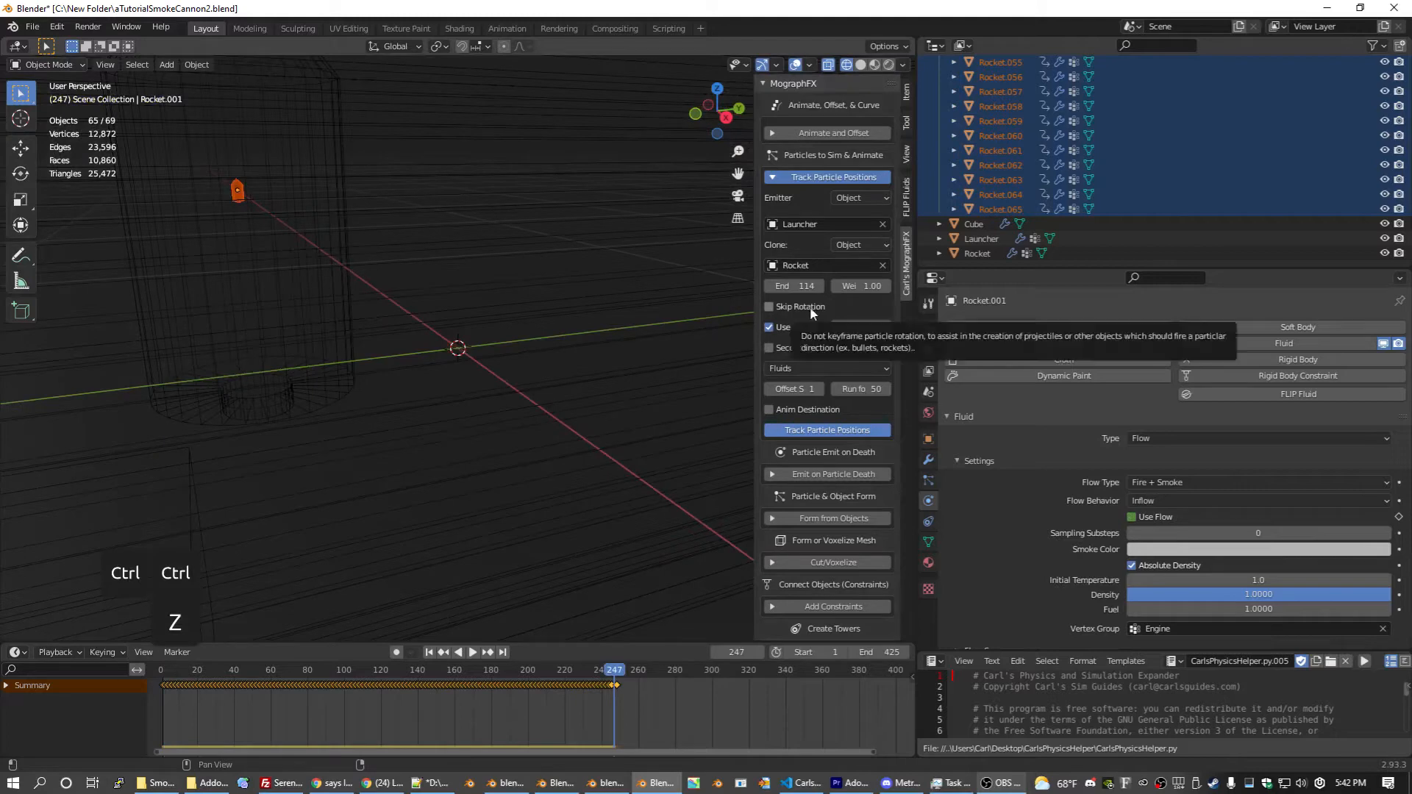
{"action": "key", "text": "ctrl+z"}
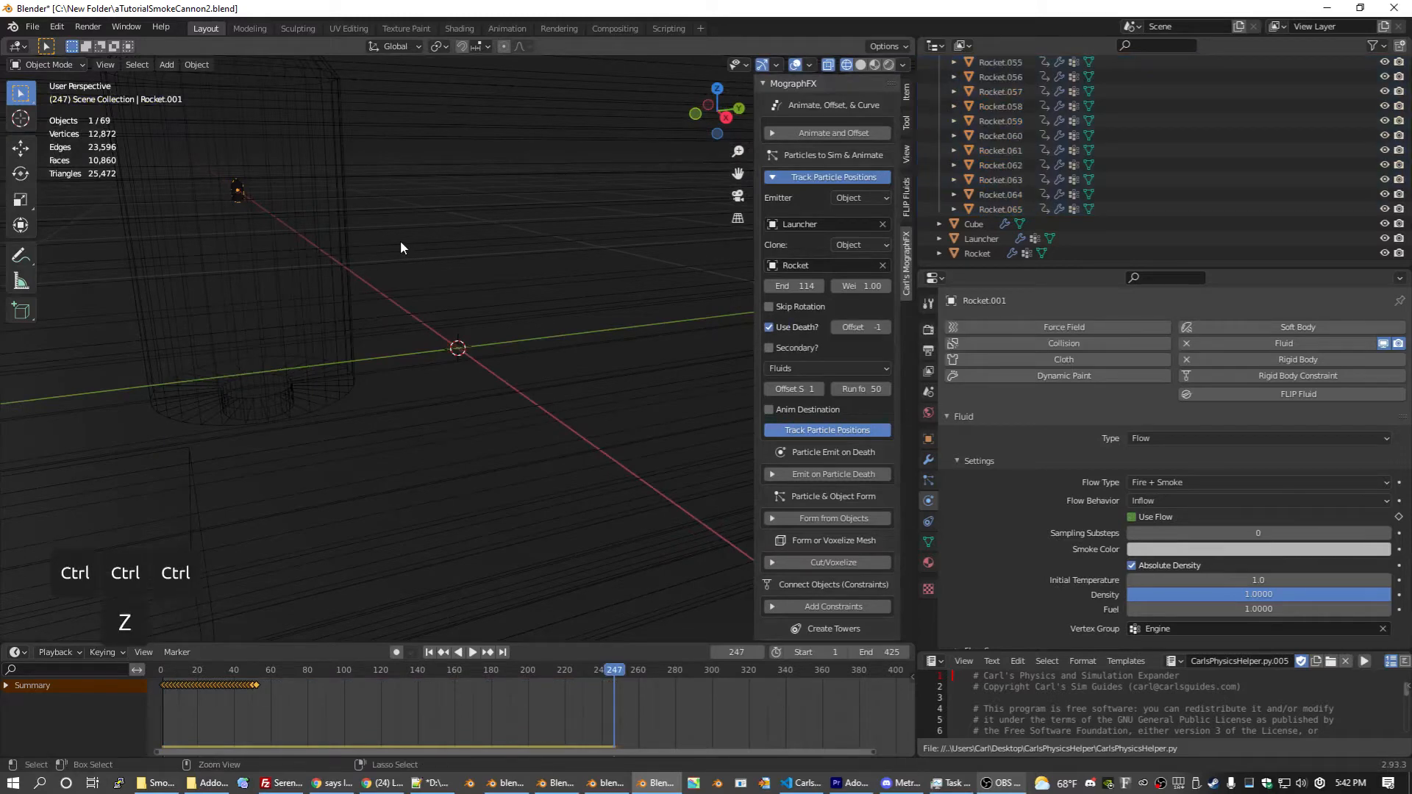
{"action": "key", "text": "ctrl+z"}
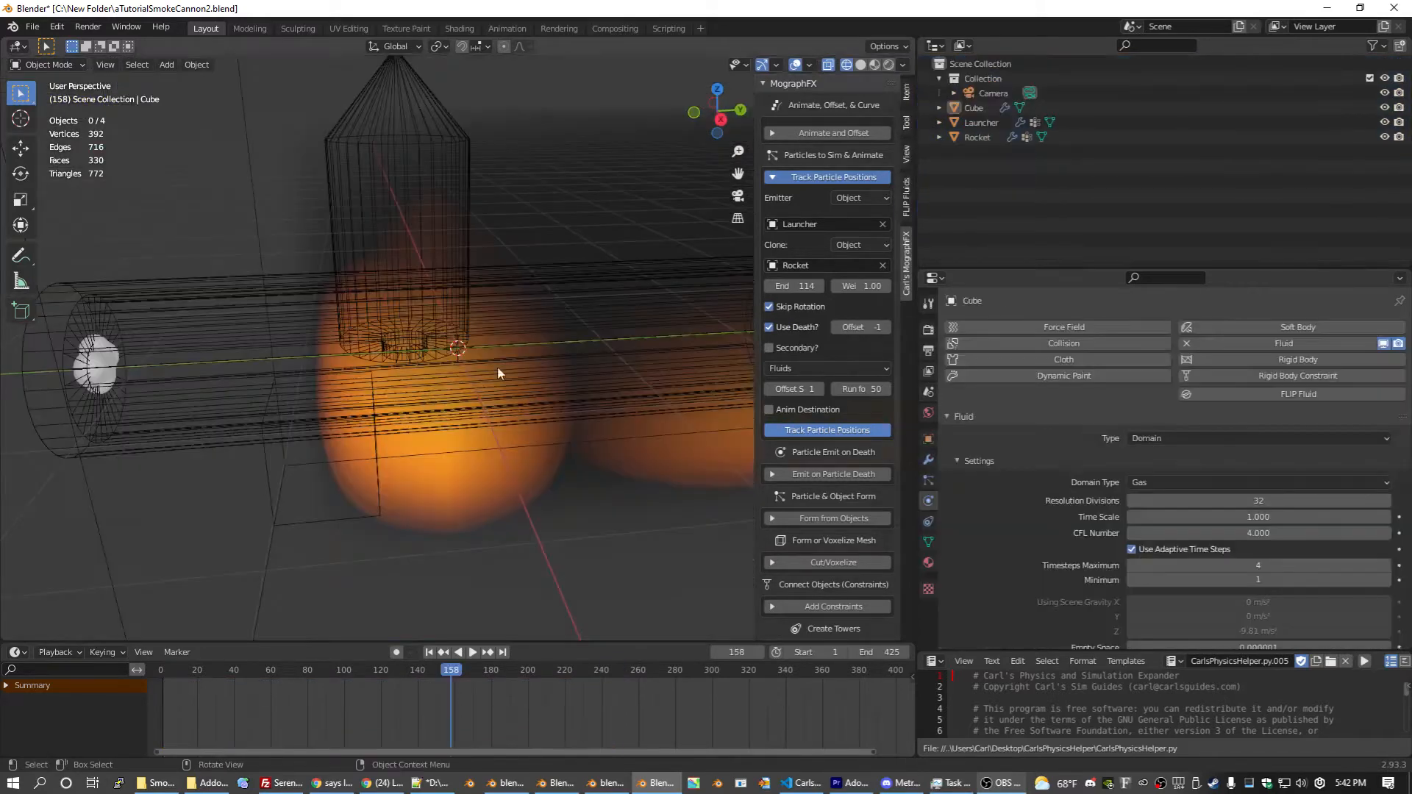
{"action": "key", "text": "ctrl+s"}
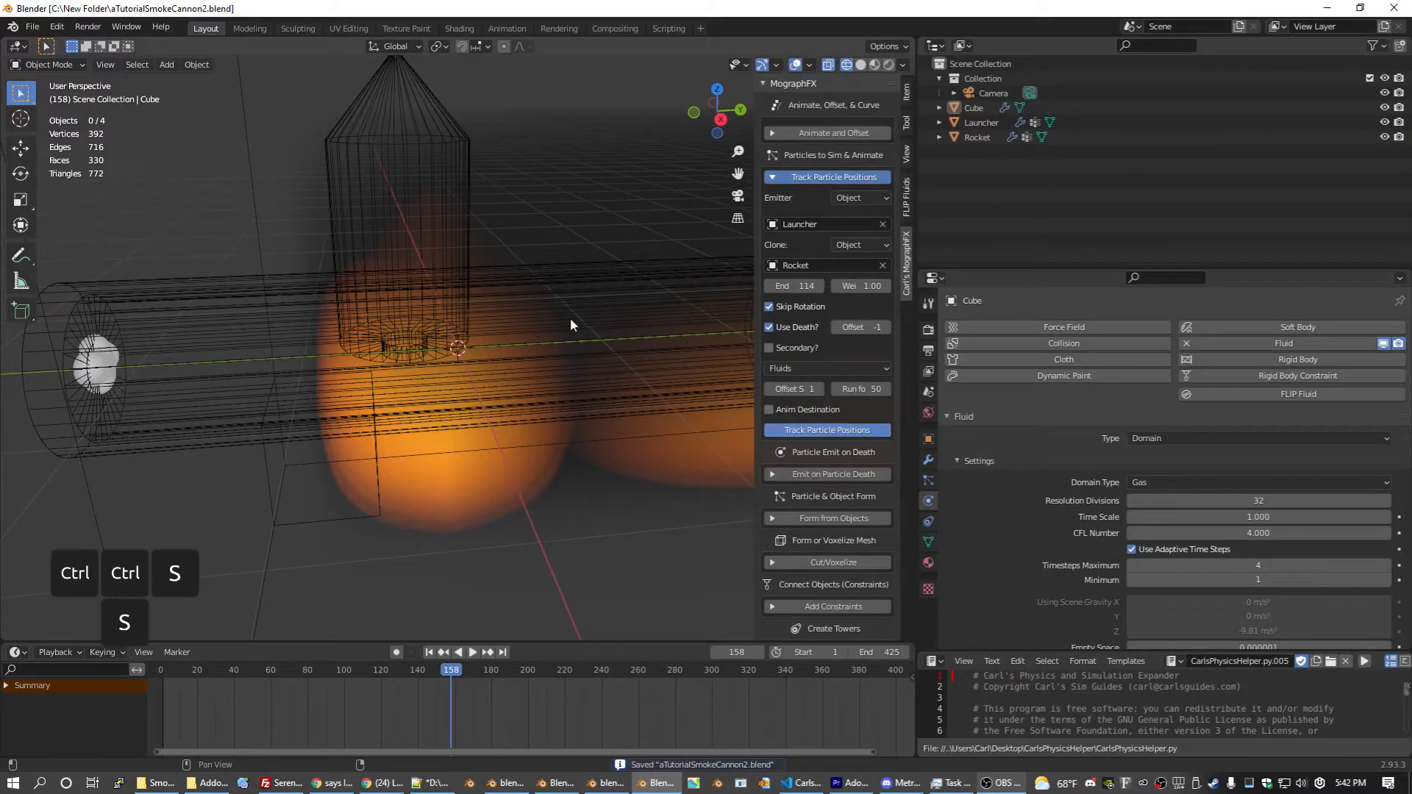
Step: Run Track Particle Positions and play the animation from the start to check how the rocket copies are oriented
{"action": "key", "text": "ctrl+shift+z"}
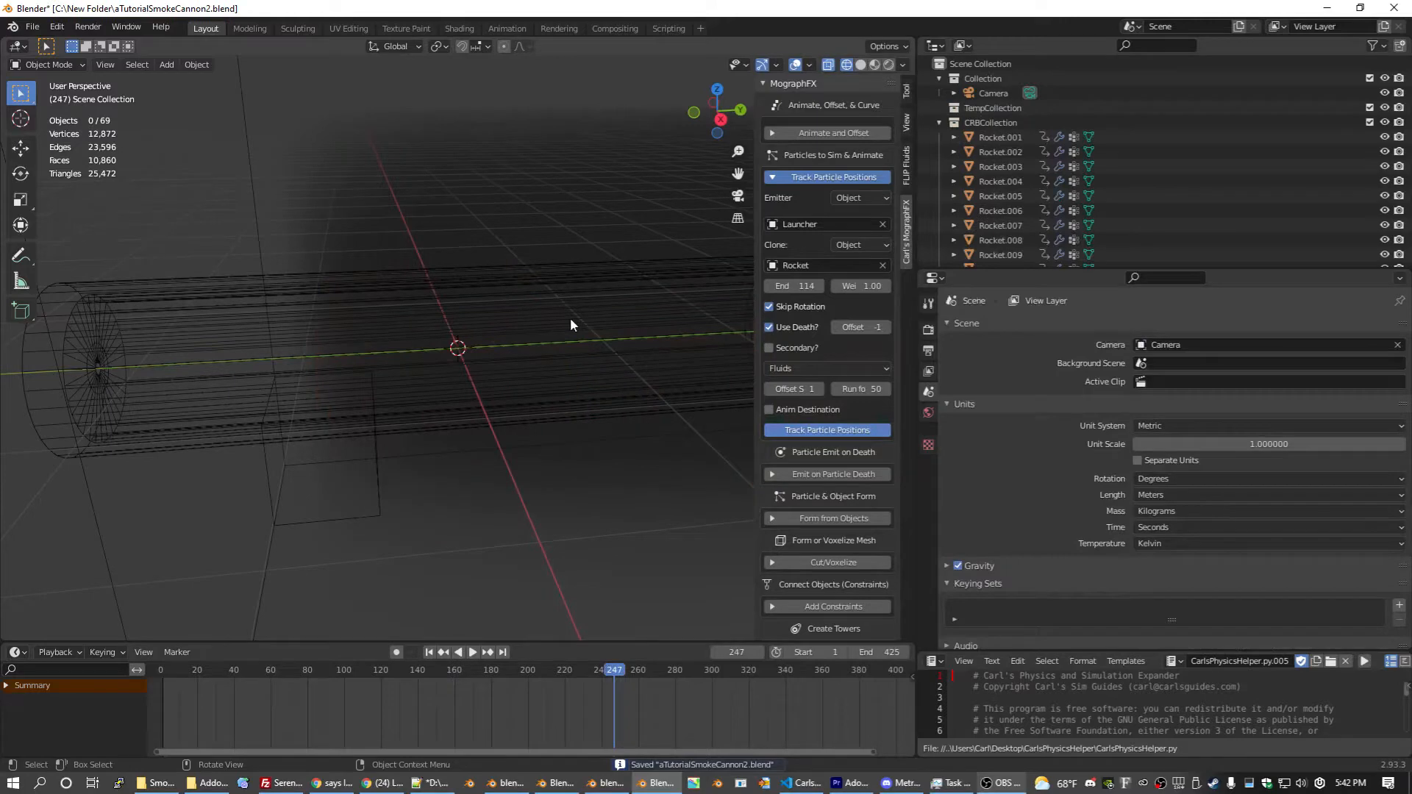
{"action": "left_click", "coordinate": [153, 672]}
{"action": "key", "text": "space"}
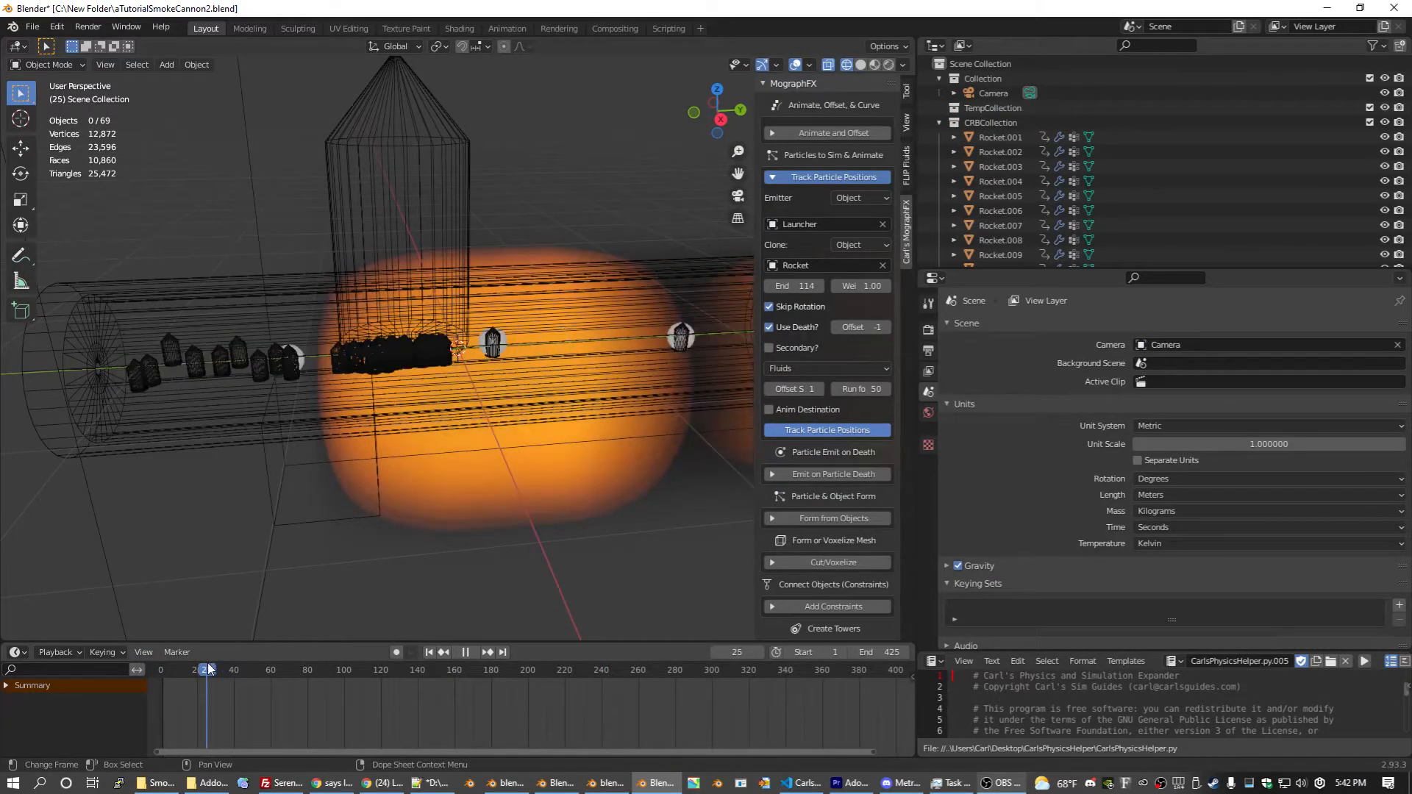
Step: Undo the last playback, select the source Rocket, and rotate it -90° about the X axis
{"action": "key", "text": "ctrl+z"}
{"action": "key", "text": "ctrl+z"}
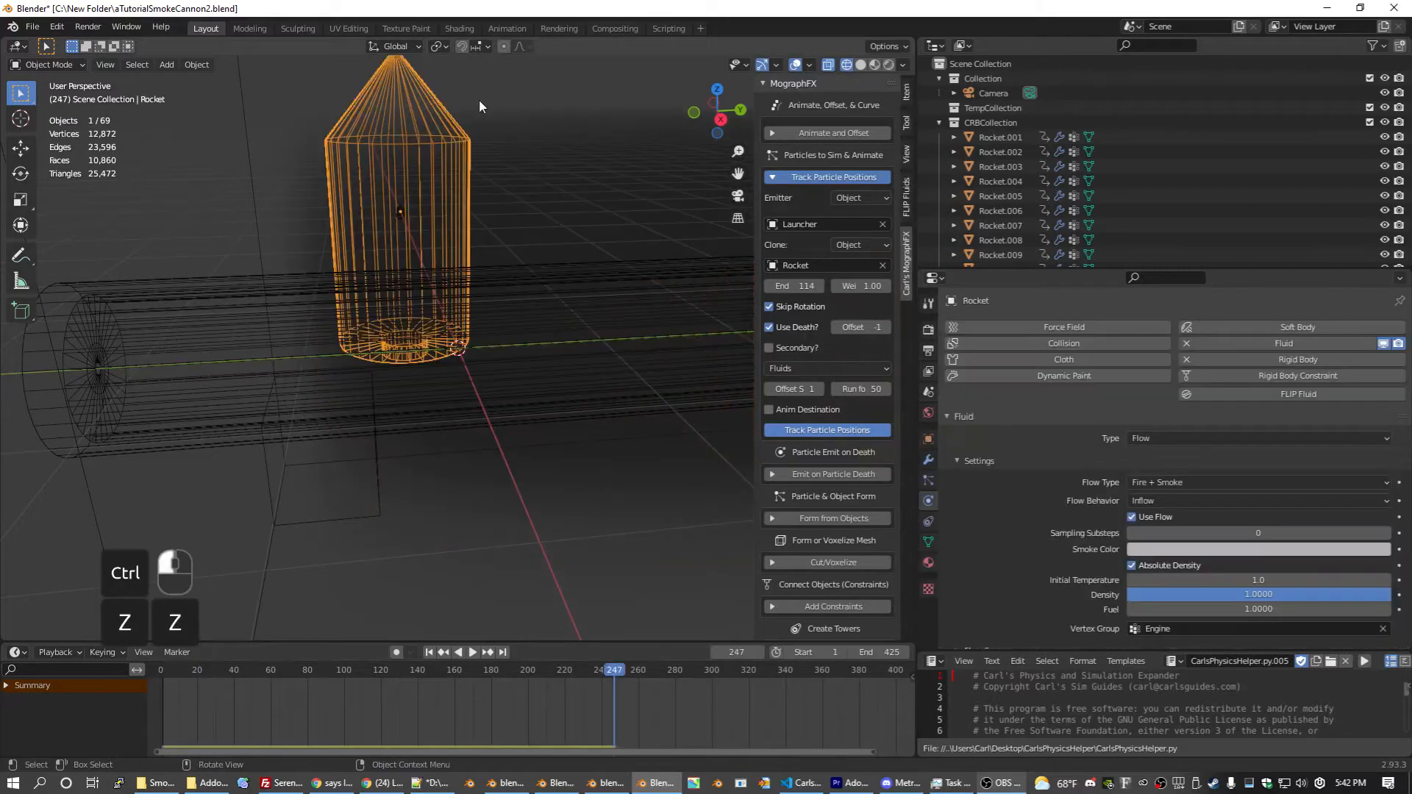
{"action": "key", "text": "r"}
{"action": "key", "text": "x"}
{"action": "key", "text": "9"}
{"action": "key", "text": "0"}
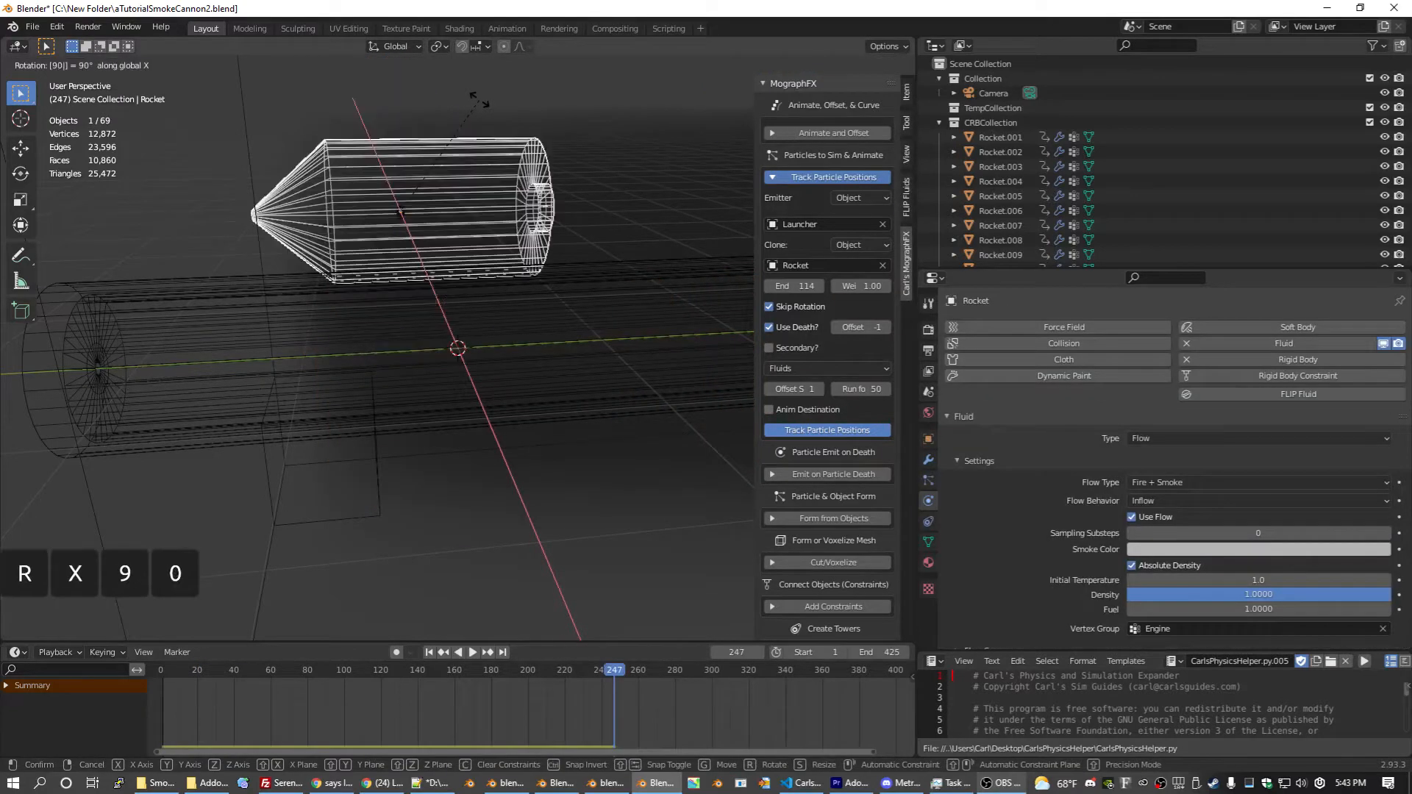
{"action": "key", "text": "Escape"}
{"action": "type", "text": "rx-90"}
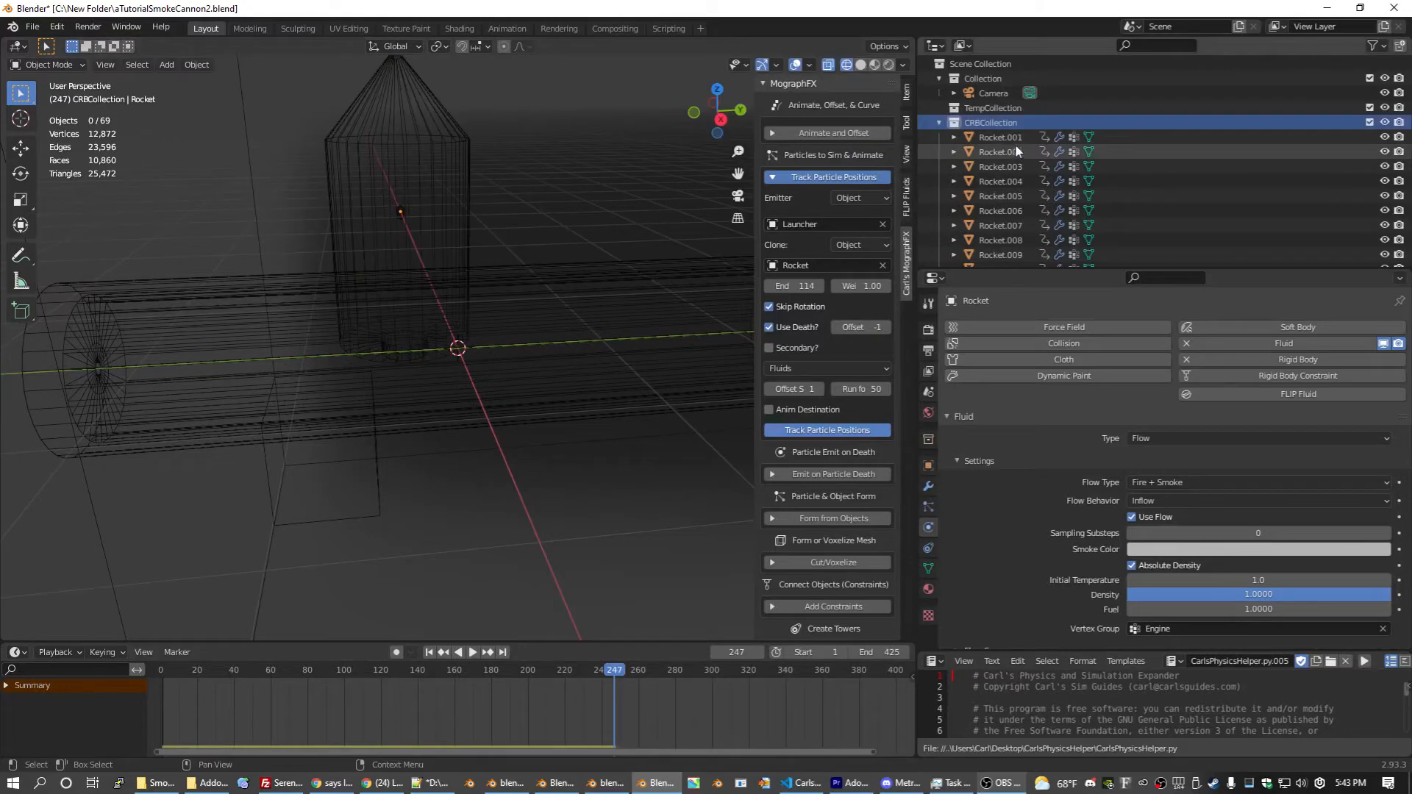
Step: Delete all rocket copies from Rocket.001 to Rocket.065, select the Launcher, and save the file
{"action": "left_click", "coordinate": [1017, 139]}
{"action": "scroll", "coordinate": [1008, 156], "scroll_direction": "down", "scroll_amount": 20}
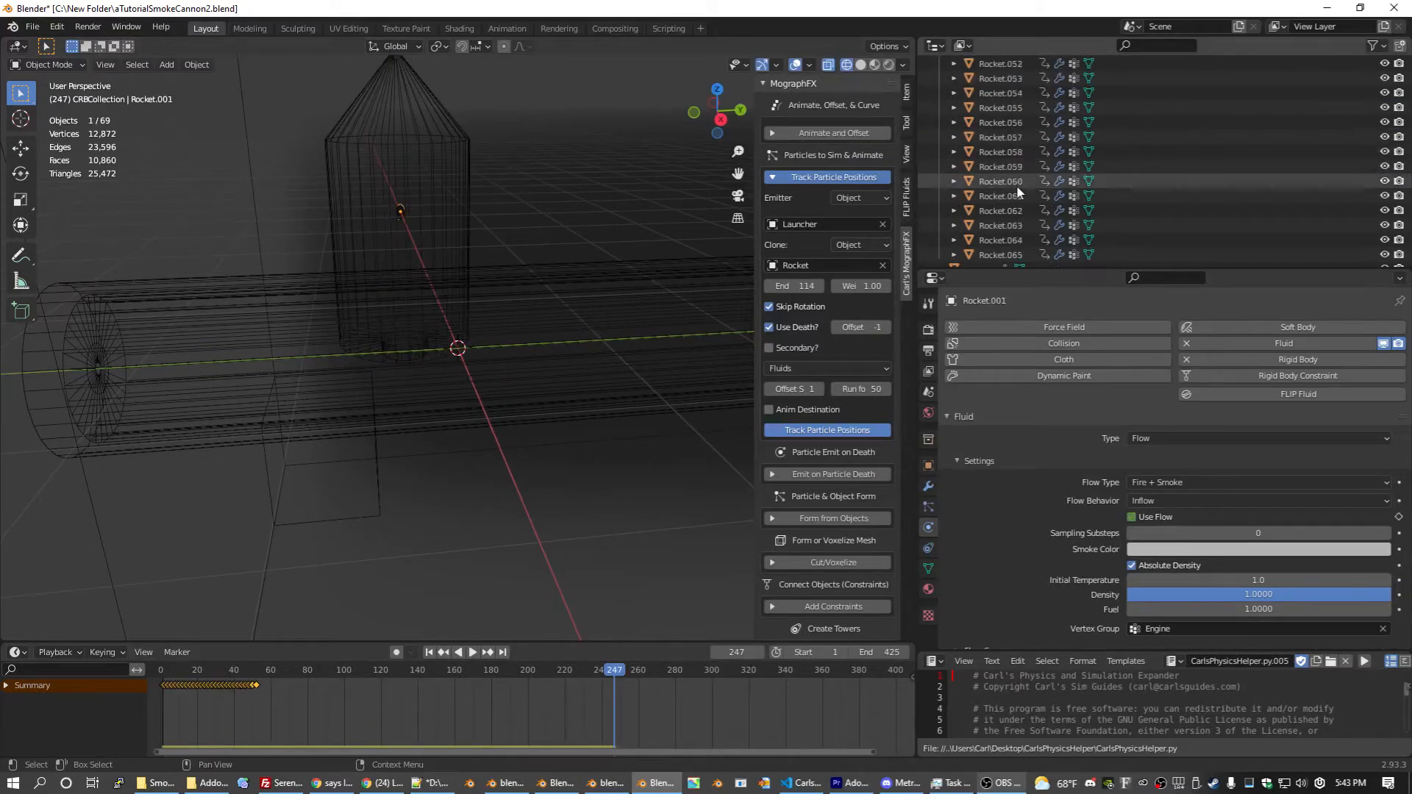
{"action": "left_click", "coordinate": [996, 206], "text": "shift"}
{"action": "key", "text": "x"}
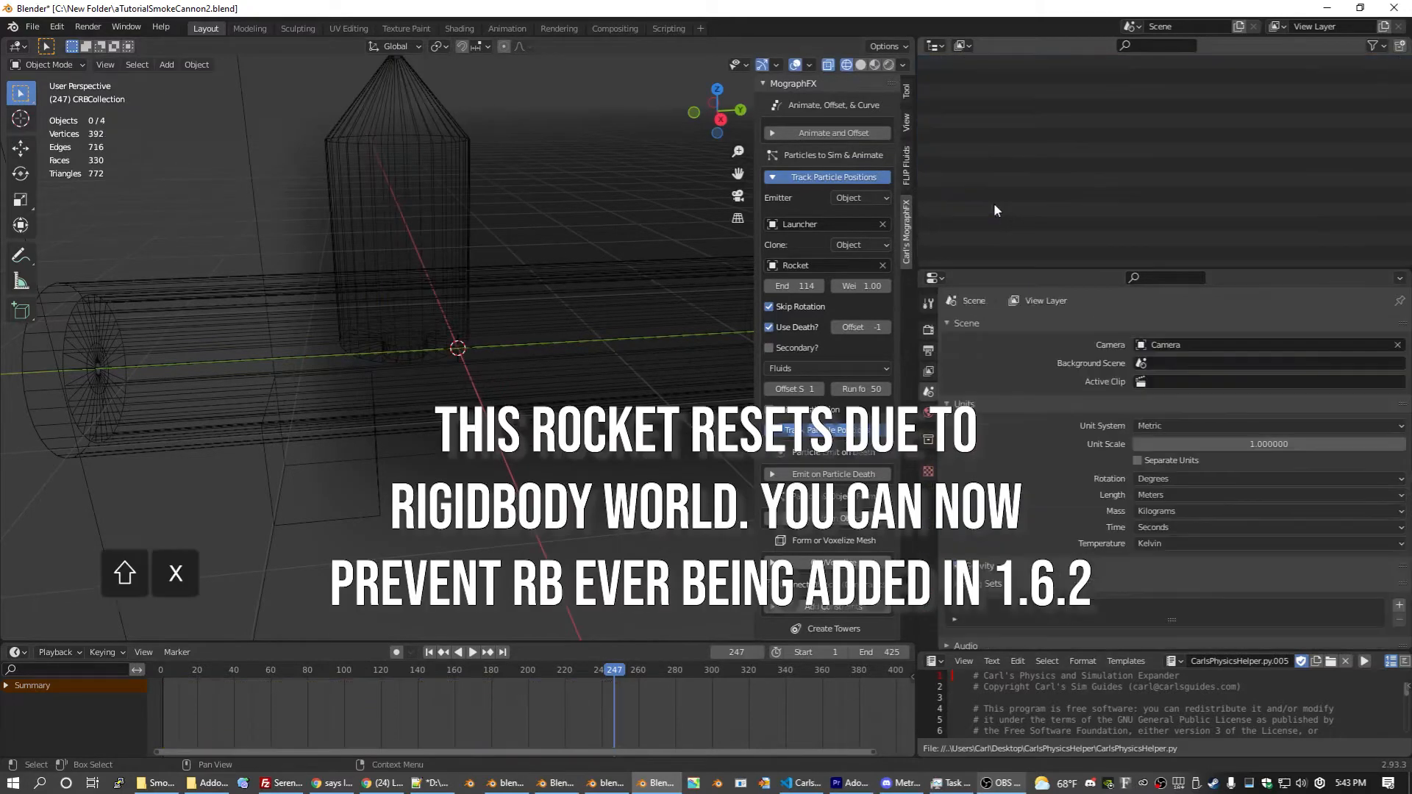
{"action": "left_click", "coordinate": [589, 259]}
{"action": "key", "text": "ctrl+s"}
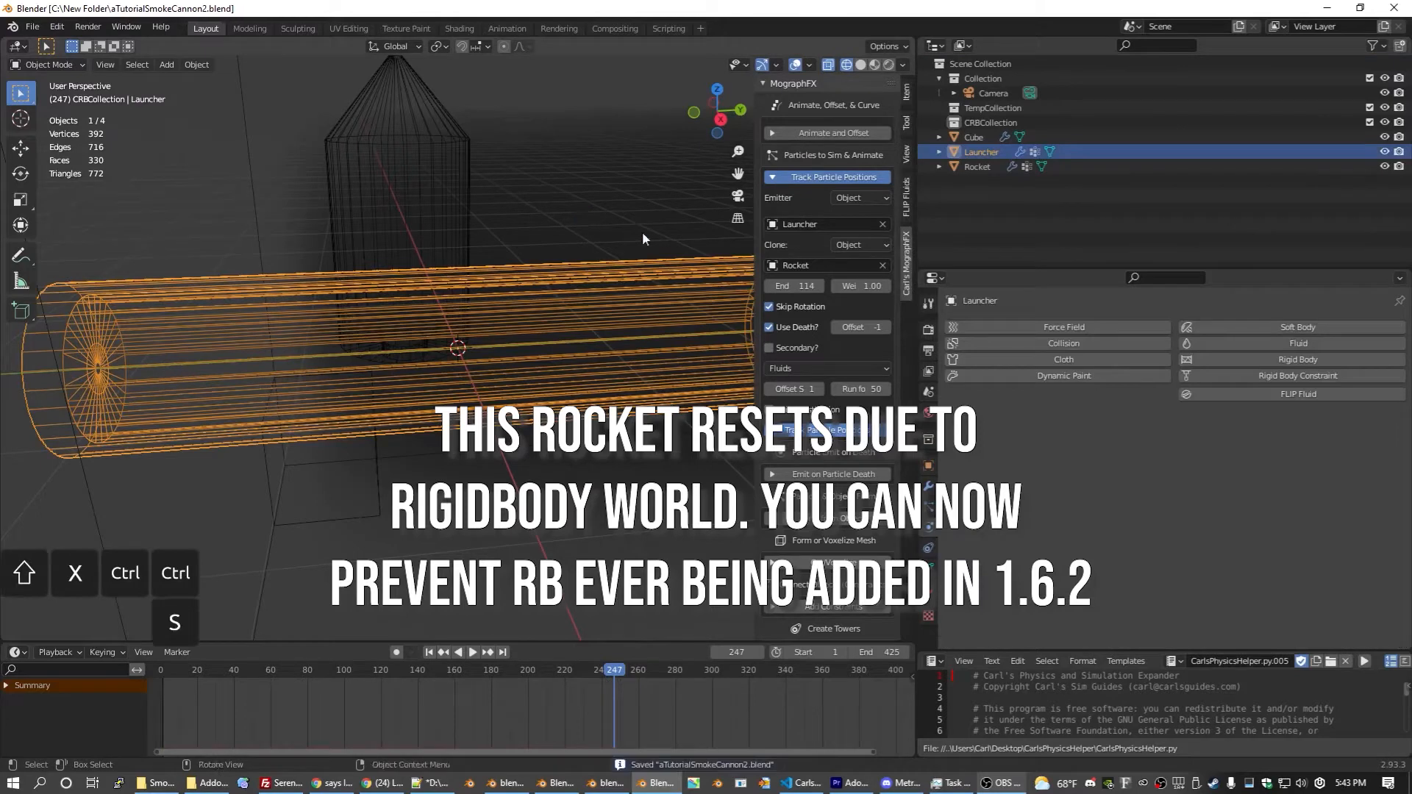
Step: Run Track Particle Positions, scrub the animation to inspect the rocket copies in the barrel, and undo the tracking
{"action": "left_click", "coordinate": [811, 430]}
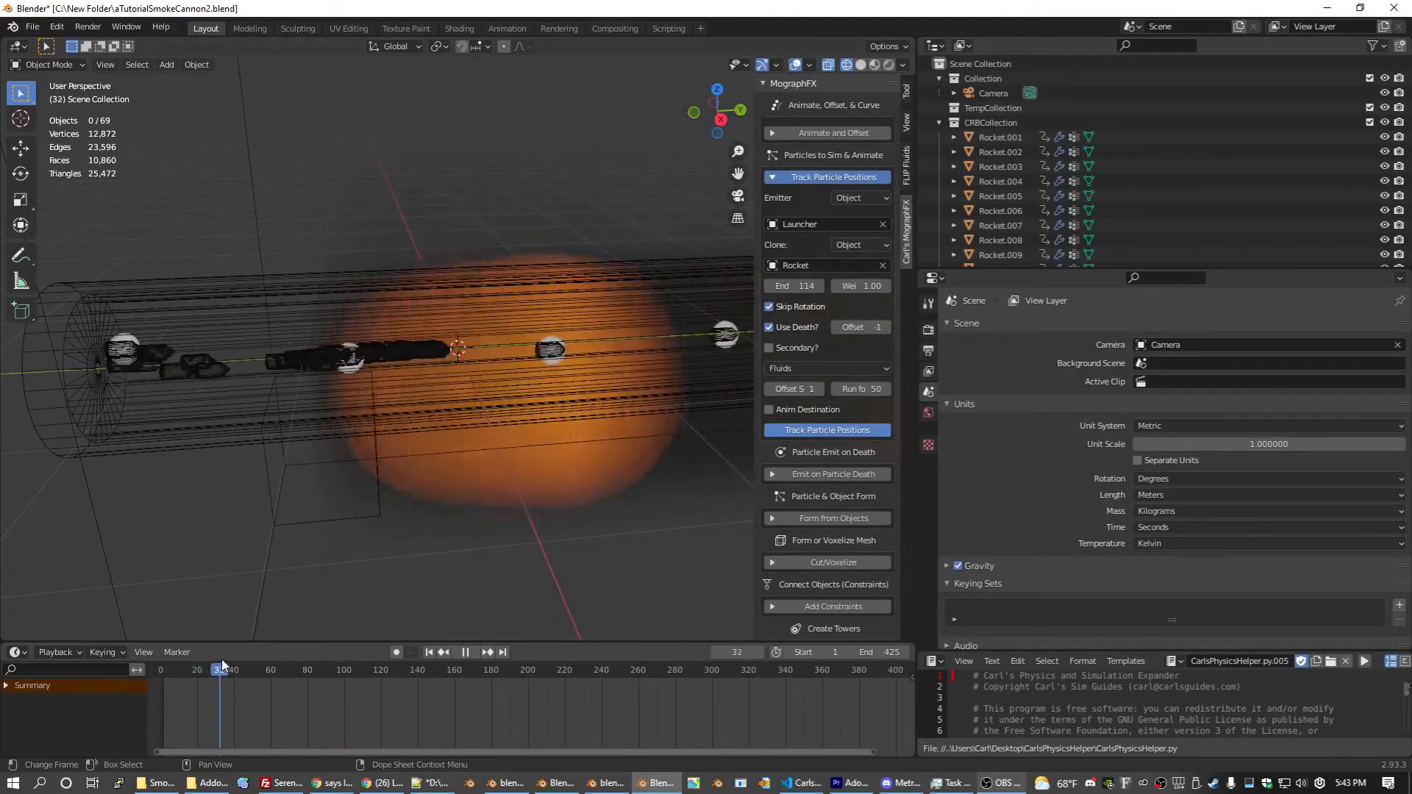
{"action": "left_click_drag", "start_coordinate": [243, 657], "coordinate": [281, 652]}
{"action": "middle_click_drag", "start_coordinate": [321, 468], "coordinate": [513, 457]}
{"action": "key", "text": "ctrl+z"}
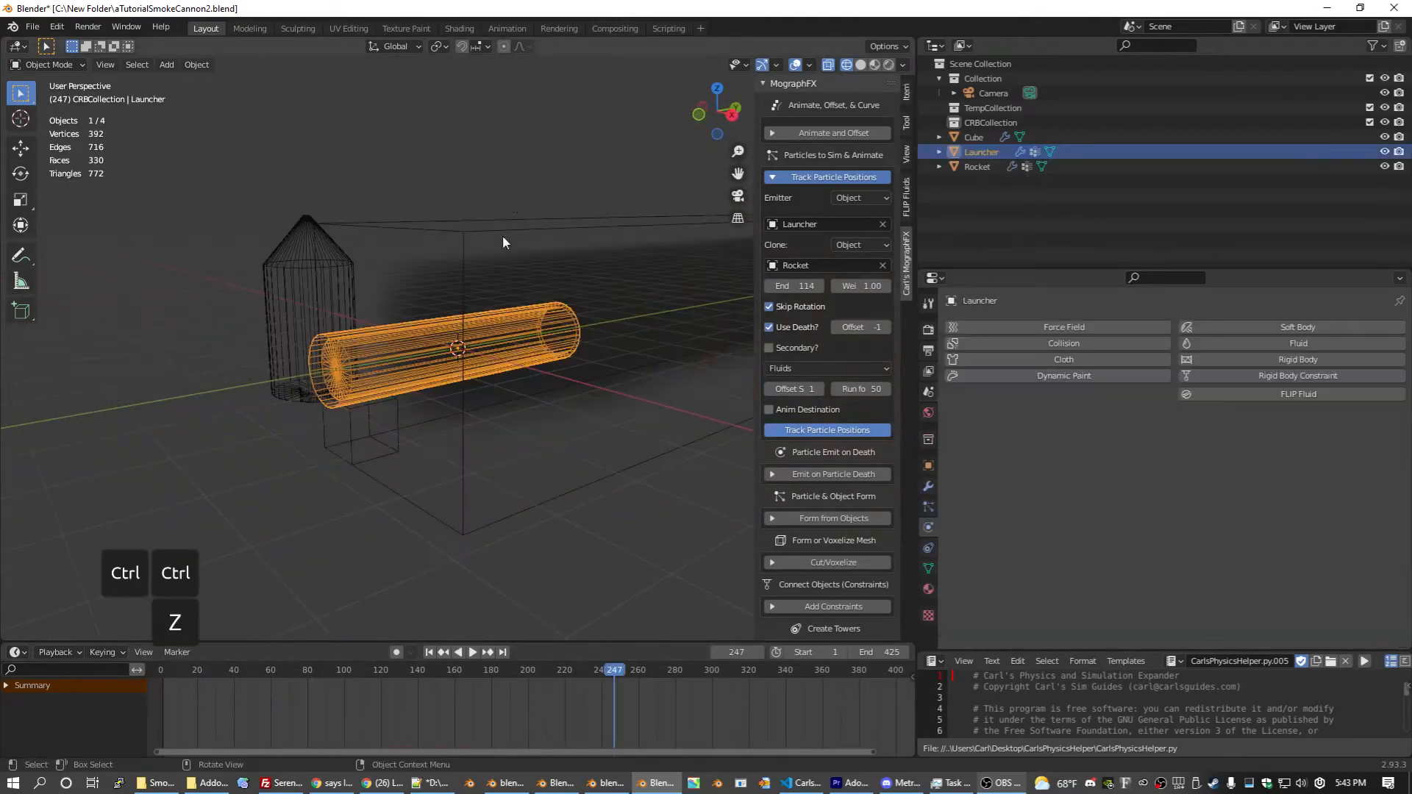
Step: Scale the source Rocket by 2 along the Z axis
{"action": "left_click", "coordinate": [320, 265]}
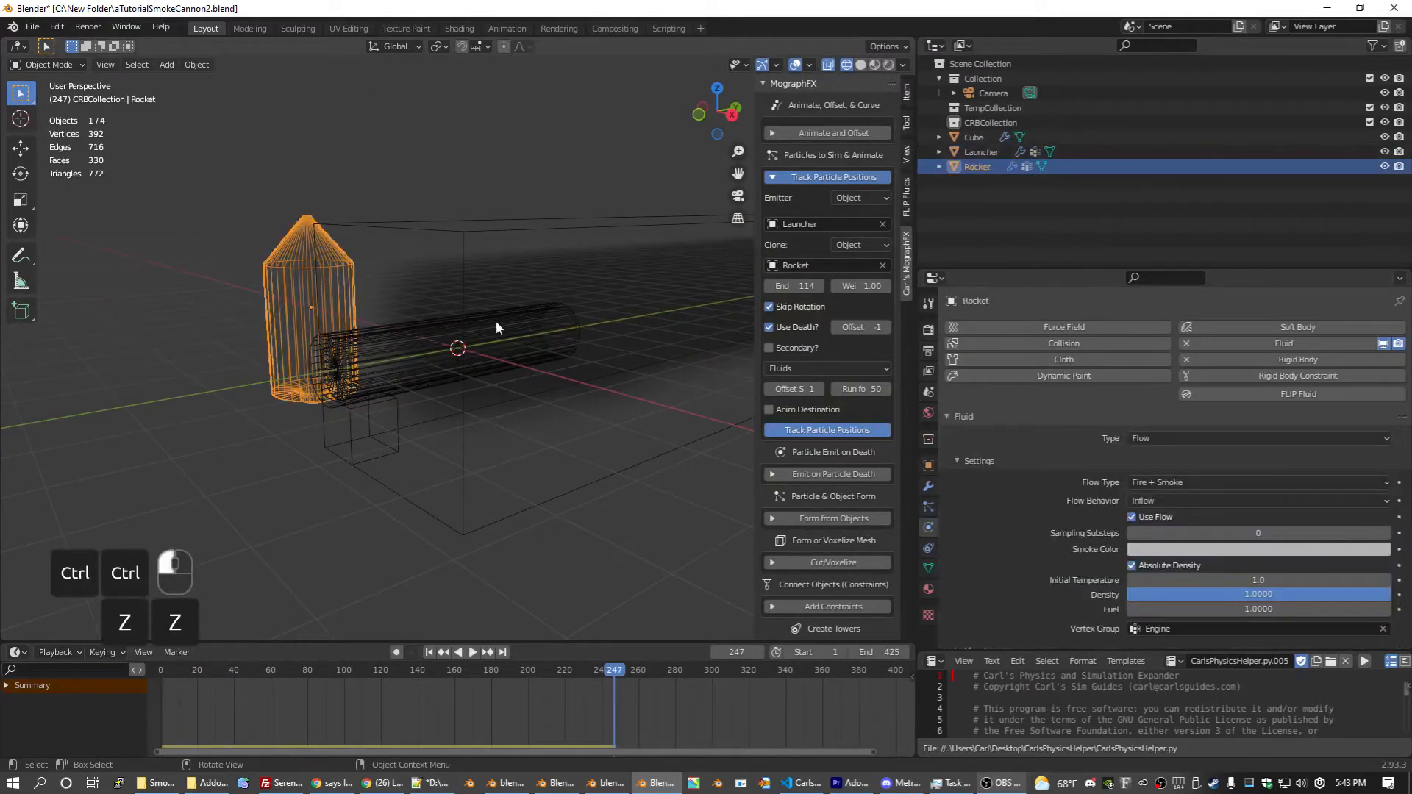
{"action": "key", "text": "s"}
{"action": "key", "text": "z"}
{"action": "key", "text": "2"}
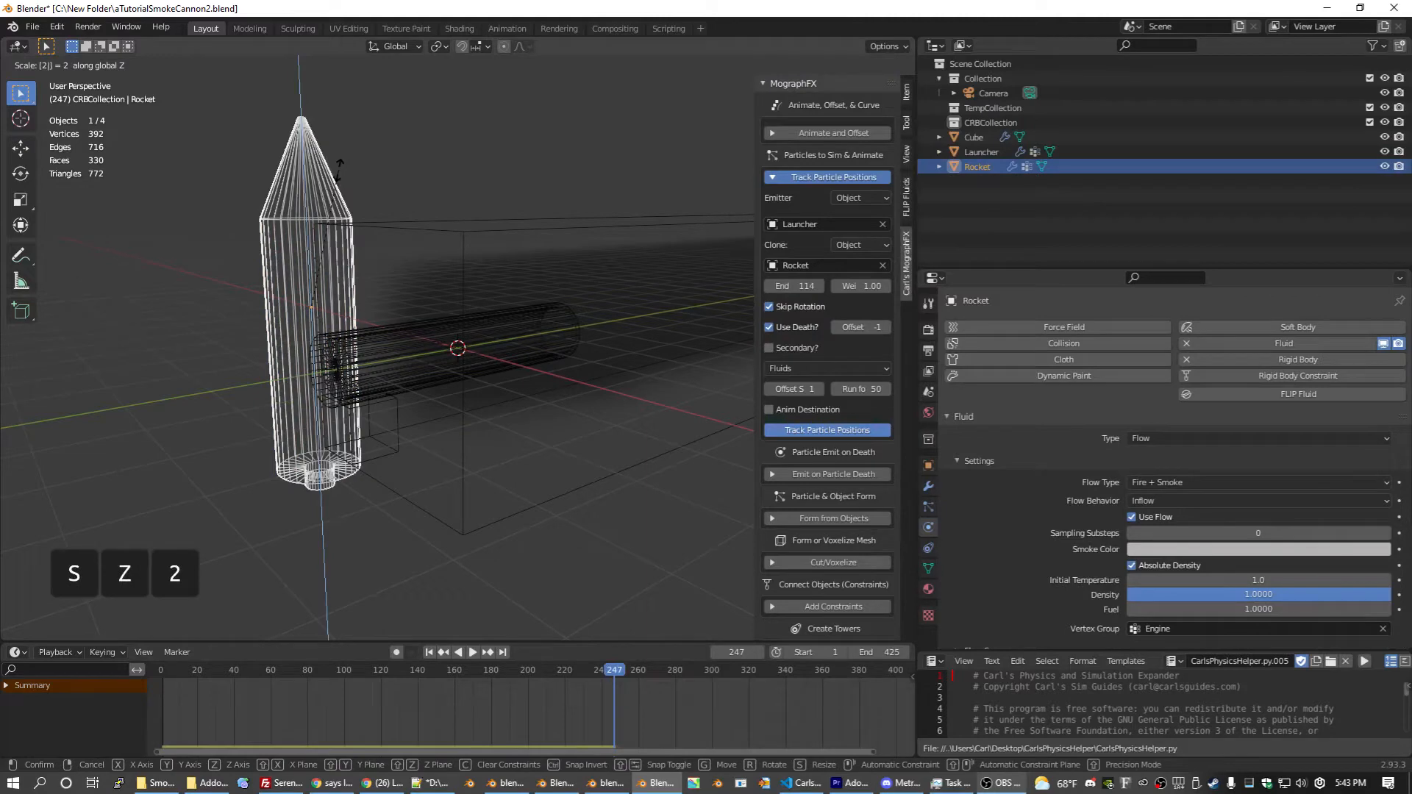
{"action": "key", "text": "Return"}
Step: Set the render scale of the Launcher's particles to 0.3 and save the file
{"action": "left_click", "coordinate": [543, 315]}
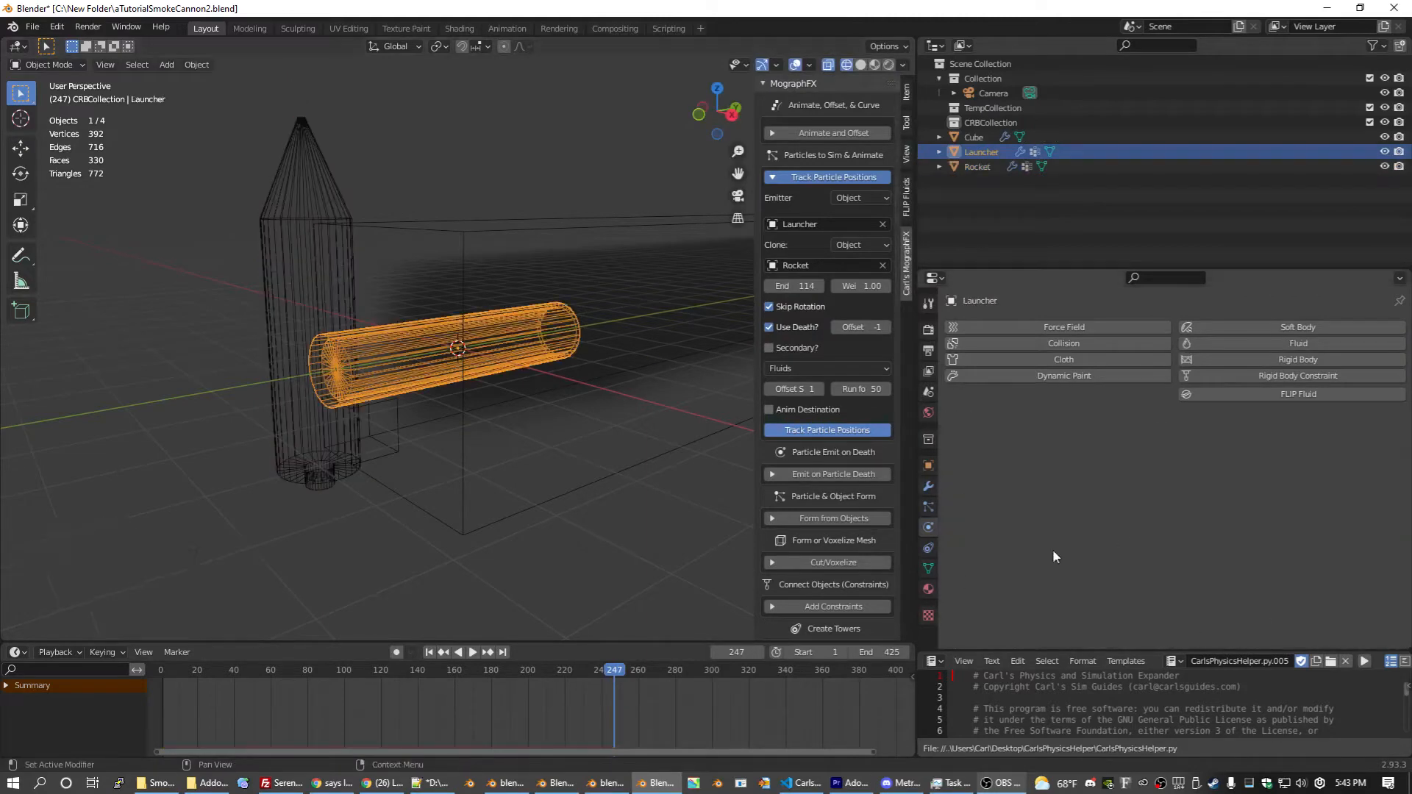
{"action": "left_click", "coordinate": [927, 507]}
{"action": "scroll", "coordinate": [999, 504], "scroll_direction": "down", "scroll_amount": 10}
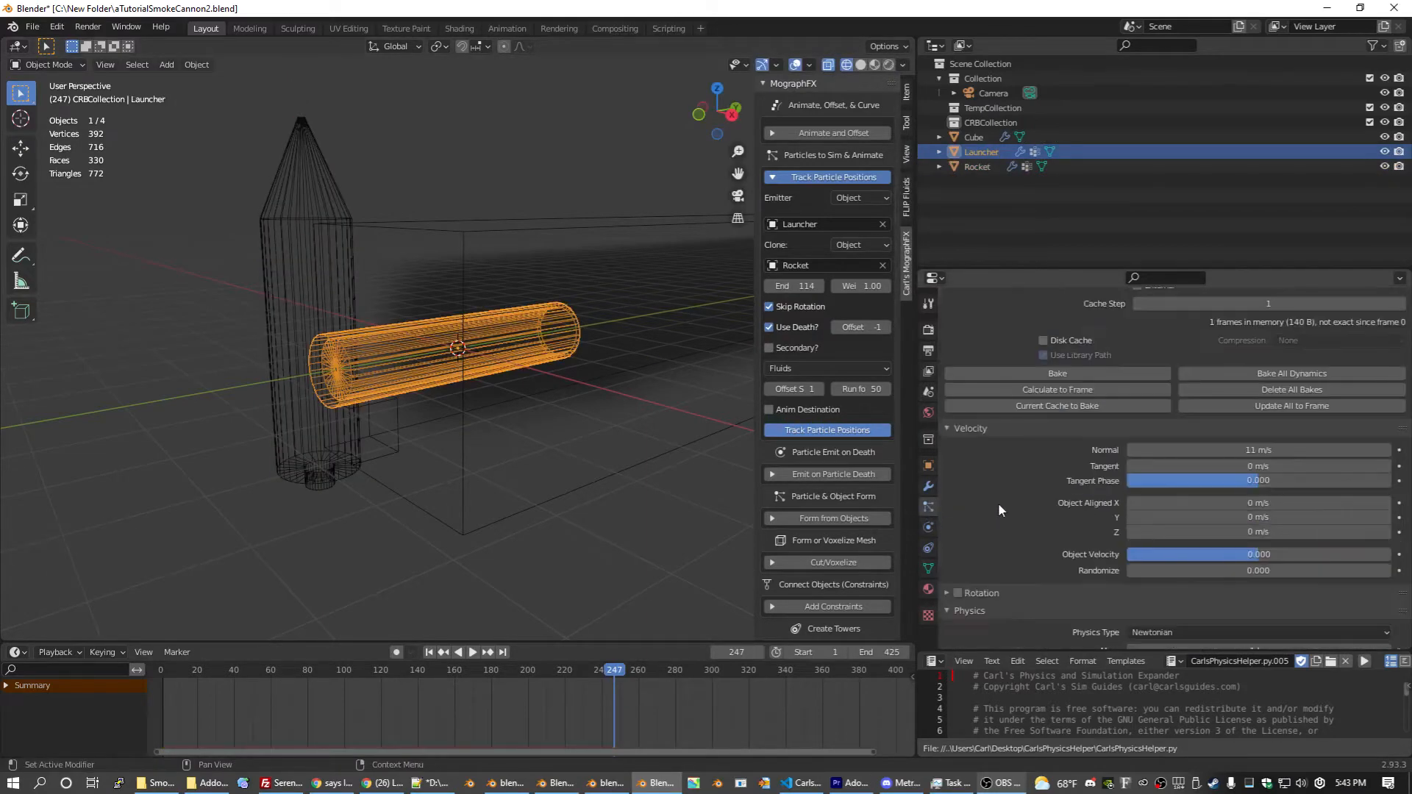
{"action": "scroll", "coordinate": [1052, 456], "scroll_direction": "down", "scroll_amount": 10}
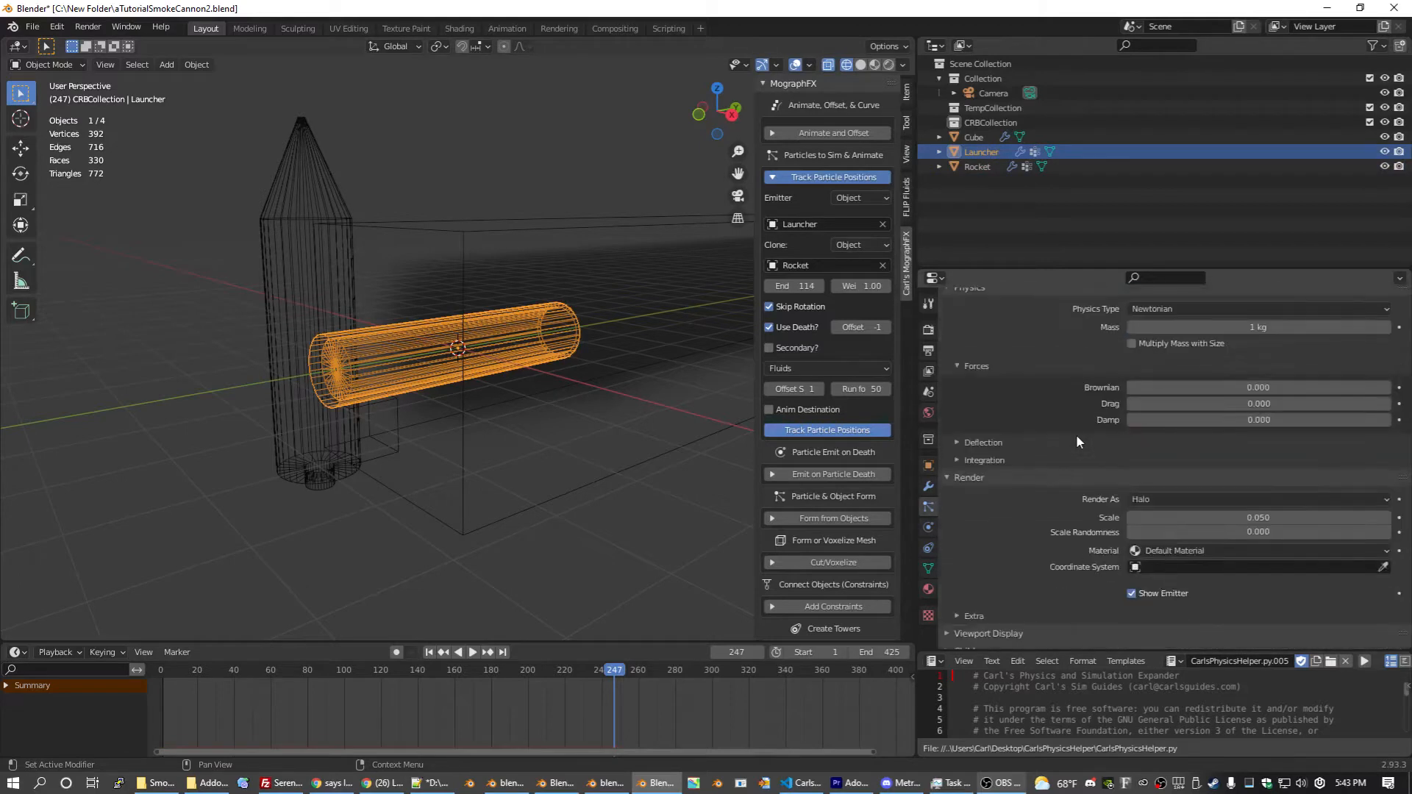
{"action": "scroll", "coordinate": [1079, 430], "scroll_direction": "up", "scroll_amount": 3}
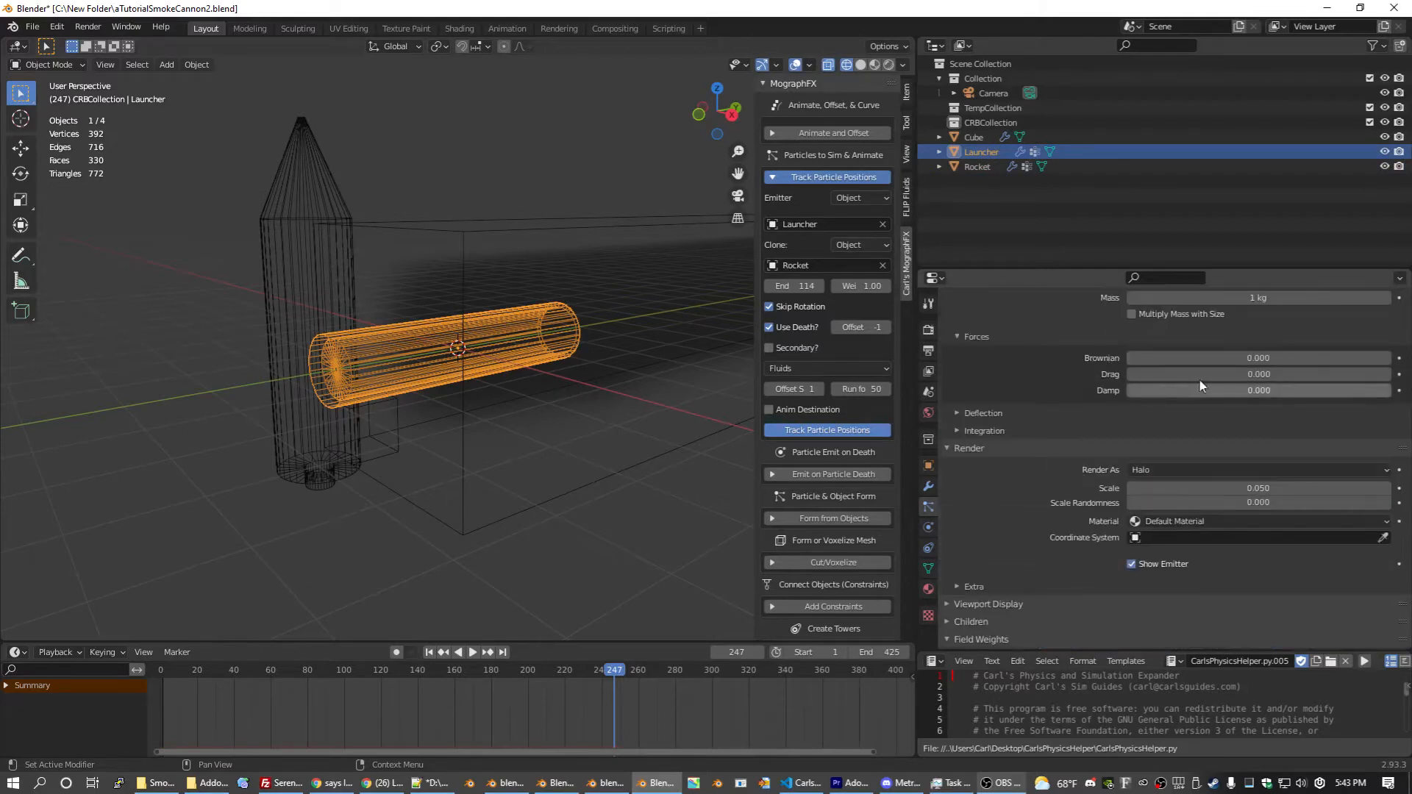
{"action": "left_click", "coordinate": [1248, 487]}
{"action": "type", "text": "0.3"}
{"action": "key", "text": "Return"}
{"action": "key", "text": "ctrl+s"}
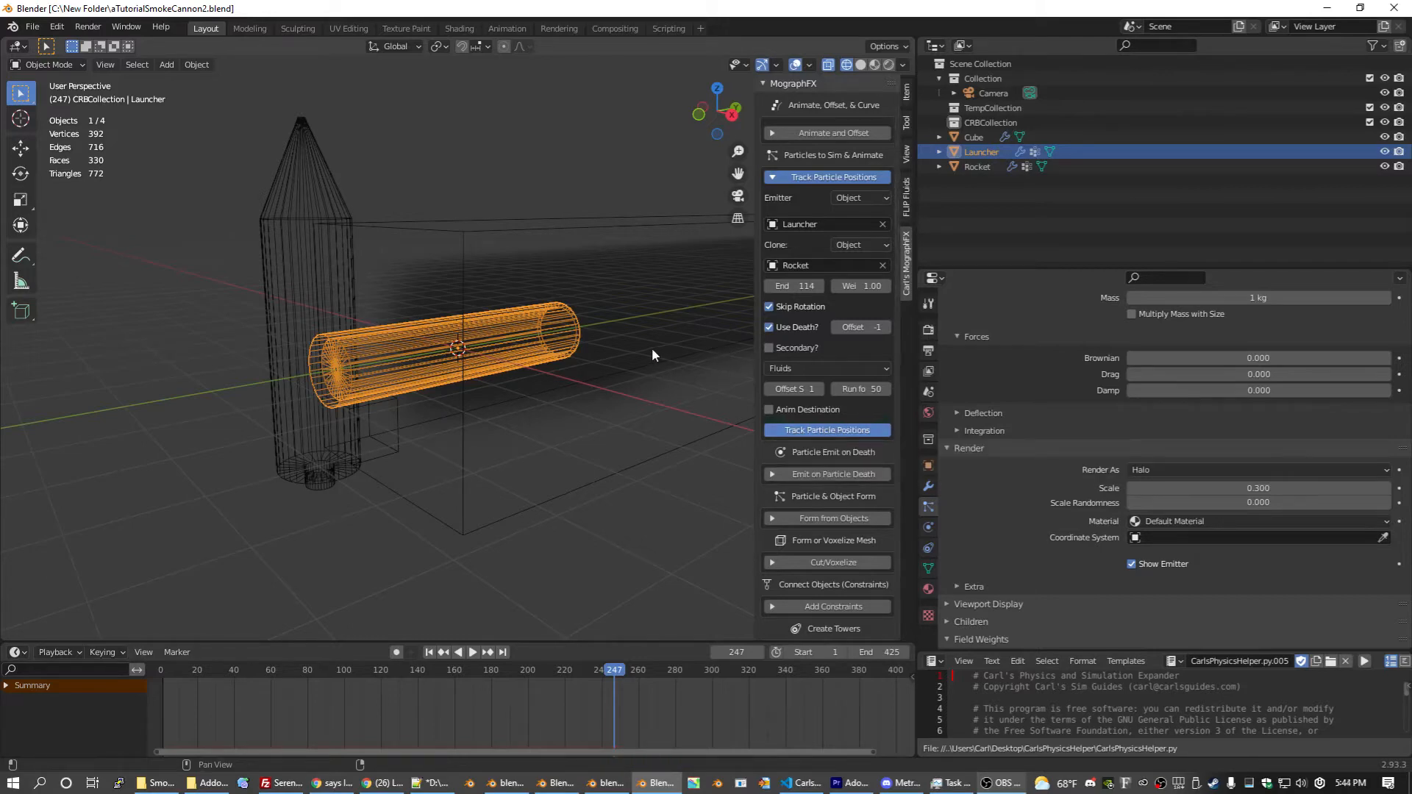
Step: Run Track Particle Positions, scrub the first frames to check the size of the rocket copies, and undo the tracking
{"action": "left_click_drag", "start_coordinate": [161, 670], "coordinate": [195, 668]}
{"action": "key", "text": "ctrl+z"}
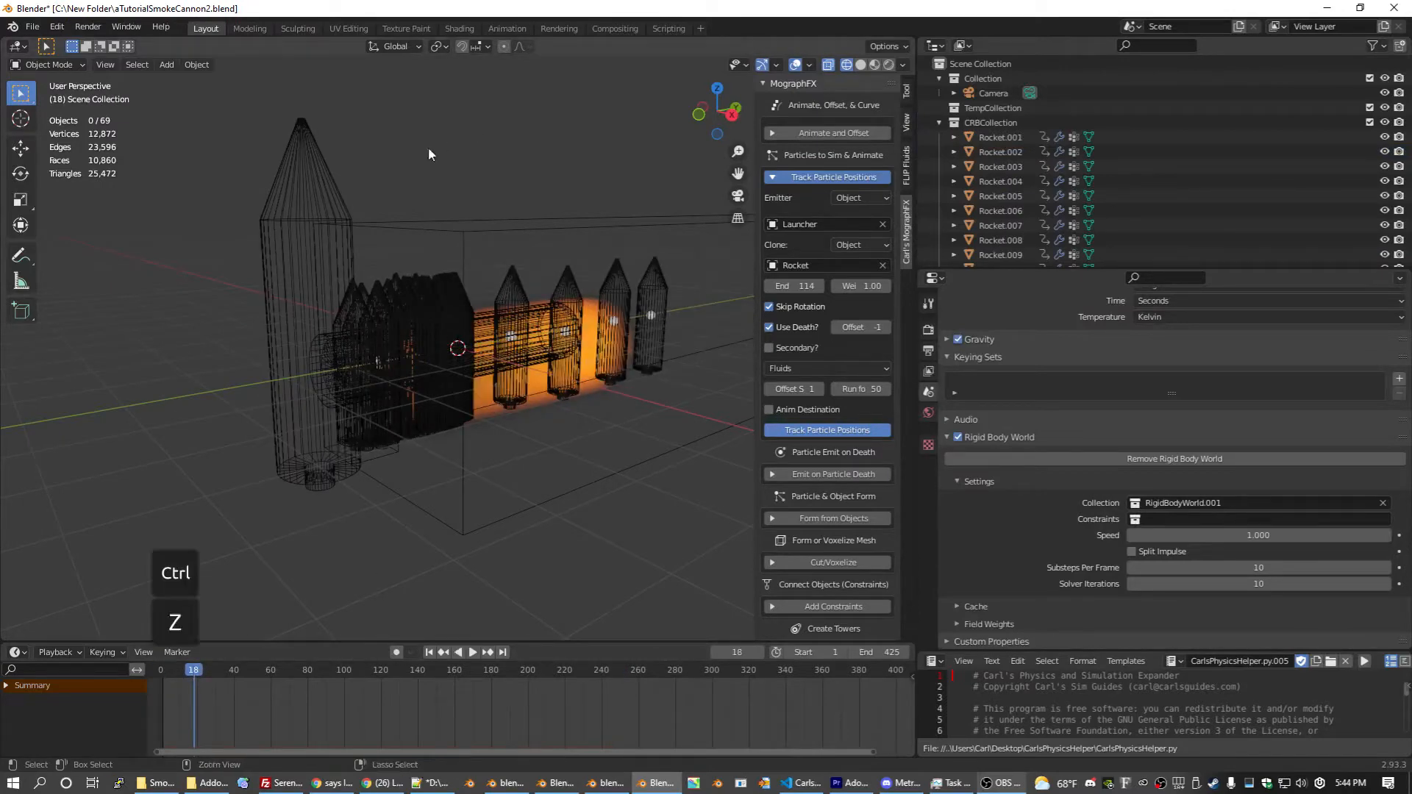
{"action": "key", "text": "ctrl+z"}
Step: Rotate the source Rocket -90° about the X axis, go to frame 0, and save the file
{"action": "left_click", "coordinate": [271, 200]}
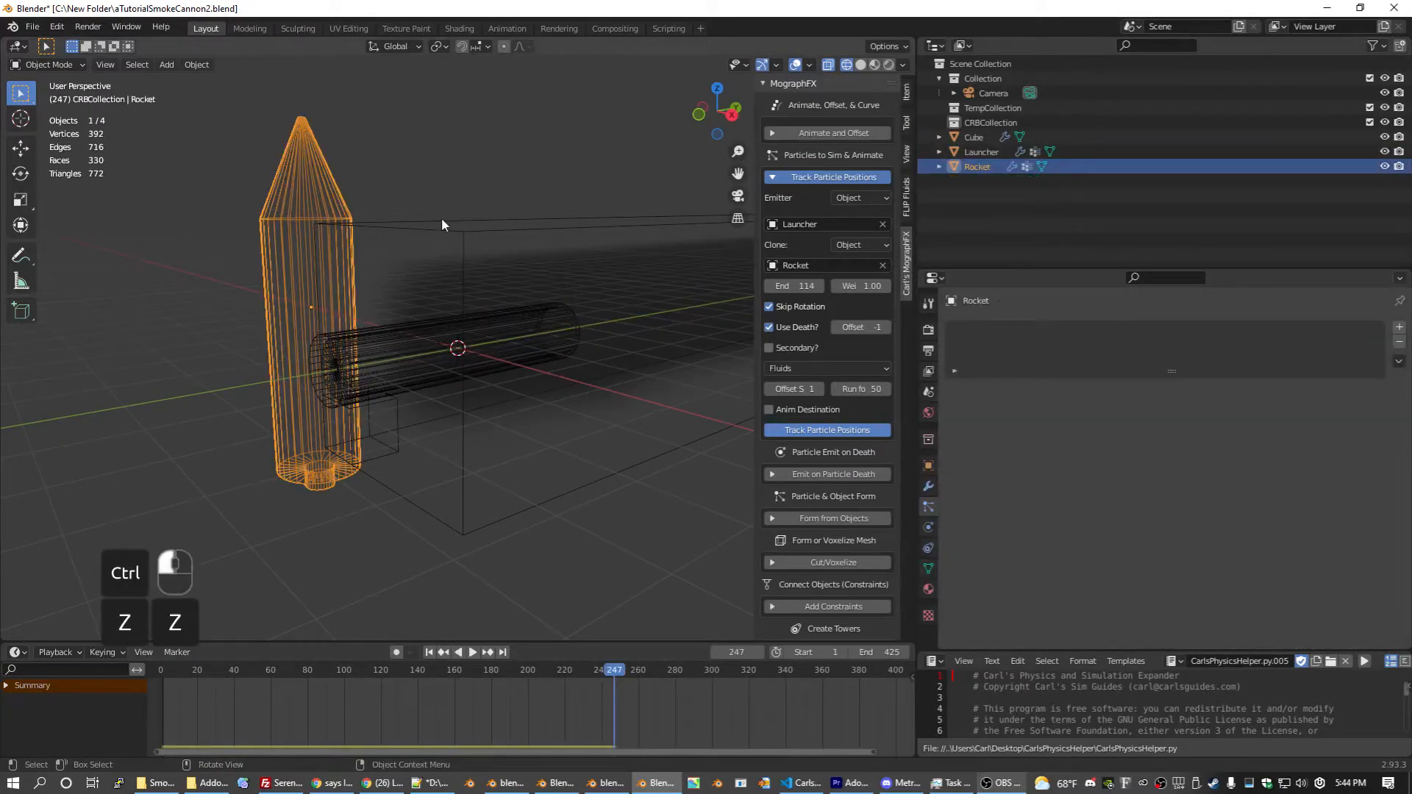
{"action": "type", "text": "rx-90"}
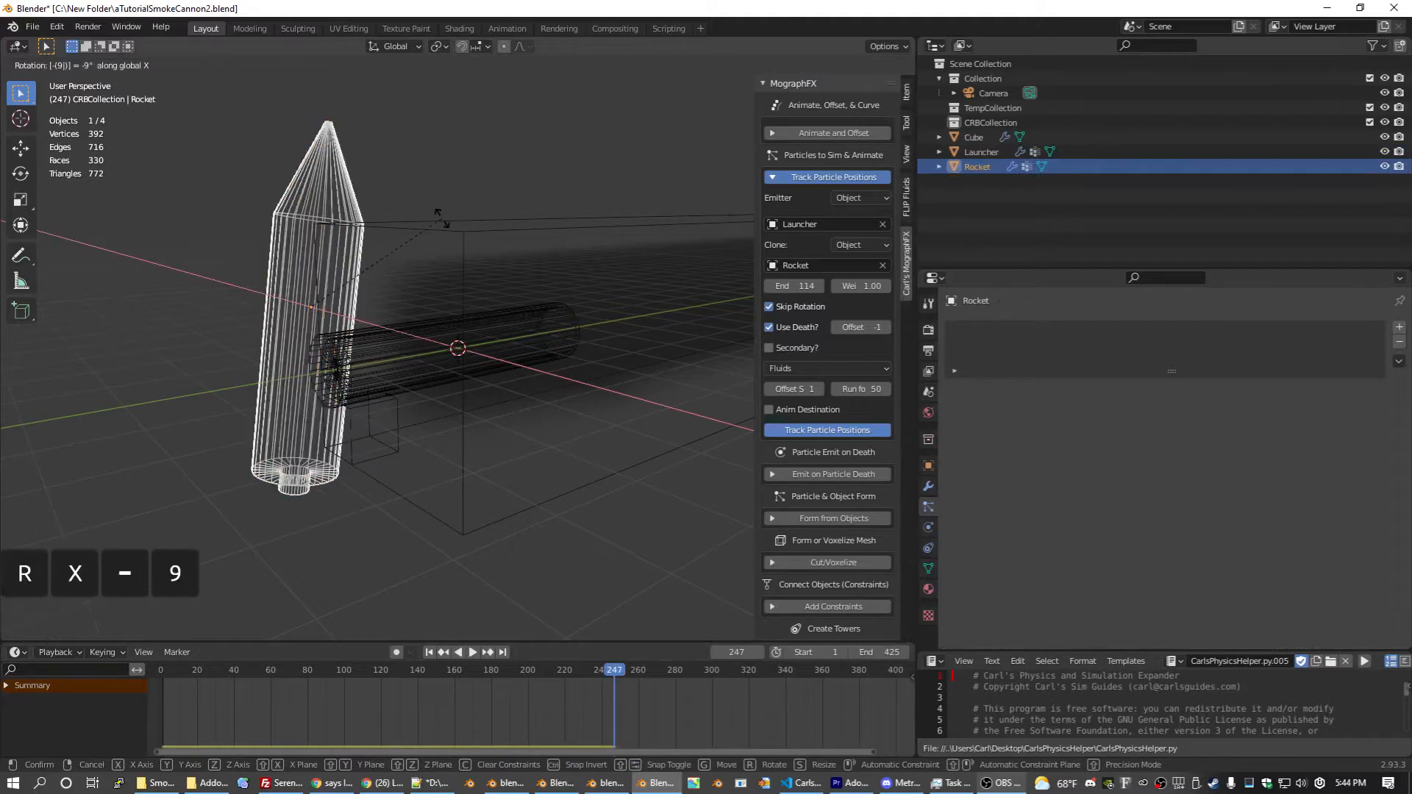
{"action": "key", "text": "Return"}
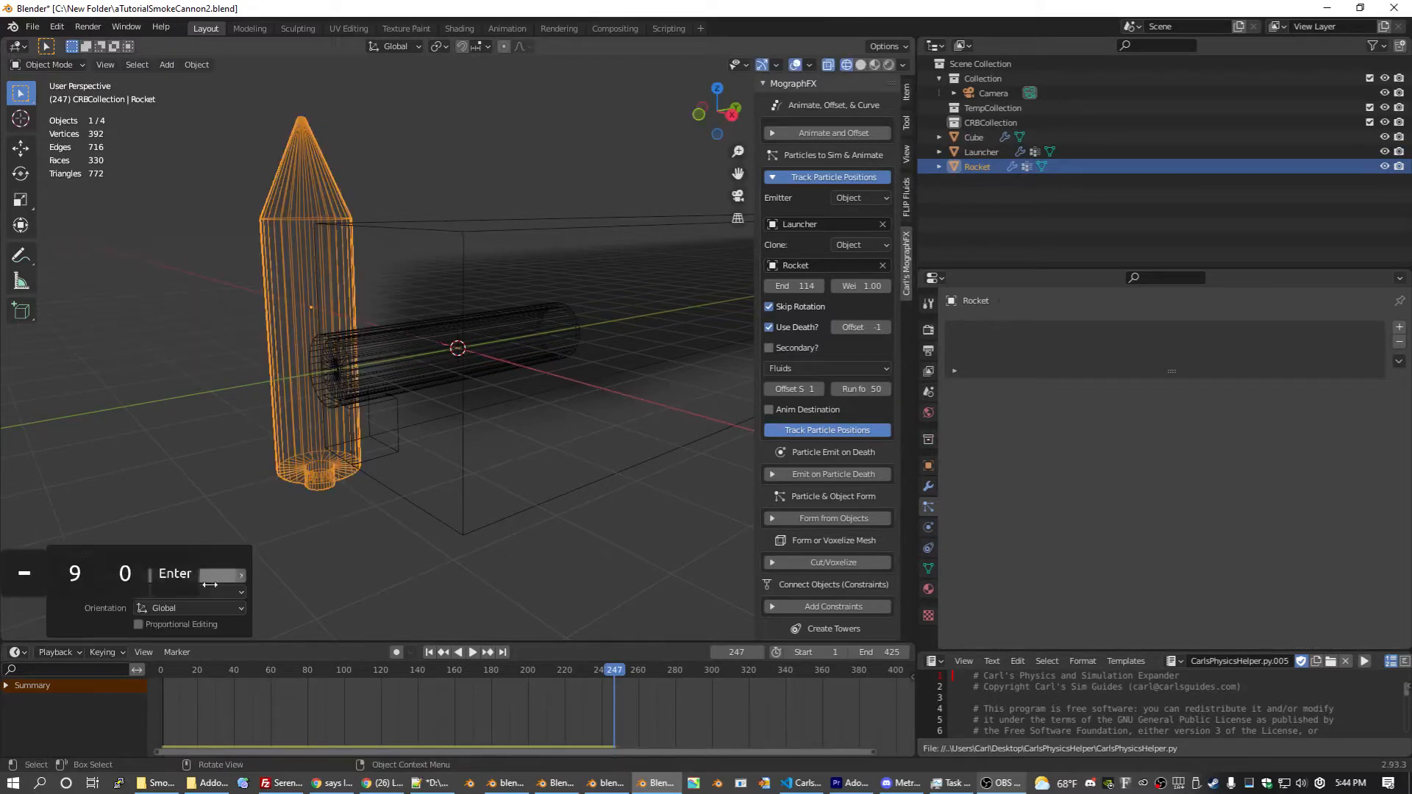
{"action": "left_click", "coordinate": [158, 676]}
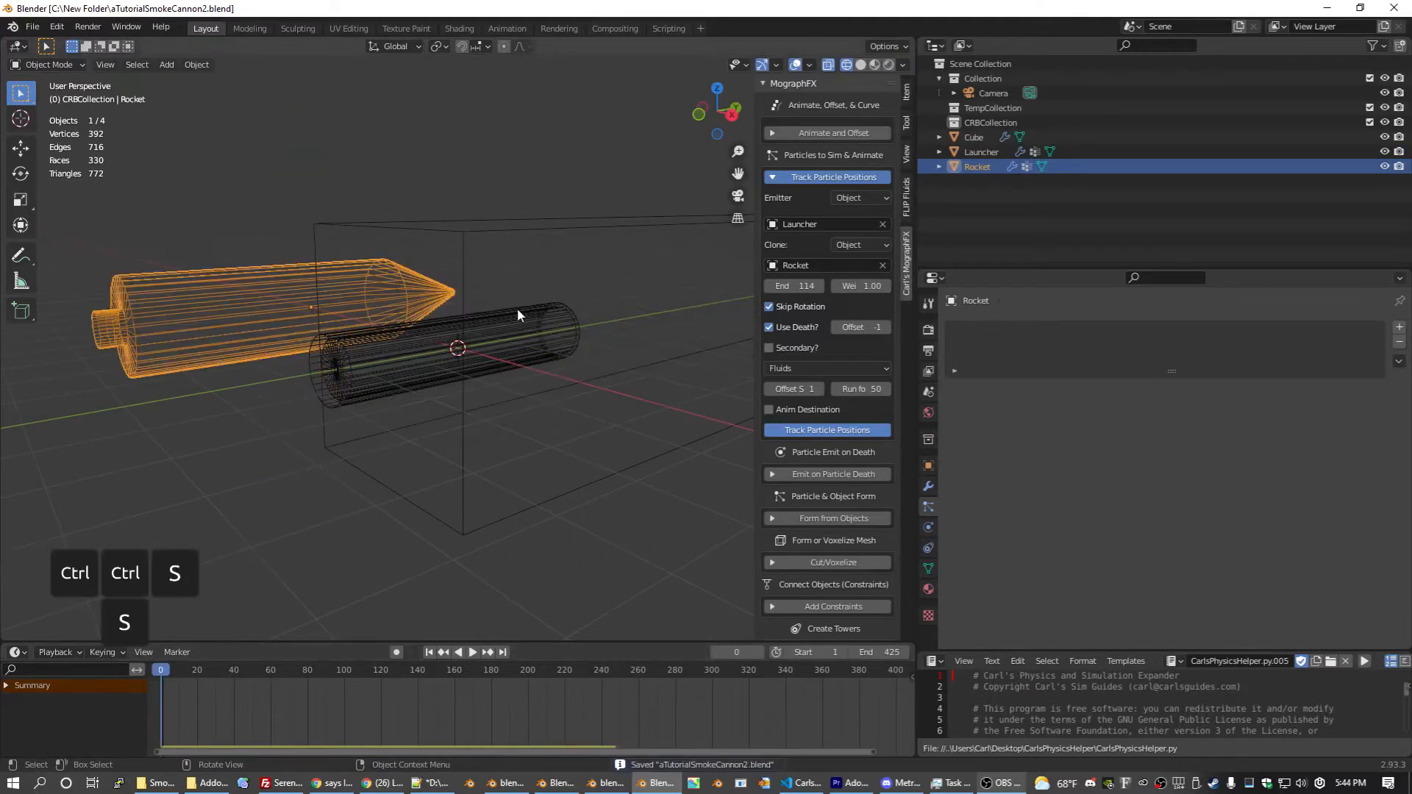
Step: Compare the Rocket with the Launcher from the side and review the Launcher's particle emission, cache and velocity settings
{"action": "left_click", "coordinate": [518, 310]}
{"action": "middle_click_drag", "start_coordinate": [642, 238], "coordinate": [559, 257]}
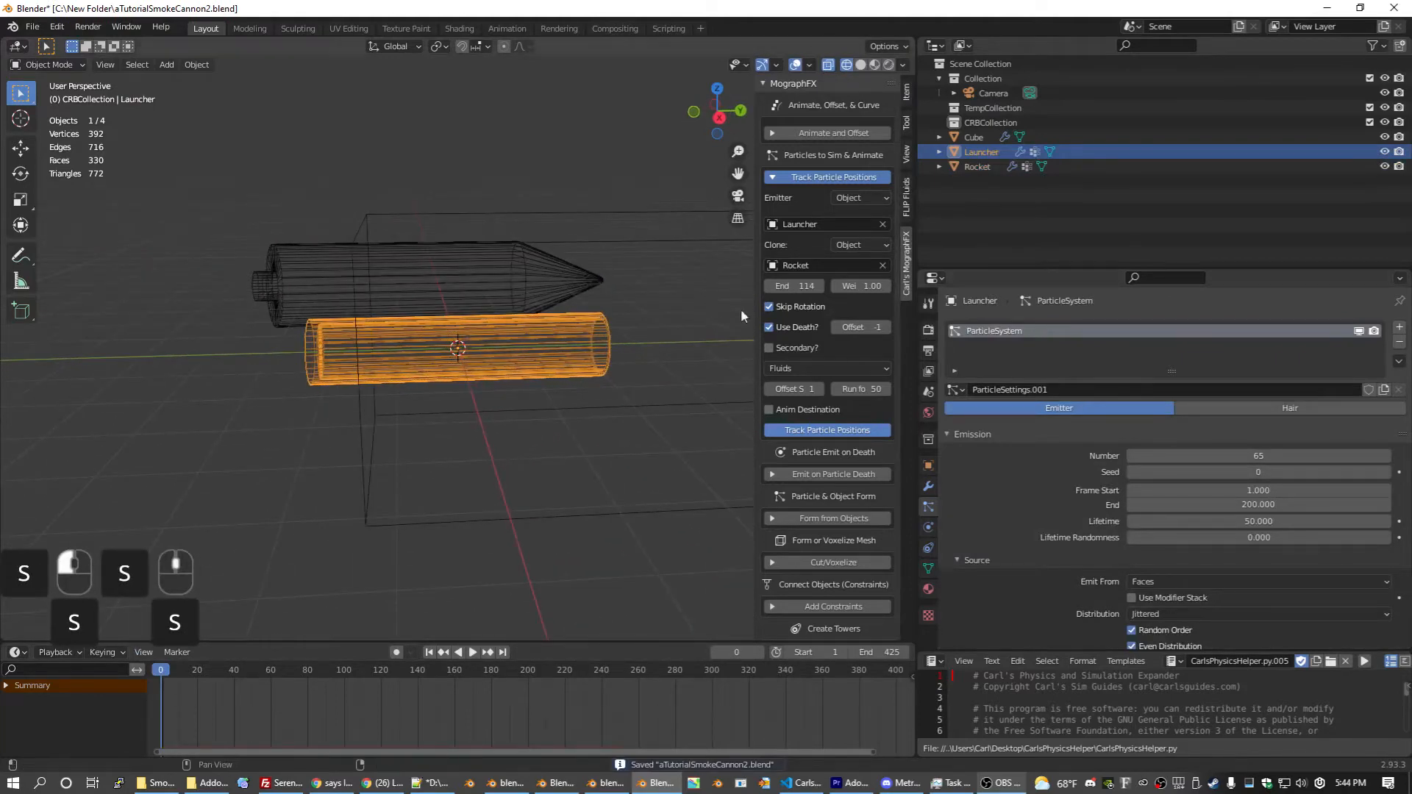
{"action": "left_click", "coordinate": [550, 251]}
{"action": "left_click", "coordinate": [545, 328]}
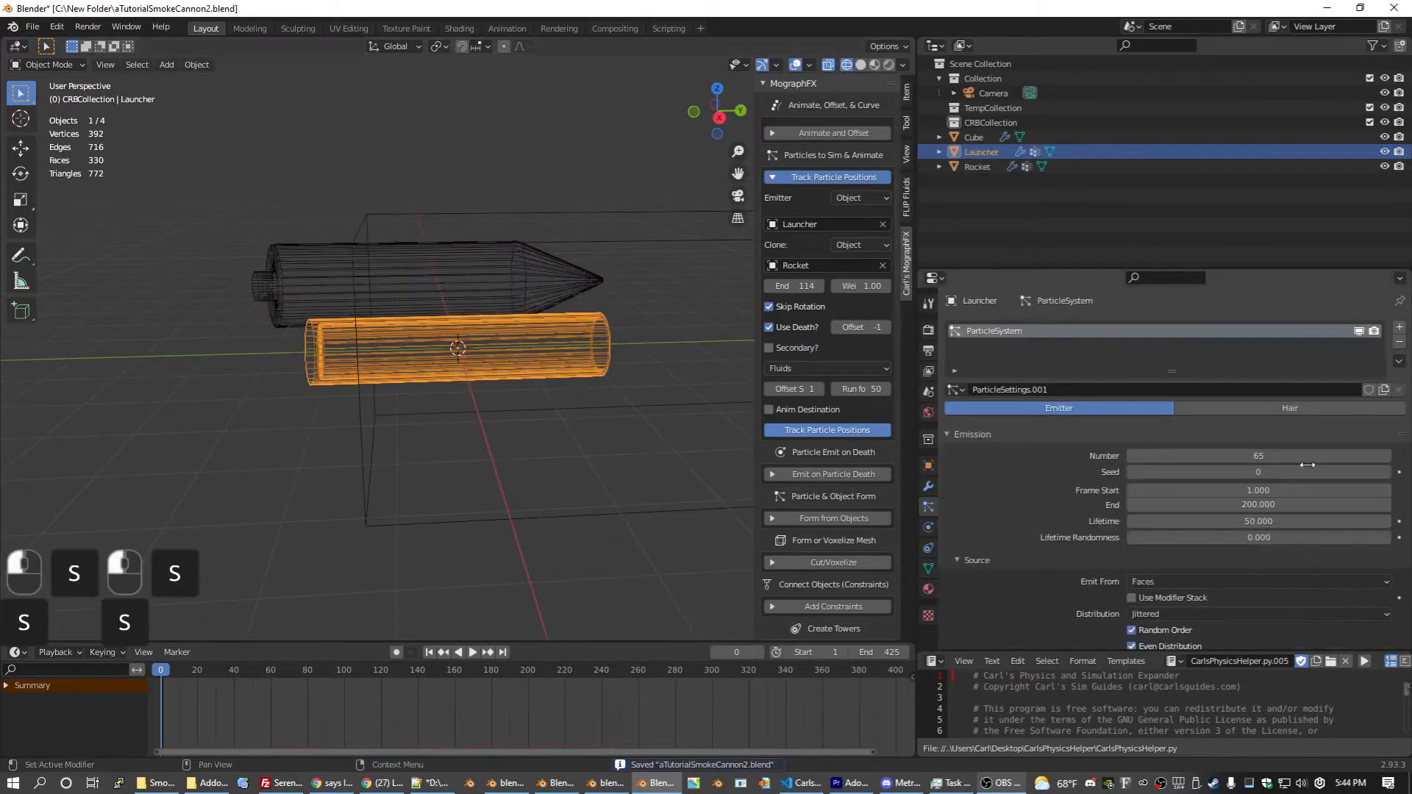
{"action": "scroll", "coordinate": [979, 465], "scroll_direction": "down", "scroll_amount": 8}
{"action": "scroll", "coordinate": [982, 464], "scroll_direction": "down", "scroll_amount": 2}
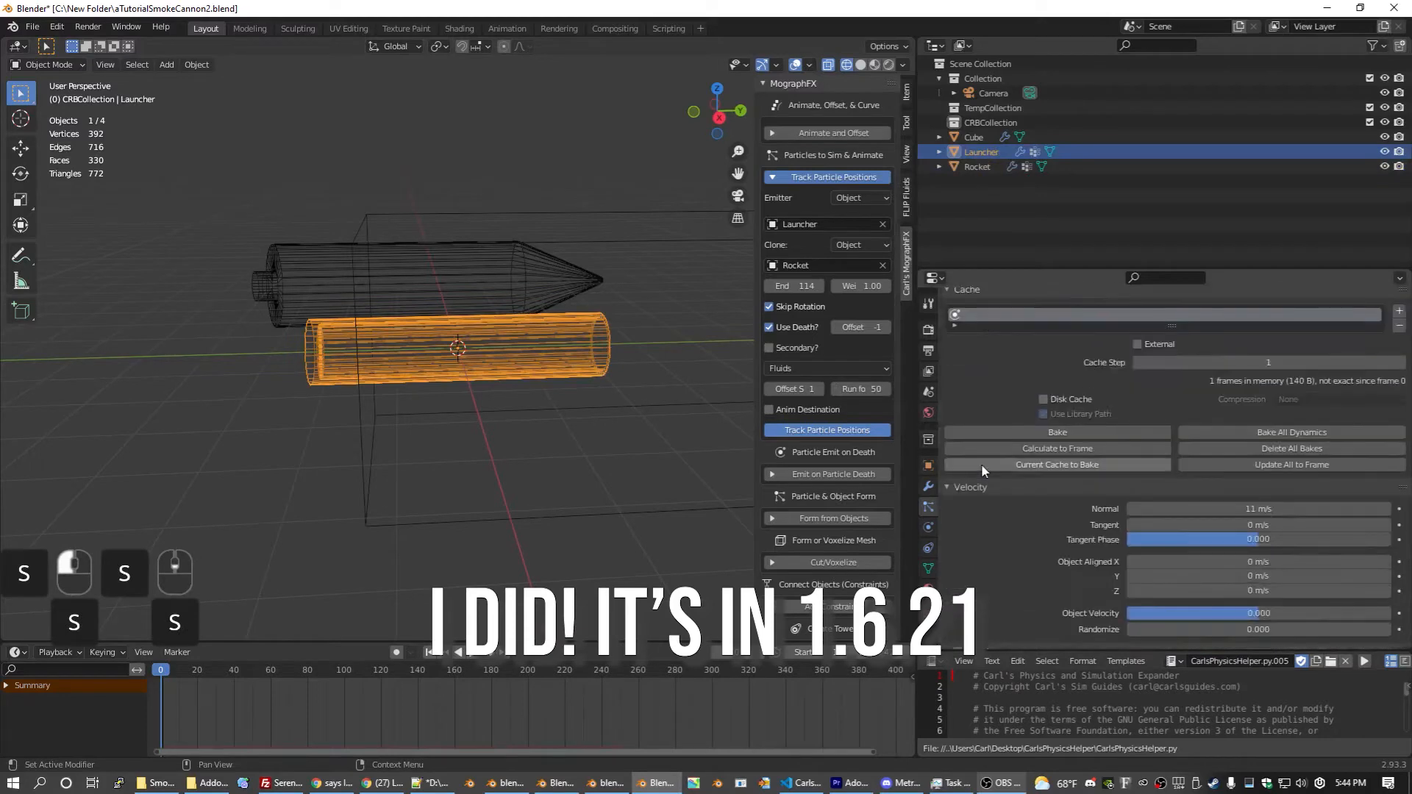
Step: Move the source Rocket along the Y axis clear of the Launcher and run Track Particle Positions
{"action": "middle_click_drag", "start_coordinate": [515, 309], "coordinate": [442, 295]}
{"action": "left_click", "coordinate": [400, 239]}
{"action": "key", "text": "g"}
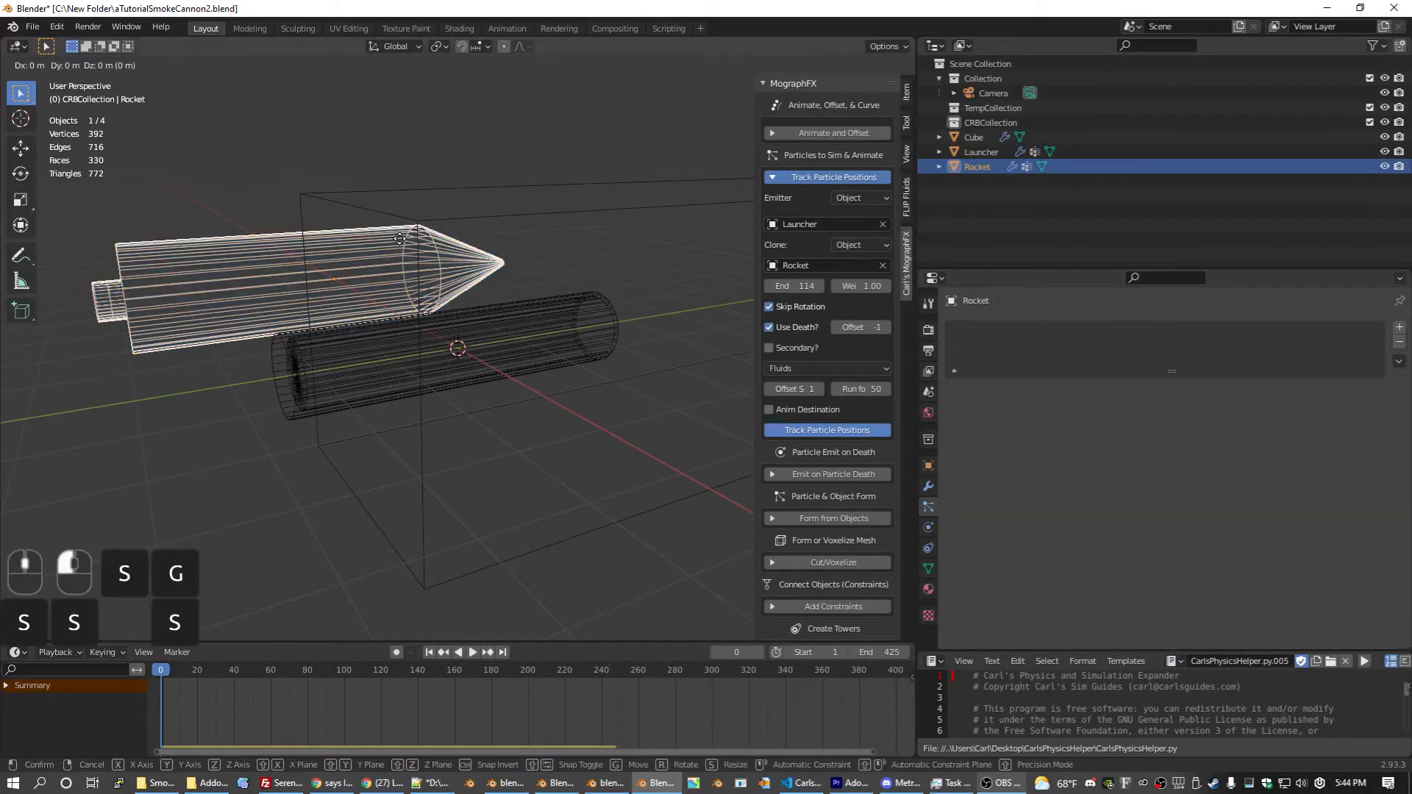
{"action": "key", "text": "y"}
{"action": "left_click", "coordinate": [900, 354]}
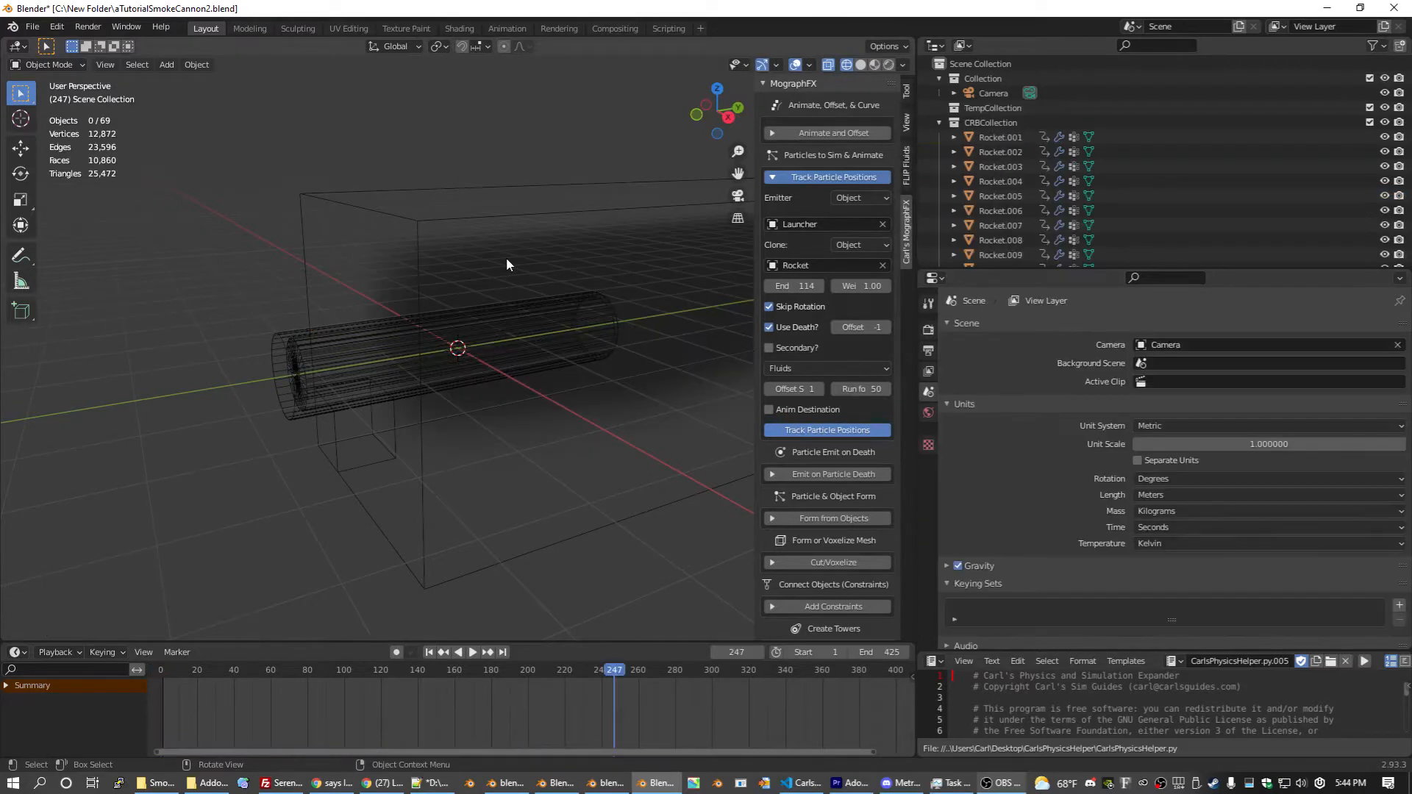
Step: Play the animation from the start and scrub to frame 42 to examine the rocket copies firing from the barrel
{"action": "left_click", "coordinate": [164, 669]}
{"action": "key", "text": "space"}
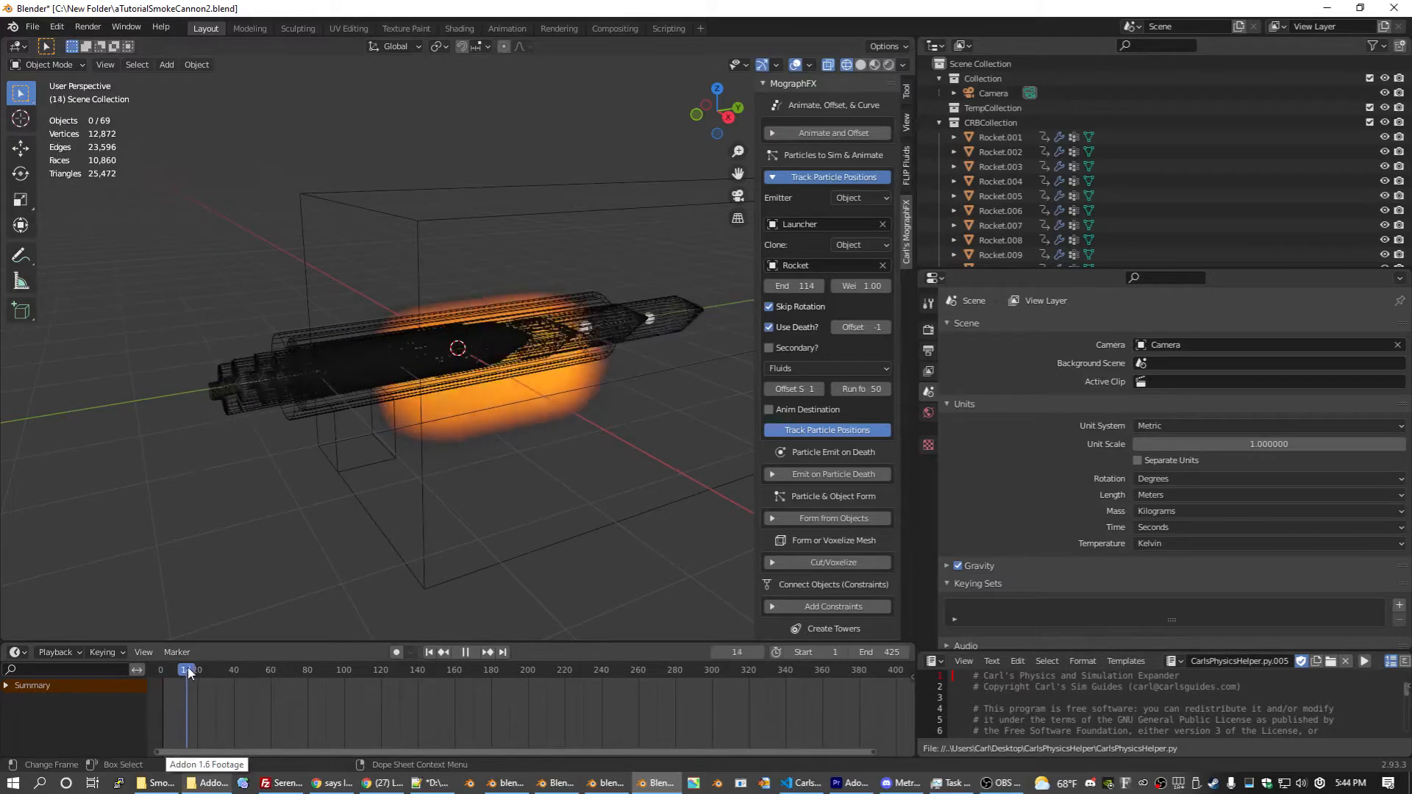
{"action": "left_click_drag", "start_coordinate": [189, 669], "coordinate": [232, 660]}
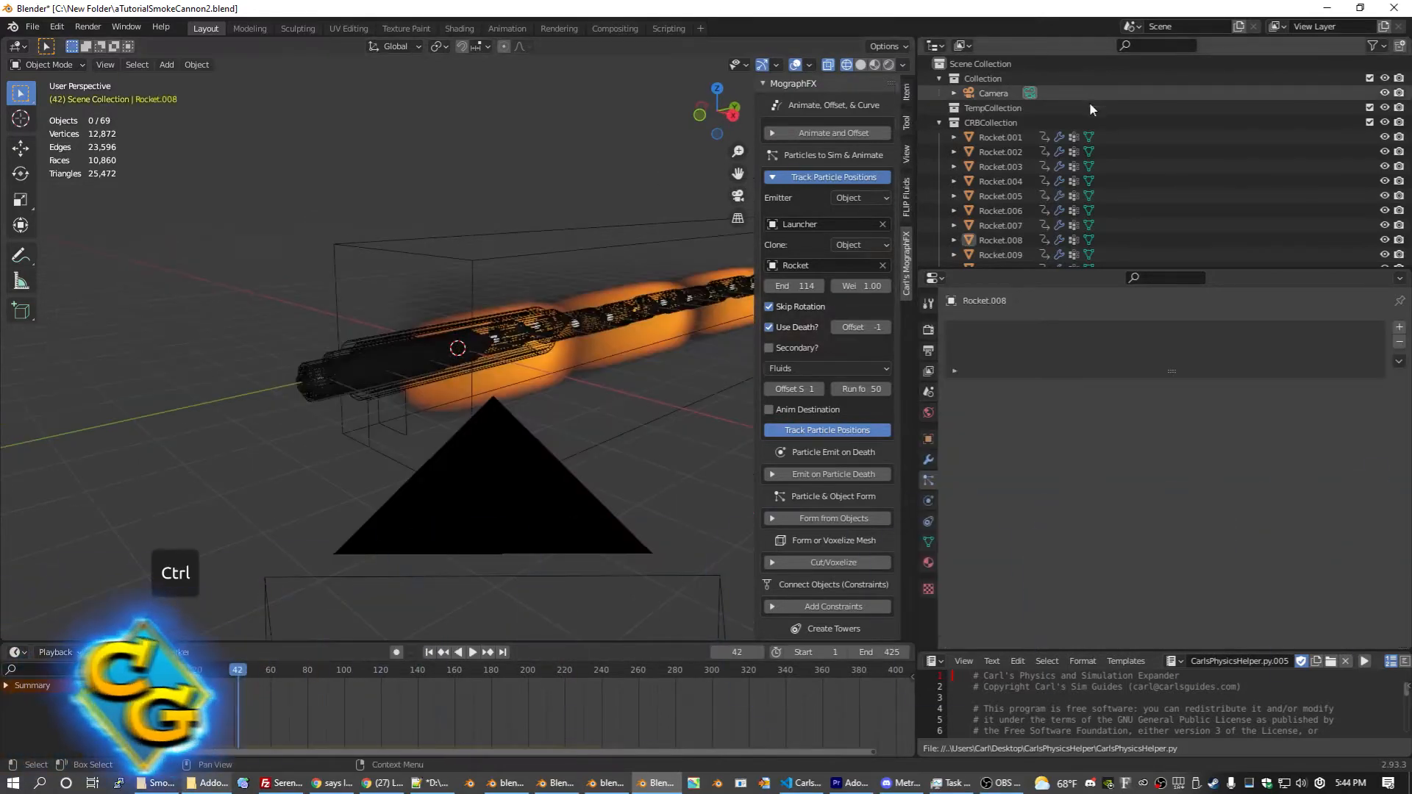
{"action": "left_click", "coordinate": [1030, 137]}
{"action": "scroll", "coordinate": [1029, 192], "scroll_direction": "down", "scroll_amount": 10}
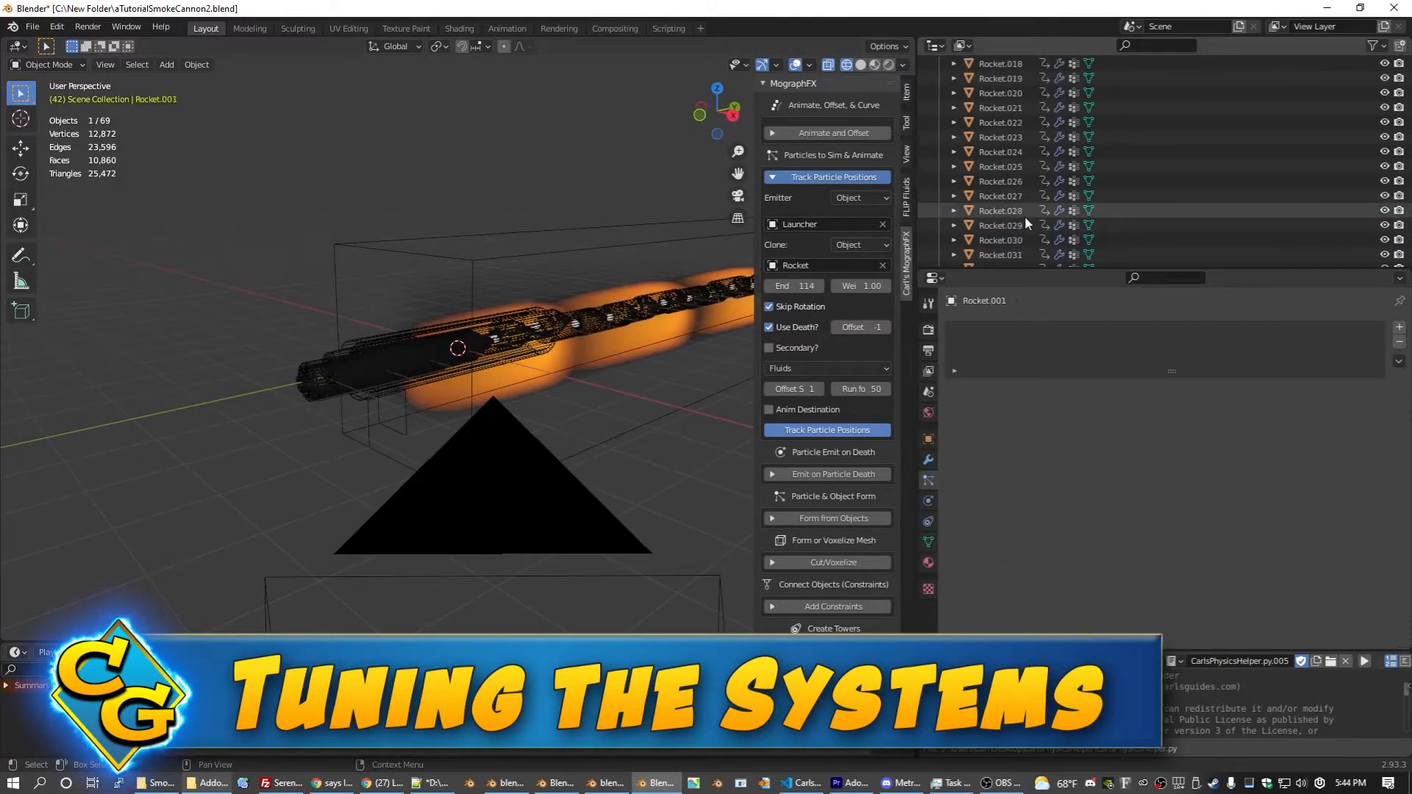
{"action": "scroll", "coordinate": [1025, 215], "scroll_direction": "down", "scroll_amount": 5}
{"action": "key", "text": "ctrl+z"}
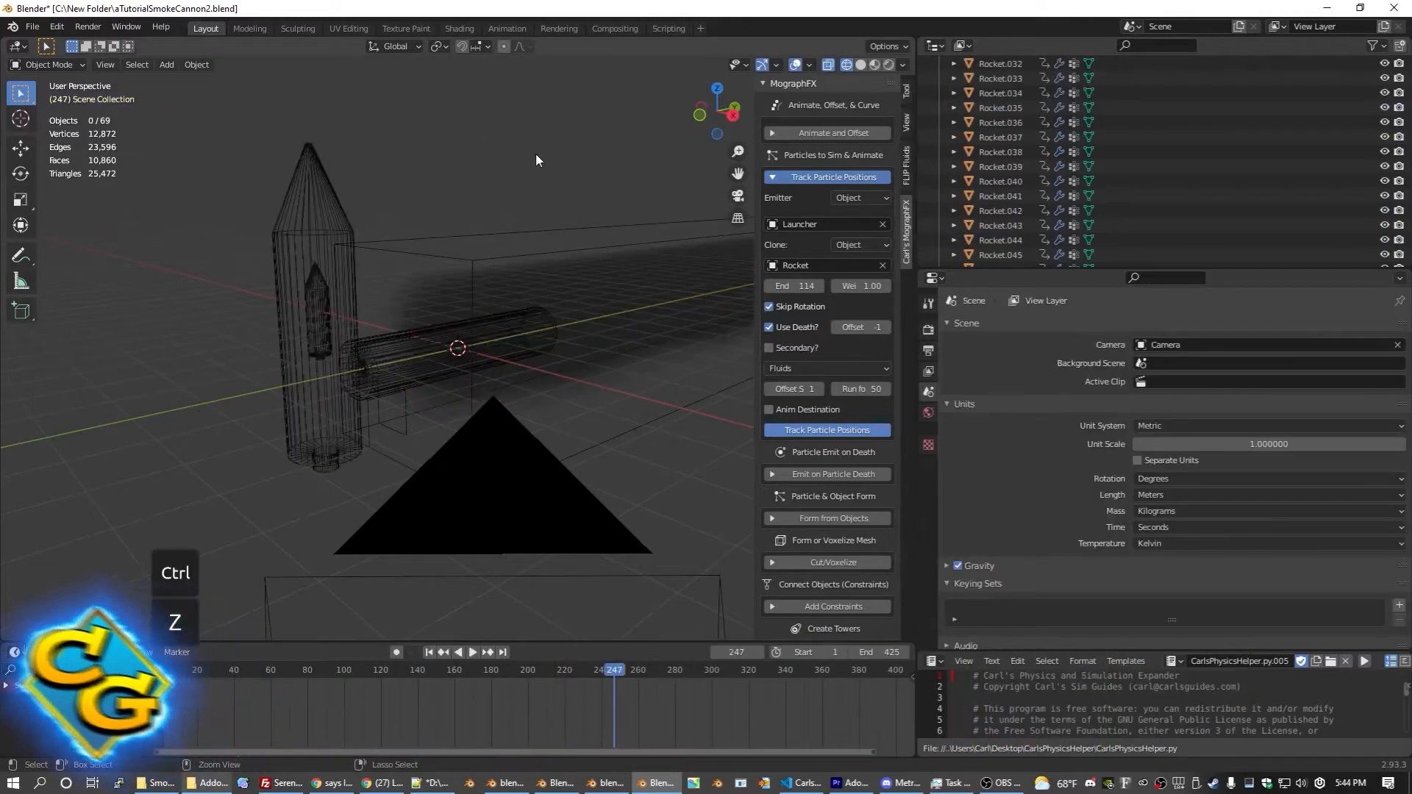
Step: Undo the last Track Particle Positions run and set the Launcher's particle Number to 15
{"action": "key", "text": "ctrl+z"}
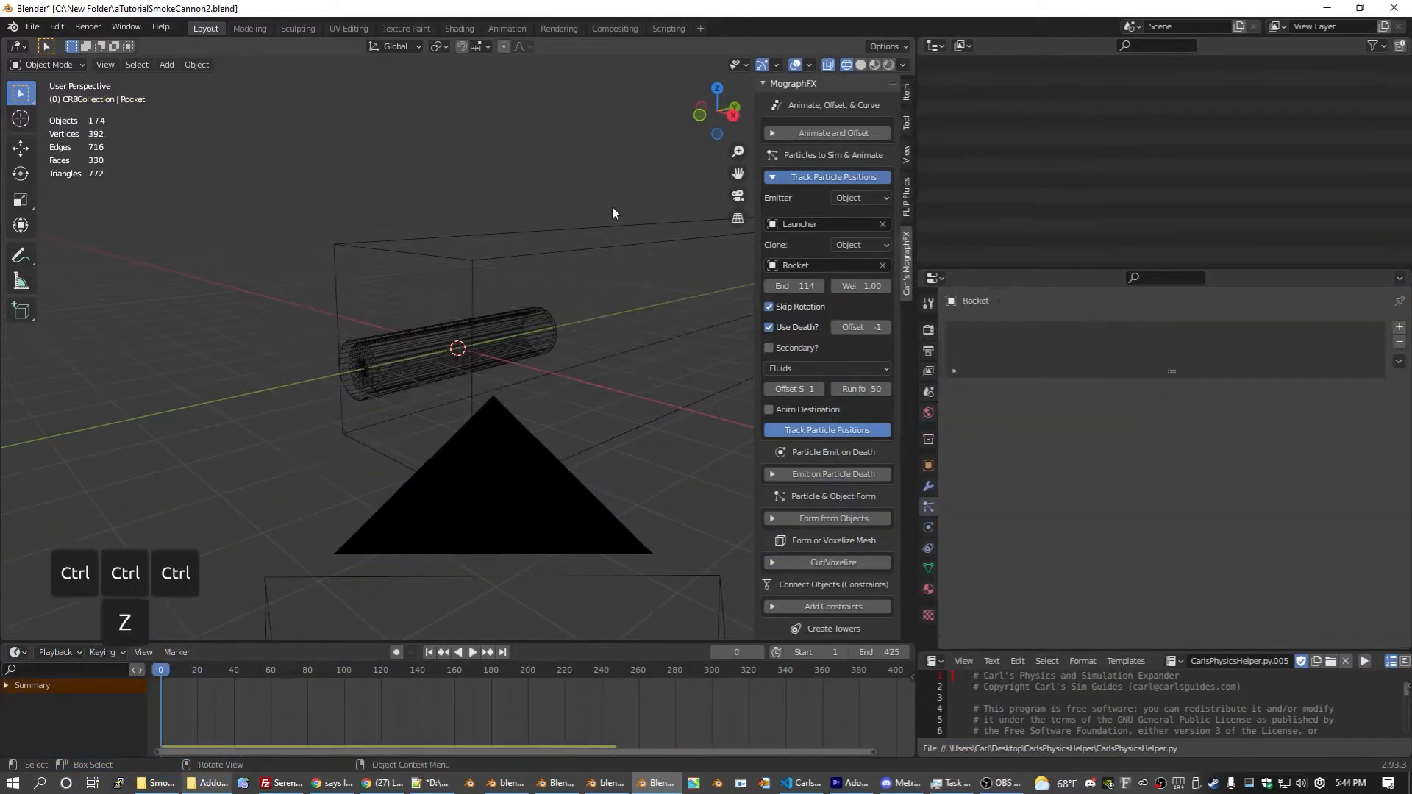
{"action": "left_click", "coordinate": [527, 270]}
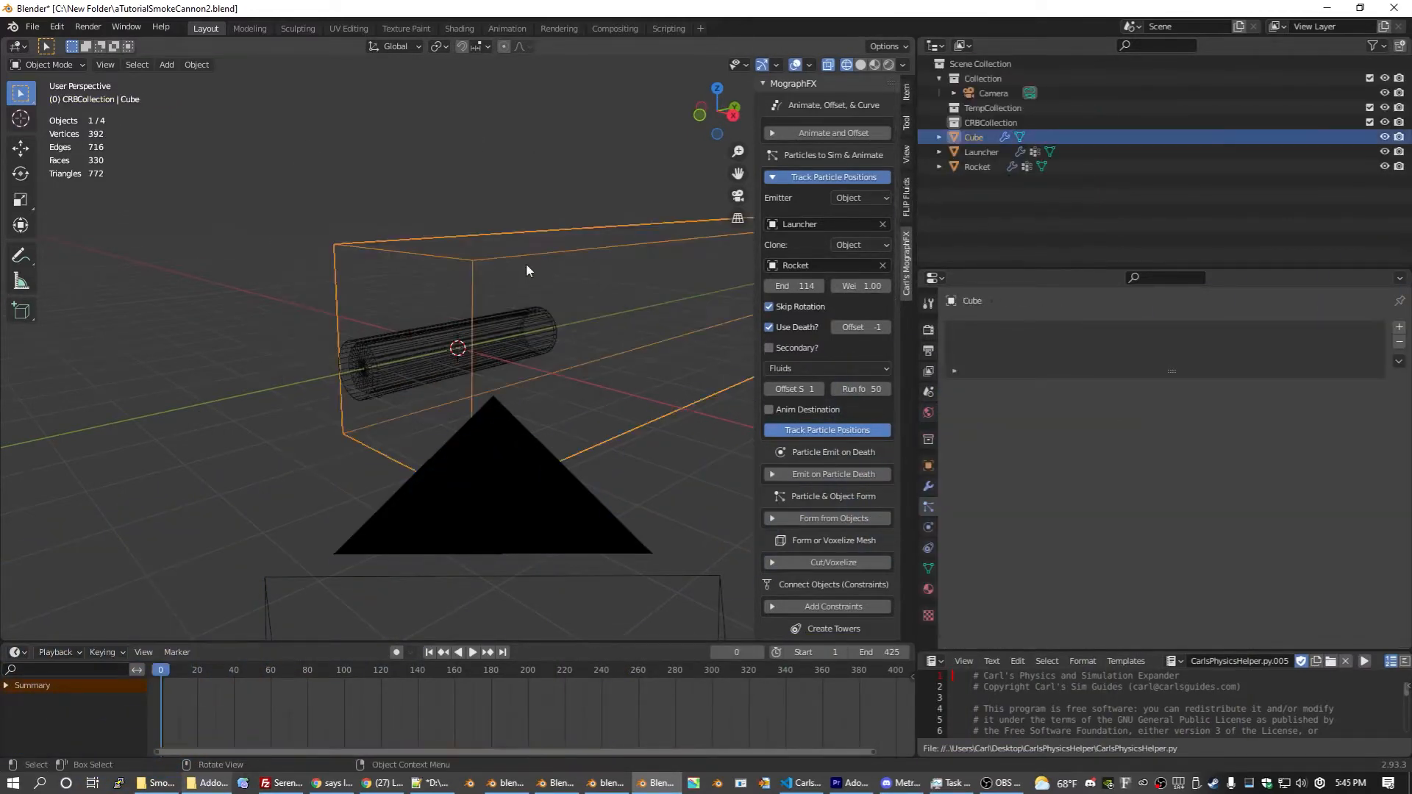
{"action": "left_click", "coordinate": [513, 312]}
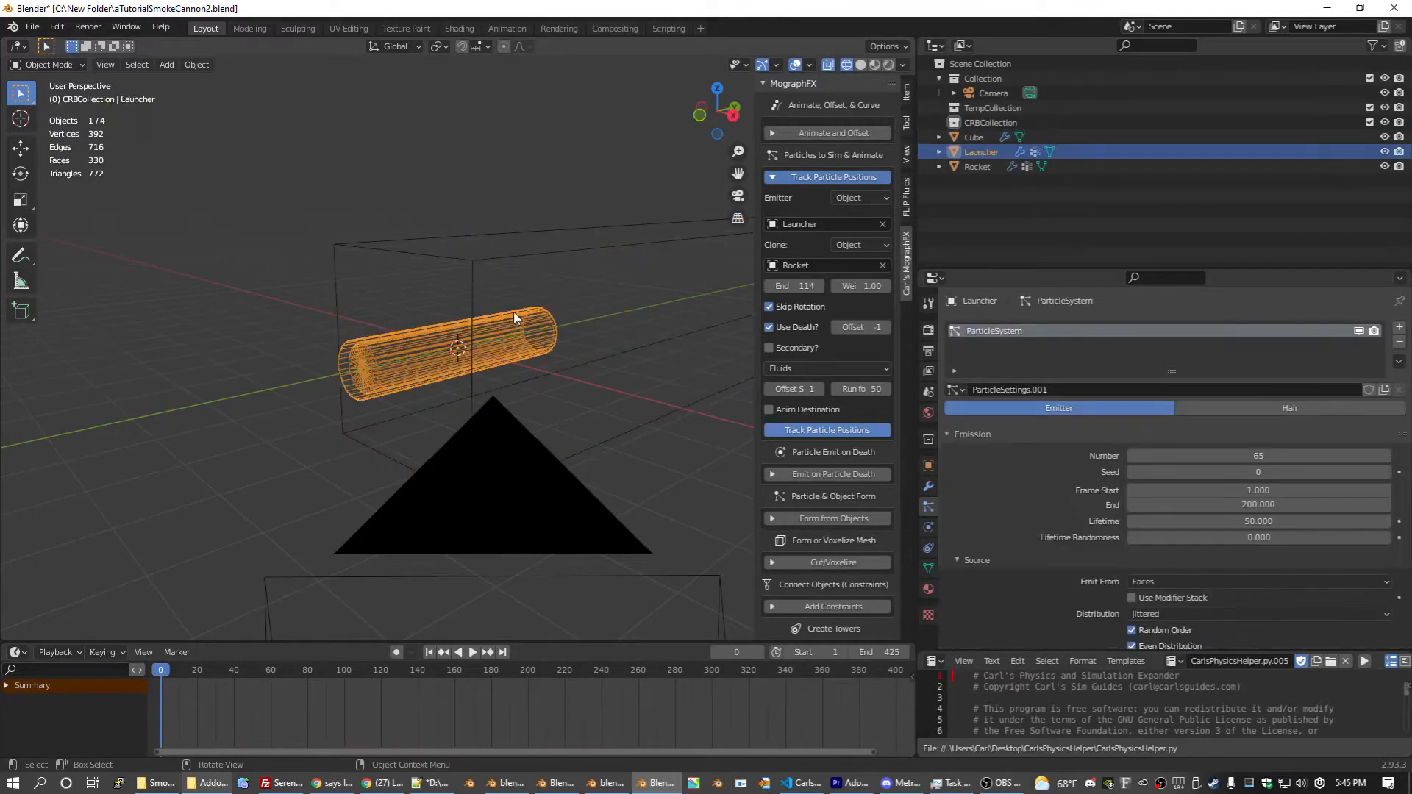
{"action": "left_click", "coordinate": [1259, 456]}
{"action": "type", "text": "15"}
{"action": "key", "text": "Return"}
Step: Set the Launcher's particle emission End to 325 and Lifetime to 75, and save the file
{"action": "scroll", "coordinate": [1262, 441], "scroll_direction": "down", "scroll_amount": 3}
{"action": "left_click", "coordinate": [1267, 417]}
{"action": "type", "text": "325"}
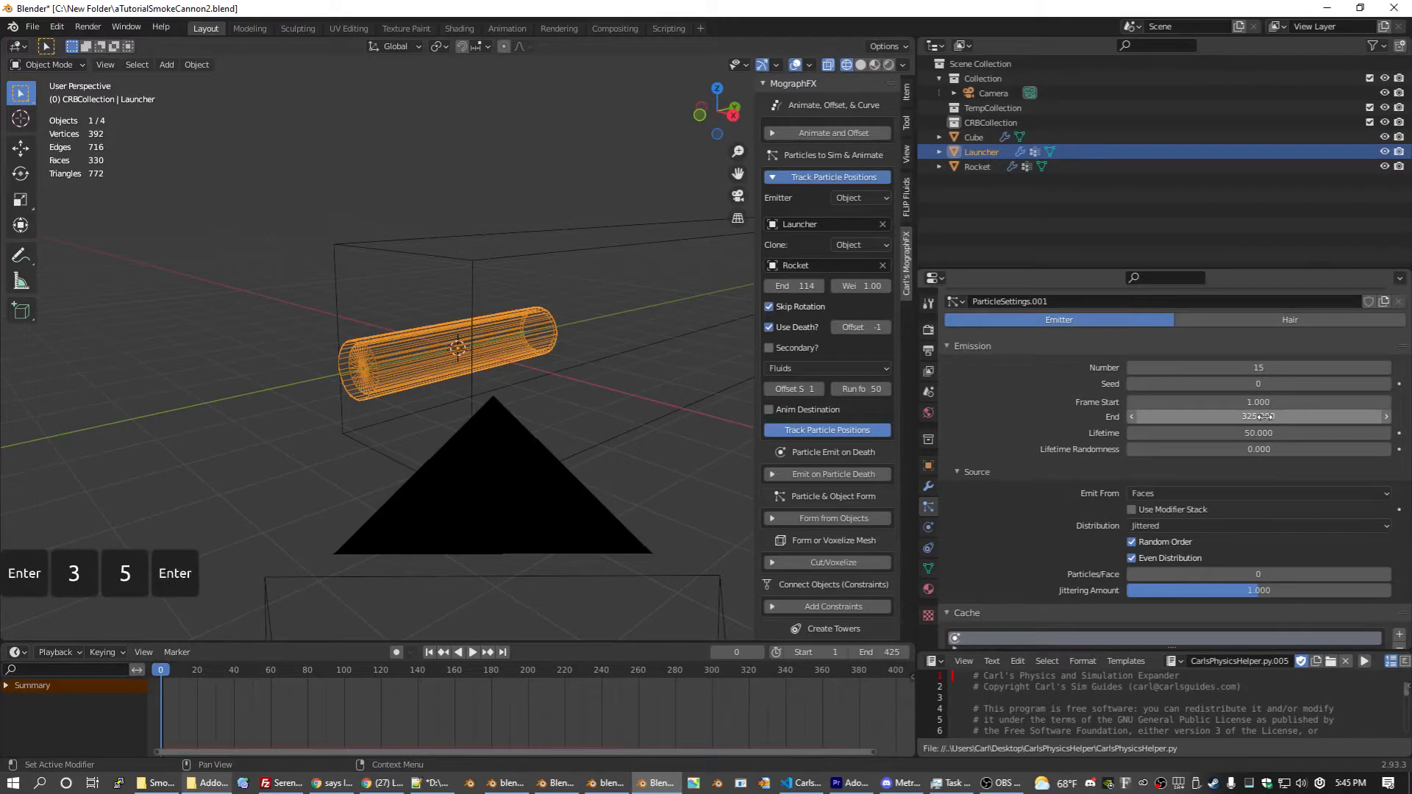
{"action": "left_click", "coordinate": [1282, 433]}
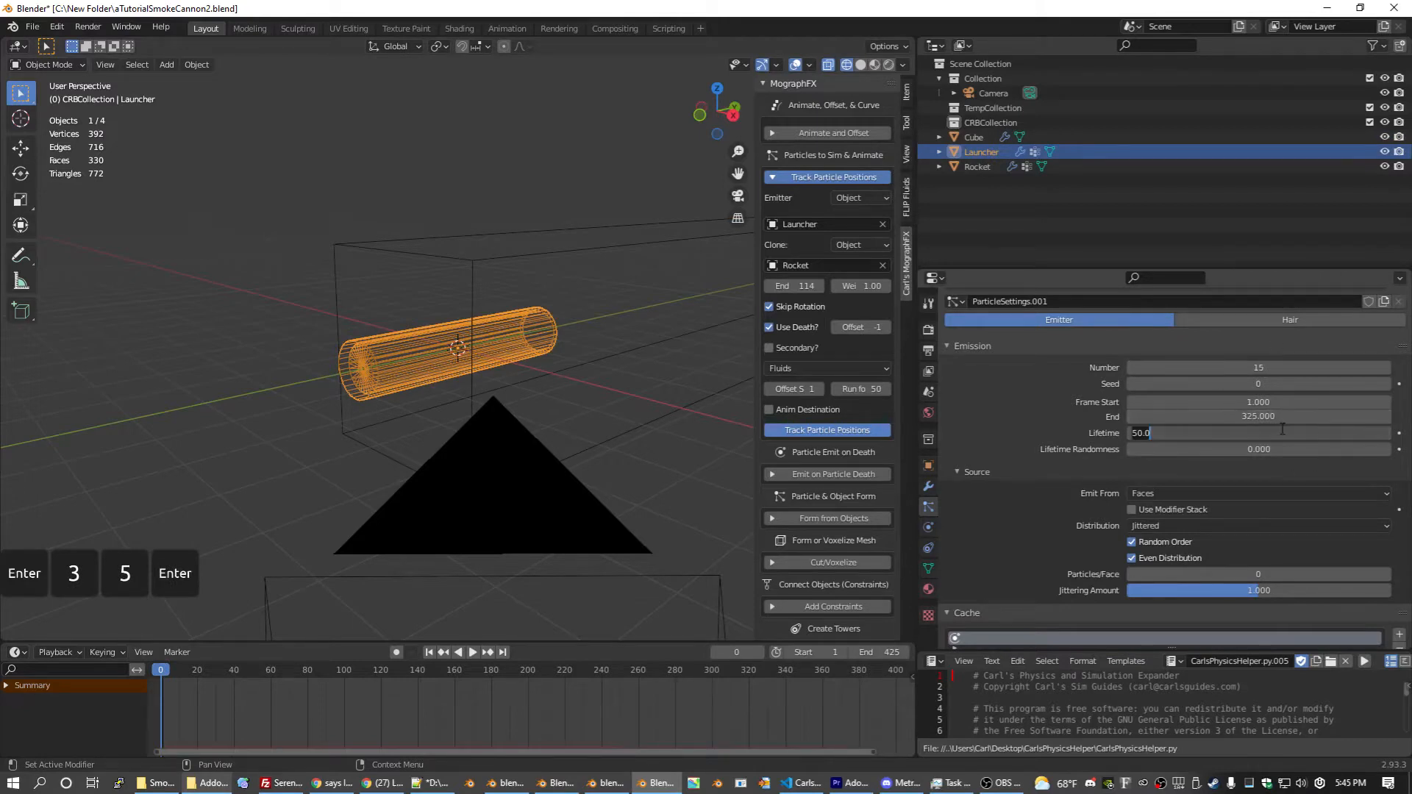
{"action": "type", "text": "75"}
{"action": "key", "text": "Return"}
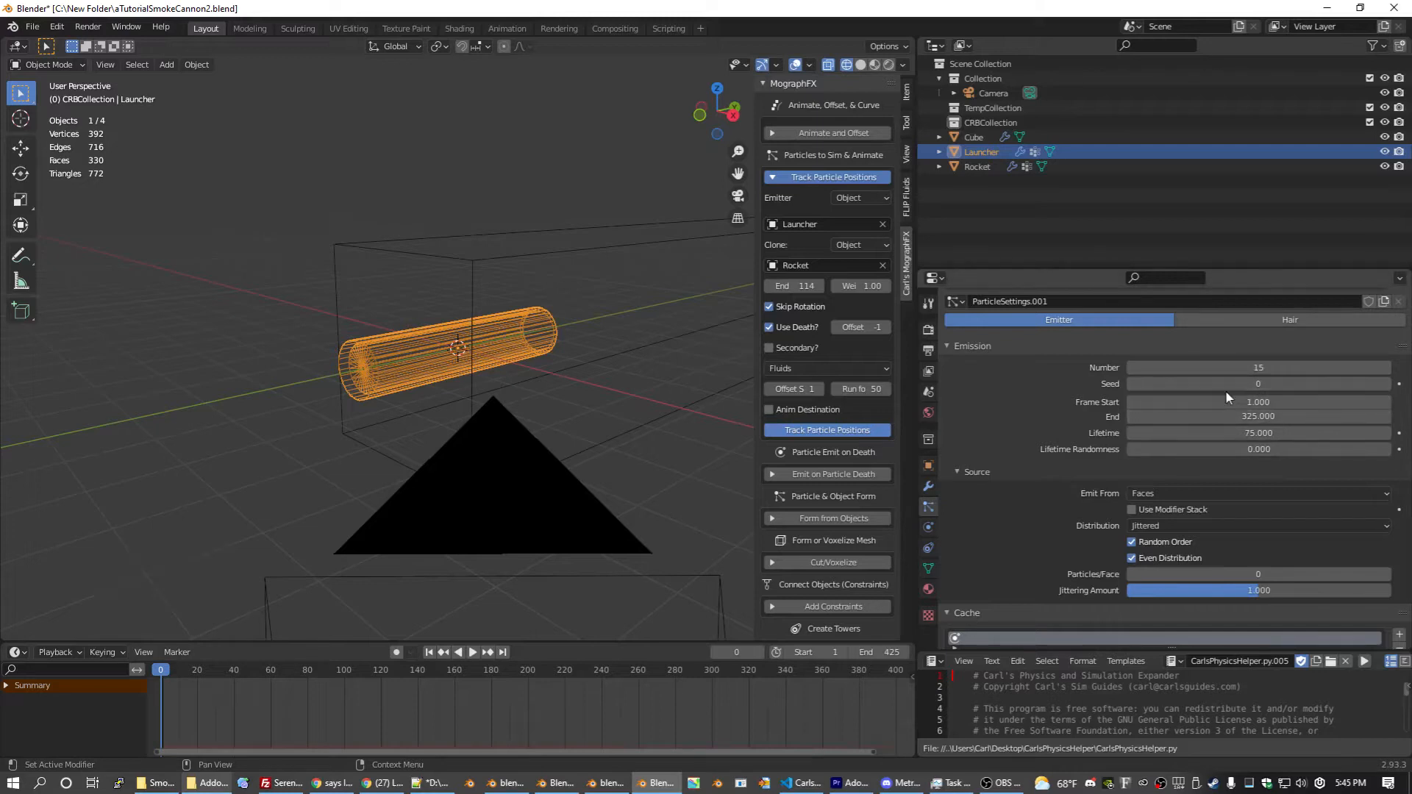
{"action": "scroll", "coordinate": [1084, 404], "scroll_direction": "down", "scroll_amount": 6}
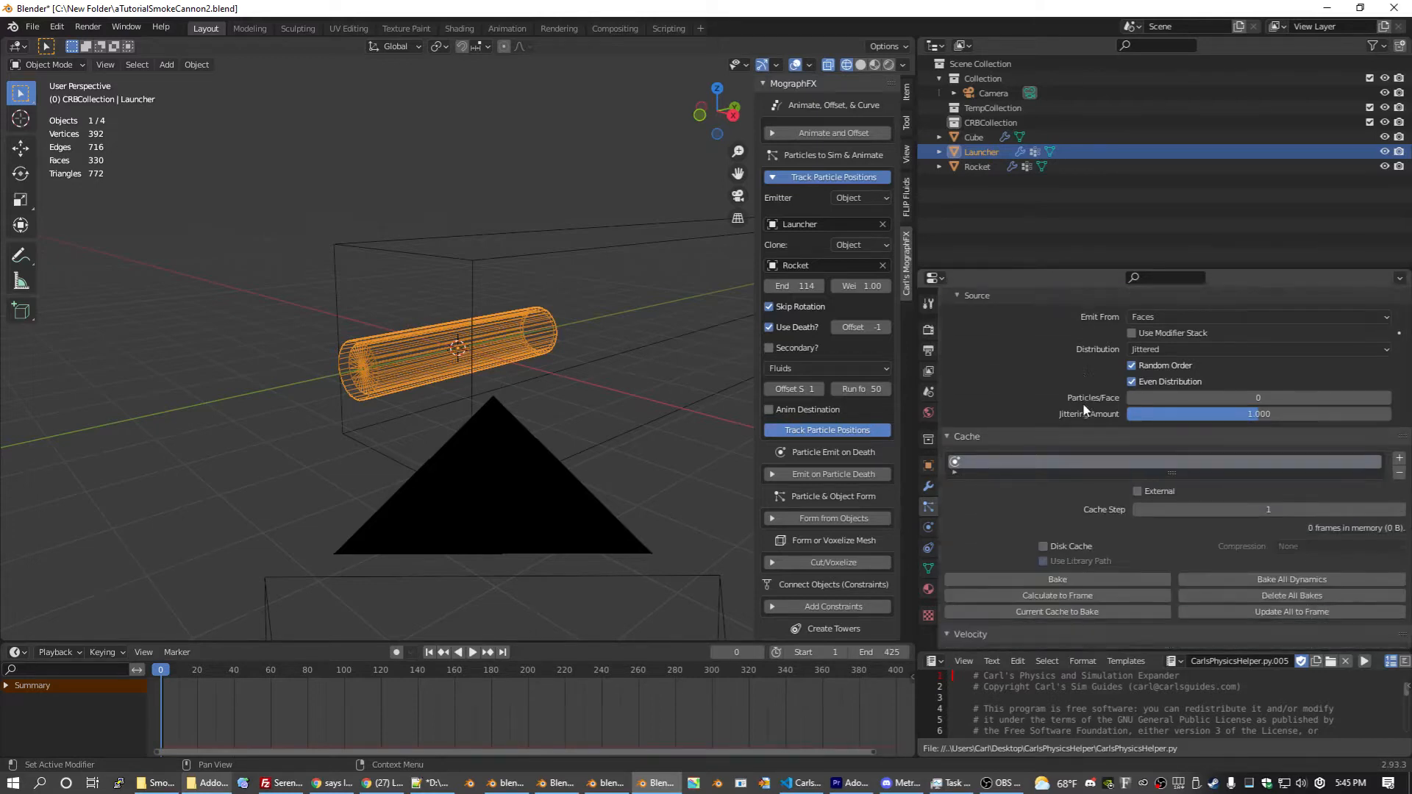
{"action": "scroll", "coordinate": [1058, 435], "scroll_direction": "down", "scroll_amount": 6}
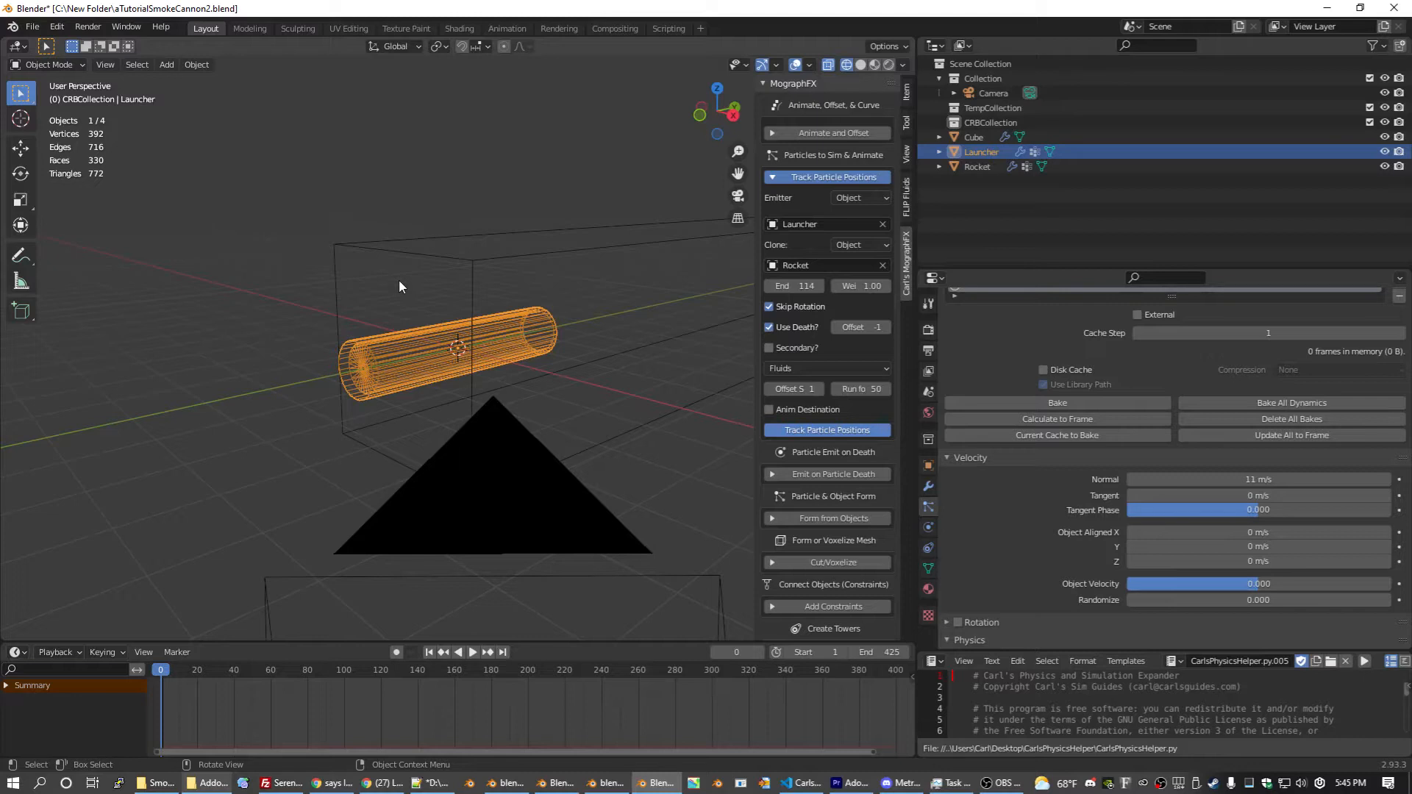
{"action": "key", "text": "ctrl+s"}
Step: Set the Launcher's particle render Scale to 0.2 and run Track Particle Positions
{"action": "scroll", "coordinate": [1199, 527], "scroll_direction": "down", "scroll_amount": 10}
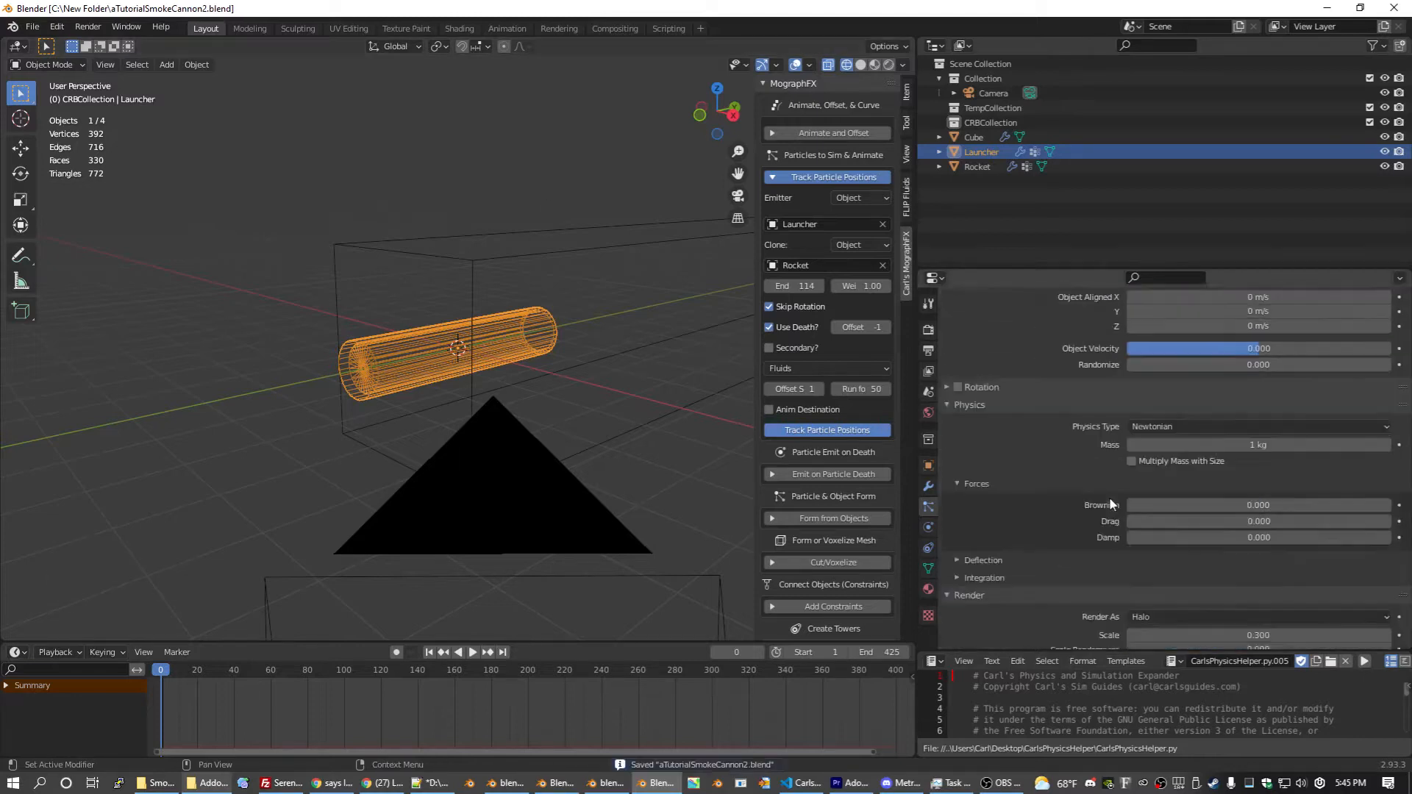
{"action": "scroll", "coordinate": [1149, 471], "scroll_direction": "down", "scroll_amount": 2}
{"action": "left_click", "coordinate": [1265, 488]}
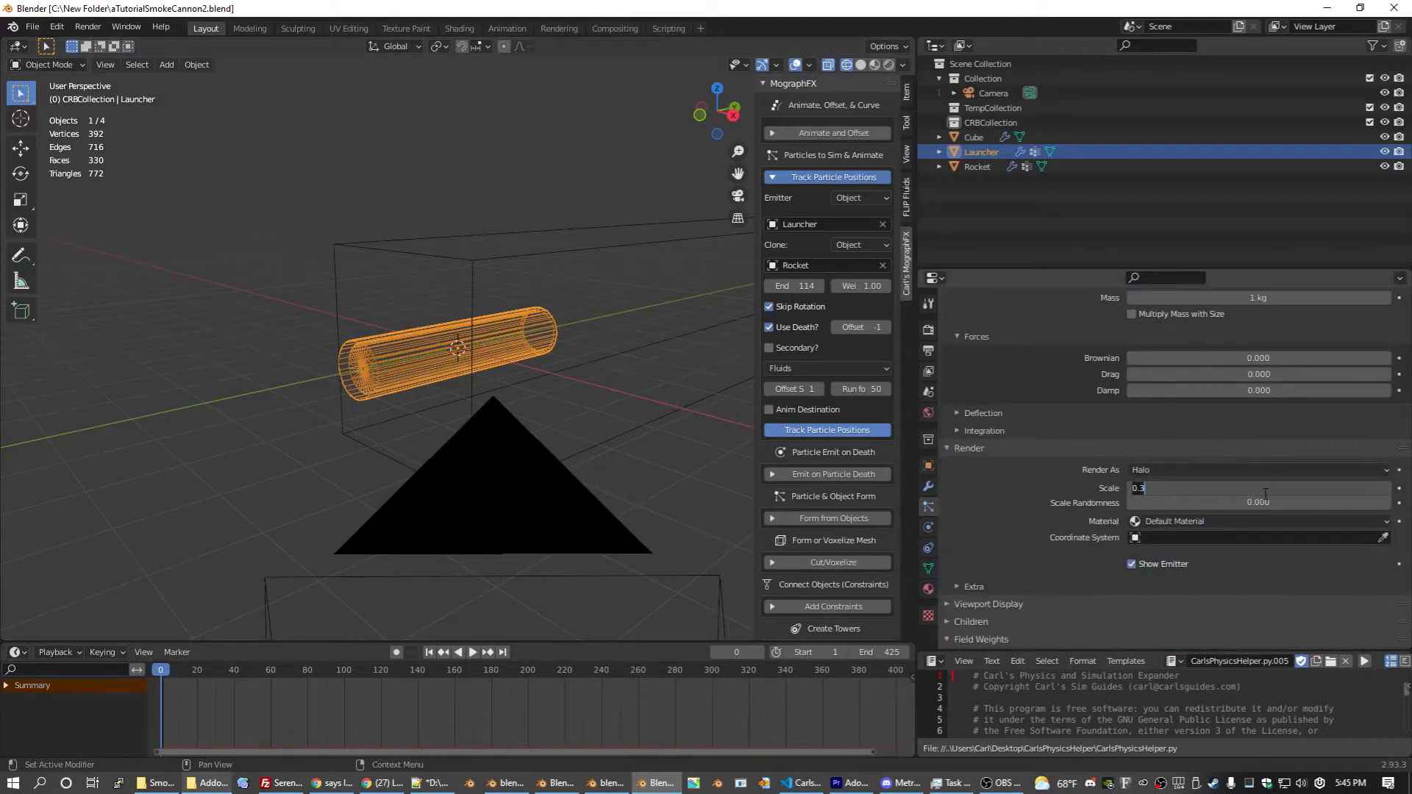
{"action": "type", "text": "02"}
{"action": "key", "text": "Return"}
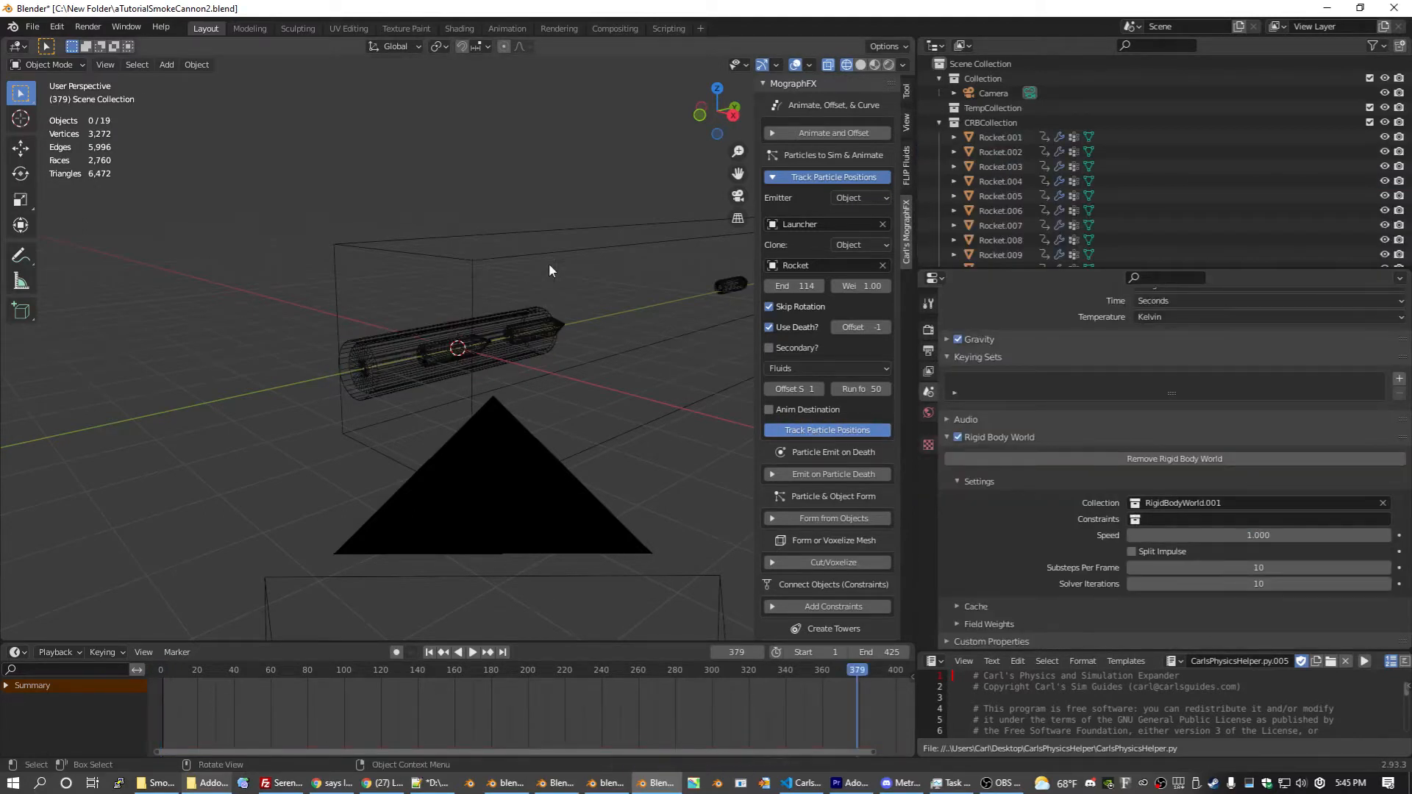
Step: Play the animation from frame 0 and scrub to frame 141 to examine the rocket copies and their fire and smoke
{"action": "middle_click_drag", "start_coordinate": [548, 263], "coordinate": [456, 265]}
{"action": "left_click", "coordinate": [156, 674]}
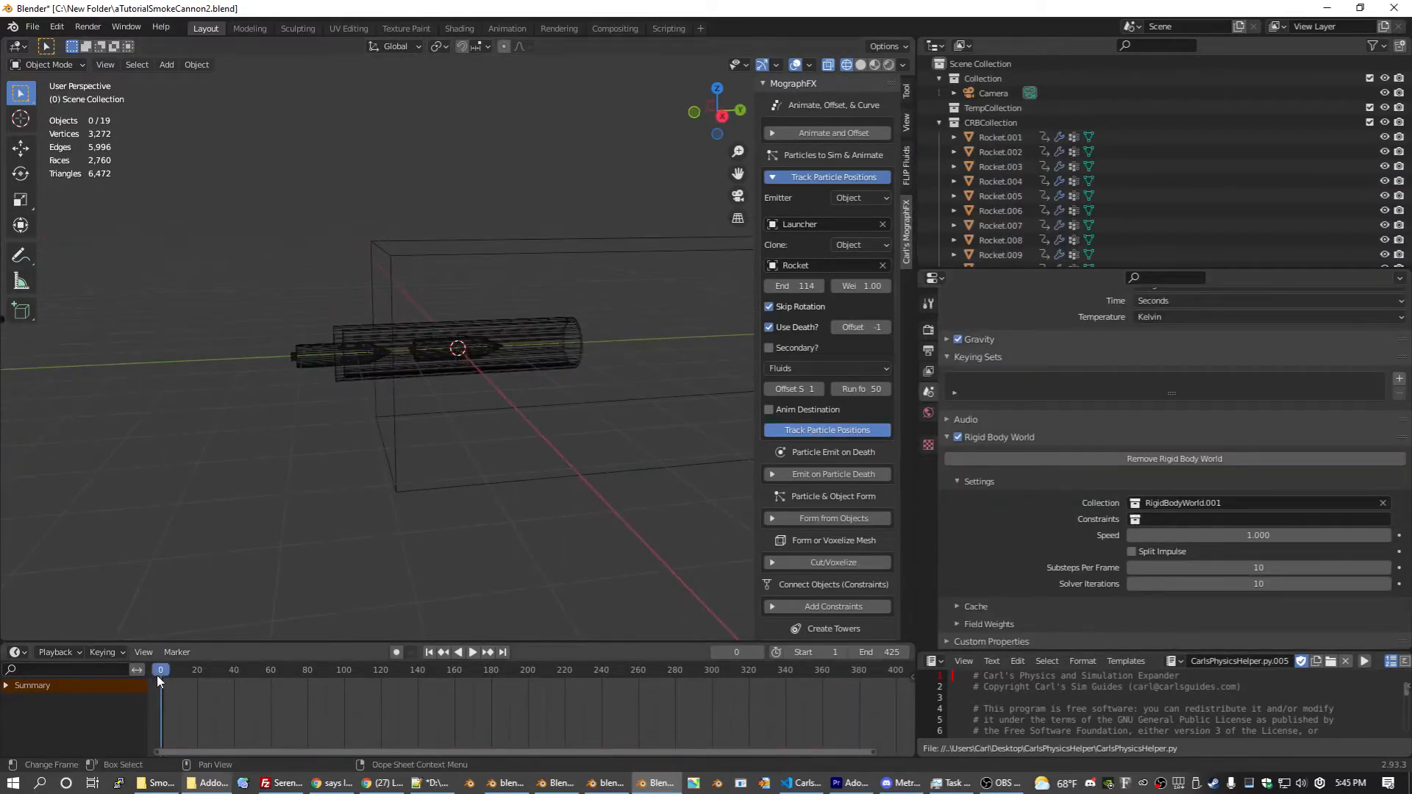
{"action": "key", "text": "space"}
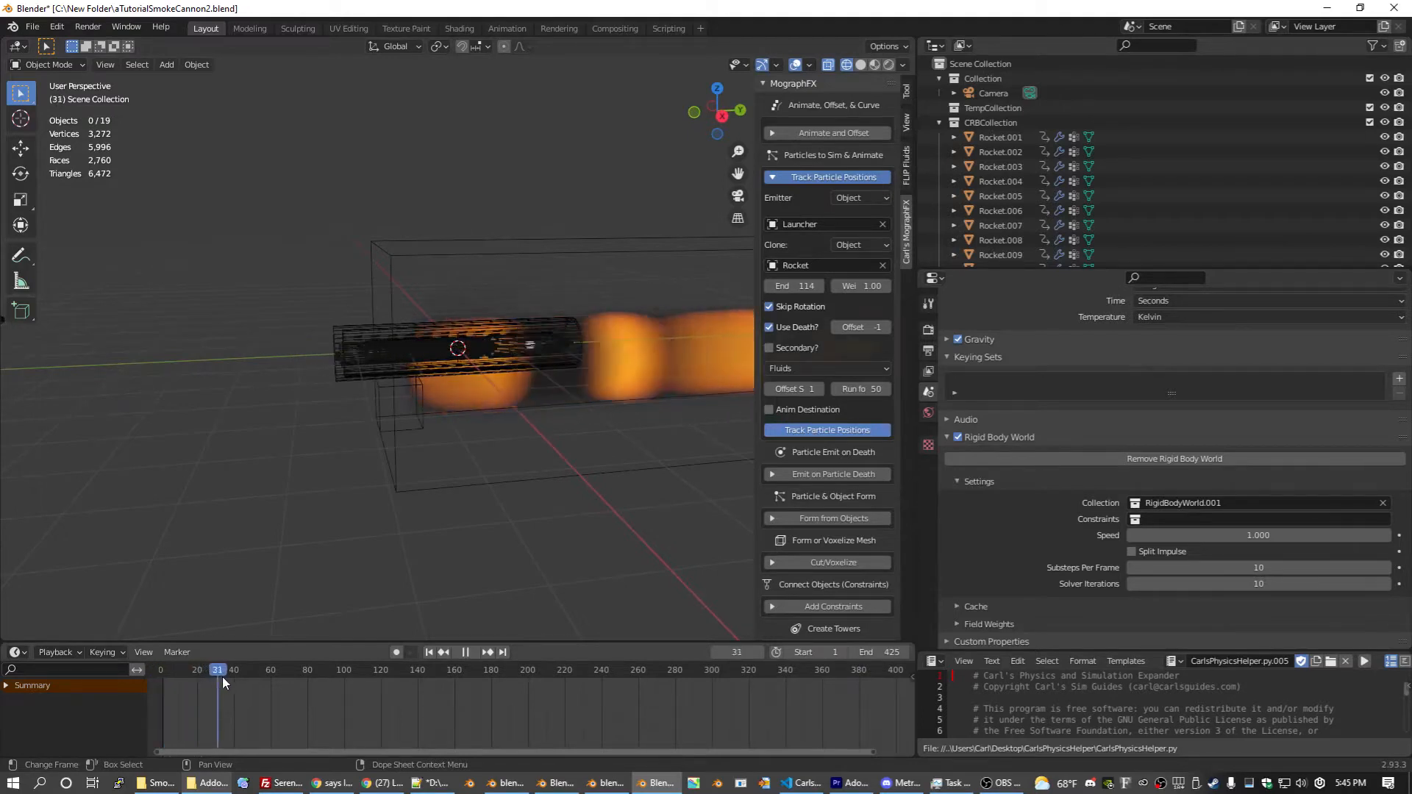
{"action": "left_click_drag", "start_coordinate": [275, 677], "coordinate": [422, 677]}
{"action": "key", "text": "space"}
{"action": "mouse_move", "coordinate": [471, 383]}
{"action": "middle_mouse_down"}
{"action": "mouse_move", "coordinate": [552, 381]}
{"action": "mouse_move", "coordinate": [486, 384]}
{"action": "middle_mouse_up"}
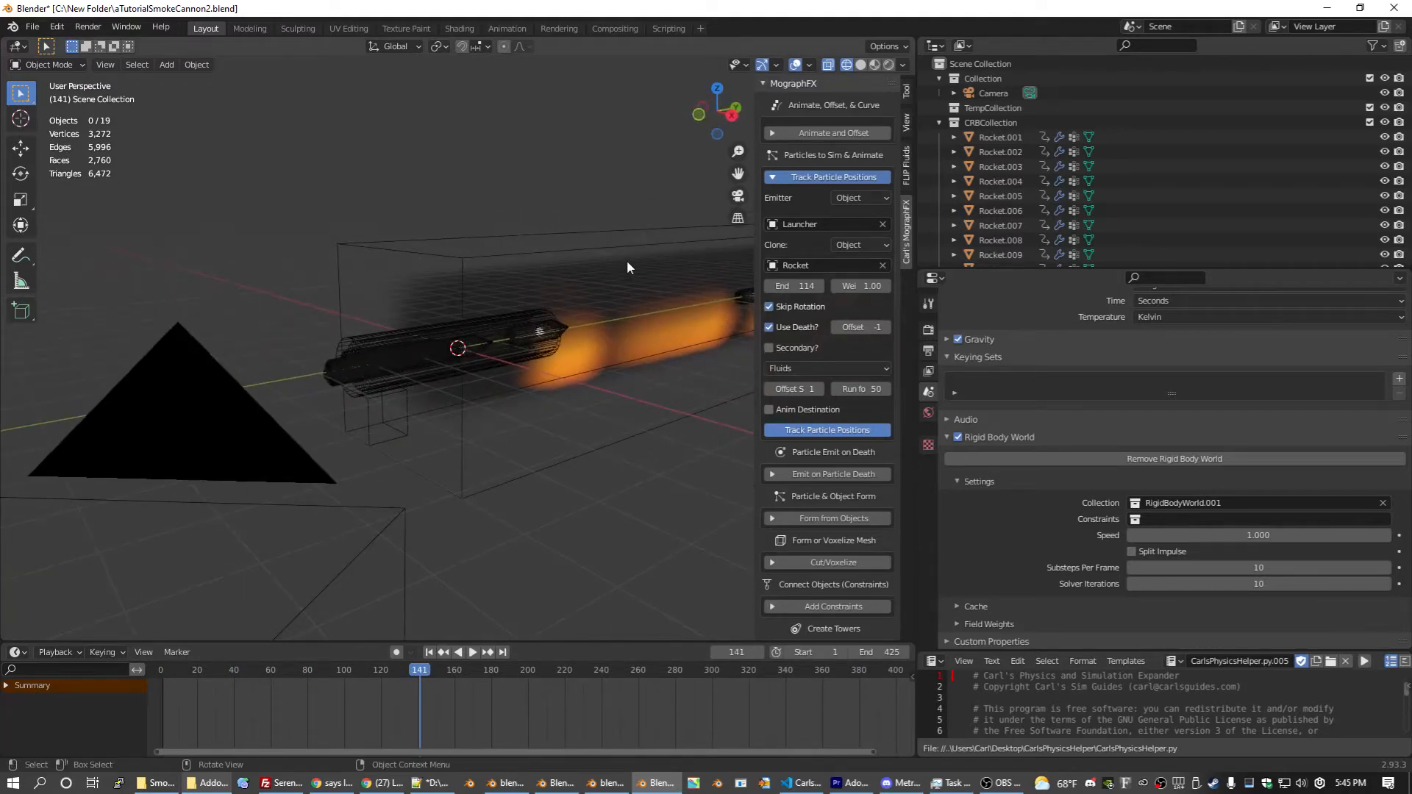
{"action": "key", "text": "Delete"}
Step: Set the Cube fluid domain's Resolution Divisions to 65
{"action": "left_click", "coordinate": [667, 246]}
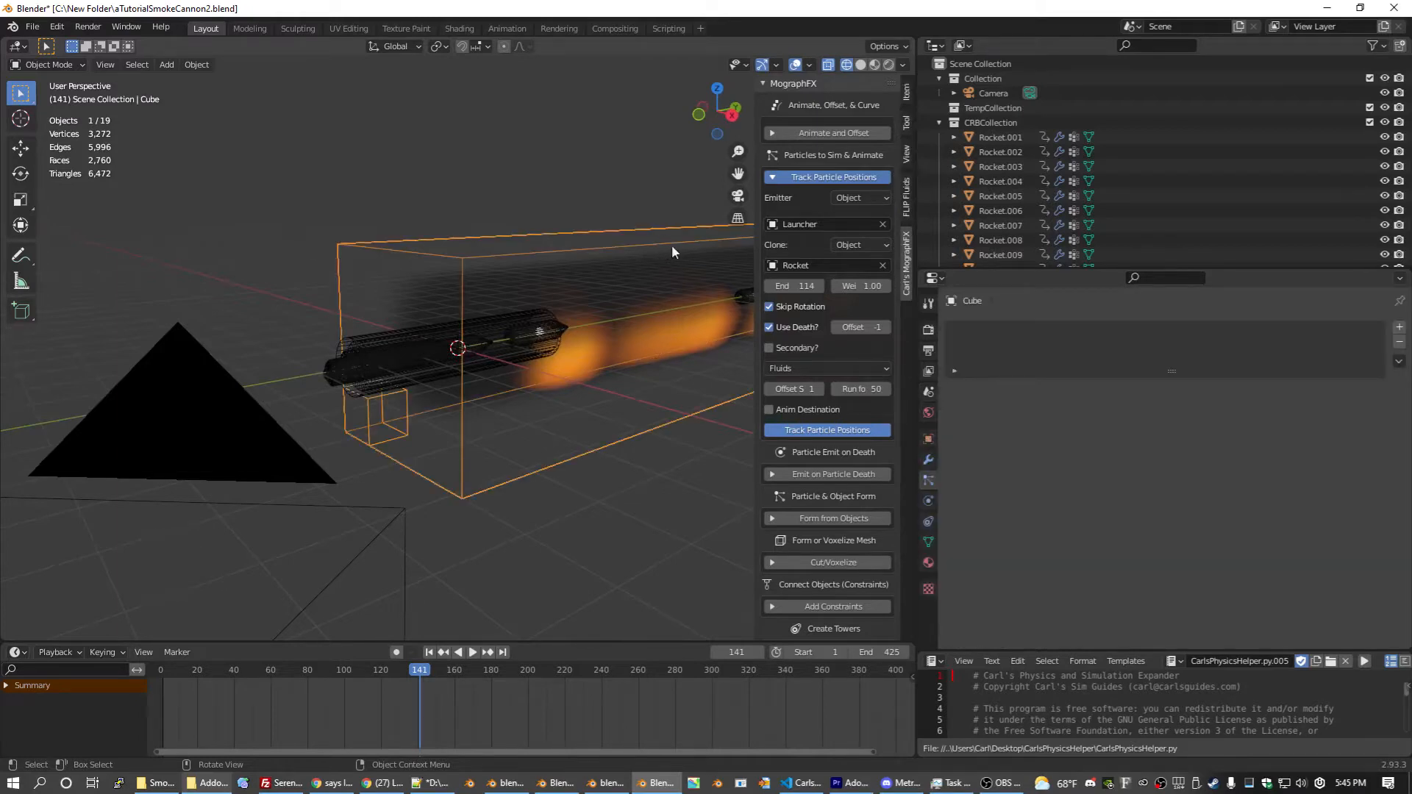
{"action": "middle_click_drag", "start_coordinate": [673, 245], "coordinate": [734, 223]}
{"action": "middle_click_drag", "start_coordinate": [713, 370], "coordinate": [281, 466]}
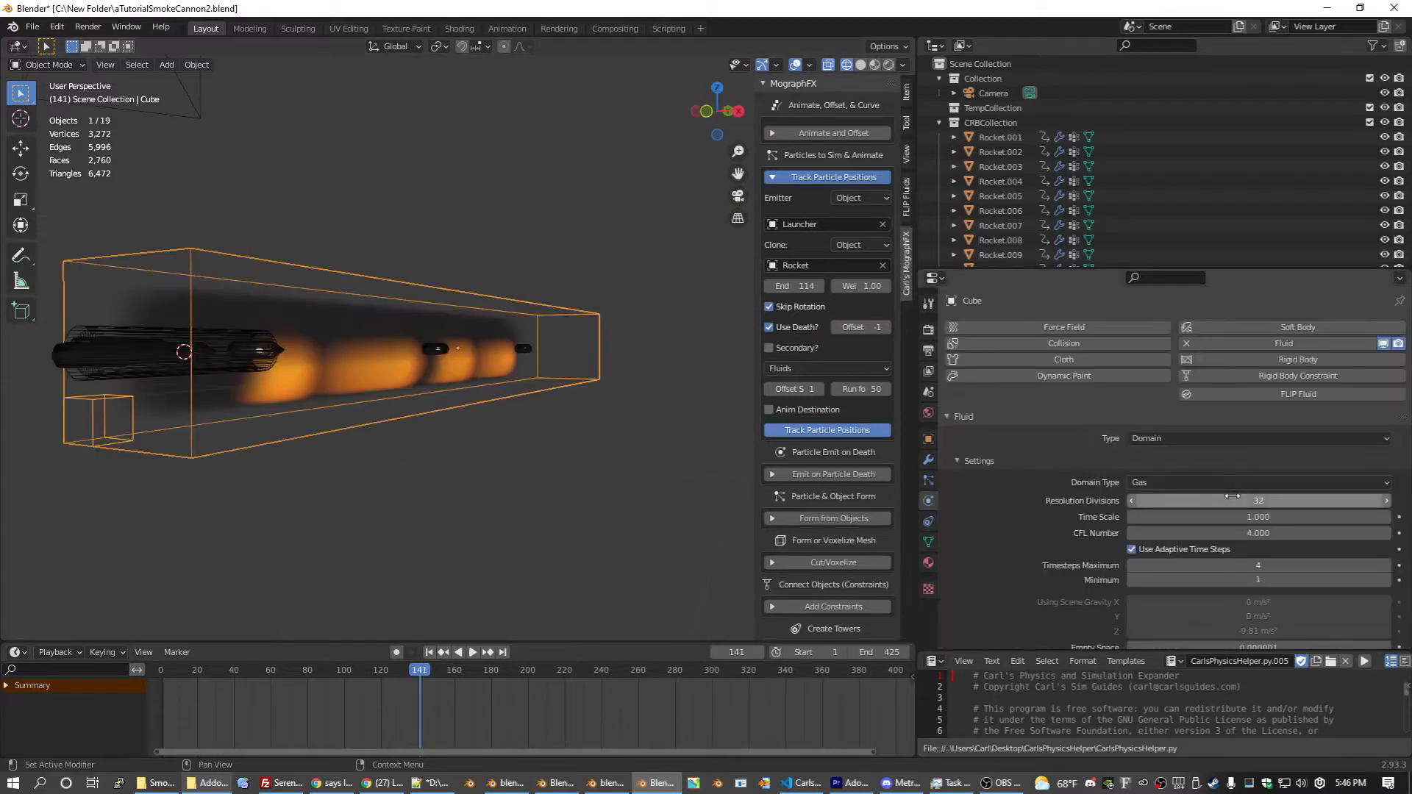
{"action": "left_click", "coordinate": [1206, 499]}
{"action": "type", "text": "65"}
{"action": "left_click", "coordinate": [620, 392]}
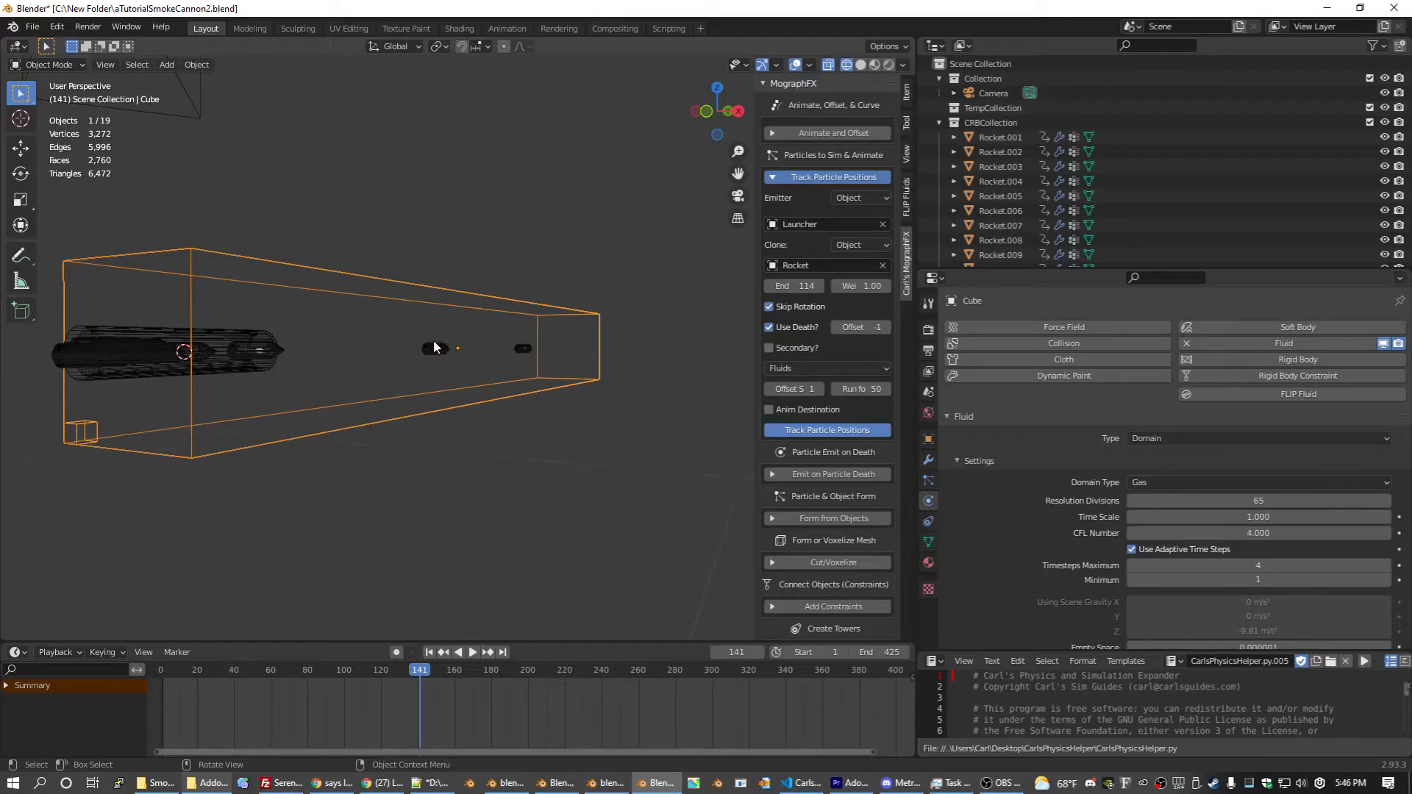
Step: Raise the Cube fluid domain's Resolution Divisions to 150 and save the file
{"action": "left_click", "coordinate": [1272, 501]}
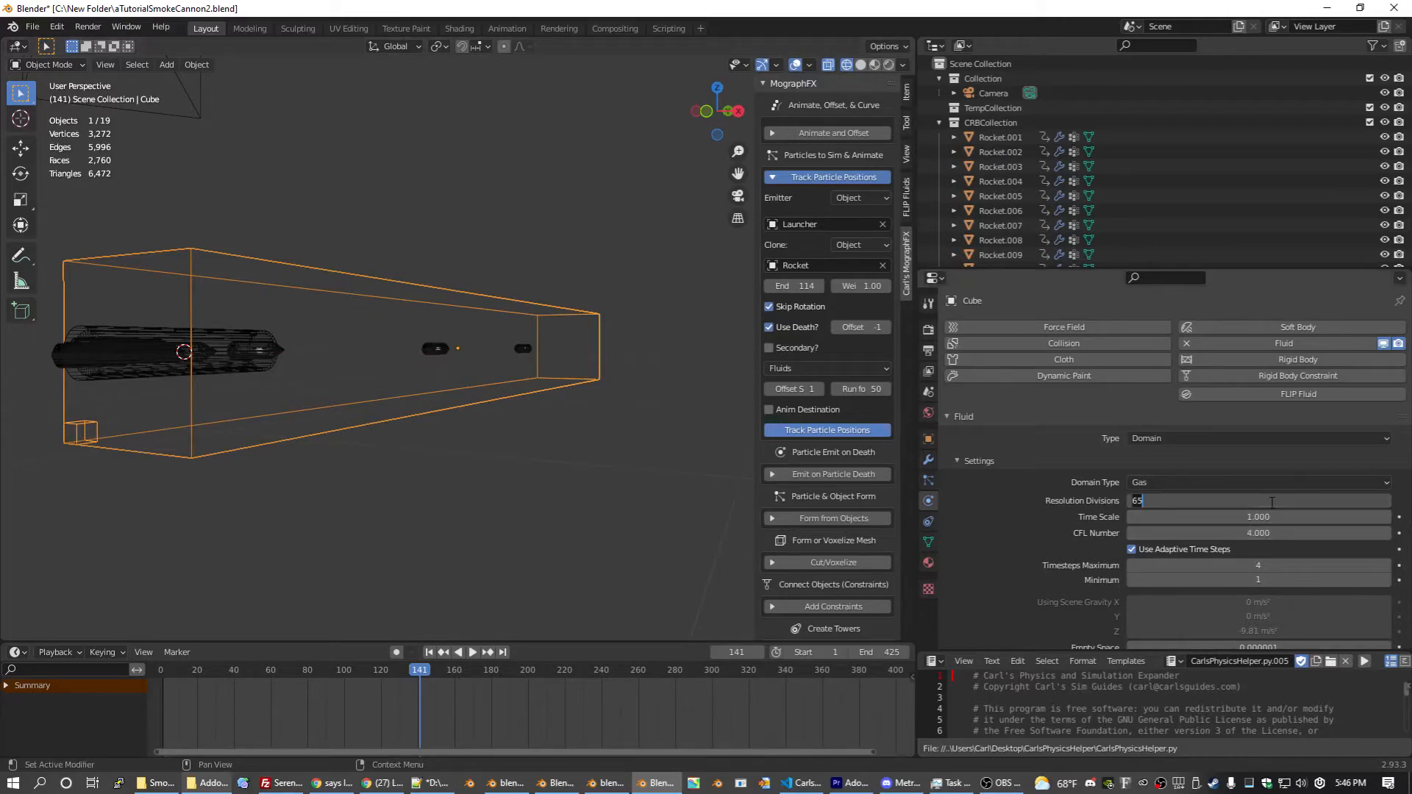
{"action": "type", "text": "15"}
{"action": "key", "text": "Return"}
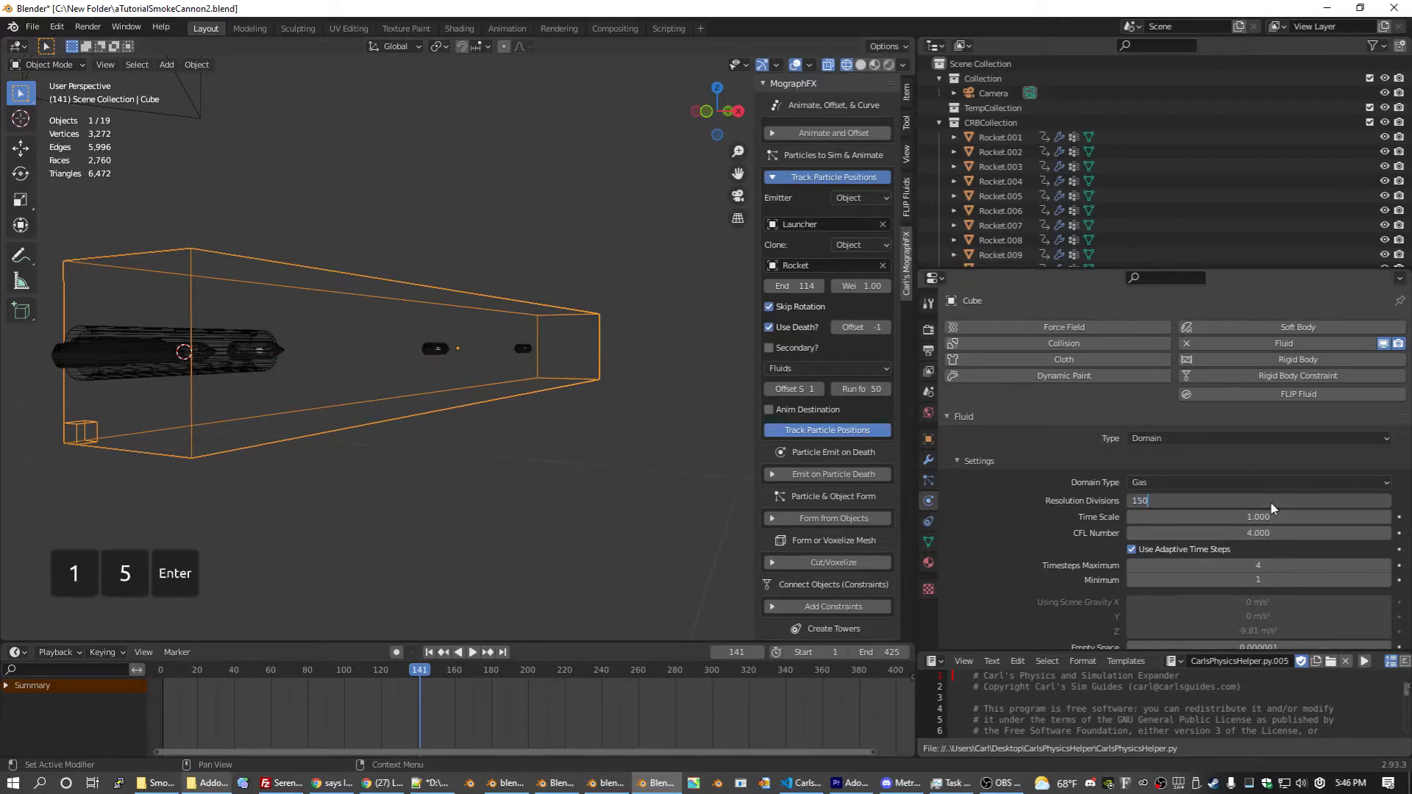
{"action": "middle_click_drag", "start_coordinate": [312, 484], "coordinate": [334, 479]}
{"action": "scroll", "coordinate": [334, 478], "scroll_direction": "up", "scroll_amount": 5}
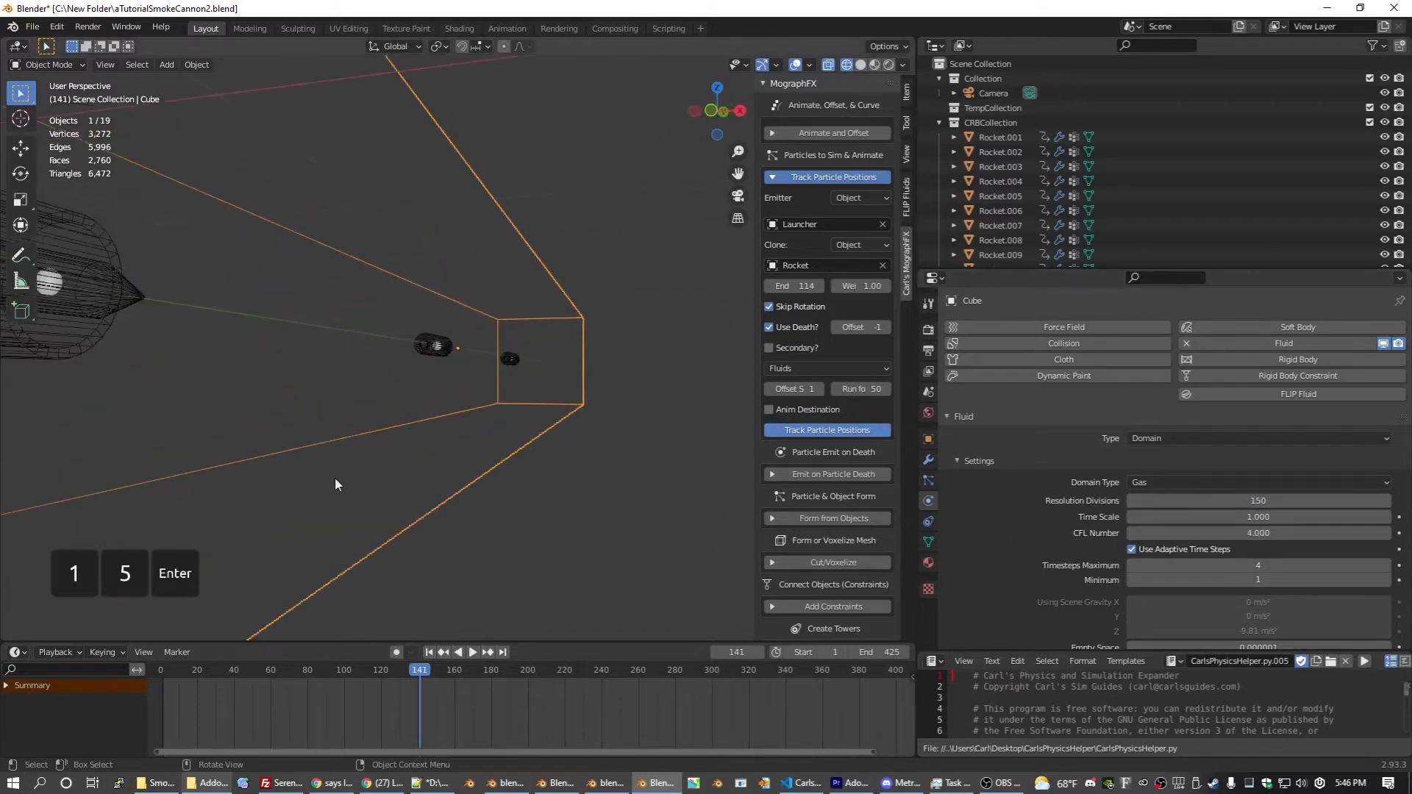
{"action": "middle_click_drag", "start_coordinate": [342, 344], "coordinate": [372, 389]}
{"action": "key", "text": "ctrl+s"}
{"action": "scroll", "coordinate": [338, 385], "scroll_direction": "down", "scroll_amount": 3}
{"action": "scroll", "coordinate": [376, 394], "scroll_direction": "up", "scroll_amount": 2}
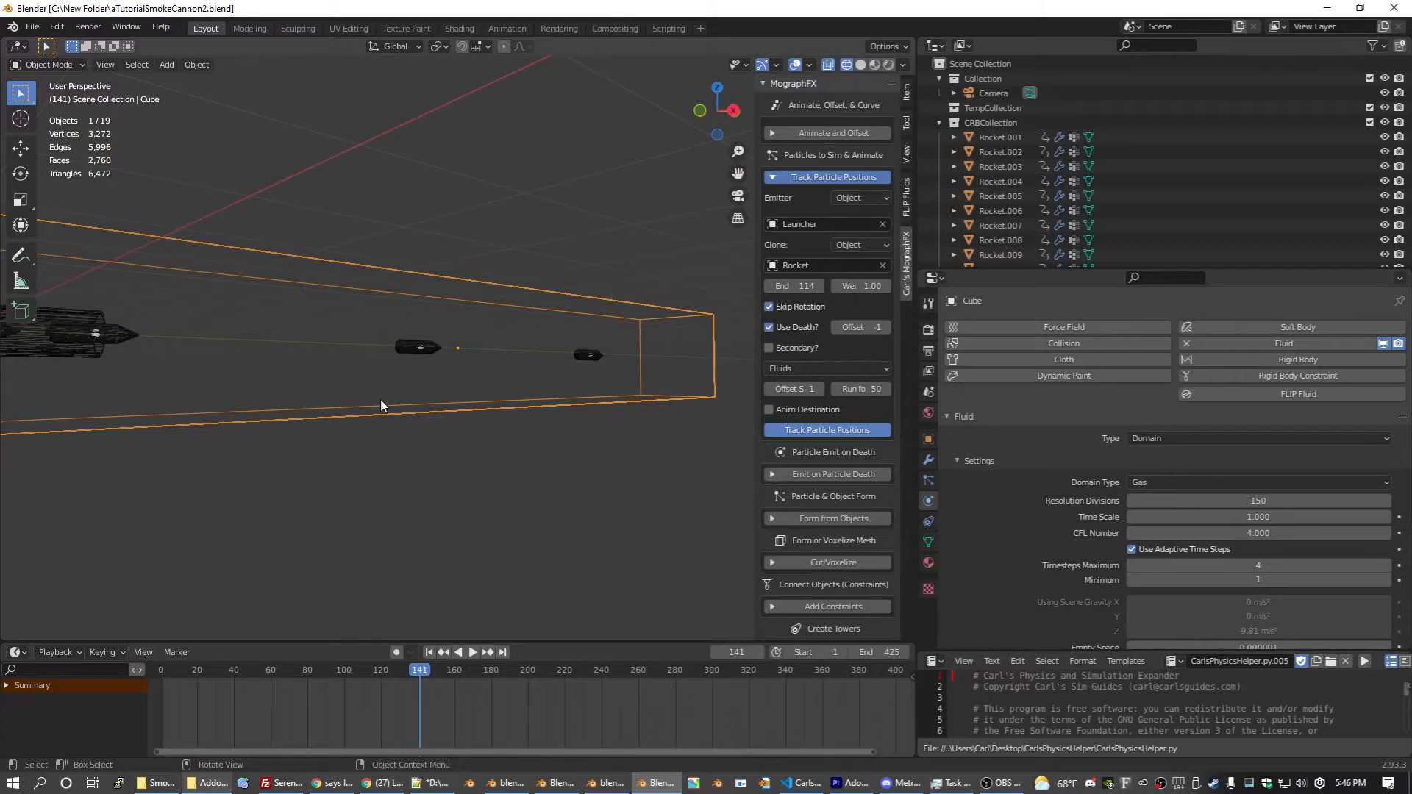
Step: Change the Cube domain's cache Type to Modular, and bake the fluid data partway before cancelling the bake
{"action": "scroll", "coordinate": [1026, 531], "scroll_direction": "down", "scroll_amount": 10}
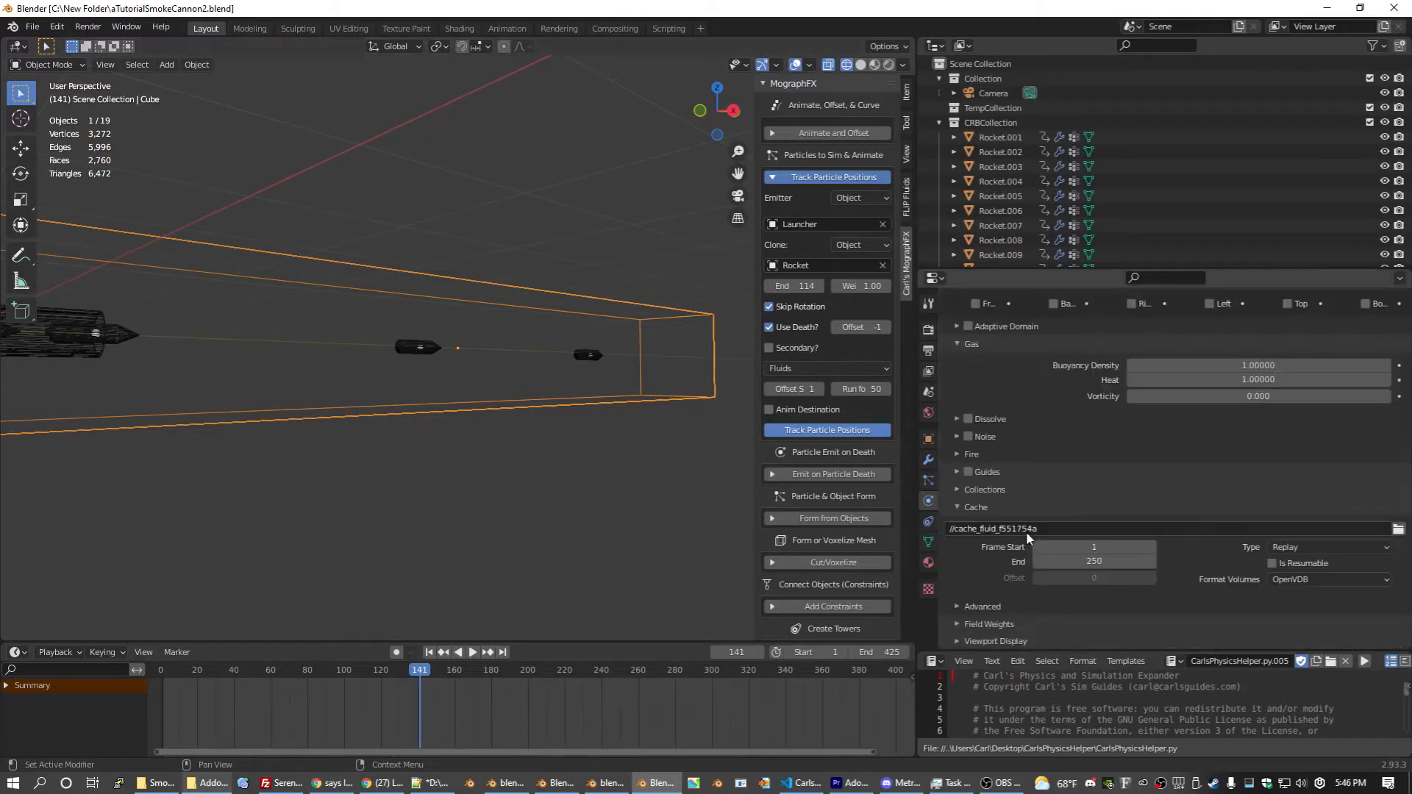
{"action": "left_click", "coordinate": [1313, 545]}
{"action": "left_click", "coordinate": [1293, 581]}
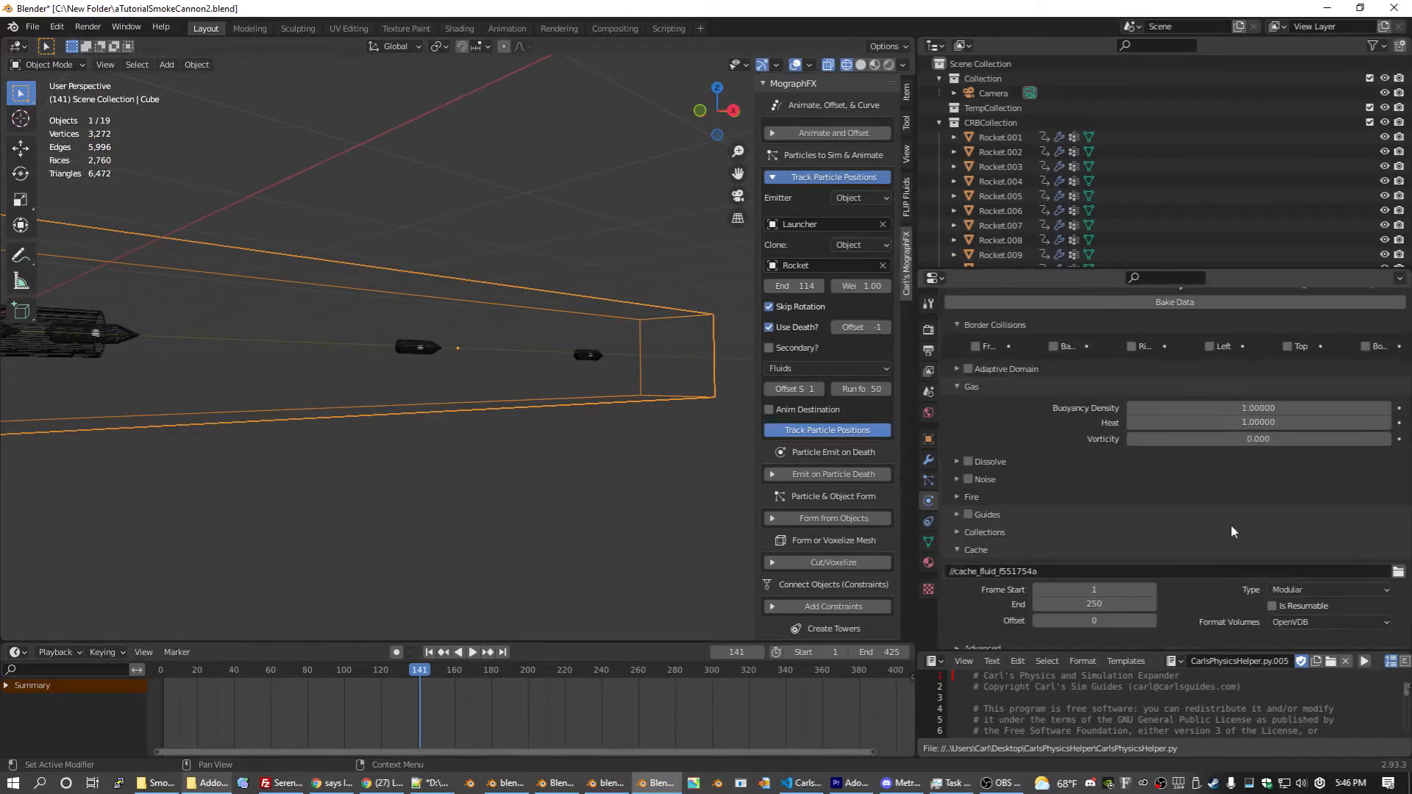
{"action": "scroll", "coordinate": [1132, 489], "scroll_direction": "up", "scroll_amount": 12}
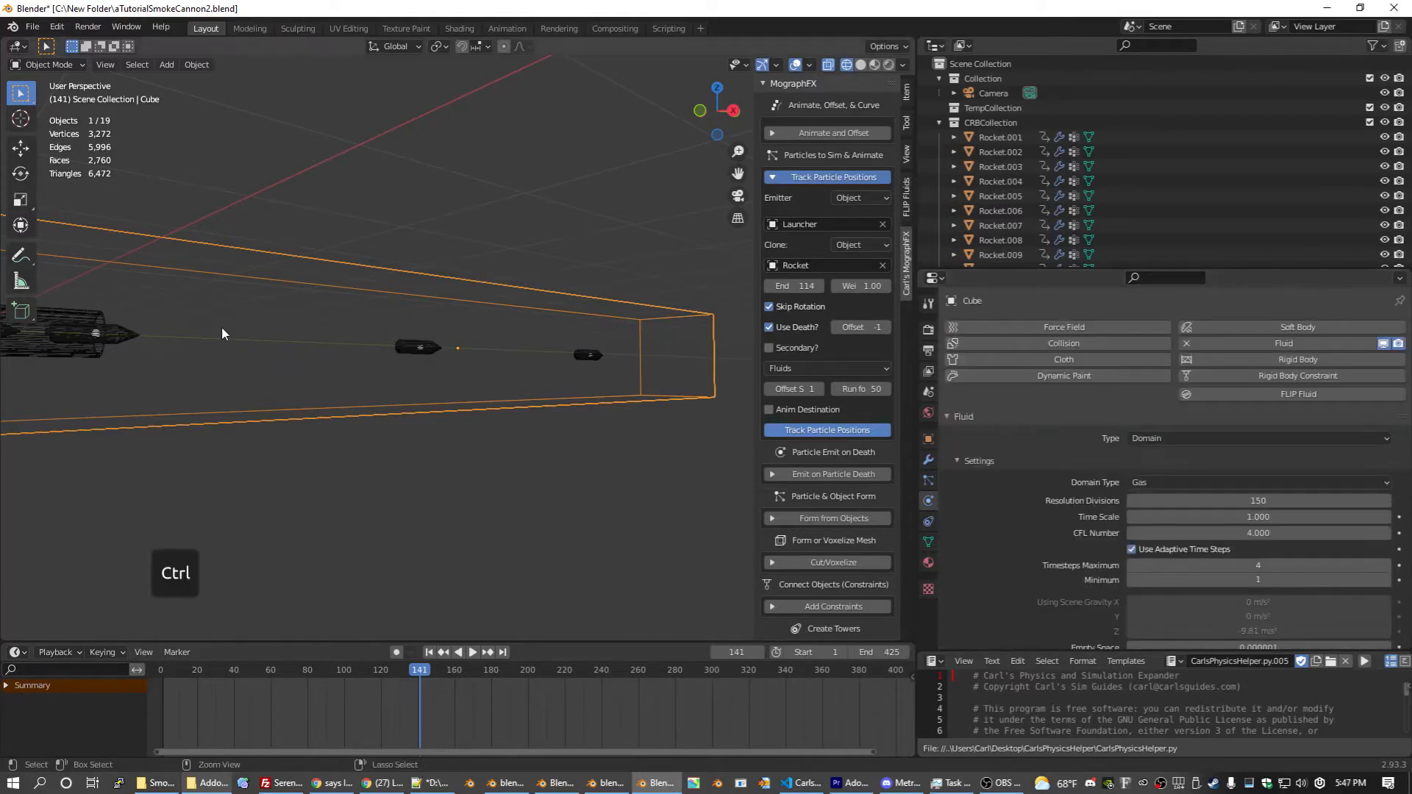
{"action": "scroll", "coordinate": [1054, 535], "scroll_direction": "down", "scroll_amount": 4}
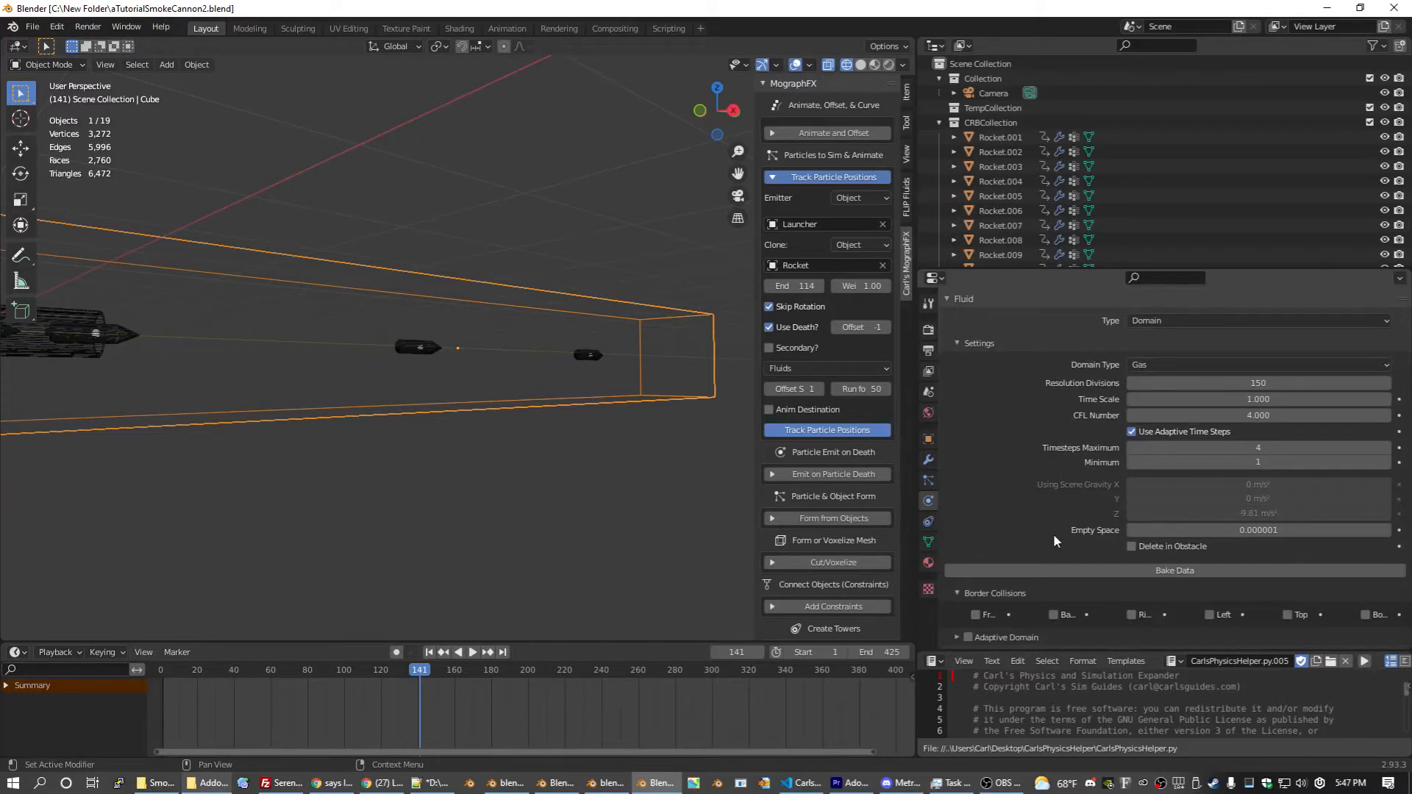
{"action": "left_click", "coordinate": [1113, 572]}
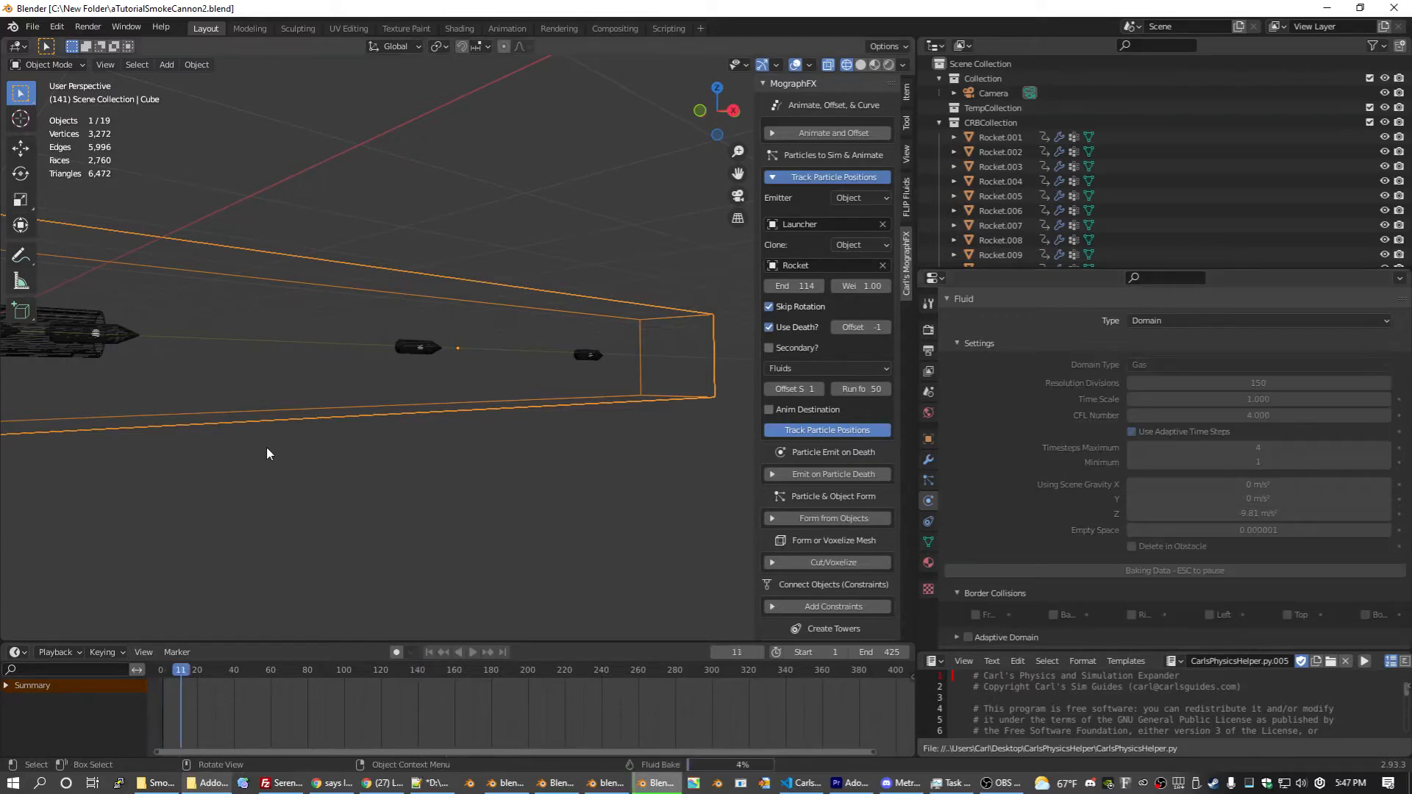
{"action": "key", "text": "Escape"}
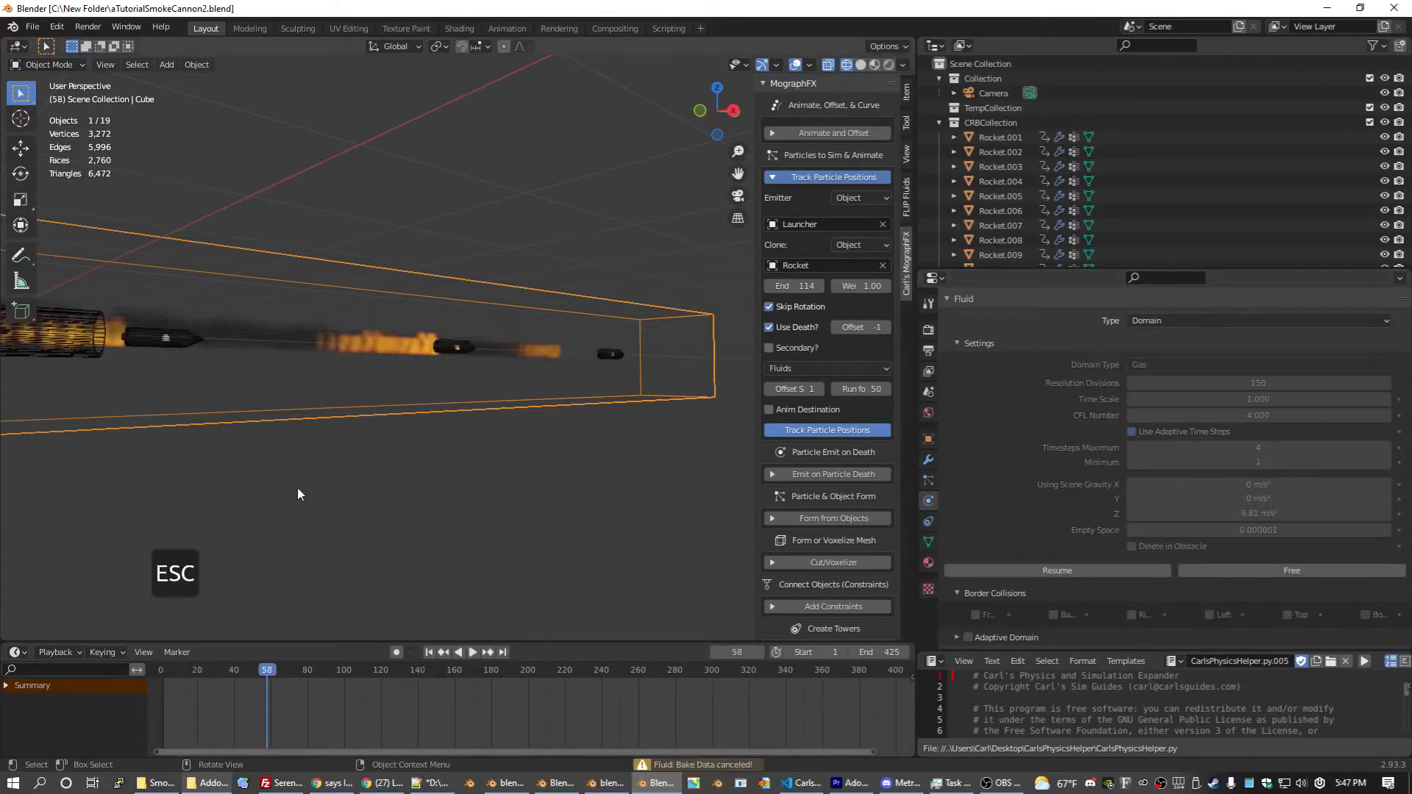
Step: Step back to frame 57 and examine the flames behind Rocket.002 up close
{"action": "key", "text": "Left"}
{"action": "middle_click_drag", "start_coordinate": [29, 522], "coordinate": [140, 450]}
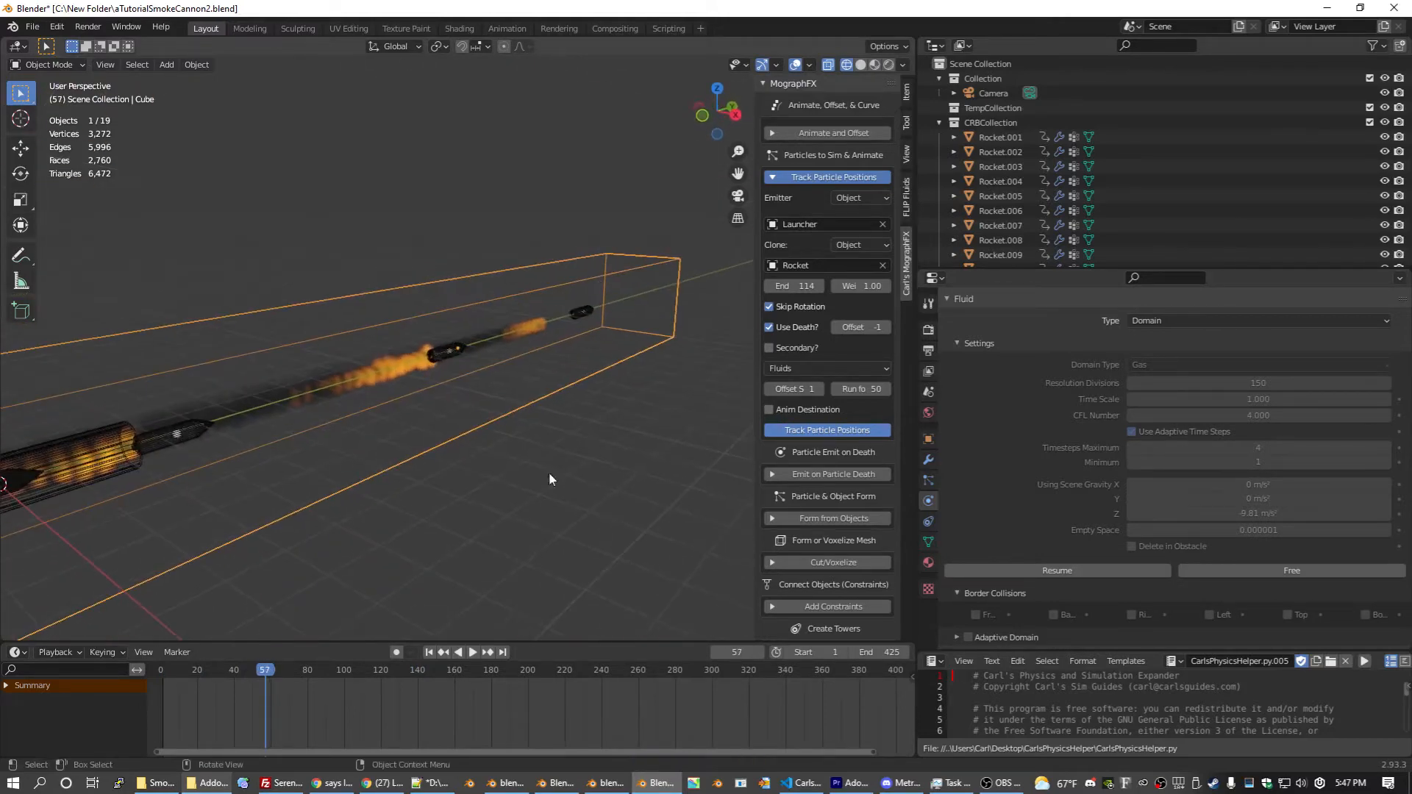
{"action": "scroll", "coordinate": [253, 444], "scroll_direction": "up", "scroll_amount": 6}
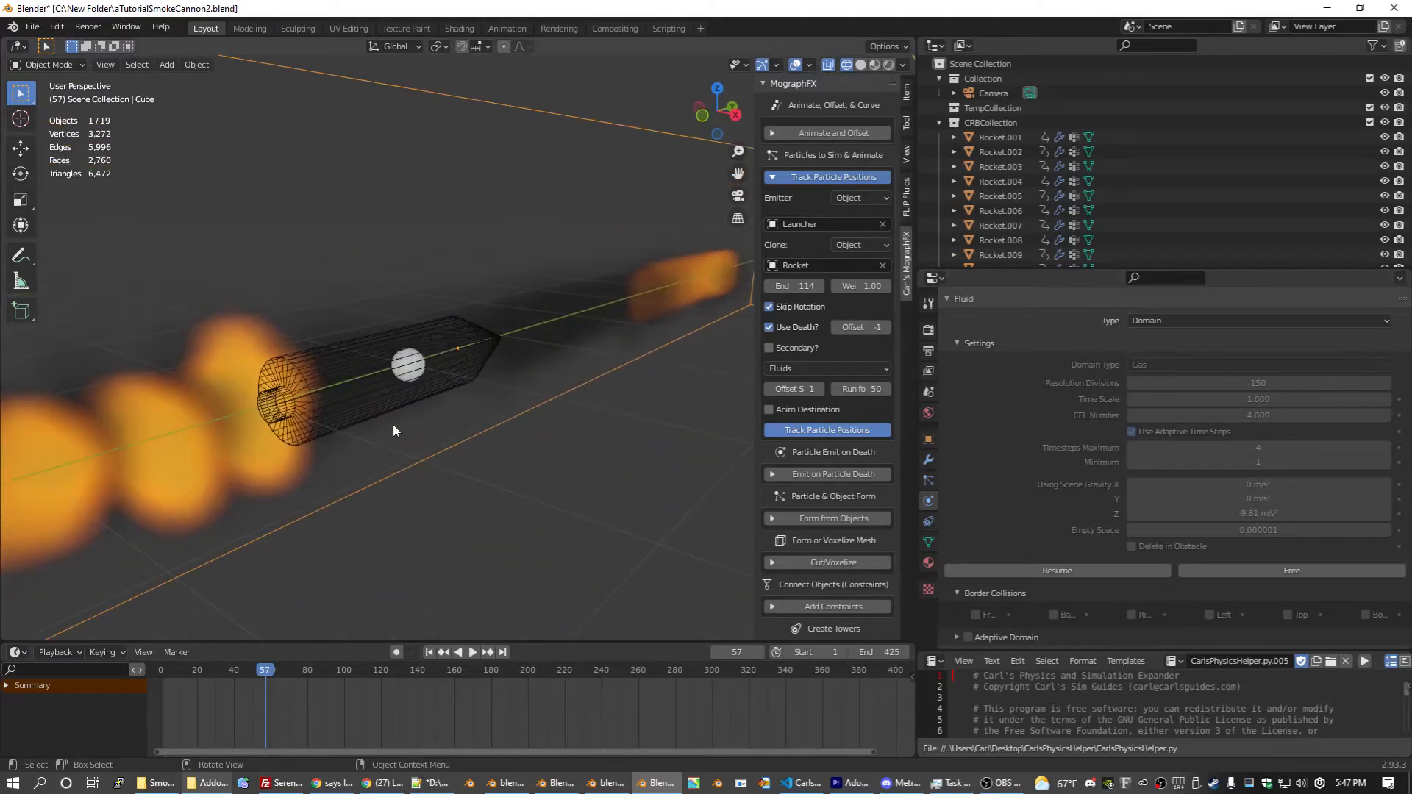
{"action": "left_click", "coordinate": [416, 364]}
{"action": "scroll", "coordinate": [424, 514], "scroll_direction": "up", "scroll_amount": 3}
{"action": "middle_click_drag", "start_coordinate": [284, 448], "coordinate": [214, 436]}
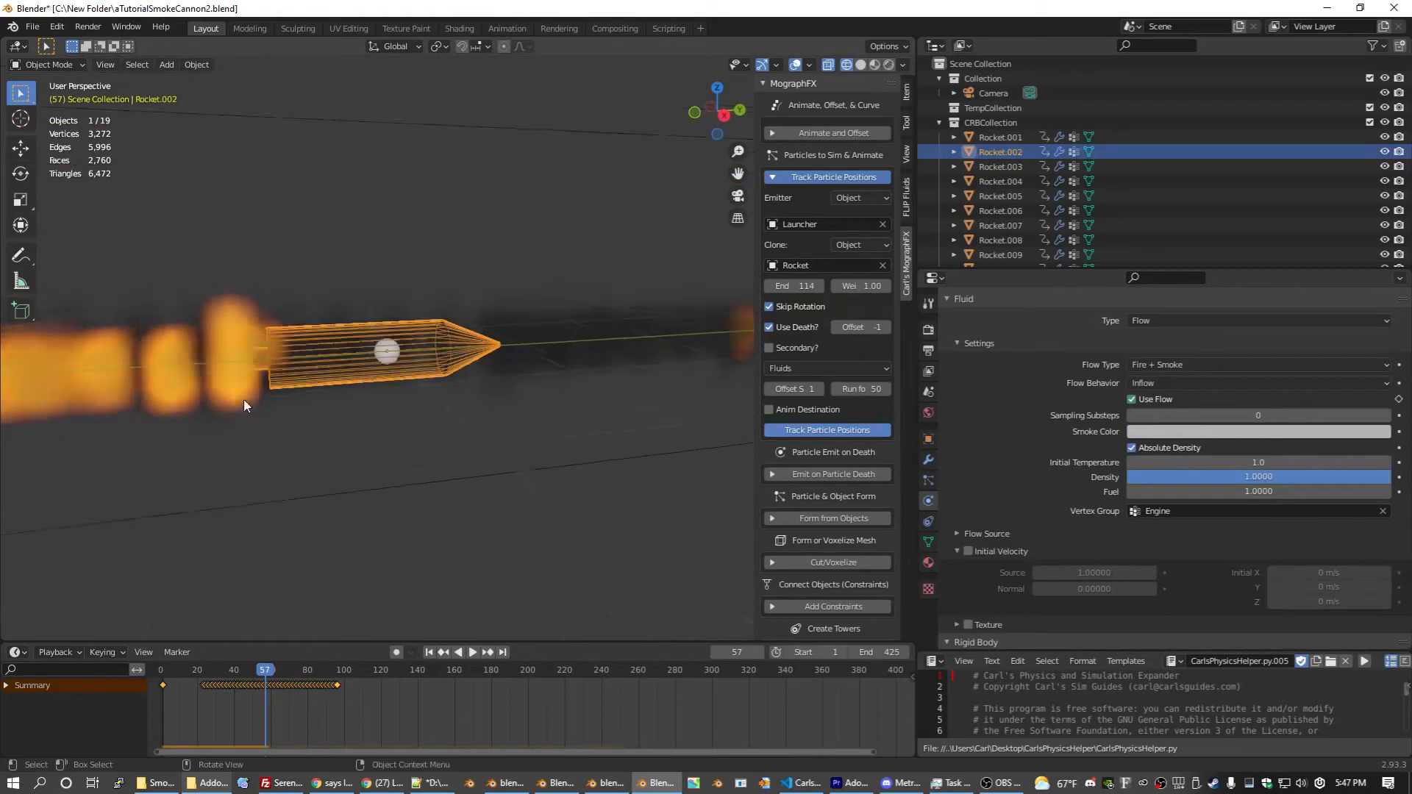
{"action": "scroll", "coordinate": [246, 403], "scroll_direction": "down", "scroll_amount": 8}
Step: Delete the copies Rocket.001 through Rocket.015 and select the source Rocket
{"action": "left_click", "coordinate": [1001, 132]}
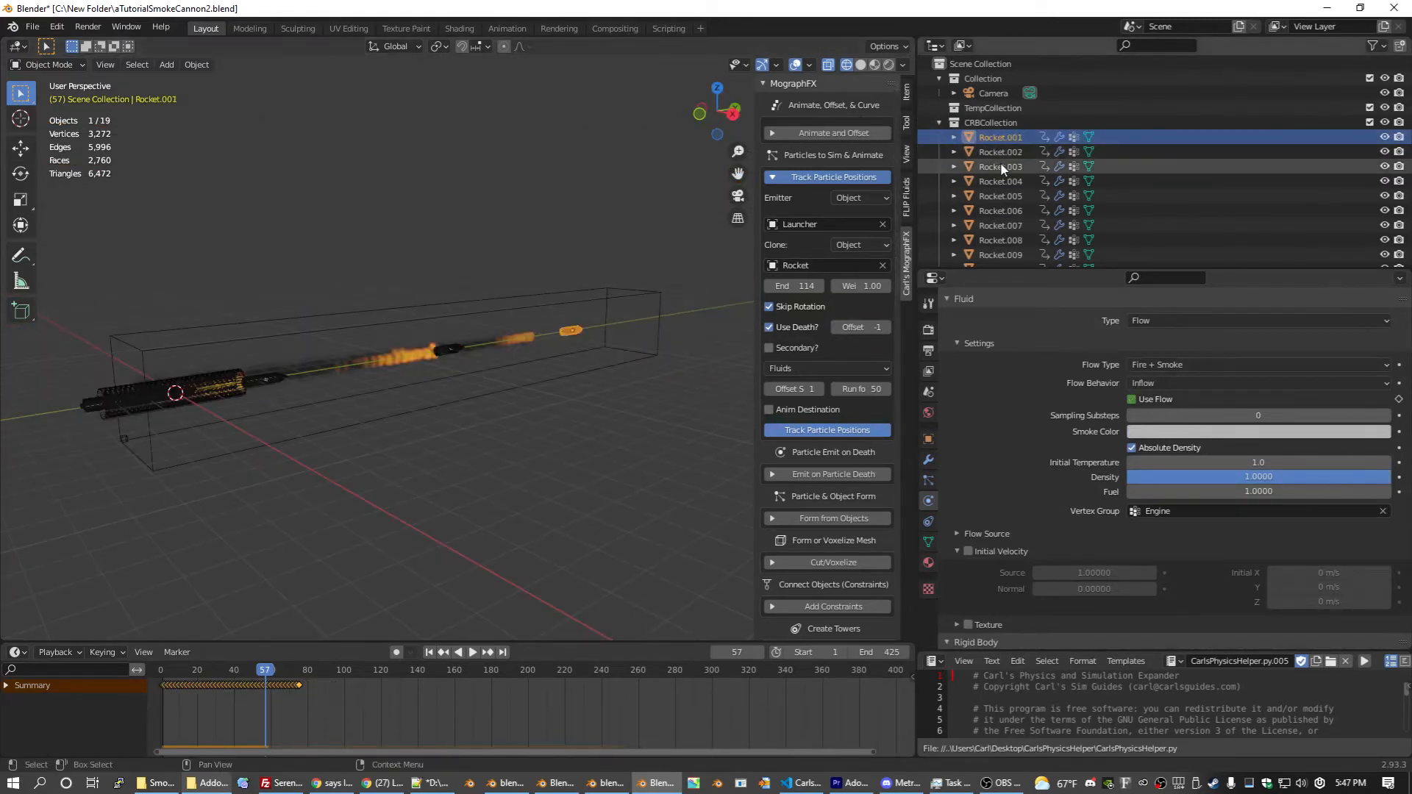
{"action": "scroll", "coordinate": [1000, 162], "scroll_direction": "down", "scroll_amount": 5}
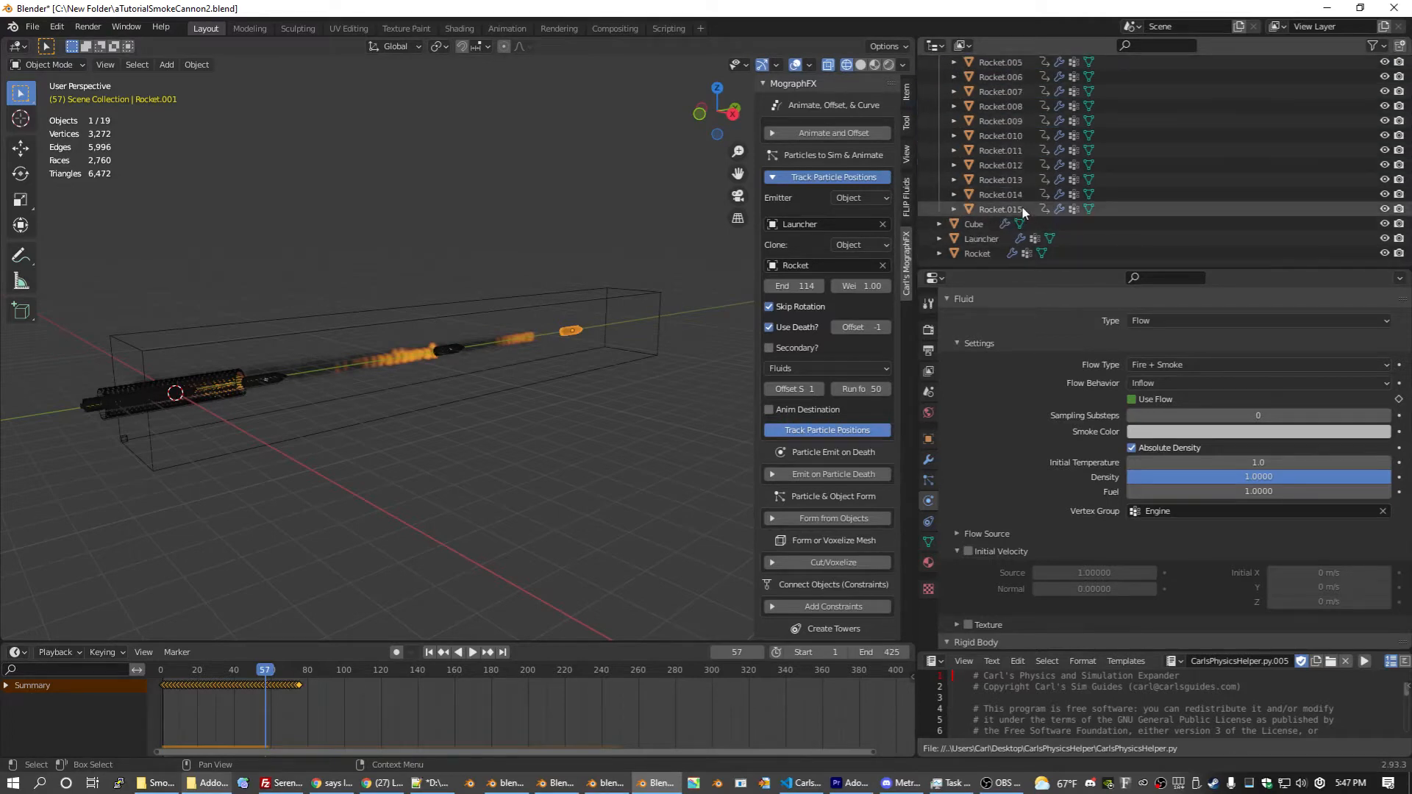
{"action": "left_click", "coordinate": [1028, 209], "text": "shift"}
{"action": "key", "text": "x"}
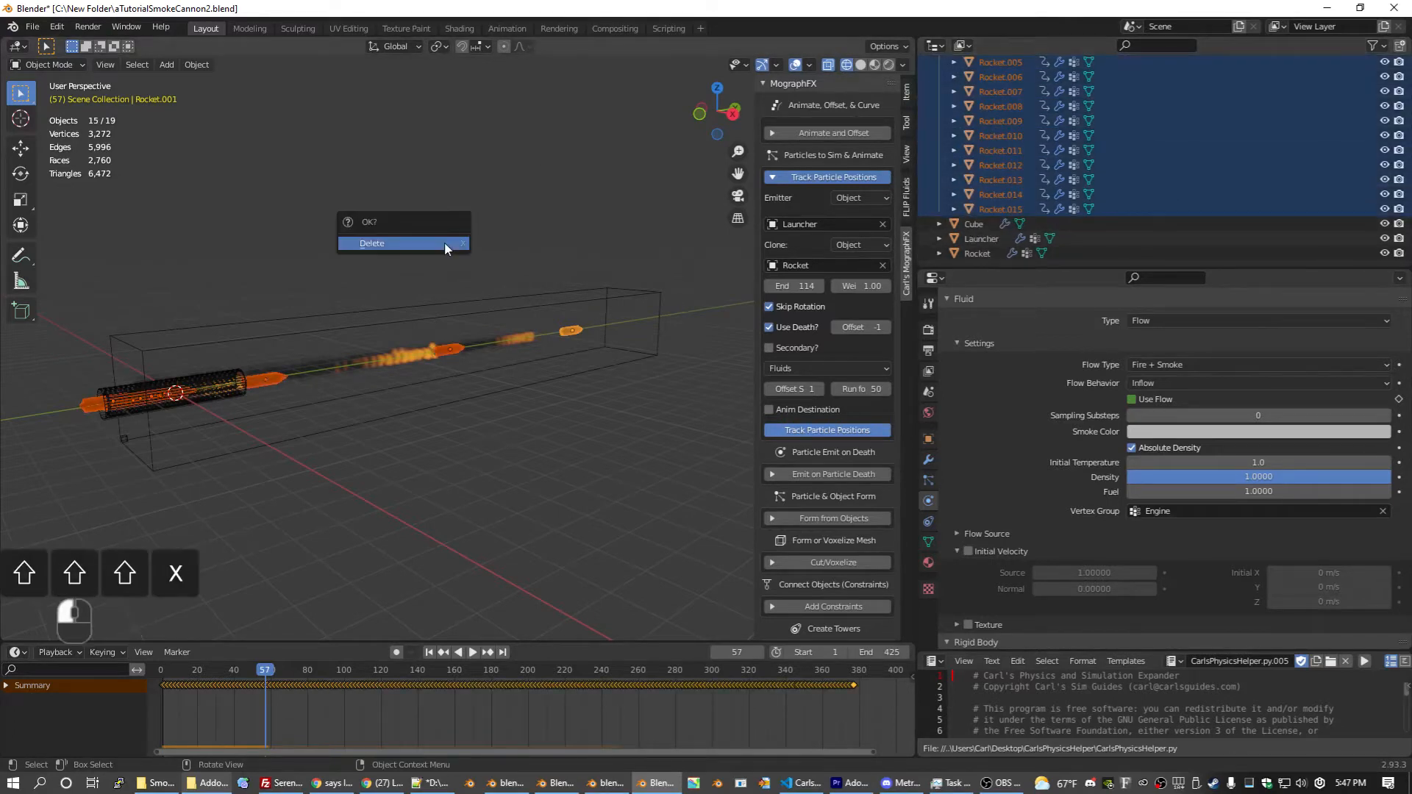
{"action": "left_click", "coordinate": [444, 243]}
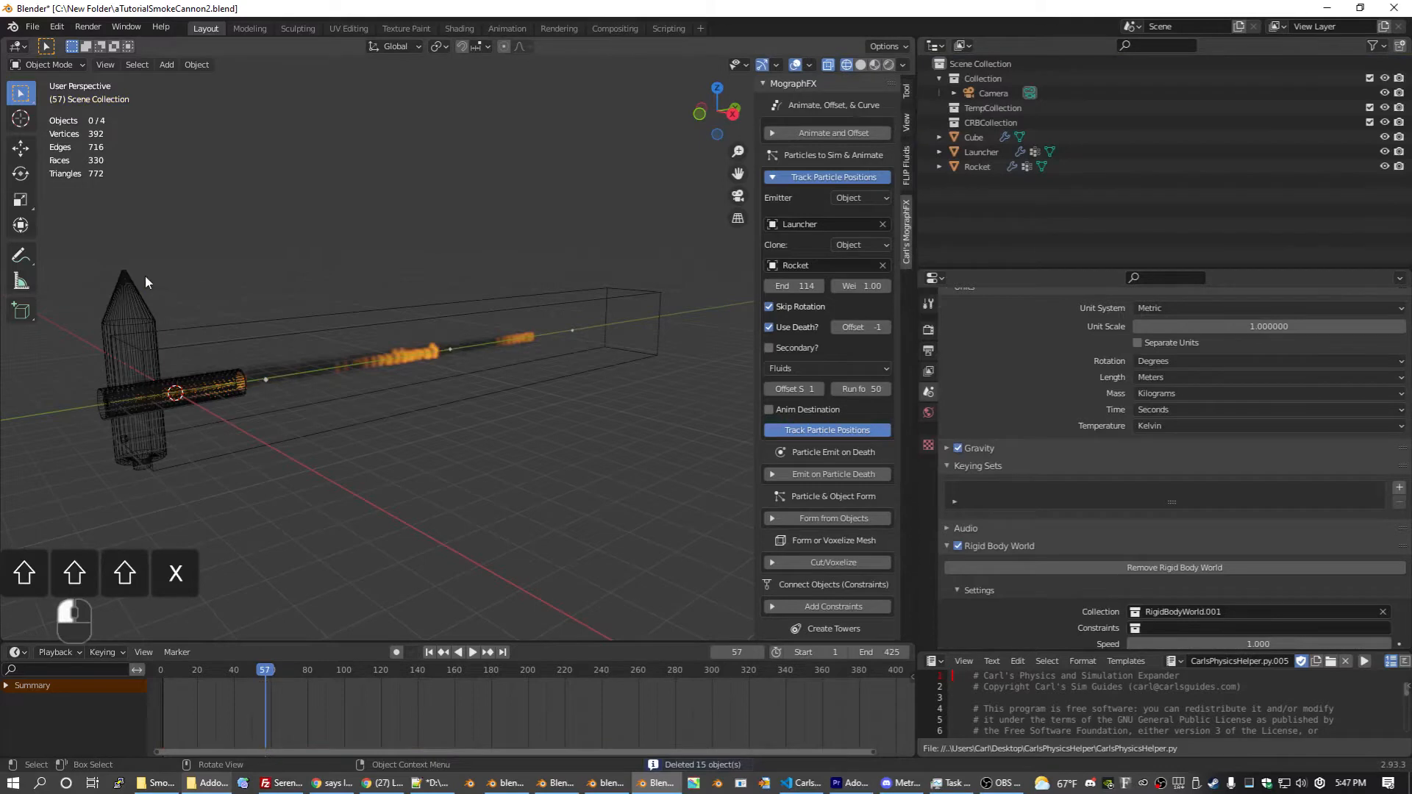
{"action": "left_click", "coordinate": [145, 278]}
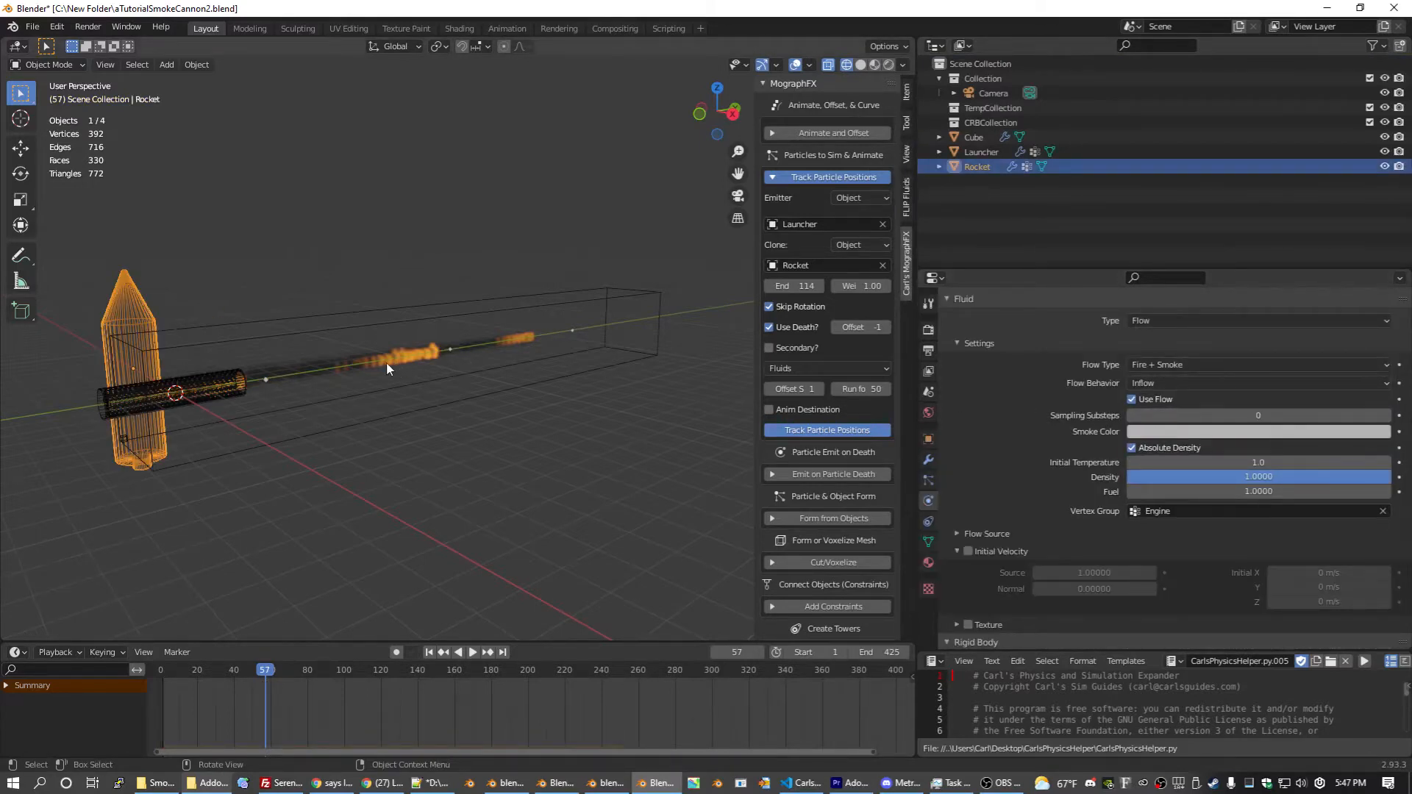
Step: Set the Sampling Substeps of the Rocket's fire and smoke flow to 4
{"action": "scroll", "coordinate": [342, 385], "scroll_direction": "up", "scroll_amount": 5}
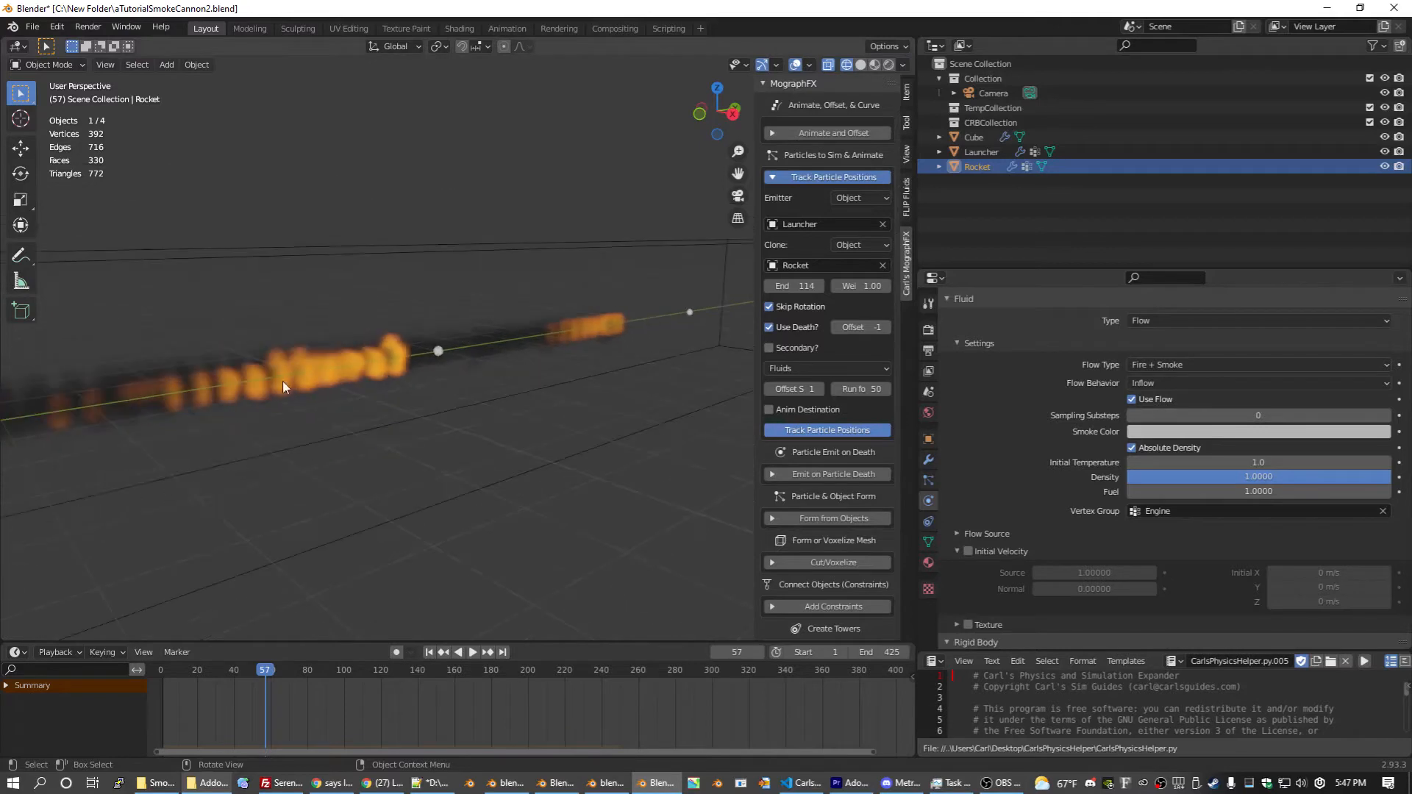
{"action": "left_click", "coordinate": [1264, 417]}
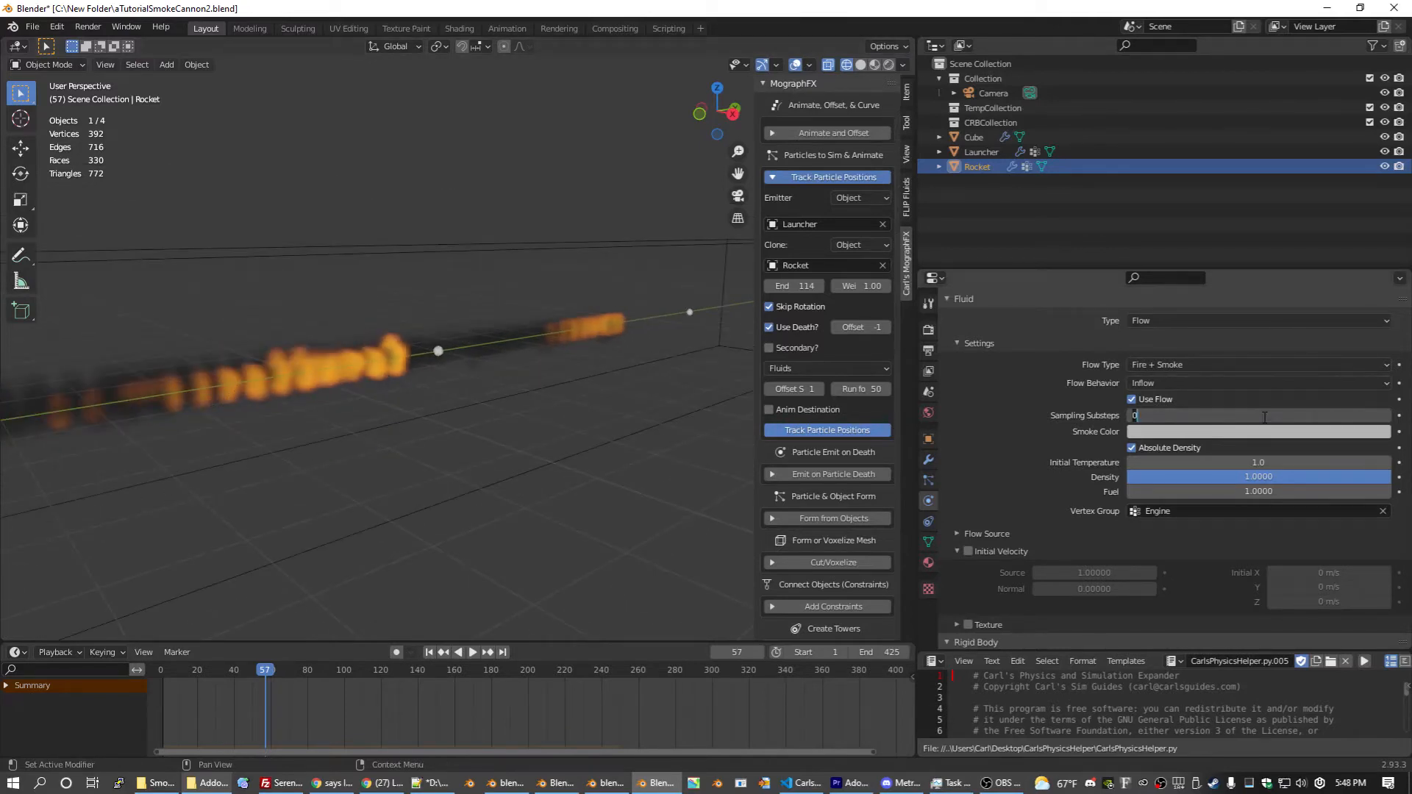
{"action": "type", "text": "6"}
{"action": "key", "text": "Return"}
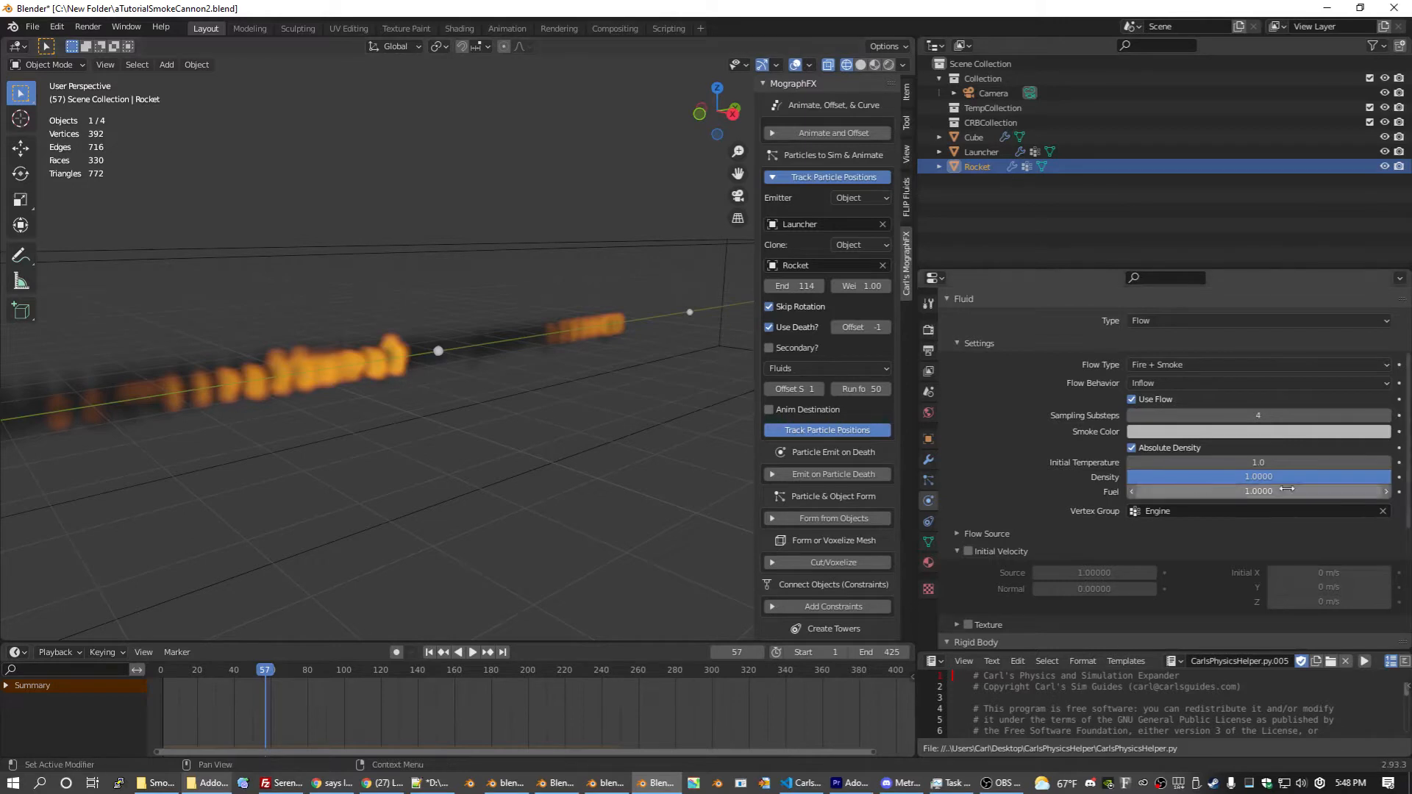
Step: Enable Initial Velocity for the Rocket's flow and set its Source value to -0.2
{"action": "scroll", "coordinate": [1007, 449], "scroll_direction": "down", "scroll_amount": 5}
{"action": "left_click", "coordinate": [968, 405]}
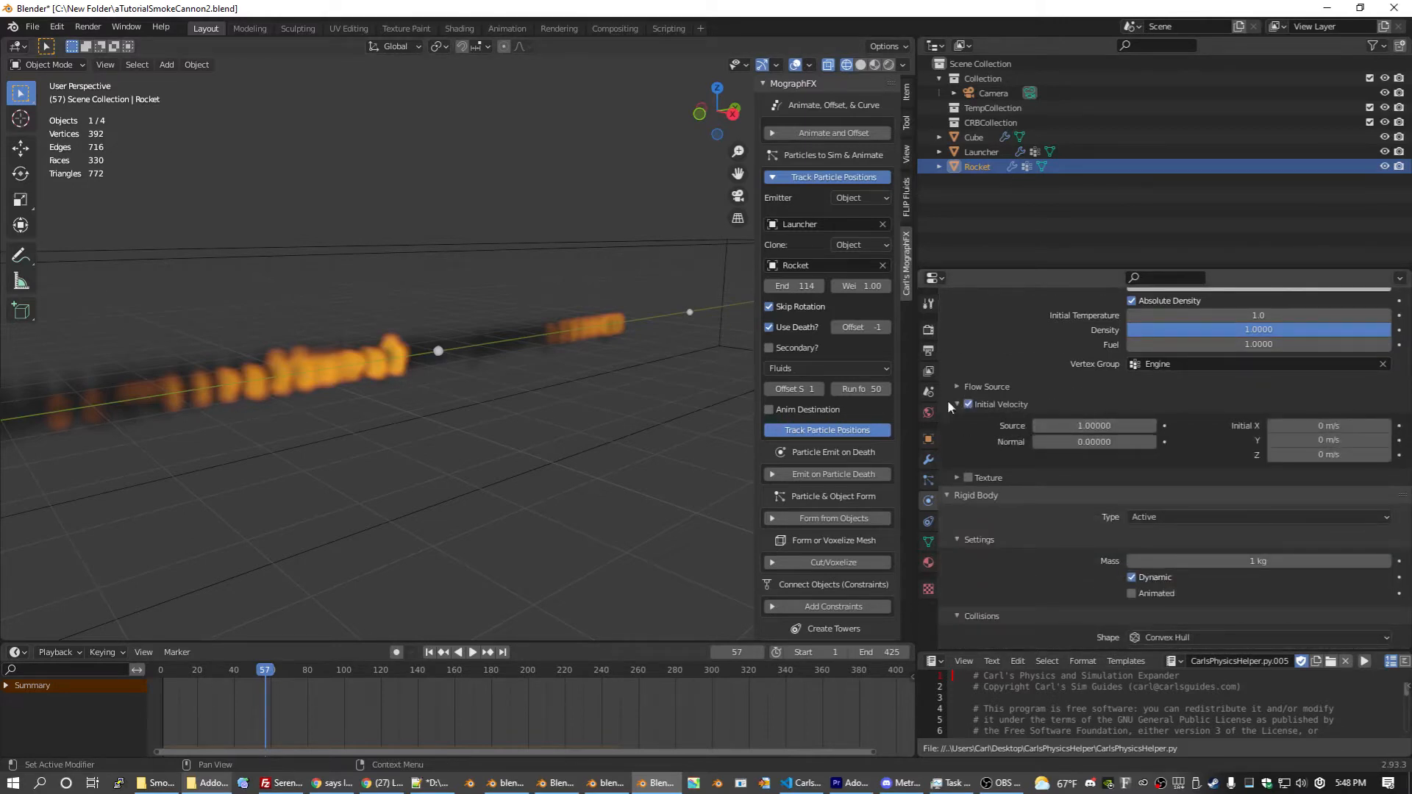
{"action": "left_click", "coordinate": [1079, 427]}
{"action": "type", "text": "-0.2"}
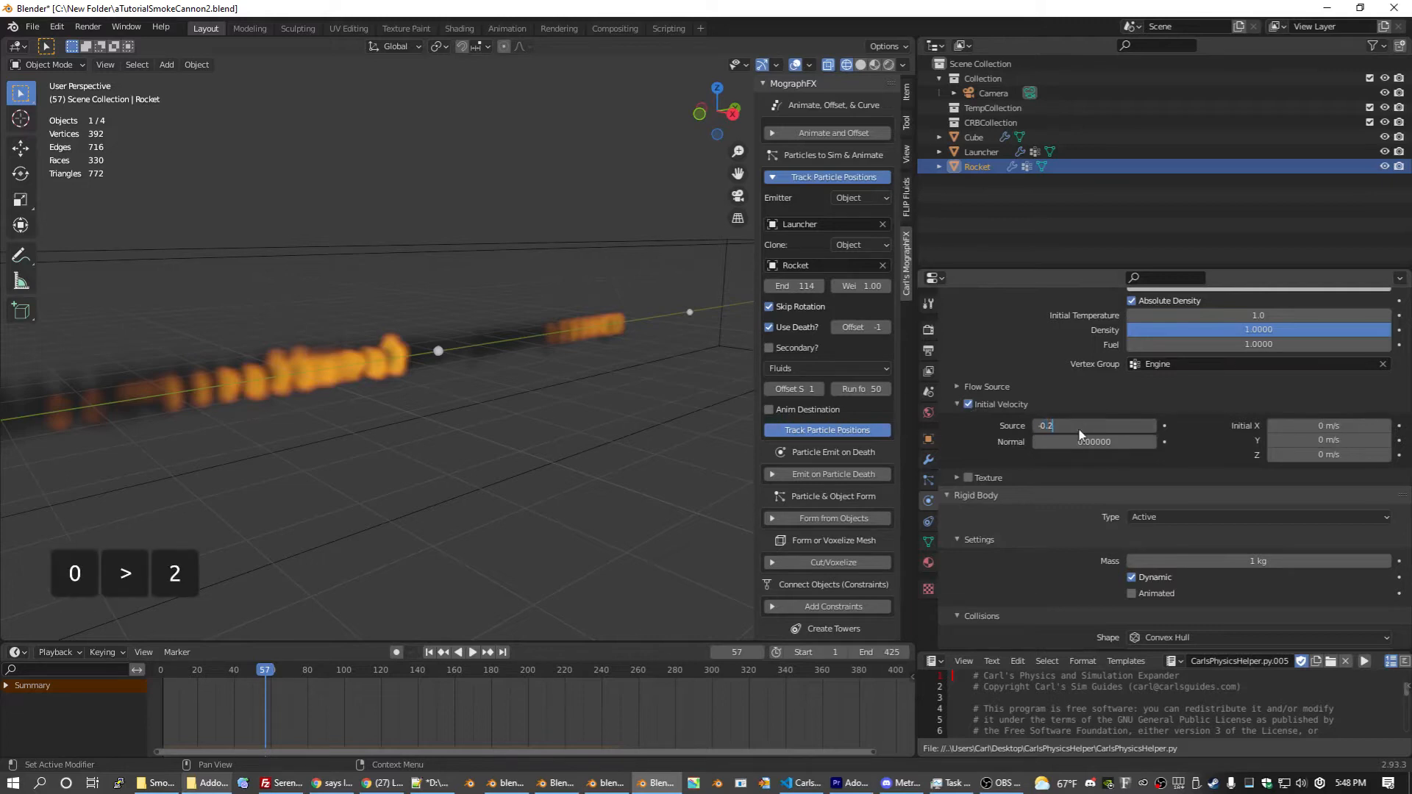
{"action": "key", "text": "Return"}
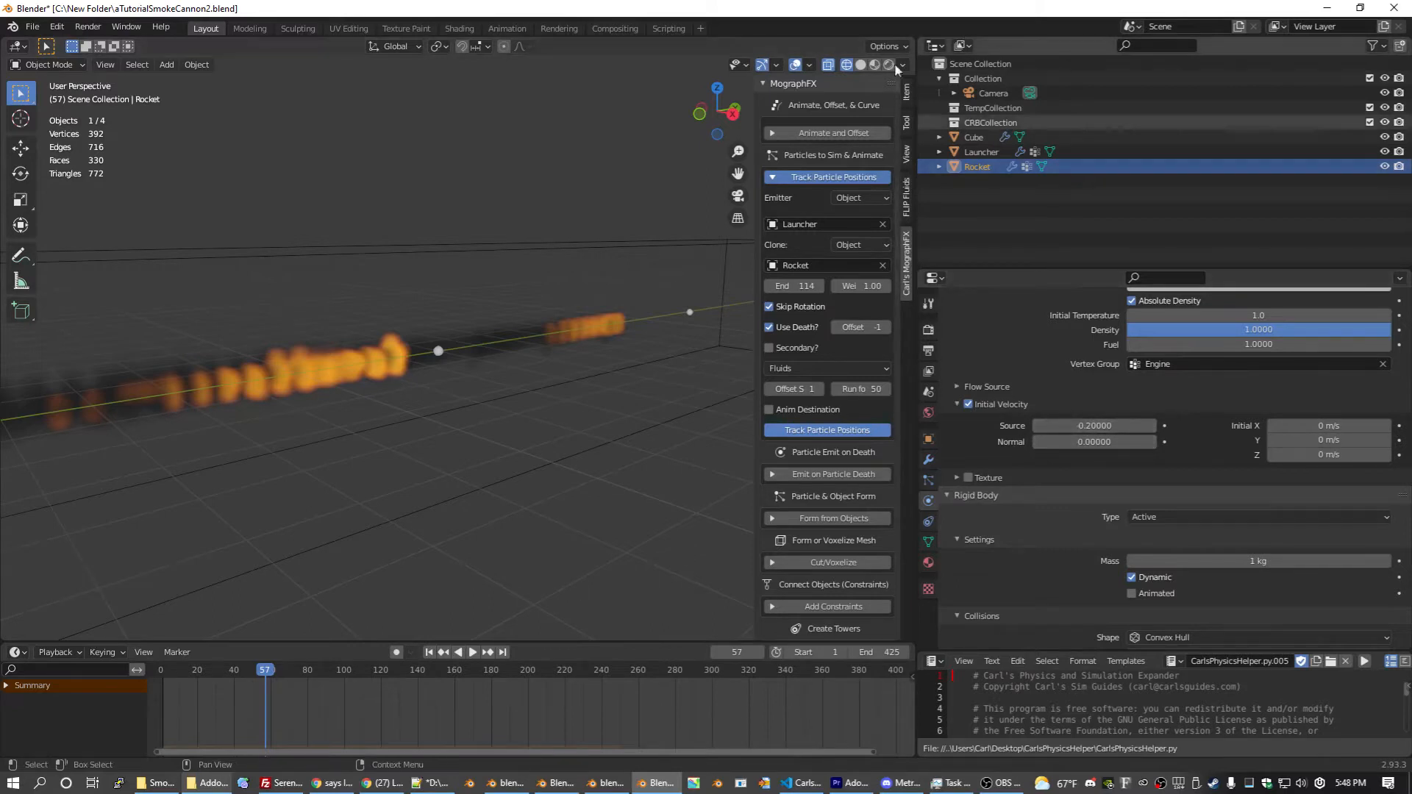
Step: Save the file and generate the Rocket copies from the Launcher's particles with Track Particle Positions
{"action": "mouse_move", "coordinate": [555, 332]}
{"action": "middle_mouse_down"}
{"action": "mouse_move", "coordinate": [482, 348]}
{"action": "mouse_move", "coordinate": [551, 329]}
{"action": "middle_mouse_up"}
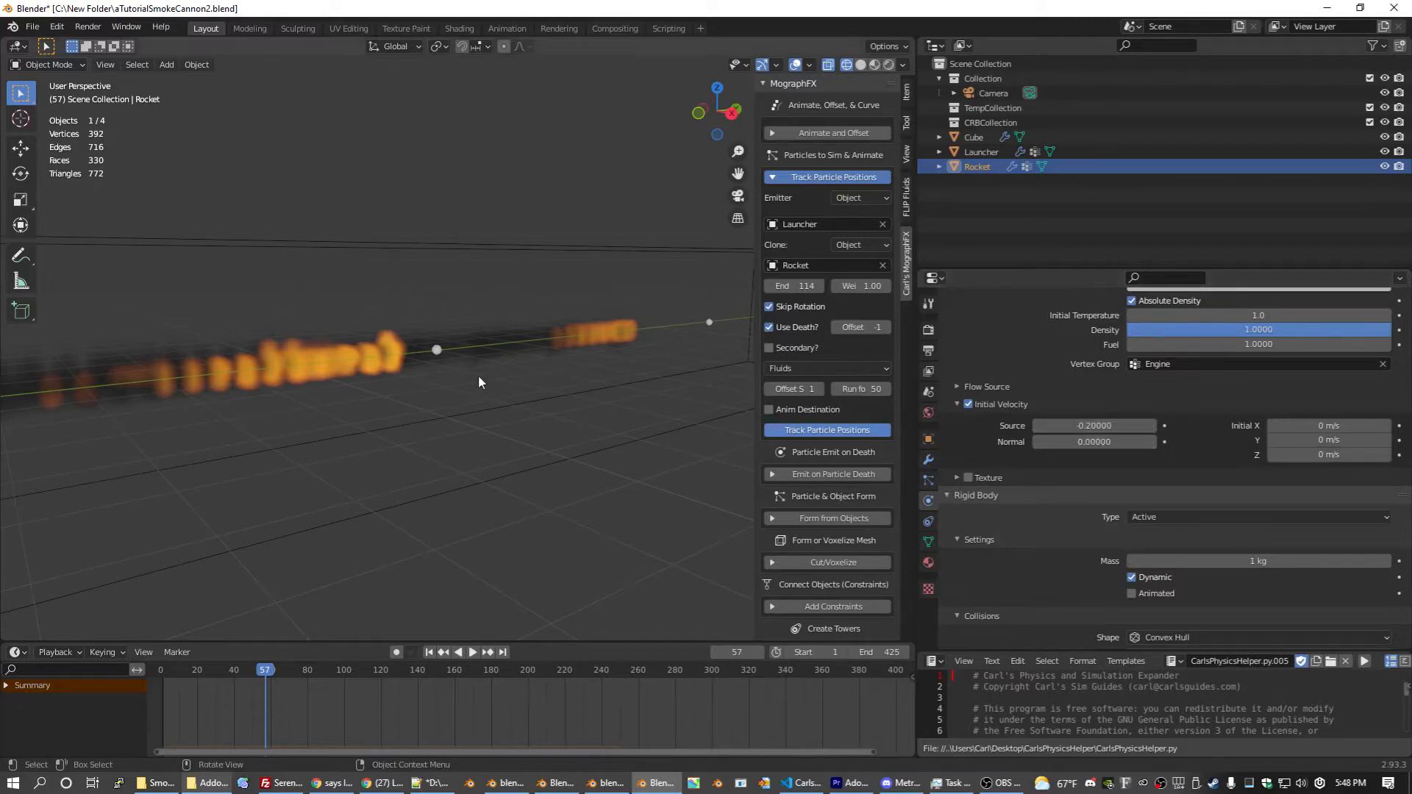
{"action": "scroll", "coordinate": [478, 376], "scroll_direction": "down", "scroll_amount": 6}
{"action": "middle_click_drag", "start_coordinate": [380, 388], "coordinate": [398, 381]}
{"action": "key", "text": "ctrl+s"}
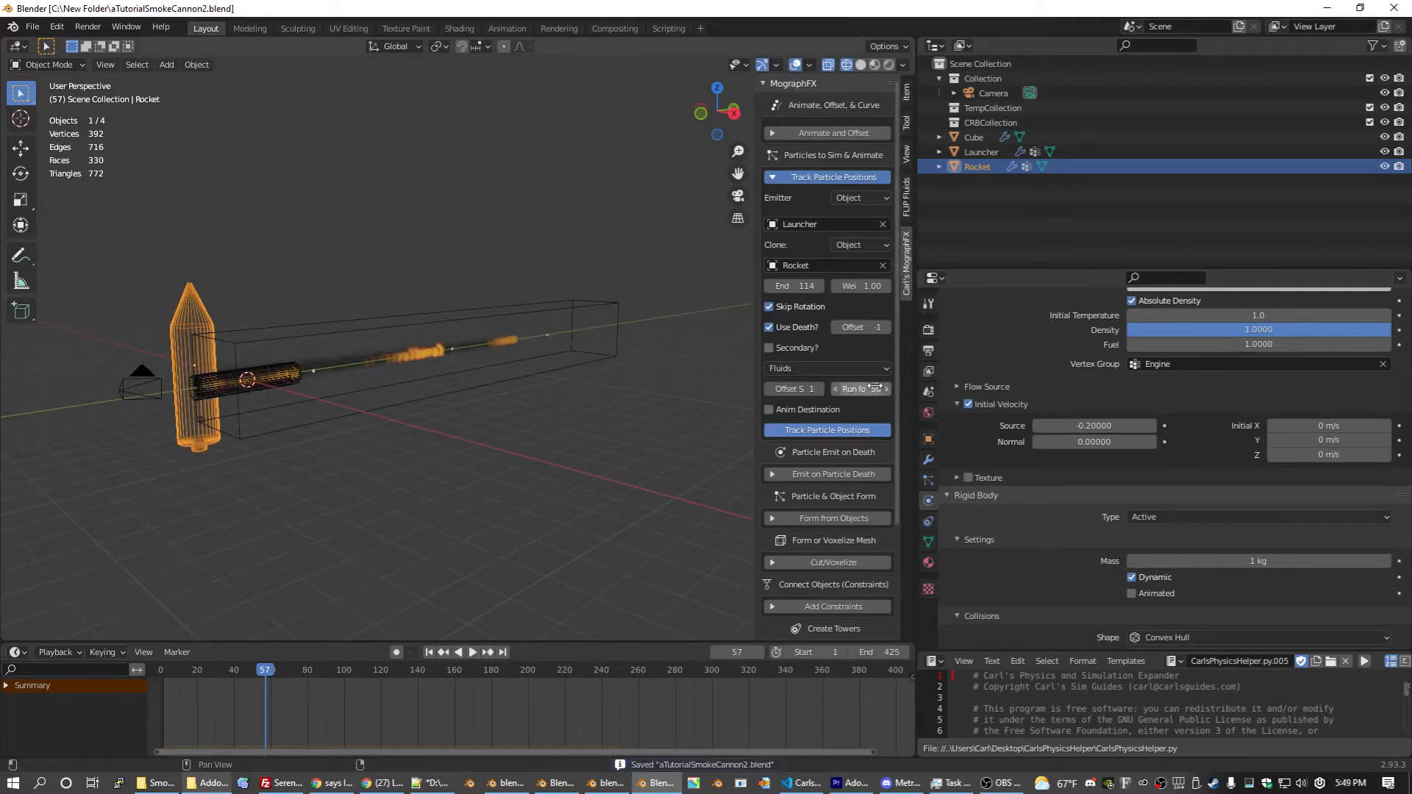
{"action": "left_click", "coordinate": [818, 431]}
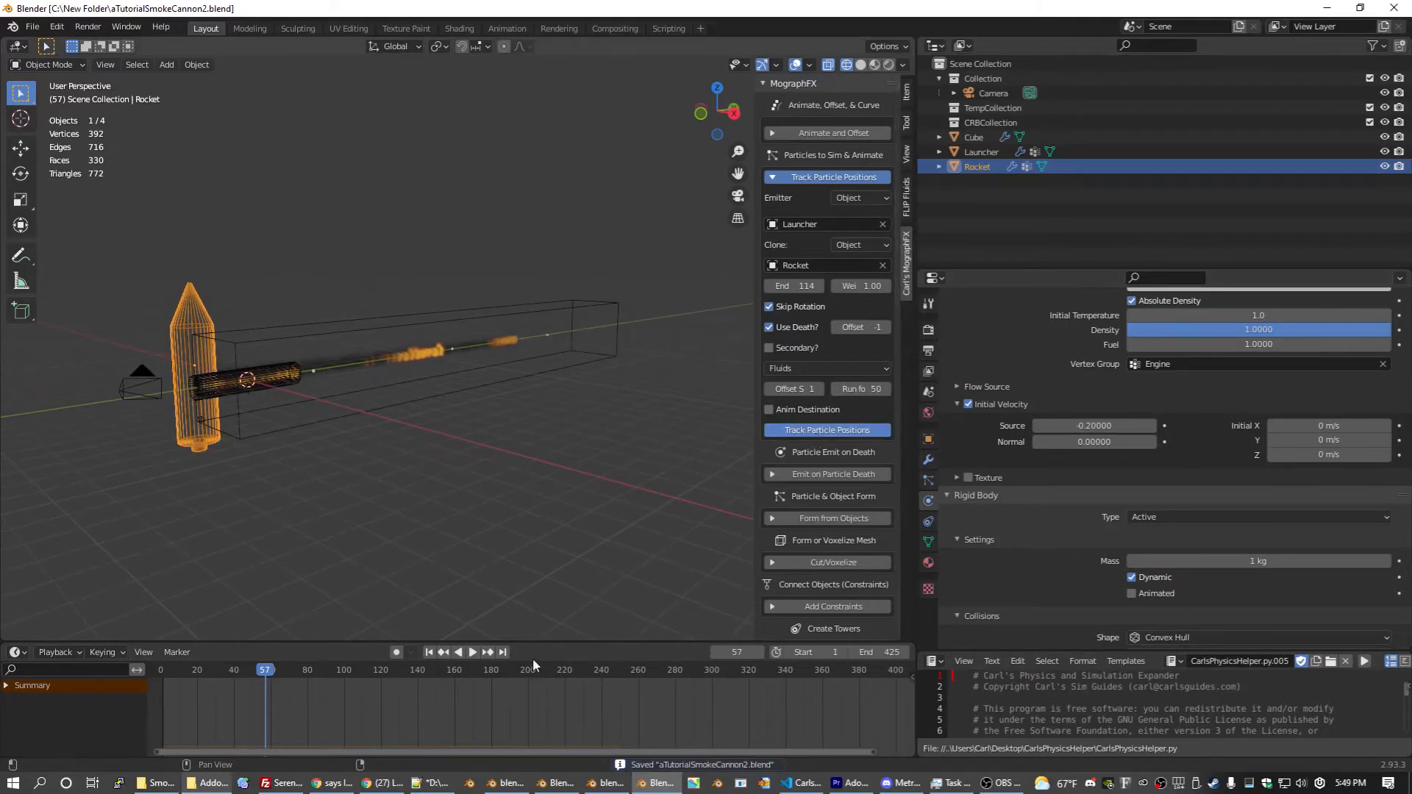
Step: Stop the Cube domain's bake partway and examine the flames behind the launched rockets at frame 59
{"action": "key", "text": "Escape"}
{"action": "scroll", "coordinate": [374, 466], "scroll_direction": "up", "scroll_amount": 6}
{"action": "middle_click_drag", "start_coordinate": [374, 467], "coordinate": [362, 406]}
{"action": "scroll", "coordinate": [331, 450], "scroll_direction": "down", "scroll_amount": 3}
{"action": "scroll", "coordinate": [362, 425], "scroll_direction": "down", "scroll_amount": 2}
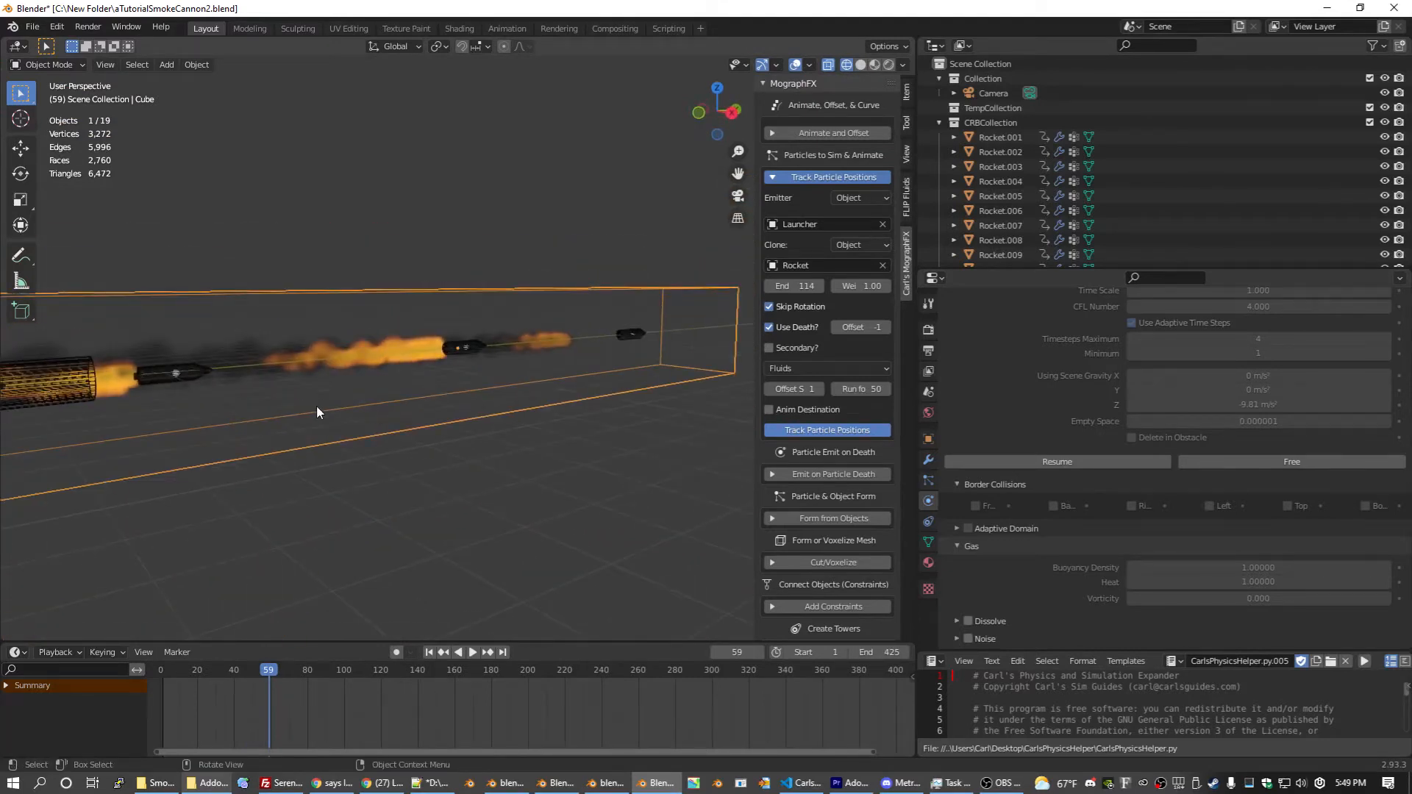
{"action": "scroll", "coordinate": [317, 408], "scroll_direction": "down", "scroll_amount": 3}
{"action": "scroll", "coordinate": [317, 408], "scroll_direction": "up", "scroll_amount": 5}
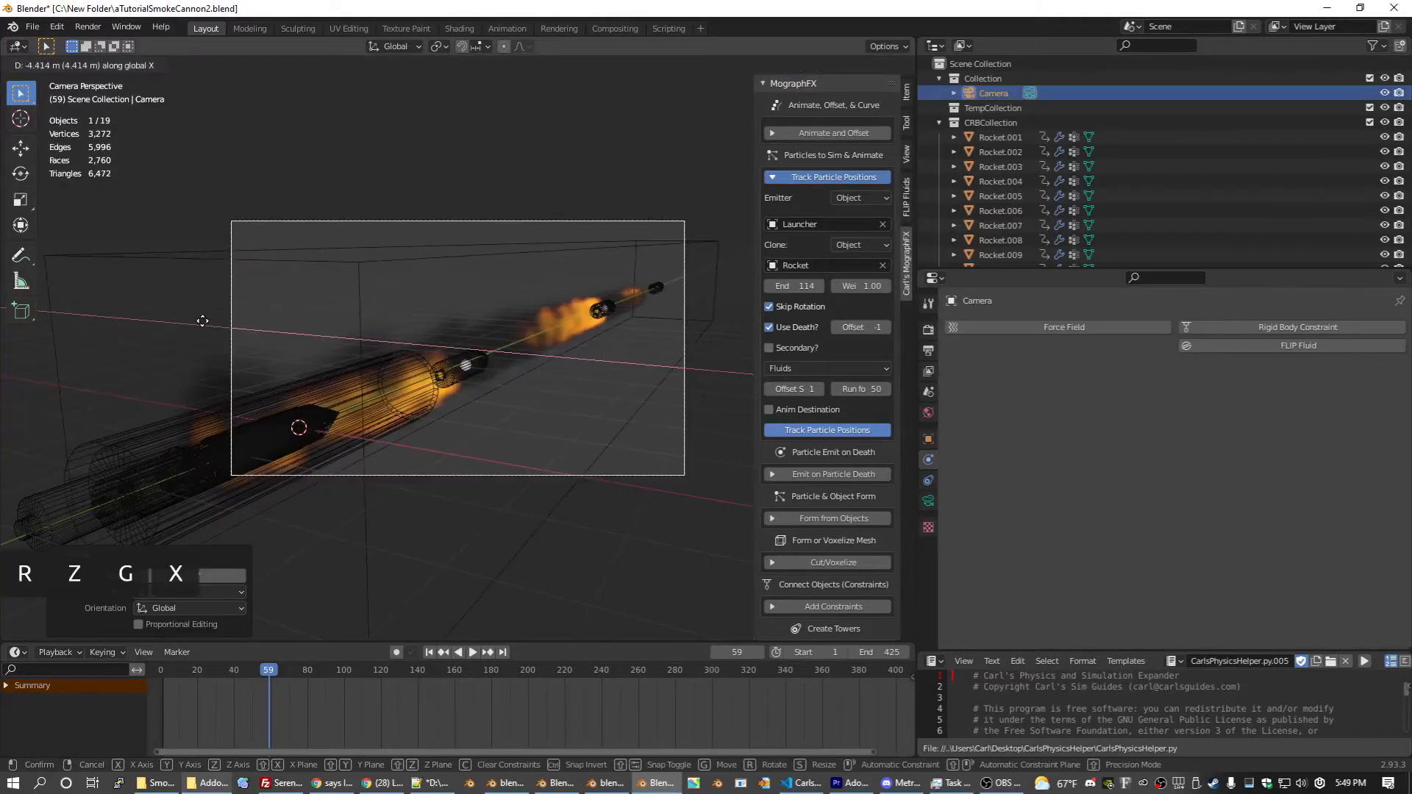
Step: Reposition the Camera along the global X and Y axes to frame the Launcher and the fired rockets, and save the file
{"action": "left_click", "coordinate": [202, 321]}
{"action": "key", "text": "g"}
{"action": "key", "text": "y"}
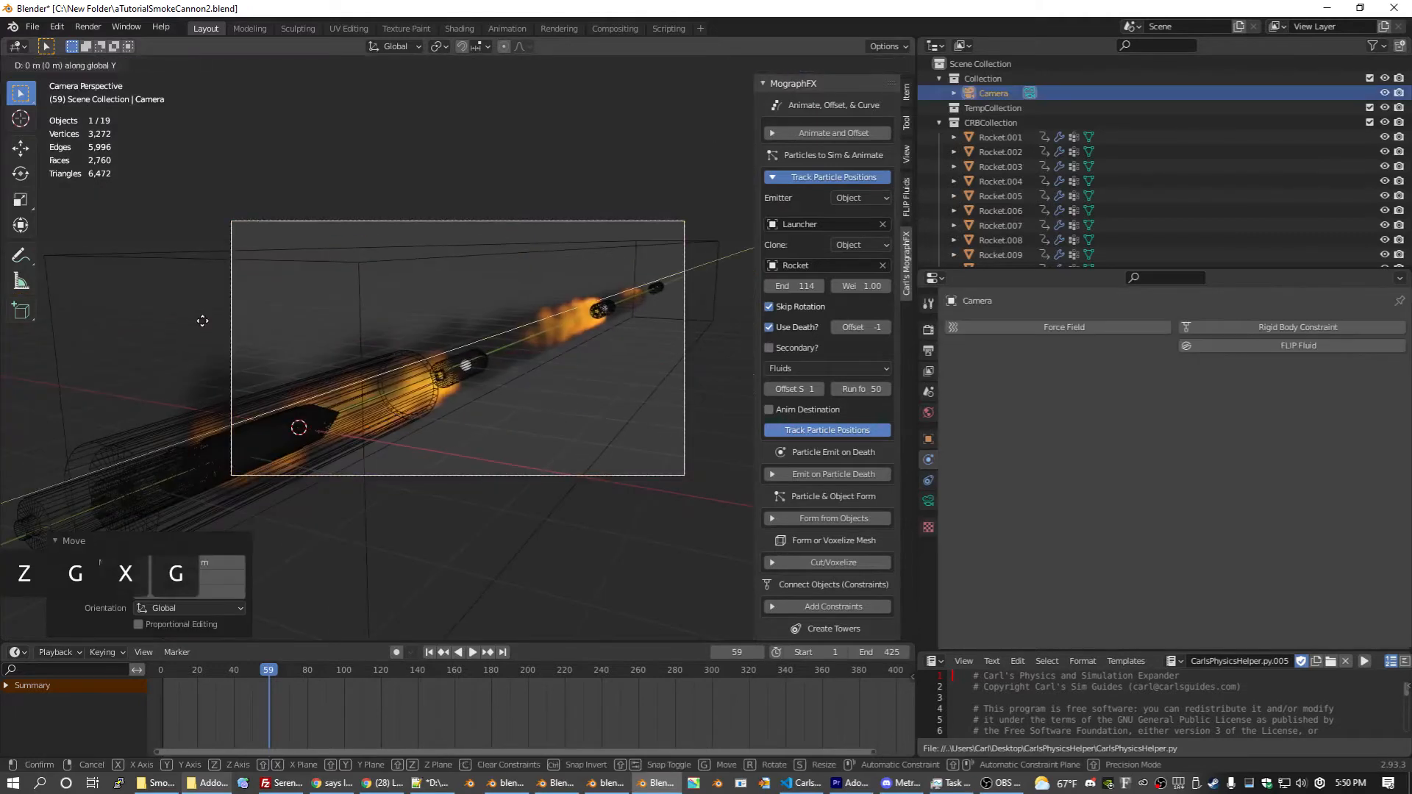
{"action": "key", "text": "g"}
{"action": "key", "text": "x"}
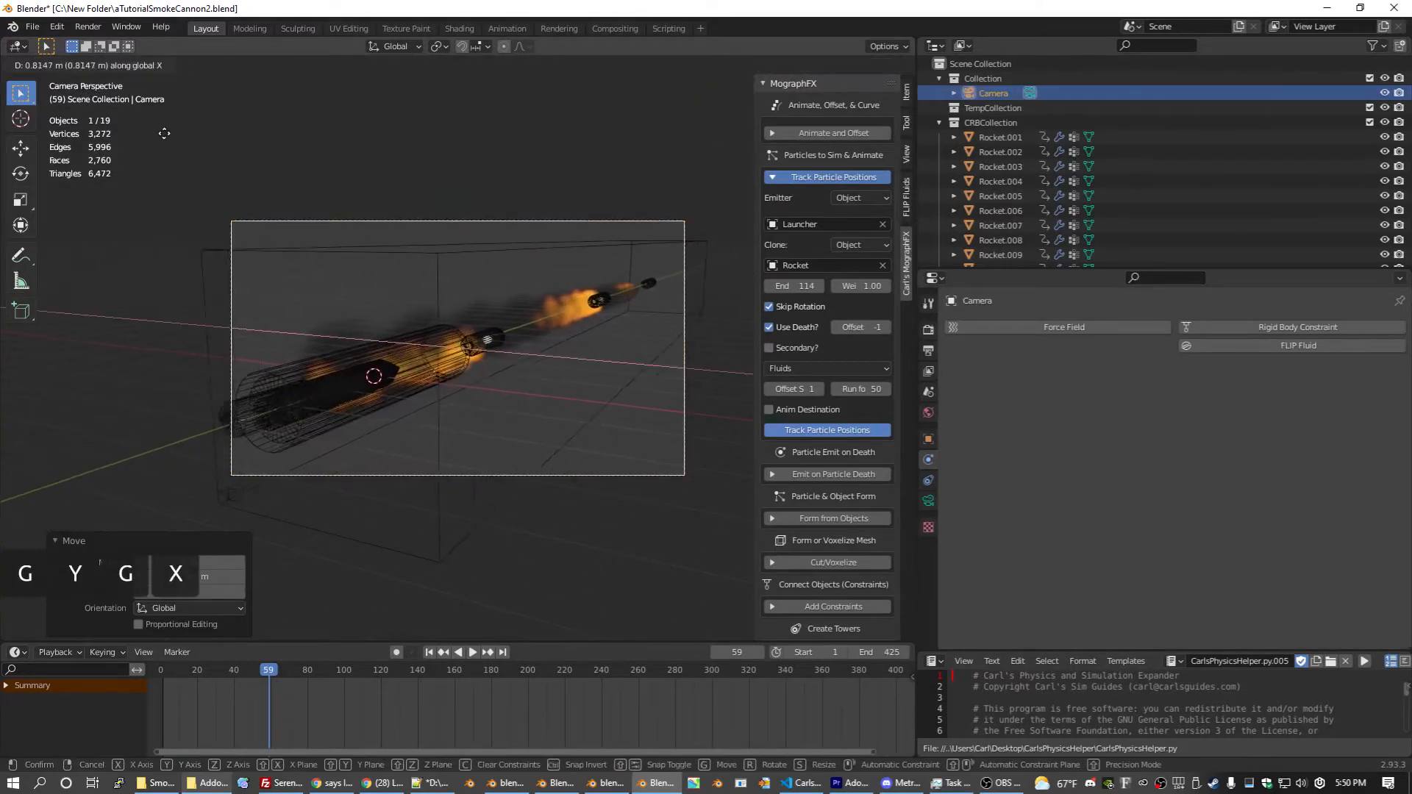
{"action": "left_click", "coordinate": [285, 148]}
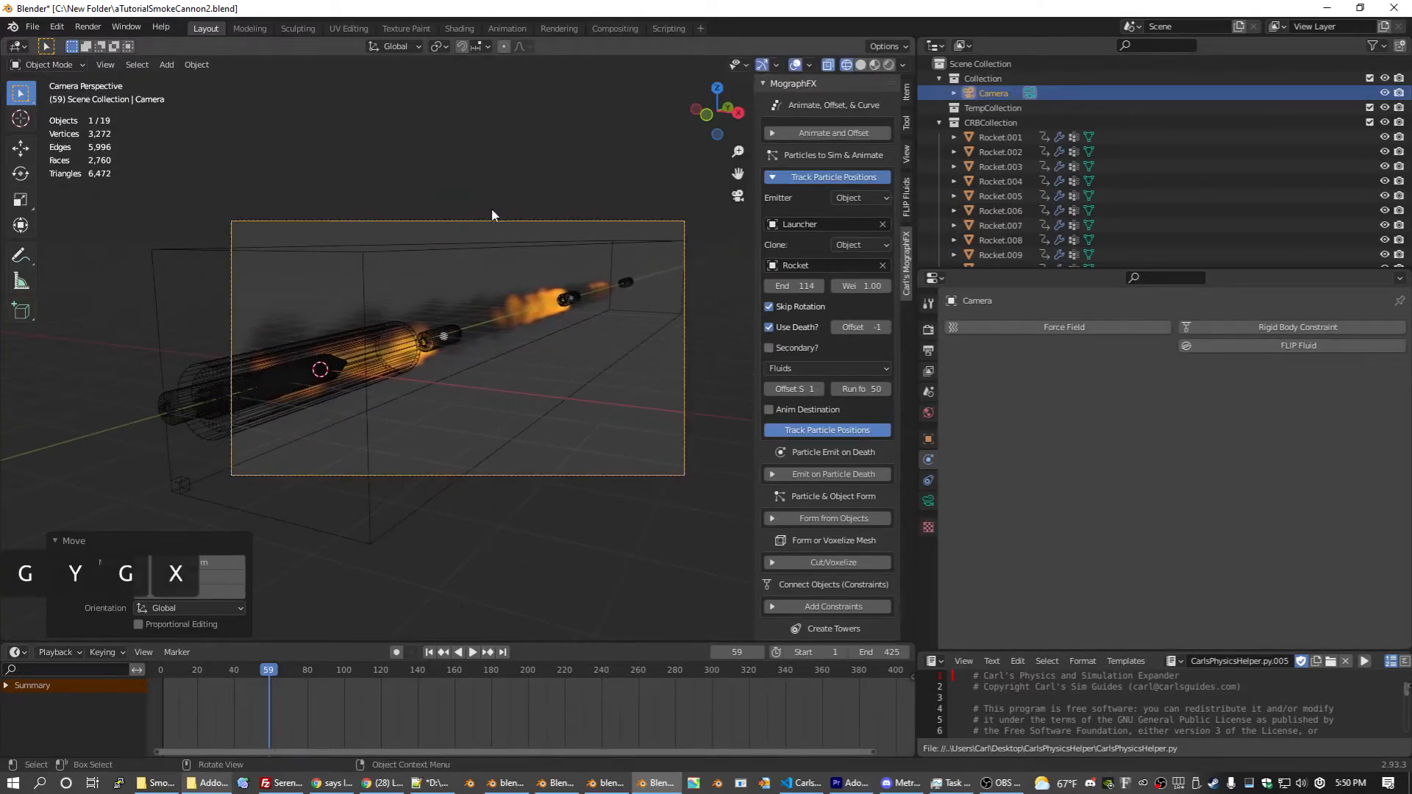
{"action": "key", "text": "ctrl+s"}
Step: Return to frame 0 and delete the copies Rocket.001 through Rocket.015
{"action": "left_click", "coordinate": [625, 281]}
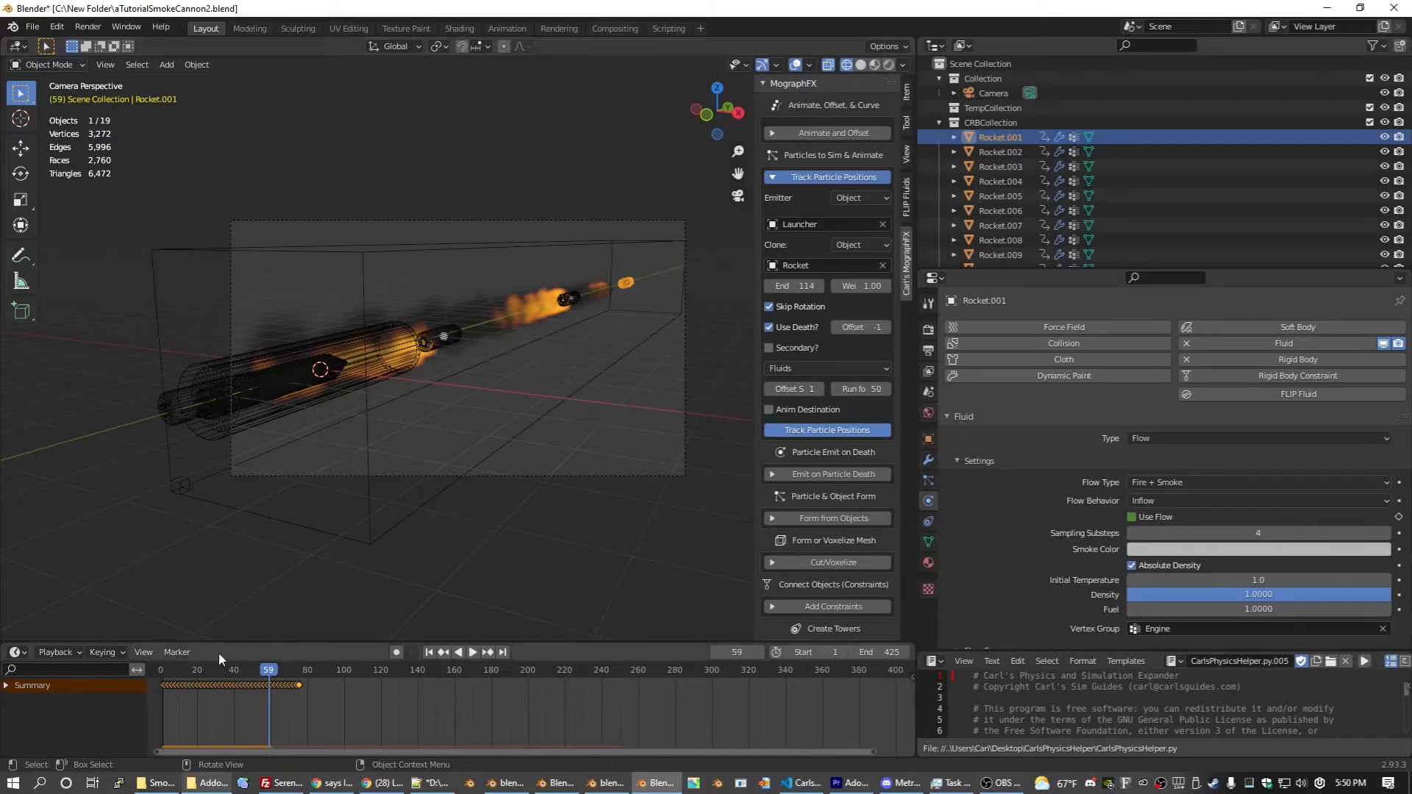
{"action": "left_click", "coordinate": [153, 669]}
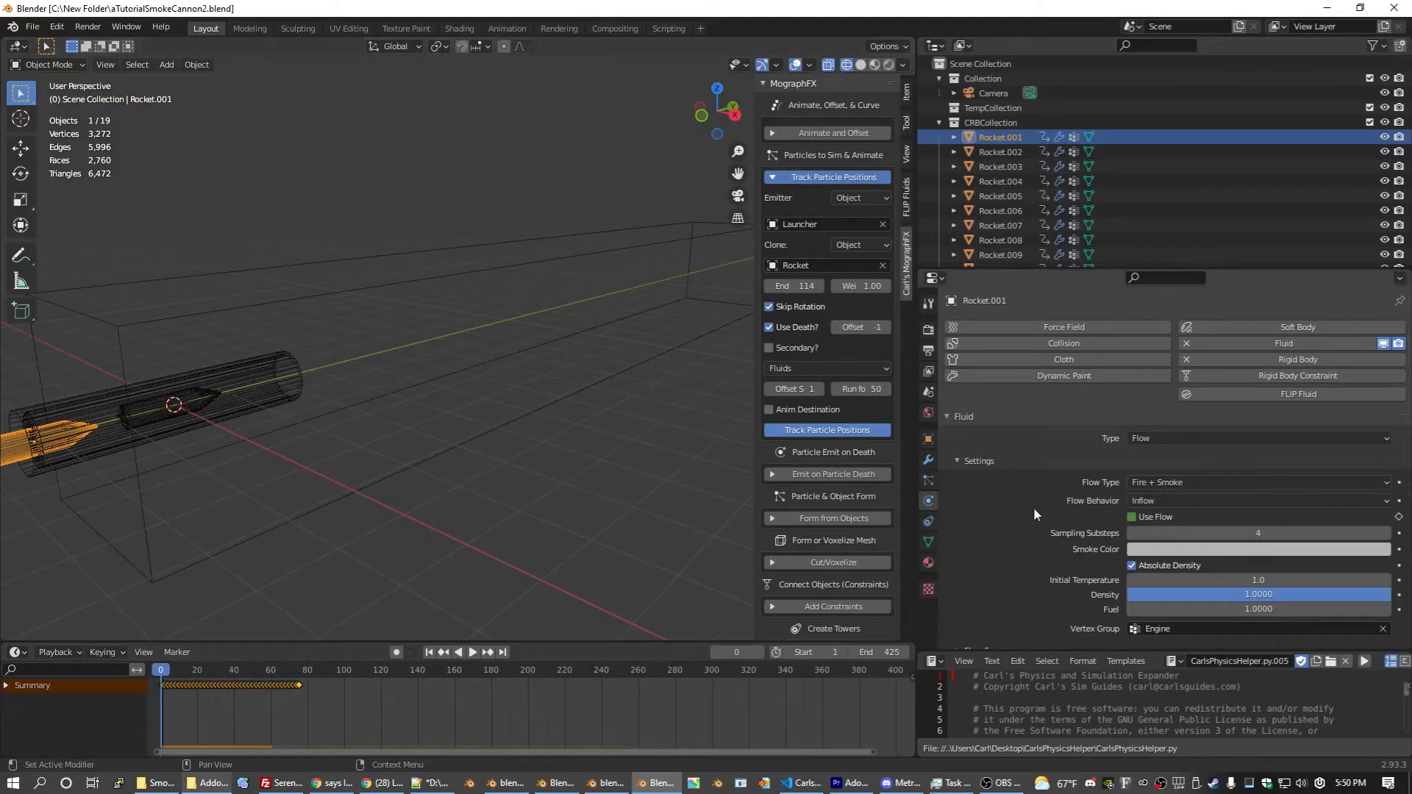
{"action": "scroll", "coordinate": [1084, 532], "scroll_direction": "down", "scroll_amount": 3}
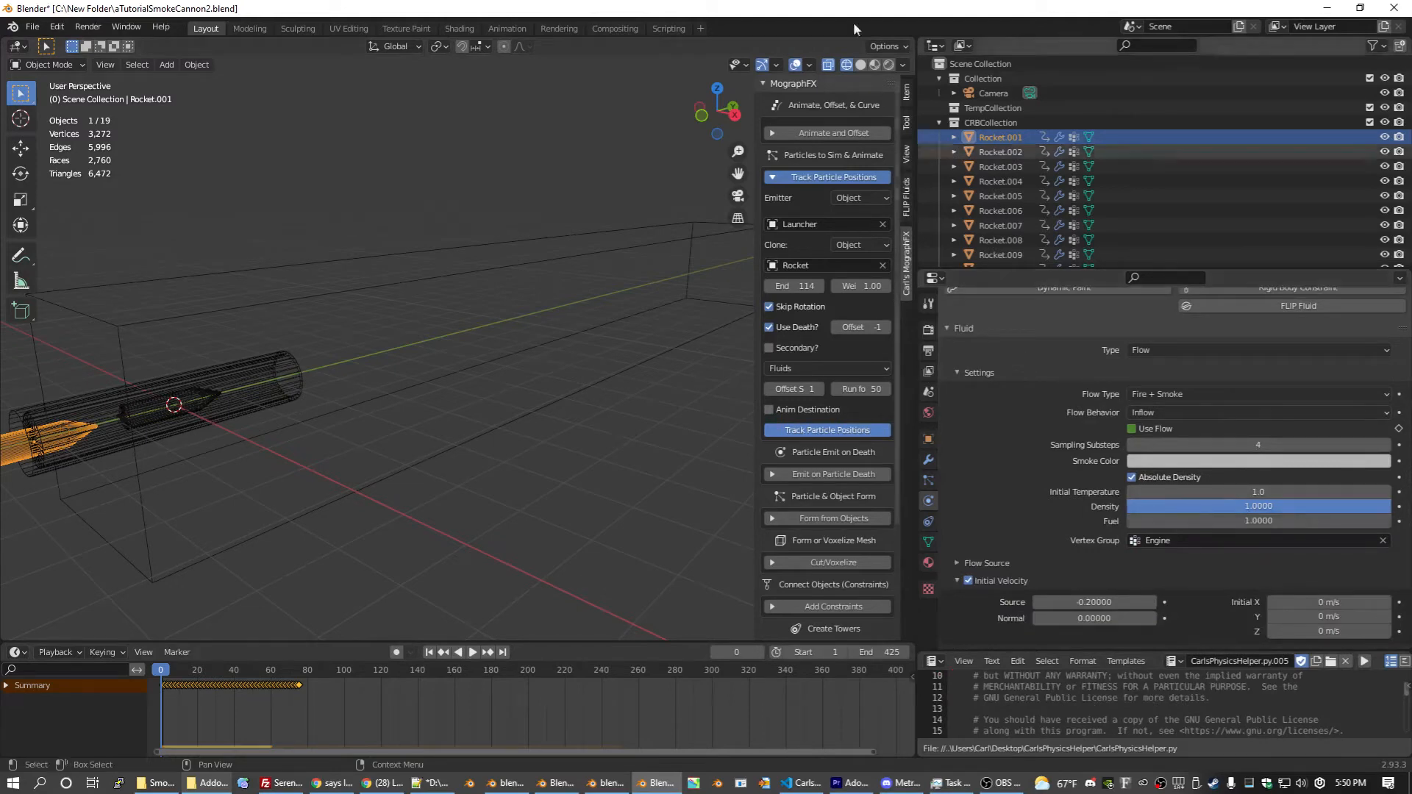
{"action": "scroll", "coordinate": [975, 205], "scroll_direction": "down", "scroll_amount": 5}
{"action": "left_click", "coordinate": [995, 210], "text": "shift"}
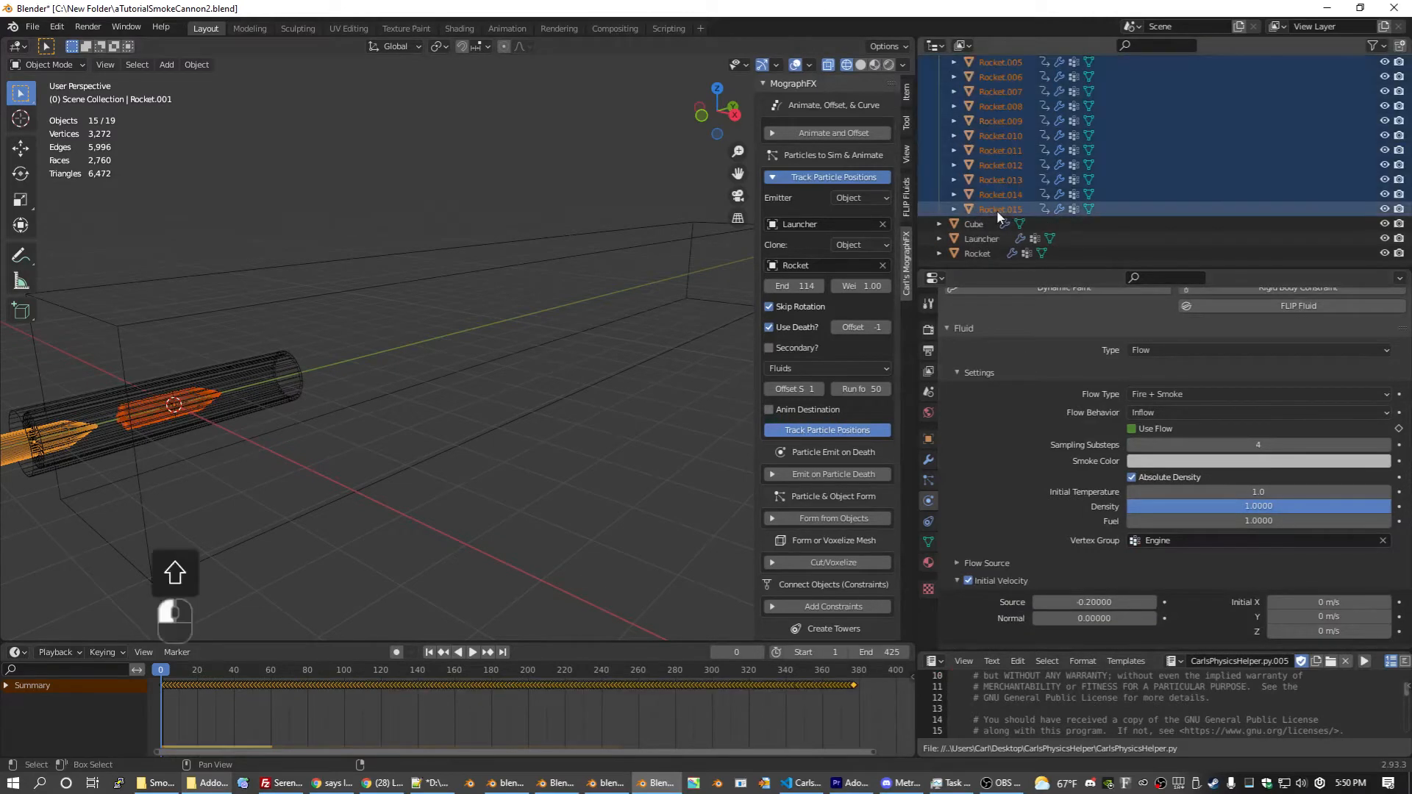
{"action": "key", "text": "x"}
{"action": "left_click", "coordinate": [343, 287]}
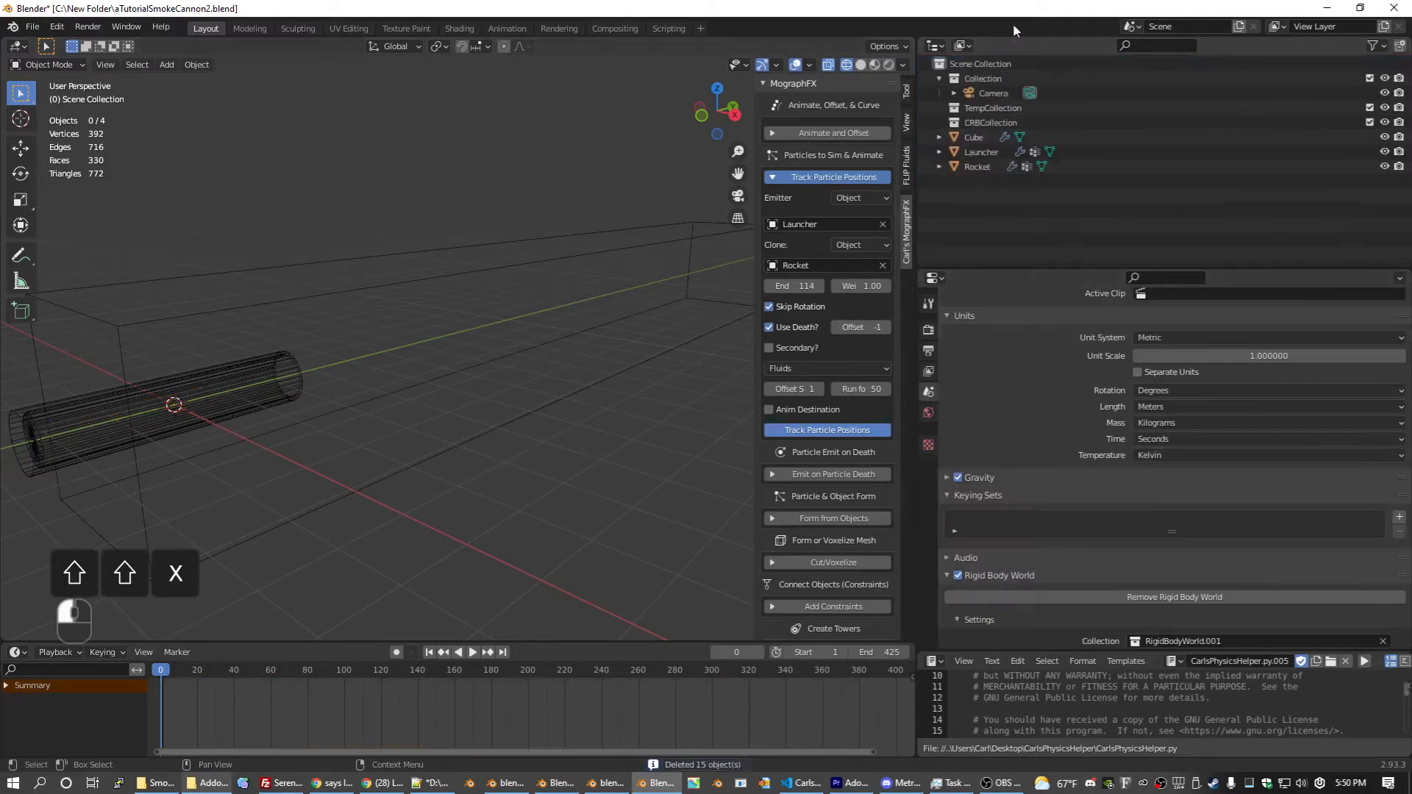
Step: Regenerate the copies from the source Rocket and bake the Cube domain's fluid data, cancelling the bake at frame 45
{"action": "left_click", "coordinate": [987, 168]}
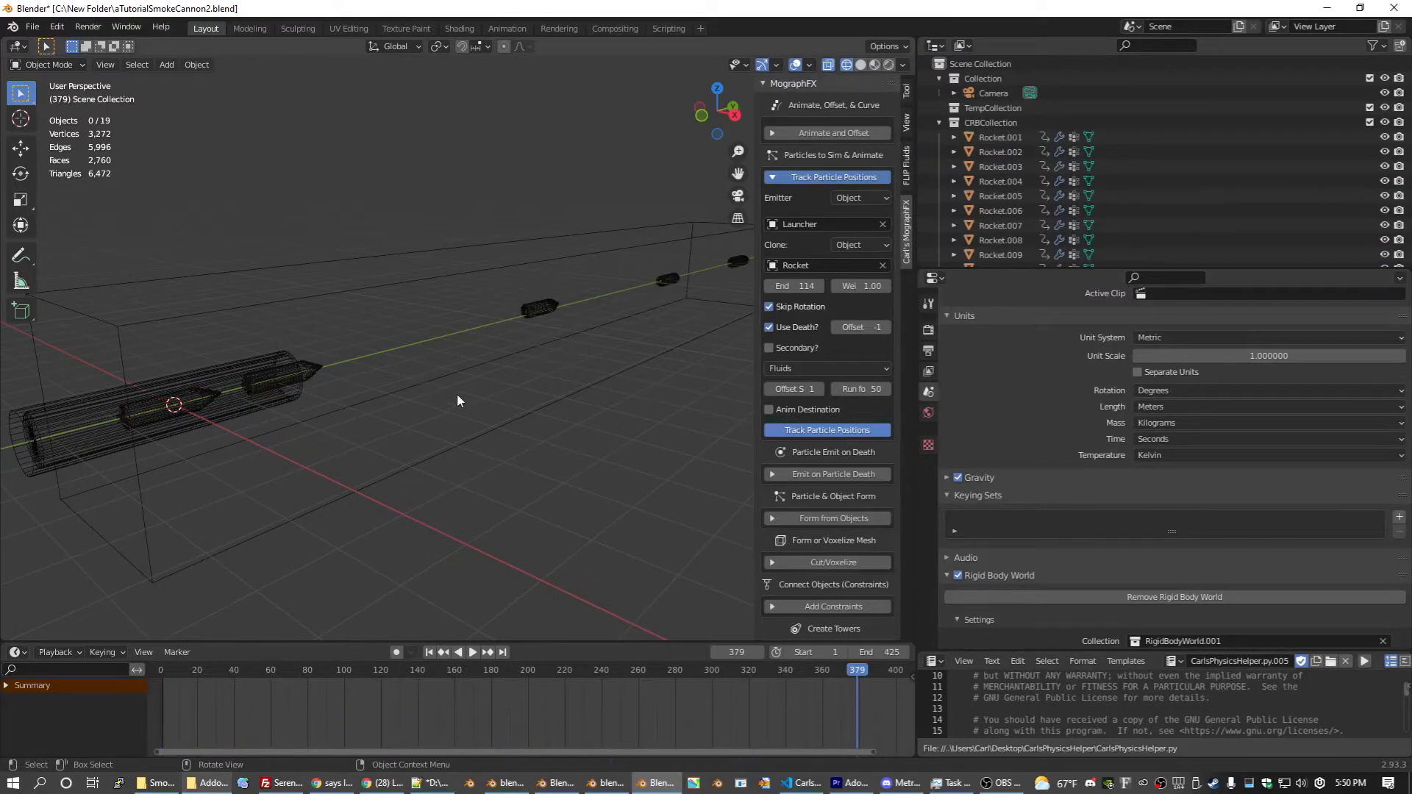
{"action": "key", "text": "Escape"}
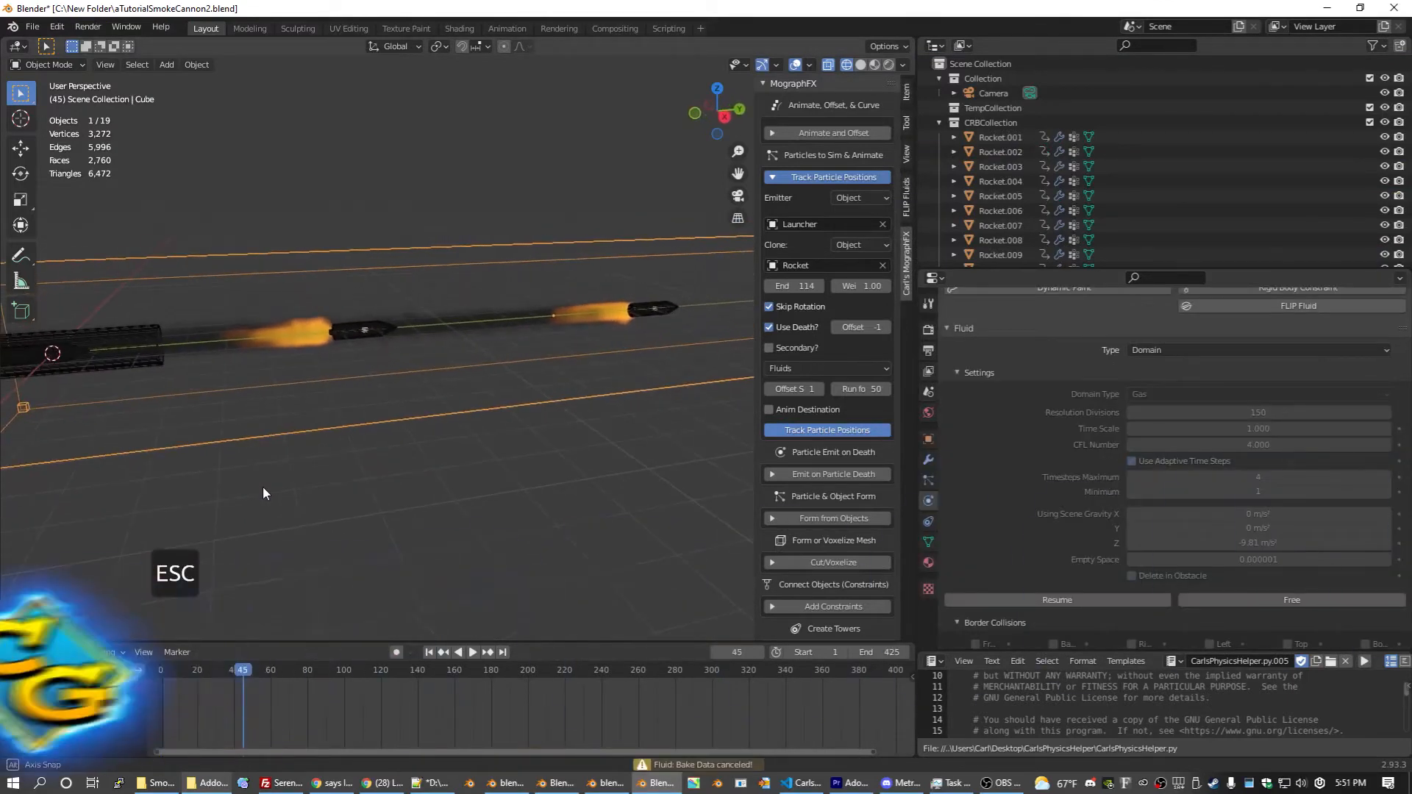
{"action": "middle_click_drag", "start_coordinate": [311, 487], "coordinate": [303, 481]}
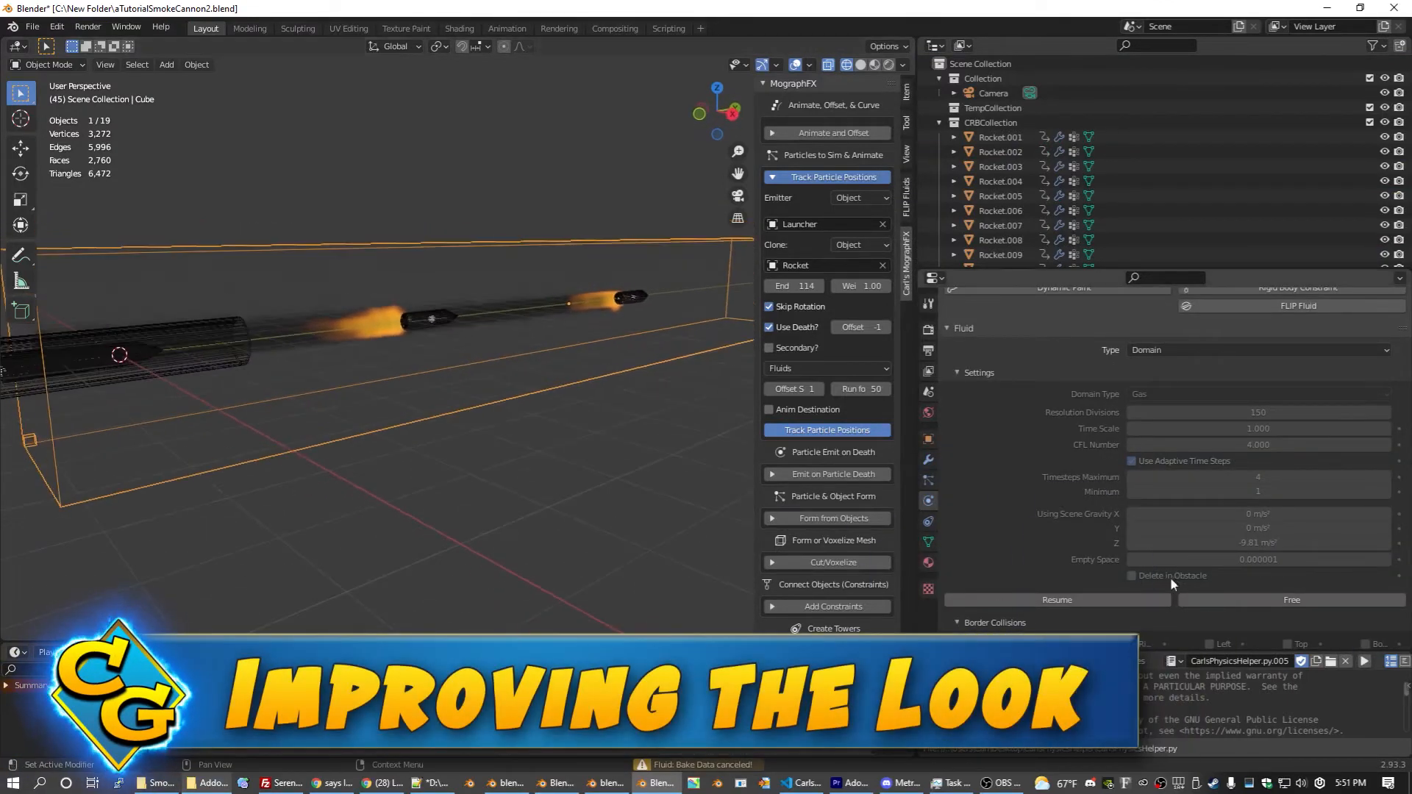
Step: Give the Cube a new material with its surface shader removed and Principled Volume as the volume shader
{"action": "left_click", "coordinate": [930, 562]}
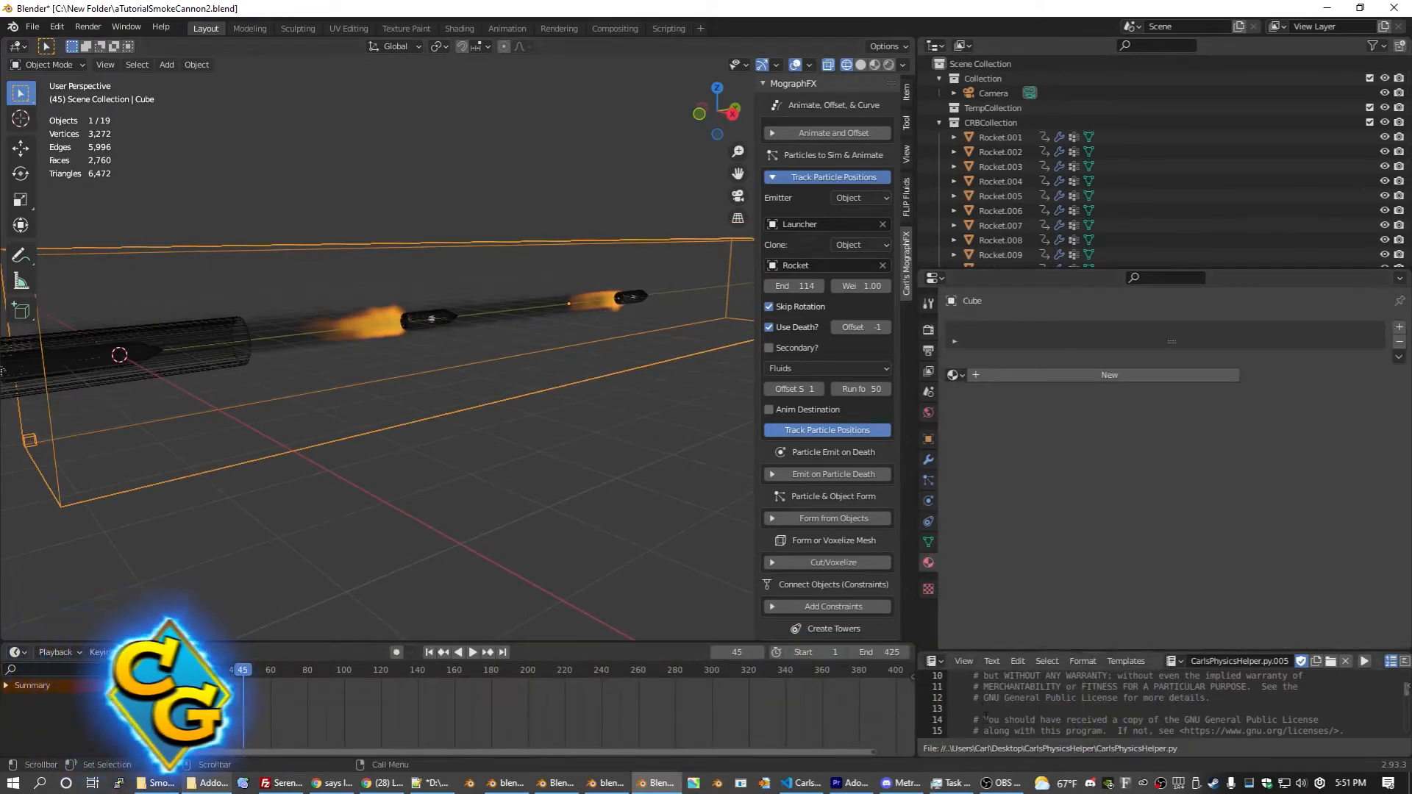
{"action": "left_click", "coordinate": [1130, 374]}
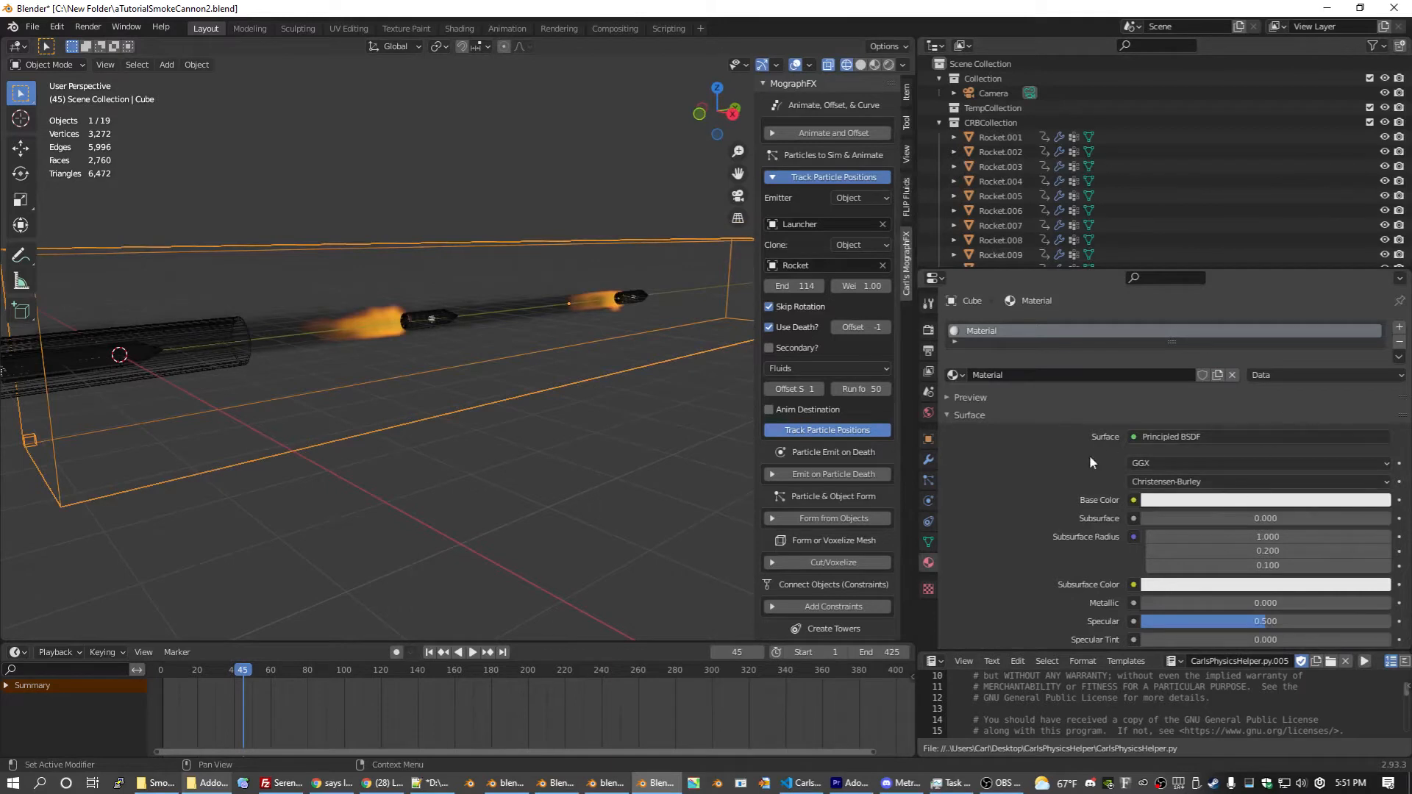
{"action": "left_click", "coordinate": [1289, 439]}
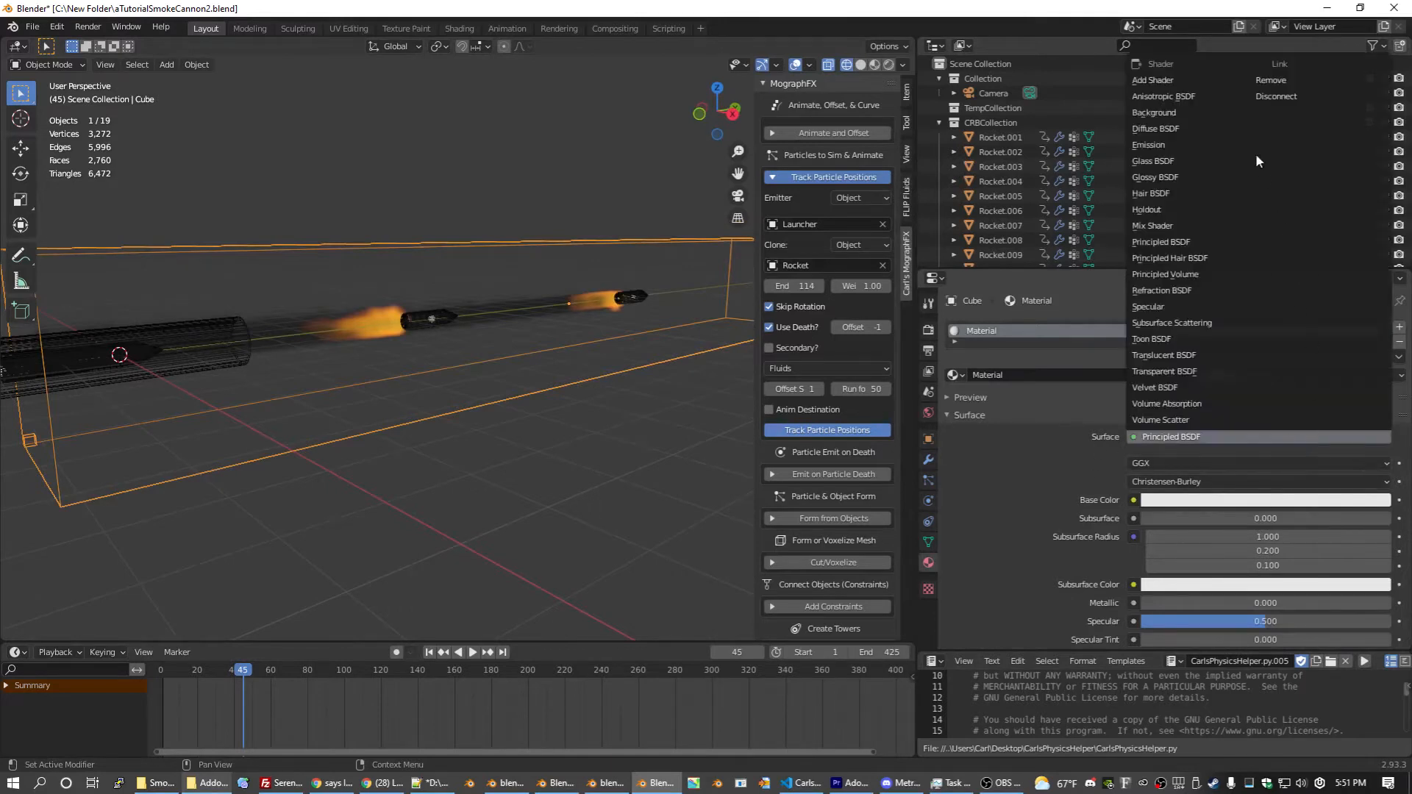
{"action": "left_click", "coordinate": [1272, 80]}
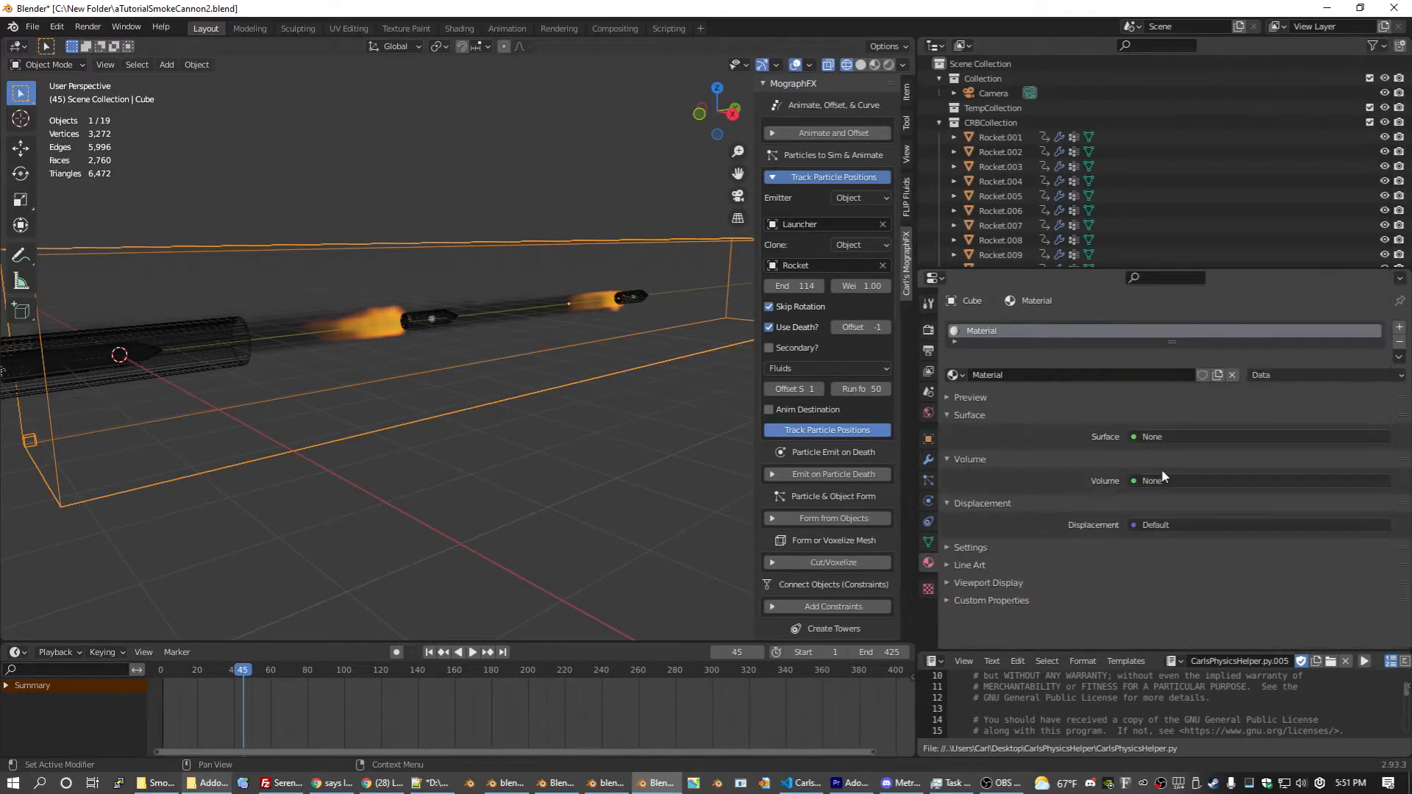
{"action": "left_click", "coordinate": [1162, 477]}
{"action": "left_click", "coordinate": [1210, 479]}
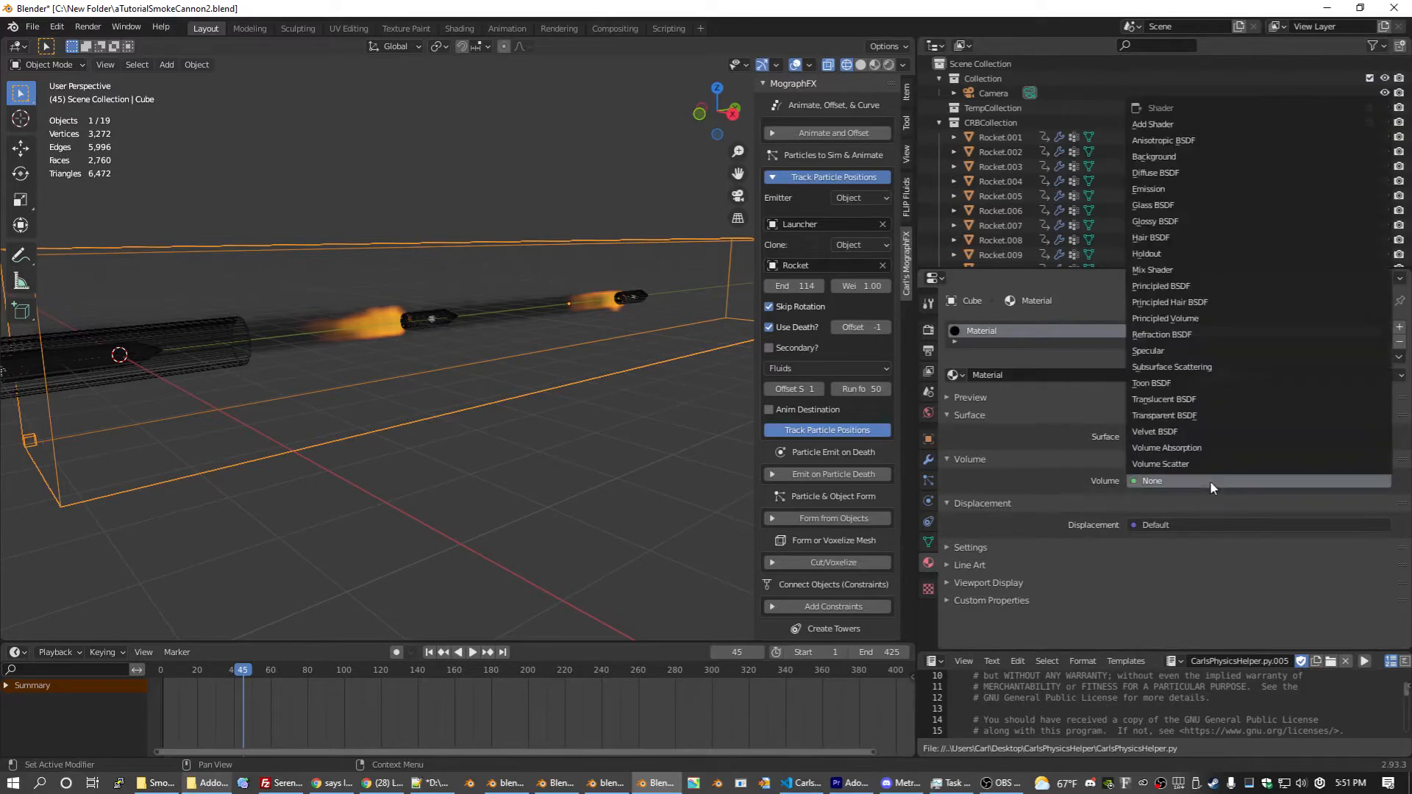
{"action": "left_click", "coordinate": [1191, 321]}
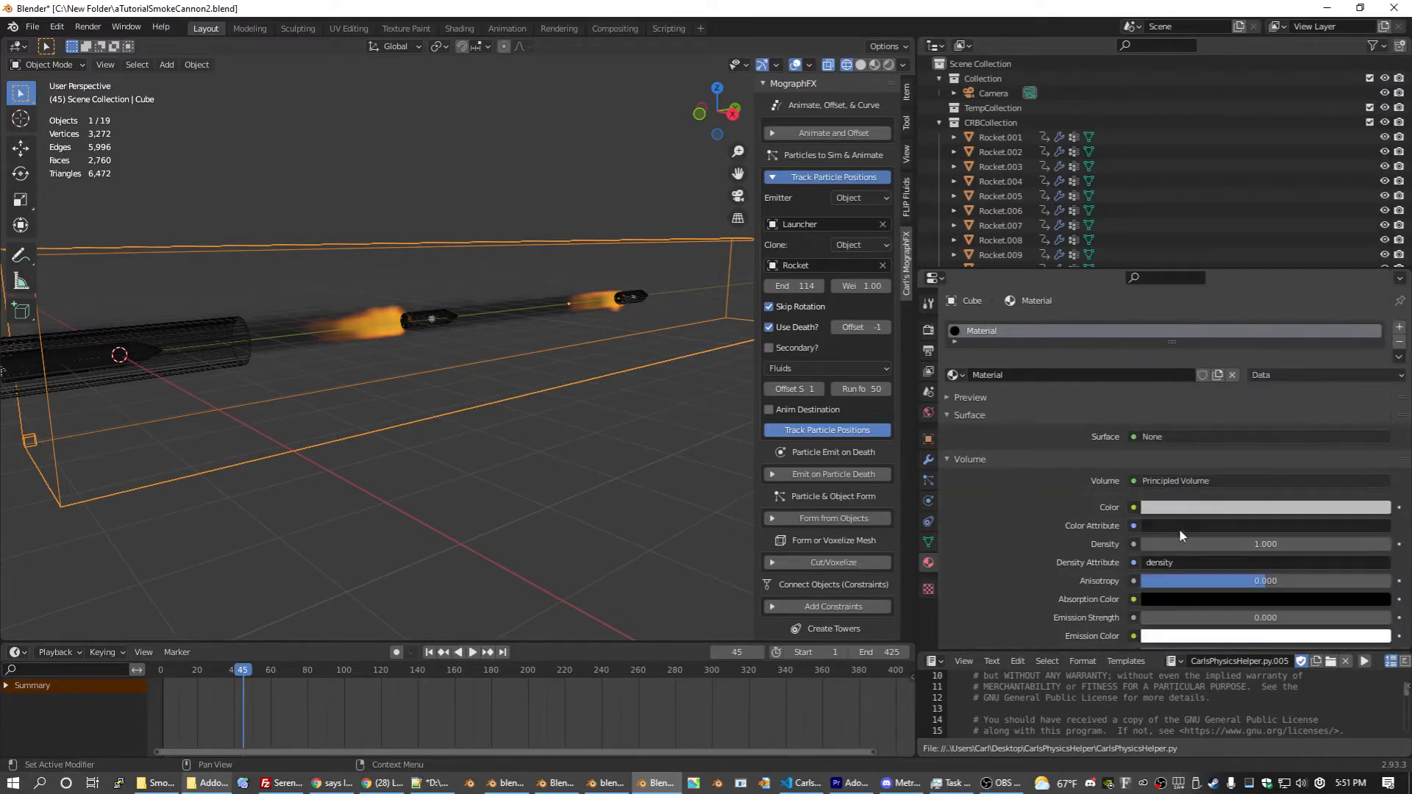
{"action": "scroll", "coordinate": [1046, 492], "scroll_direction": "down", "scroll_amount": 5}
Step: Show the viewport in rendered shading and set the World background's Strength to 1
{"action": "left_click", "coordinate": [888, 66]}
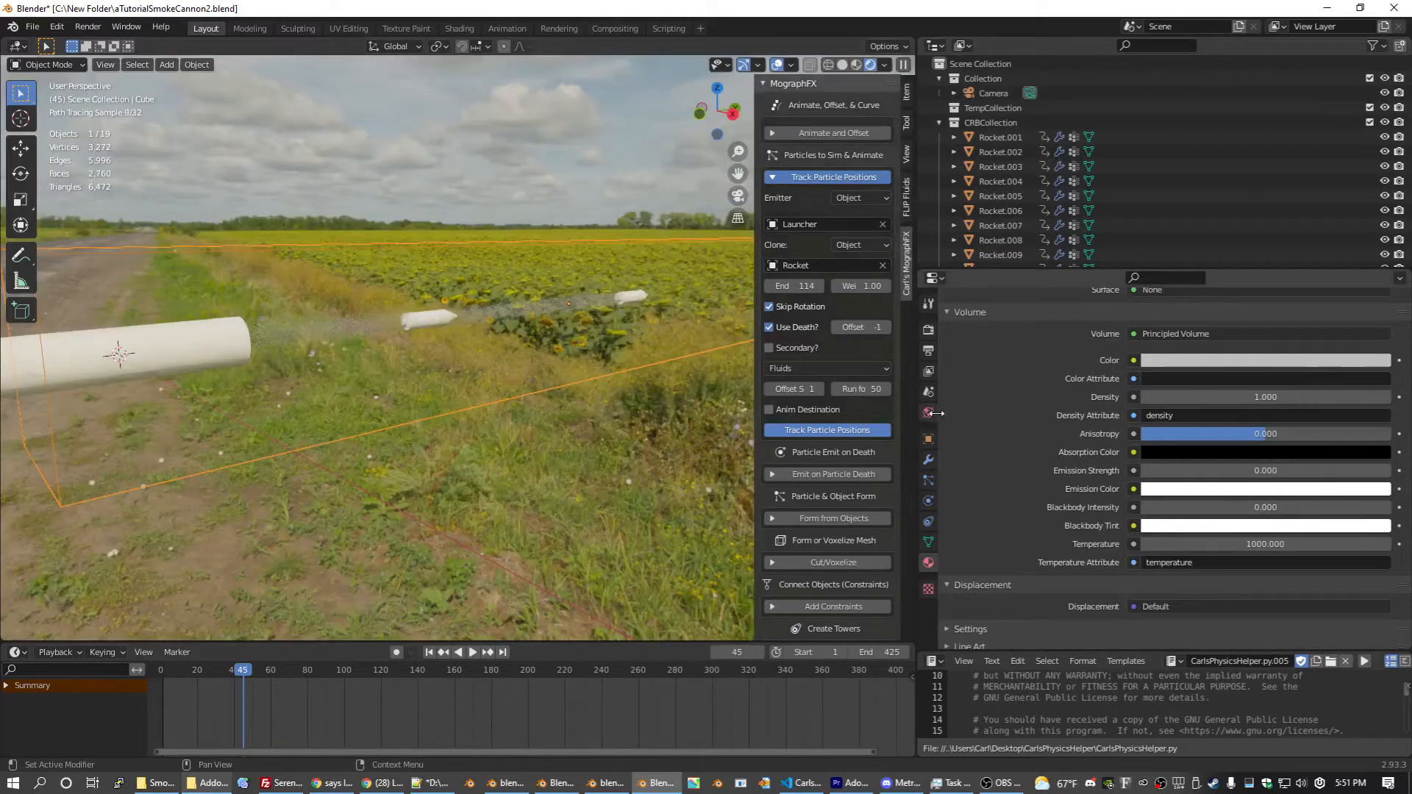
{"action": "left_click", "coordinate": [928, 413]}
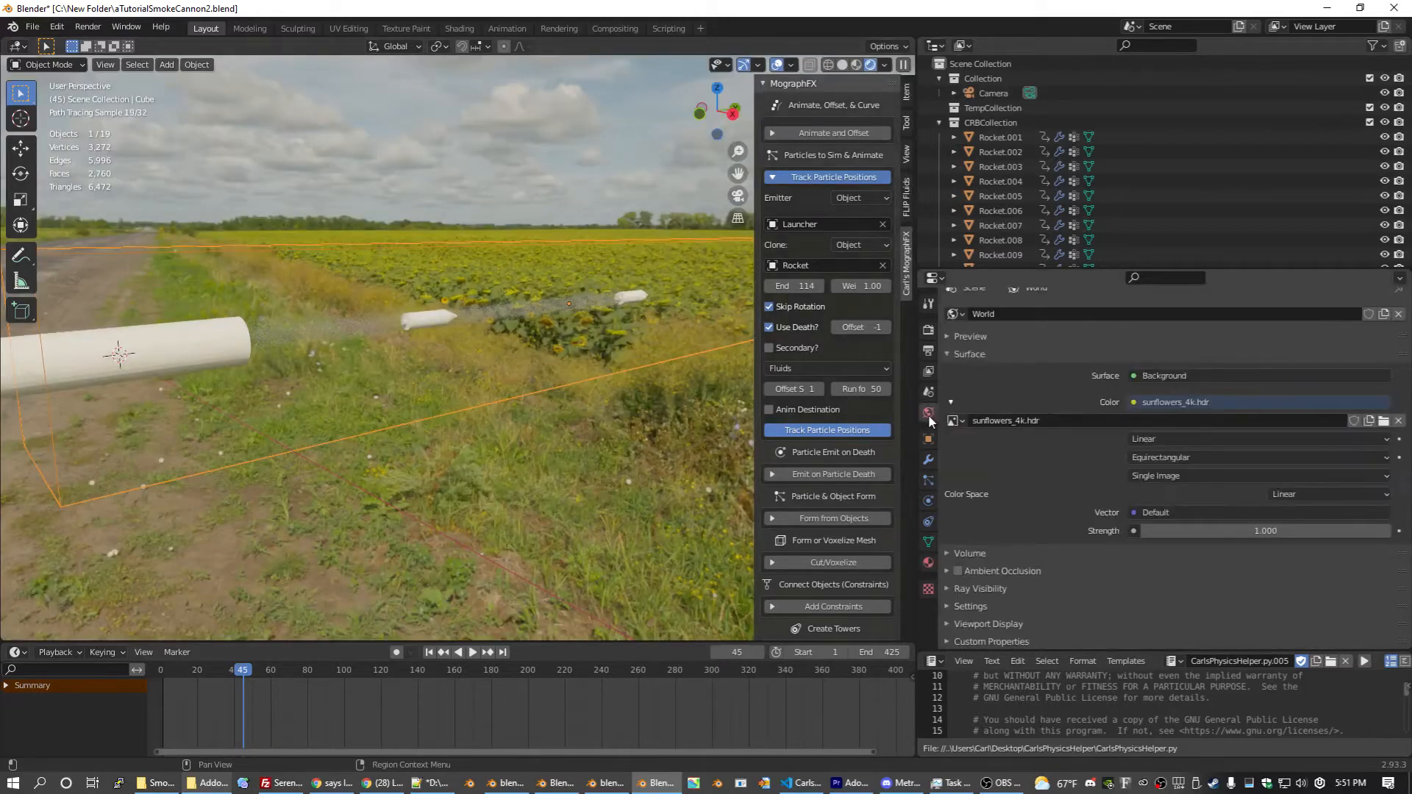
{"action": "double_click", "coordinate": [1252, 532]}
{"action": "type", "text": "1"}
{"action": "key", "text": "Return"}
Step: Turn off the World's Camera ray visibility and inspect the smoke trail around the rockets up close
{"action": "left_click", "coordinate": [946, 552]}
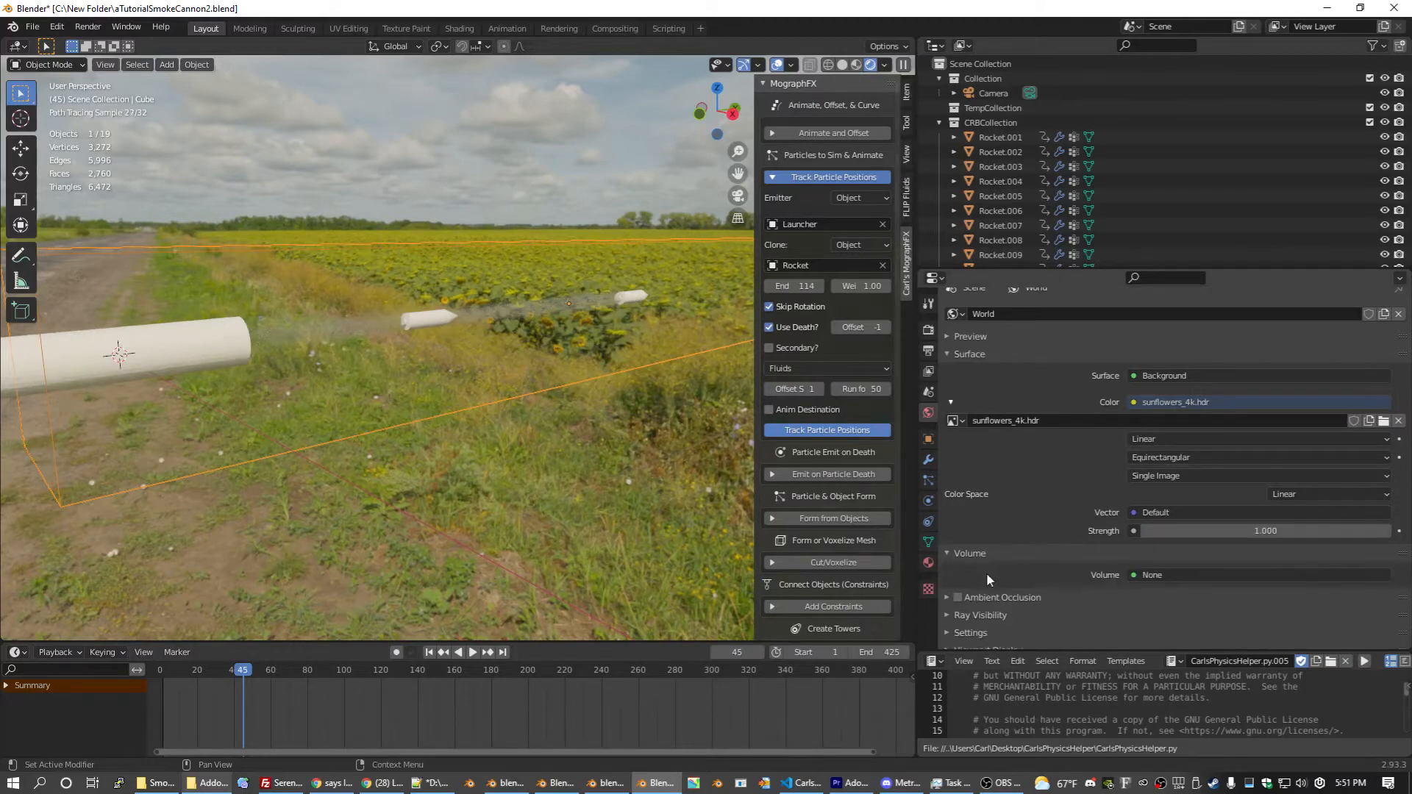
{"action": "left_click", "coordinate": [946, 615]}
{"action": "scroll", "coordinate": [1124, 611], "scroll_direction": "down", "scroll_amount": 1}
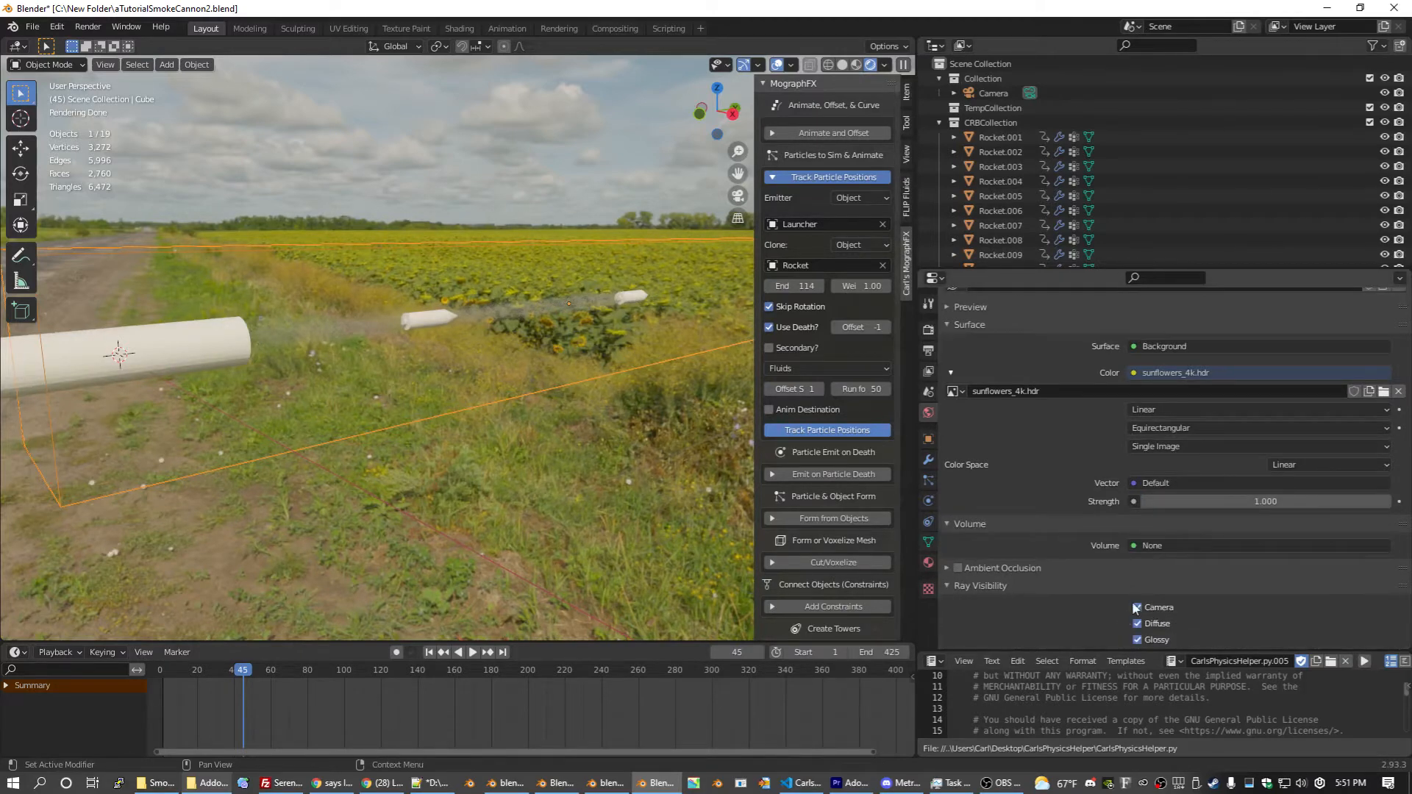
{"action": "left_click", "coordinate": [1137, 608]}
{"action": "scroll", "coordinate": [487, 430], "scroll_direction": "up", "scroll_amount": 4}
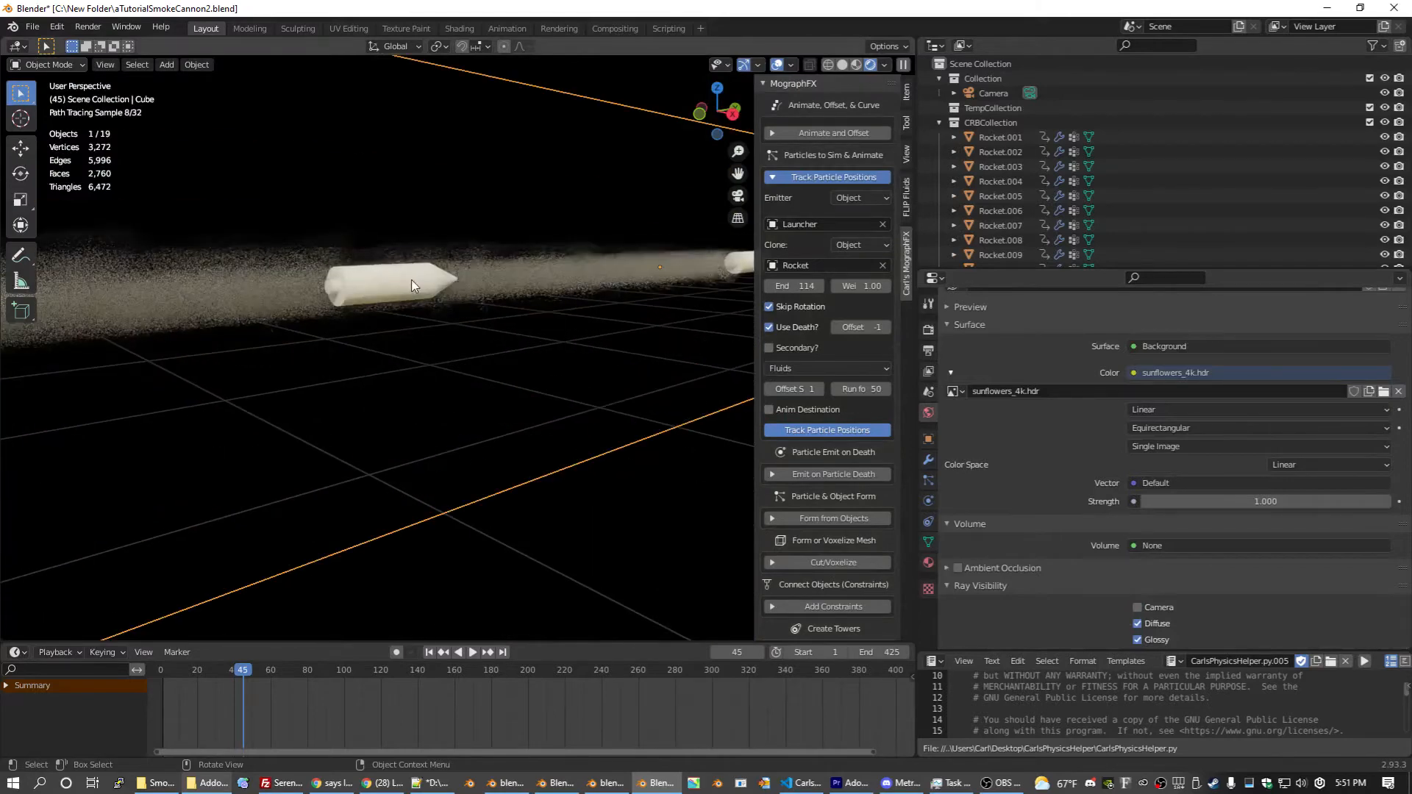
{"action": "middle_click_drag", "start_coordinate": [412, 279], "coordinate": [706, 206]}
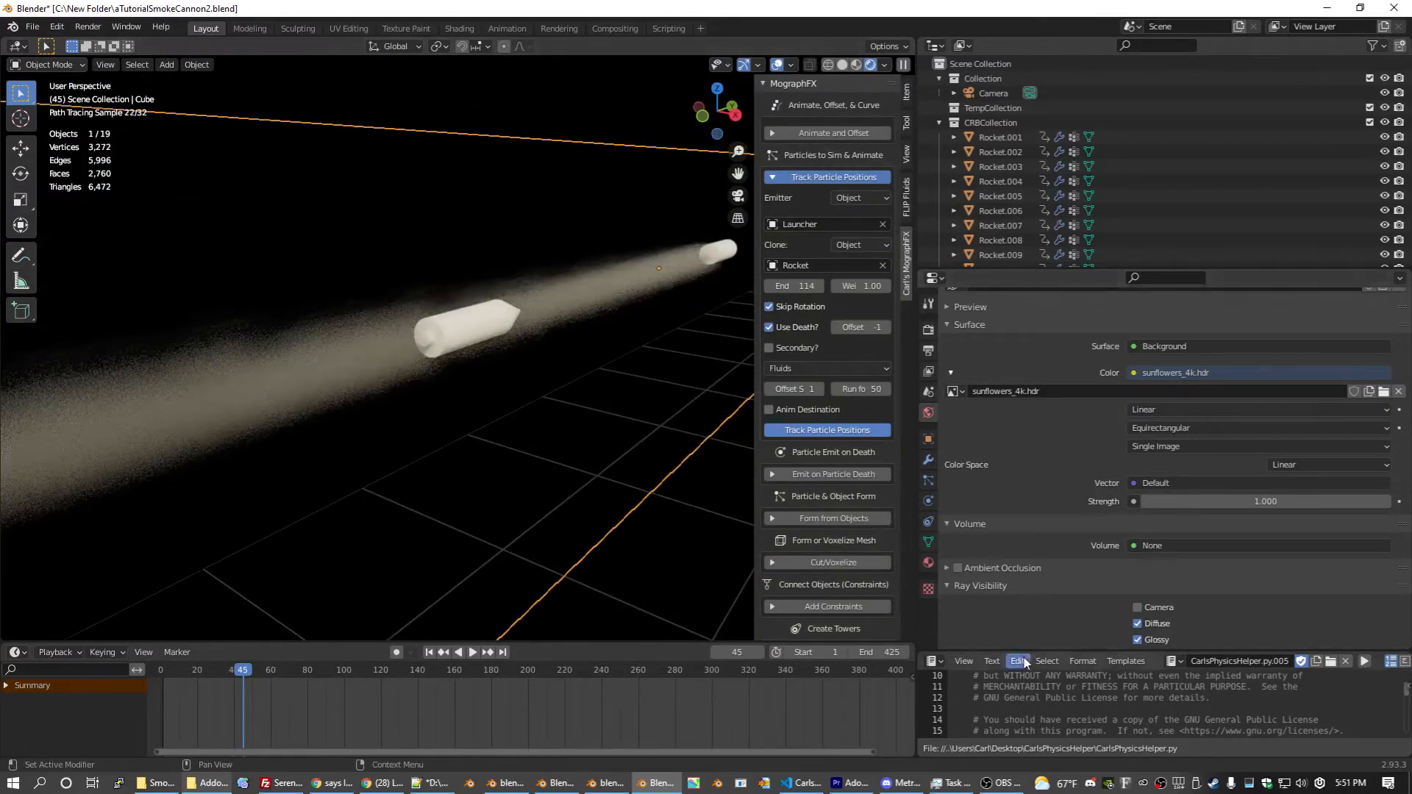
Step: Set the Blackbody Intensity of the Cube's Principled Volume material to 1
{"action": "left_click", "coordinate": [929, 563]}
{"action": "scroll", "coordinate": [1250, 500], "scroll_direction": "down", "scroll_amount": 5}
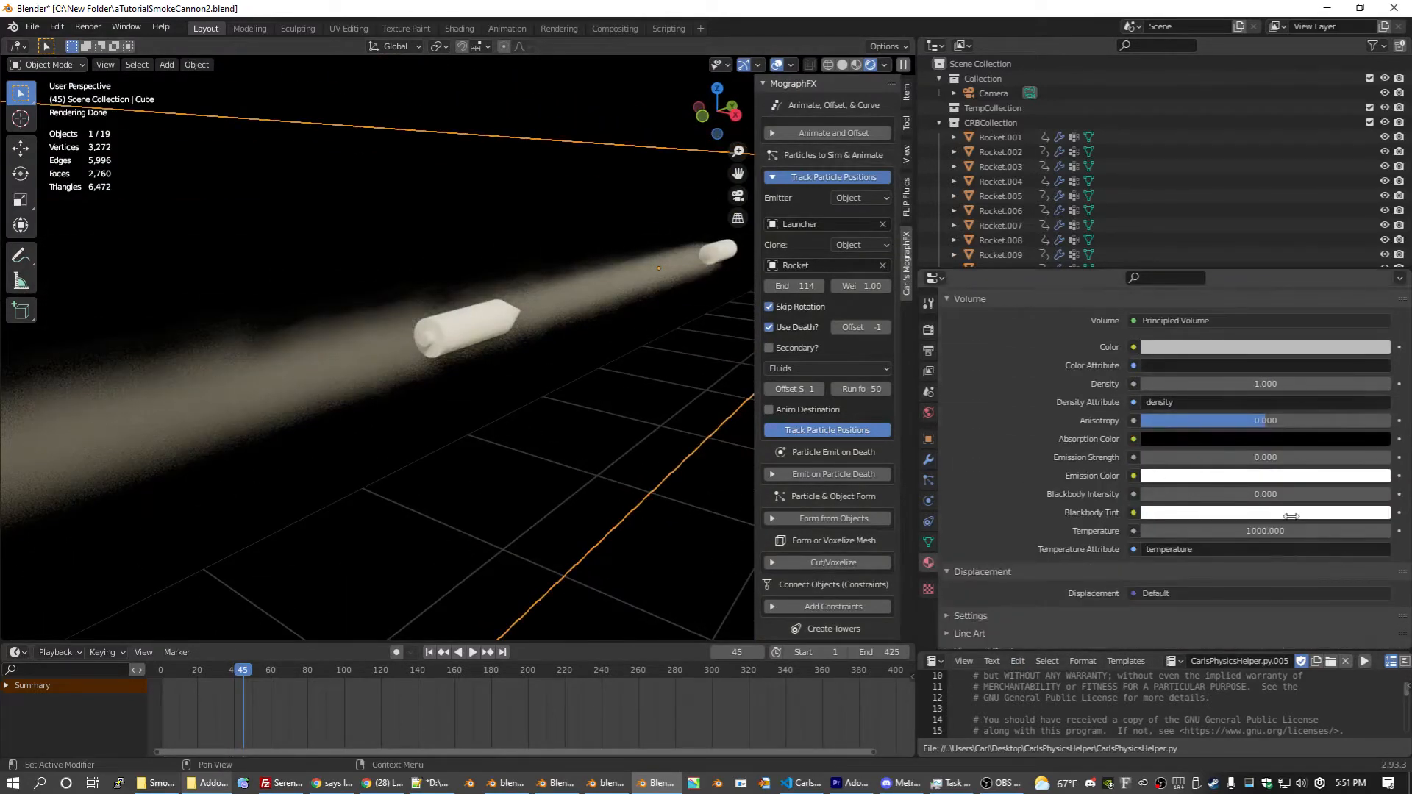
{"action": "left_click", "coordinate": [1266, 494]}
{"action": "type", "text": "1"}
{"action": "key", "text": "Return"}
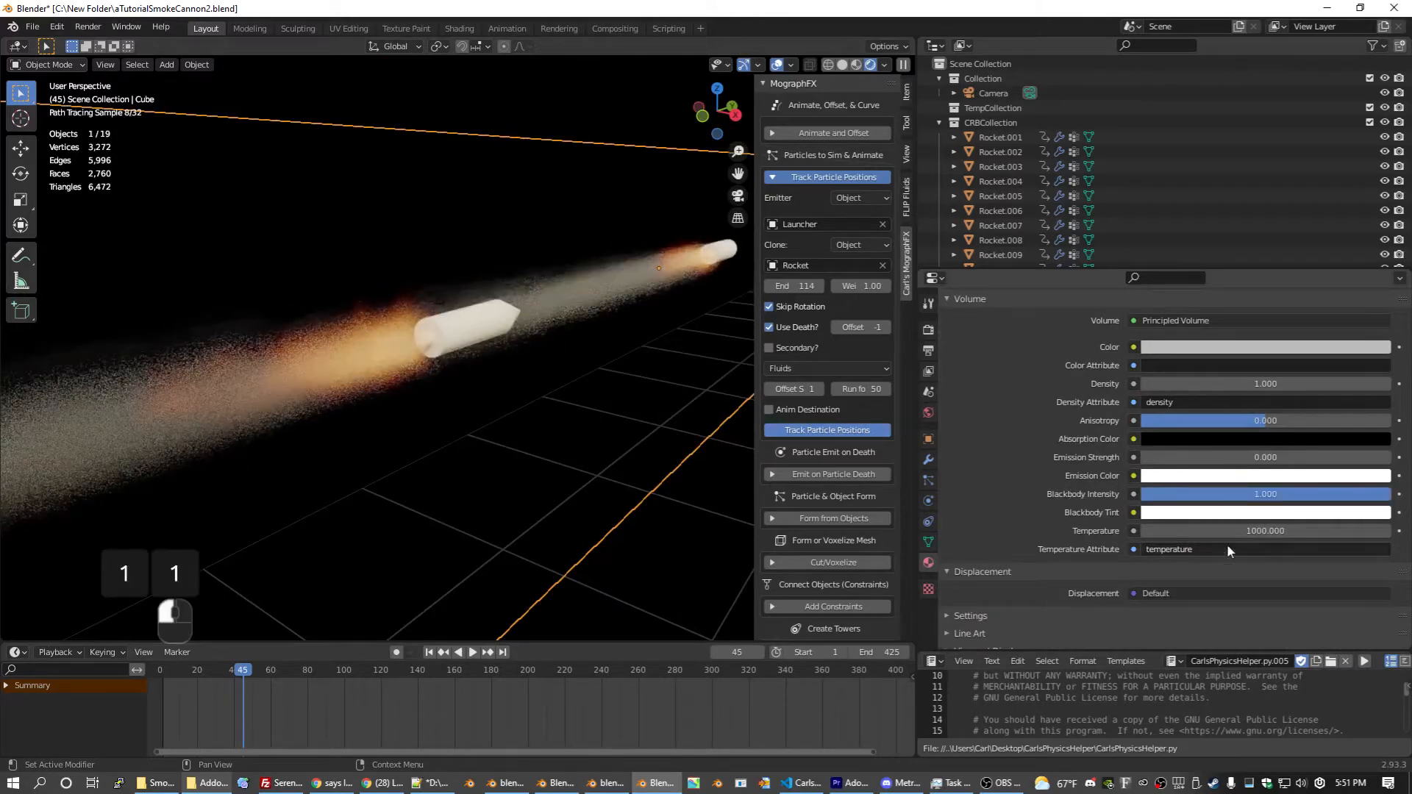
{"action": "middle_click_drag", "start_coordinate": [722, 396], "coordinate": [471, 372]}
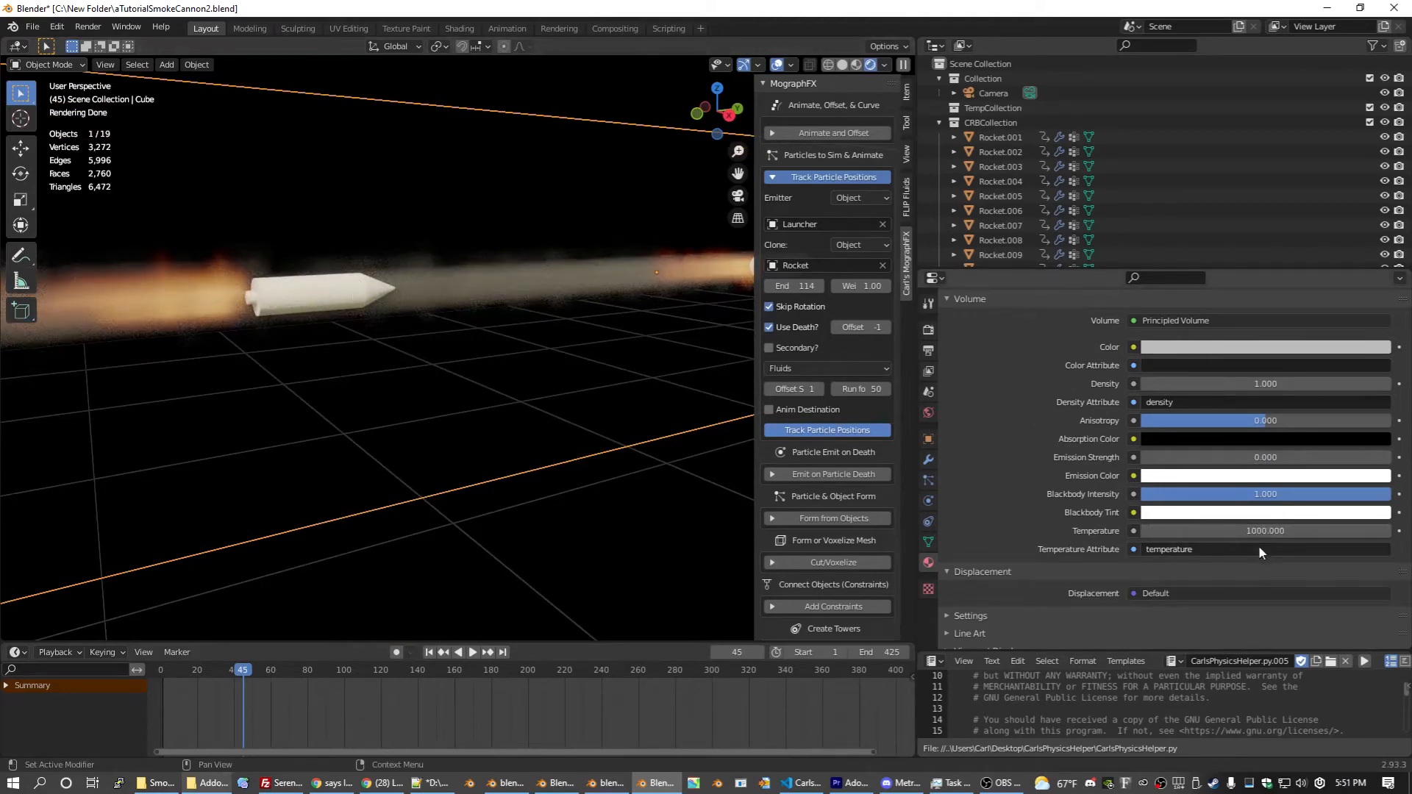
Step: Try a Temperature of about 2218 in the Cube's volume material and set it back to 1000
{"action": "left_click_drag", "start_coordinate": [1266, 531], "coordinate": [1391, 531]}
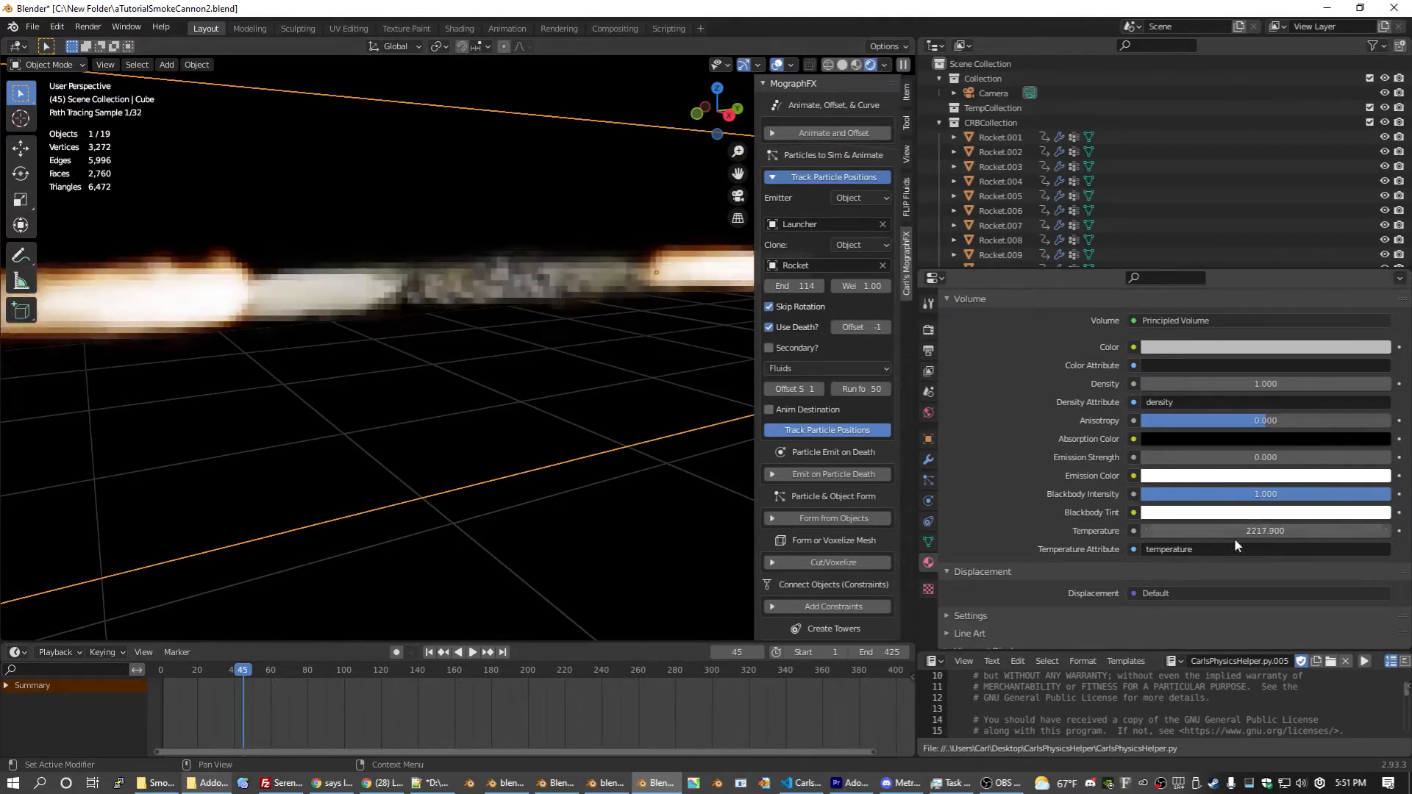
{"action": "left_click", "coordinate": [1261, 531]}
{"action": "type", "text": "1000"}
{"action": "key", "text": "Return"}
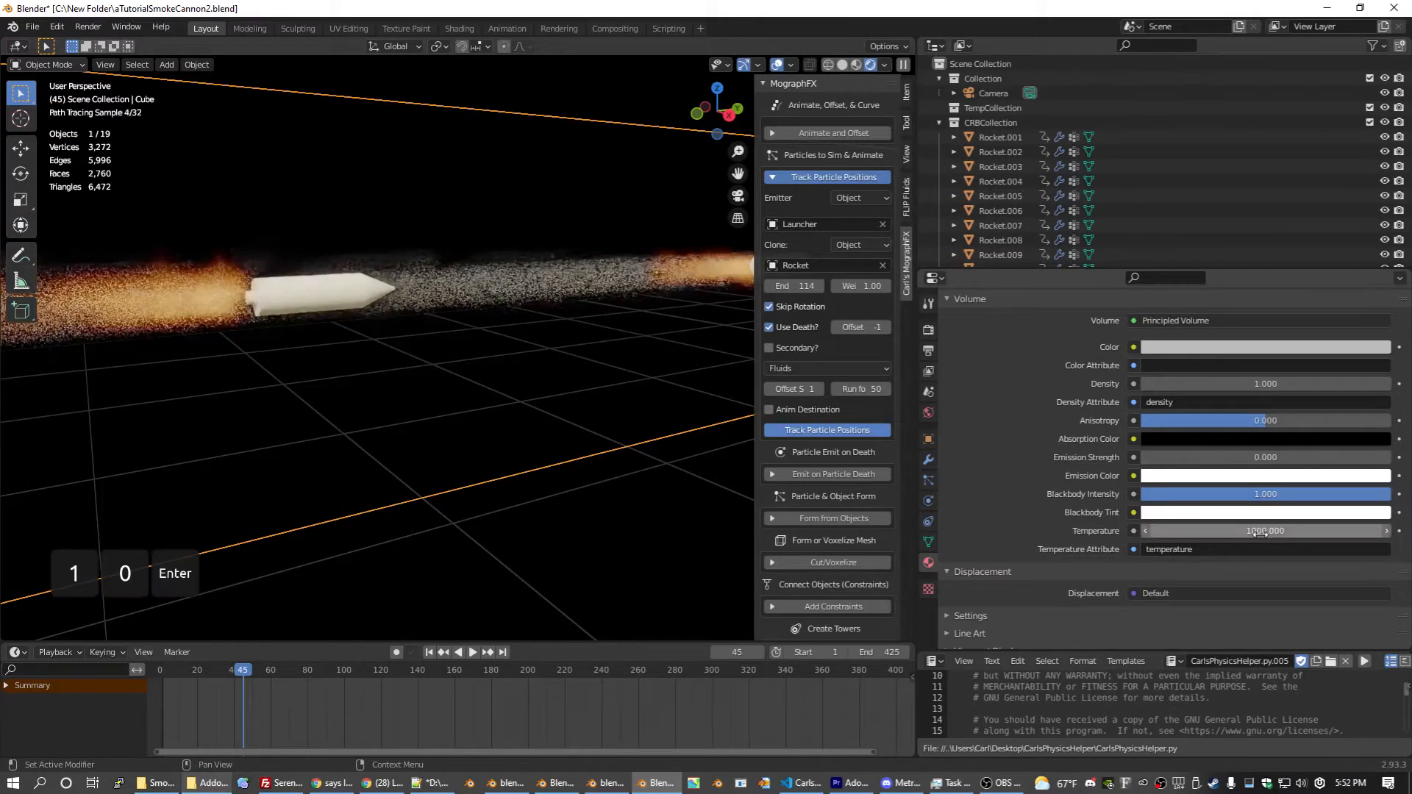
{"action": "middle_click_drag", "start_coordinate": [334, 266], "coordinate": [300, 281]}
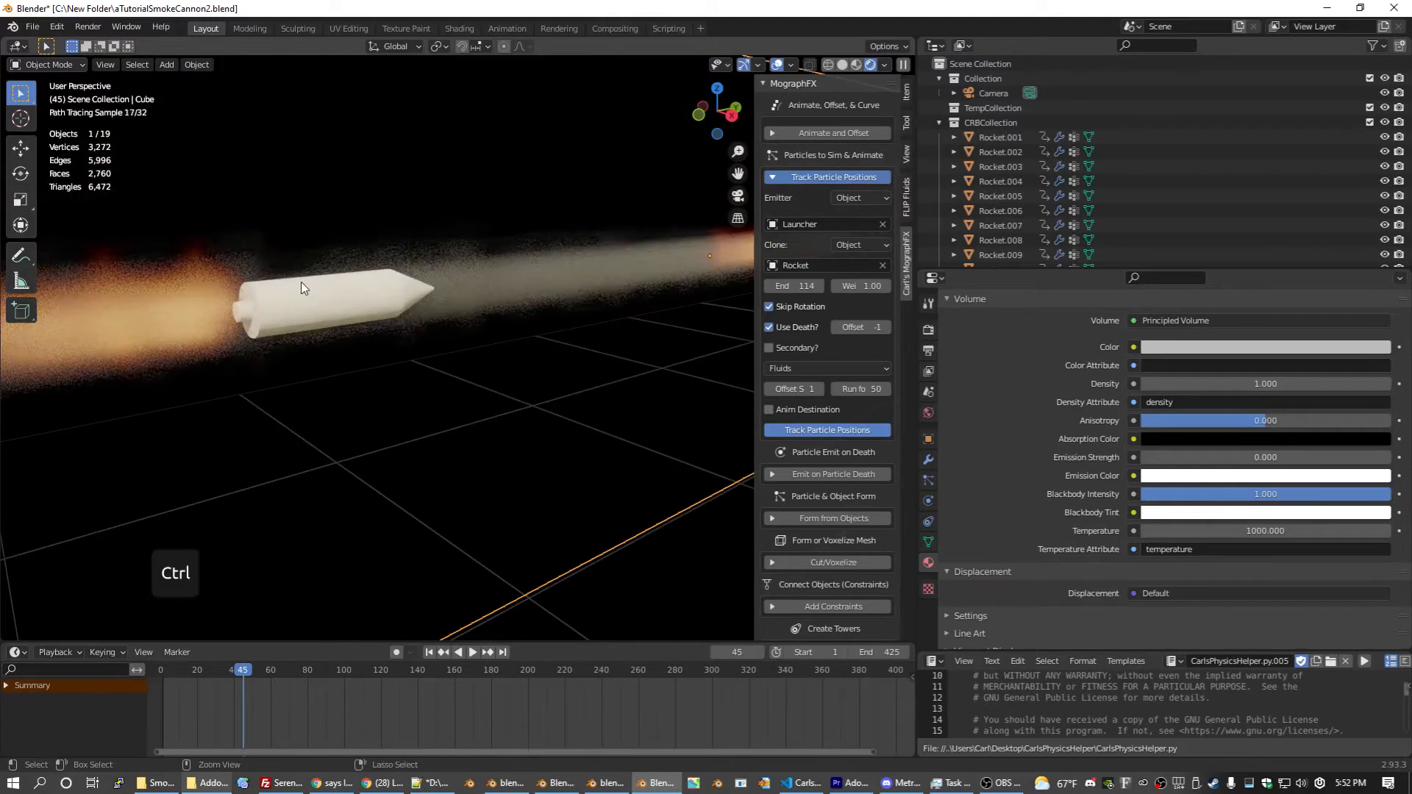
Step: Save the file and free the Cube domain's baked fluid data
{"action": "key", "text": "ctrl+s"}
{"action": "scroll", "coordinate": [236, 345], "scroll_direction": "down", "scroll_amount": 5}
{"action": "scroll", "coordinate": [239, 368], "scroll_direction": "up", "scroll_amount": 2}
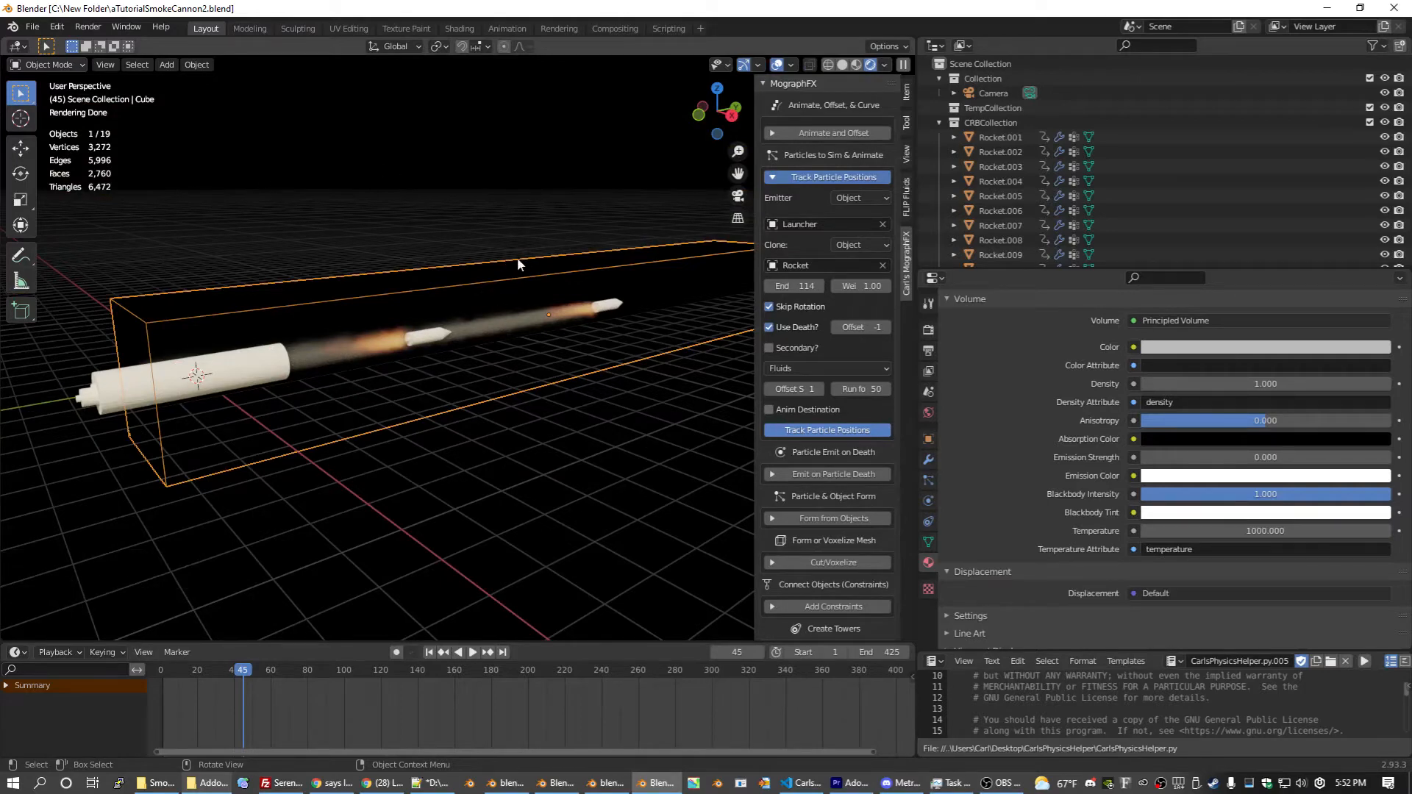
{"action": "left_click", "coordinate": [928, 501]}
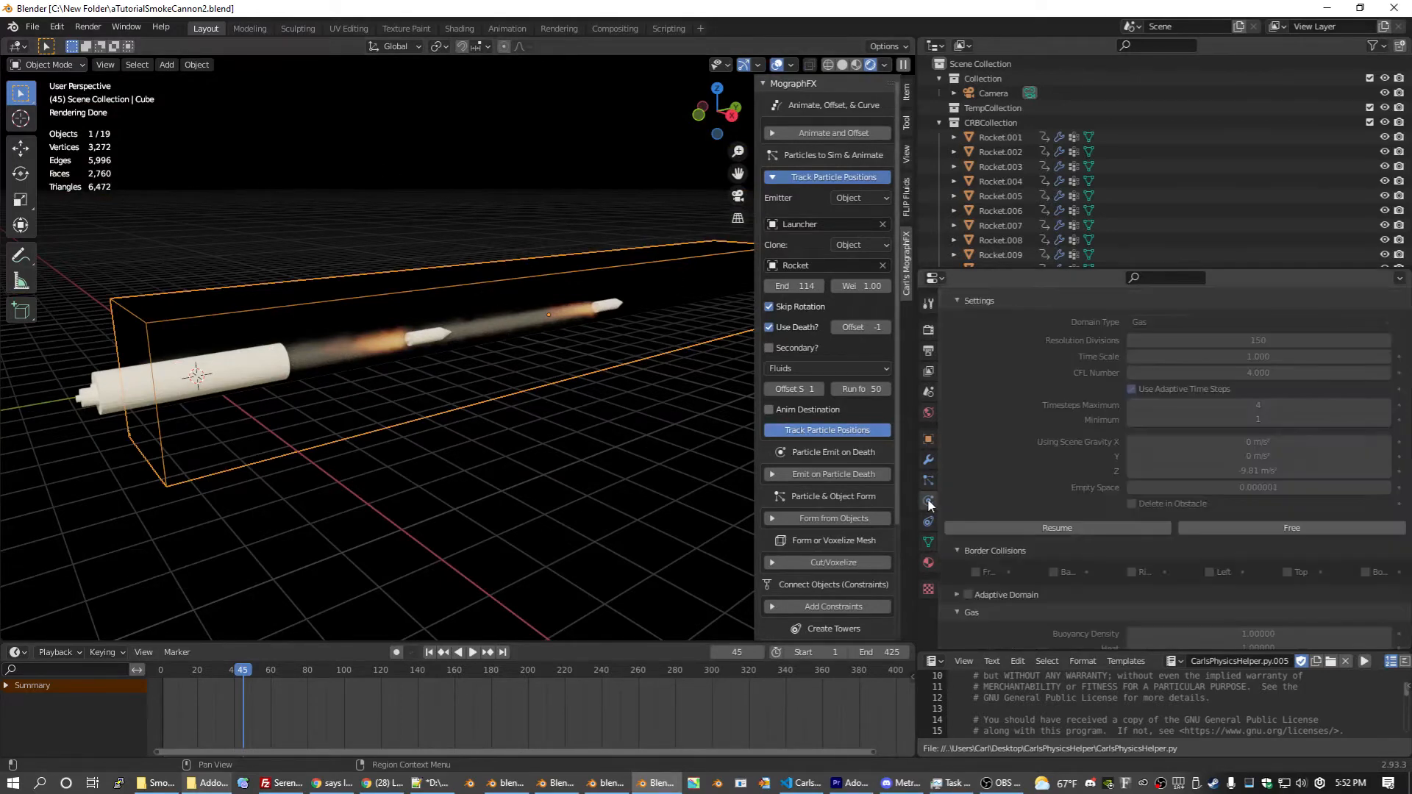
{"action": "left_click", "coordinate": [1240, 529]}
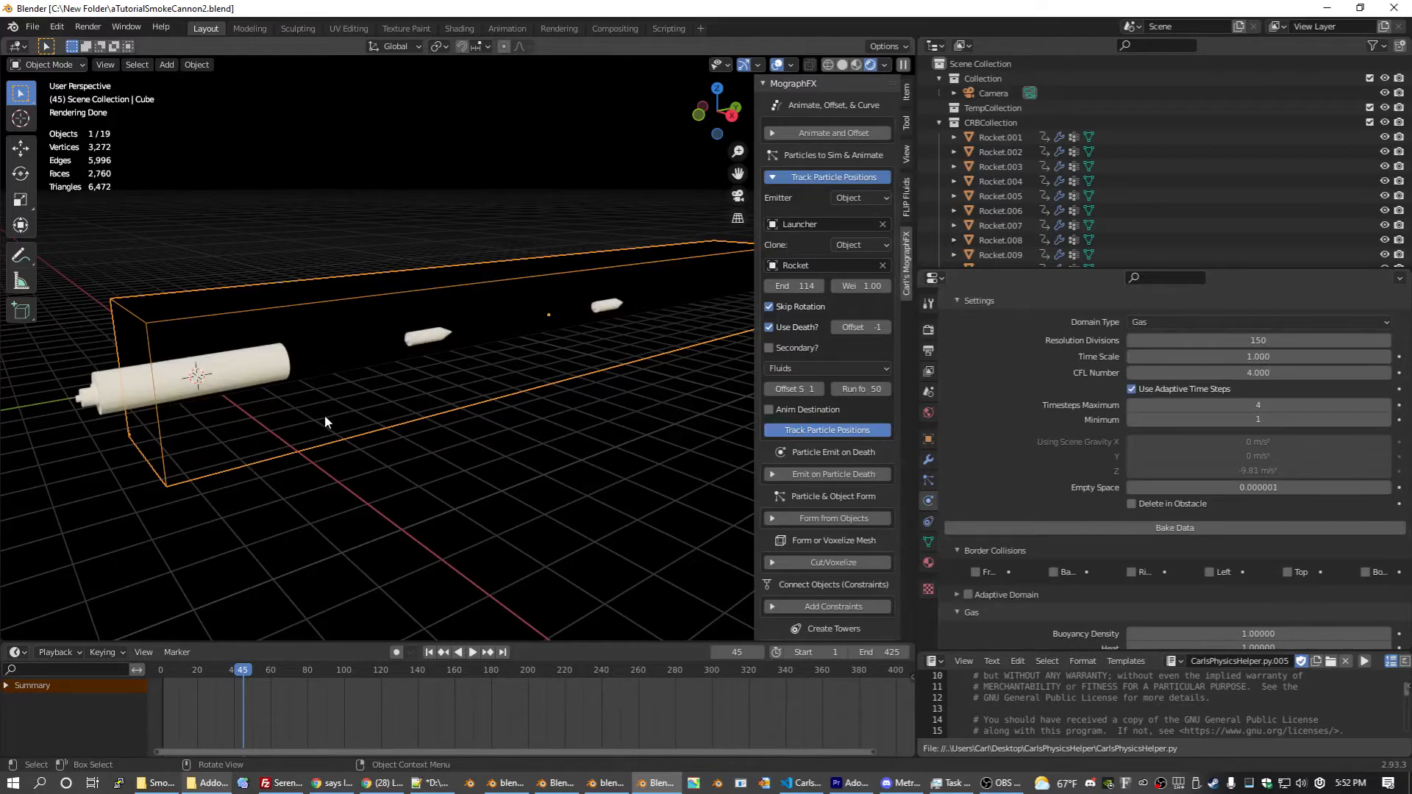
Step: Set the Cube fluid domain's Resolution Divisions to 220
{"action": "scroll", "coordinate": [324, 417], "scroll_direction": "up", "scroll_amount": 7}
{"action": "scroll", "coordinate": [165, 344], "scroll_direction": "up", "scroll_amount": 2}
{"action": "middle_click_drag", "start_coordinate": [162, 343], "coordinate": [174, 330]}
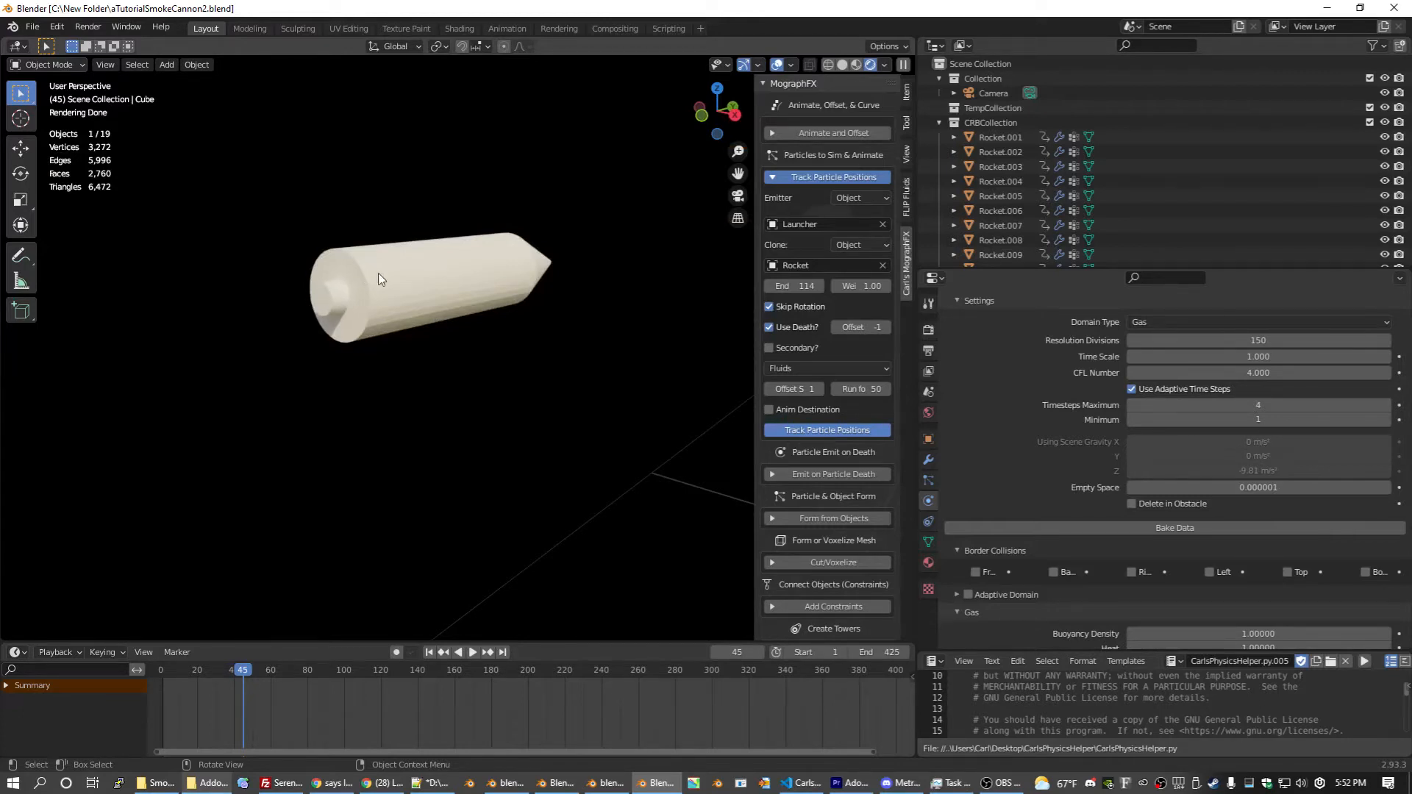
{"action": "scroll", "coordinate": [1016, 474], "scroll_direction": "up", "scroll_amount": 2}
{"action": "left_click", "coordinate": [1215, 399]}
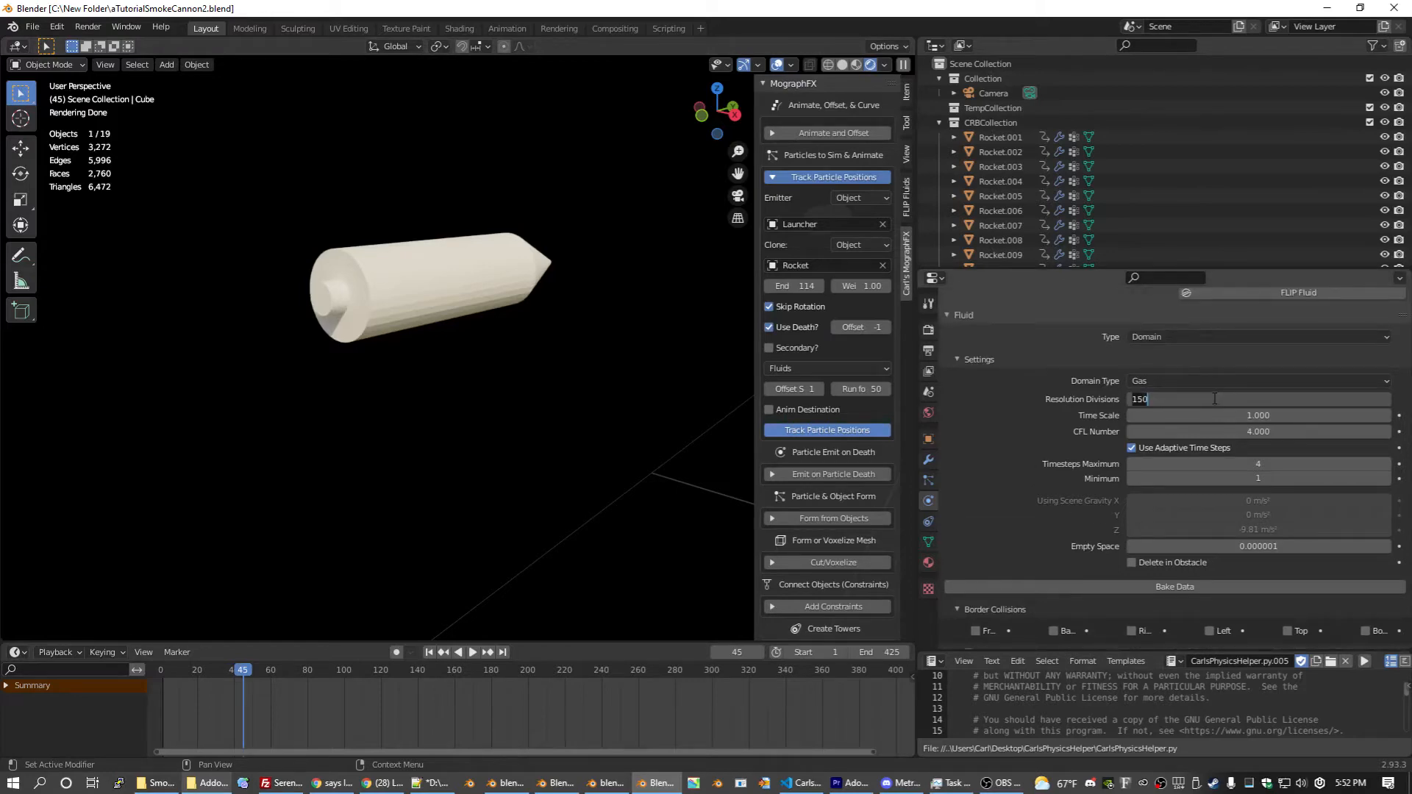
{"action": "type", "text": "220"}
{"action": "key", "text": "Return"}
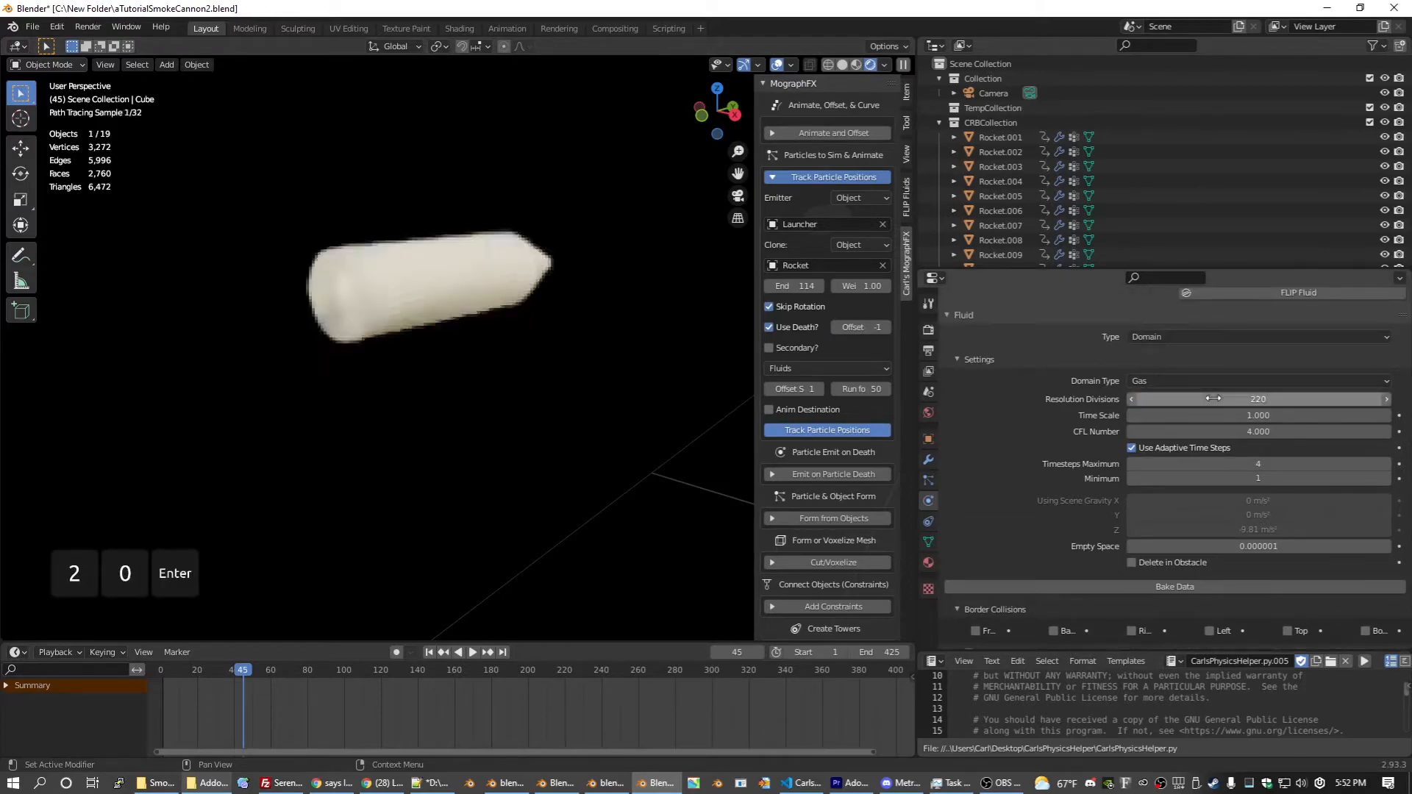
Step: Save the file, bake the Cube domain's fluid data, cancel the bake at frame 50, and inspect the flames around a rocket
{"action": "scroll", "coordinate": [494, 500], "scroll_direction": "down", "scroll_amount": 8}
{"action": "middle_click_drag", "start_coordinate": [369, 481], "coordinate": [414, 456]}
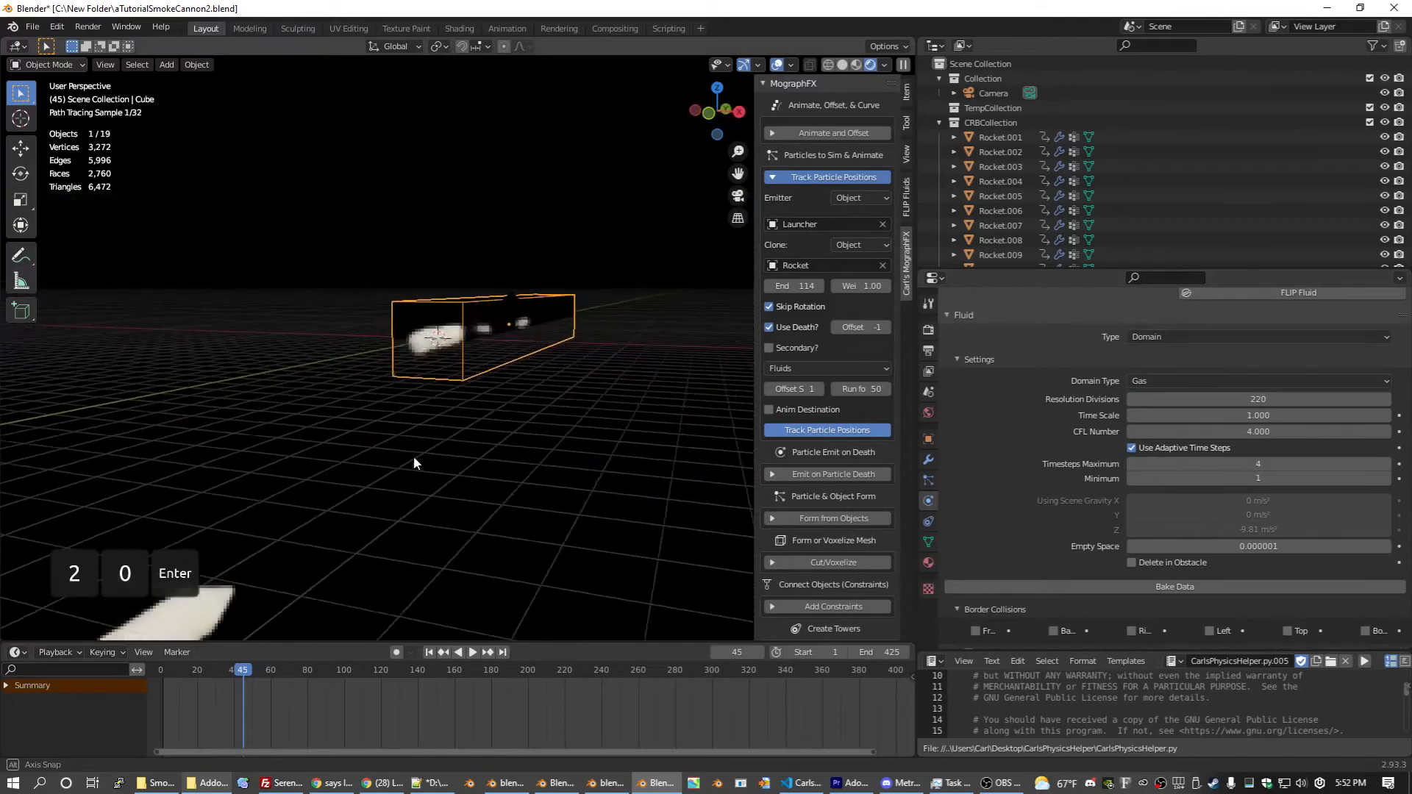
{"action": "scroll", "coordinate": [356, 500], "scroll_direction": "up", "scroll_amount": 5}
{"action": "middle_click_drag", "start_coordinate": [358, 506], "coordinate": [104, 410]}
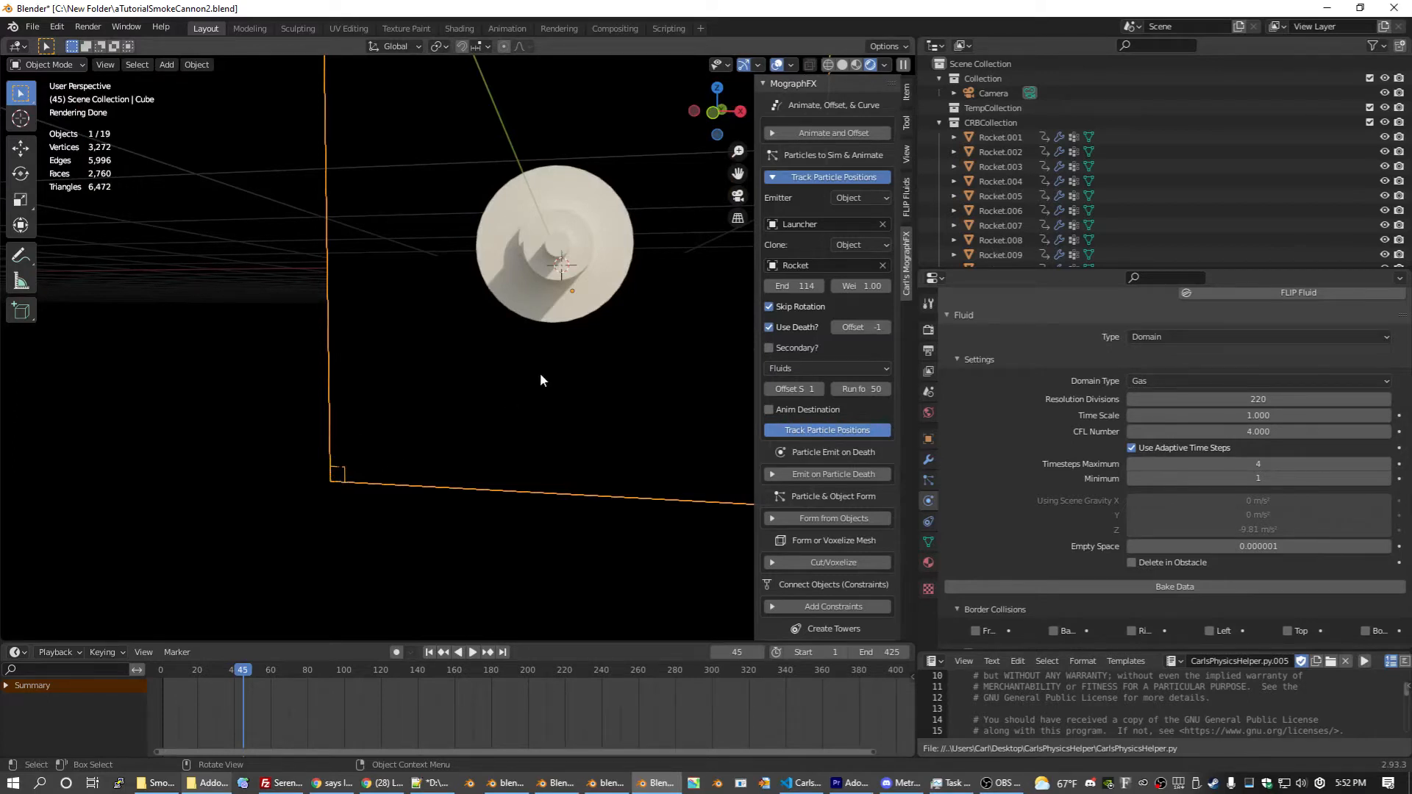
{"action": "key", "text": "ctrl+s"}
{"action": "left_click", "coordinate": [1048, 586]}
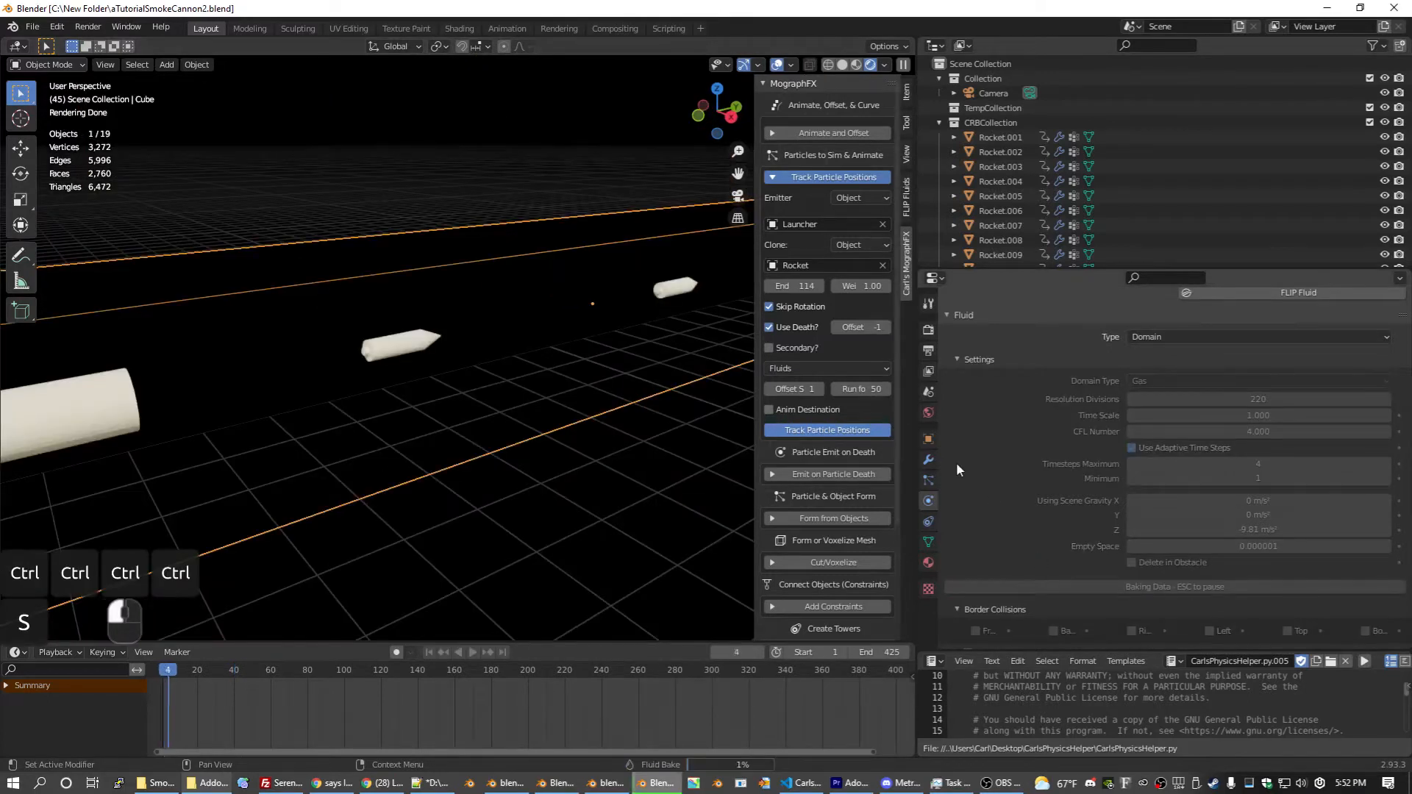
{"action": "key", "text": "Escape"}
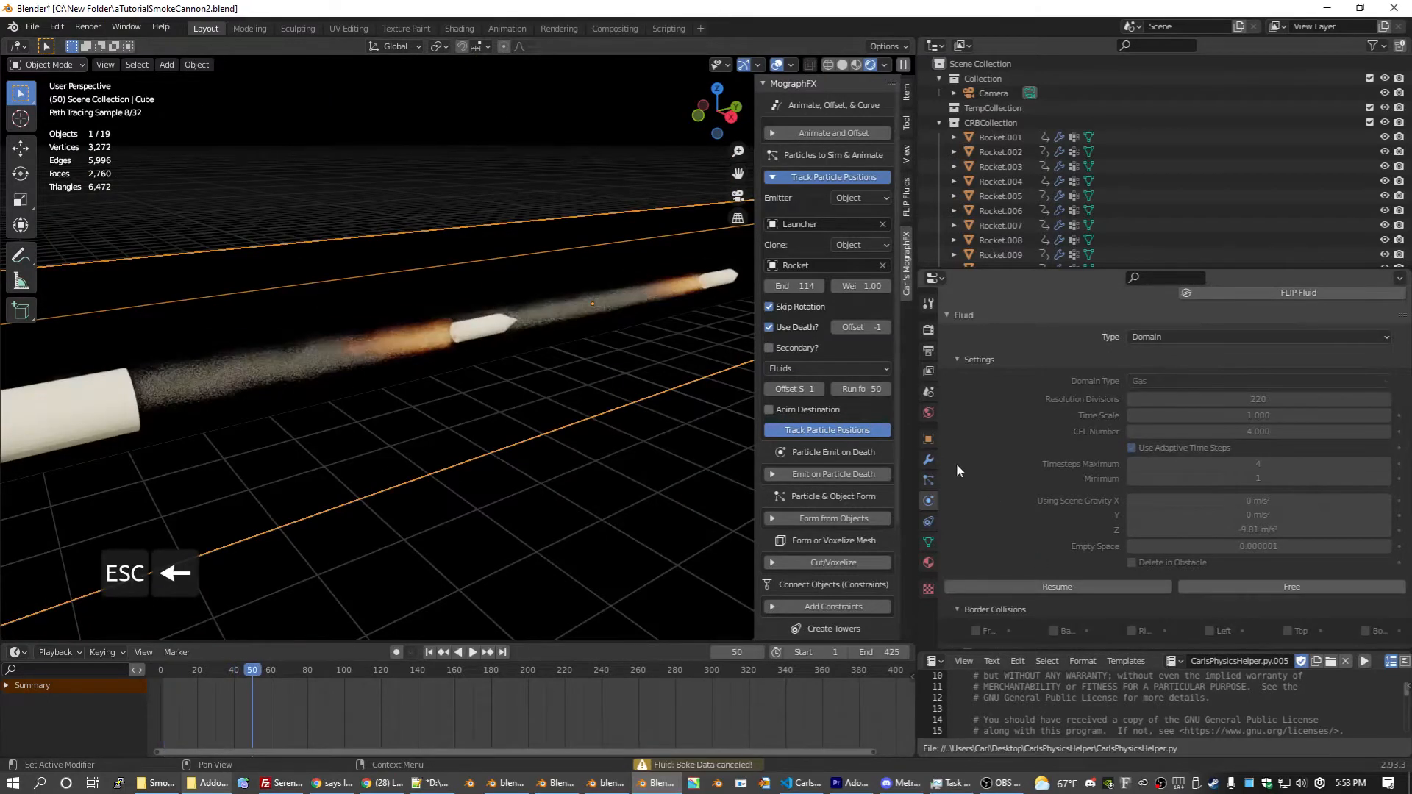
{"action": "scroll", "coordinate": [323, 371], "scroll_direction": "up", "scroll_amount": 8}
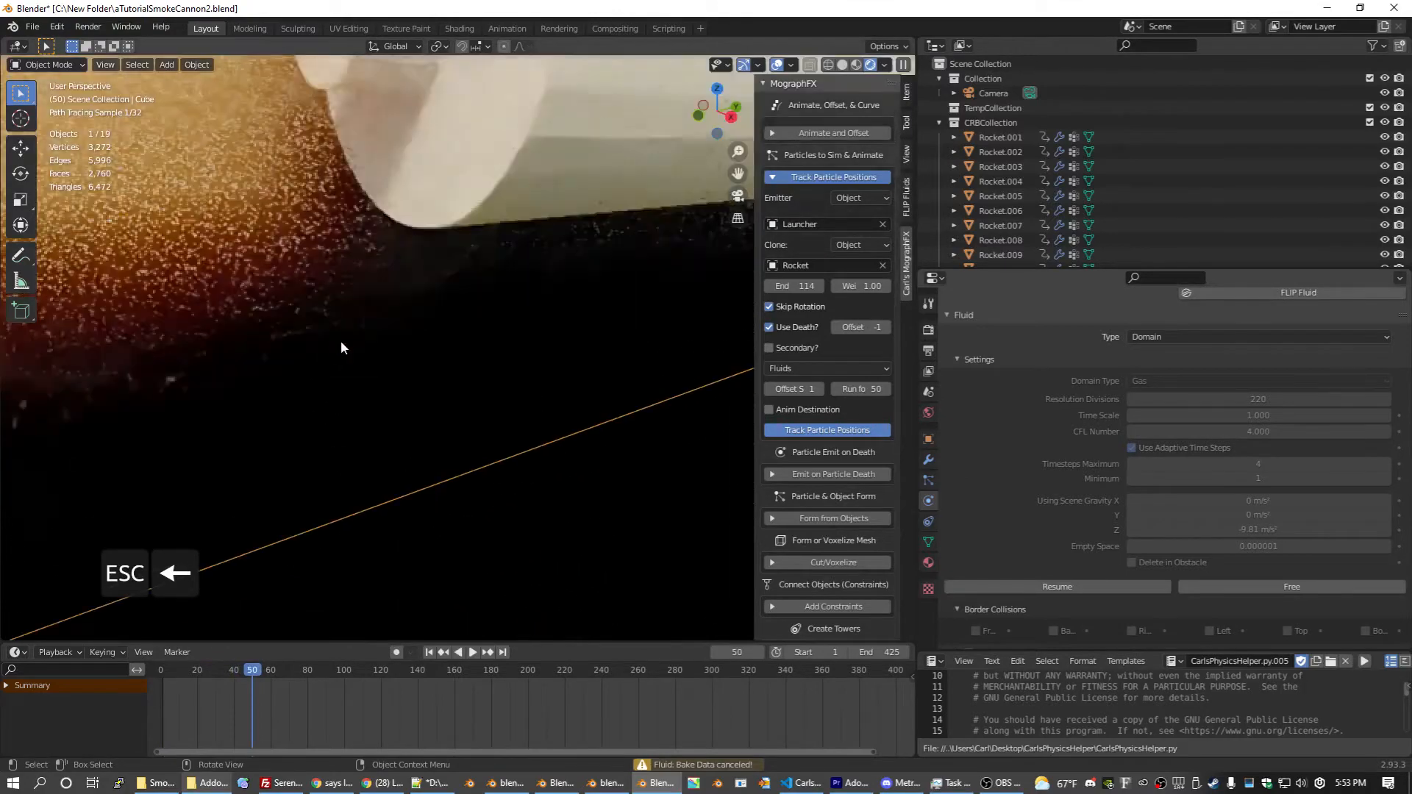
{"action": "scroll", "coordinate": [341, 347], "scroll_direction": "down", "scroll_amount": 6}
{"action": "middle_click_drag", "start_coordinate": [404, 338], "coordinate": [365, 360]}
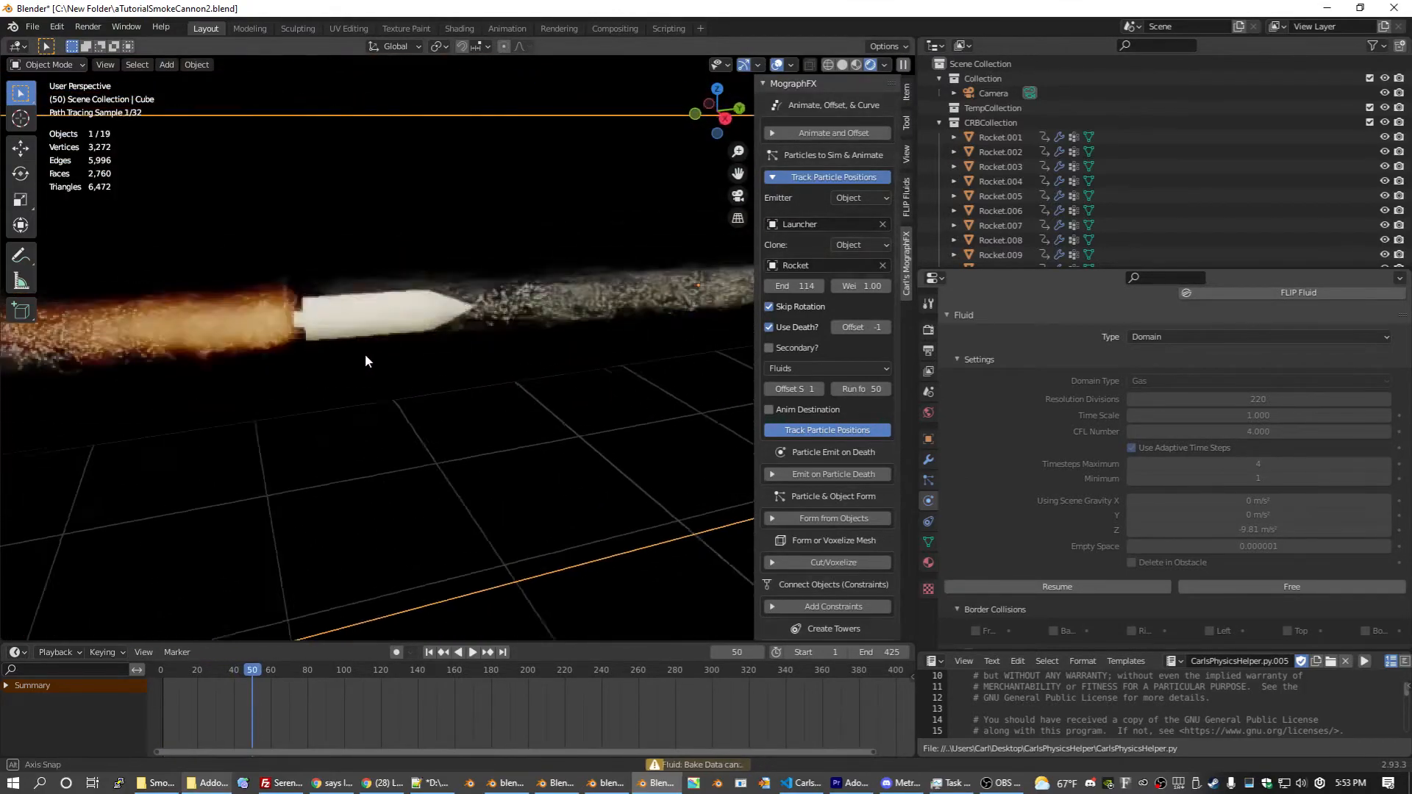
Step: Scale the source Rocket to about 0.8 of its size and increase the Cube domain's Resolution Divisions
{"action": "key", "text": "s"}
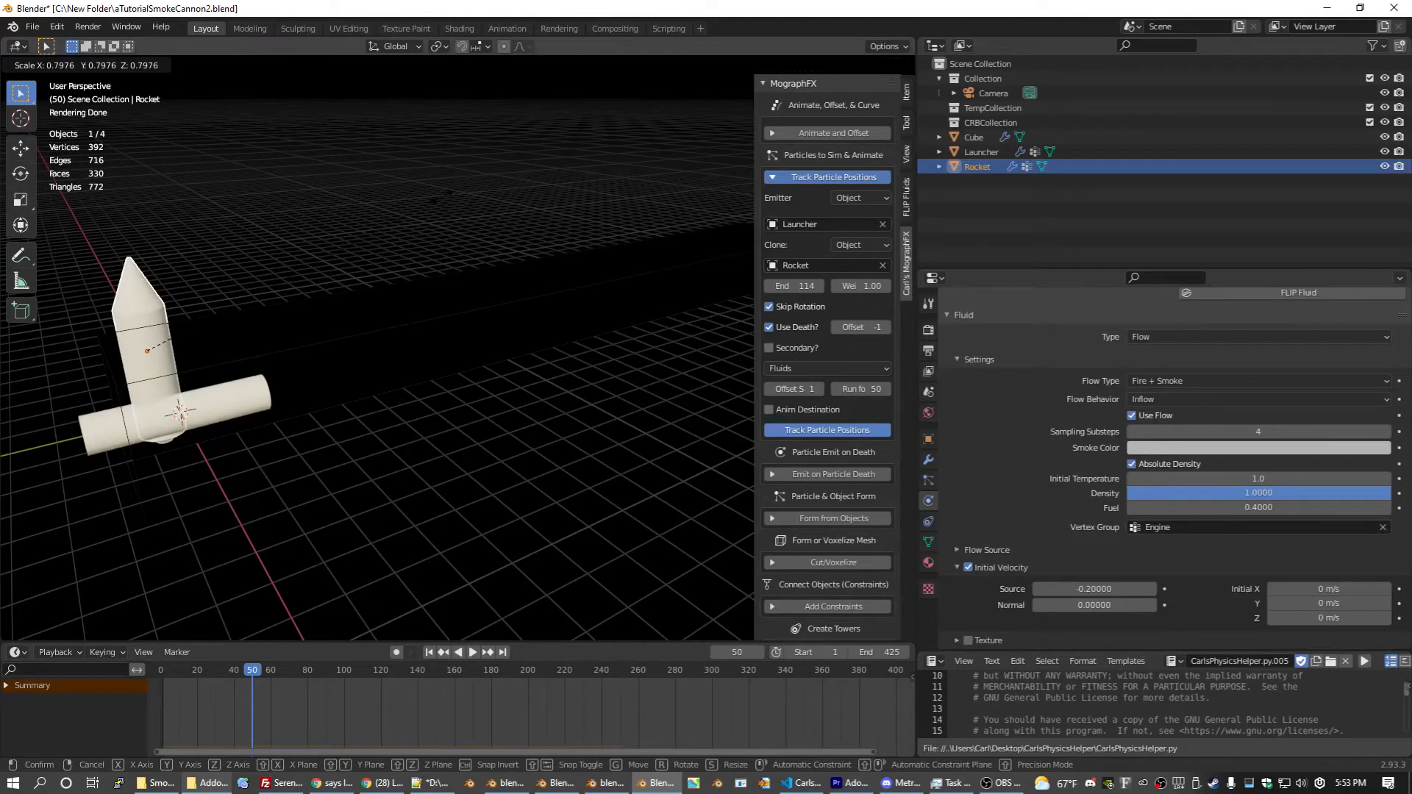
{"action": "key", "text": "Return"}
{"action": "left_click", "coordinate": [98, 439]}
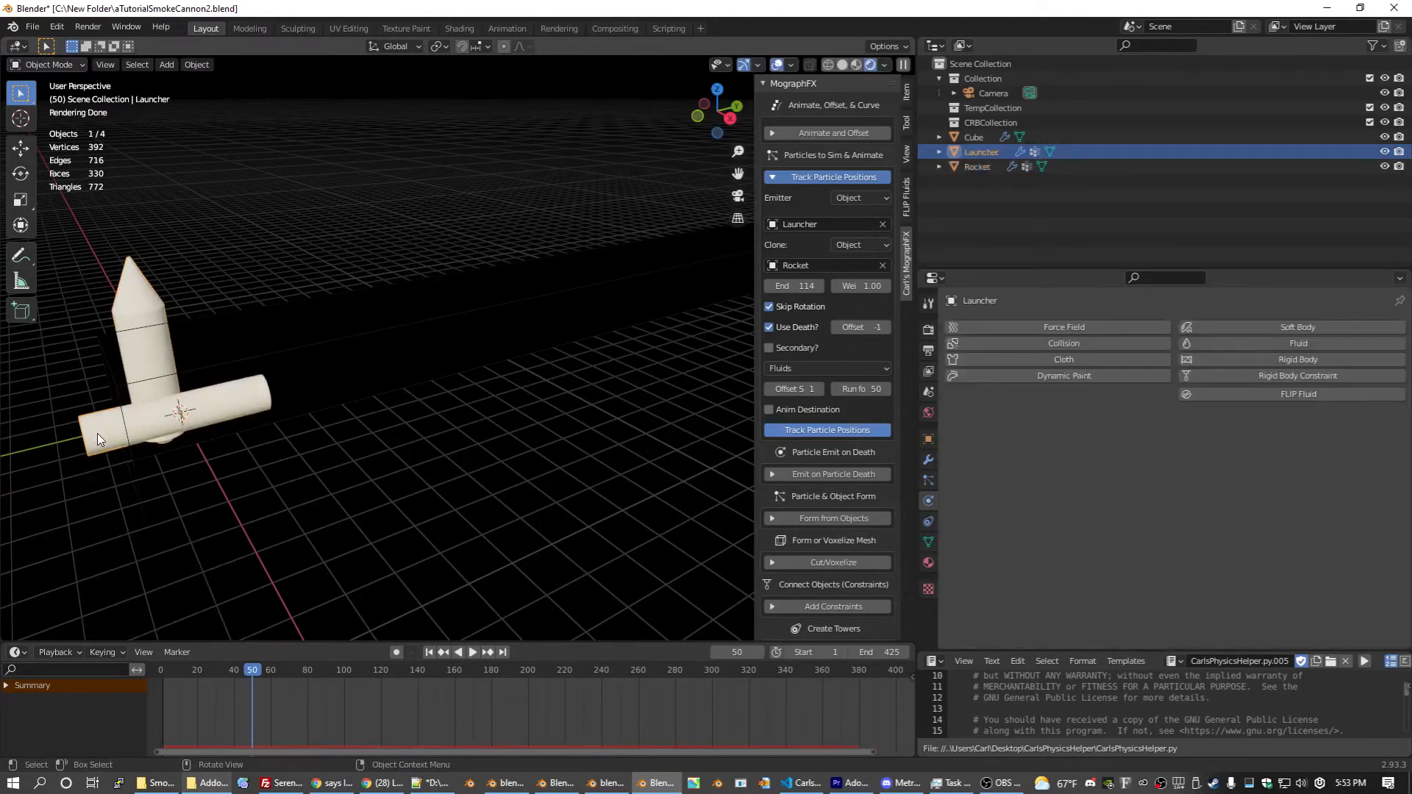
{"action": "left_click", "coordinate": [250, 319]}
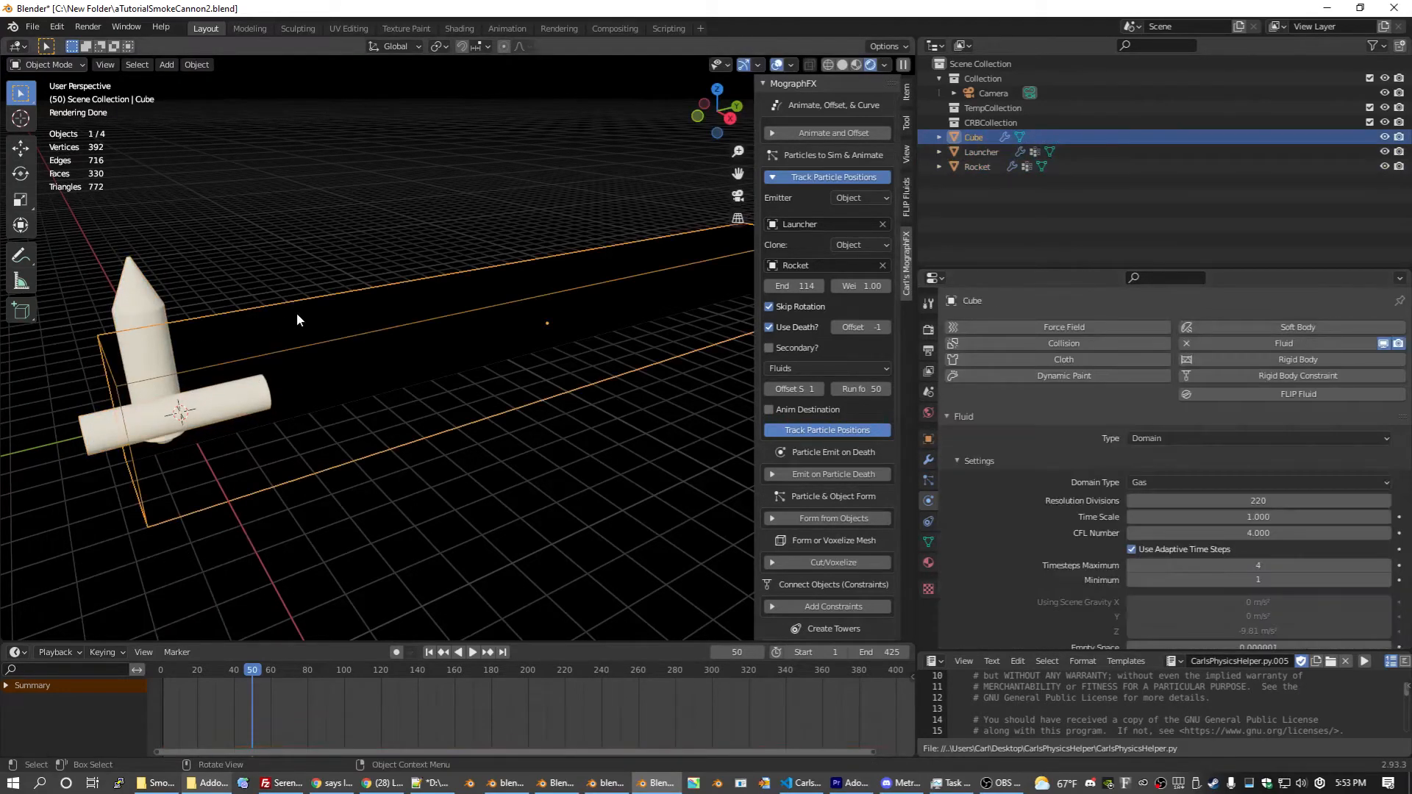
{"action": "left_click", "coordinate": [1243, 500]}
{"action": "type", "text": "24"}
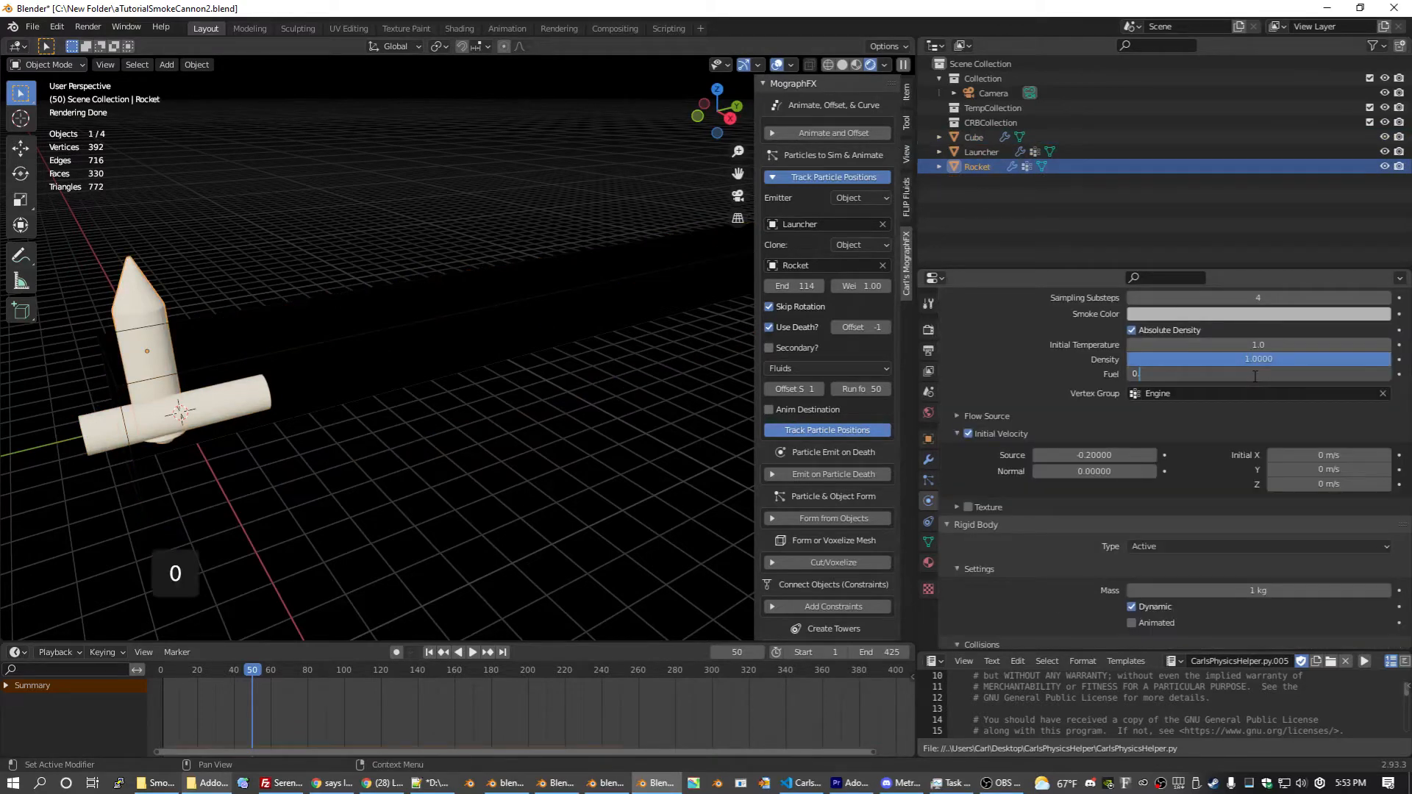
Step: Set the Rocket's fluid flow Fuel to 0.3 and save the file
{"action": "type", "text": ".3"}
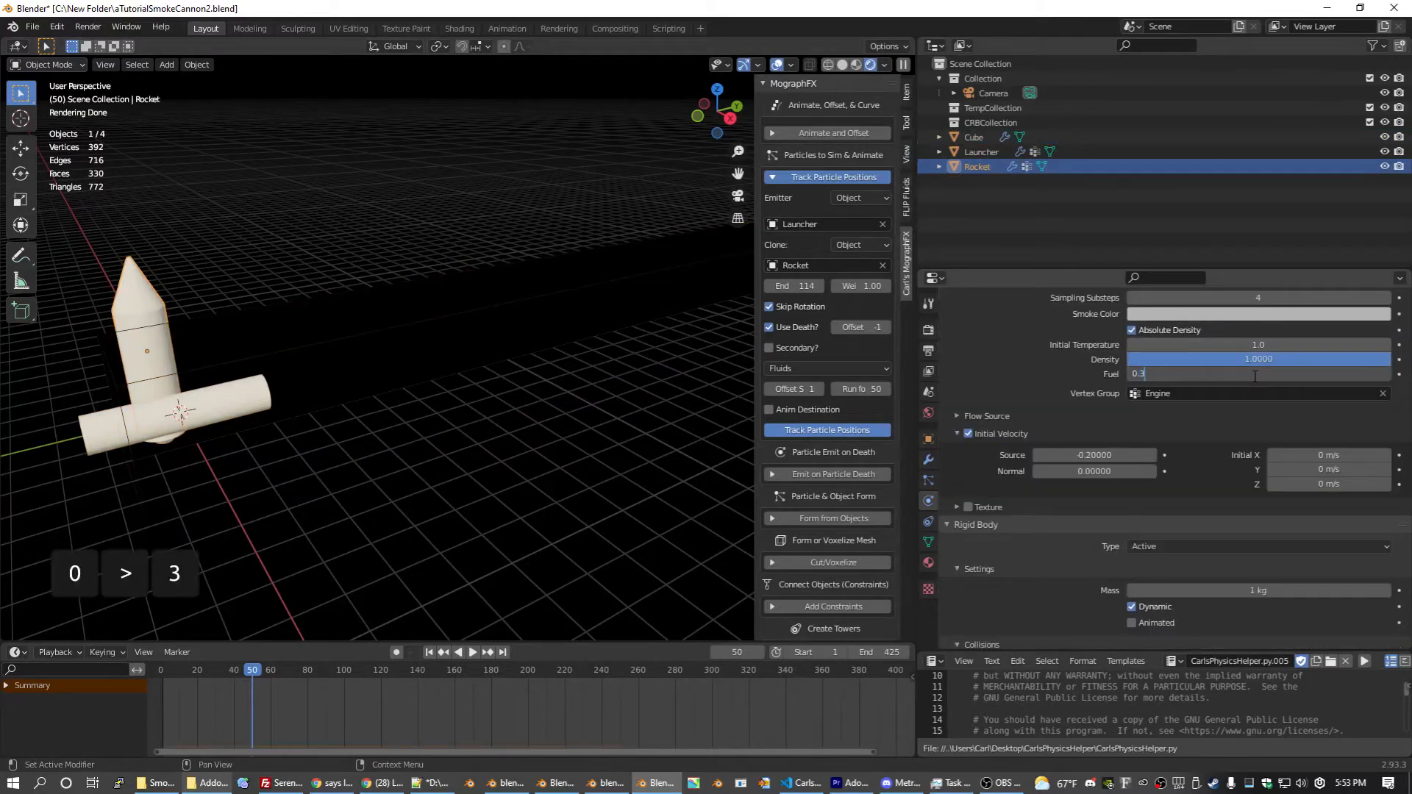
{"action": "key", "text": "Return"}
{"action": "key", "text": "ctrl+s"}
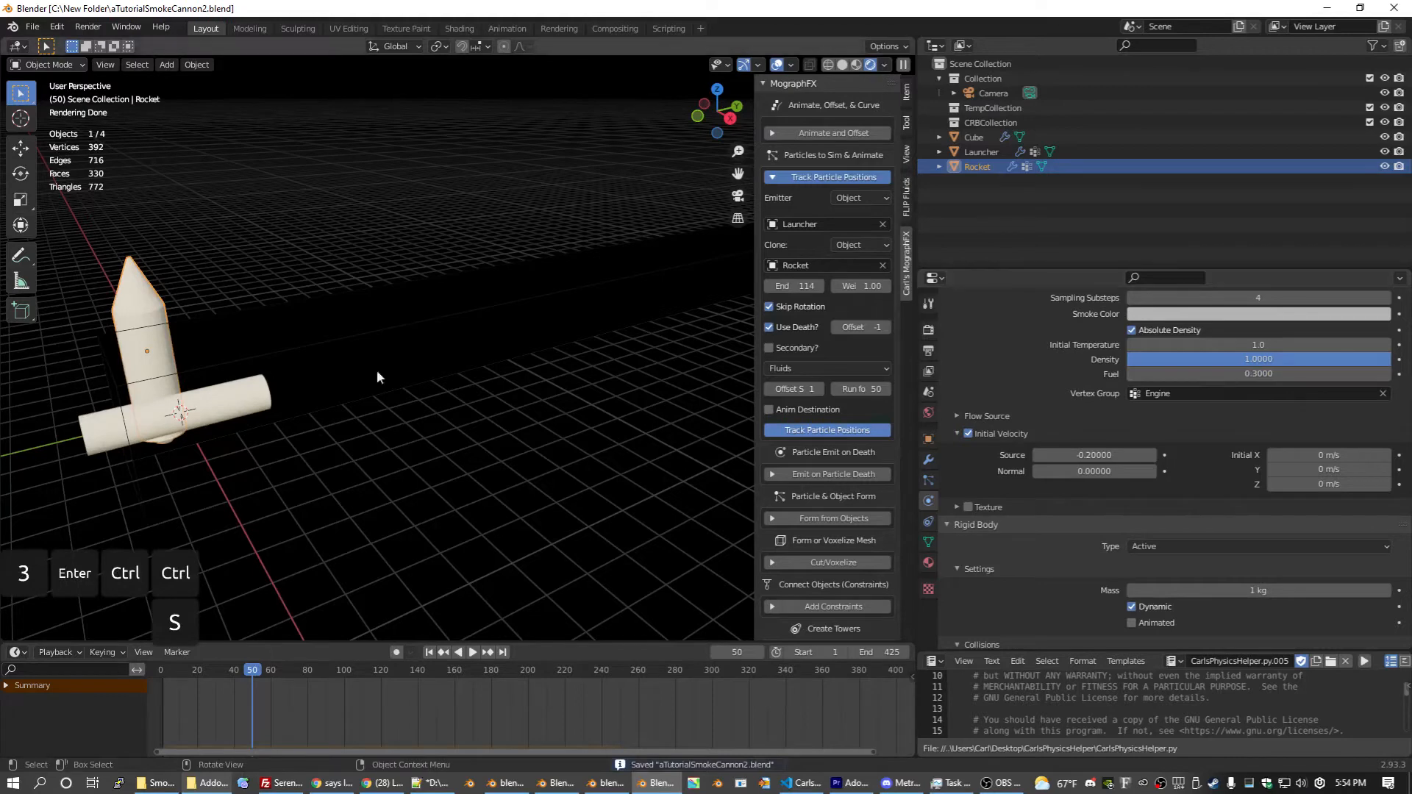
Step: Enable Adaptive Domain for the Cube's fluid domain
{"action": "left_click", "coordinate": [381, 404]}
{"action": "scroll", "coordinate": [1039, 475], "scroll_direction": "down", "scroll_amount": 1}
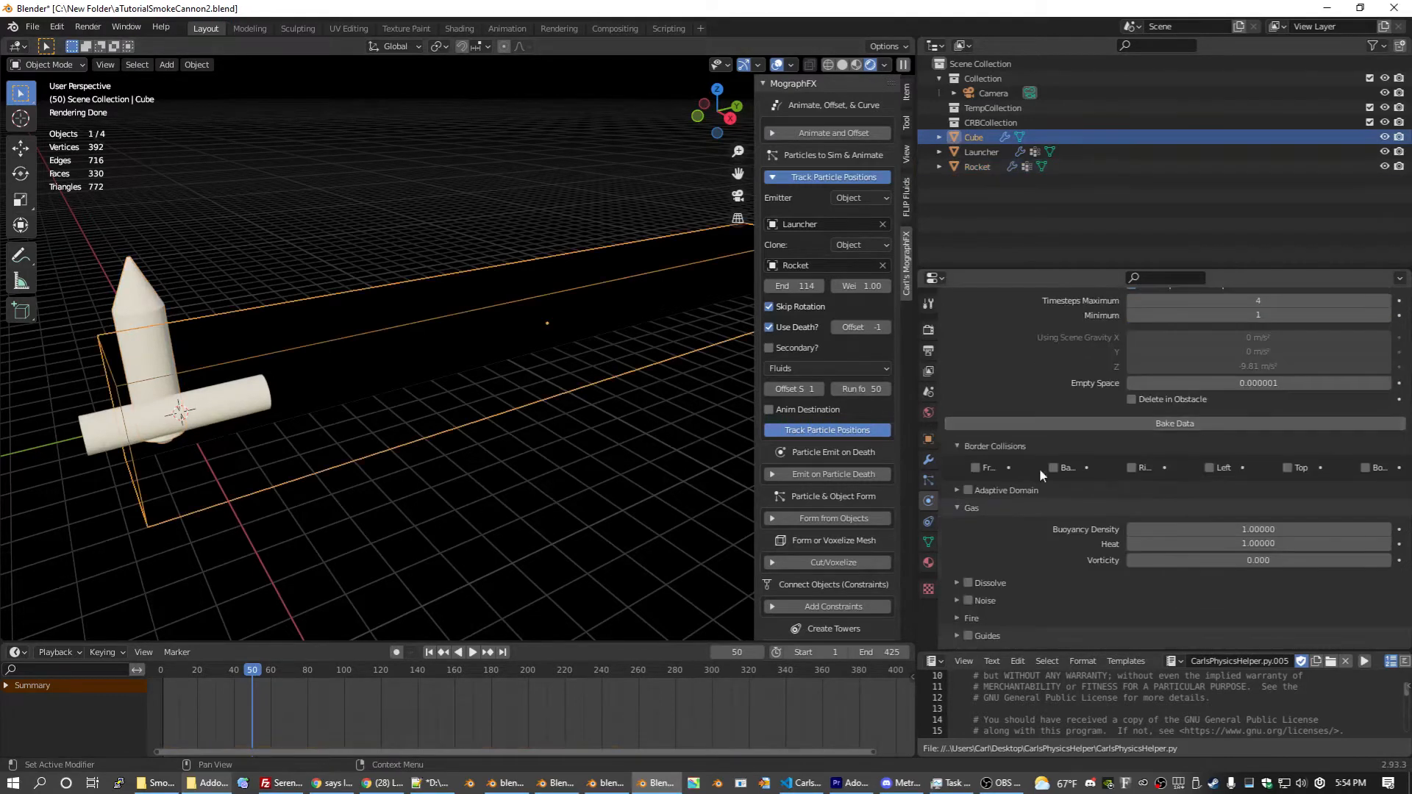
{"action": "left_click", "coordinate": [970, 489]}
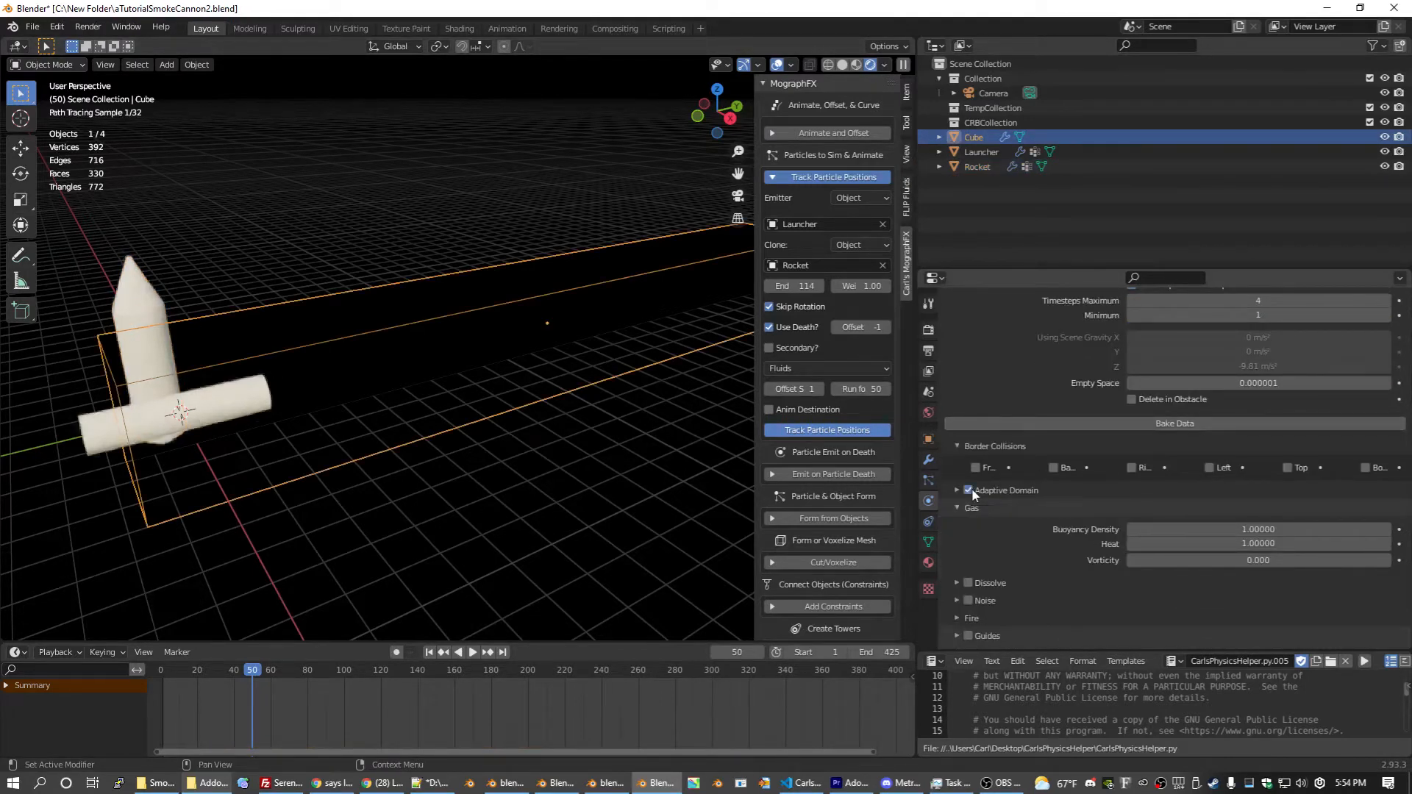
{"action": "middle_click_drag", "start_coordinate": [452, 188], "coordinate": [516, 395]}
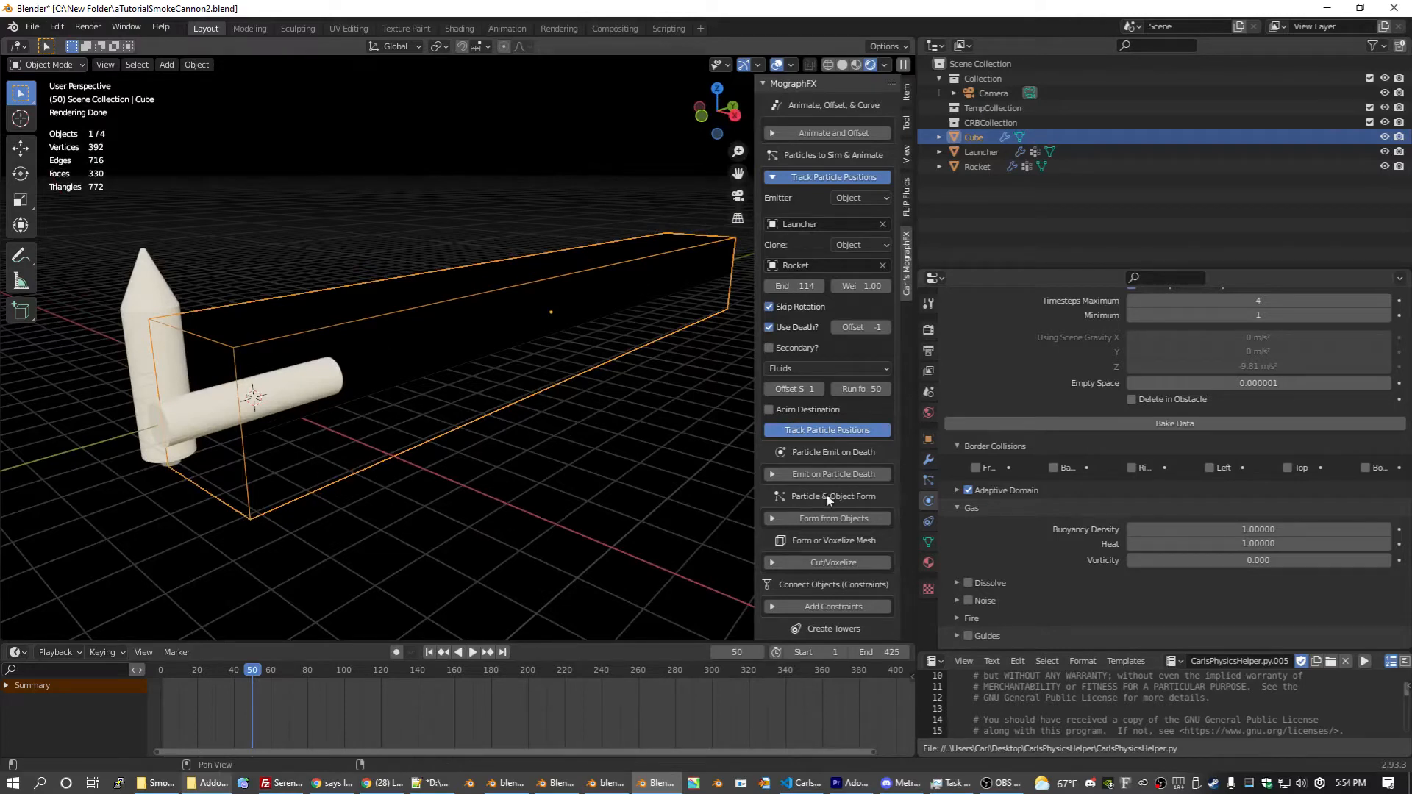
Step: Enable Dissolve in the Cube domain's gas settings with a Time of 30, and save the file
{"action": "scroll", "coordinate": [1057, 550], "scroll_direction": "down", "scroll_amount": 3}
{"action": "left_click", "coordinate": [959, 493]}
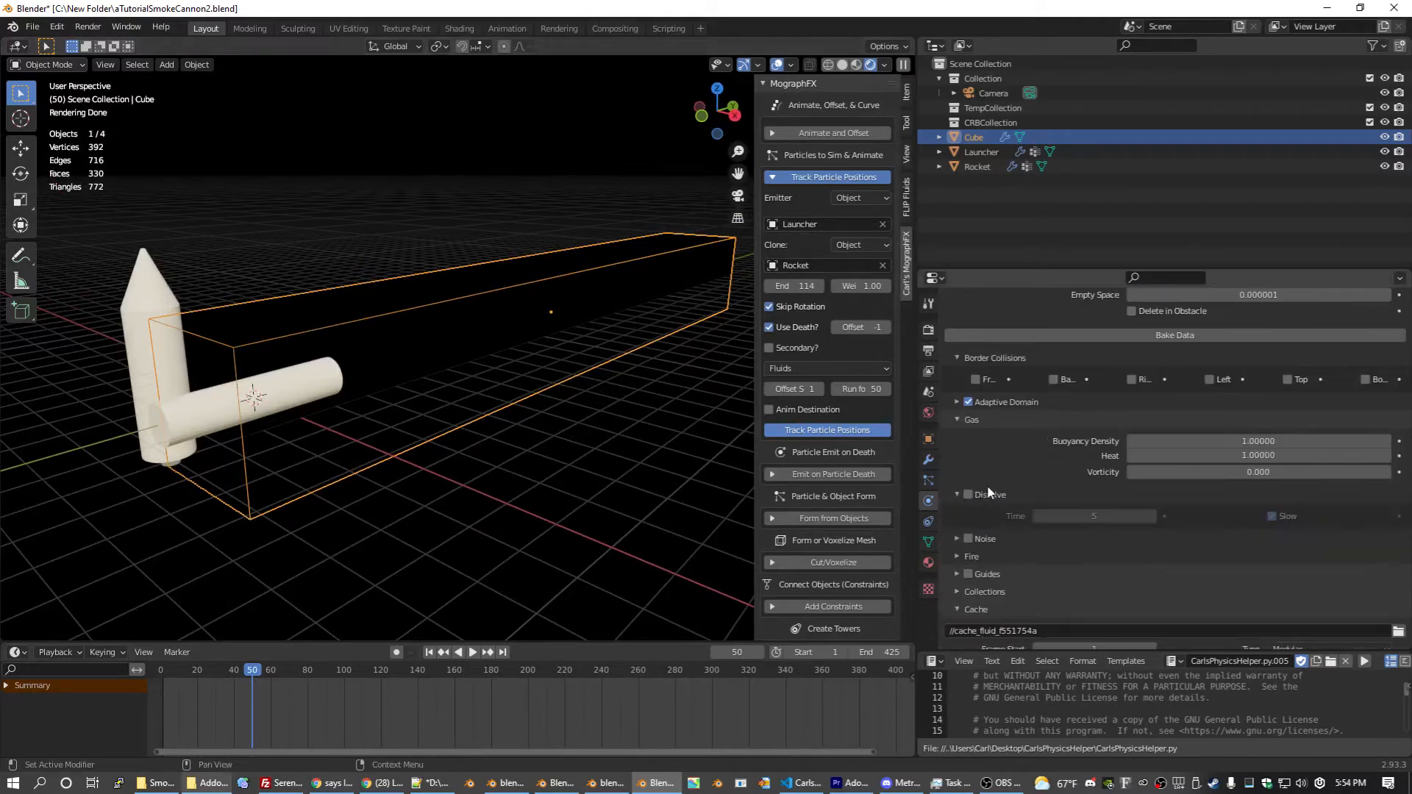
{"action": "left_click", "coordinate": [972, 498]}
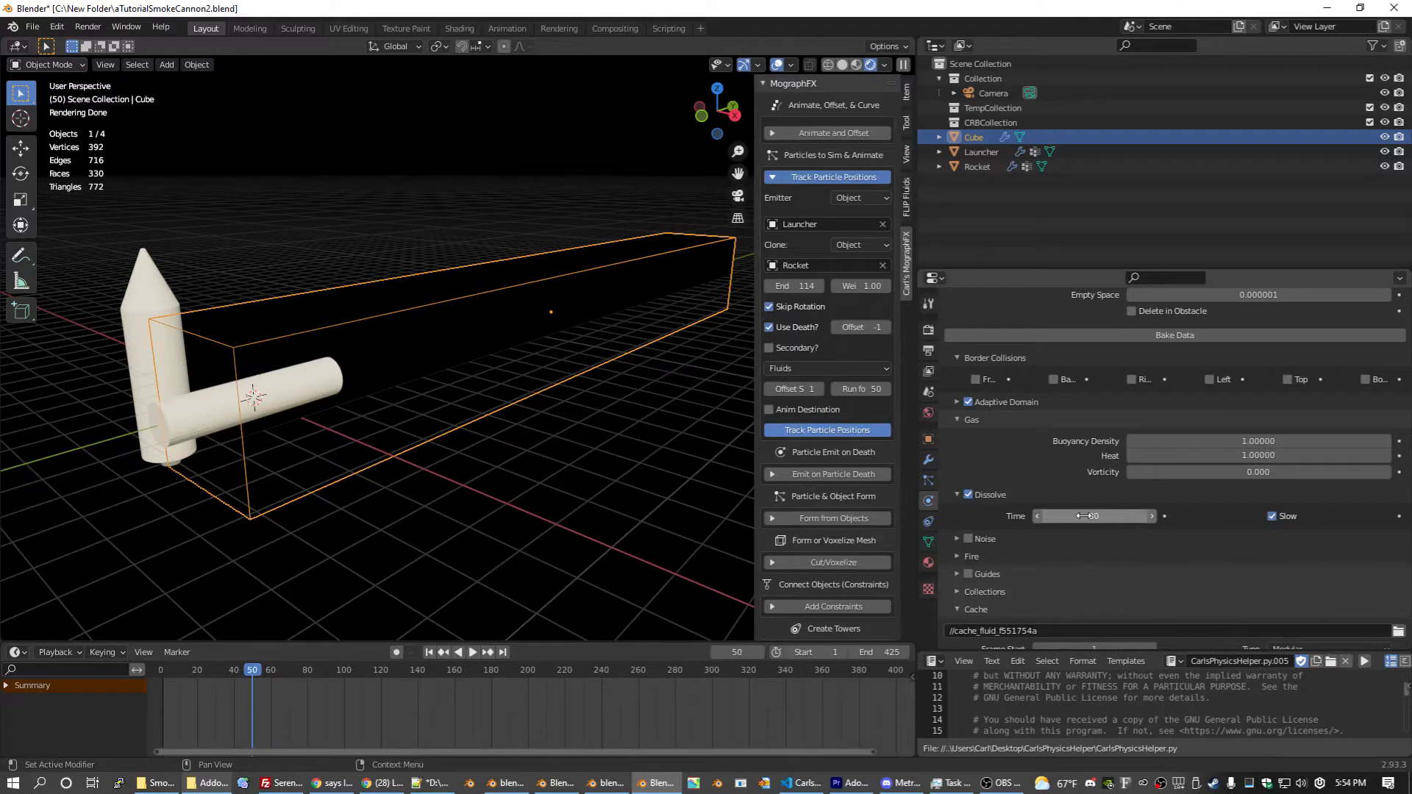
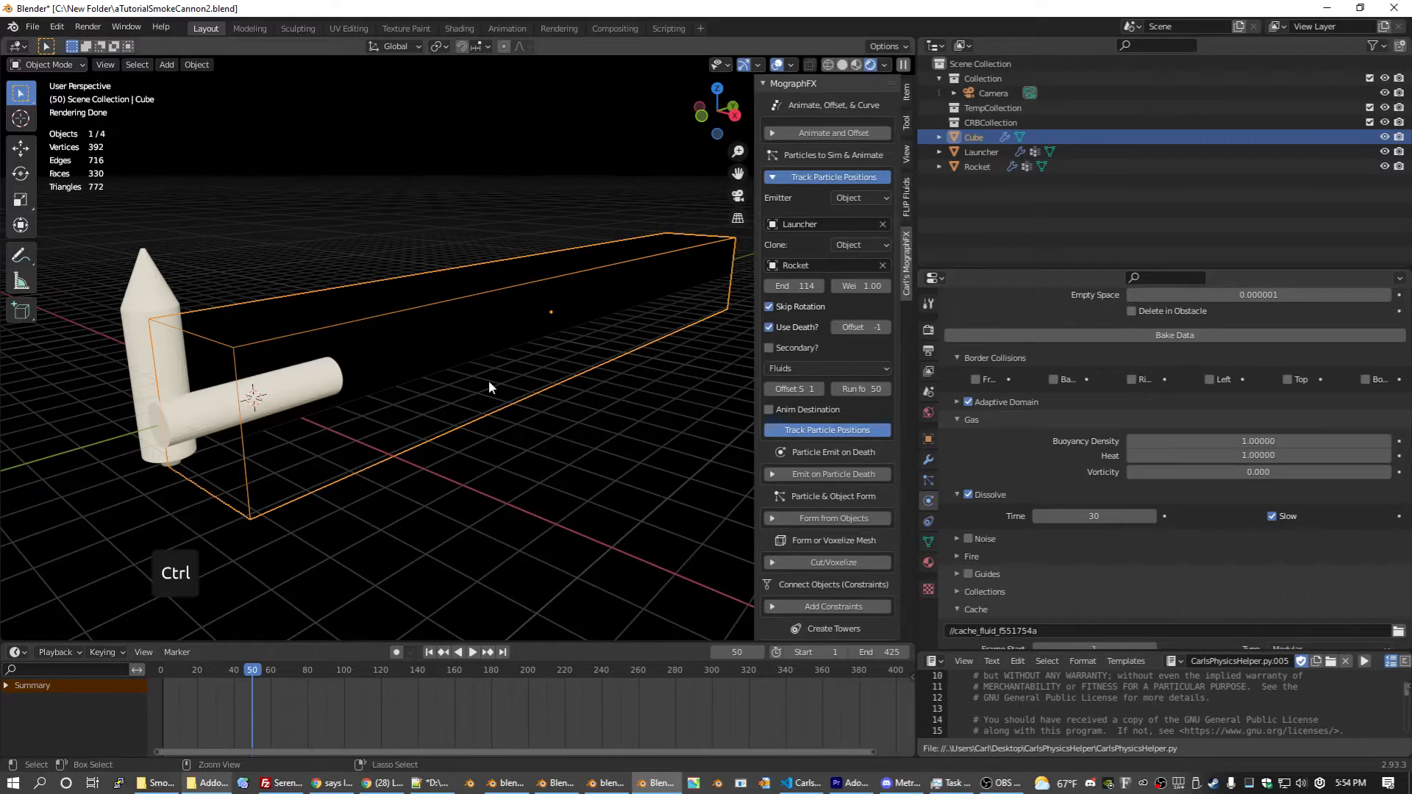
{"action": "key", "text": "ctrl+s"}
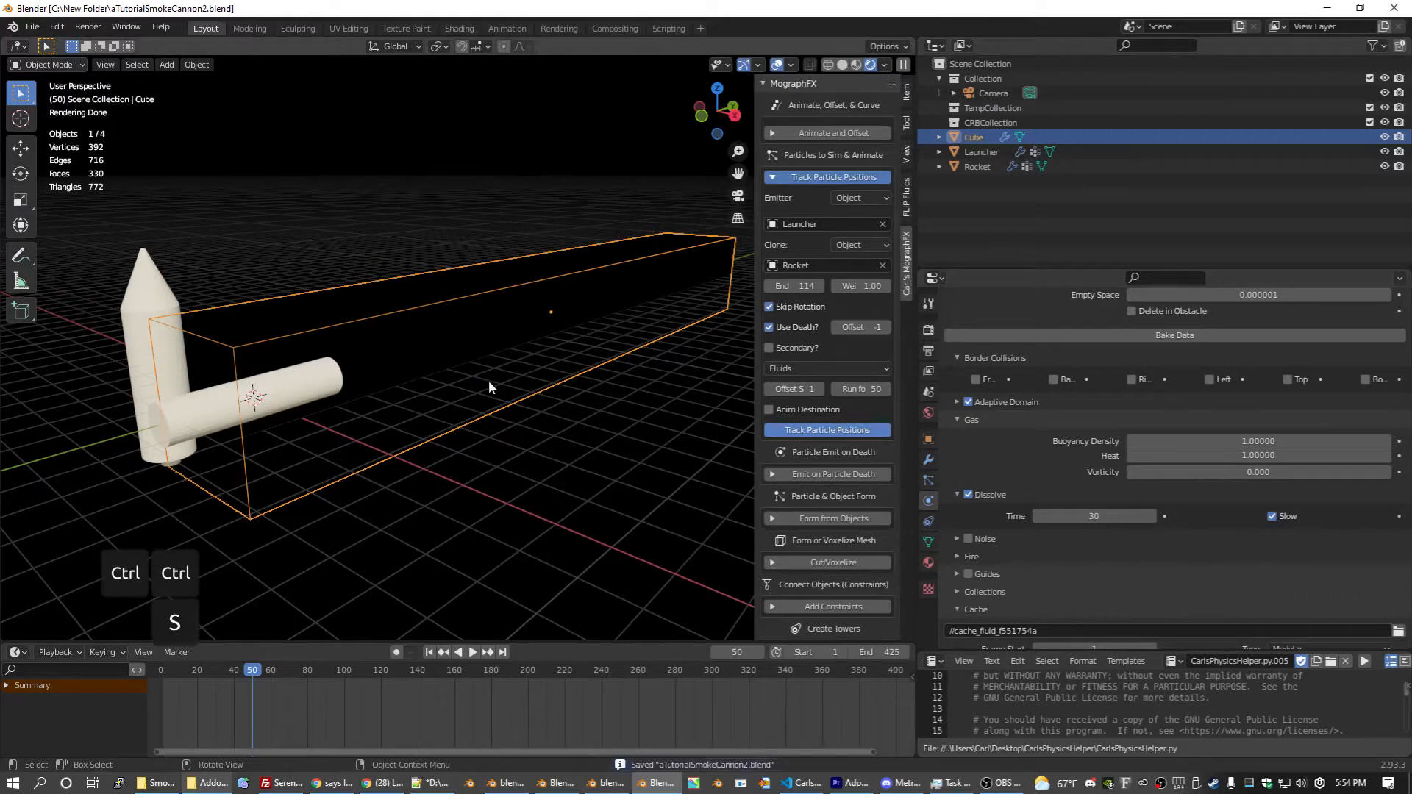
Step: Cancel the Cube domain's fluid bake at frame 40, go back to frame 39, and inspect the rocket trails up close
{"action": "key", "text": "Escape"}
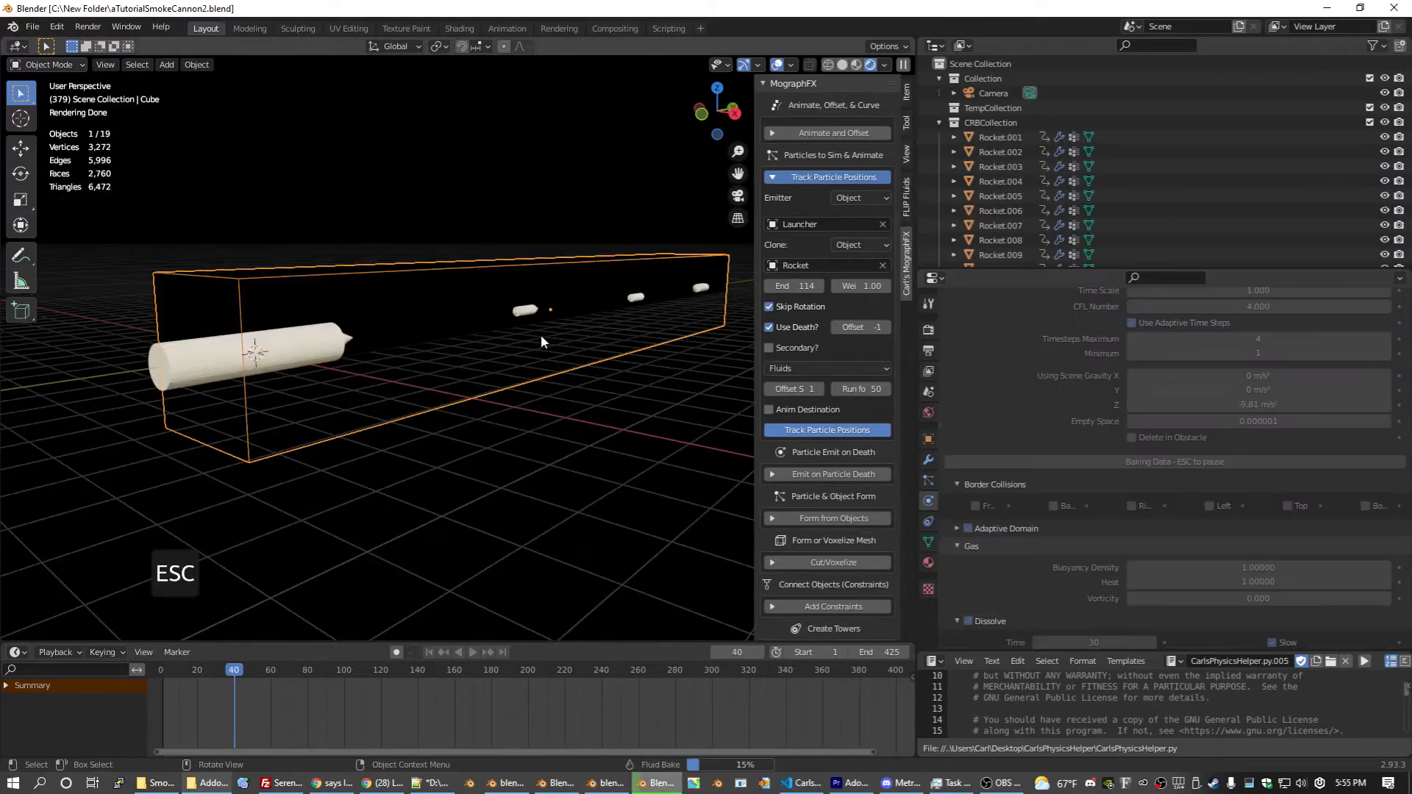
{"action": "key", "text": "Left"}
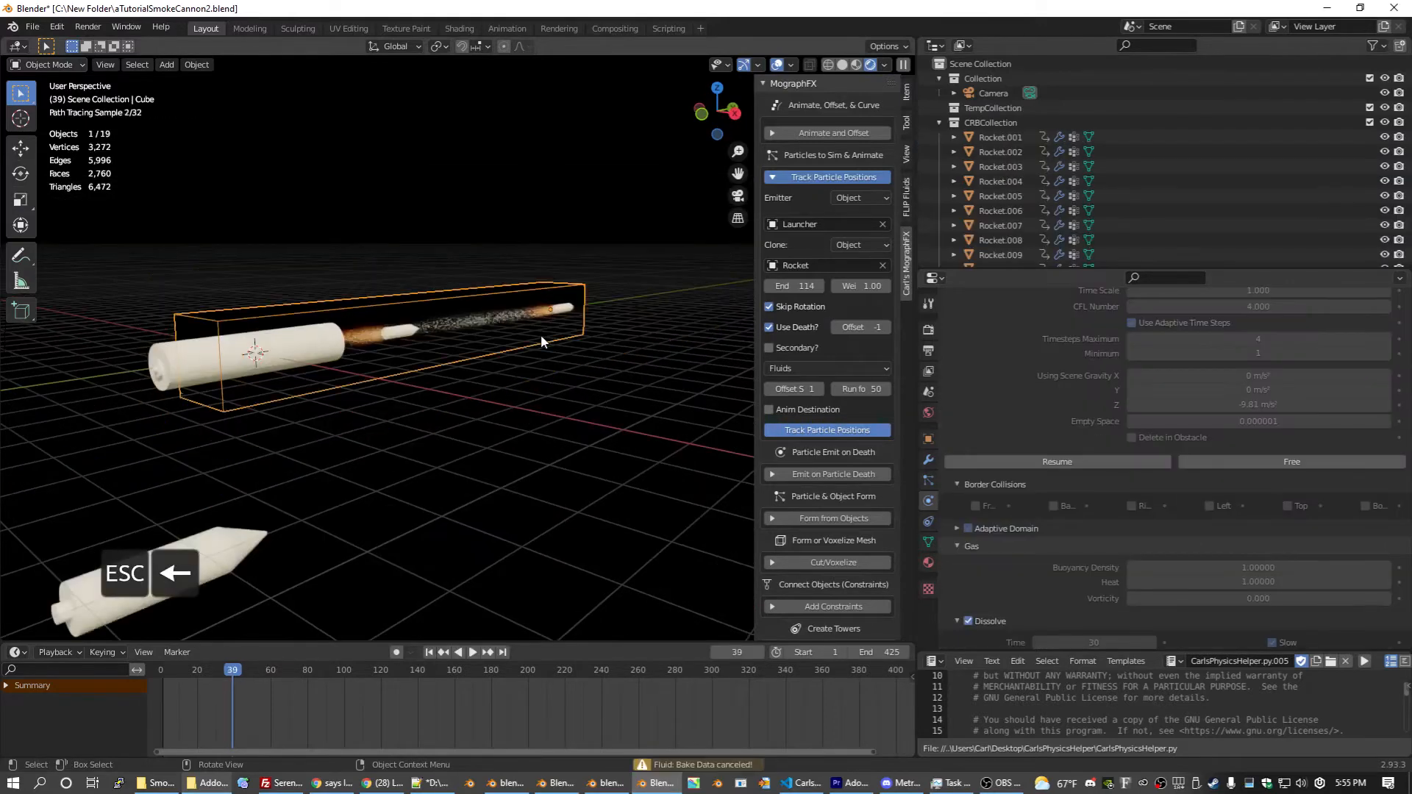
{"action": "scroll", "coordinate": [542, 339], "scroll_direction": "up", "scroll_amount": 5}
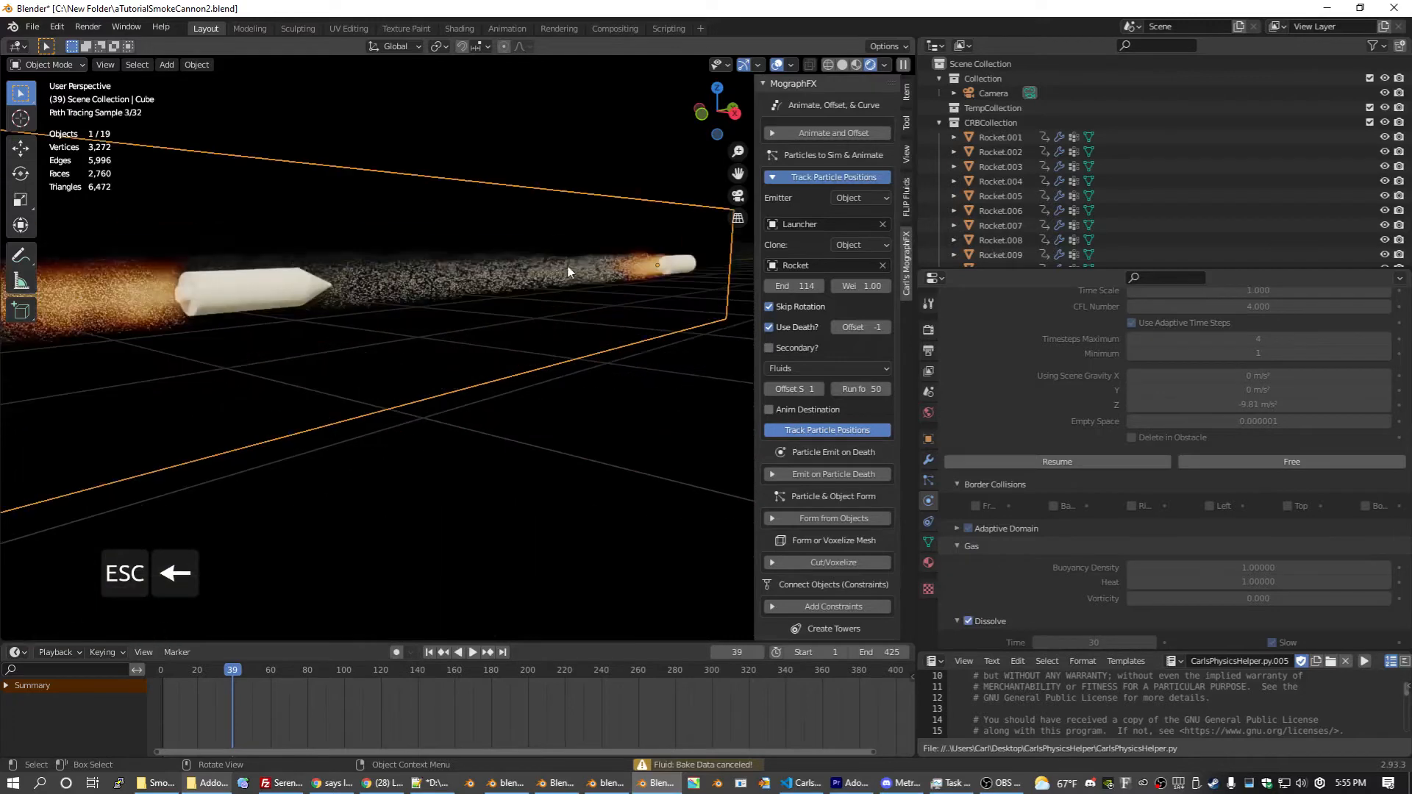
{"action": "middle_click_drag", "start_coordinate": [569, 267], "coordinate": [562, 285]}
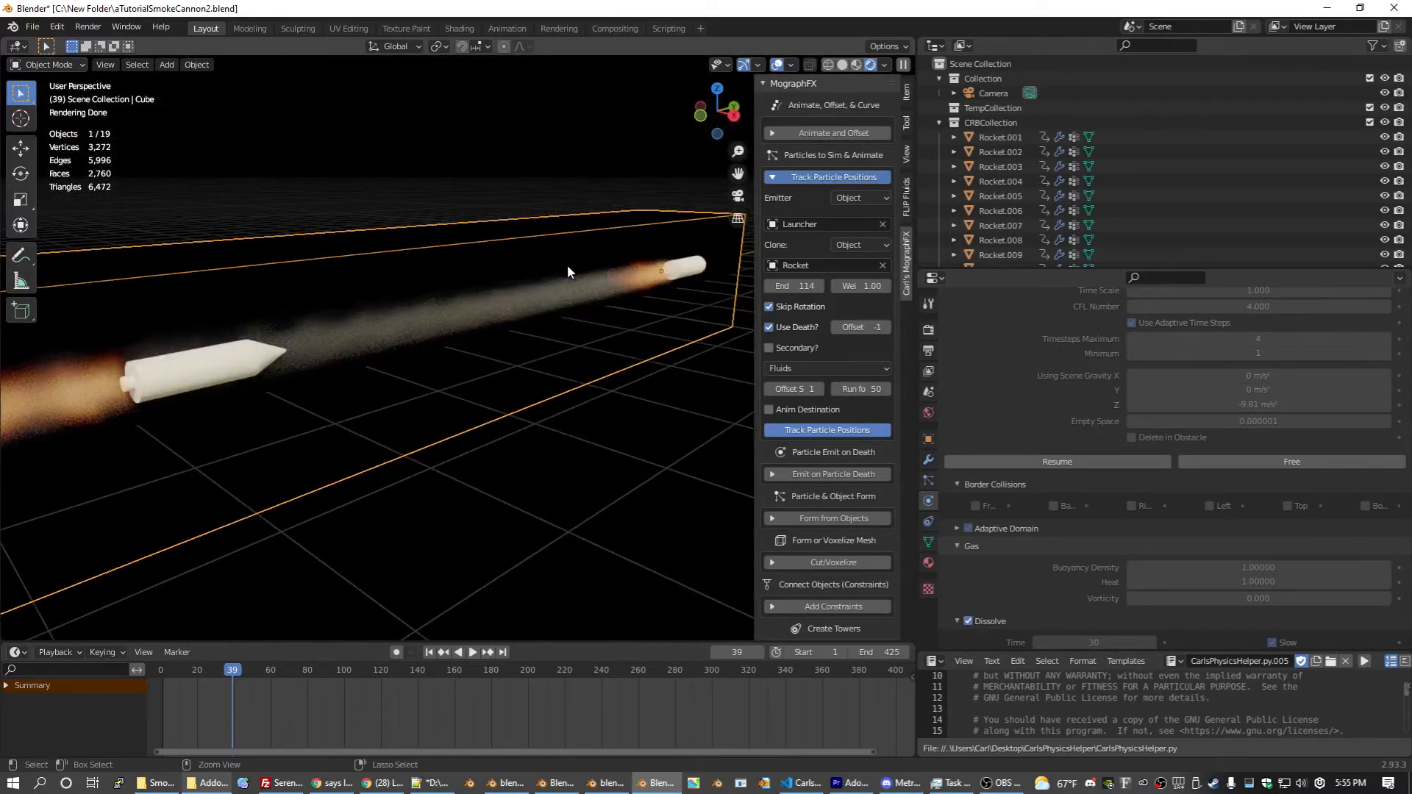
Step: Save the file and give the original Rocket a new material with Metallic set to 1.000
{"action": "key", "text": "ctrl+s"}
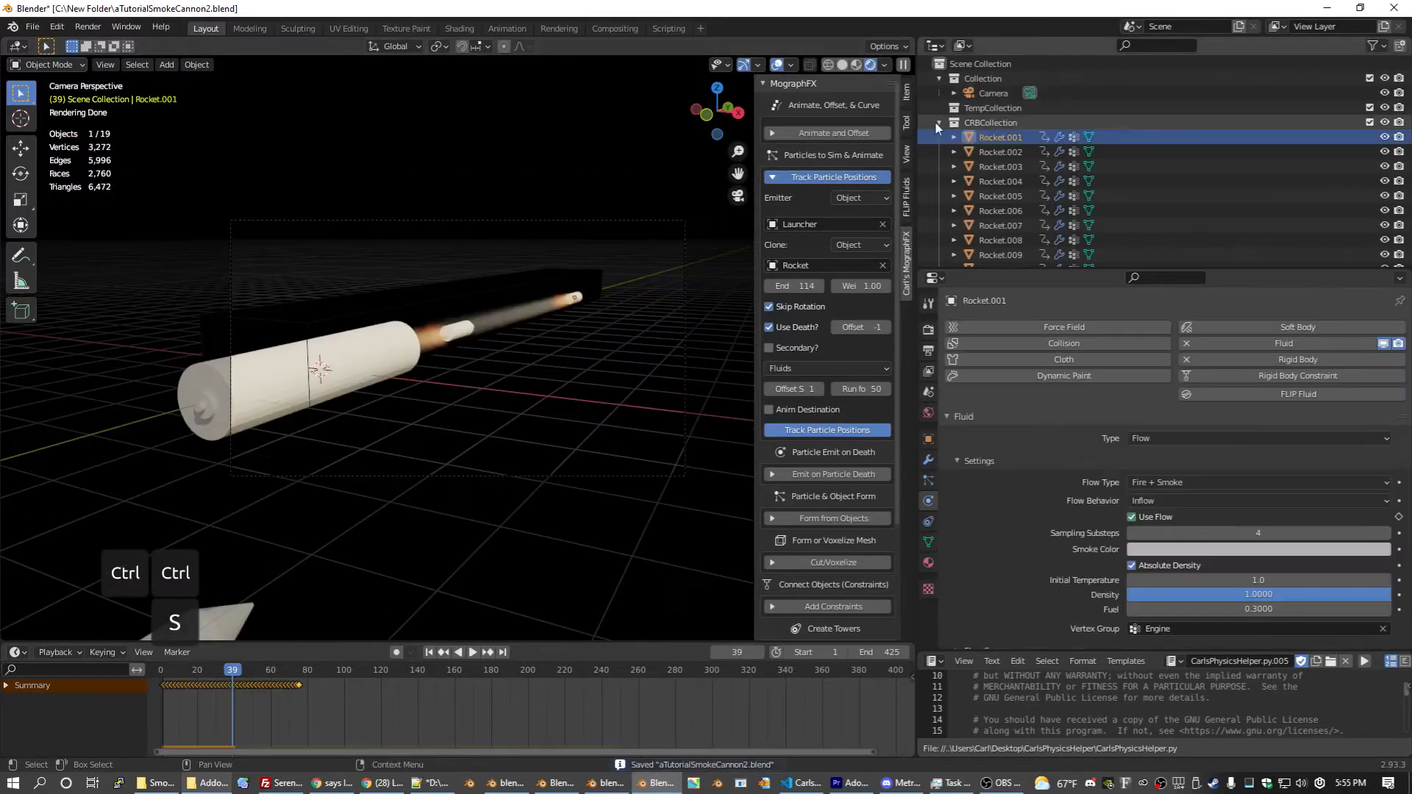
{"action": "left_click", "coordinate": [937, 123]}
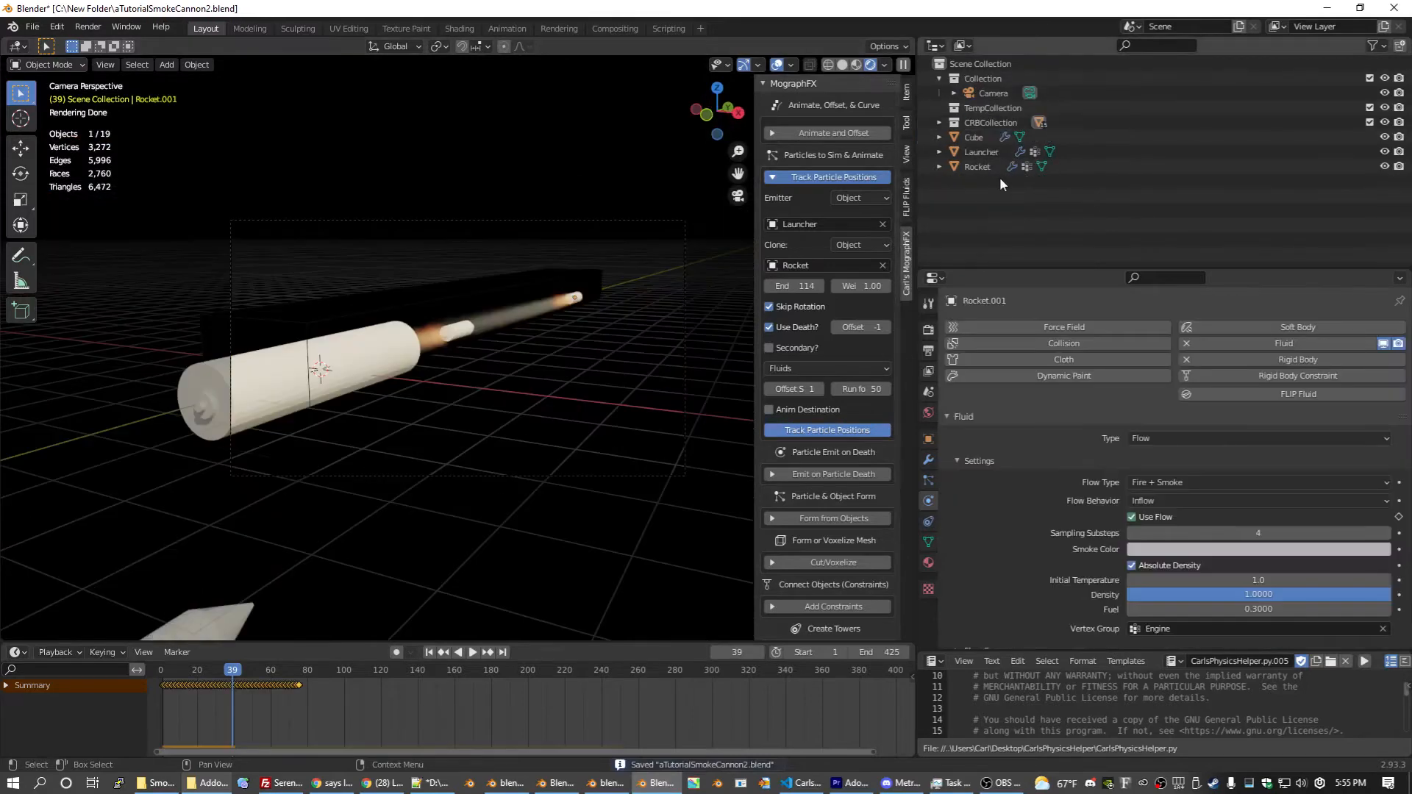
{"action": "left_click", "coordinate": [985, 168]}
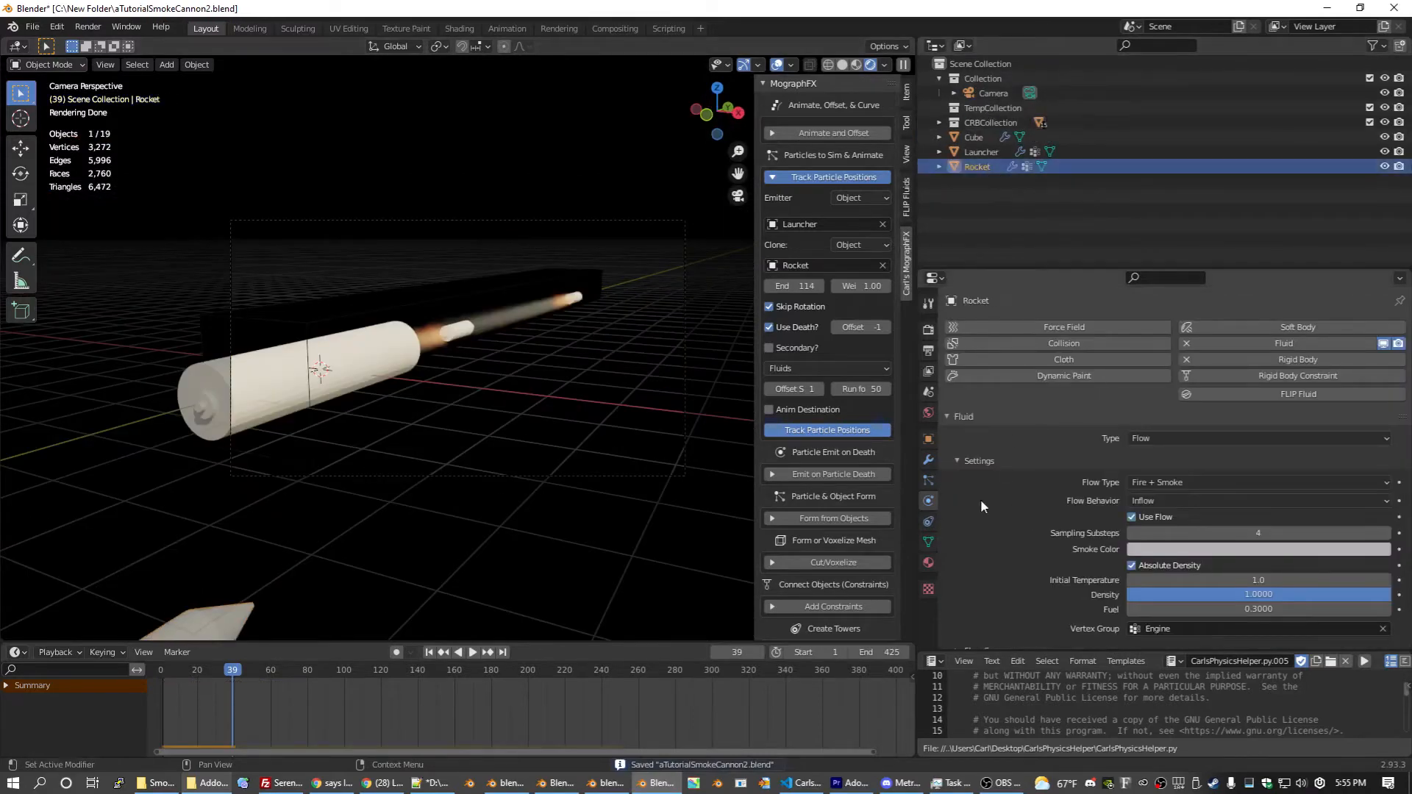
{"action": "left_click", "coordinate": [929, 563]}
{"action": "left_click", "coordinate": [992, 373]}
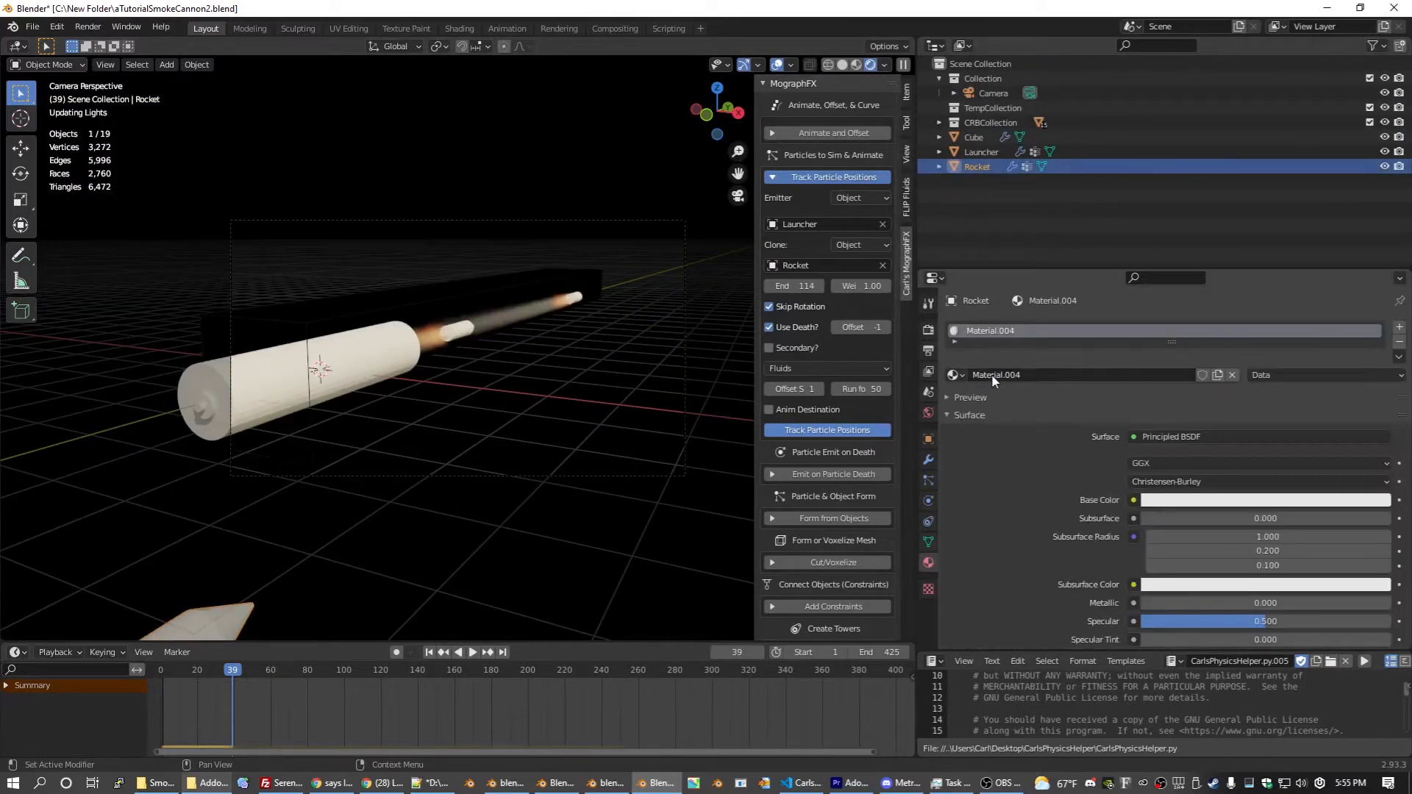
{"action": "scroll", "coordinate": [1009, 440], "scroll_direction": "down", "scroll_amount": 5}
{"action": "left_click_drag", "start_coordinate": [1172, 515], "coordinate": [1391, 515]}
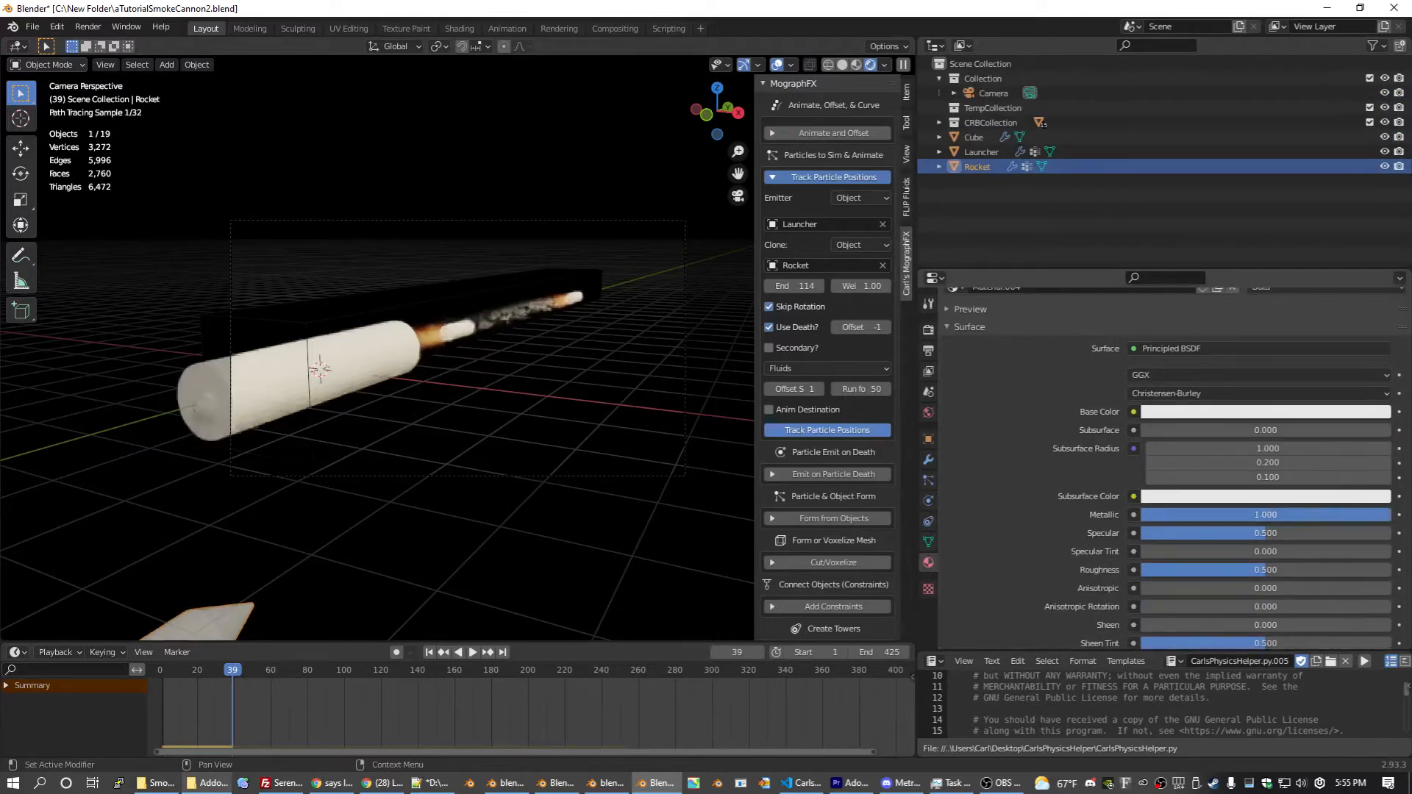
Step: Darken the Rocket material's base color to a value of 0.091 and set its Roughness to 0.201
{"action": "left_click", "coordinate": [1346, 412]}
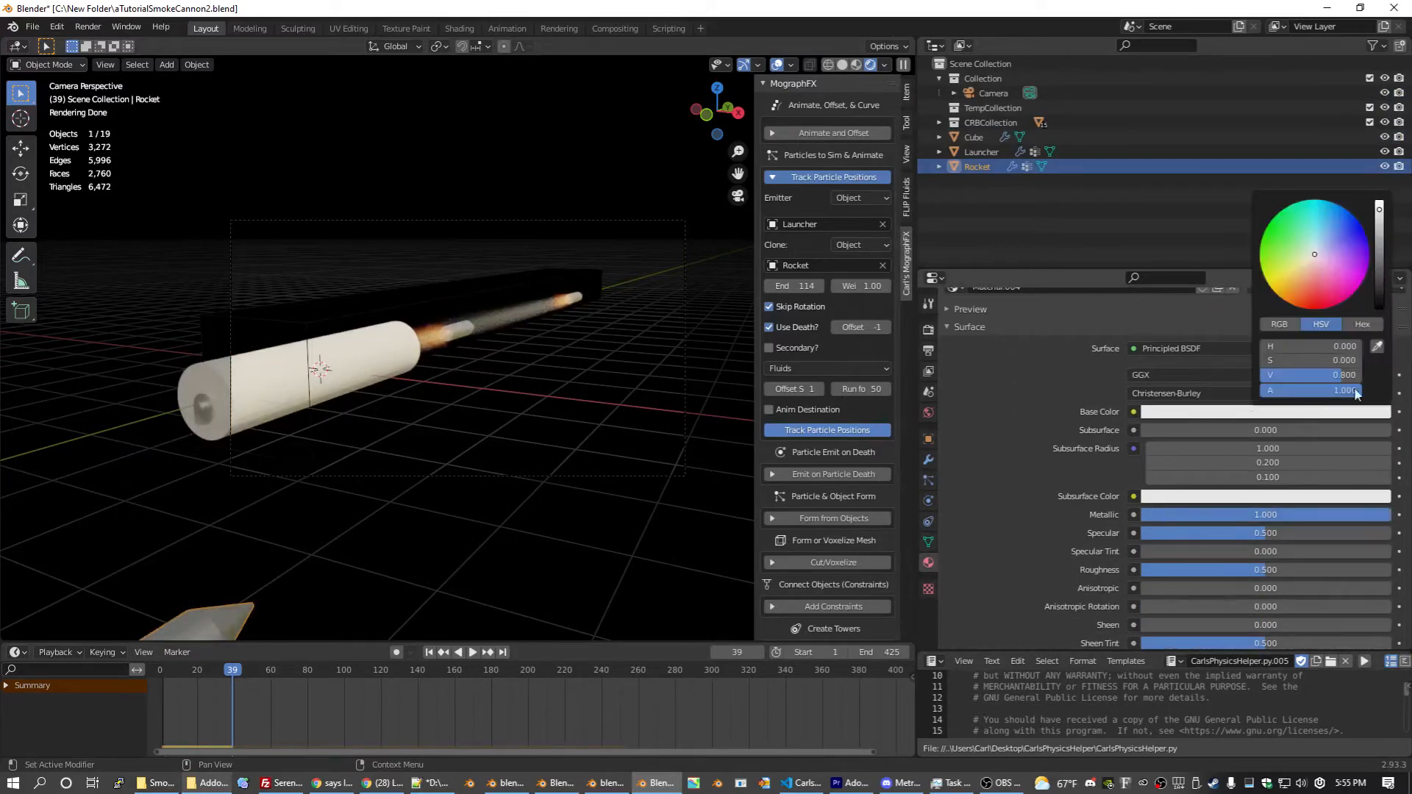
{"action": "left_click", "coordinate": [1380, 273]}
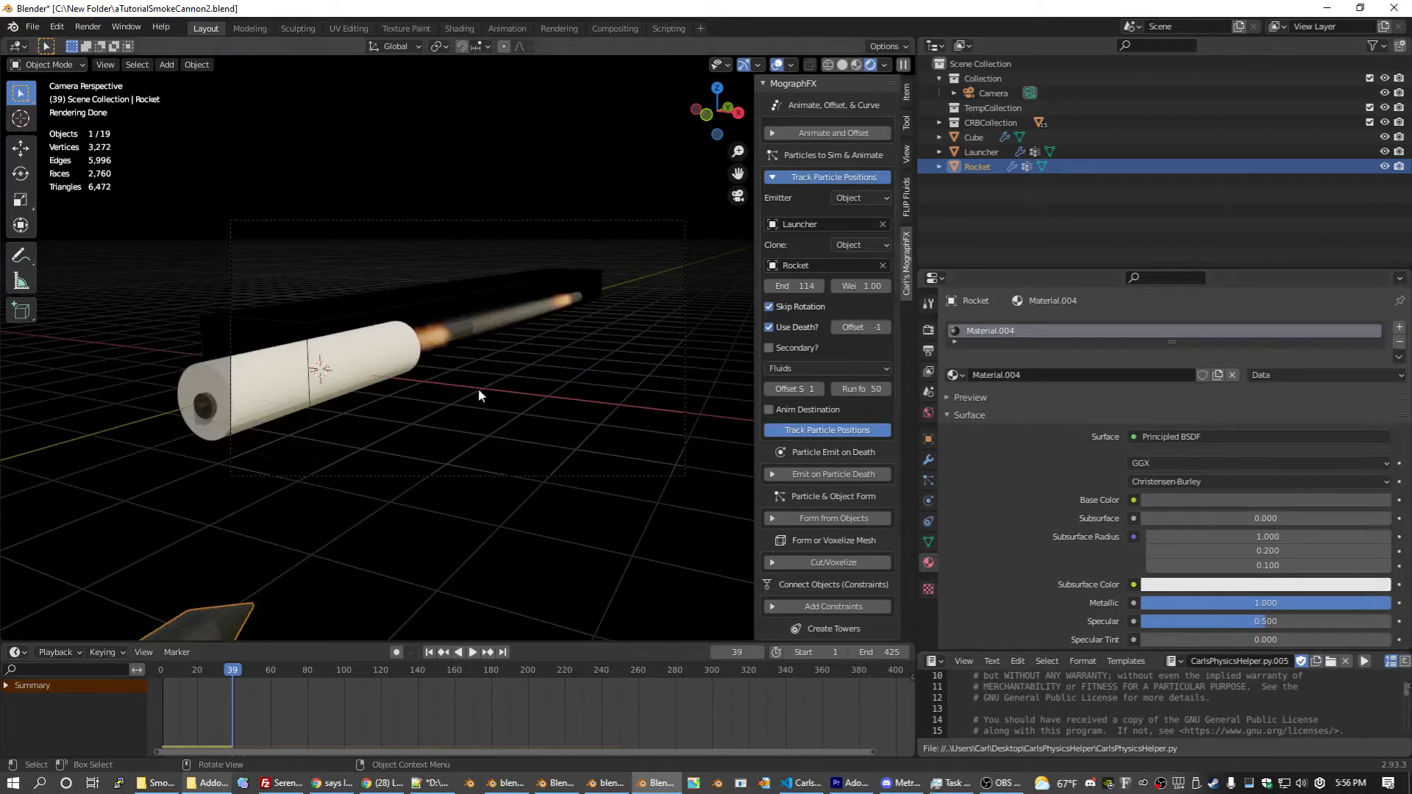
{"action": "scroll", "coordinate": [979, 508], "scroll_direction": "down", "scroll_amount": 2}
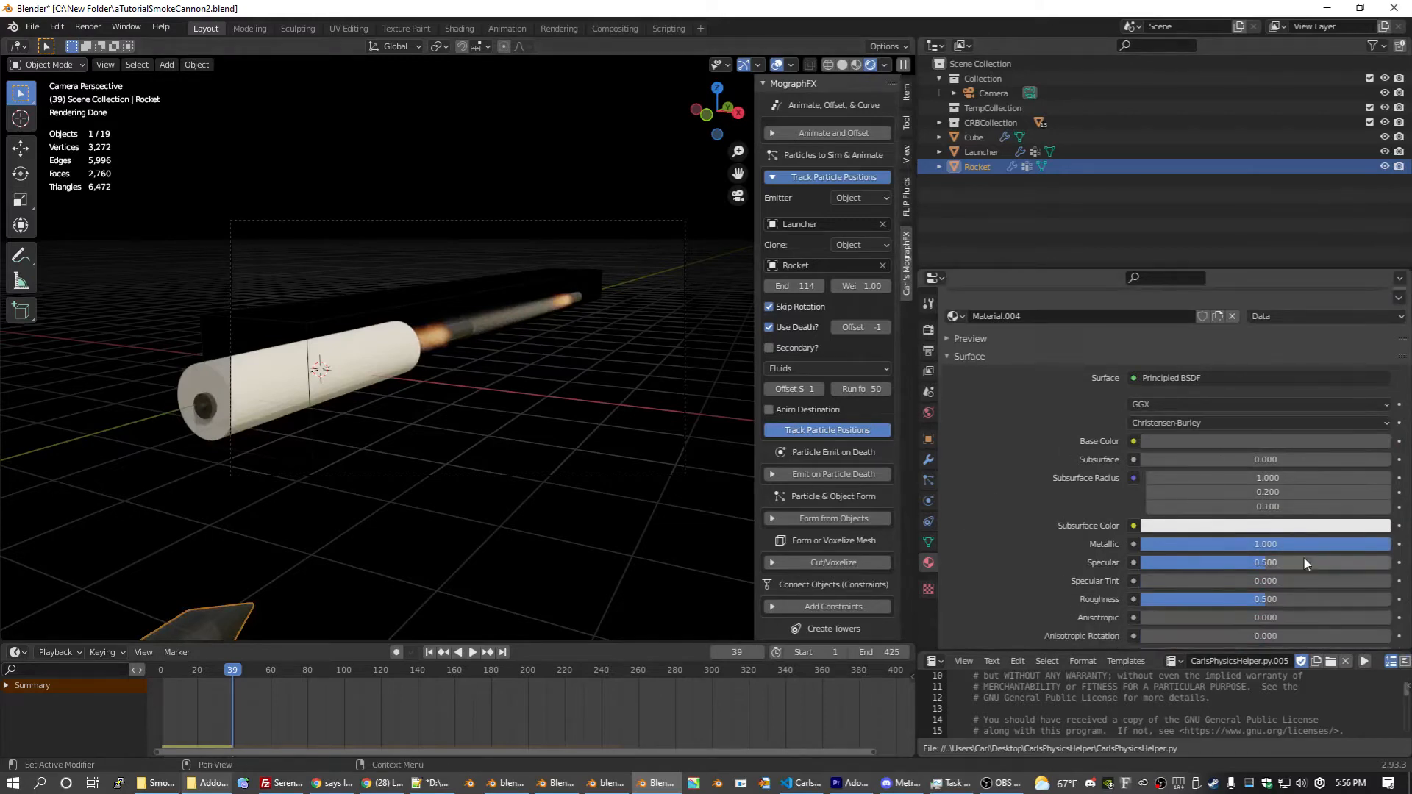
{"action": "left_click_drag", "start_coordinate": [1253, 599], "coordinate": [1199, 599]}
{"action": "left_click", "coordinate": [1219, 440]}
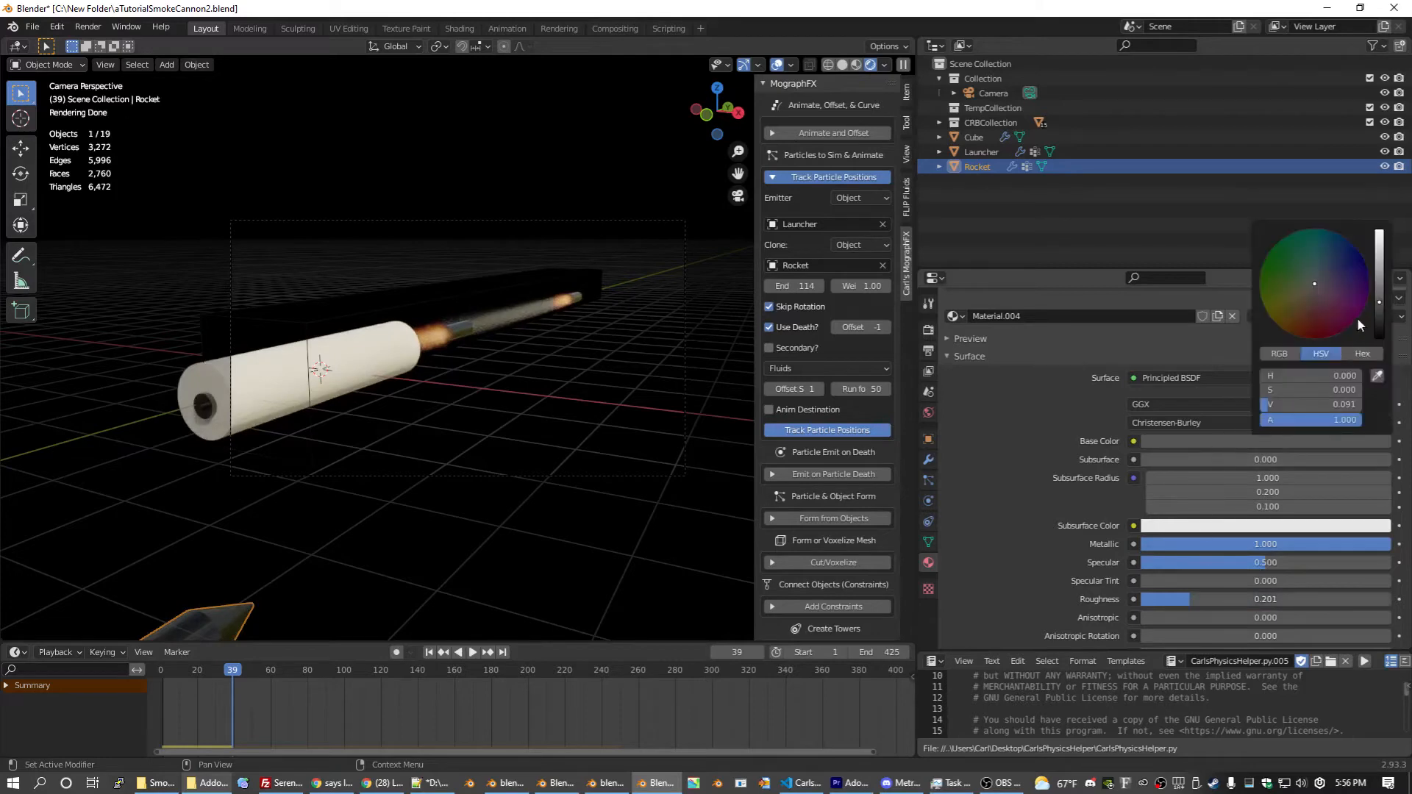
Step: Select the Launcher and examine the baked fire and smoke trails near its muzzle at frame 106
{"action": "left_click", "coordinate": [982, 152]}
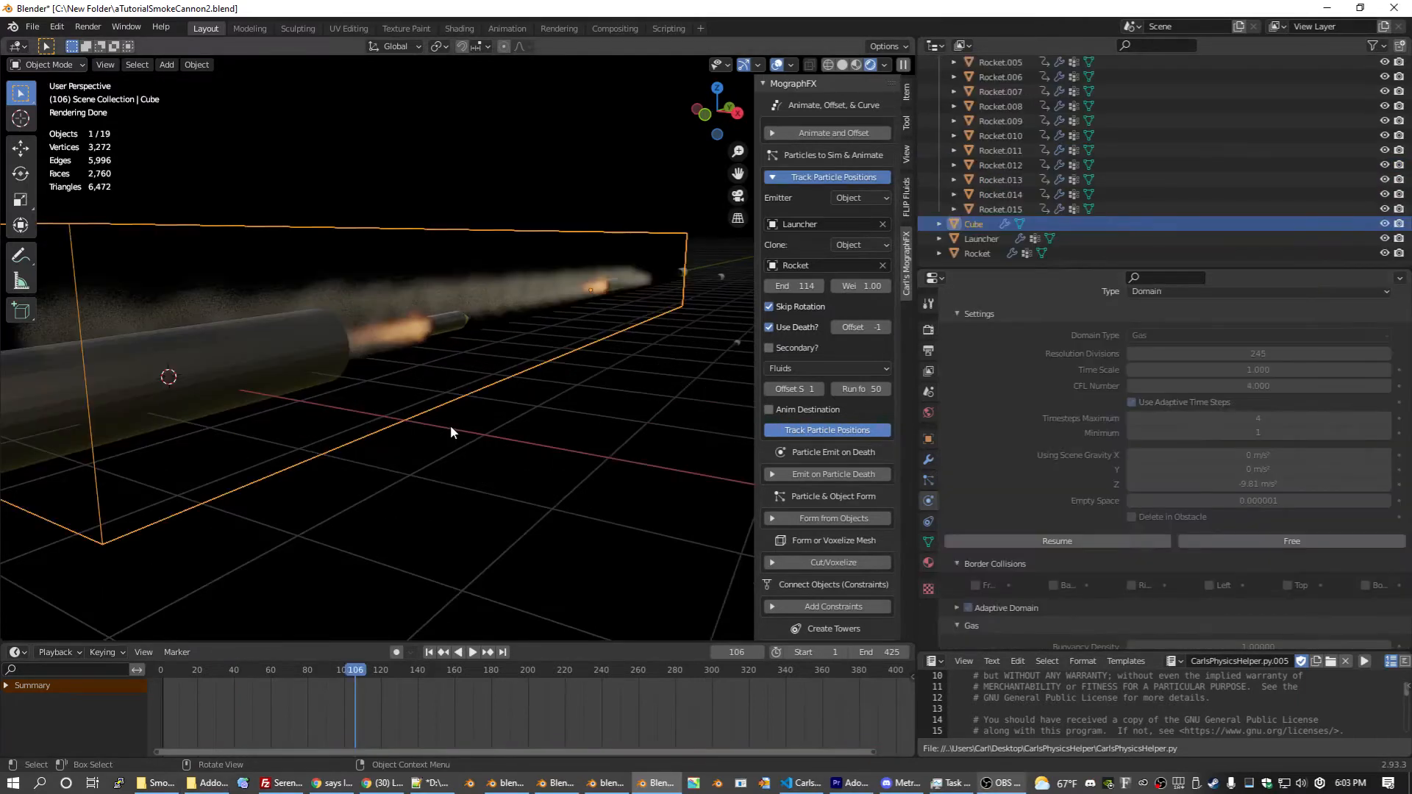
{"action": "mouse_move", "coordinate": [451, 427]}
{"action": "middle_mouse_down"}
{"action": "mouse_move", "coordinate": [444, 457]}
{"action": "mouse_move", "coordinate": [443, 431]}
{"action": "mouse_move", "coordinate": [485, 385]}
{"action": "middle_mouse_up"}
{"action": "middle_click_drag", "start_coordinate": [306, 464], "coordinate": [334, 437]}
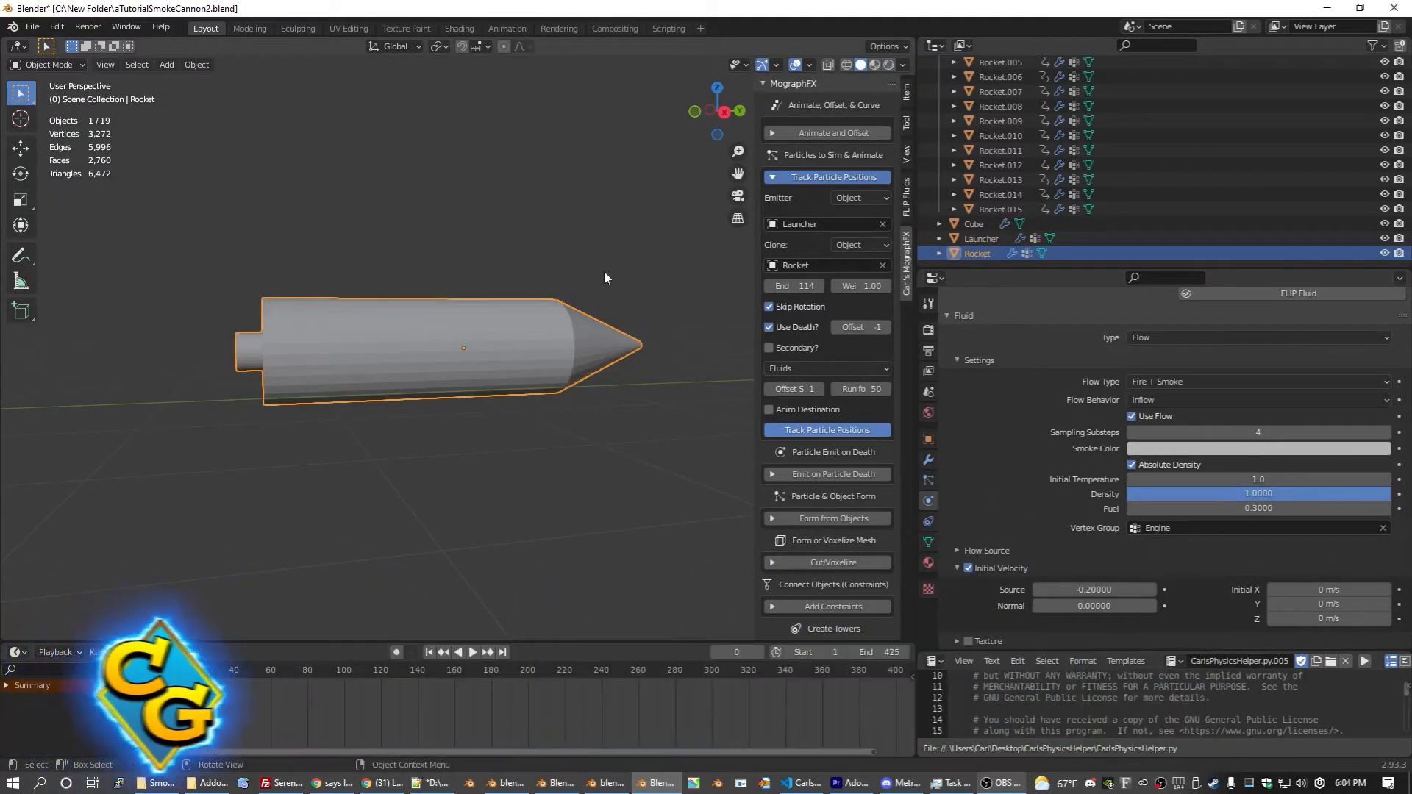
Step: Slim the Rocket by scaling it to about 0.61 on X and Z, leaving out the Y axis
{"action": "key", "text": "s"}
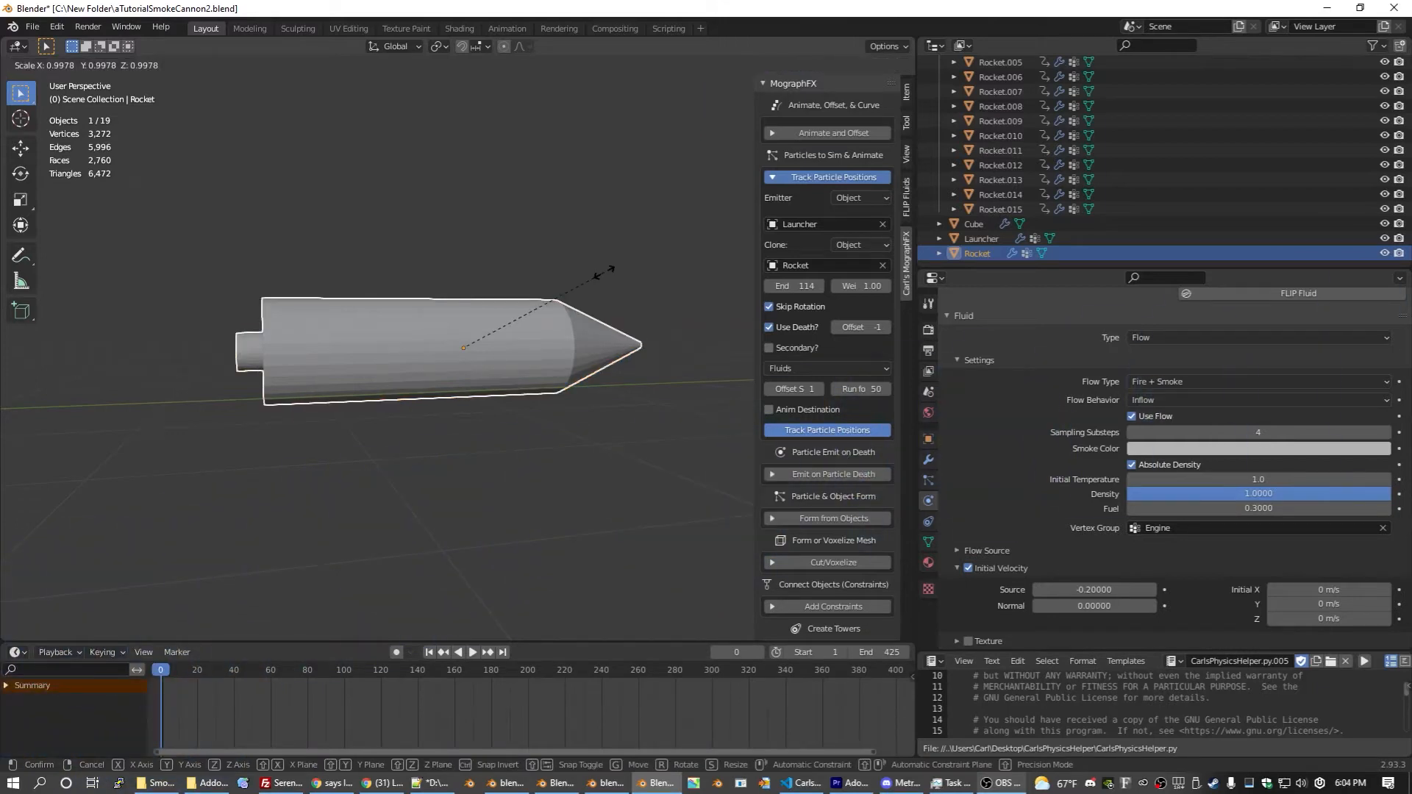
{"action": "key", "text": "shift+y"}
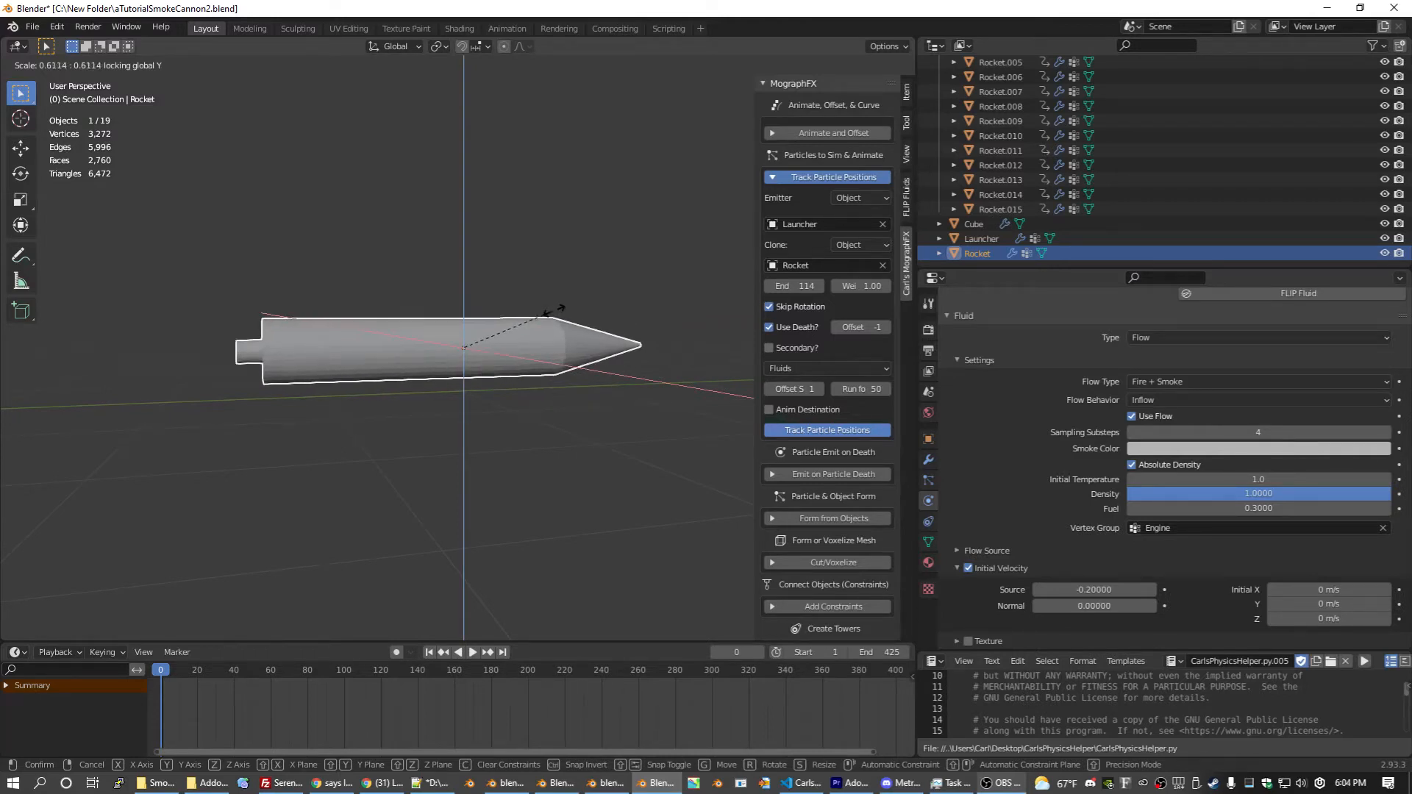
{"action": "left_click", "coordinate": [553, 311]}
Step: Shorten the Rocket's engine nozzle by moving its rear vertices about 0.14 m along Y toward the body
{"action": "key", "text": "Tab"}
{"action": "left_click_drag", "start_coordinate": [214, 331], "coordinate": [252, 380]}
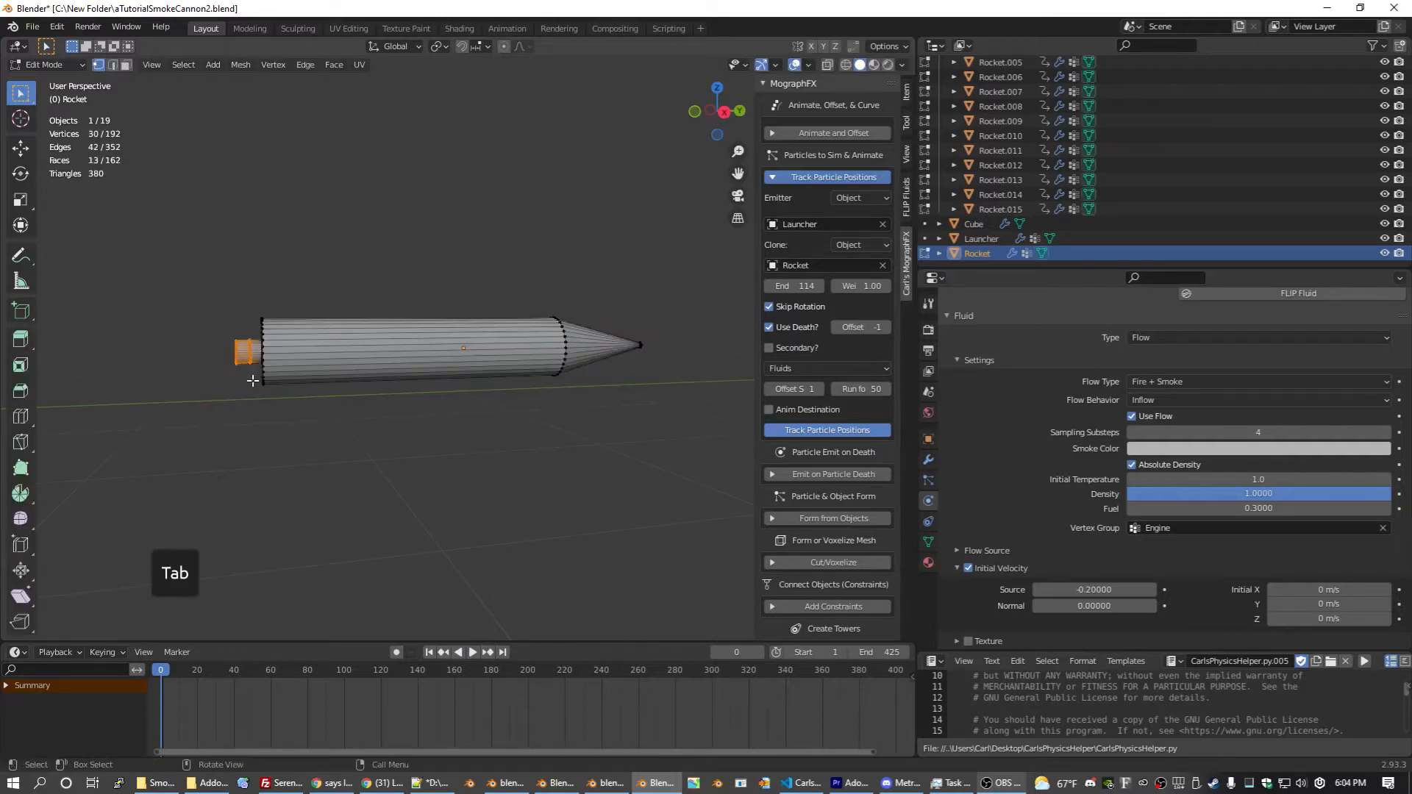
{"action": "key", "text": "KP_Decimal"}
{"action": "middle_click_drag", "start_coordinate": [252, 380], "coordinate": [471, 412]}
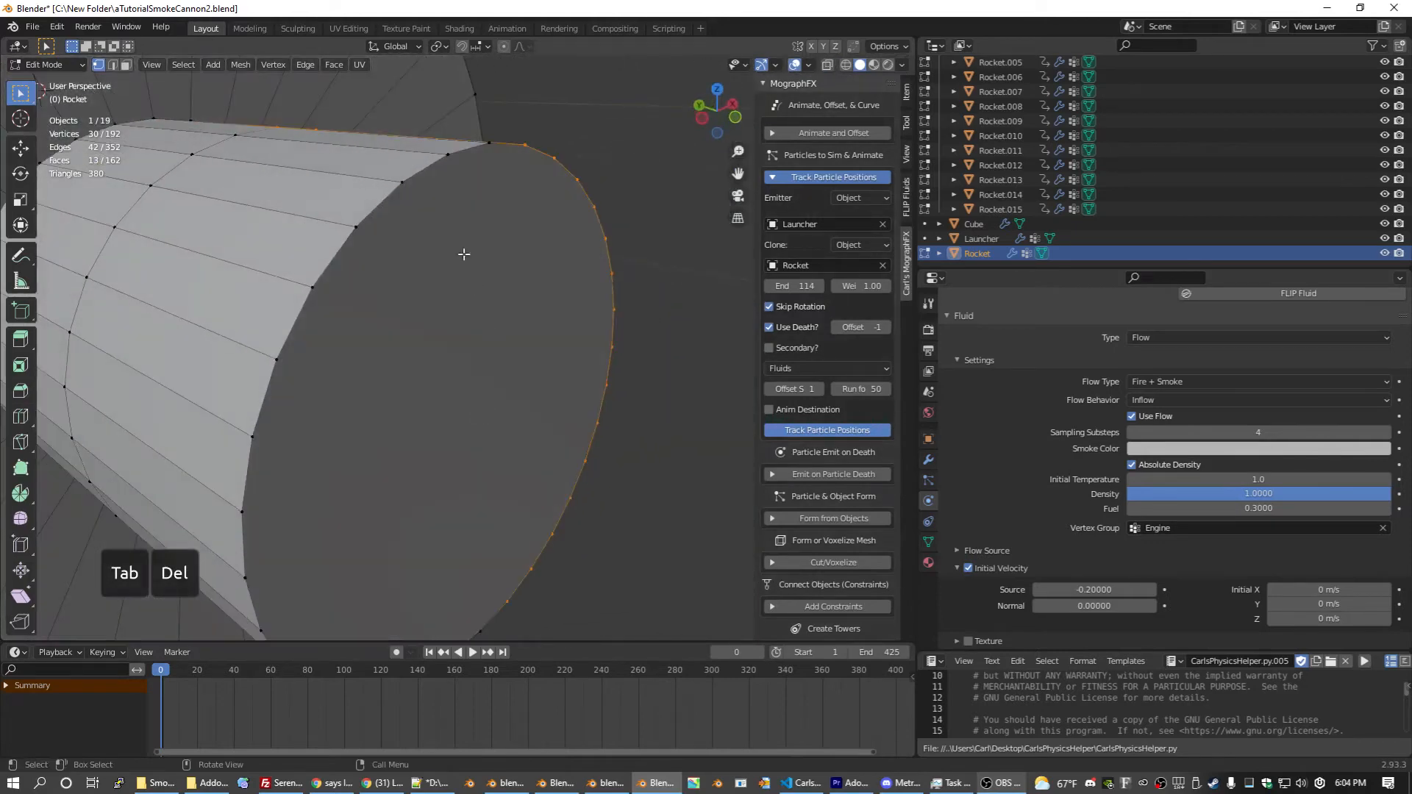
{"action": "left_click", "coordinate": [421, 172], "text": "alt+shift"}
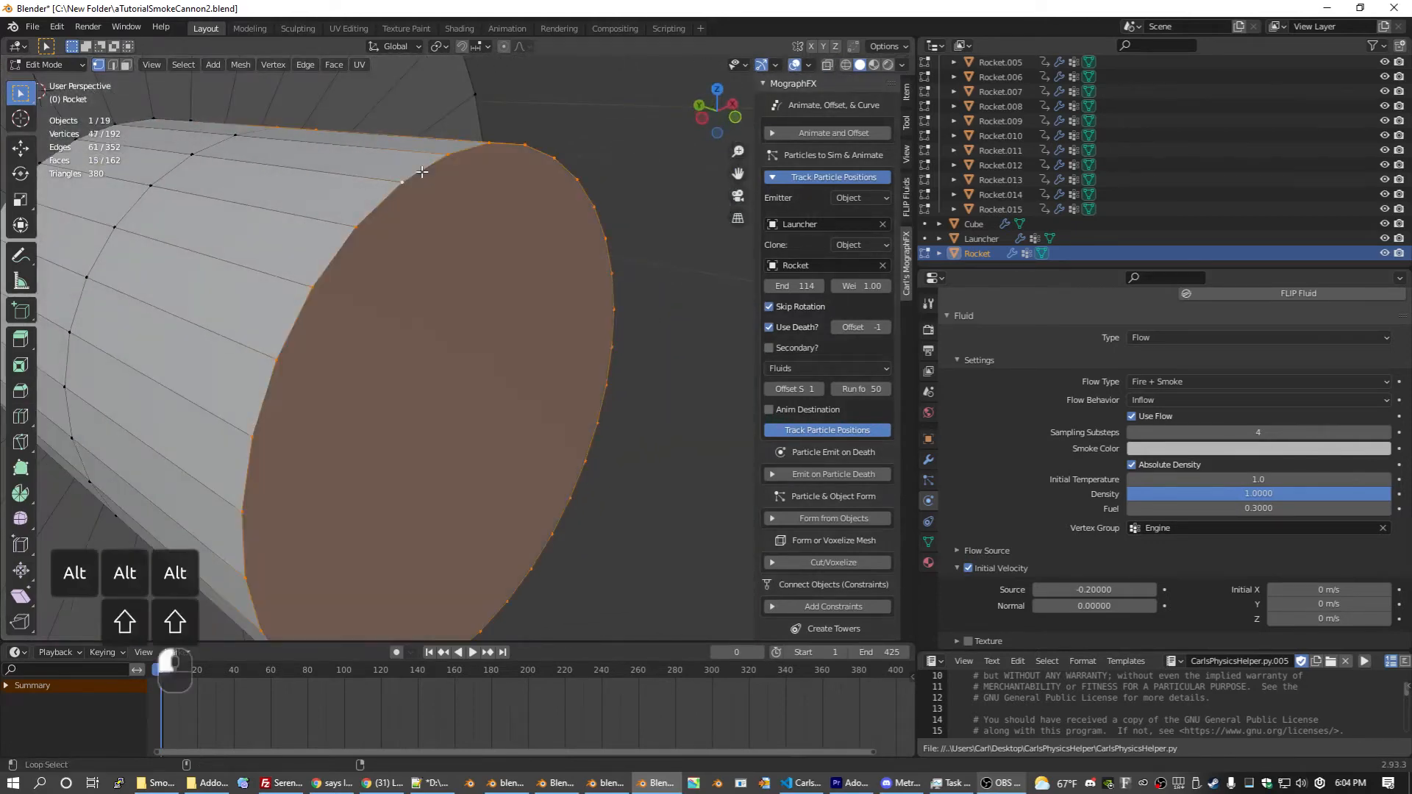
{"action": "left_click", "coordinate": [170, 174], "text": "alt+shift"}
{"action": "middle_click_drag", "start_coordinate": [169, 174], "coordinate": [549, 355]}
{"action": "key", "text": "g"}
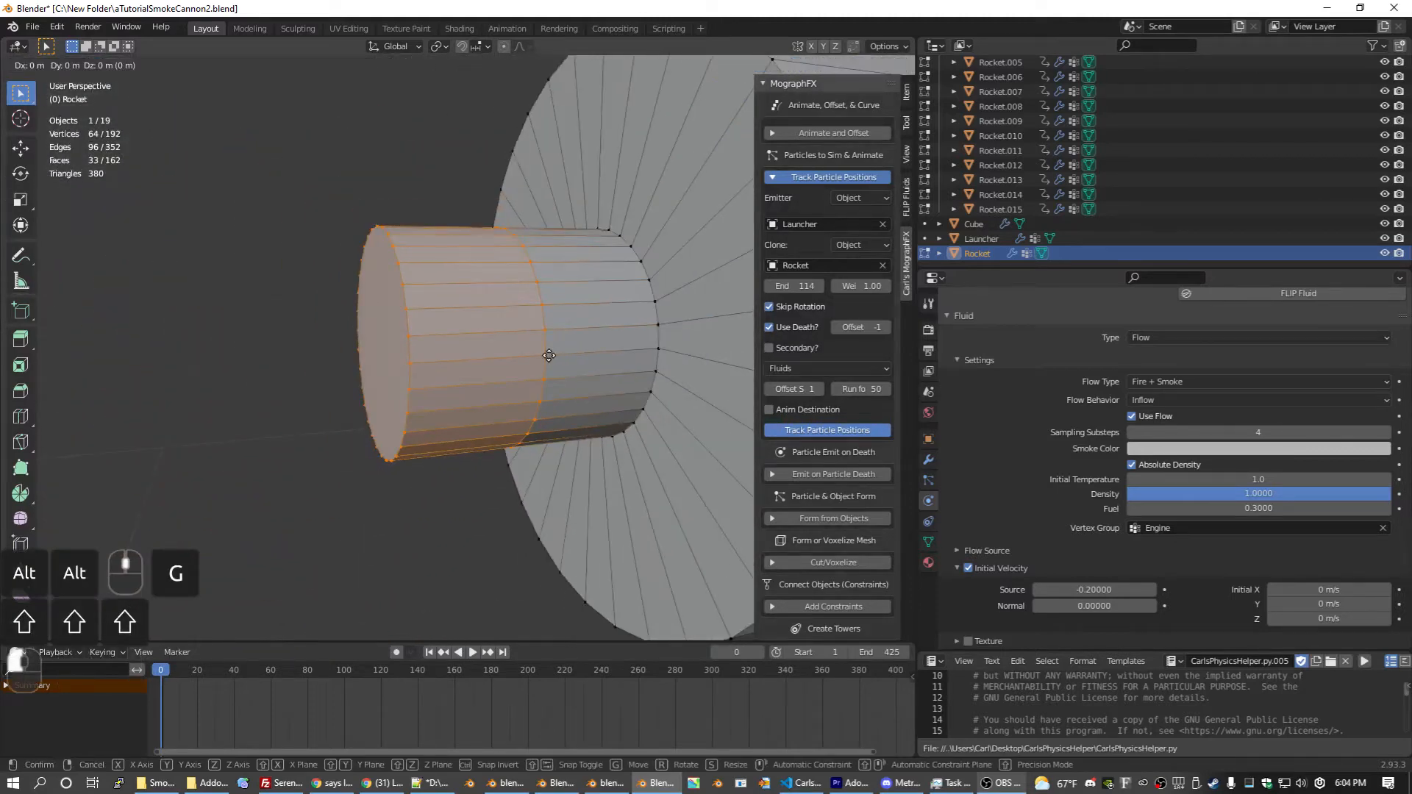
{"action": "key", "text": "y"}
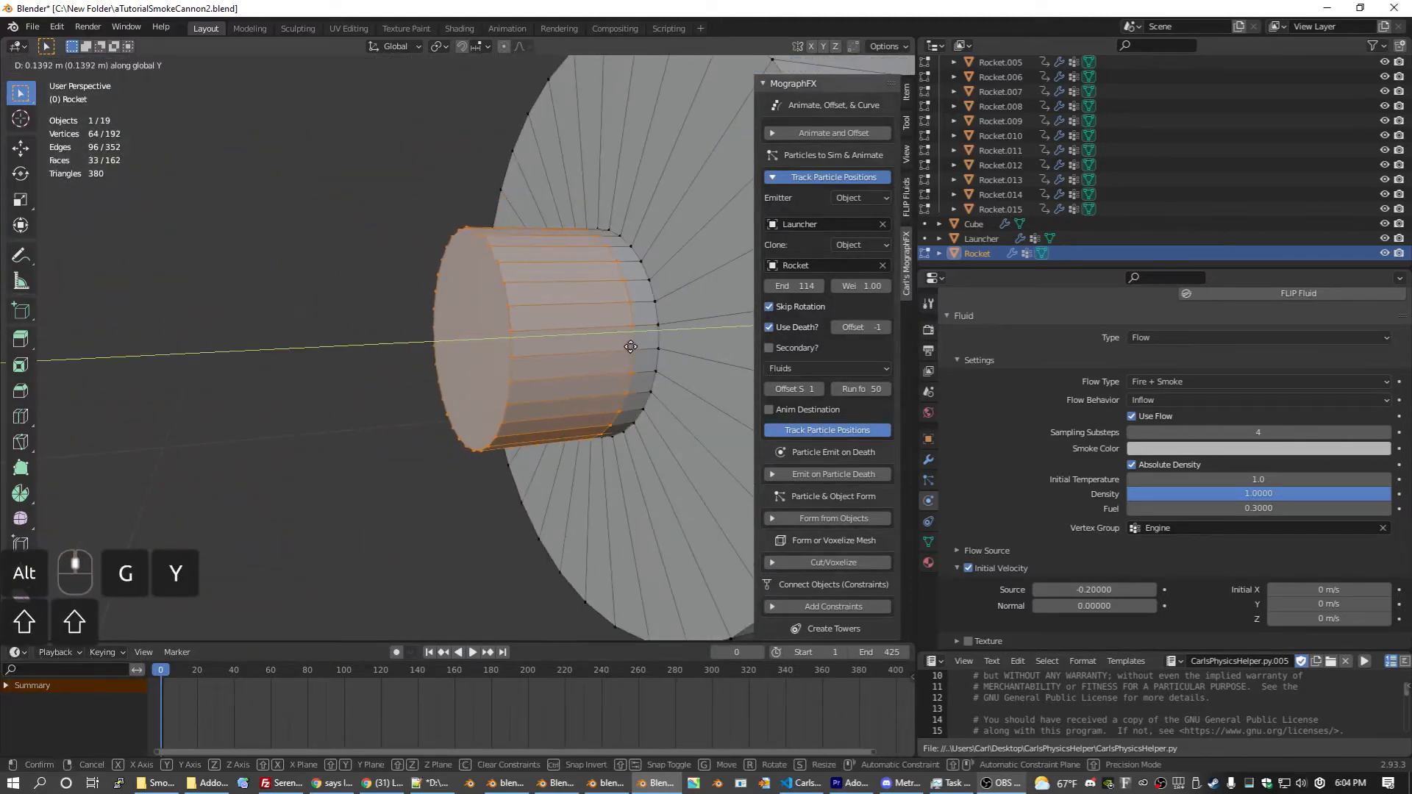
{"action": "left_click", "coordinate": [630, 346]}
{"action": "key", "text": "Tab"}
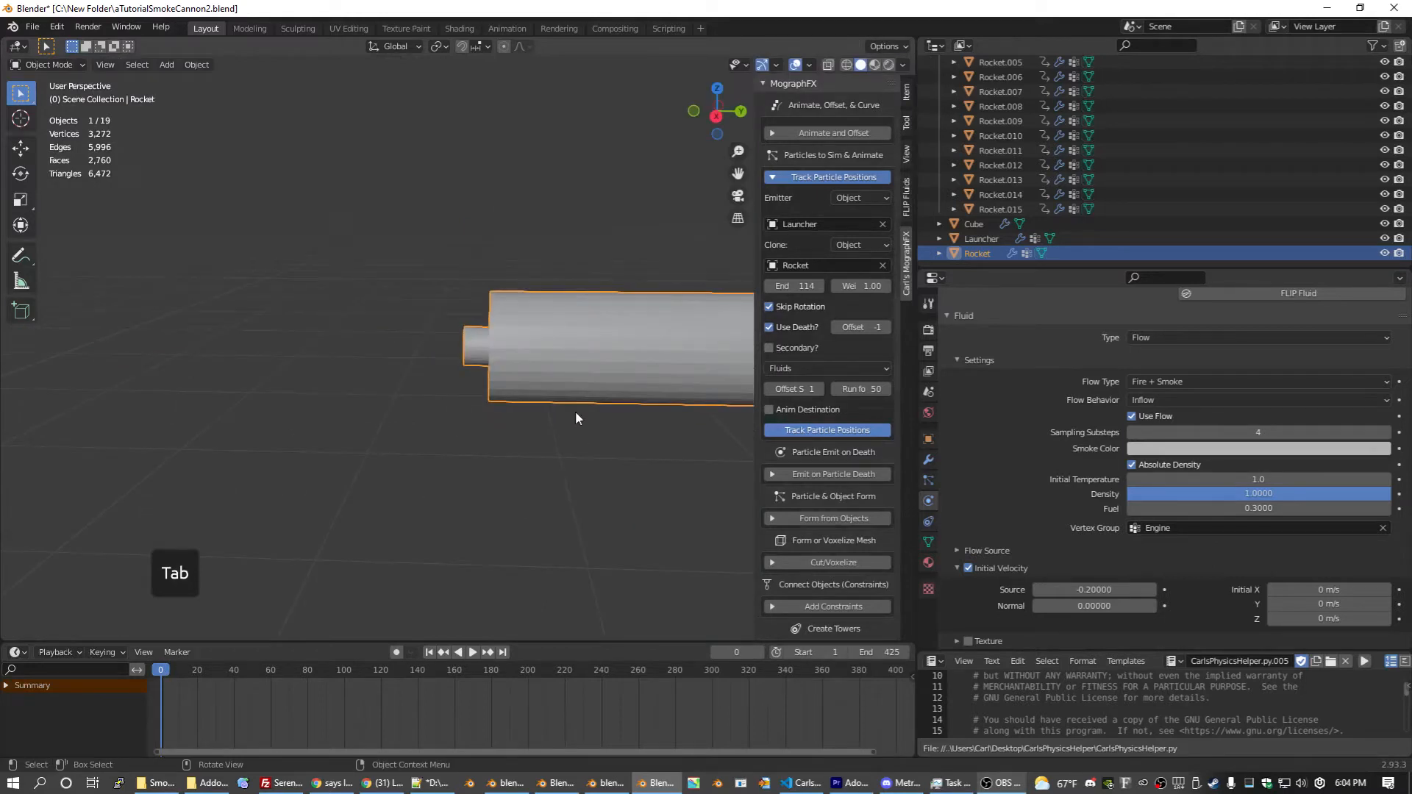
Step: Duplicate the Rocket in place and hide the original in the viewport
{"action": "middle_click_drag", "start_coordinate": [594, 387], "coordinate": [674, 380]}
{"action": "key", "text": "shift+d"}
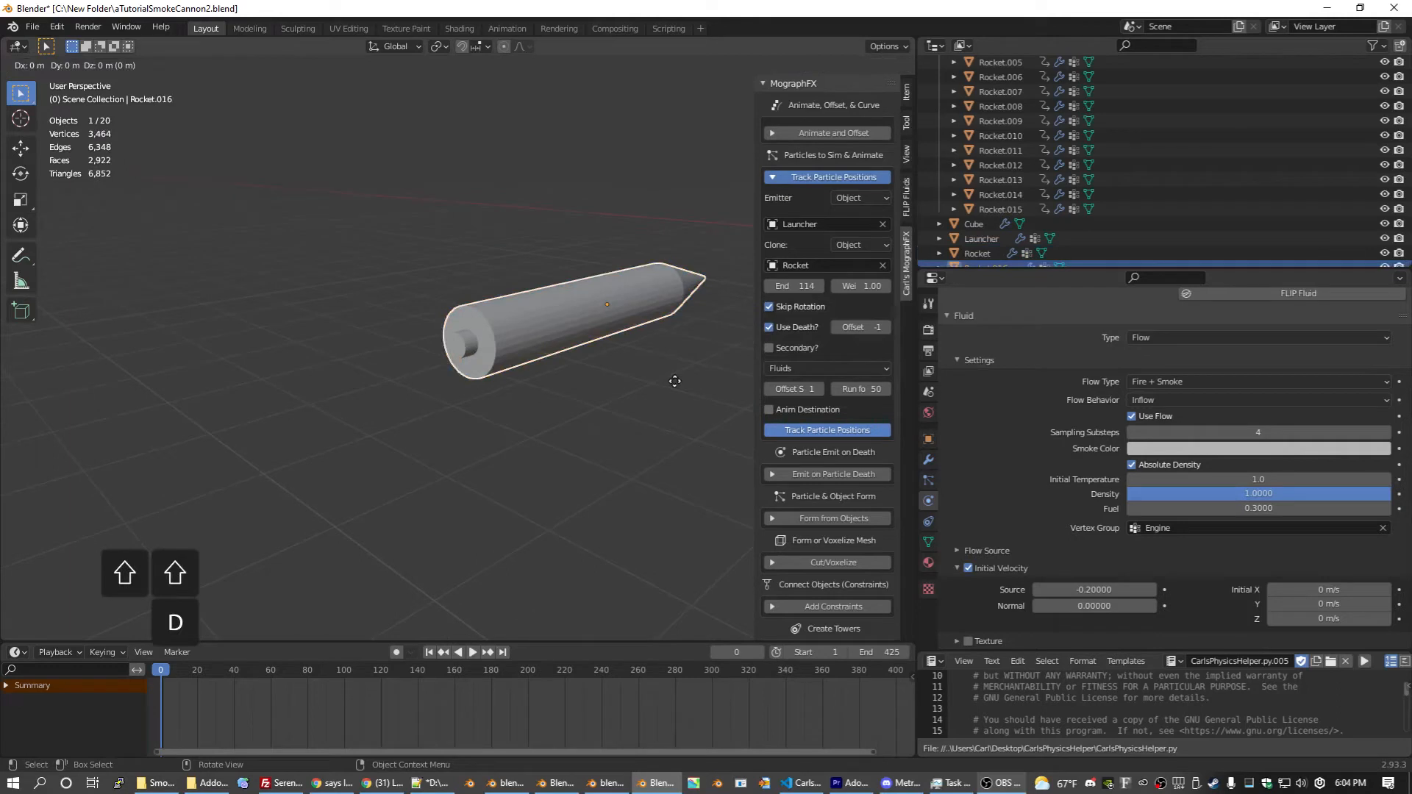
{"action": "key", "text": "Escape"}
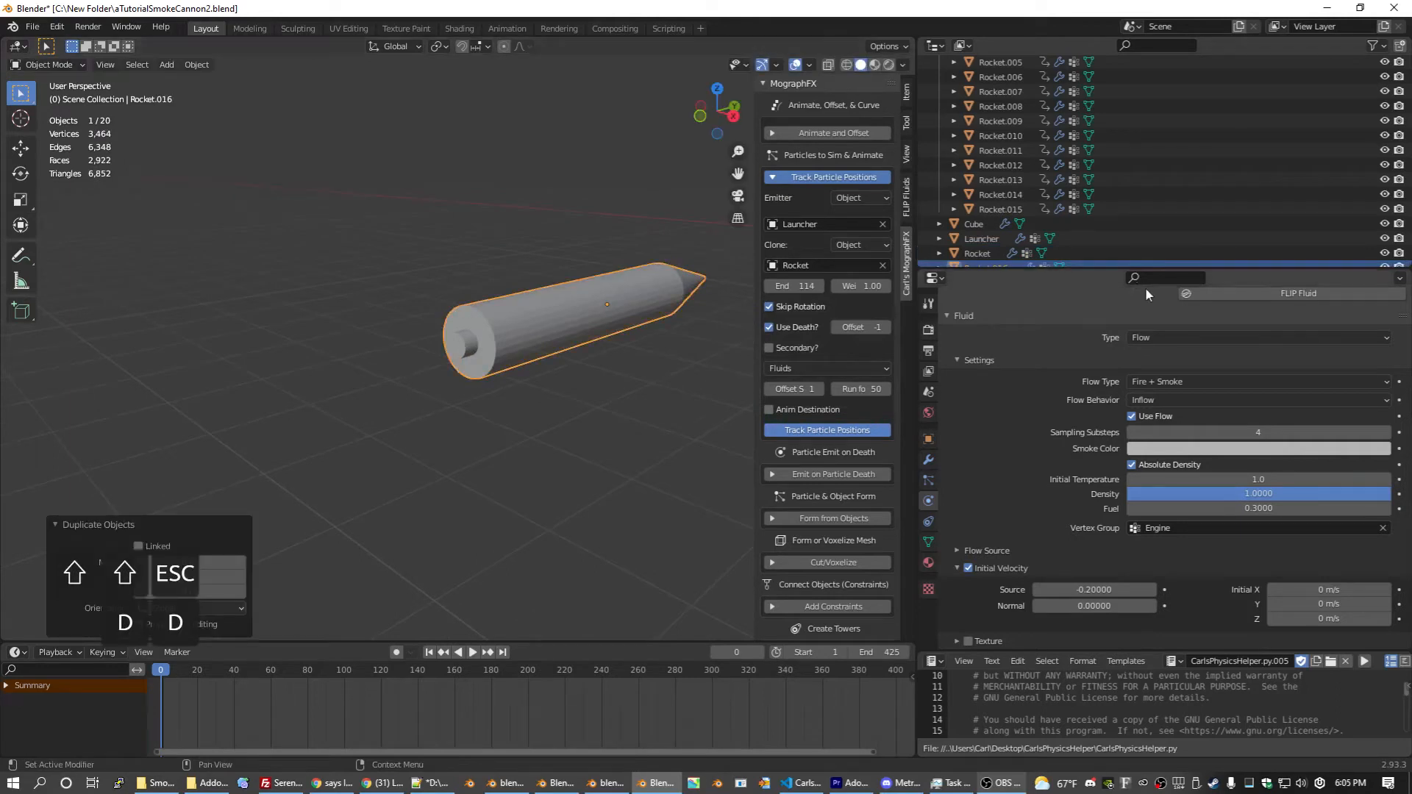
{"action": "left_click", "coordinate": [1385, 253]}
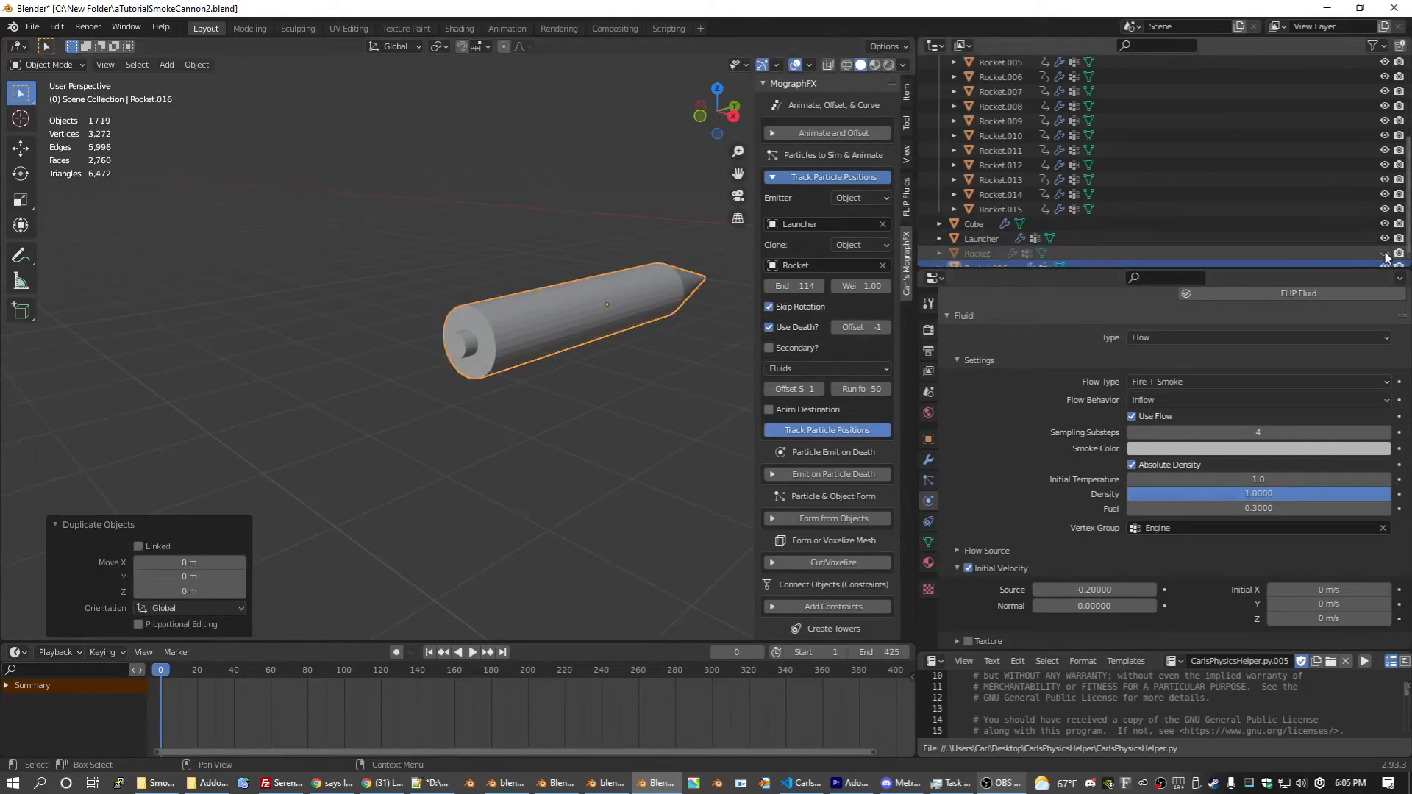
Step: Delete the engine nozzle's vertices from the duplicated rocket
{"action": "key", "text": "Tab"}
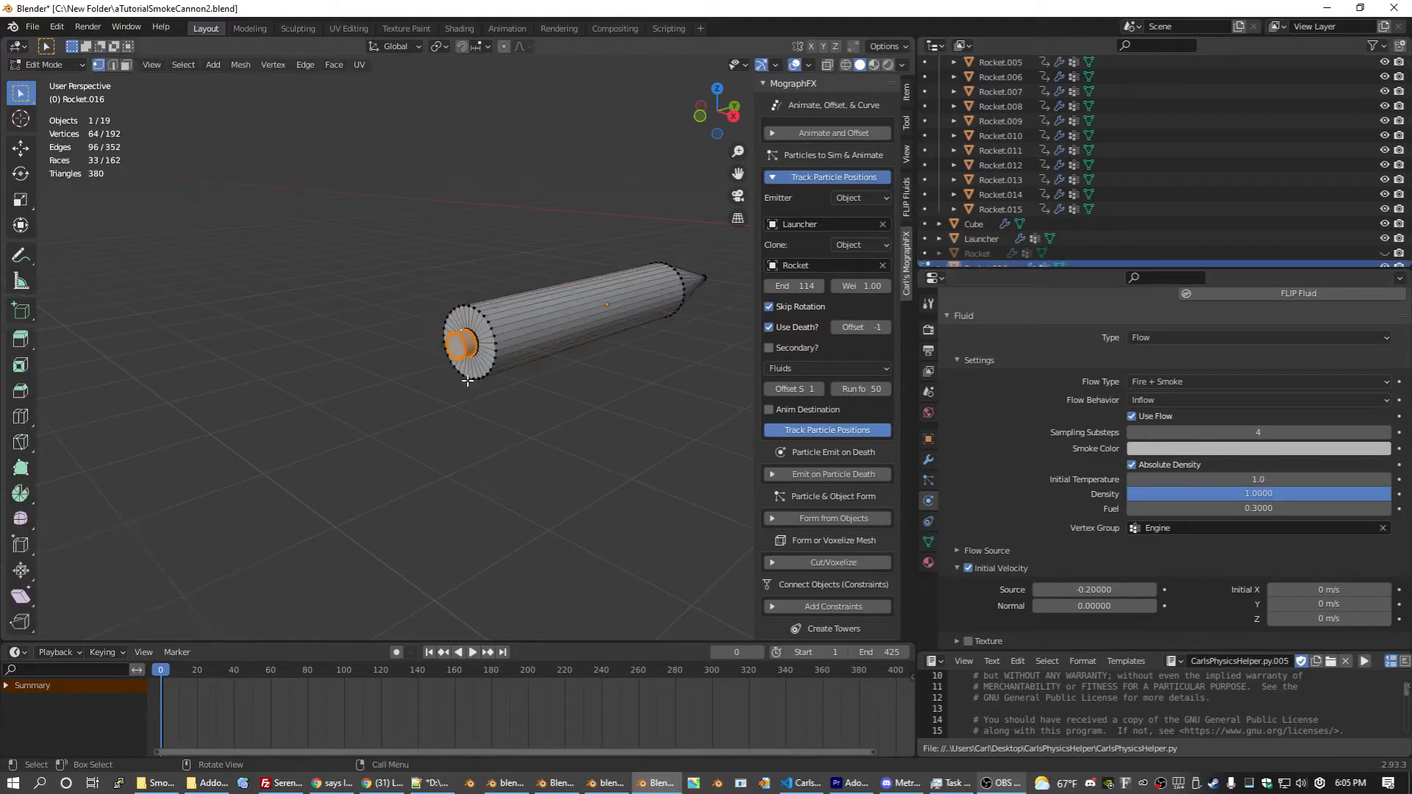
{"action": "scroll", "coordinate": [449, 384], "scroll_direction": "up", "scroll_amount": 8}
{"action": "middle_click_drag", "start_coordinate": [440, 386], "coordinate": [521, 317]}
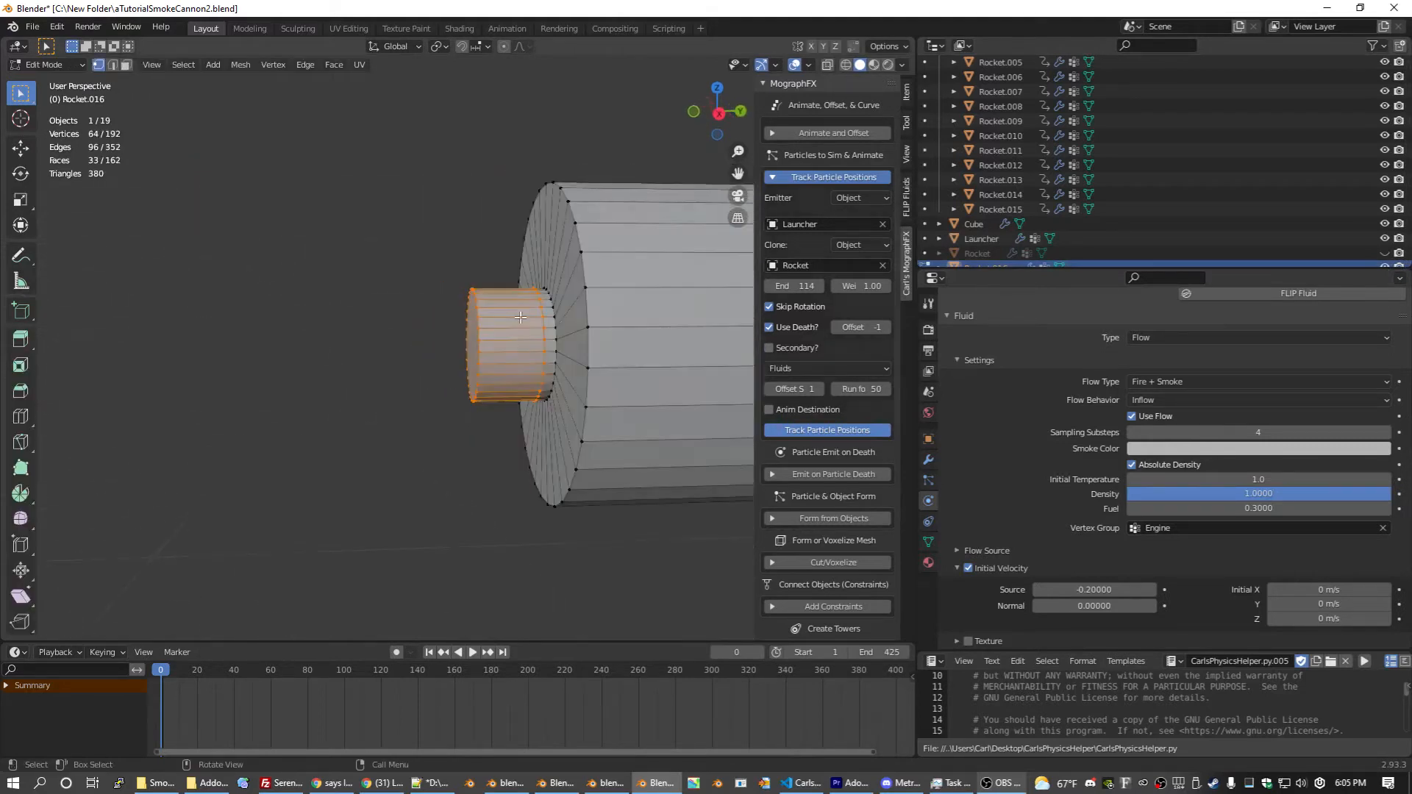
{"action": "key", "text": "x"}
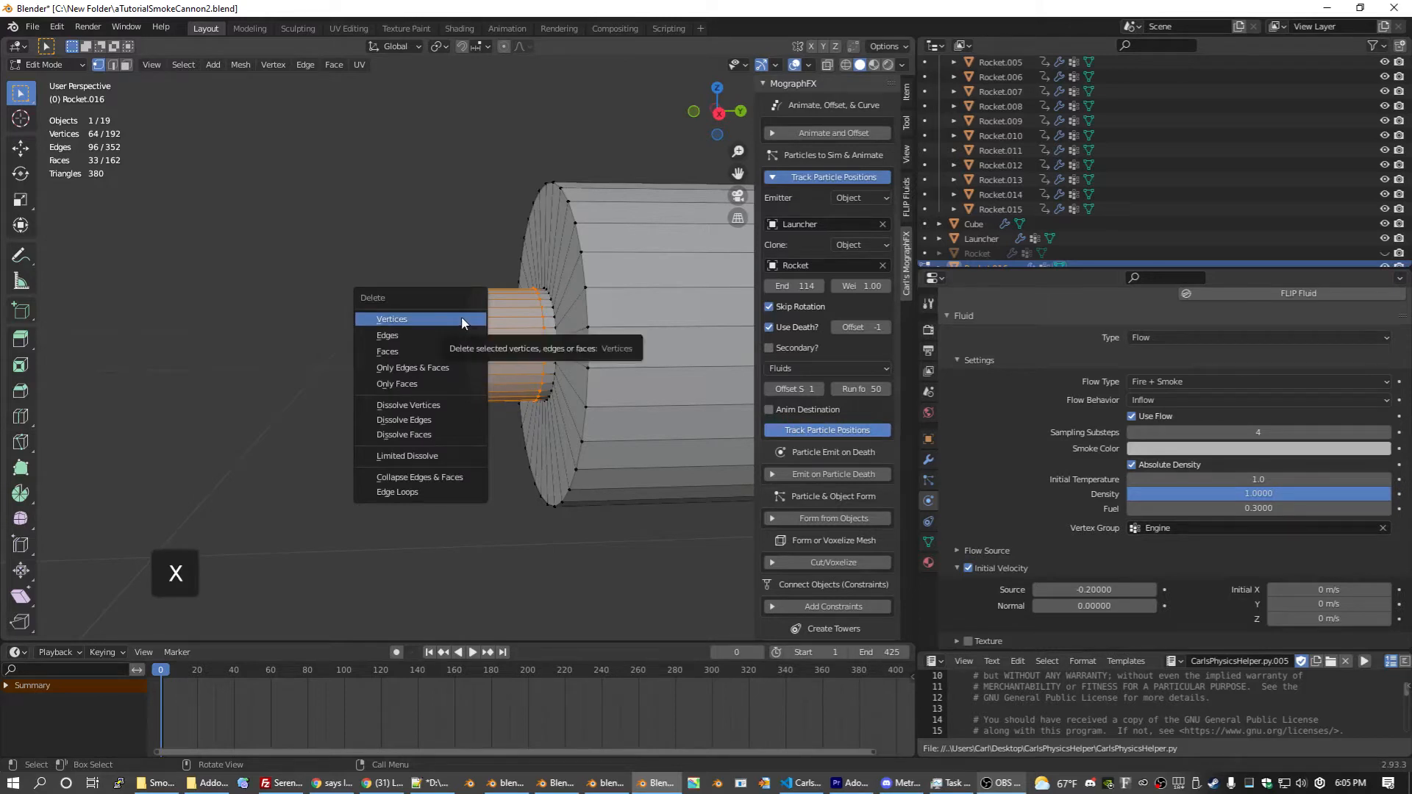
{"action": "left_click", "coordinate": [464, 321]}
Step: Close the hole in the duplicated rocket's rear end with a single face
{"action": "middle_click_drag", "start_coordinate": [464, 316], "coordinate": [529, 254]}
{"action": "left_click", "coordinate": [530, 255], "text": "alt"}
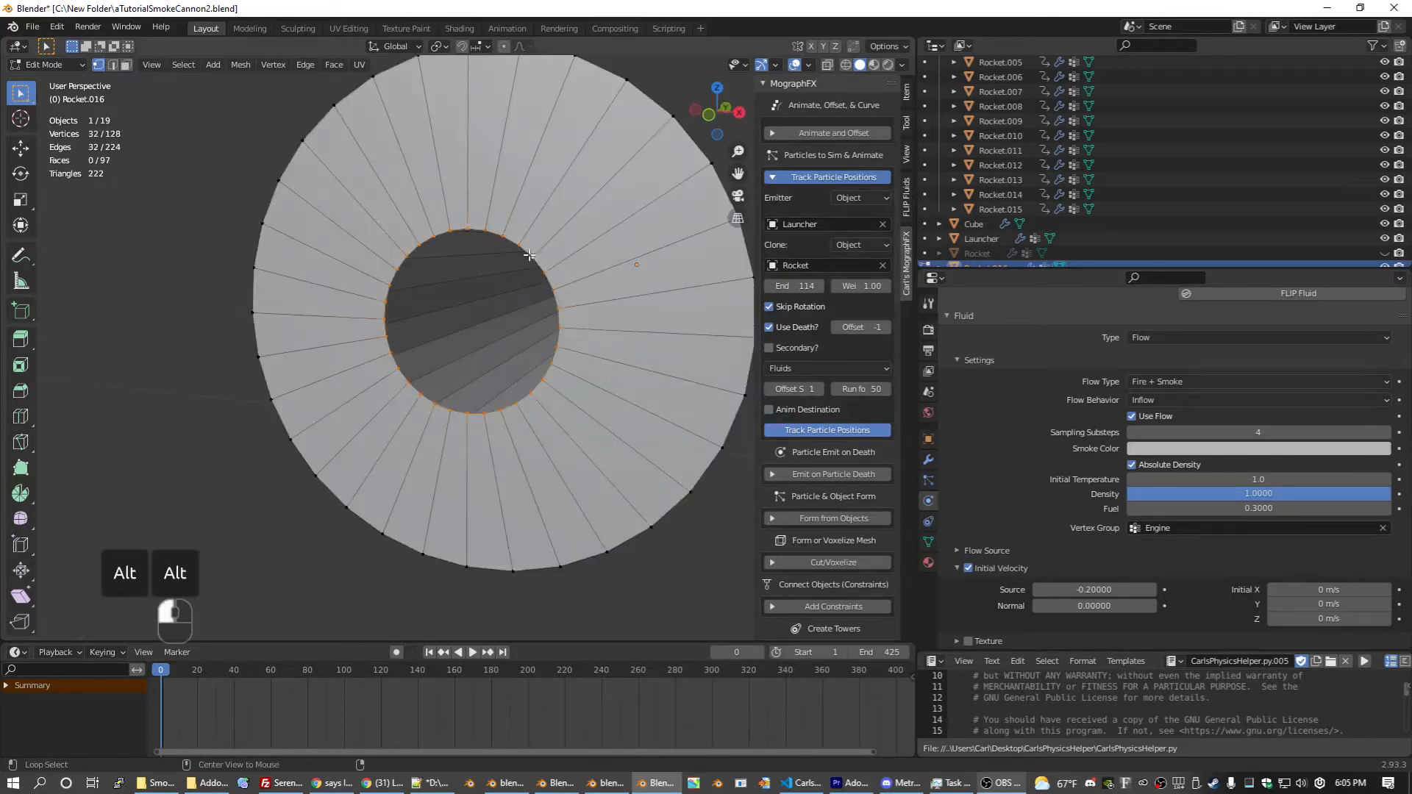
{"action": "key", "text": "f"}
{"action": "middle_click_drag", "start_coordinate": [565, 245], "coordinate": [640, 410]}
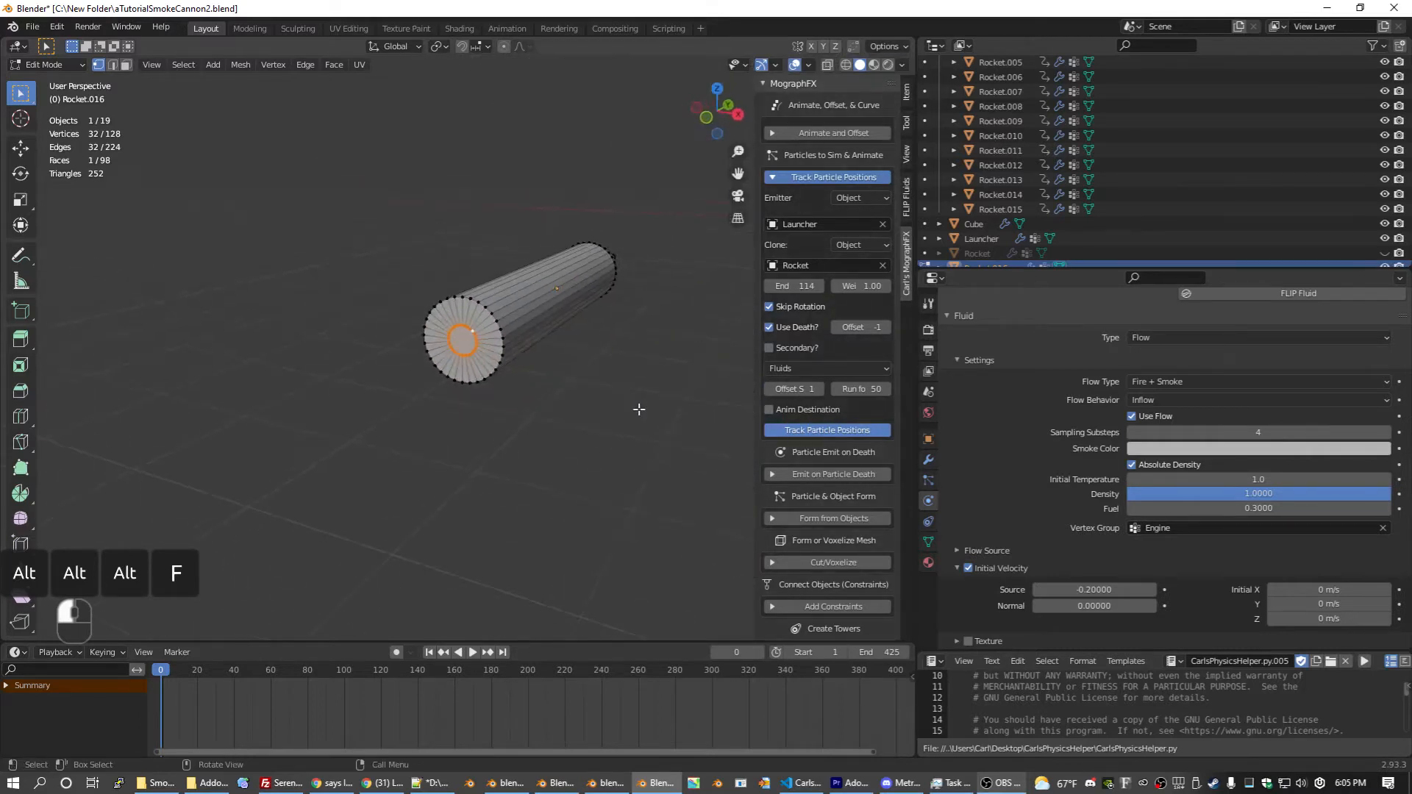
{"action": "key", "text": "Tab"}
Step: Rename the duplicated rocket as Collider
{"action": "double_click", "coordinate": [1004, 251]}
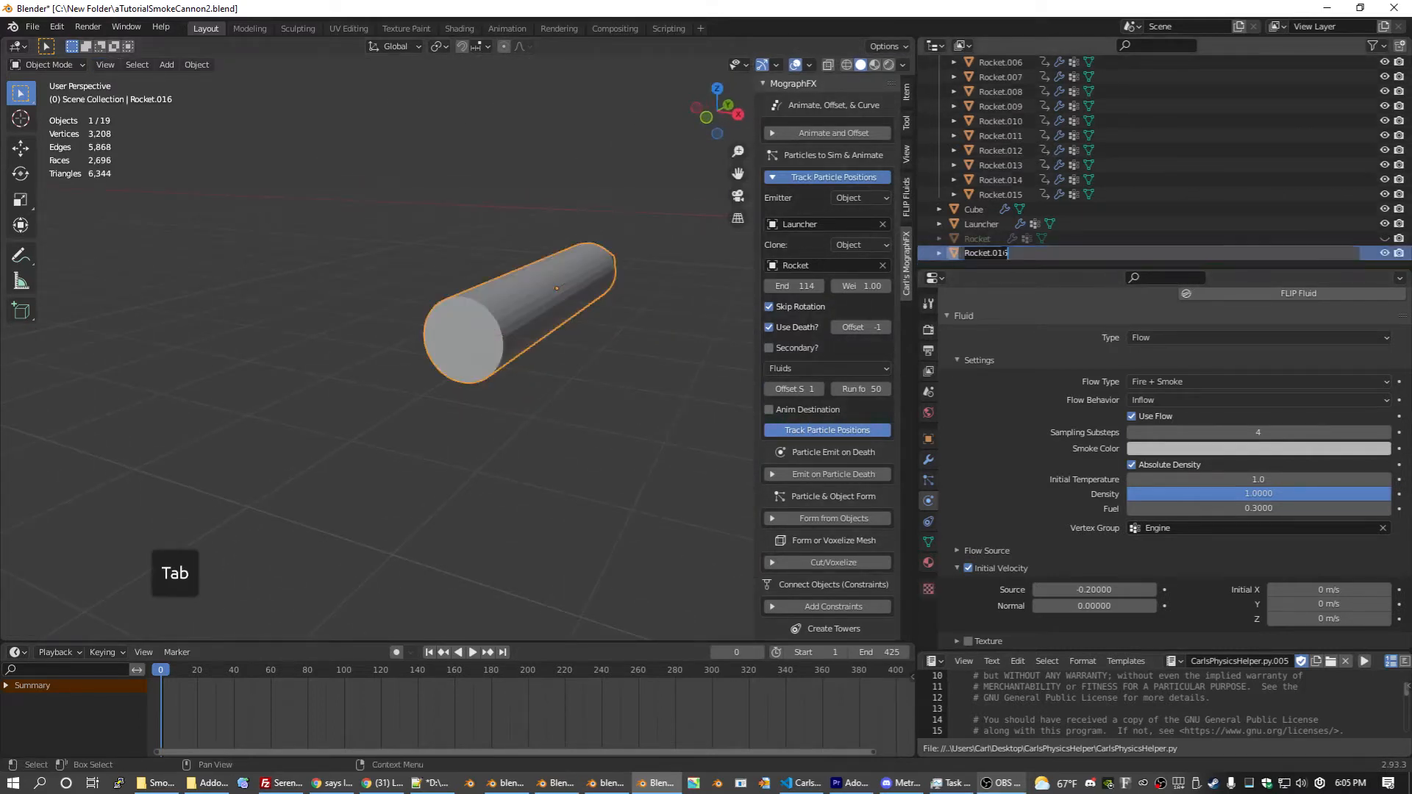
{"action": "type", "text": "Collider"}
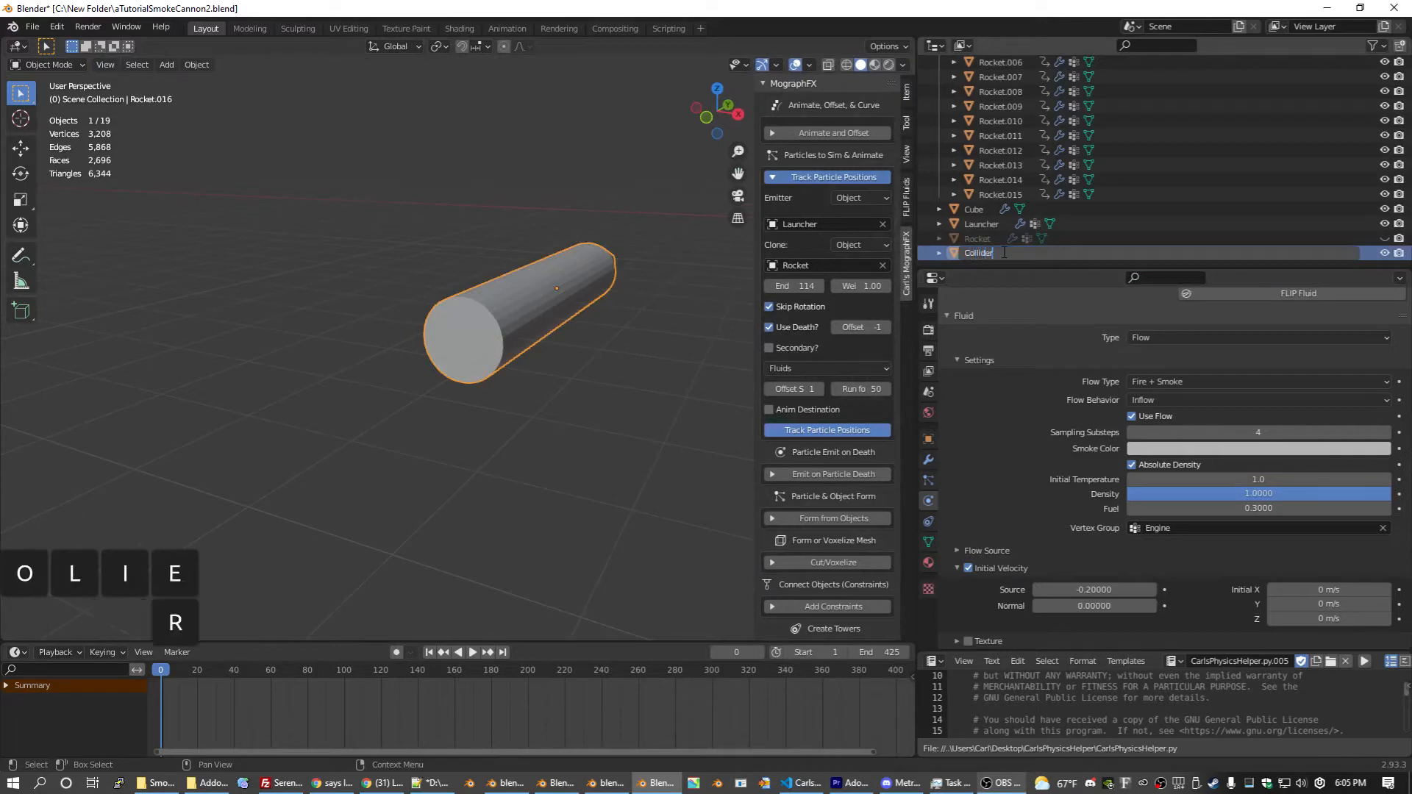
{"action": "key", "text": "Return"}
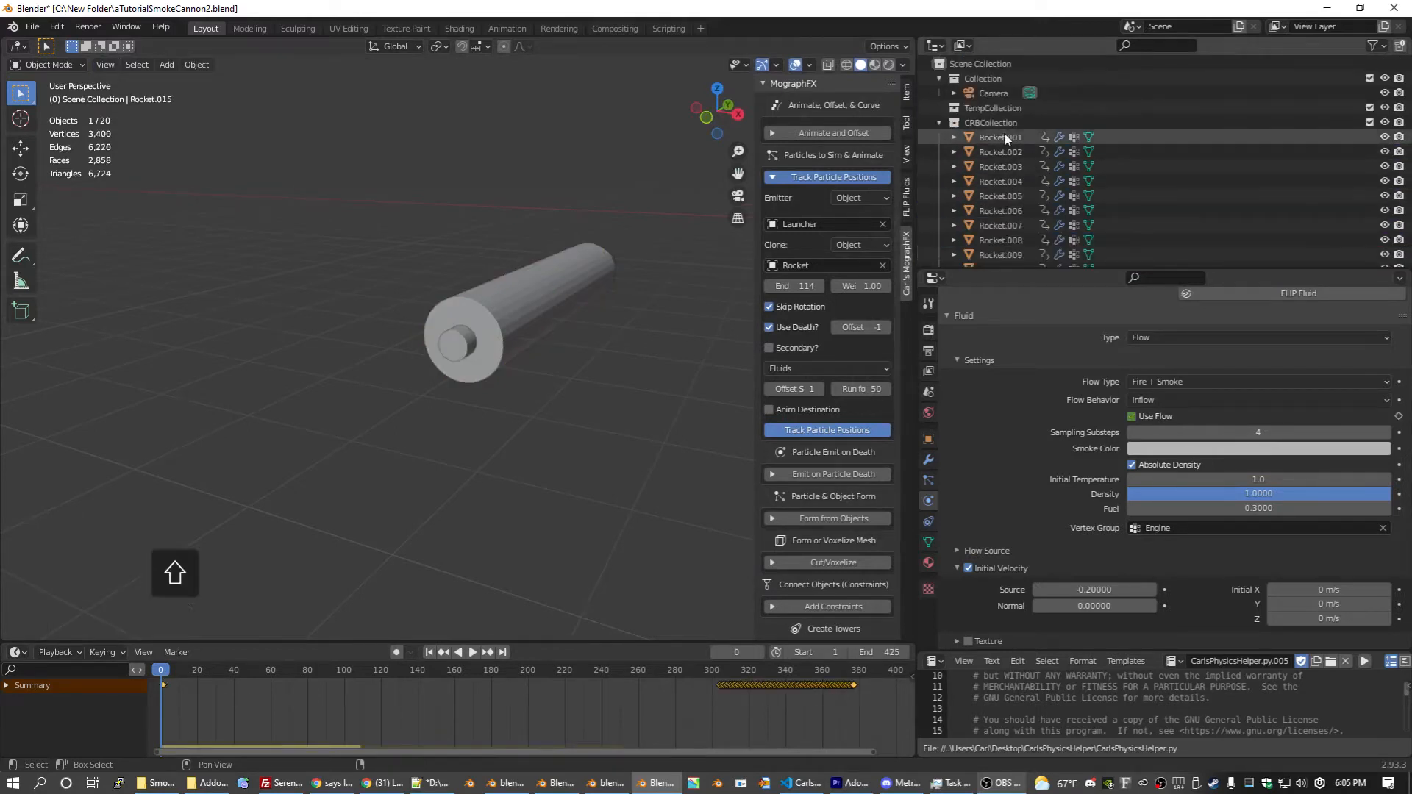
Step: Delete the old copies Rocket.001 through Rocket.015 from CRBCollection
{"action": "left_click", "coordinate": [1005, 138], "text": "shift"}
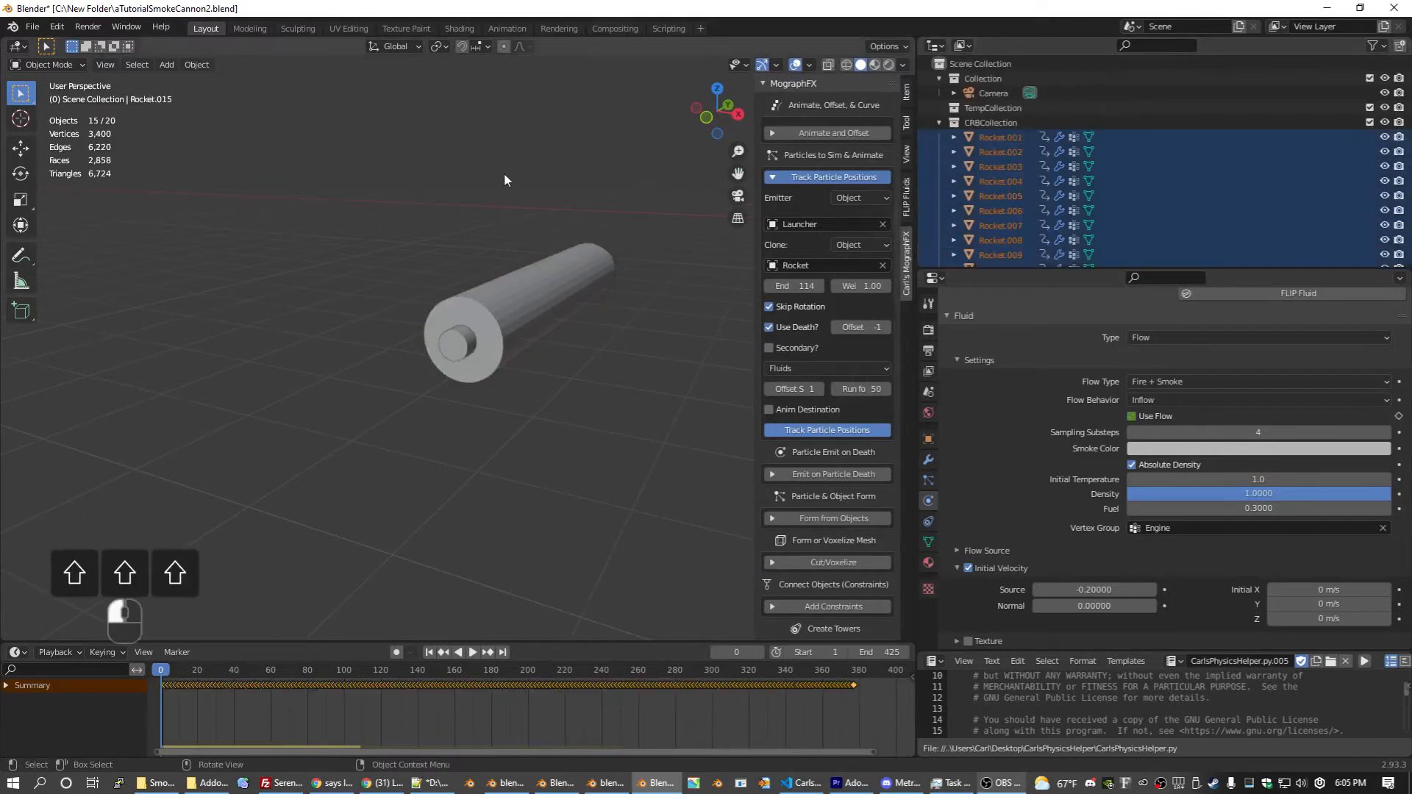
{"action": "key", "text": "x"}
{"action": "left_click", "coordinate": [531, 193]}
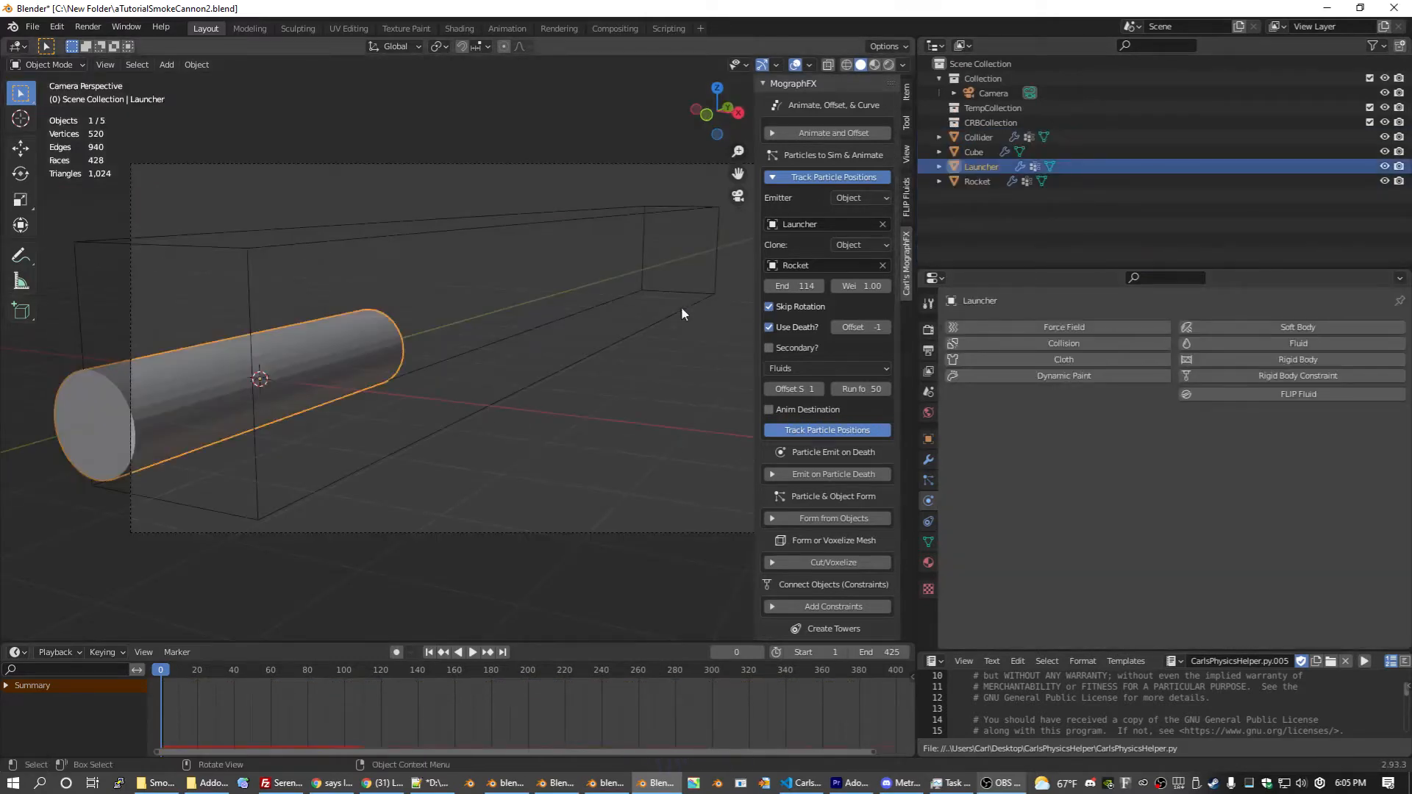
Step: Save the file and set the Collider's fluid type to Effector
{"action": "key", "text": "ctrl+s"}
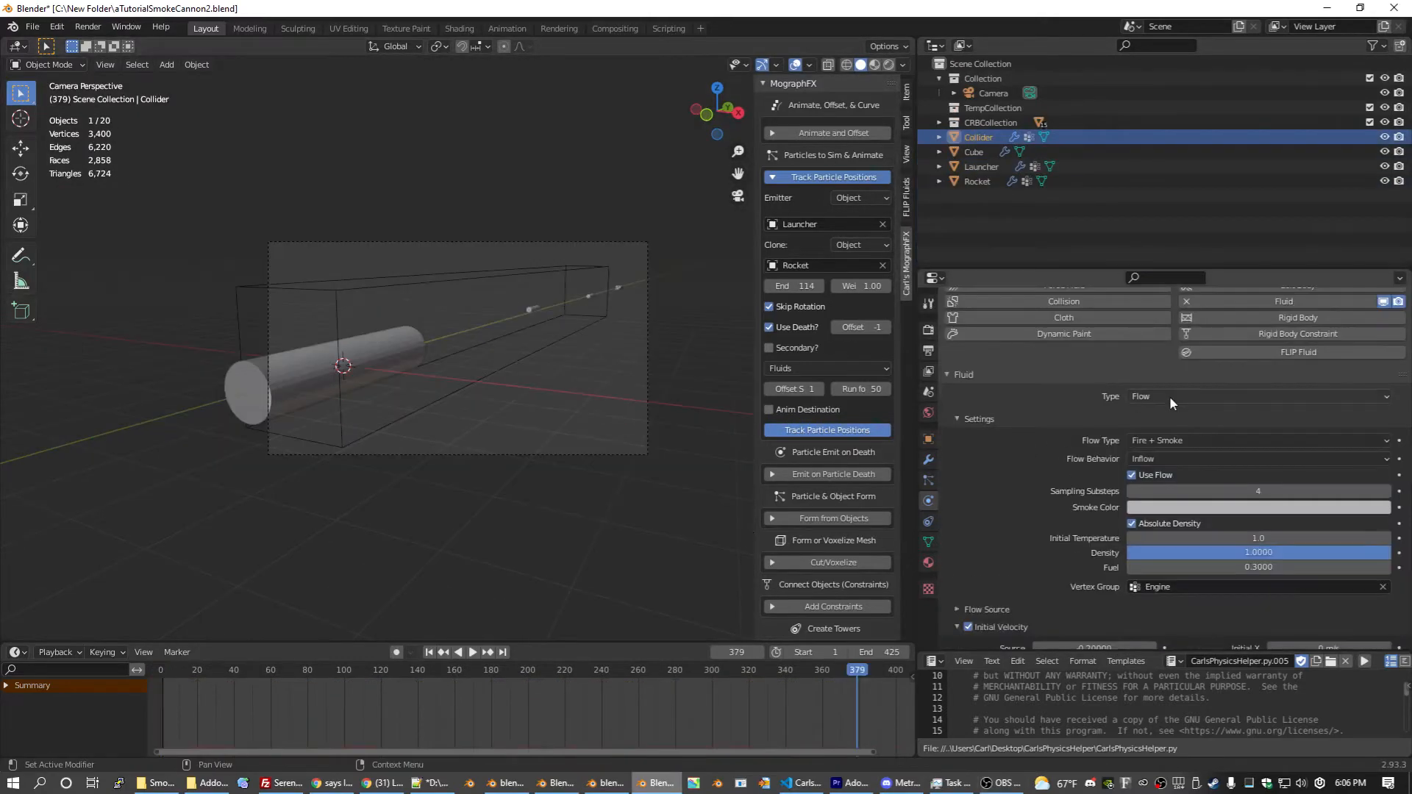
{"action": "left_click", "coordinate": [1170, 396]}
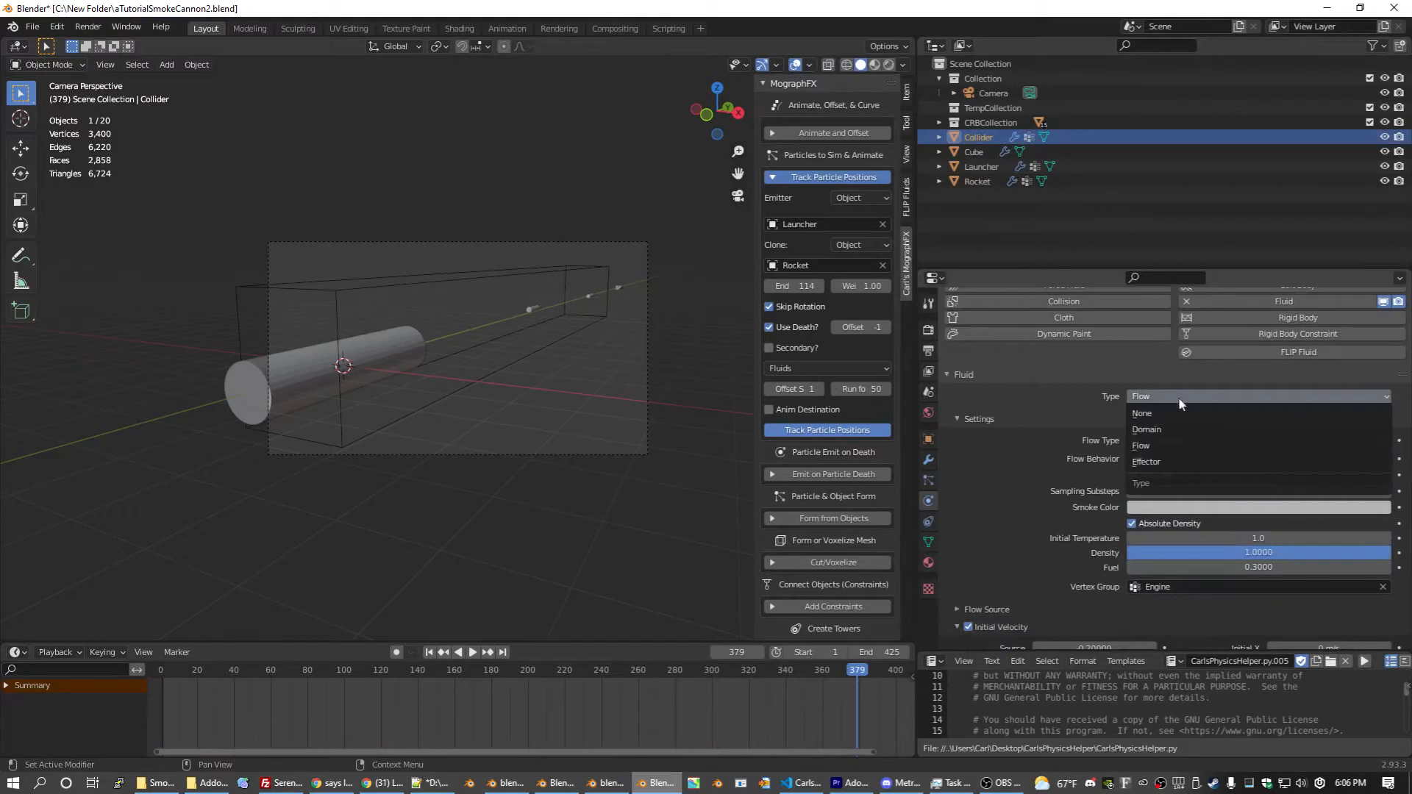
{"action": "left_click", "coordinate": [1153, 462]}
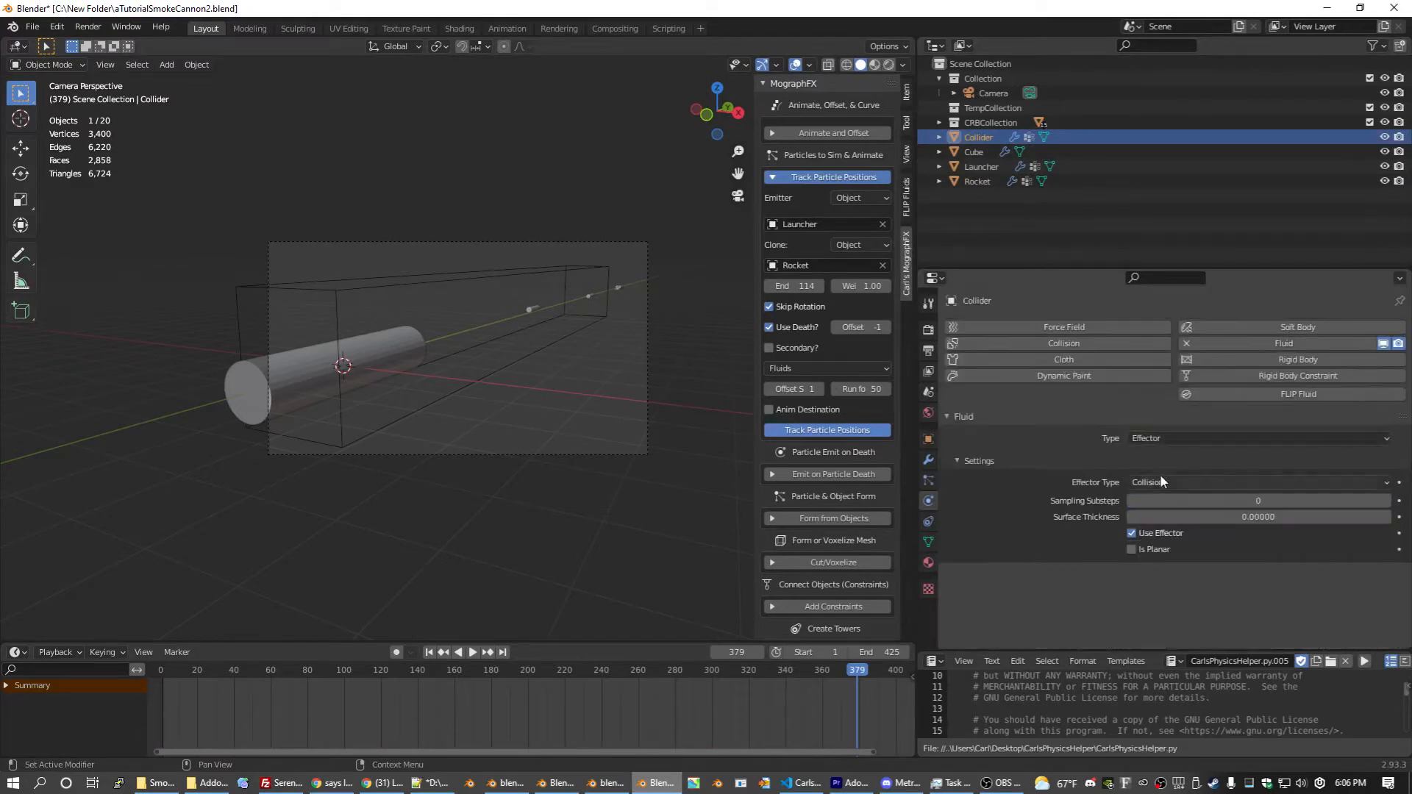
Step: Set the Collider's effector sampling substeps to 6 and surface thickness to 0.037, and show the MographFX utilities
{"action": "left_click", "coordinate": [1286, 499]}
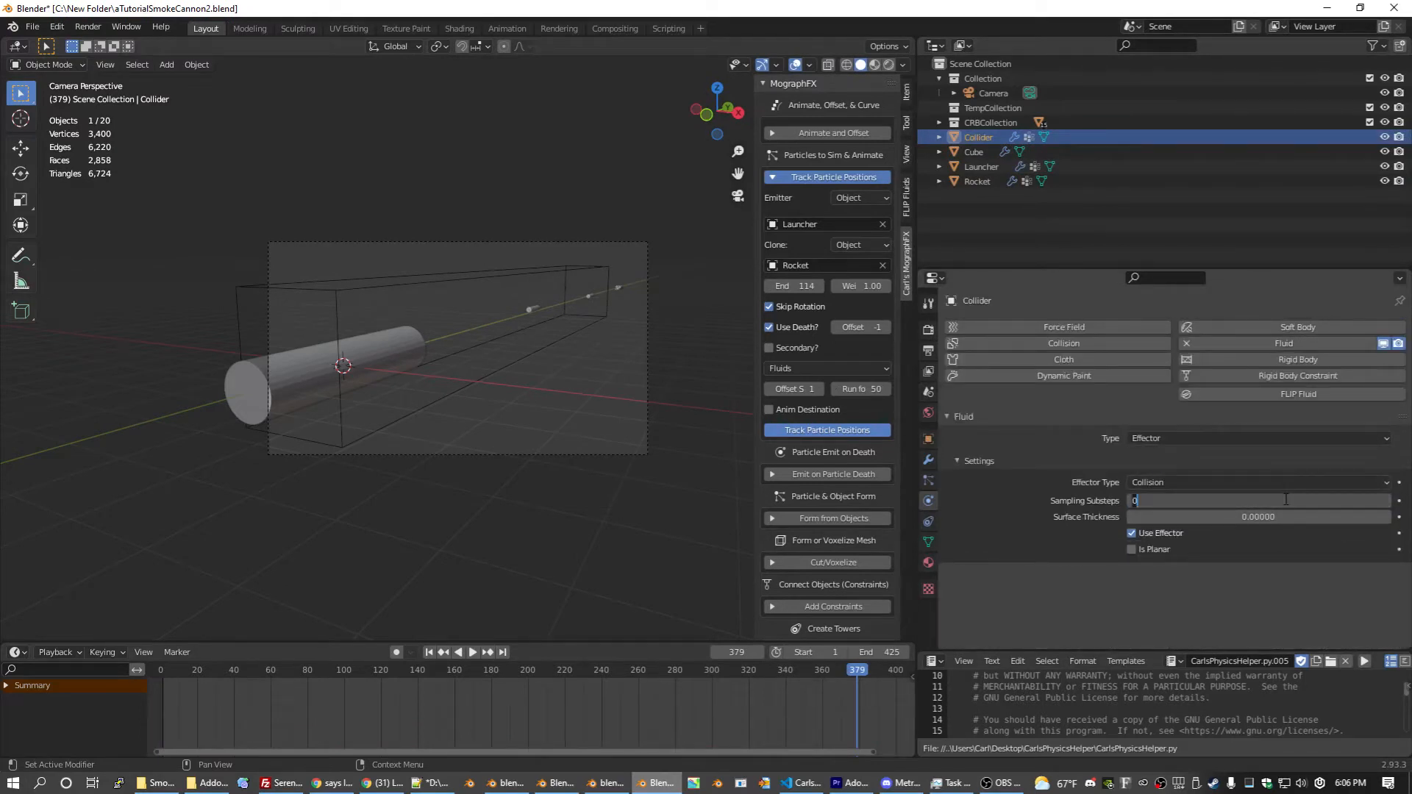
{"action": "type", "text": "6"}
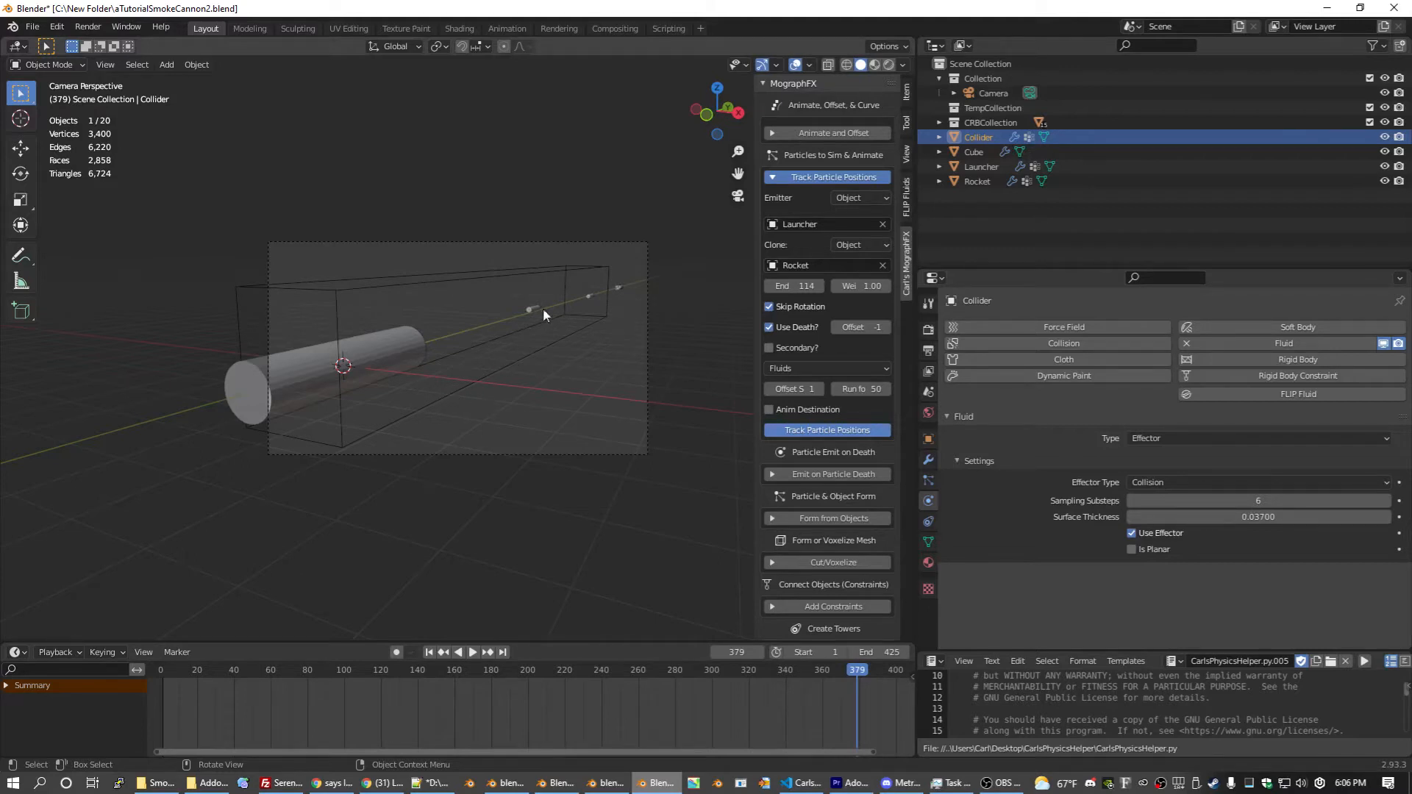
{"action": "scroll", "coordinate": [875, 548], "scroll_direction": "down", "scroll_amount": 5}
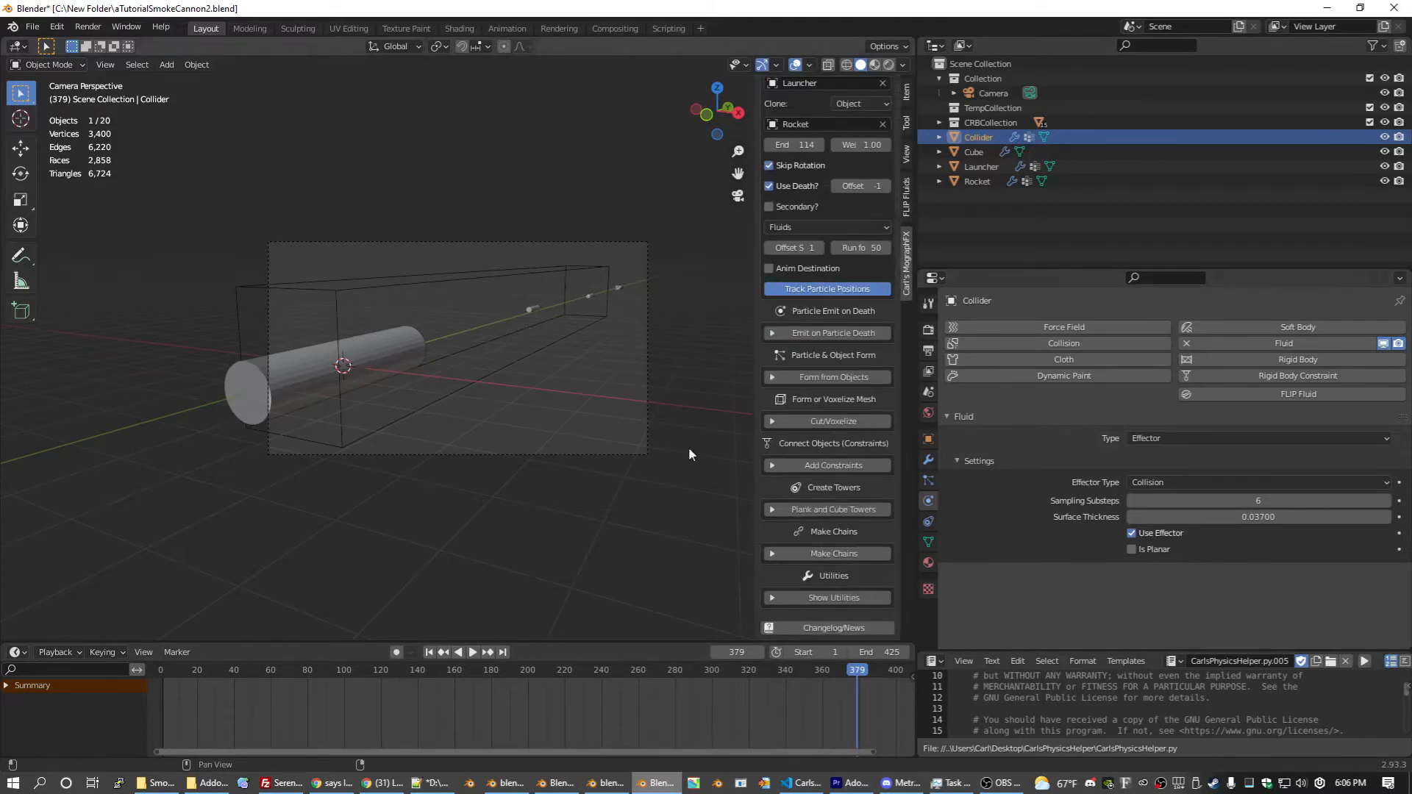
{"action": "left_click", "coordinate": [835, 598]}
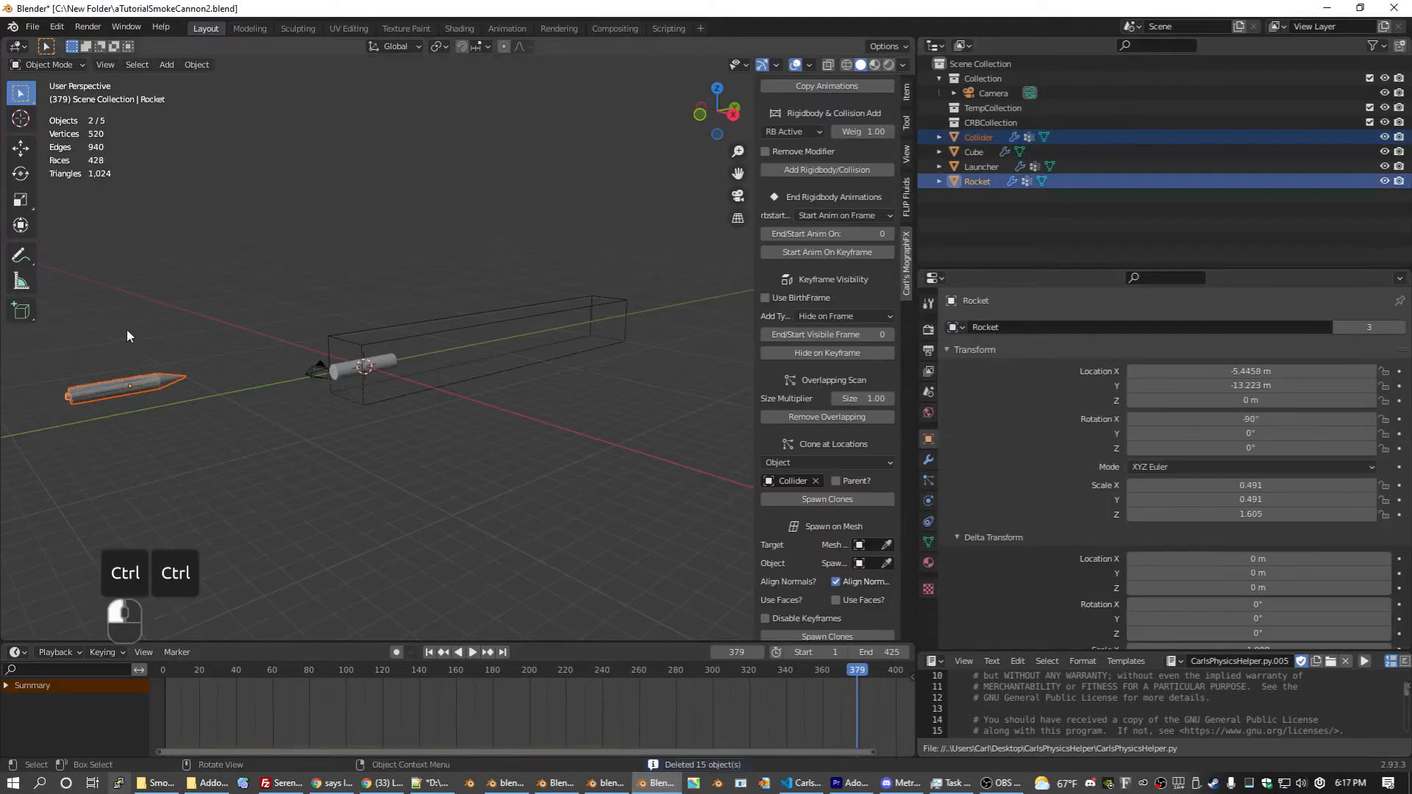
Step: Apply the scale of the selected Rocket and Collider objects
{"action": "key", "text": "ctrl+a"}
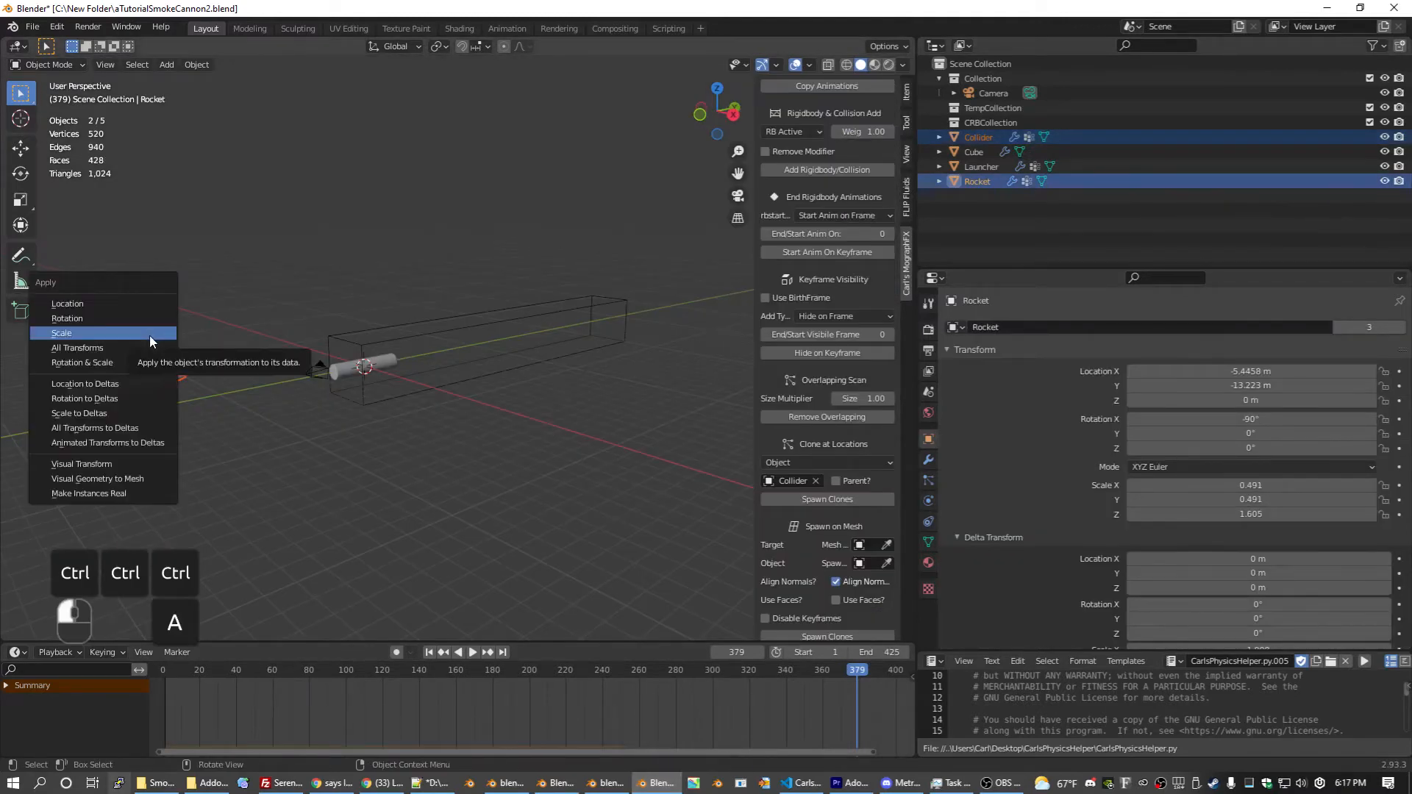
{"action": "left_click", "coordinate": [149, 334]}
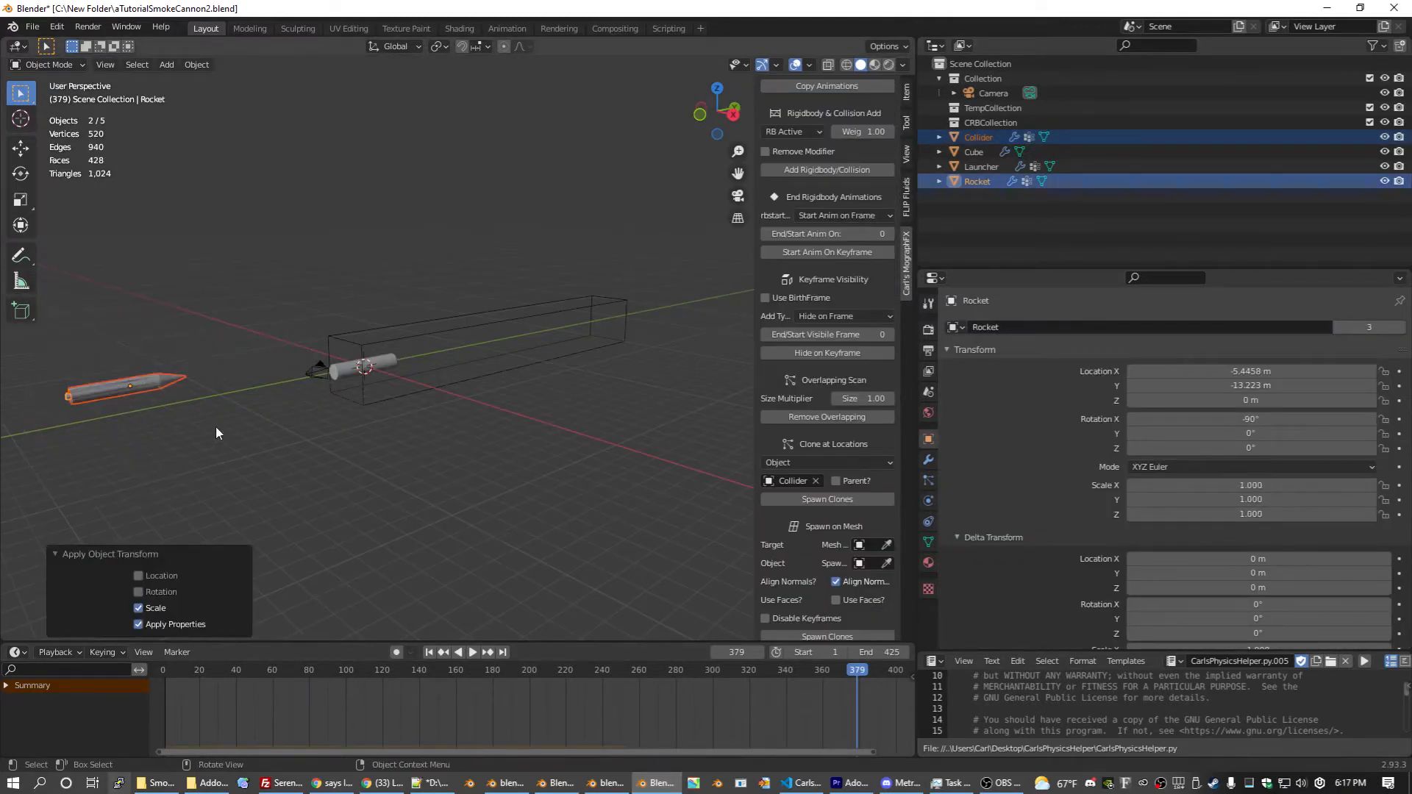
Step: Regenerate the Rocket copies along the Launcher's particles with Track Particle Positions
{"action": "scroll", "coordinate": [831, 203], "scroll_direction": "down", "scroll_amount": 15}
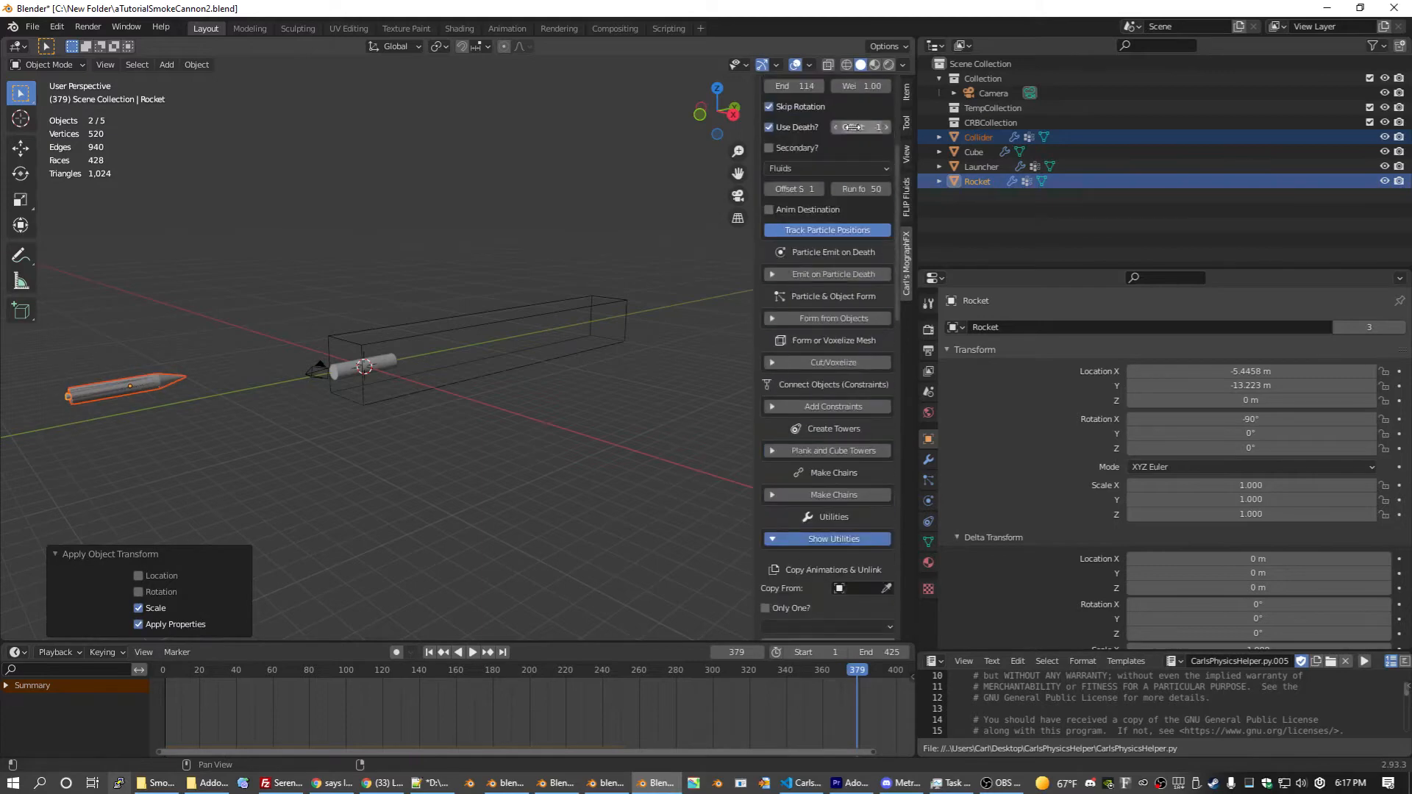
{"action": "left_click", "coordinate": [541, 314]}
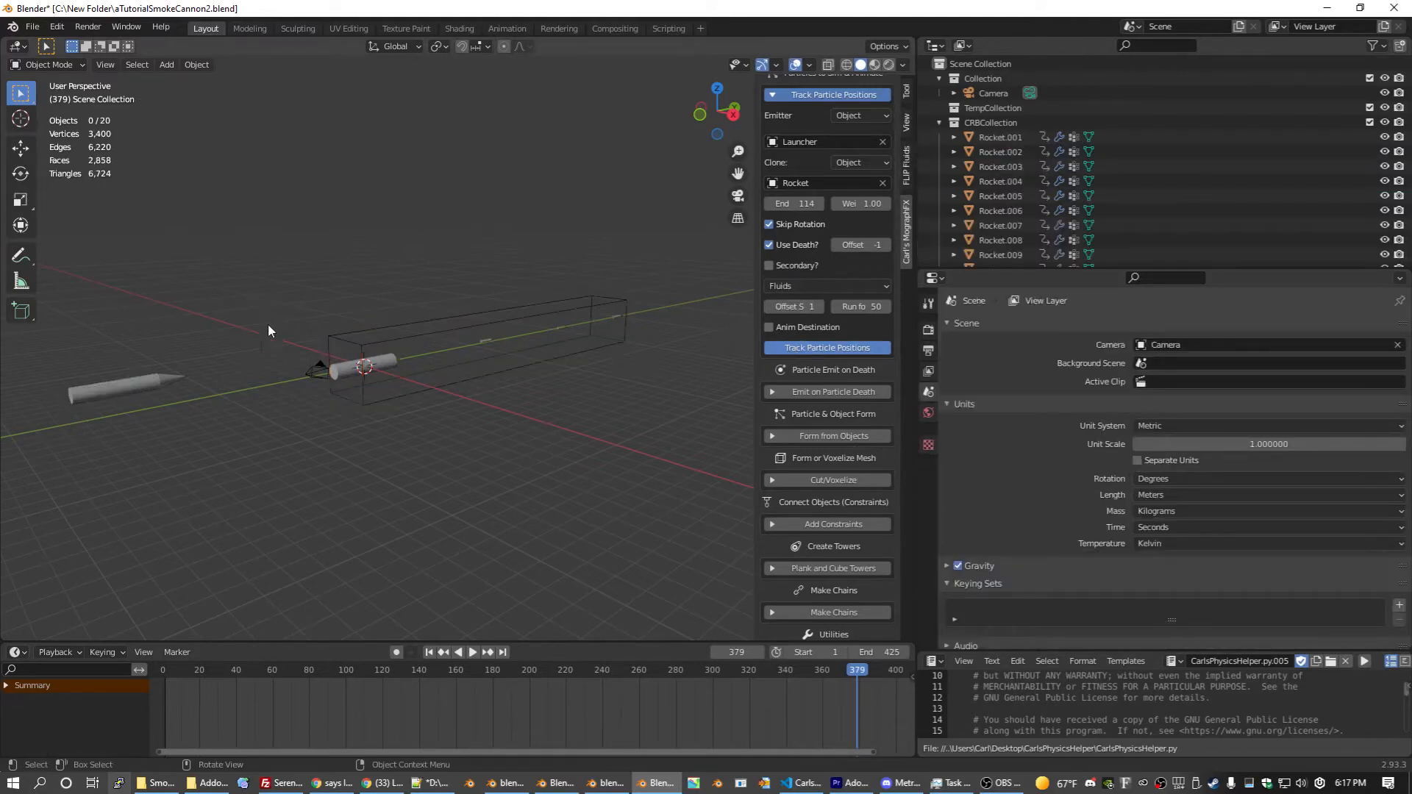
{"action": "scroll", "coordinate": [270, 326], "scroll_direction": "up", "scroll_amount": 7}
{"action": "scroll", "coordinate": [336, 361], "scroll_direction": "down", "scroll_amount": 5}
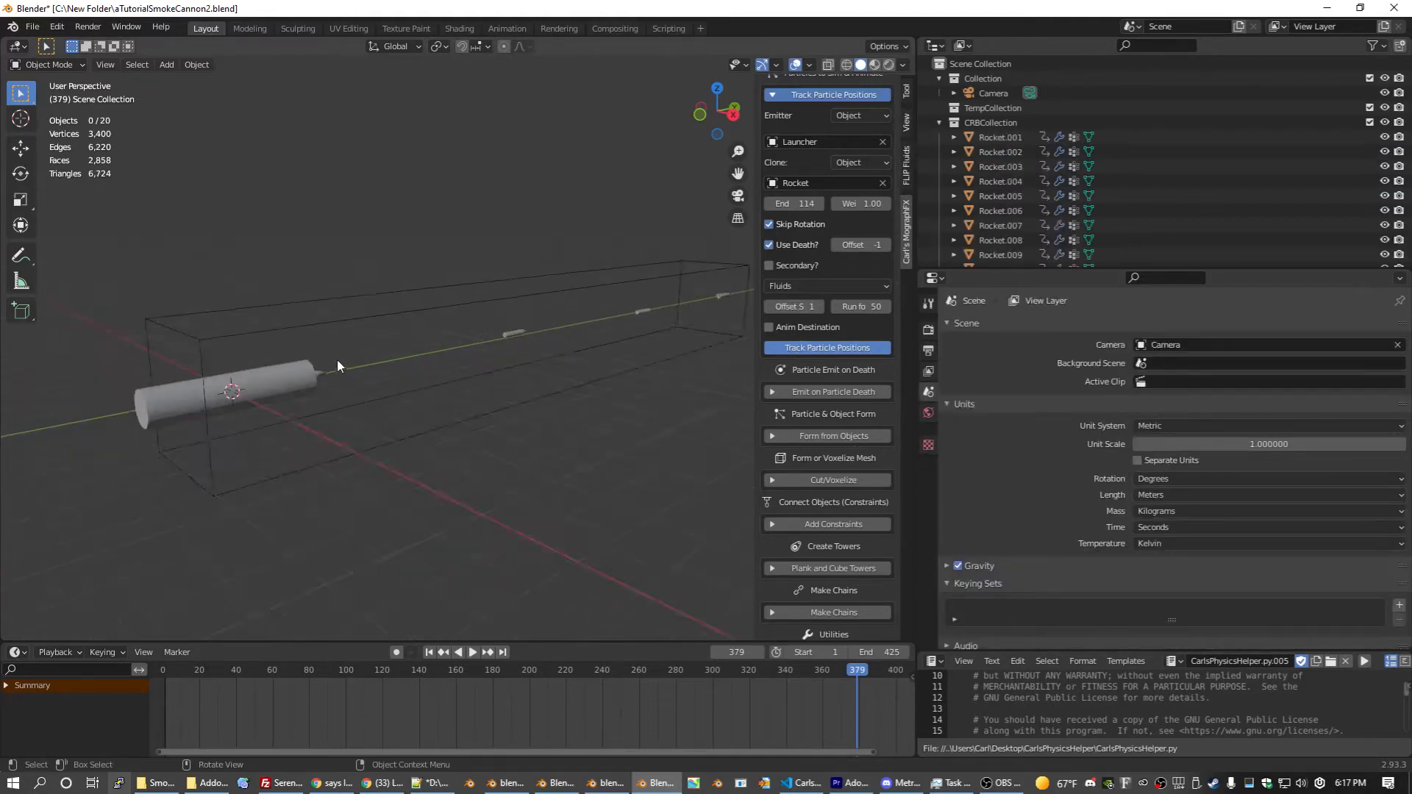
Step: Make the Collider single-user, including its object, object data, materials and object animation
{"action": "left_click", "coordinate": [939, 122]}
{"action": "left_click", "coordinate": [956, 137]}
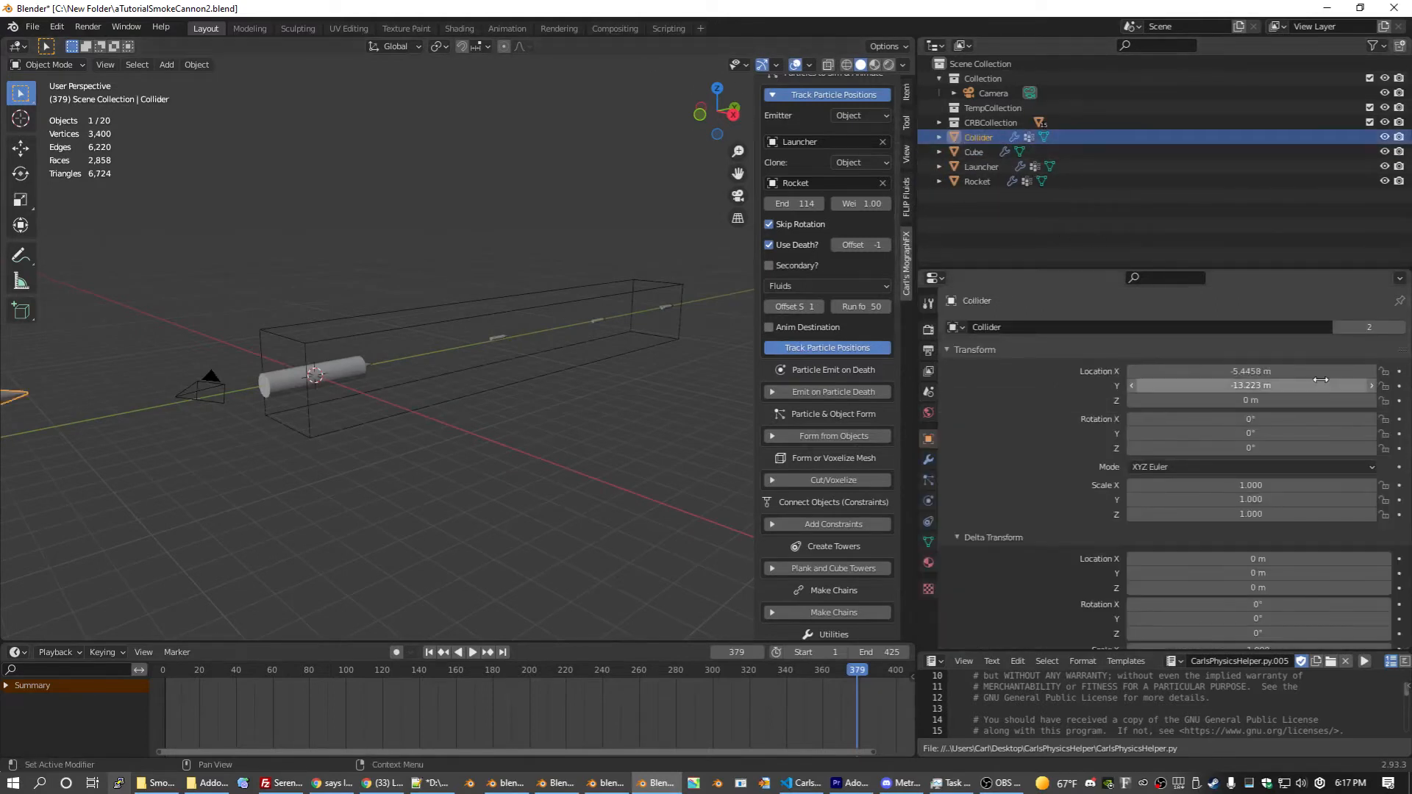
{"action": "scroll", "coordinate": [379, 423], "scroll_direction": "down", "scroll_amount": 3}
{"action": "key", "text": "F3"}
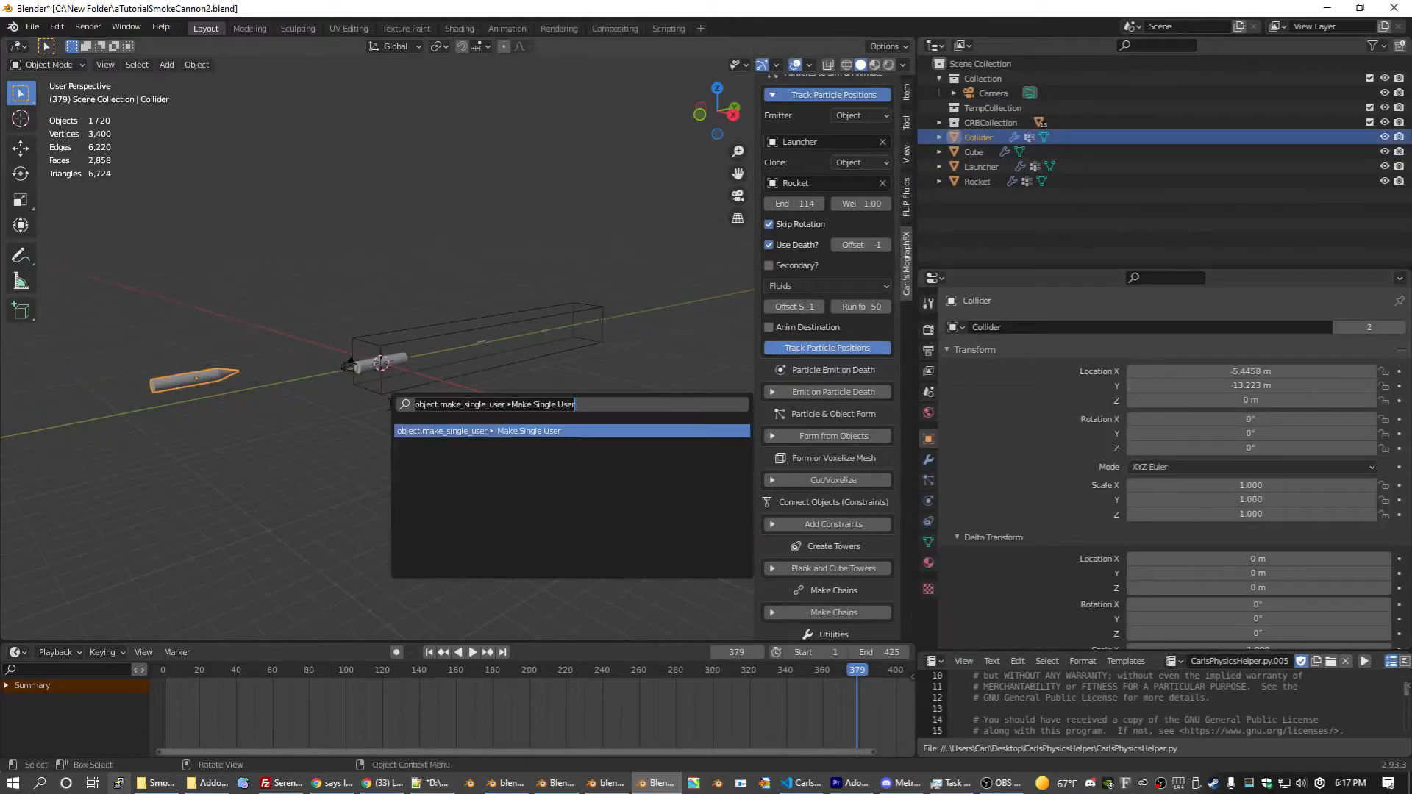
{"action": "key", "text": "Return"}
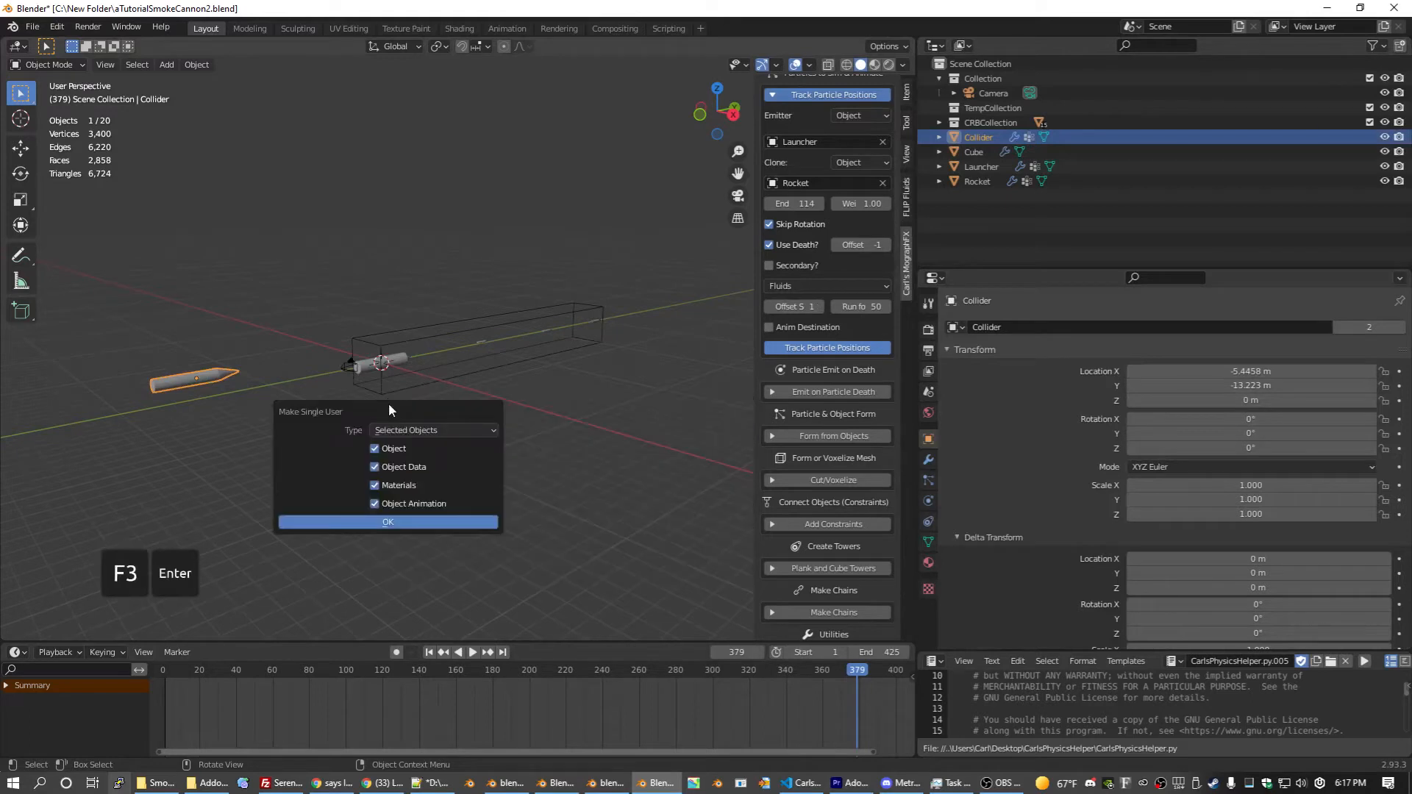
{"action": "left_click", "coordinate": [374, 523]}
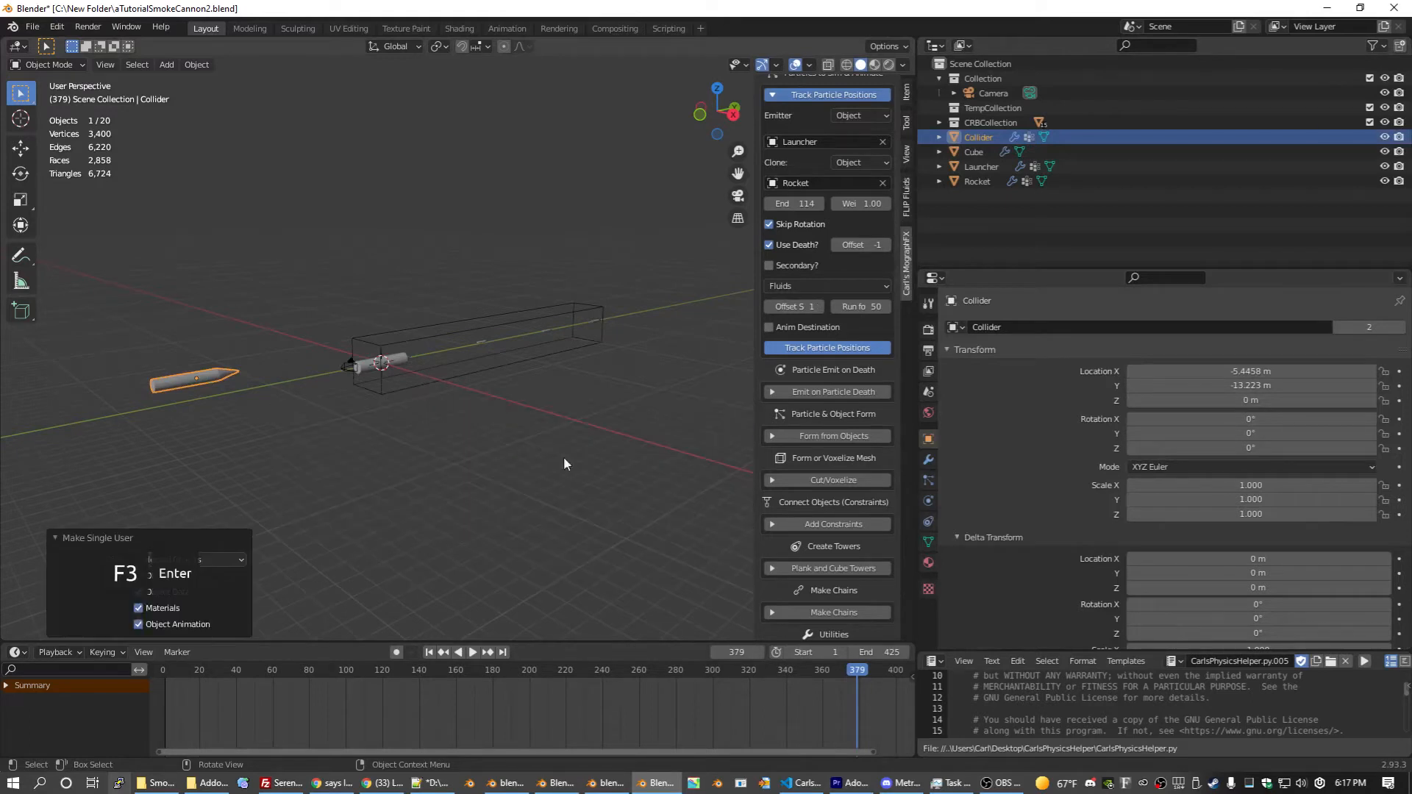
Step: Spawn parented clones of the Collider at the locations of Rocket.001 through Rocket.015
{"action": "scroll", "coordinate": [417, 432], "scroll_direction": "up", "scroll_amount": 7}
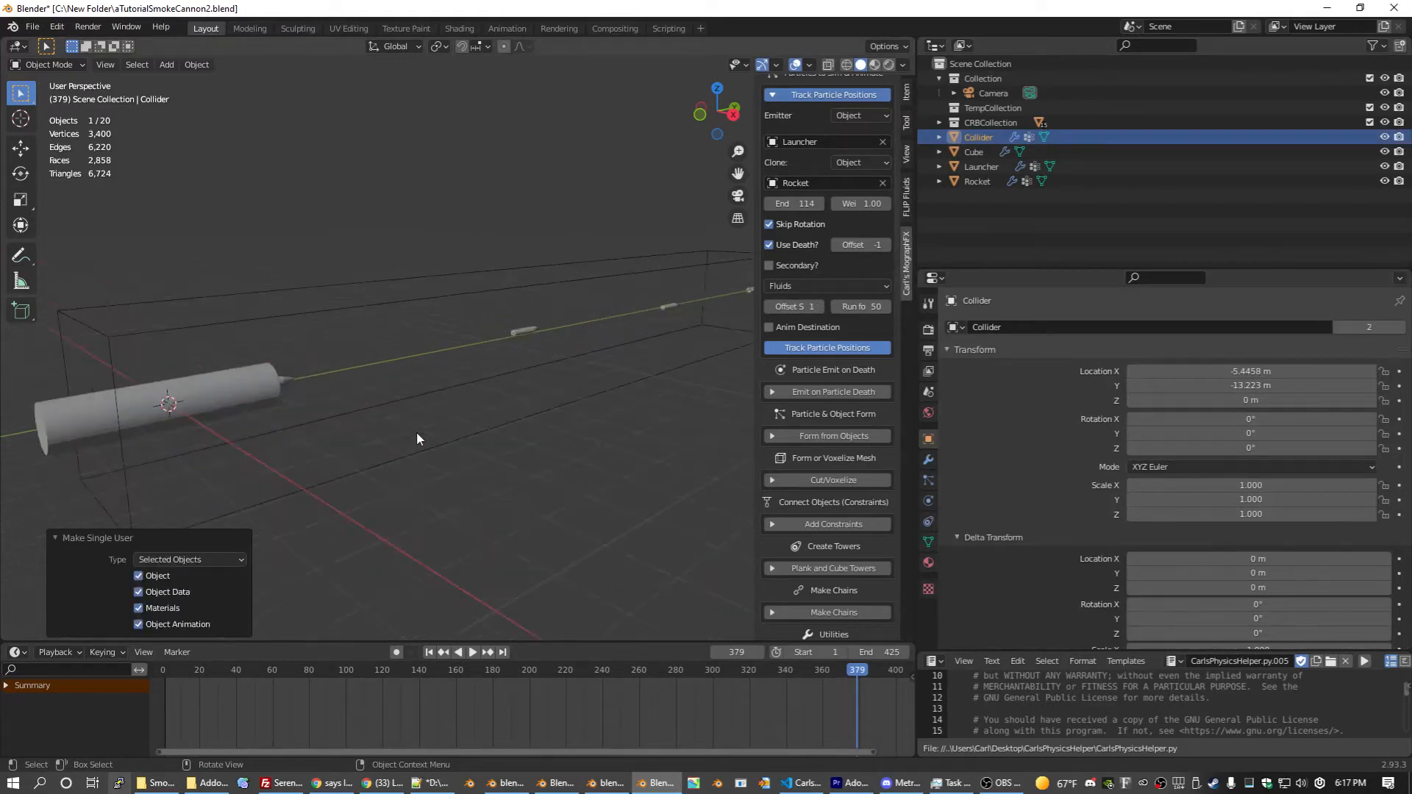
{"action": "scroll", "coordinate": [416, 432], "scroll_direction": "down", "scroll_amount": 6}
{"action": "scroll", "coordinate": [818, 409], "scroll_direction": "down", "scroll_amount": 15}
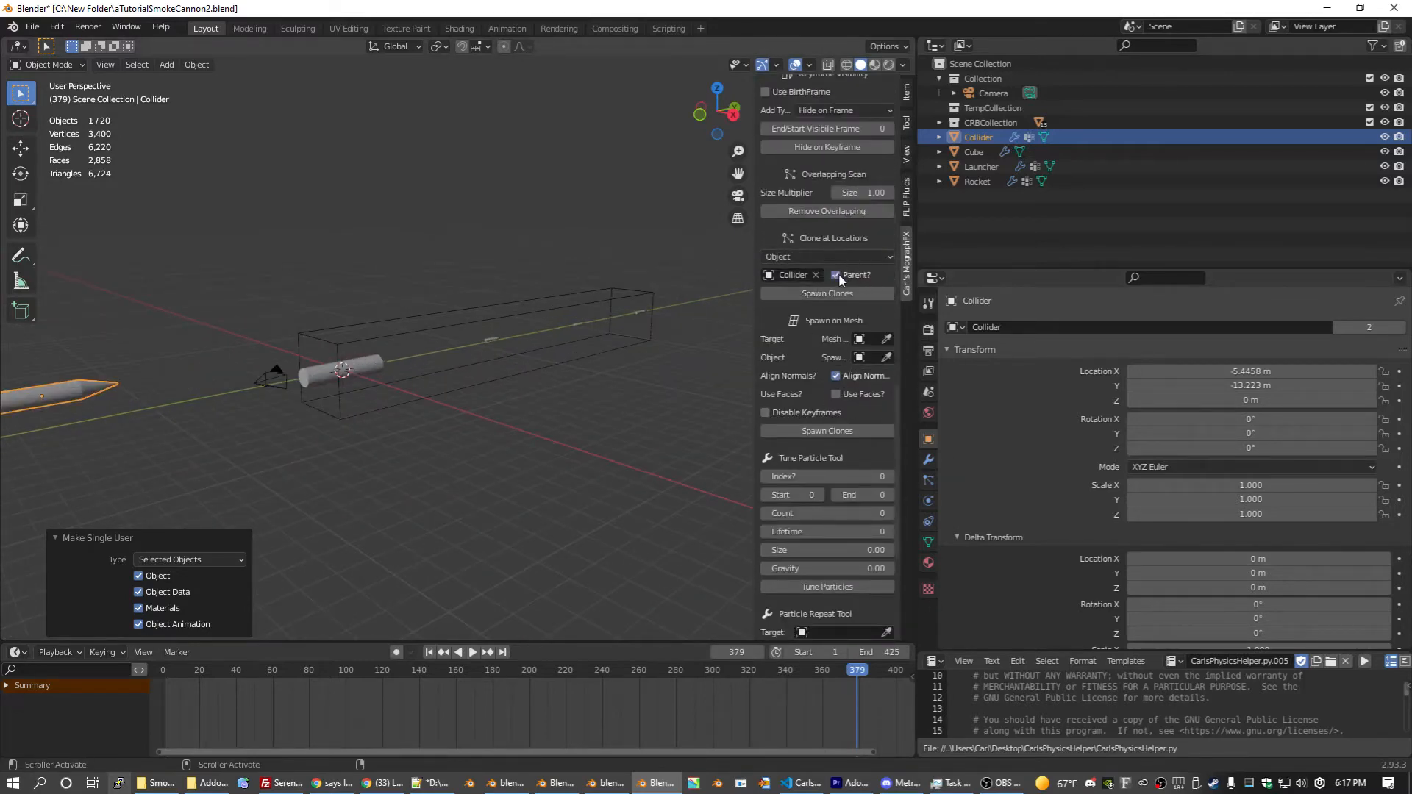
{"action": "left_click", "coordinate": [828, 293]}
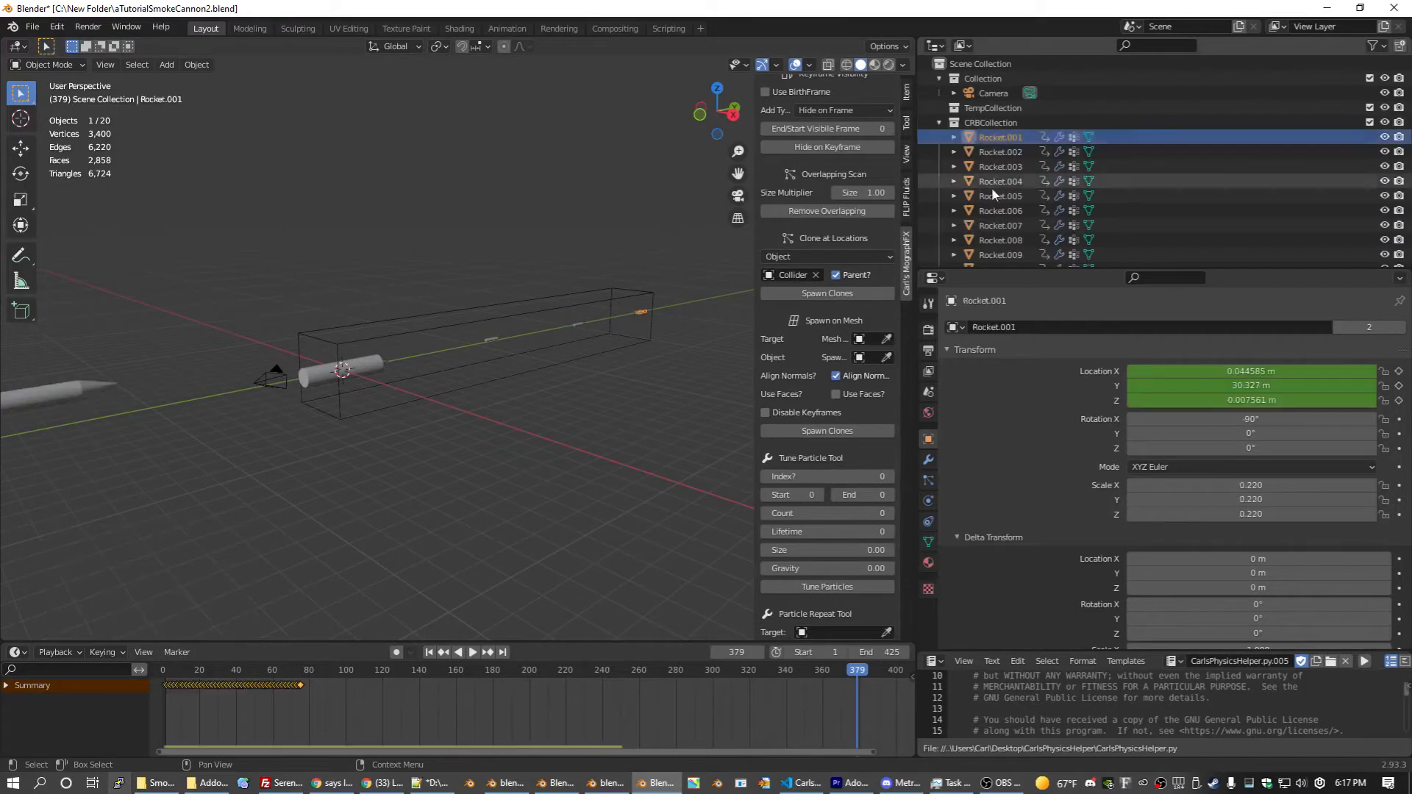
{"action": "scroll", "coordinate": [993, 190], "scroll_direction": "down", "scroll_amount": 5}
{"action": "left_click", "coordinate": [994, 193], "text": "shift"}
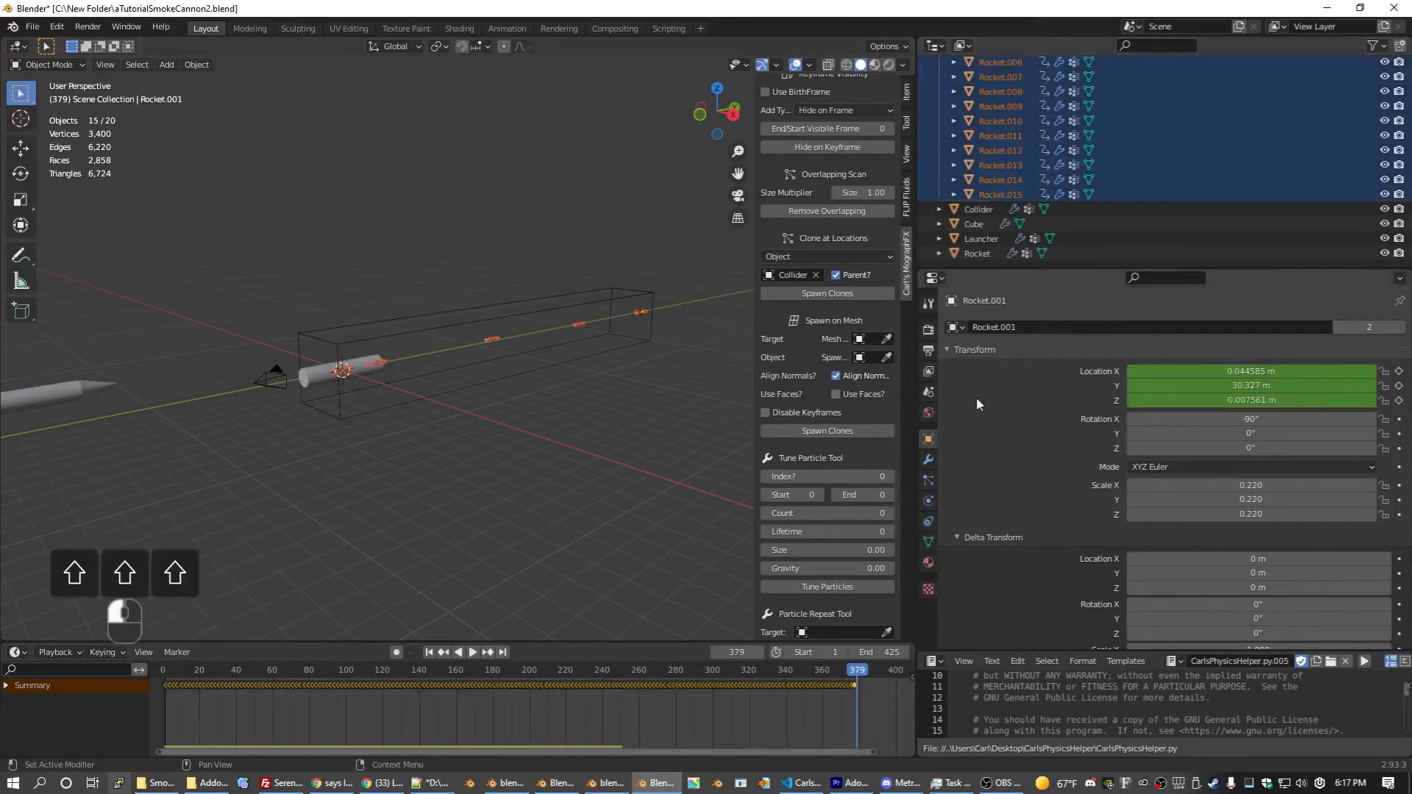
{"action": "left_click", "coordinate": [813, 294]}
{"action": "scroll", "coordinate": [518, 366], "scroll_direction": "up", "scroll_amount": 4}
{"action": "scroll", "coordinate": [518, 360], "scroll_direction": "up", "scroll_amount": 3}
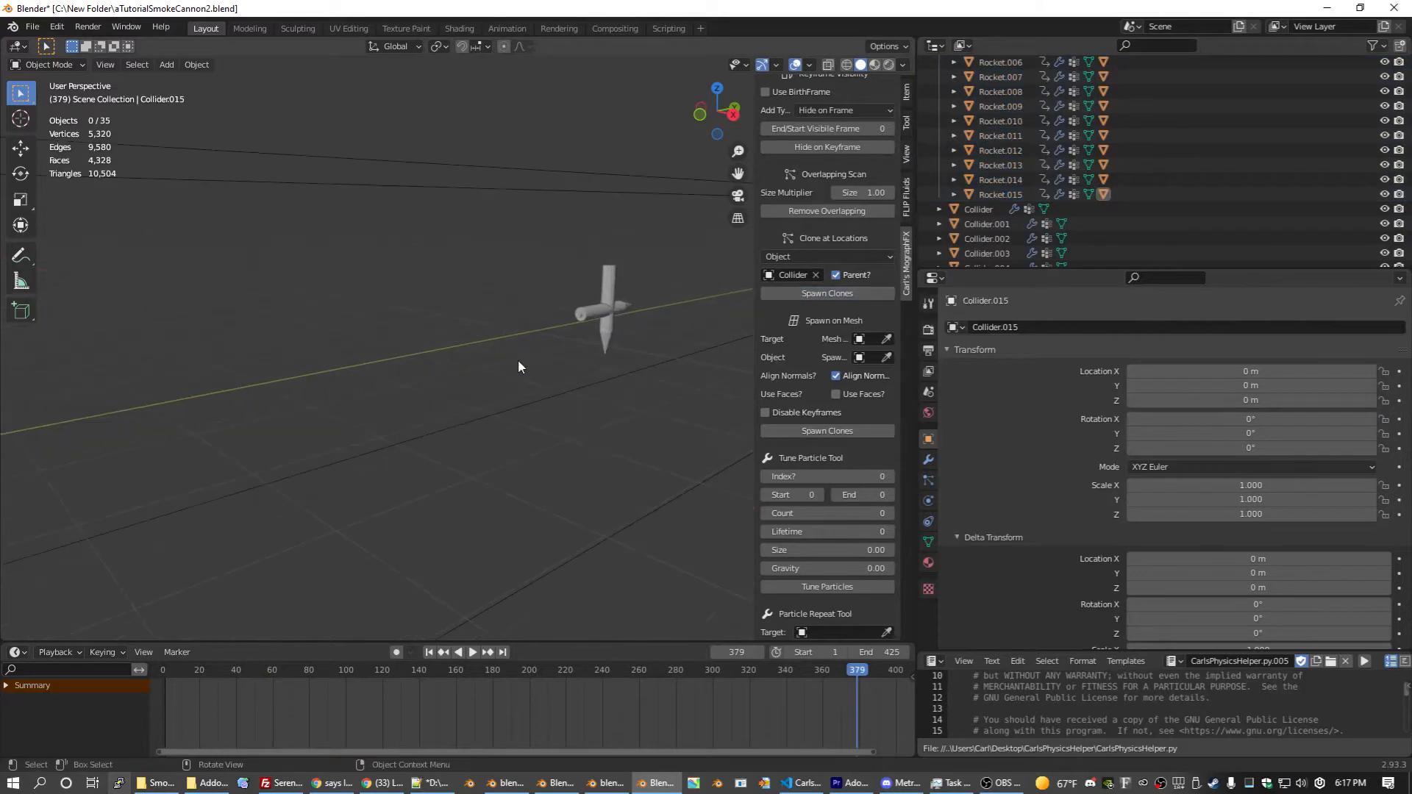
{"action": "scroll", "coordinate": [518, 360], "scroll_direction": "down", "scroll_amount": 2}
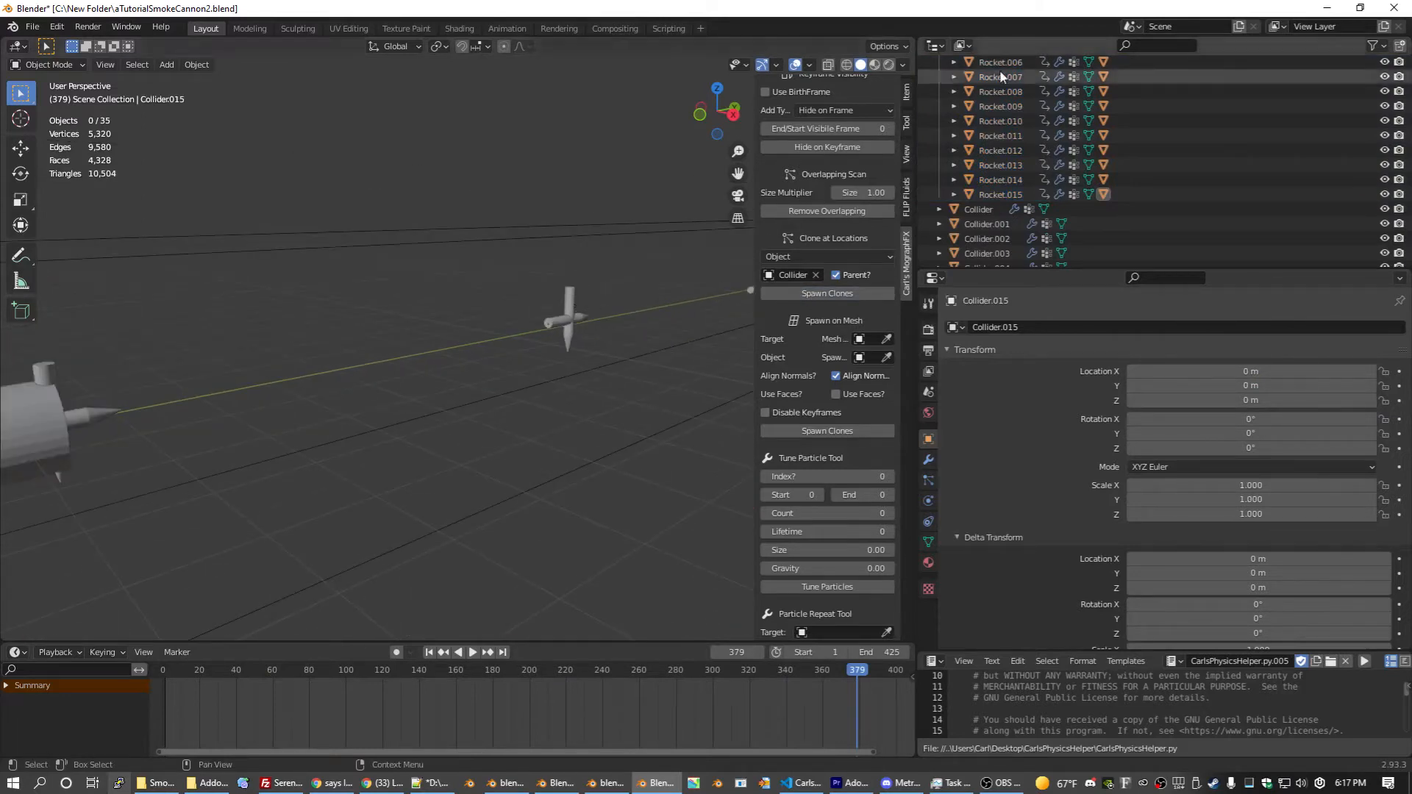
Step: Select all the cloned colliders from Collider.001 through Collider.015
{"action": "left_click", "coordinate": [988, 225]}
{"action": "scroll", "coordinate": [987, 226], "scroll_direction": "down", "scroll_amount": 8}
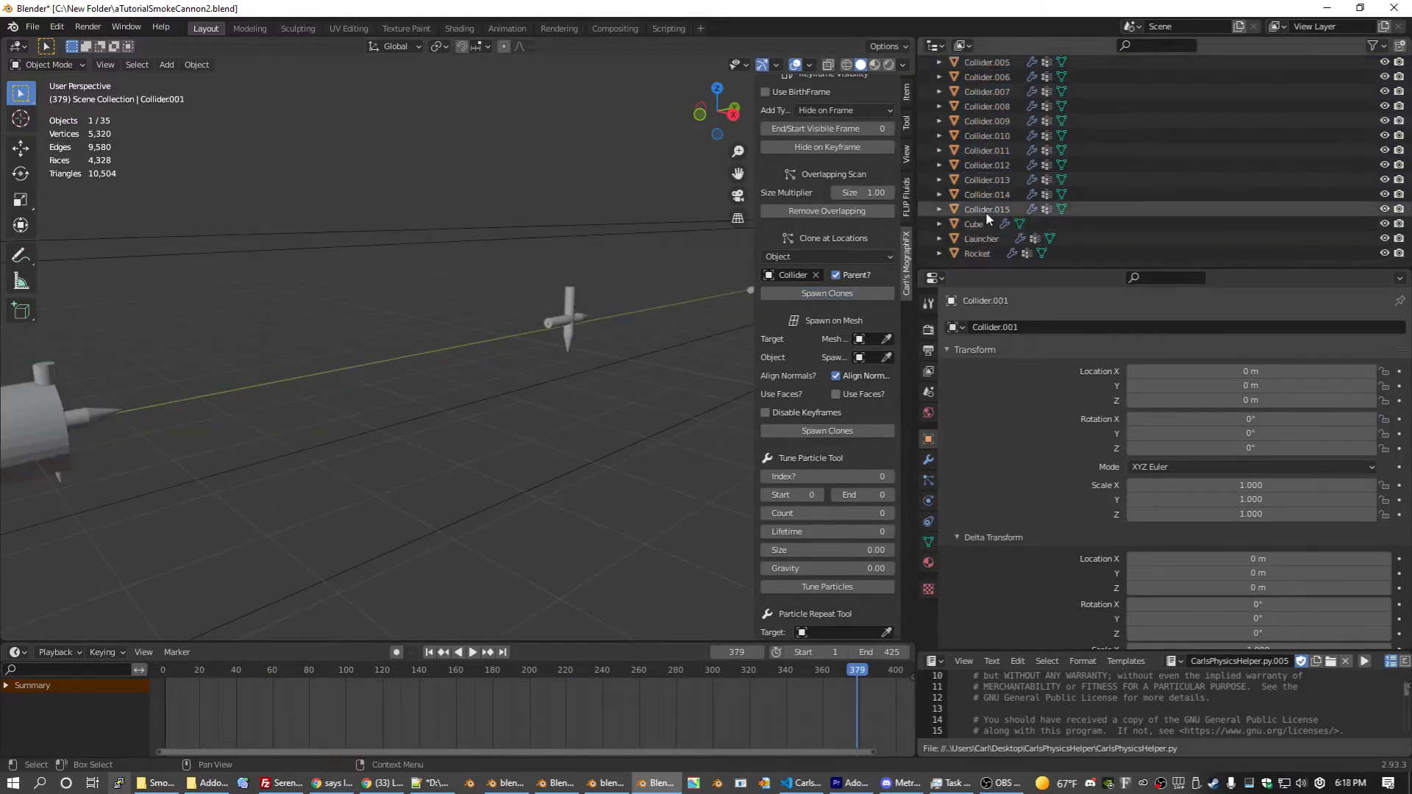
{"action": "left_click", "coordinate": [986, 210]}
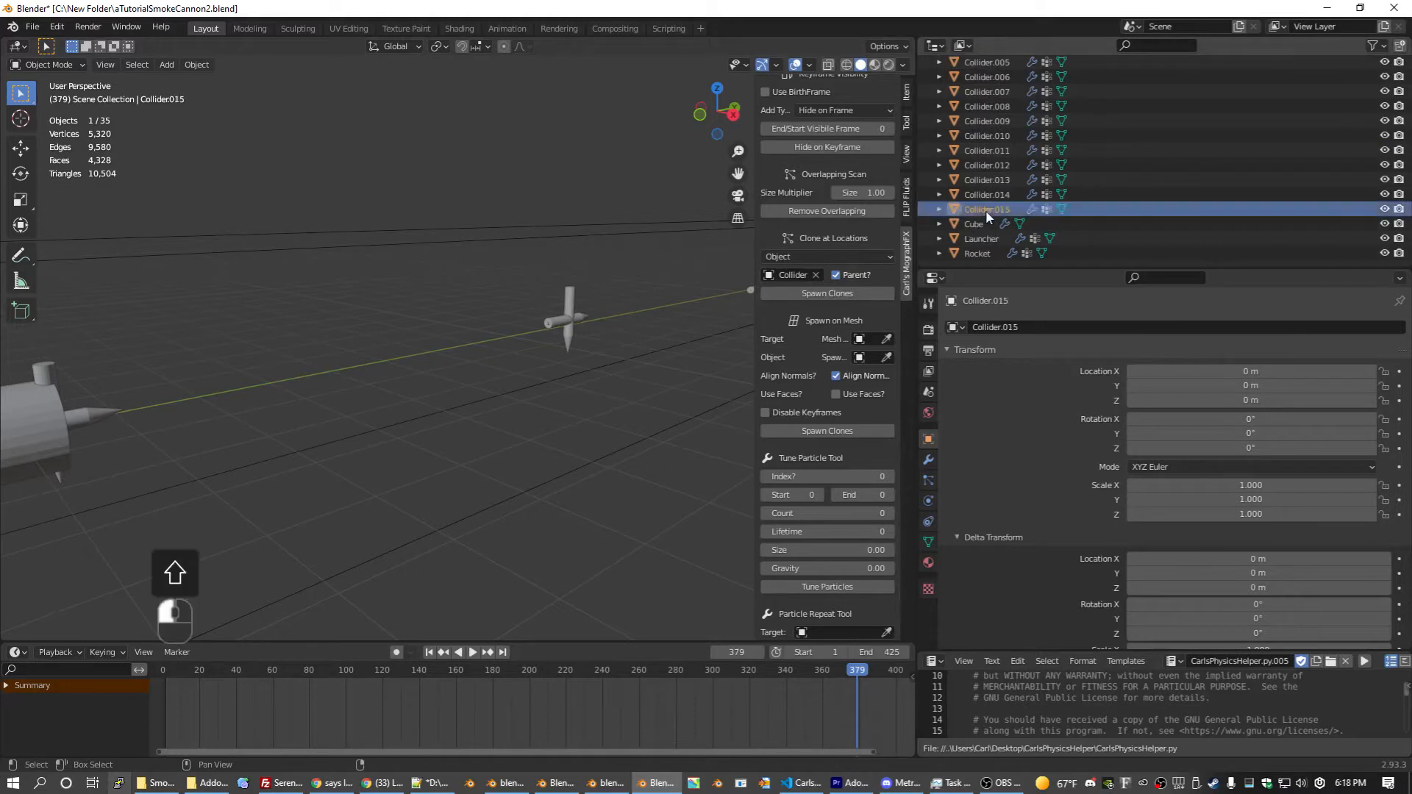
{"action": "scroll", "coordinate": [993, 127], "scroll_direction": "up", "scroll_amount": 5}
{"action": "left_click", "coordinate": [990, 122]}
{"action": "scroll", "coordinate": [992, 128], "scroll_direction": "down", "scroll_amount": 5}
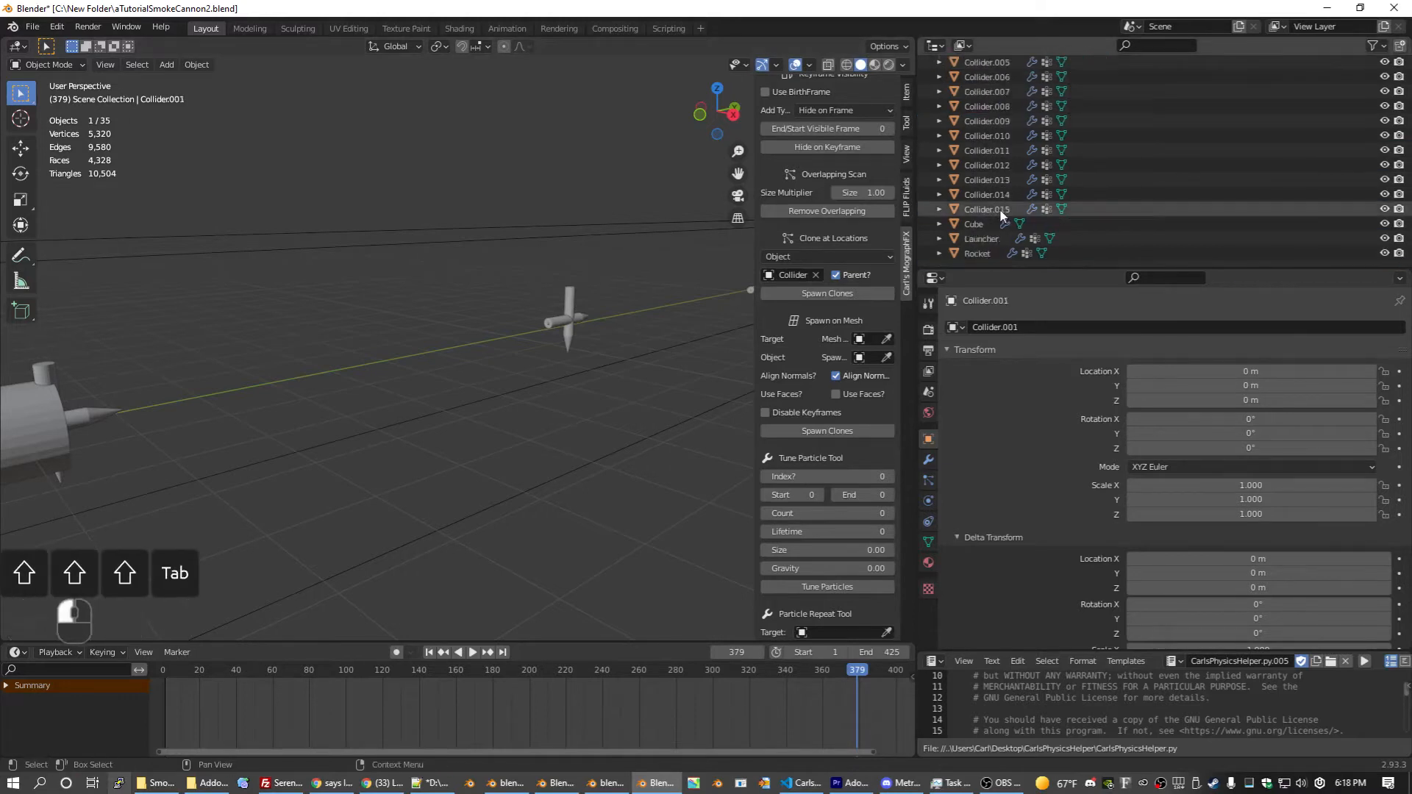
{"action": "left_click", "coordinate": [988, 209], "text": "shift"}
{"action": "key", "text": "KP_Decimal"}
{"action": "type", "text": "r"}
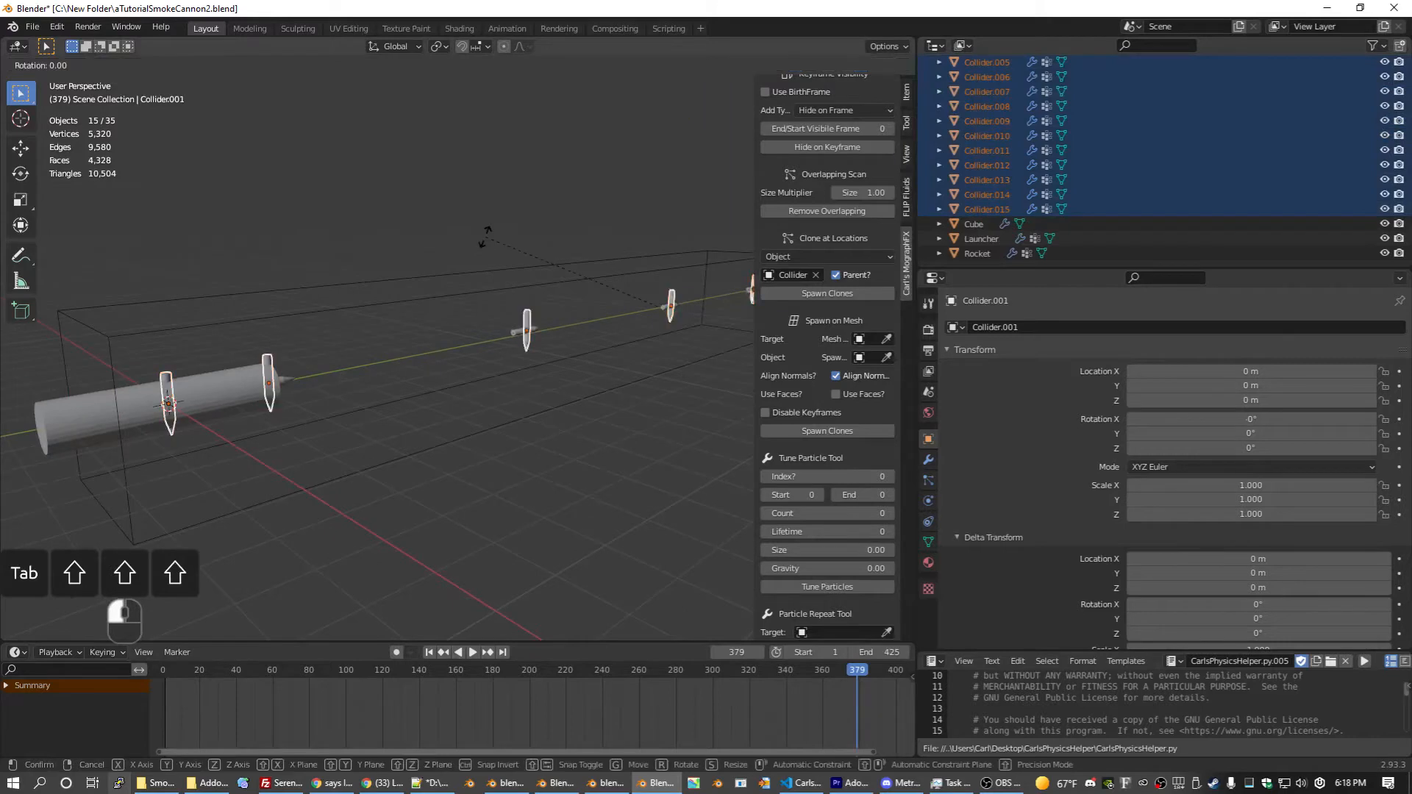
{"action": "type", "text": "x"}
{"action": "type", "text": "-90"}
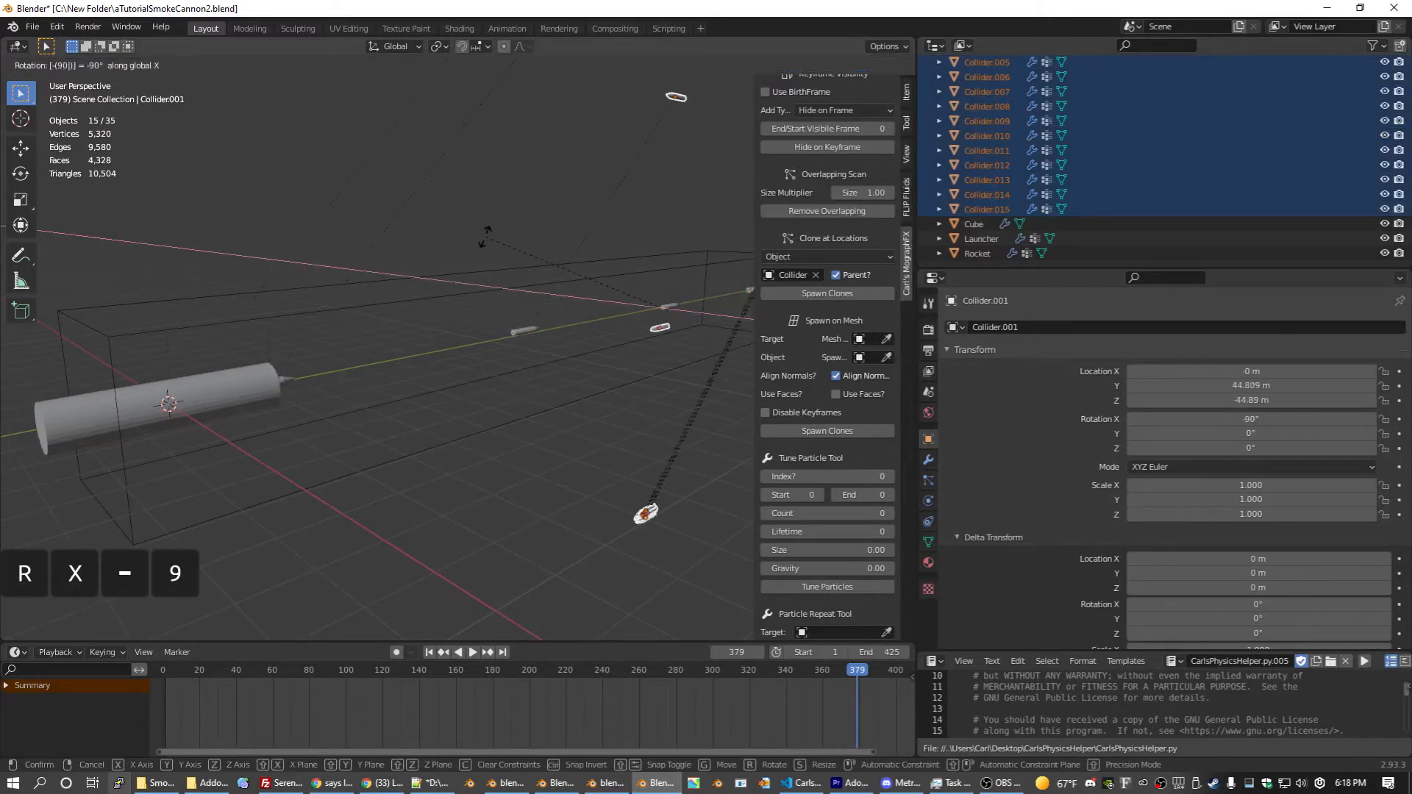
{"action": "key", "text": "Escape"}
Step: Set the transform pivot point to individual origins
{"action": "left_click", "coordinate": [438, 47]}
{"action": "left_click", "coordinate": [460, 96]}
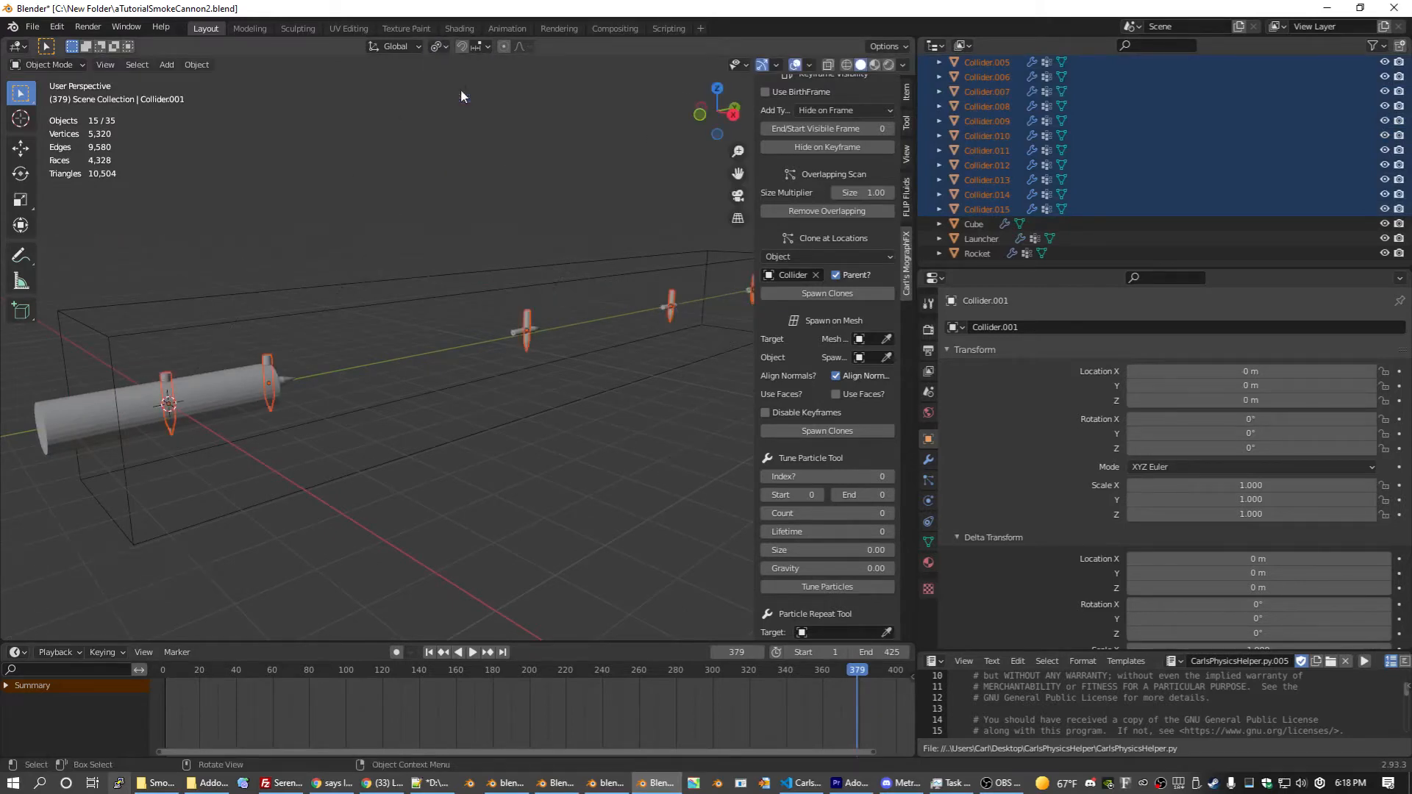
{"action": "type", "text": "rx-9"}
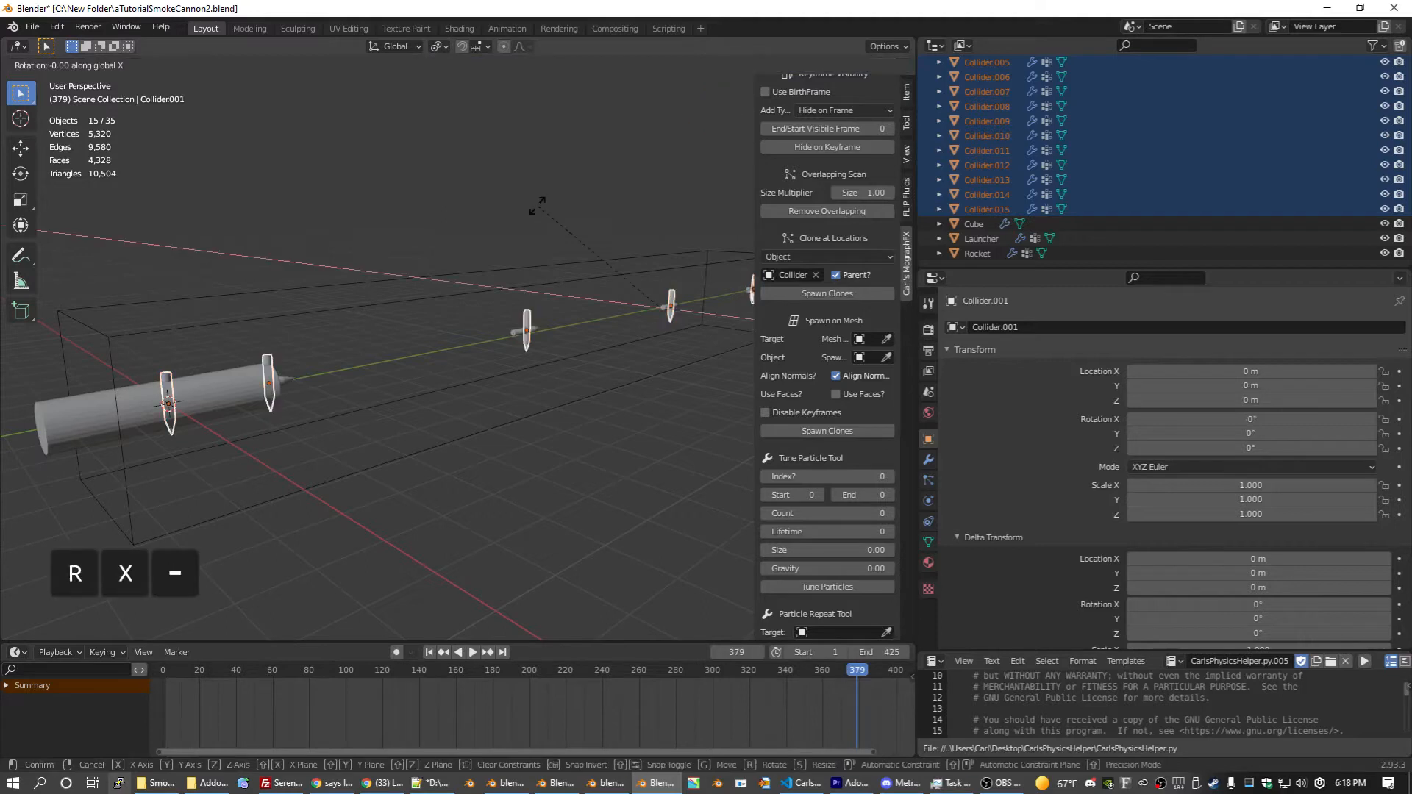
{"action": "type", "text": "0"}
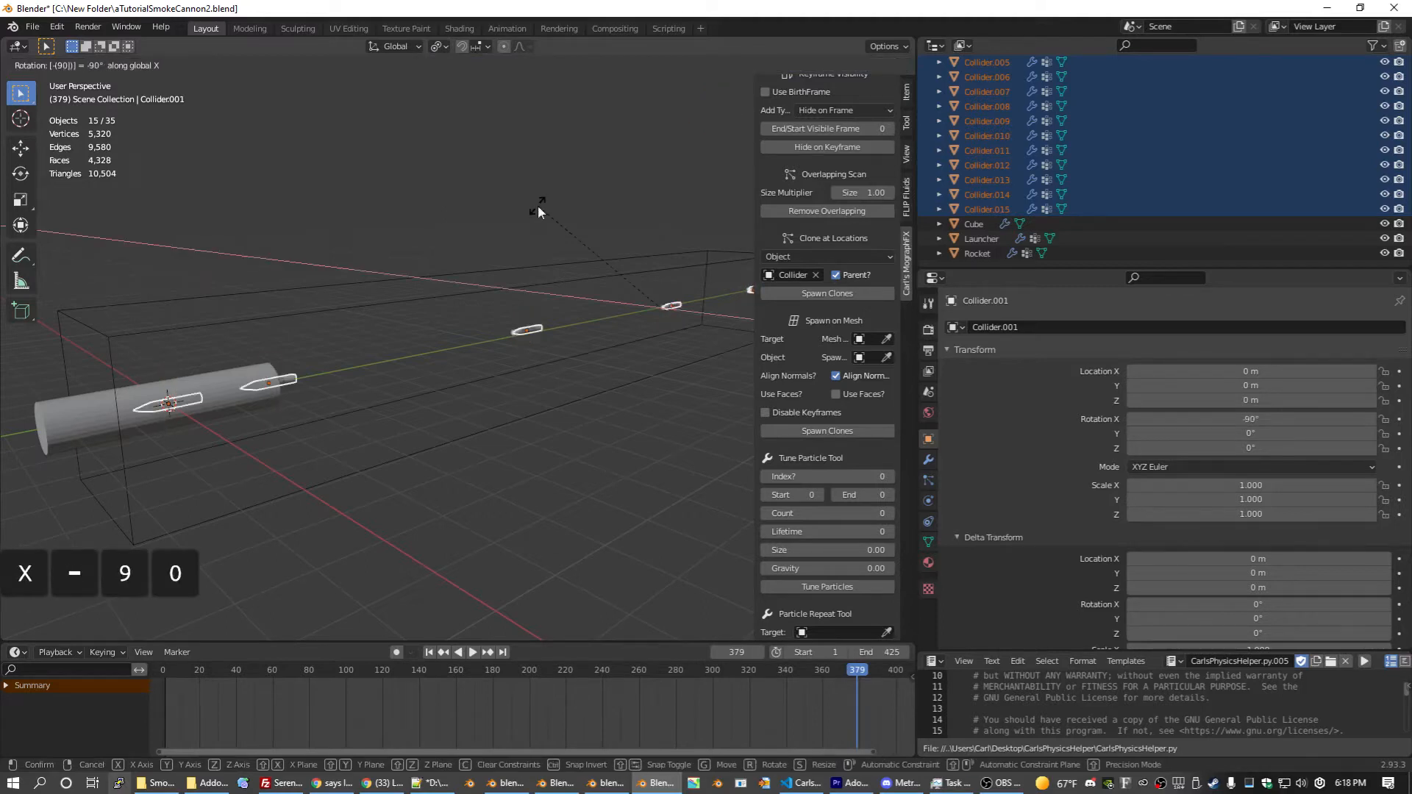
{"action": "key", "text": "Escape"}
Step: Rotate the selected Collider clones 90° about the global X axis
{"action": "type", "text": "rx90"}
{"action": "key", "text": "Return"}
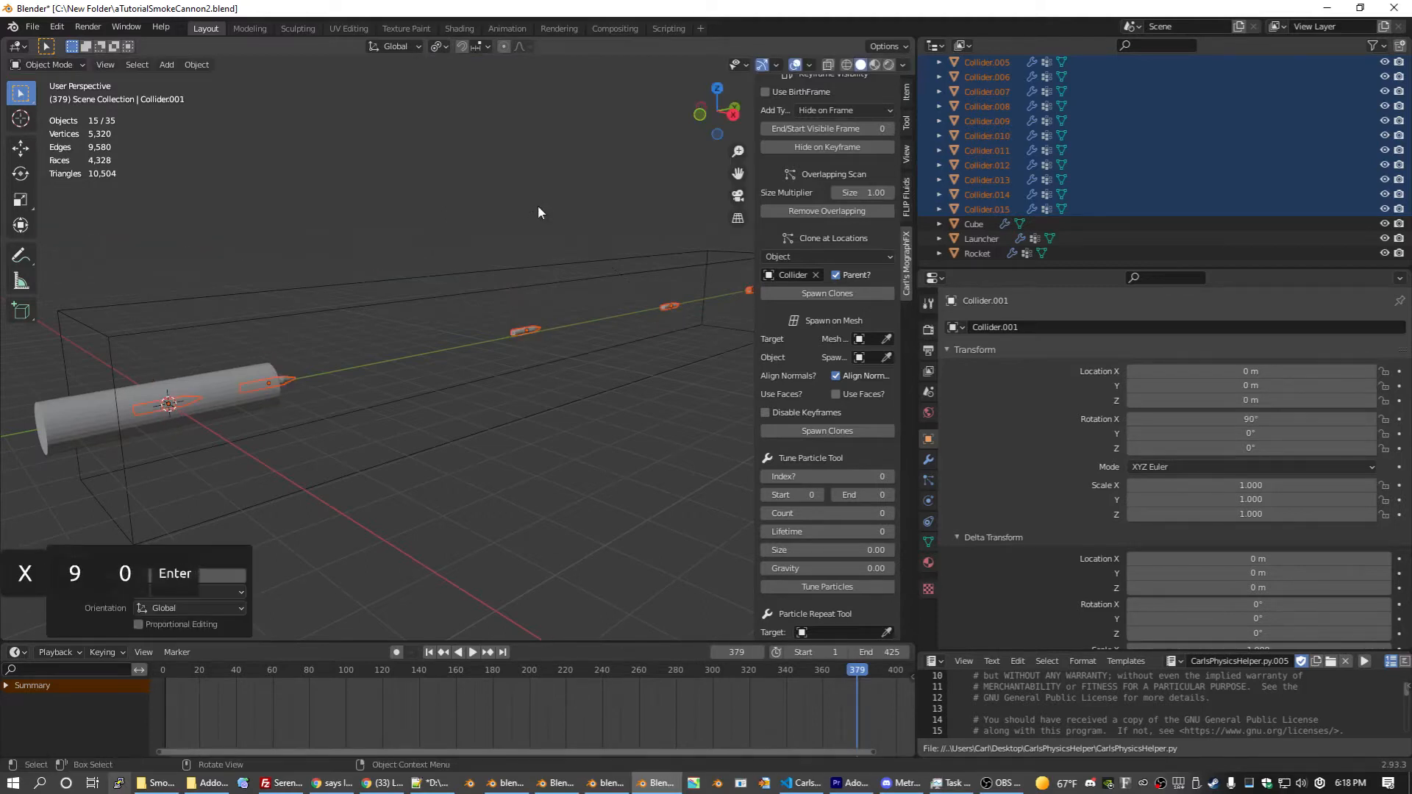
Step: Examine the rotated collider clones along the rocket path, focusing on Collider.015 to check its orientation
{"action": "scroll", "coordinate": [538, 206], "scroll_direction": "up", "scroll_amount": 5}
{"action": "middle_click_drag", "start_coordinate": [615, 345], "coordinate": [397, 432]}
{"action": "scroll", "coordinate": [583, 363], "scroll_direction": "down", "scroll_amount": 5}
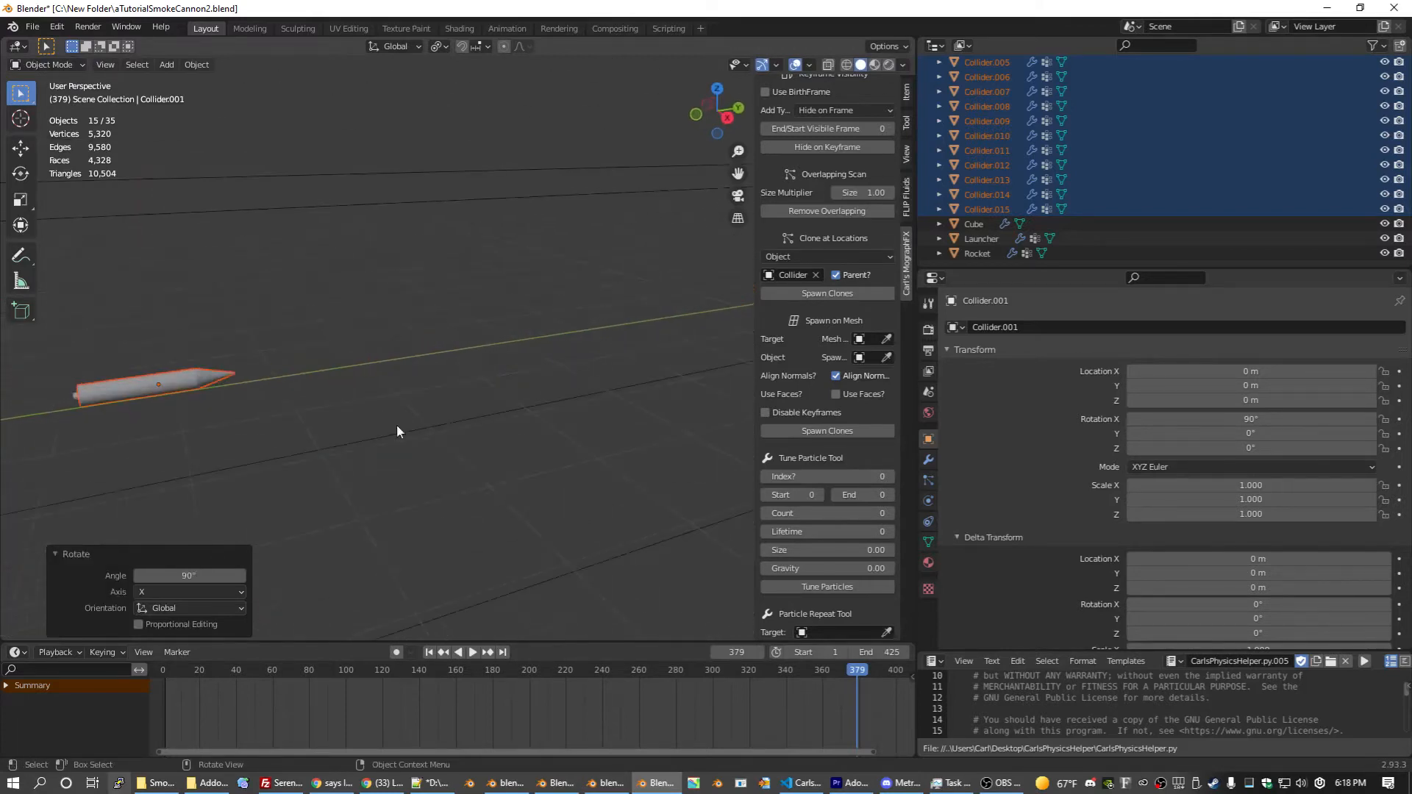
{"action": "middle_click_drag", "start_coordinate": [183, 435], "coordinate": [258, 426]}
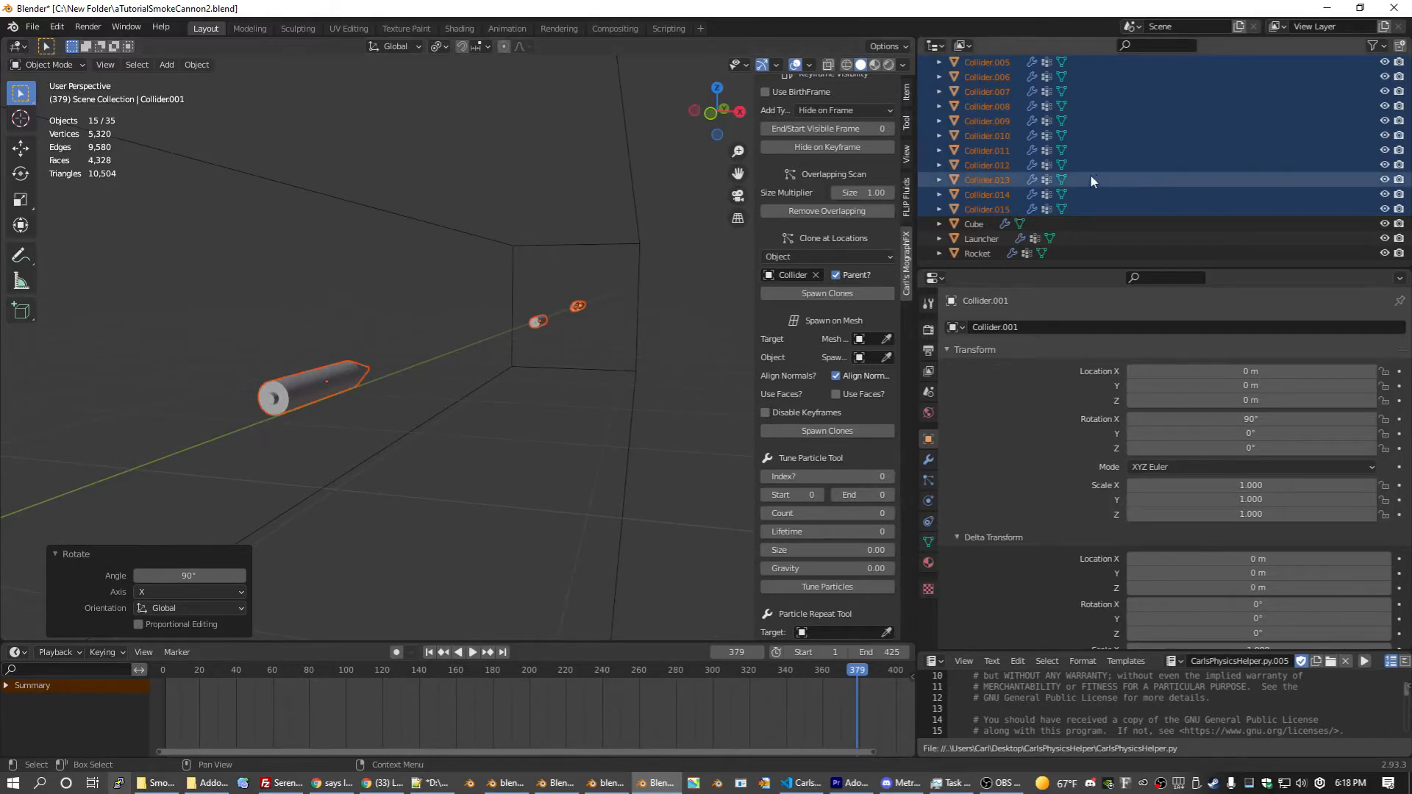
{"action": "left_click", "coordinate": [999, 207]}
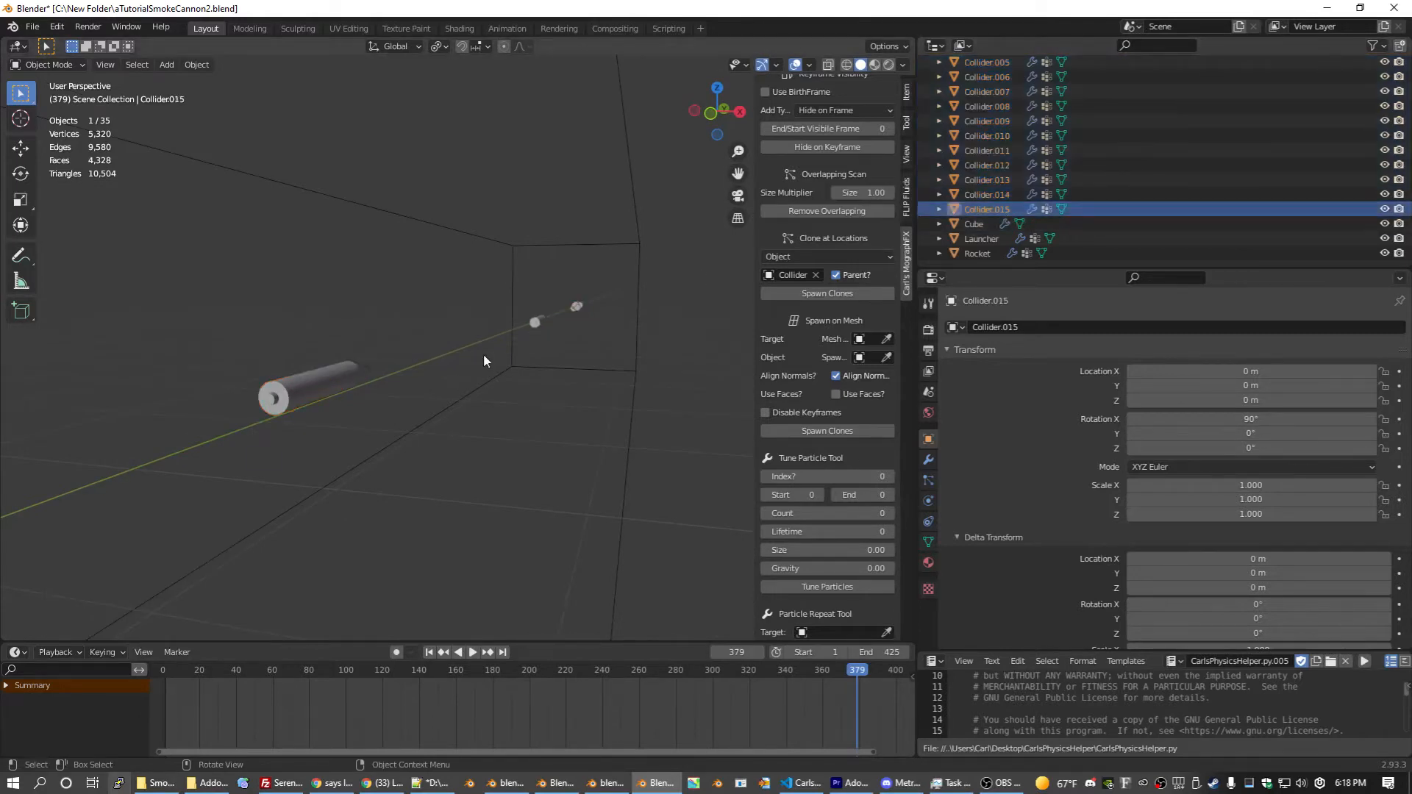
{"action": "key", "text": "KP_Decimal"}
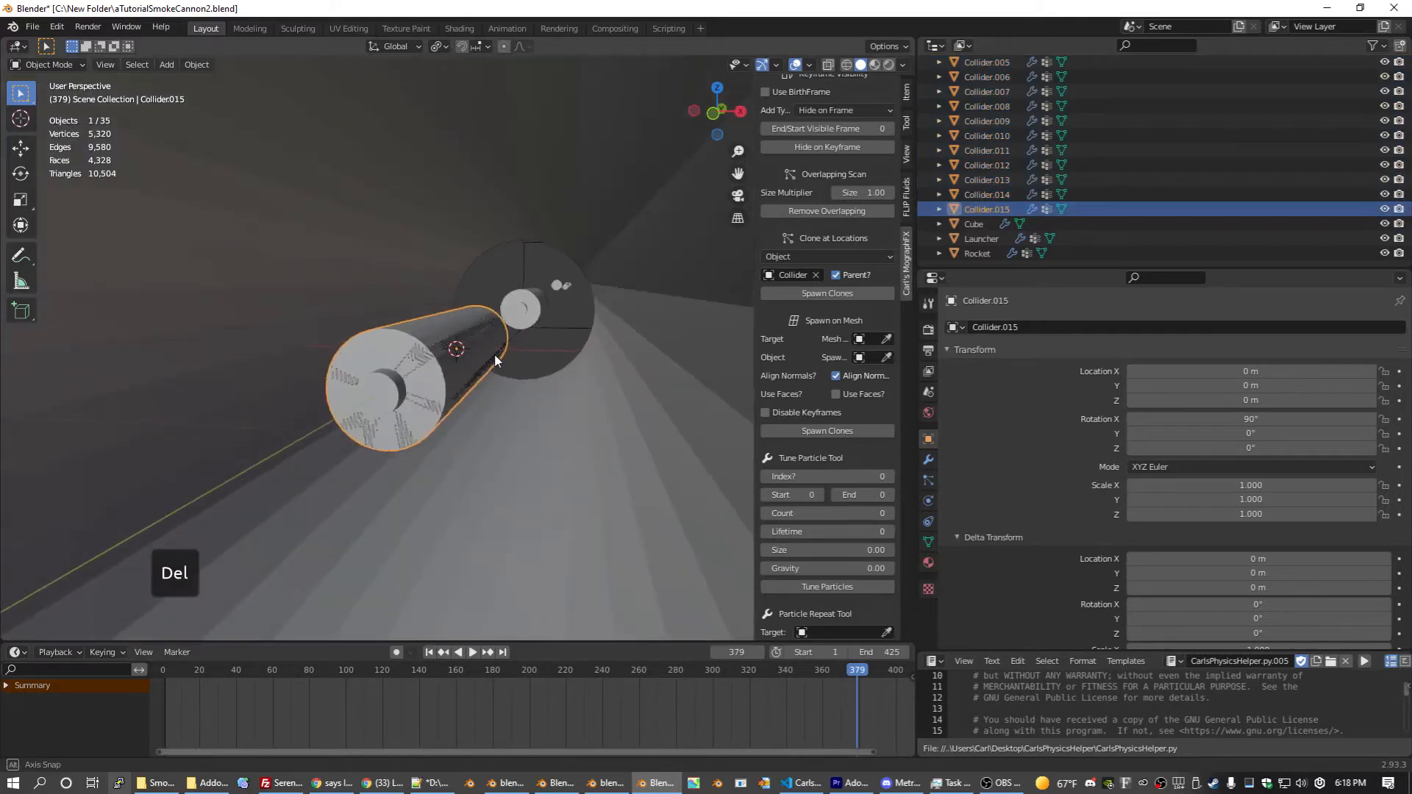
{"action": "middle_click_drag", "start_coordinate": [494, 355], "coordinate": [465, 417]}
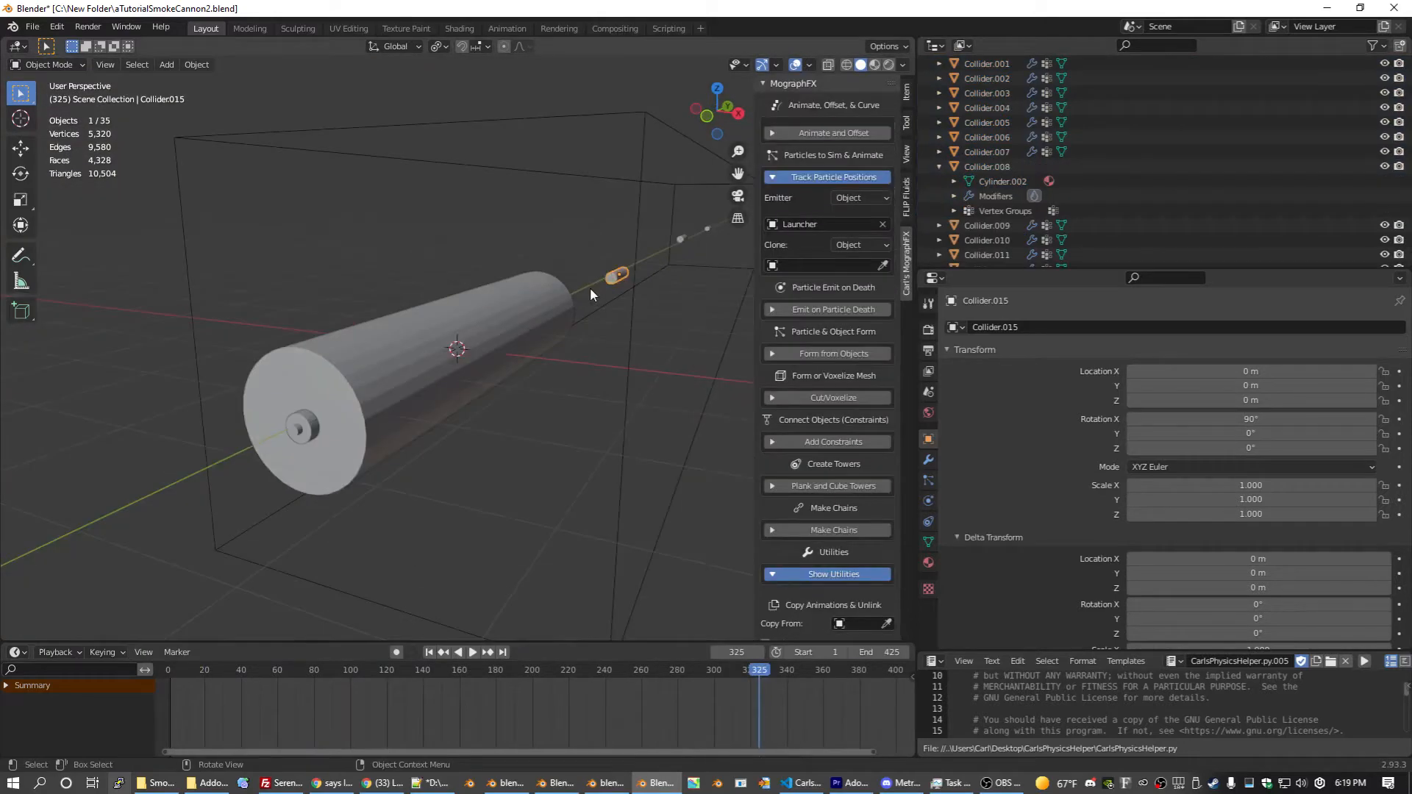
{"action": "key", "text": "KP_Decimal"}
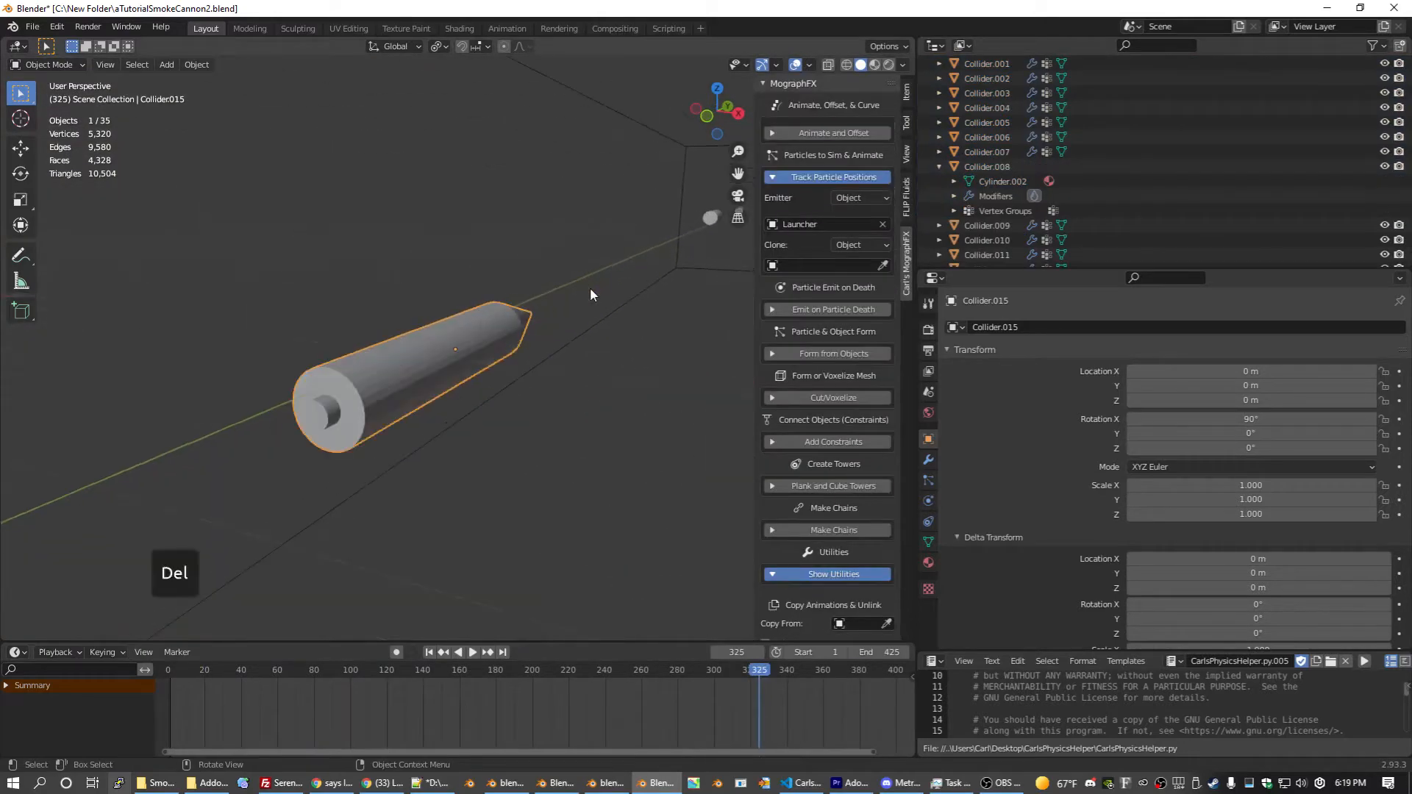
{"action": "middle_click_drag", "start_coordinate": [590, 289], "coordinate": [439, 360]}
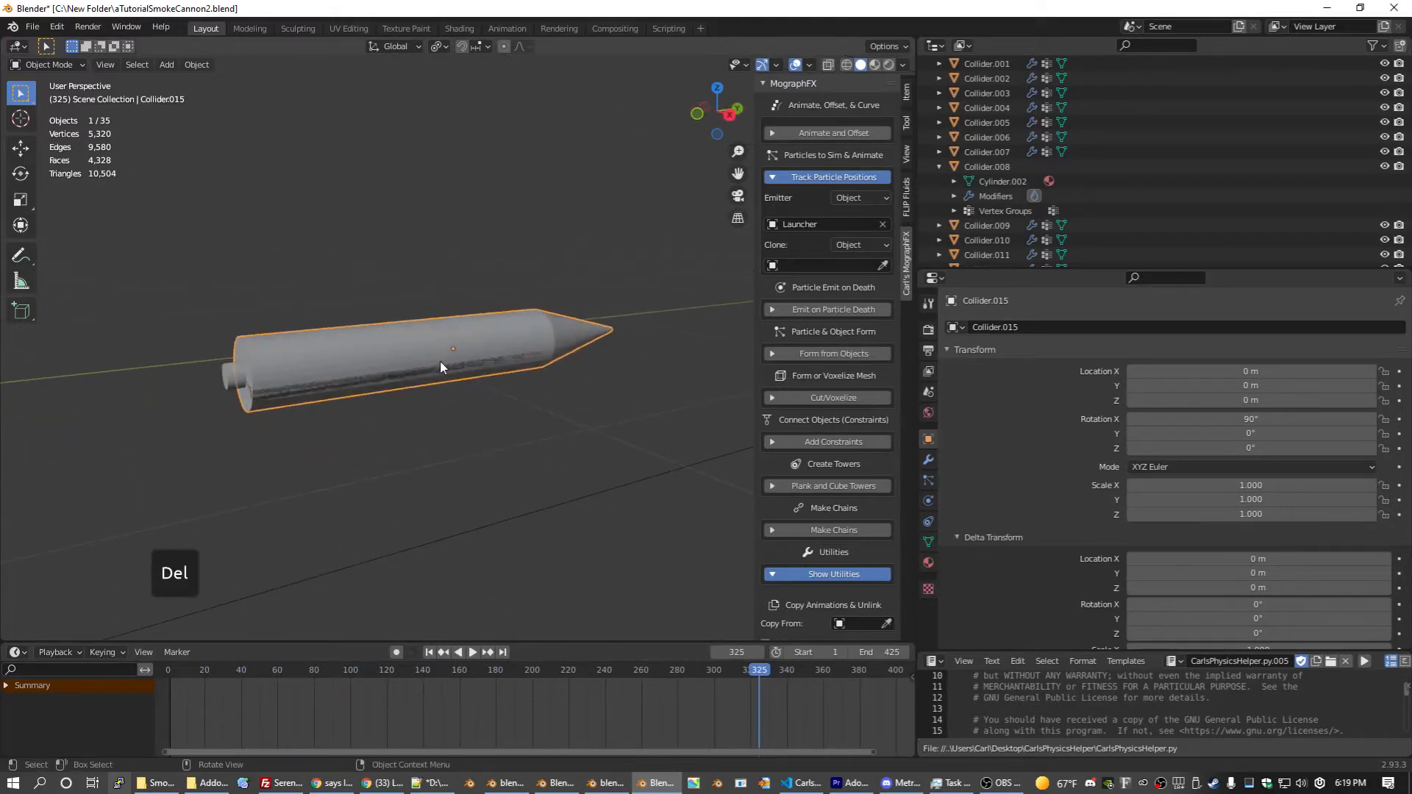
Step: Free the smoke domain's baked fluid data and set its gas vorticity to 0.15
{"action": "scroll", "coordinate": [440, 361], "scroll_direction": "down", "scroll_amount": 5}
{"action": "left_click", "coordinate": [467, 309]}
{"action": "left_click", "coordinate": [929, 501]}
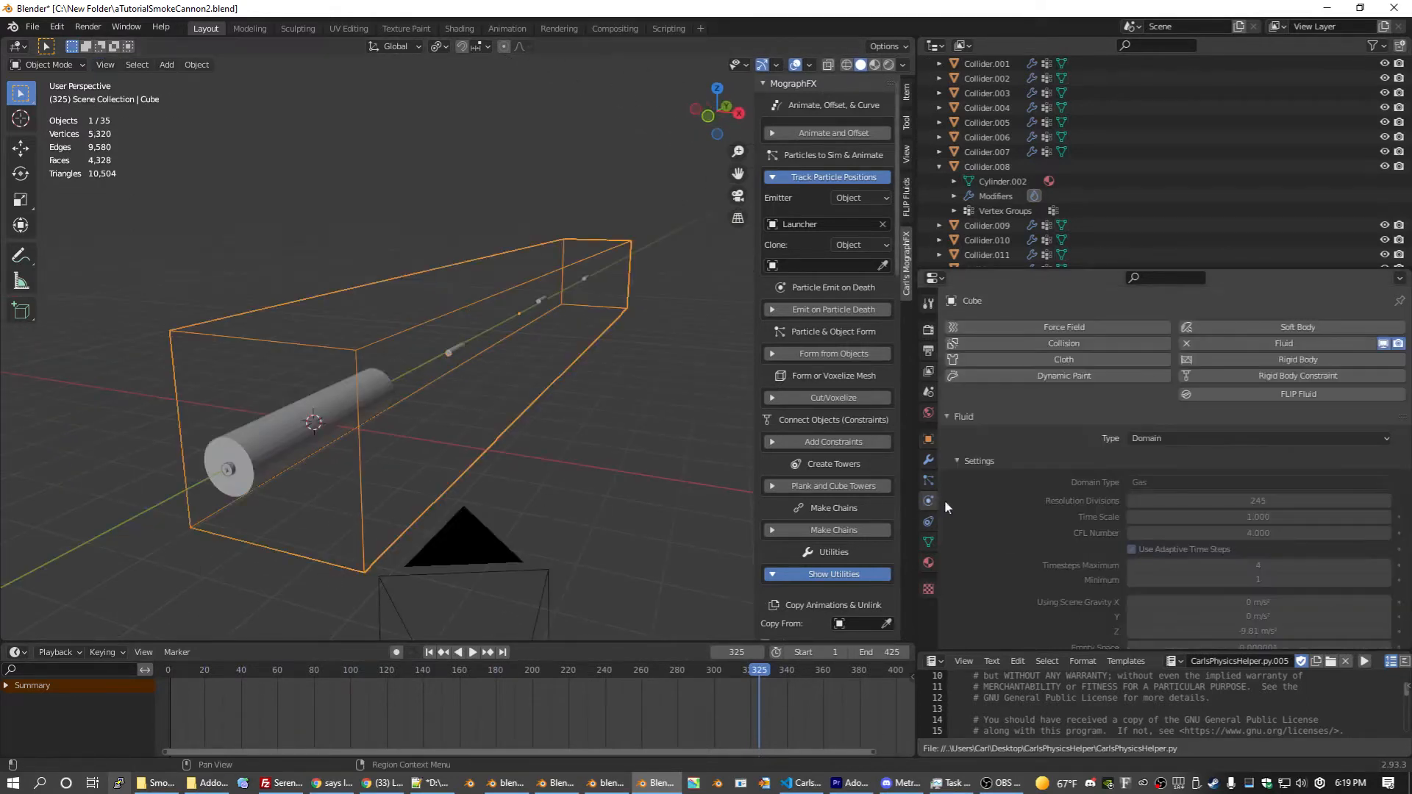
{"action": "scroll", "coordinate": [1140, 495], "scroll_direction": "down", "scroll_amount": 7}
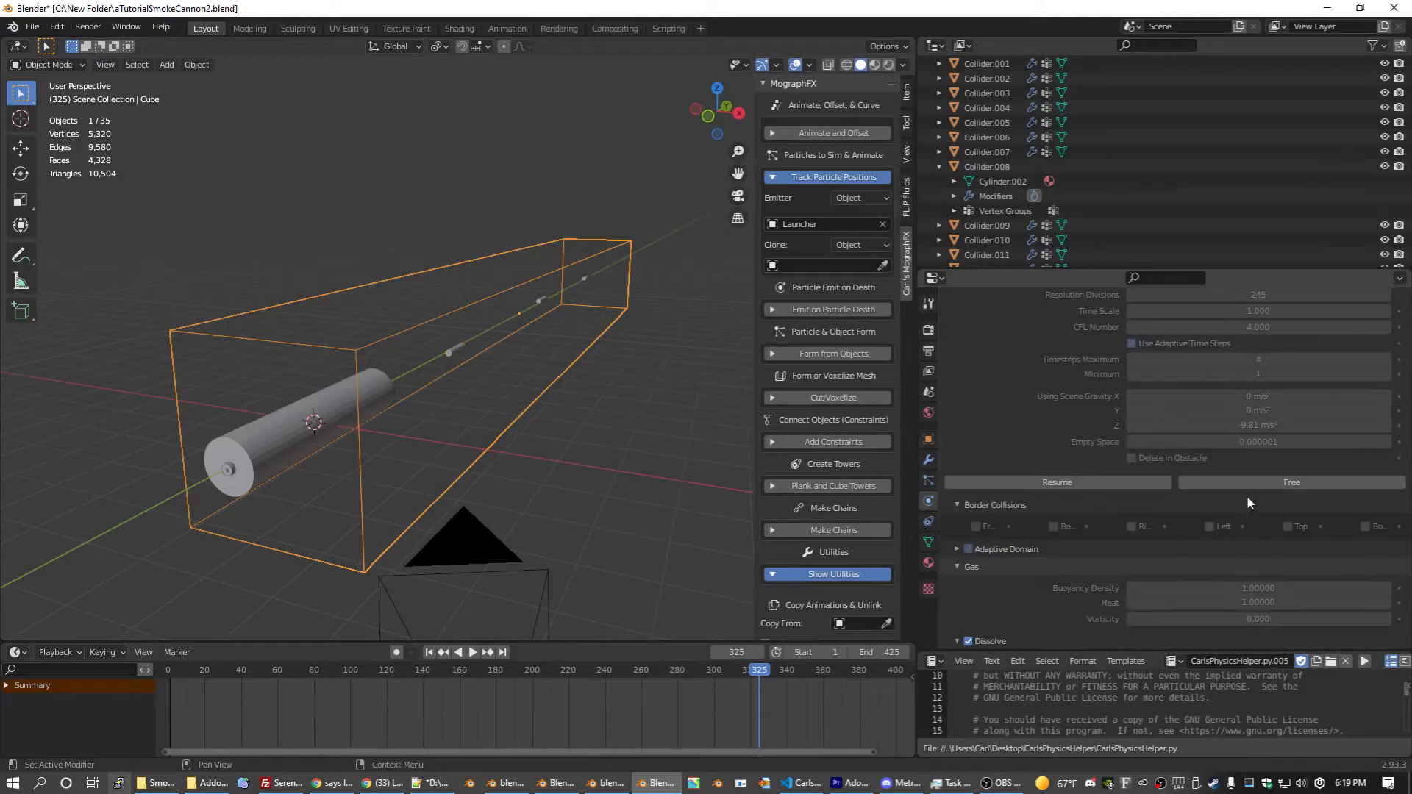
{"action": "scroll", "coordinate": [1052, 431], "scroll_direction": "down", "scroll_amount": 1}
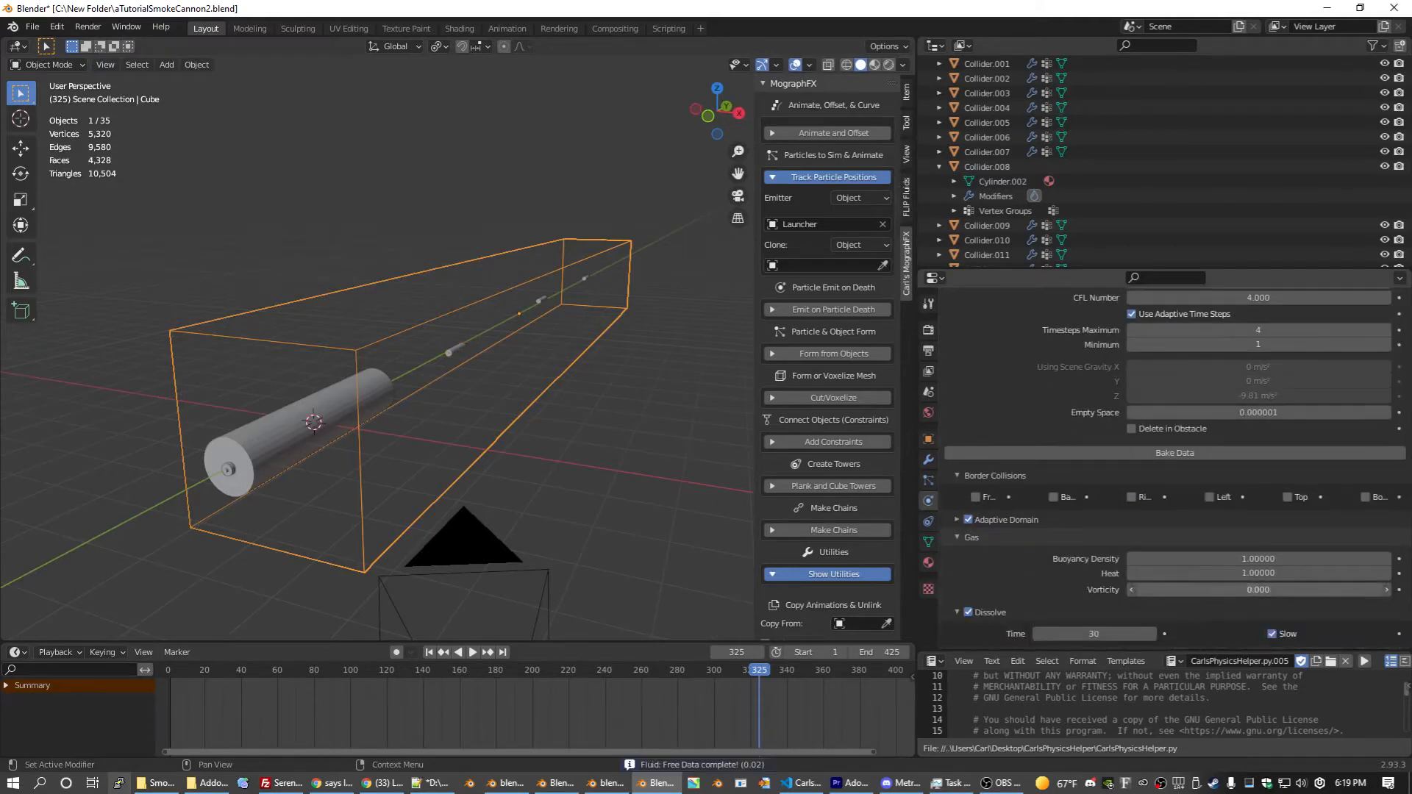
{"action": "left_click", "coordinate": [1225, 590]}
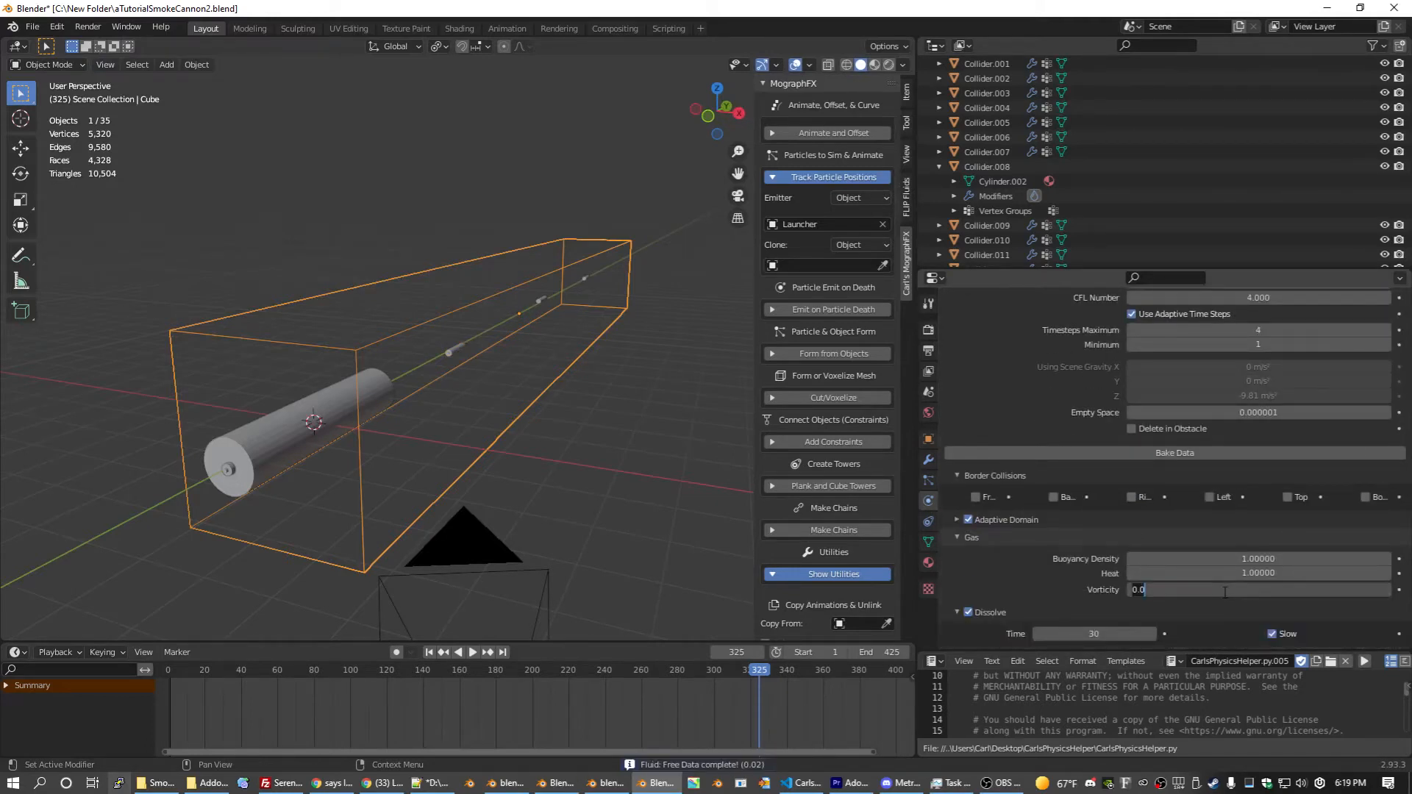
{"action": "type", "text": "0.15"}
{"action": "key", "text": "Return"}
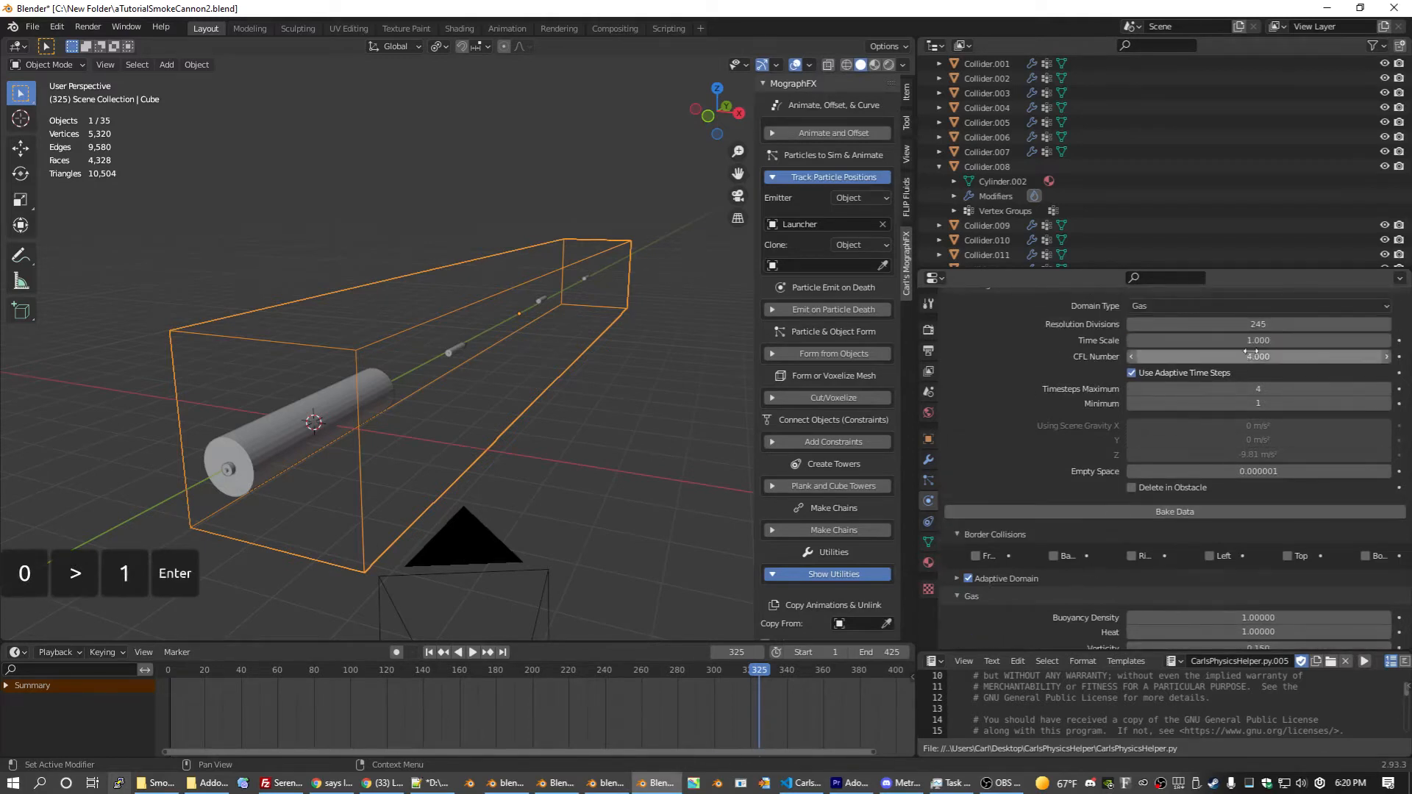
Step: Set the smoke domain's resolution divisions to 425 and its dissolve time to 25
{"action": "left_click", "coordinate": [1283, 327]}
{"action": "type", "text": "425"}
{"action": "key", "text": "Return"}
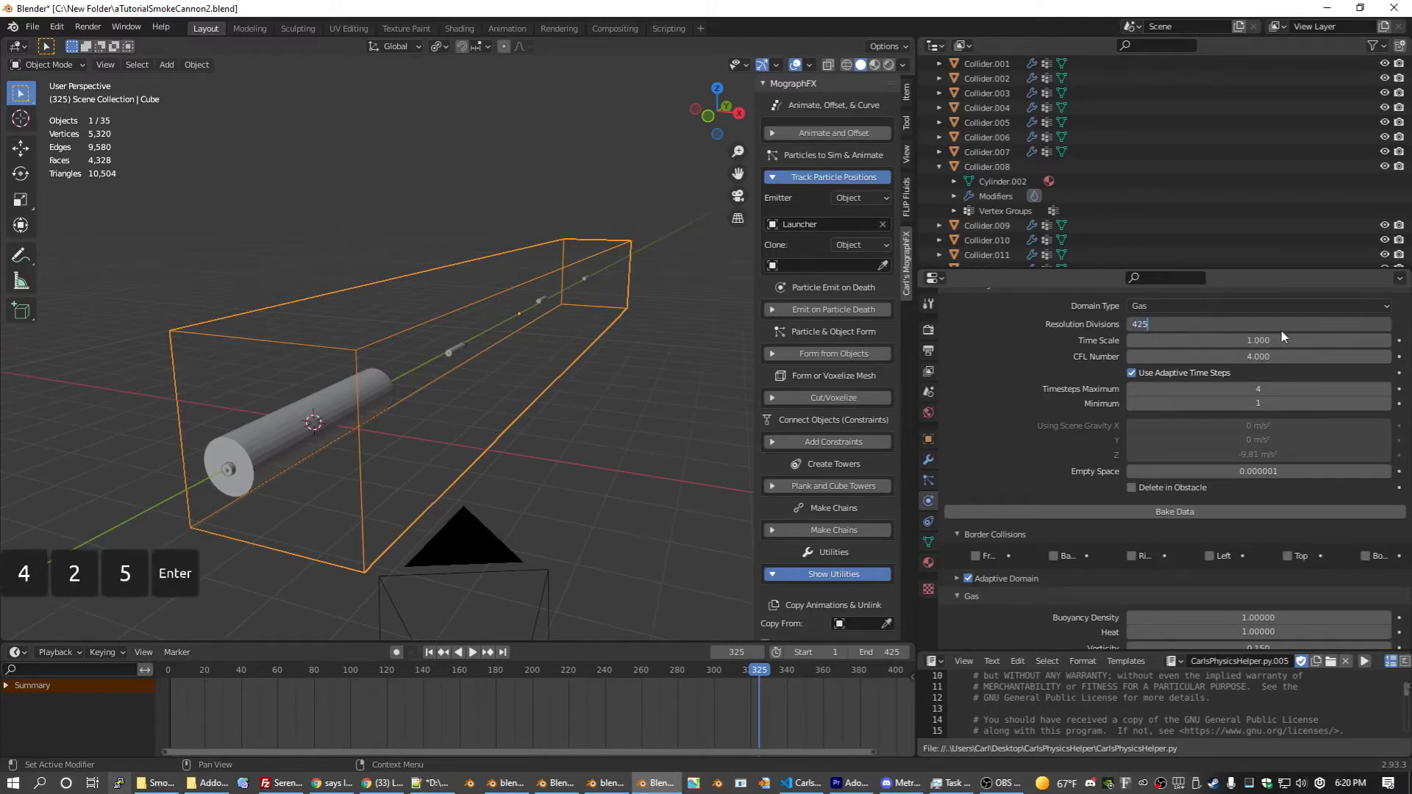
{"action": "scroll", "coordinate": [1069, 379], "scroll_direction": "down", "scroll_amount": 1}
{"action": "scroll", "coordinate": [1070, 378], "scroll_direction": "down", "scroll_amount": 8}
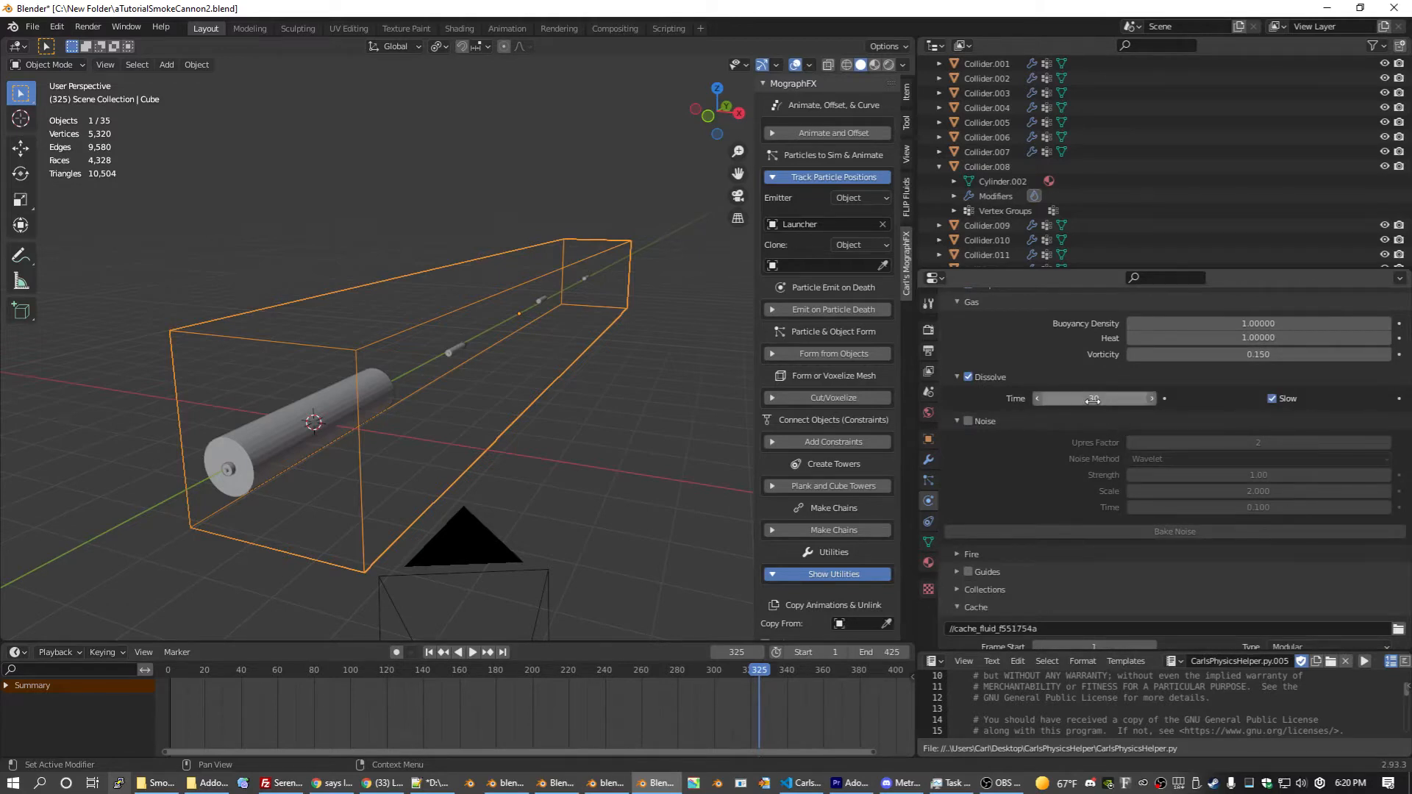
{"action": "left_click", "coordinate": [1093, 400]}
{"action": "type", "text": "25"}
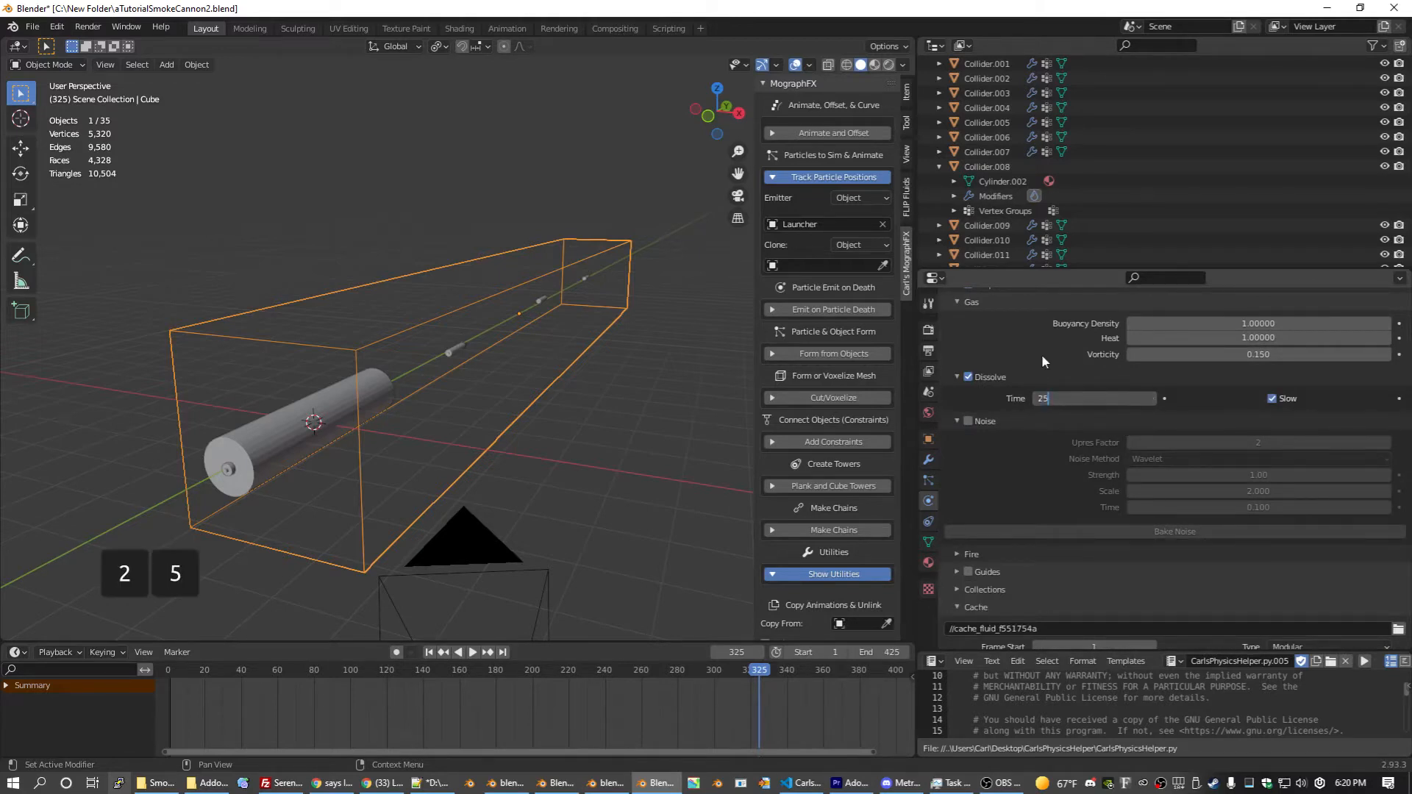
{"action": "left_click", "coordinate": [1042, 356]}
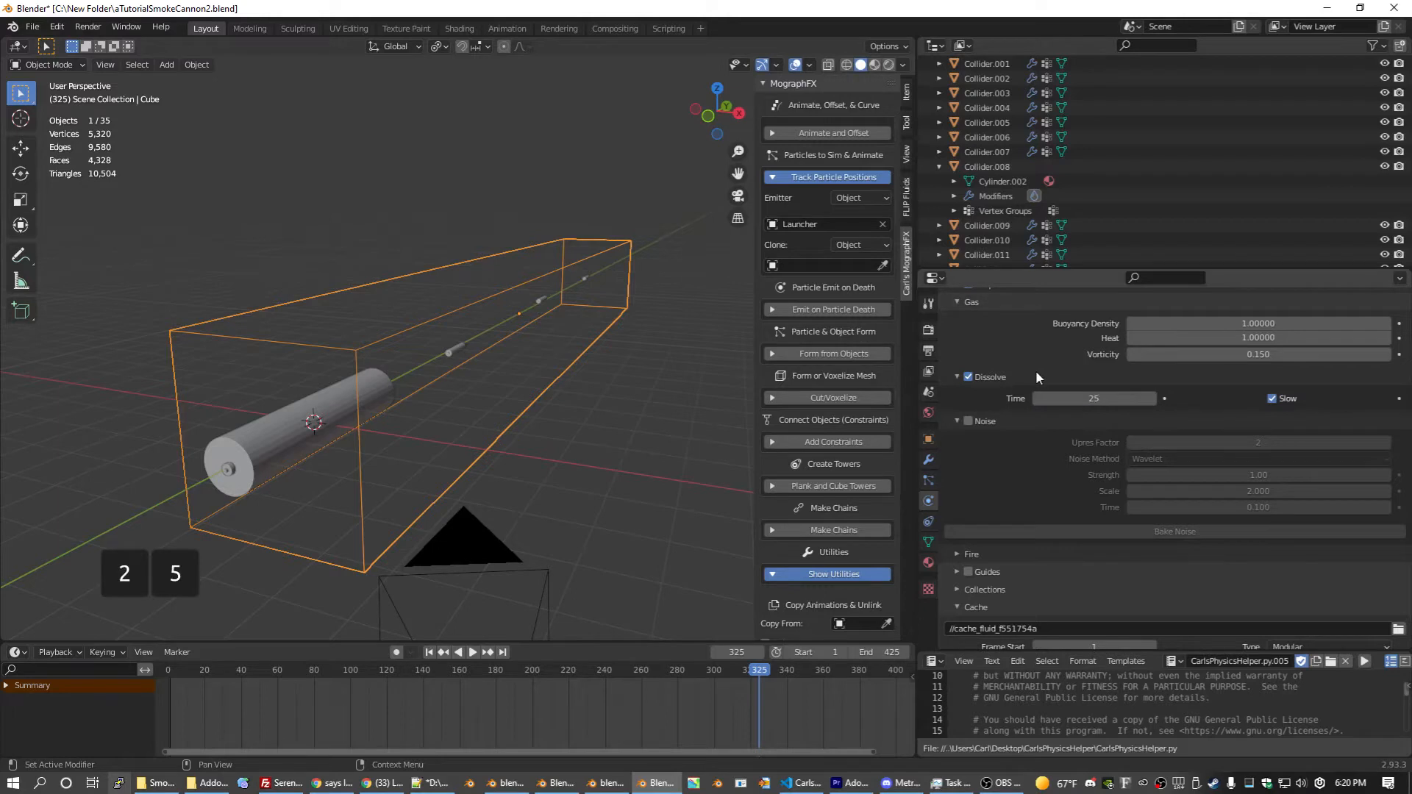
{"action": "scroll", "coordinate": [1036, 377], "scroll_direction": "up", "scroll_amount": 6}
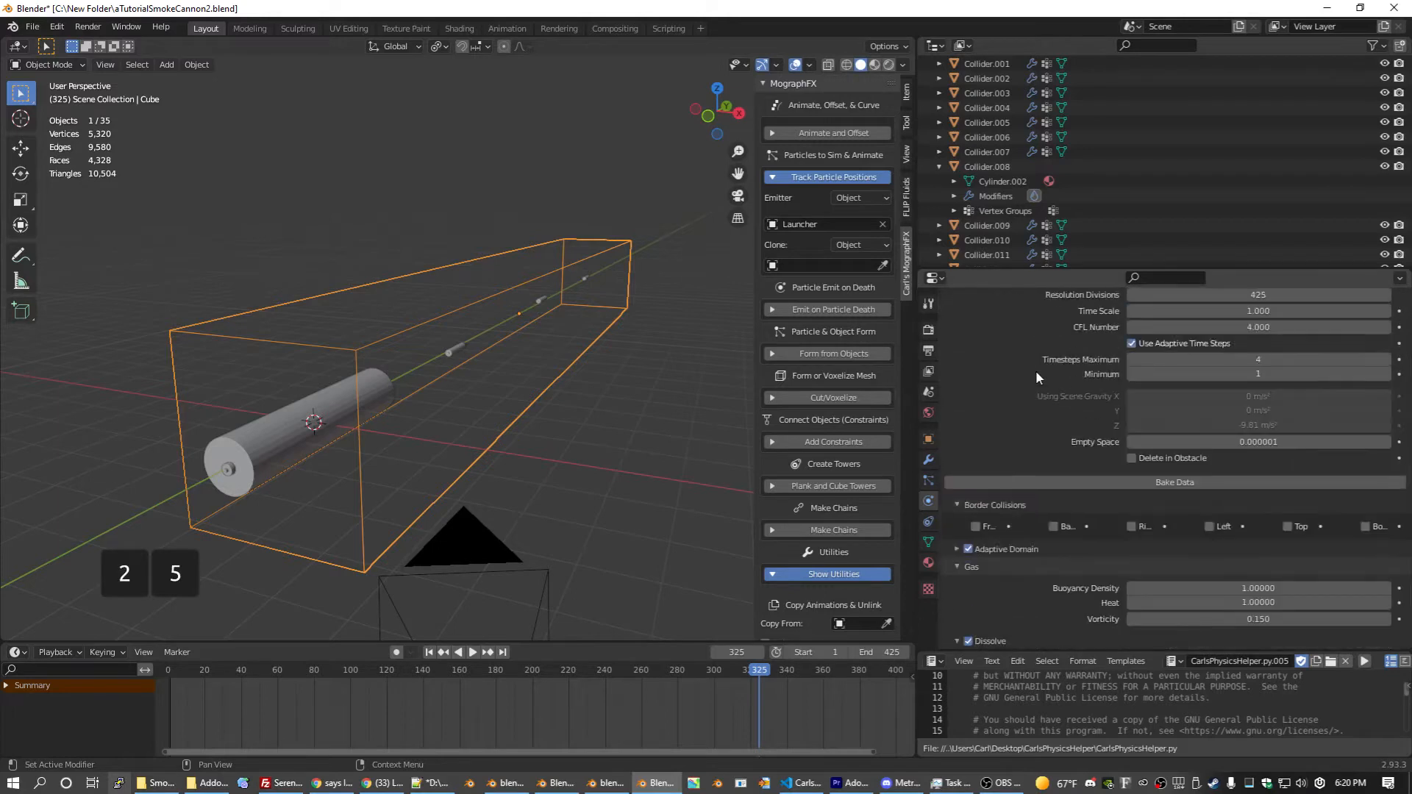
Step: Add a Turbulence force field at the origin and set its noise amount to 25
{"action": "scroll", "coordinate": [641, 315], "scroll_direction": "down", "scroll_amount": 4}
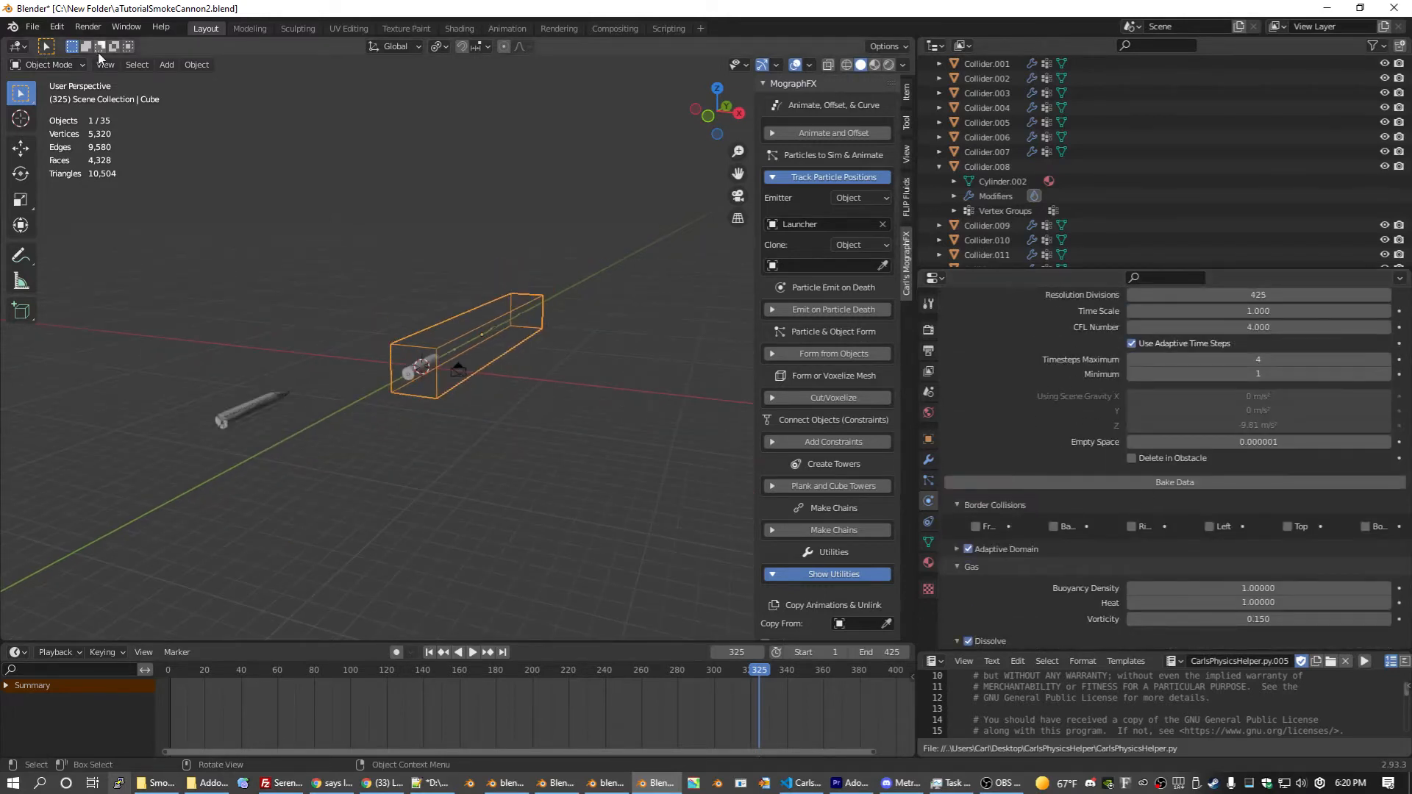
{"action": "left_click", "coordinate": [167, 65]}
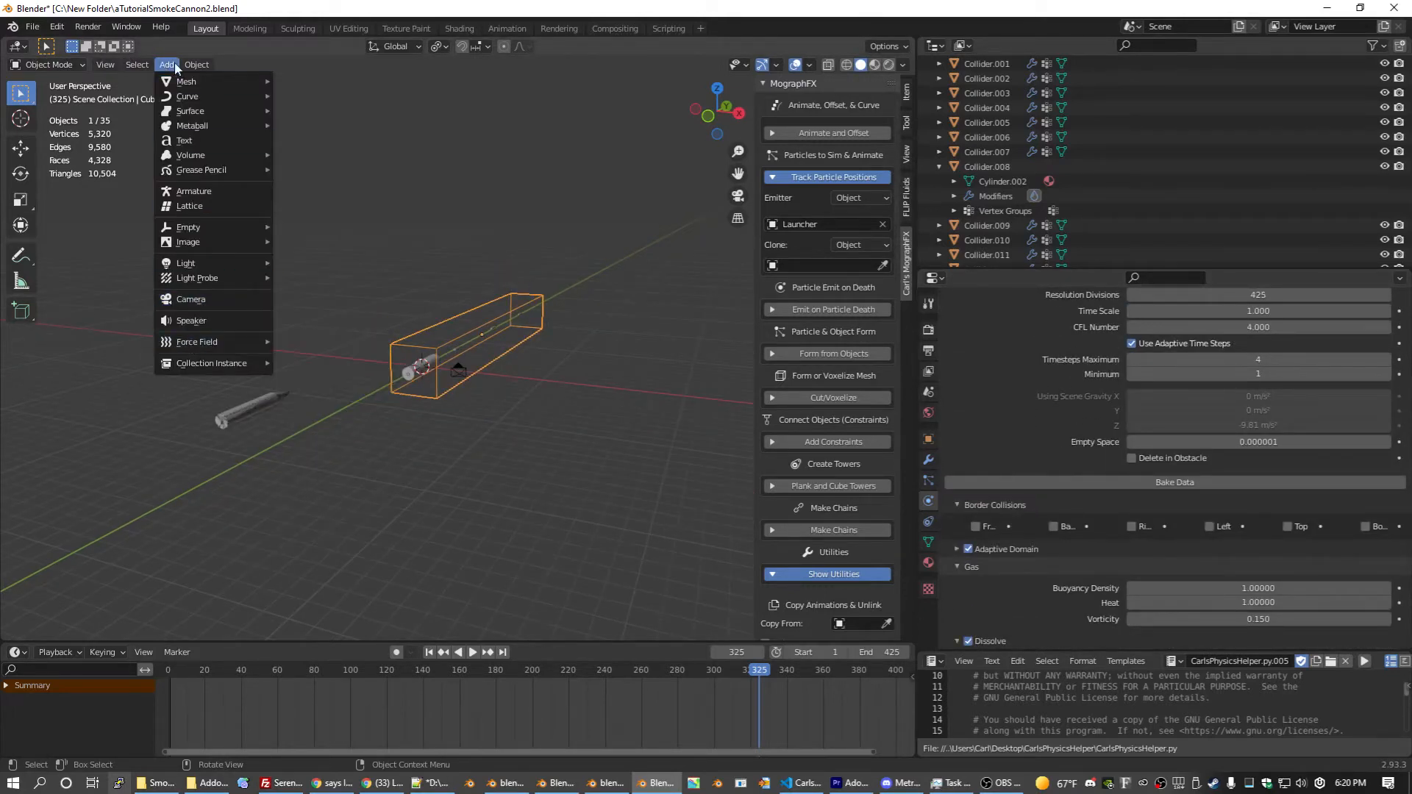
{"action": "mouse_move", "coordinate": [194, 342]}
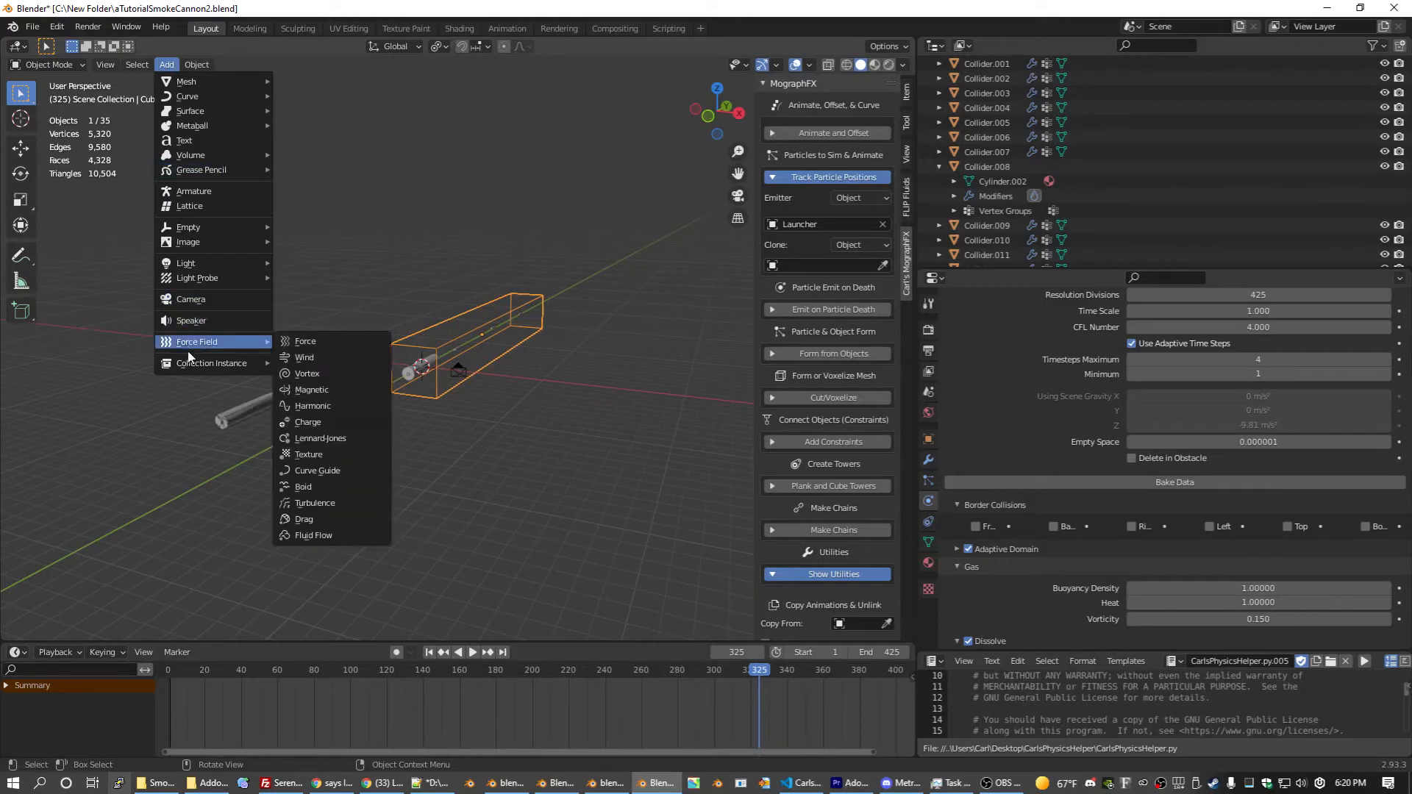
{"action": "left_click", "coordinate": [317, 503]}
{"action": "middle_click_drag", "start_coordinate": [734, 425], "coordinate": [529, 364]}
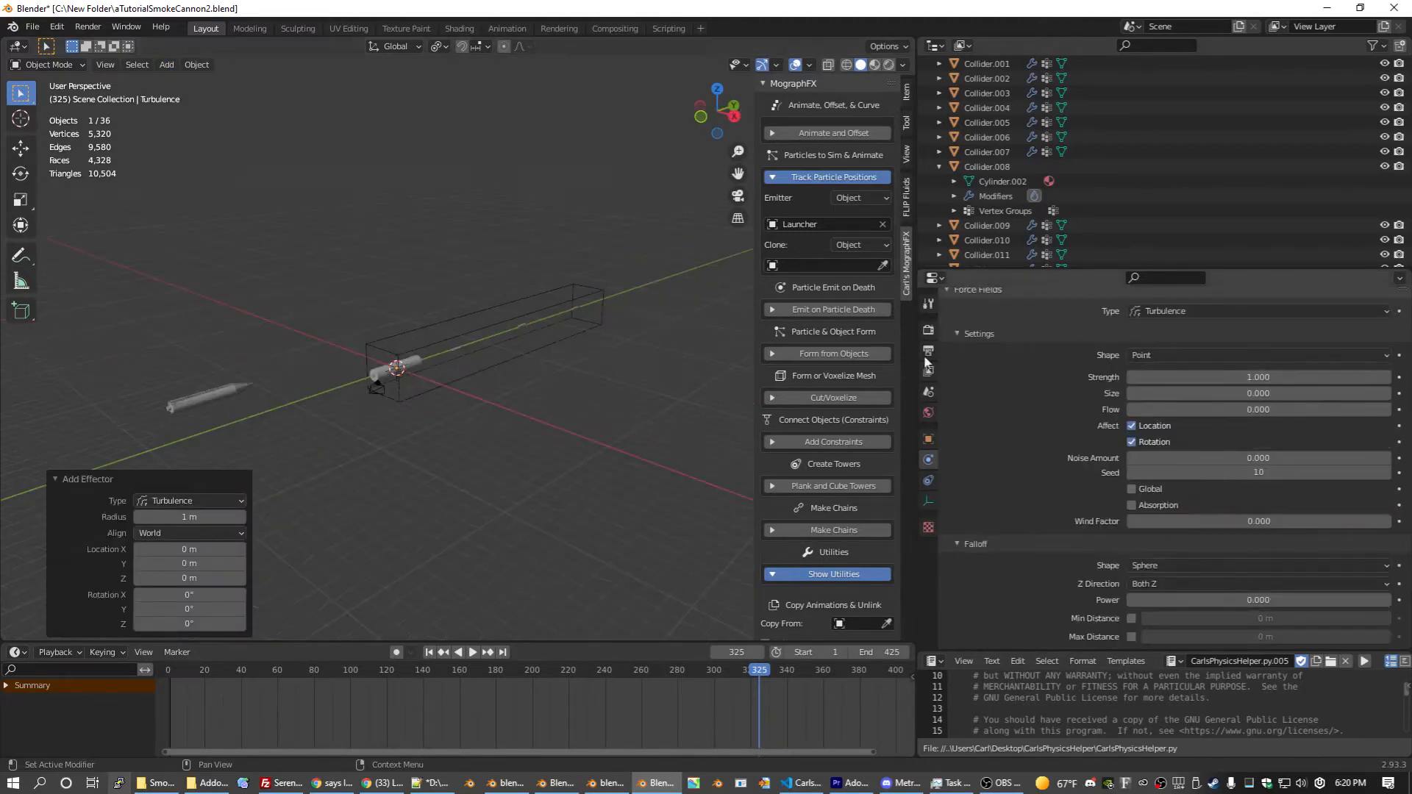
{"action": "left_click", "coordinate": [1238, 462]}
{"action": "type", "text": "25"}
{"action": "key", "text": "Return"}
Step: Save the file and bake the smoke domain's fluid data
{"action": "left_click", "coordinate": [528, 306]}
{"action": "key", "text": "ctrl+s"}
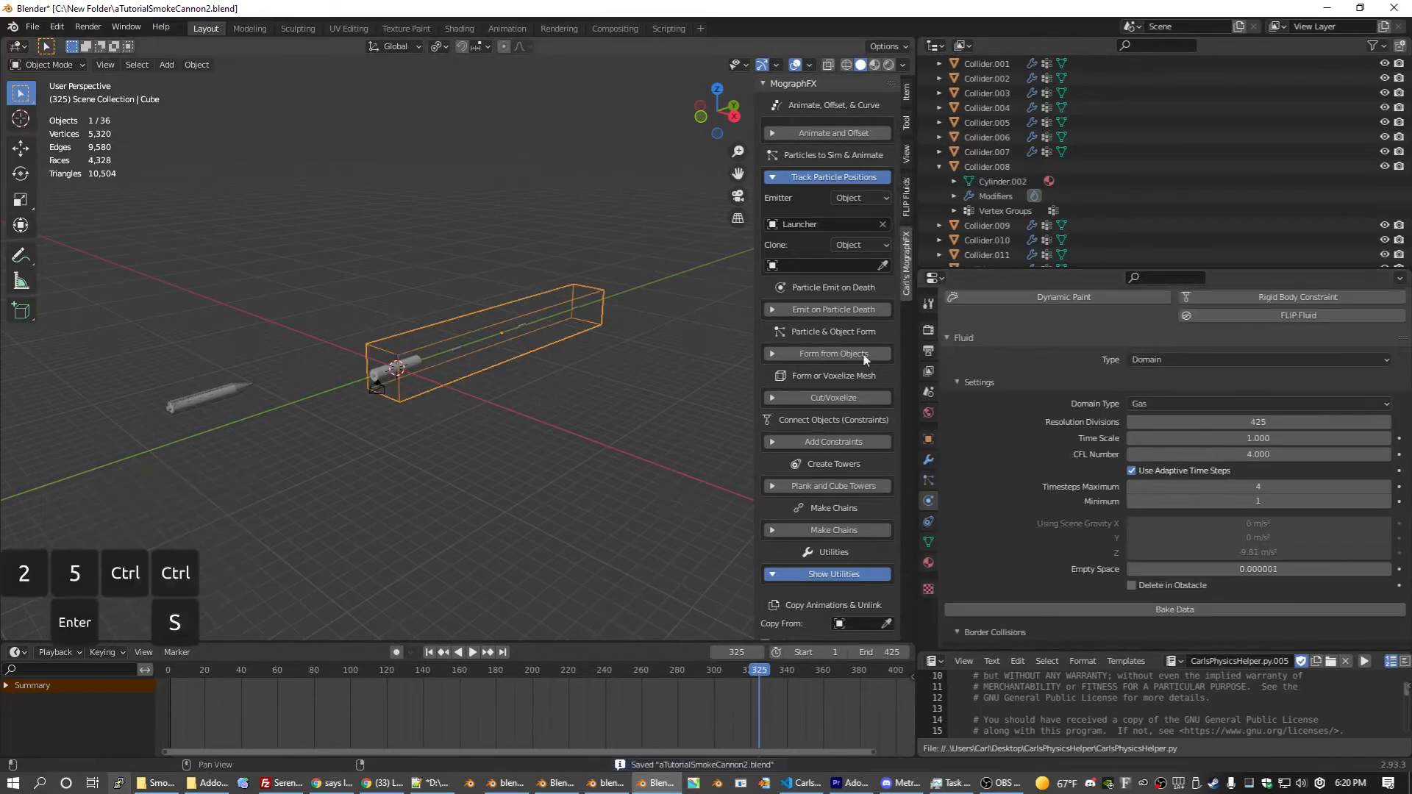
{"action": "key", "text": "s"}
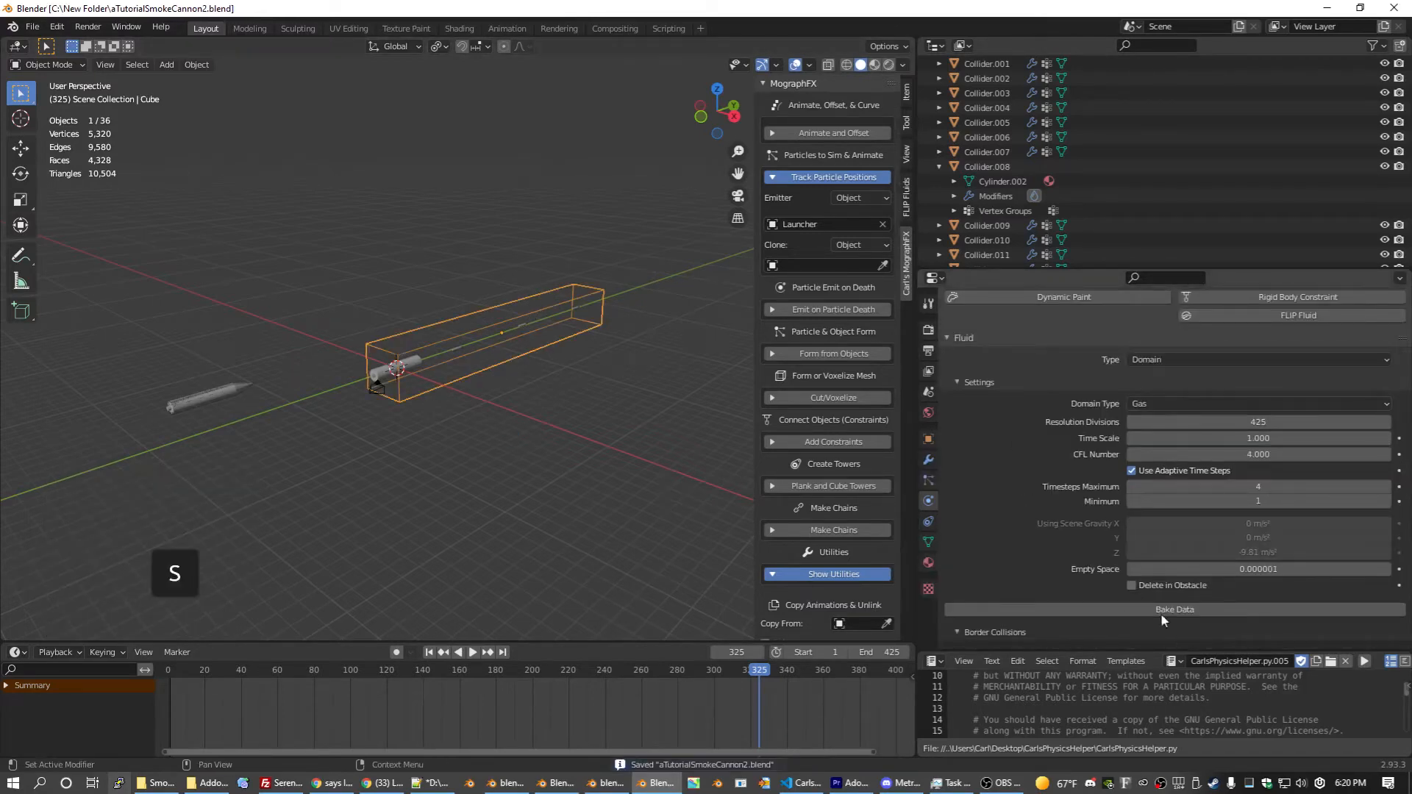
{"action": "left_click", "coordinate": [1161, 611]}
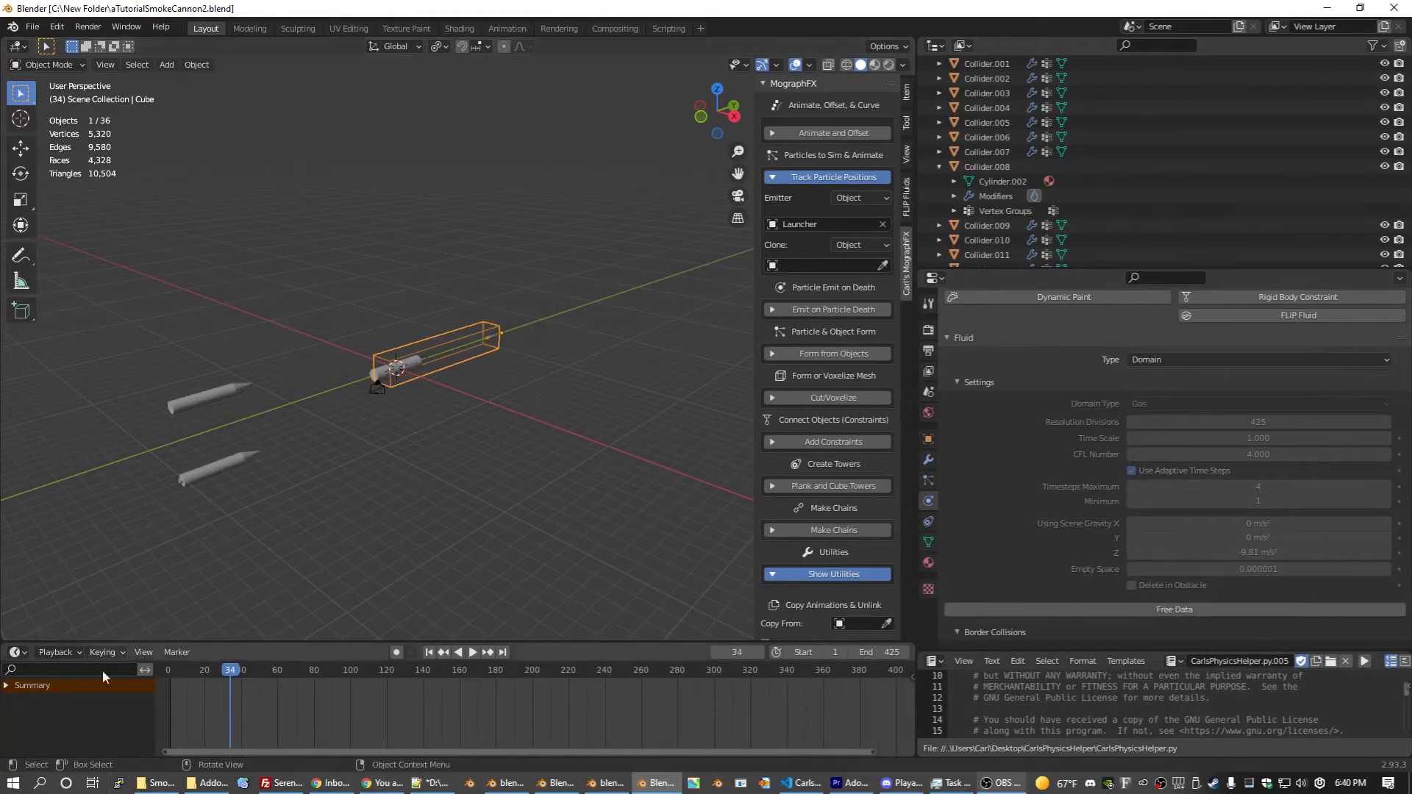
Step: Save the file and switch the viewport to rendered shading at frame 55 to check the baked smoke
{"action": "key", "text": "KP_Decimal"}
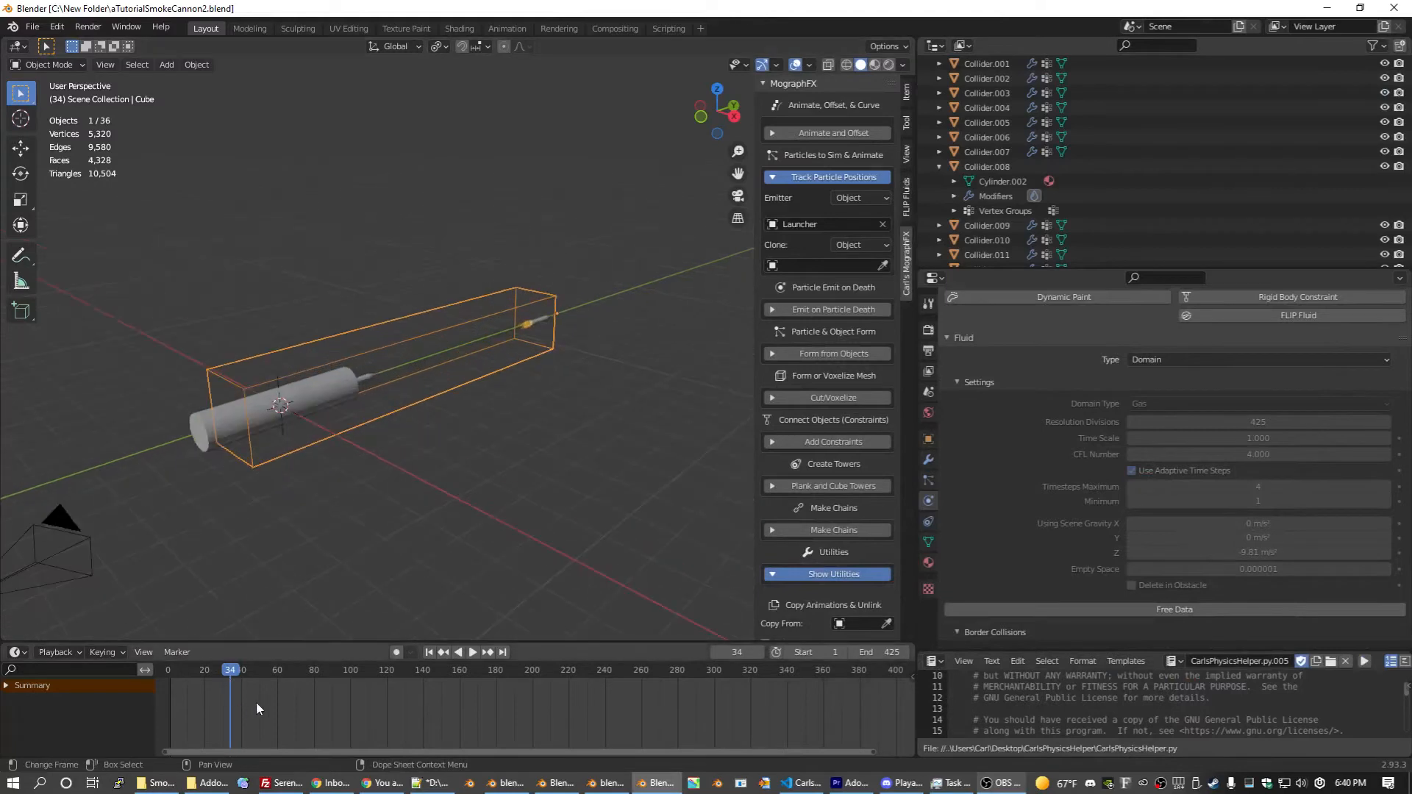
{"action": "scroll", "coordinate": [315, 460], "scroll_direction": "up", "scroll_amount": 3}
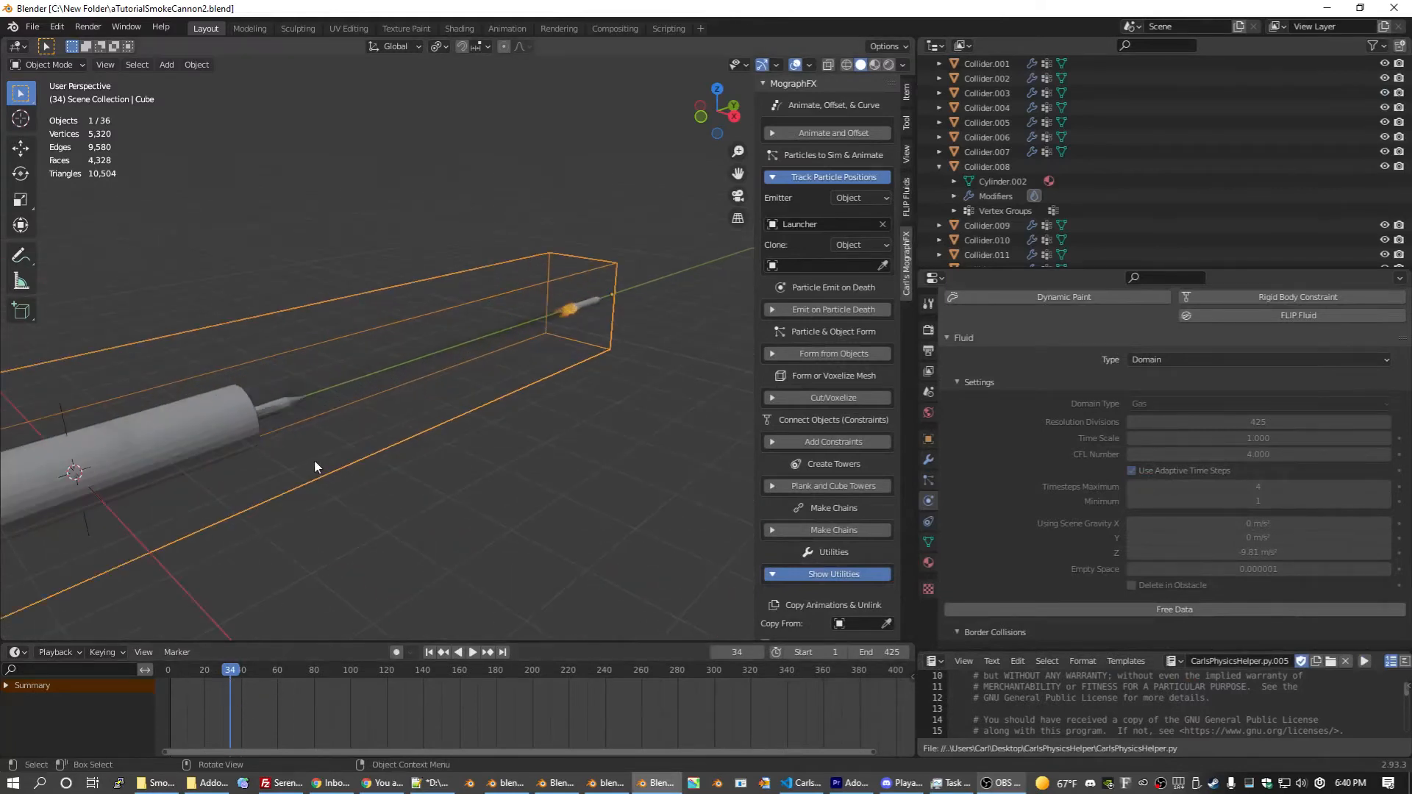
{"action": "left_click", "coordinate": [268, 666]}
{"action": "middle_click_drag", "start_coordinate": [514, 448], "coordinate": [677, 395]}
{"action": "key", "text": "ctrl+s"}
{"action": "left_click", "coordinate": [888, 64]}
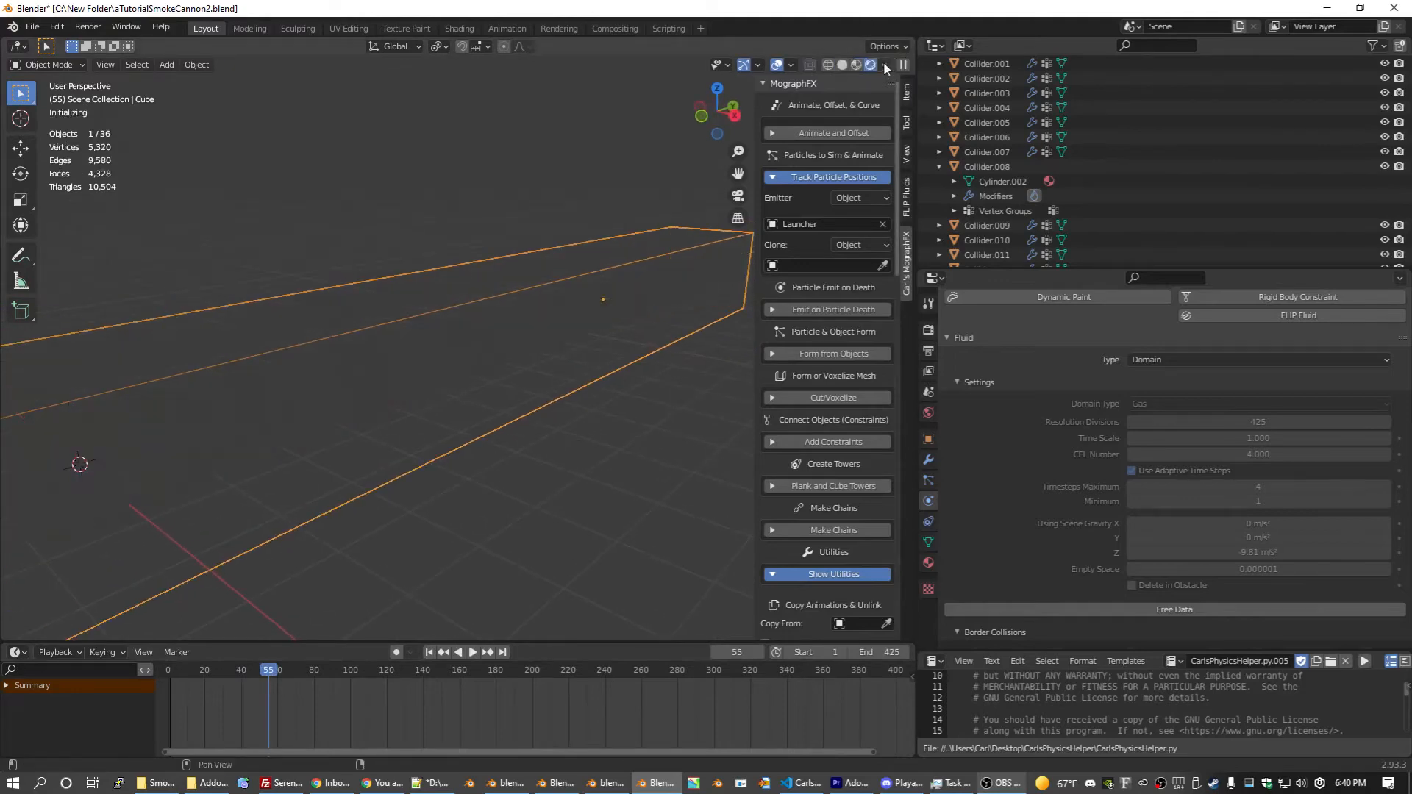
{"action": "scroll", "coordinate": [565, 400], "scroll_direction": "up", "scroll_amount": 2}
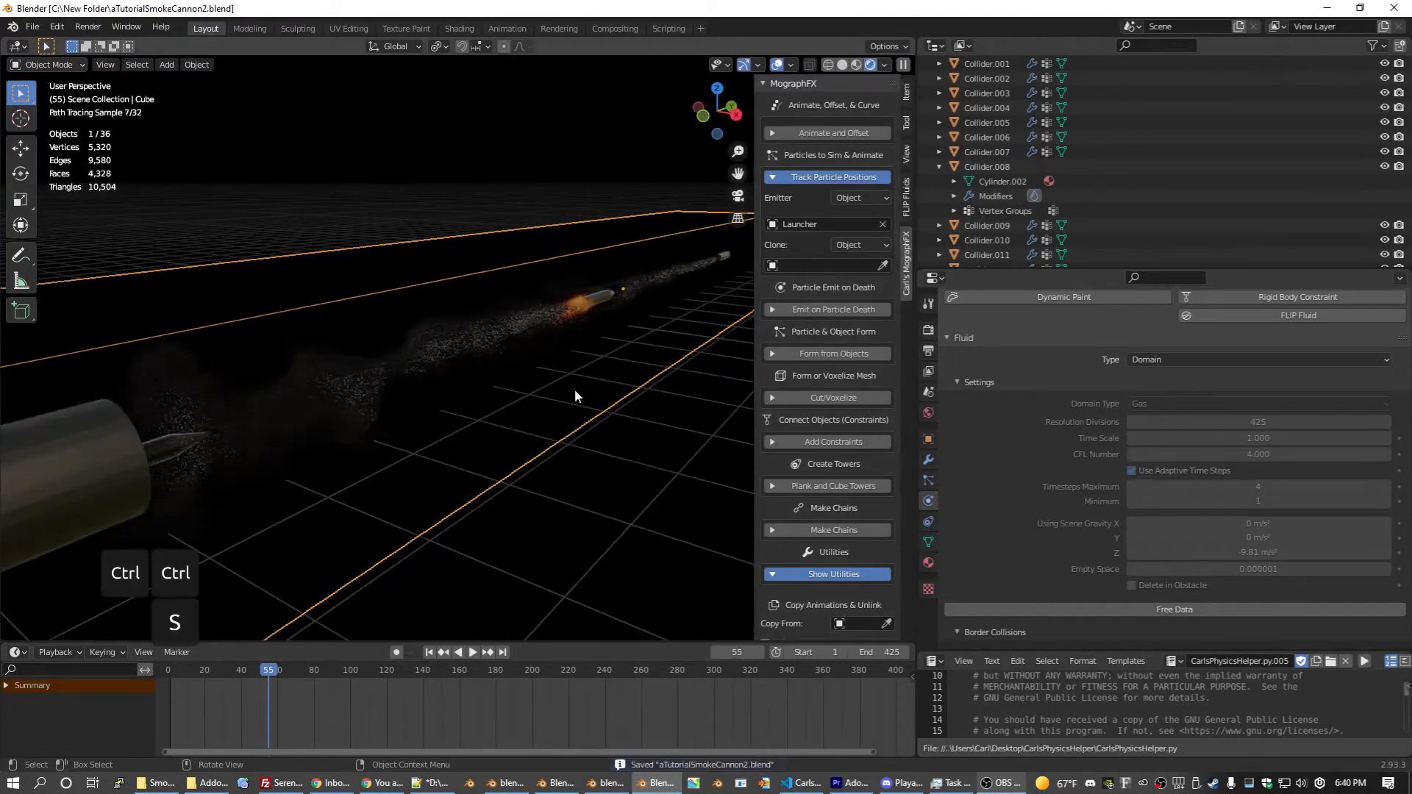
Step: Save the file and render frame 55 from the camera view, closing the render window when done
{"action": "key", "text": "KP_0"}
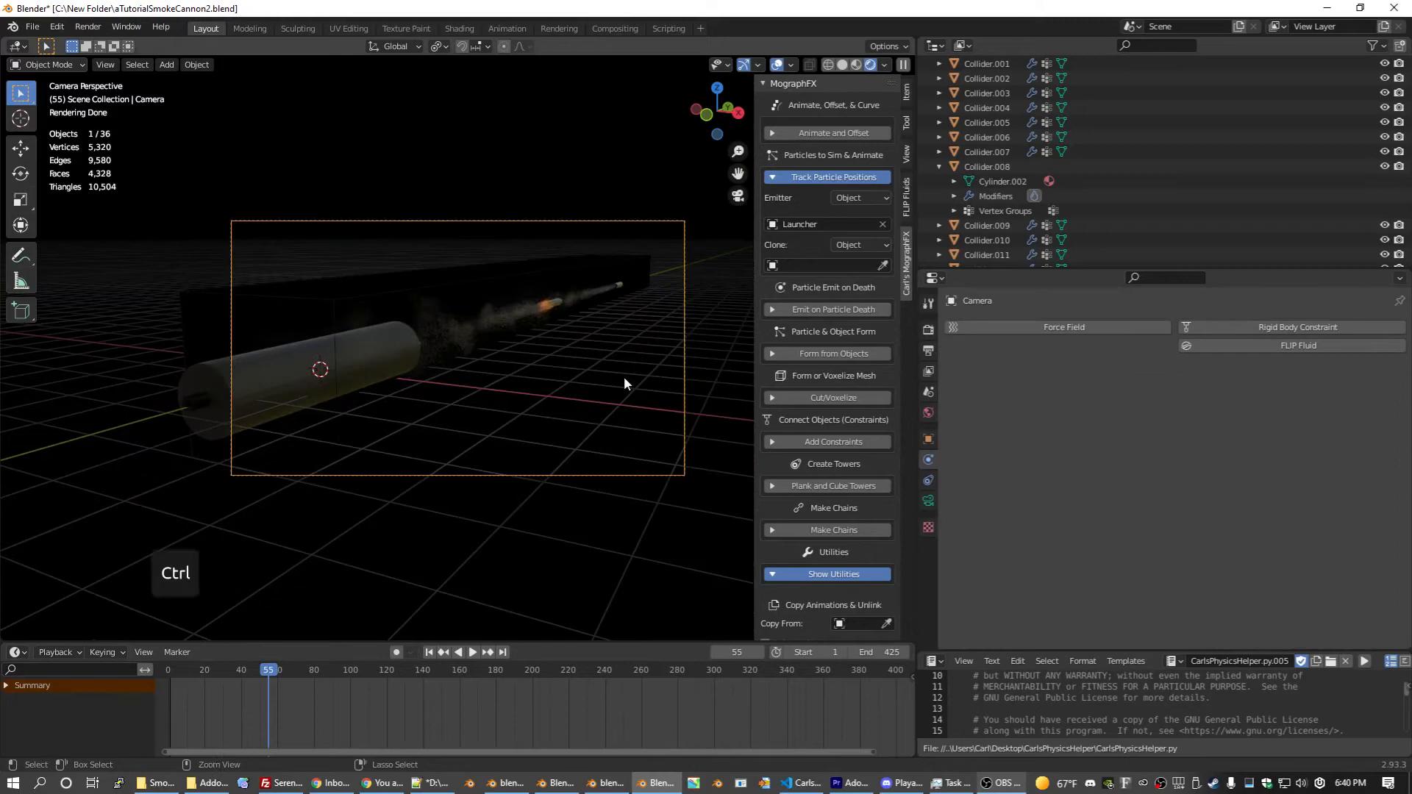
{"action": "key", "text": "ctrl+s"}
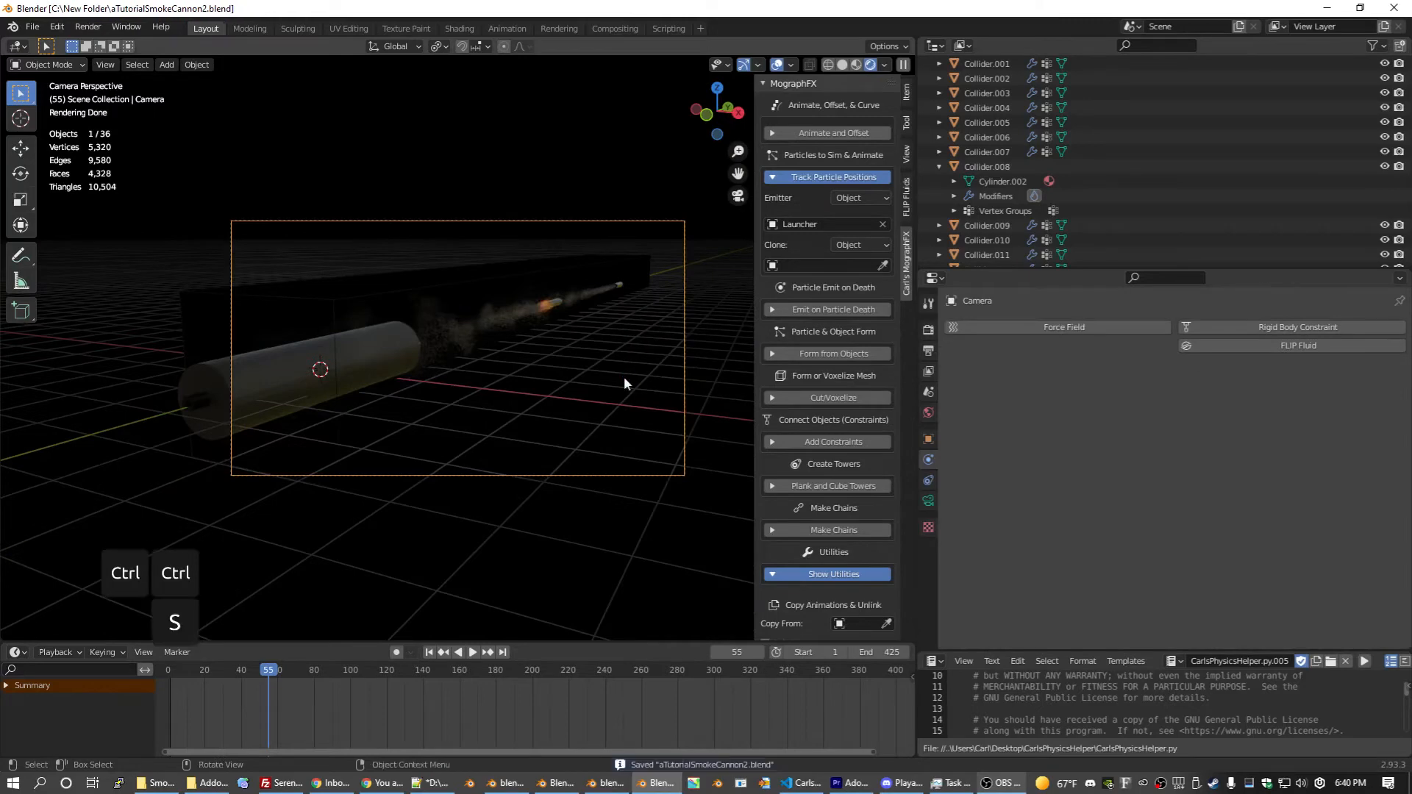
{"action": "key", "text": "ctrl+F12"}
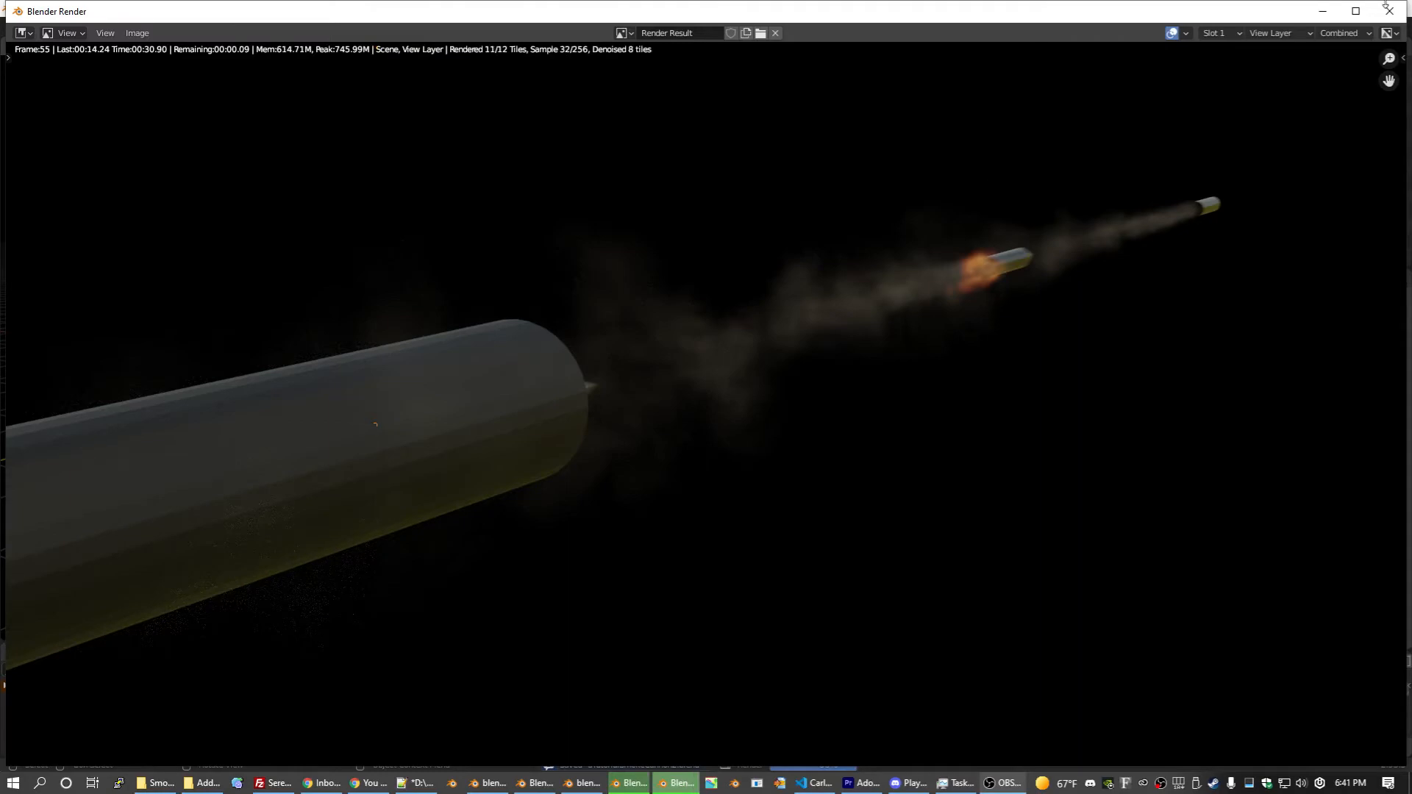
{"action": "left_click", "coordinate": [1399, 20]}
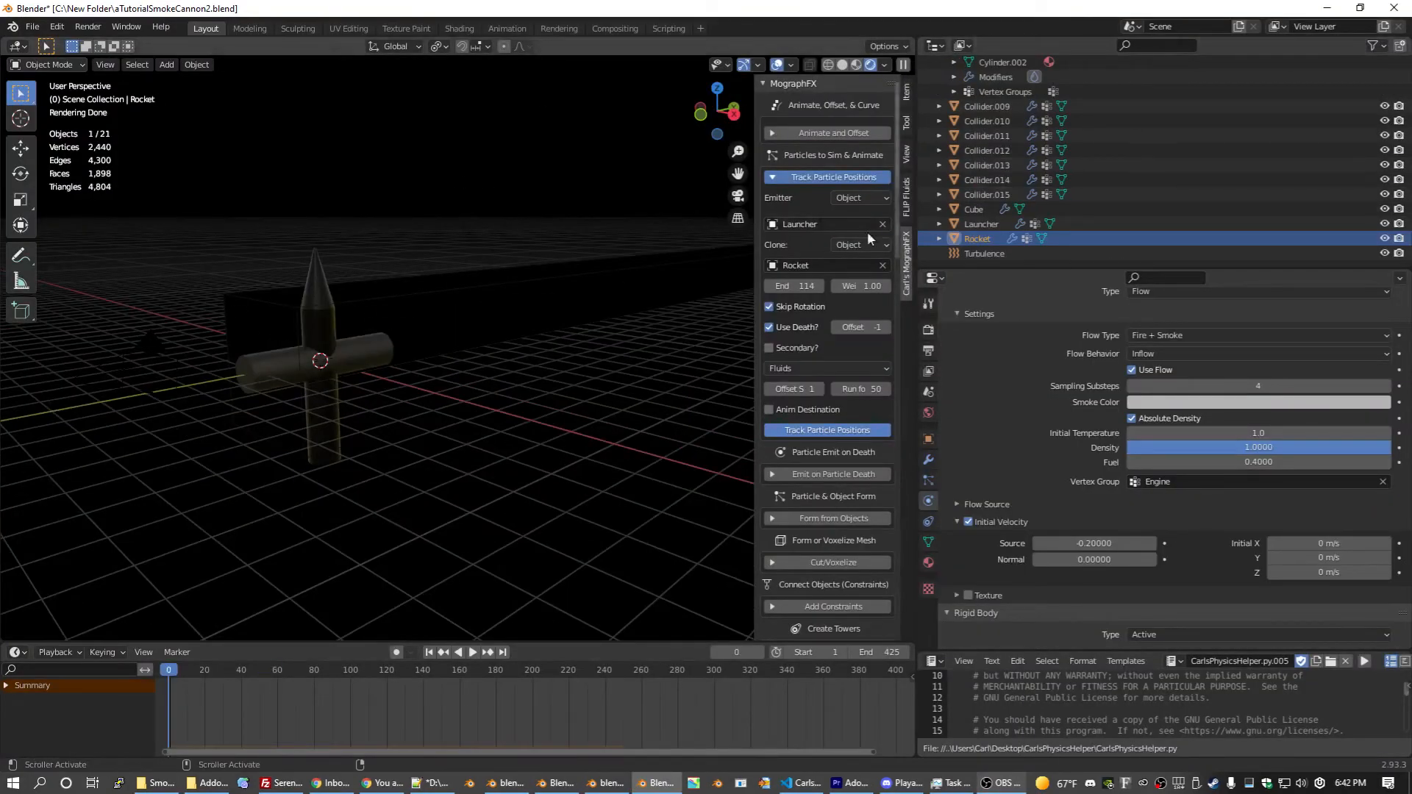
Step: Raise the run-for duration in the rocket's particle position tracking settings to 60 and save the file
{"action": "left_click", "coordinate": [886, 389]}
{"action": "left_click", "coordinate": [885, 390]}
{"action": "left_click", "coordinate": [886, 390]}
{"action": "left_click", "coordinate": [886, 390]}
{"action": "left_click", "coordinate": [886, 390]}
{"action": "left_click", "coordinate": [886, 390]}
{"action": "left_click", "coordinate": [885, 390]}
{"action": "left_click", "coordinate": [885, 390]}
{"action": "left_click", "coordinate": [886, 390]}
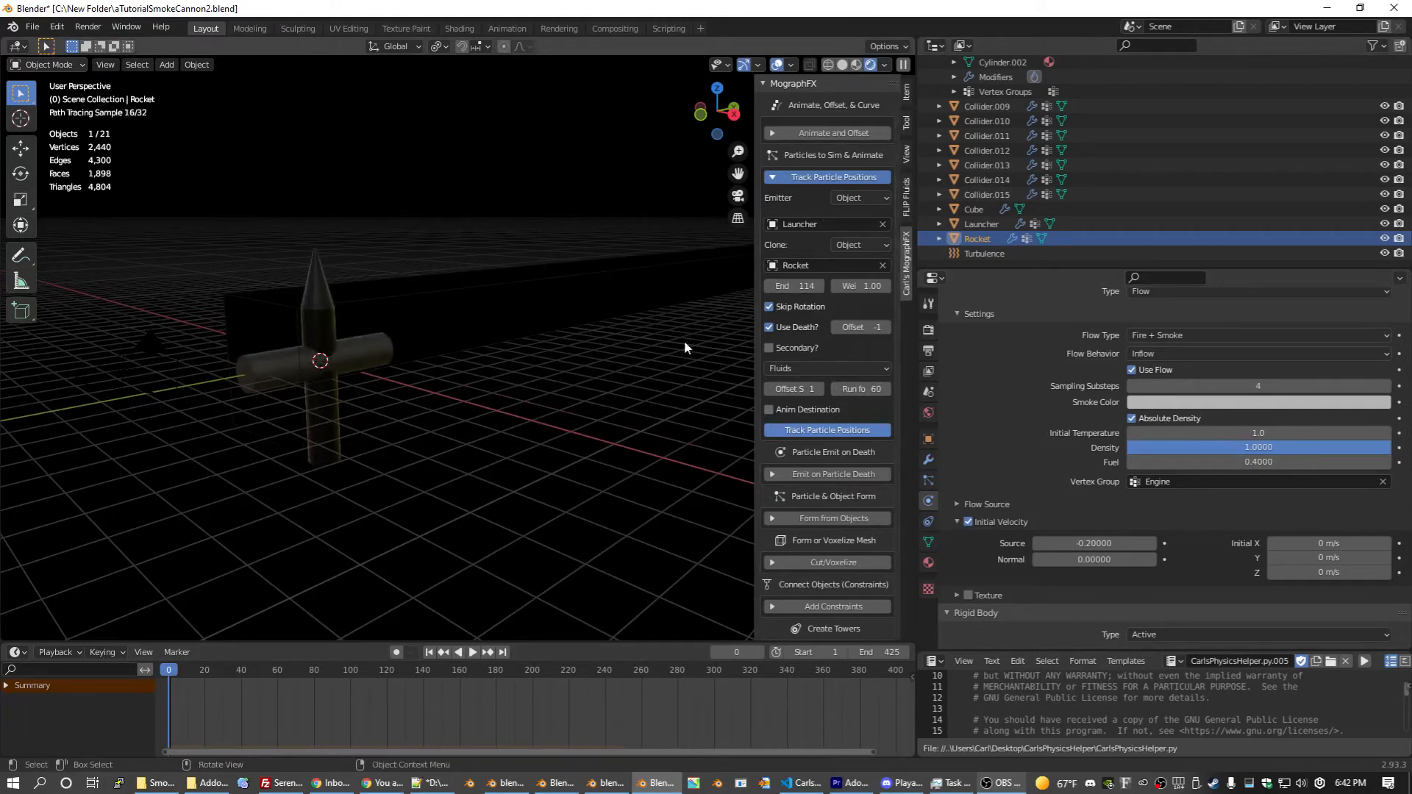
{"action": "key", "text": "ctrl+s"}
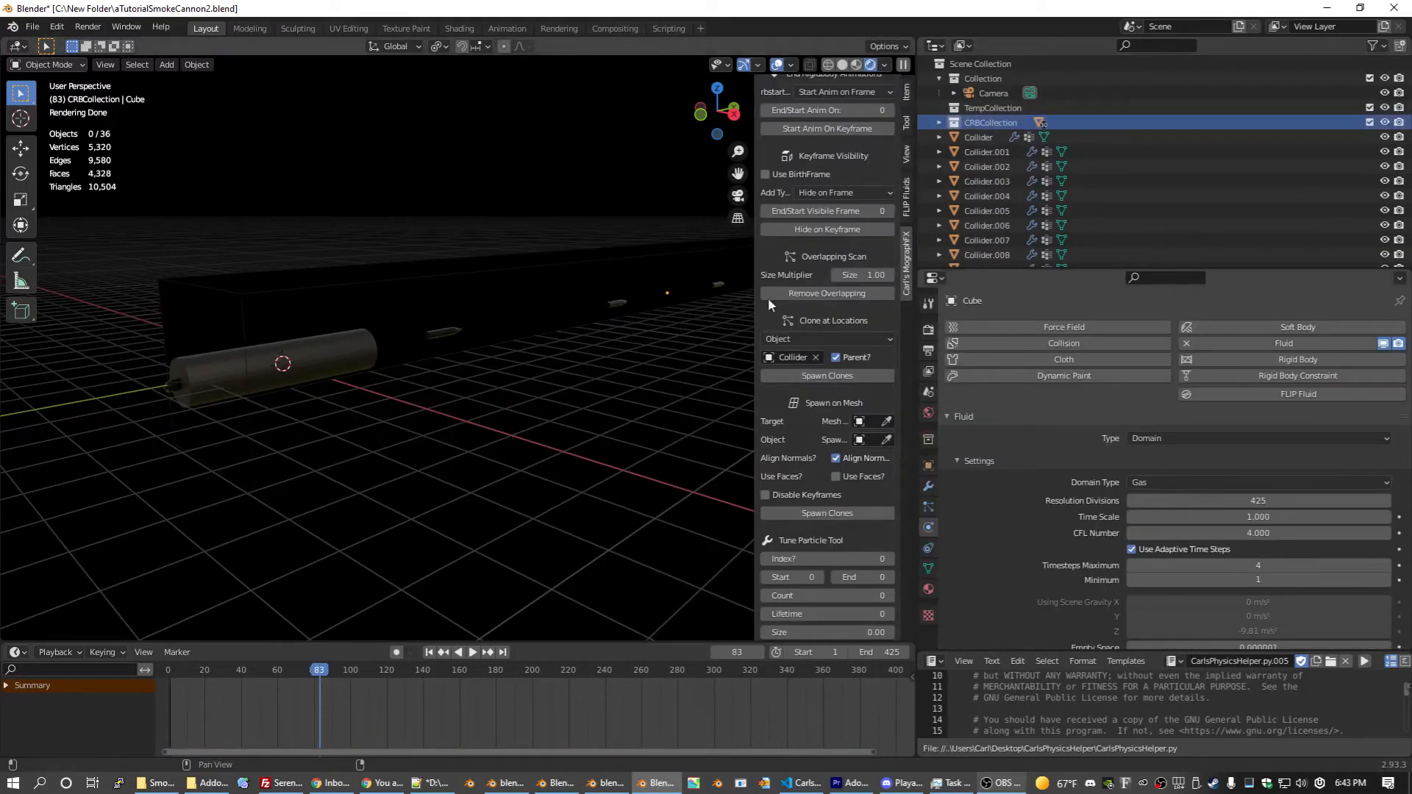
Step: Check the fluid effector settings of the collider clones and the rockets near the launcher, then save the file
{"action": "left_click", "coordinate": [990, 152]}
{"action": "scroll", "coordinate": [992, 206], "scroll_direction": "down", "scroll_amount": 5}
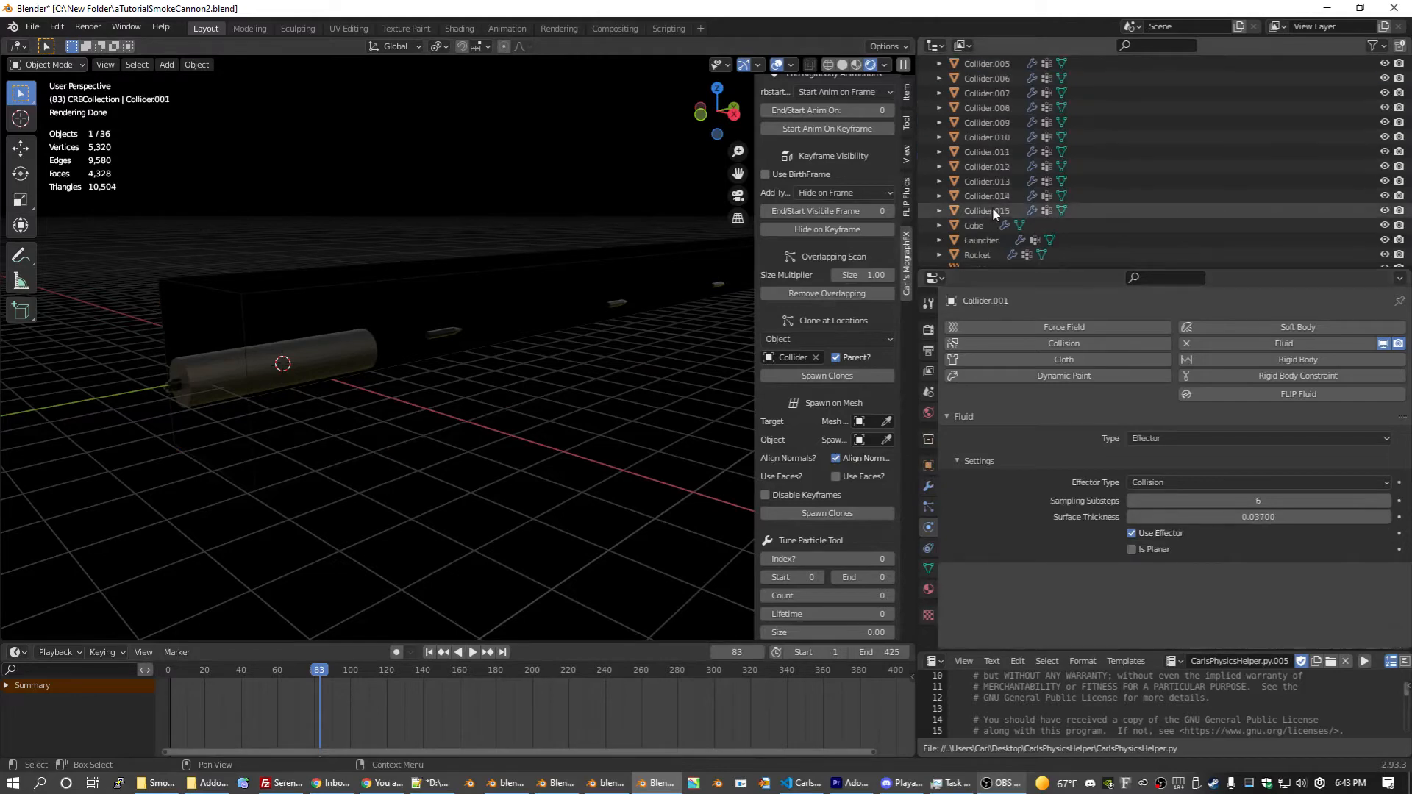
{"action": "left_click", "coordinate": [987, 208], "text": "shift"}
{"action": "left_click", "coordinate": [513, 173]}
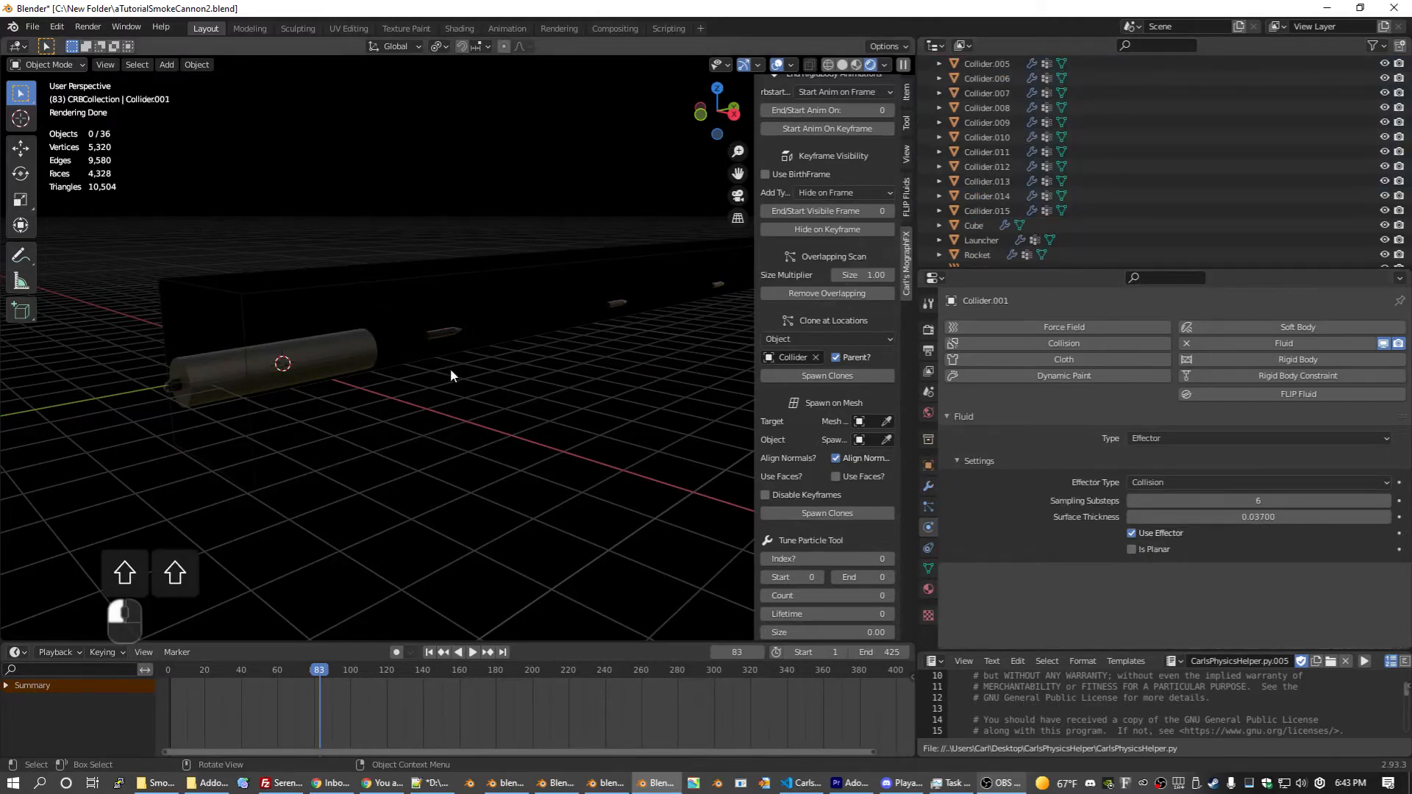
{"action": "scroll", "coordinate": [509, 345], "scroll_direction": "up", "scroll_amount": 2}
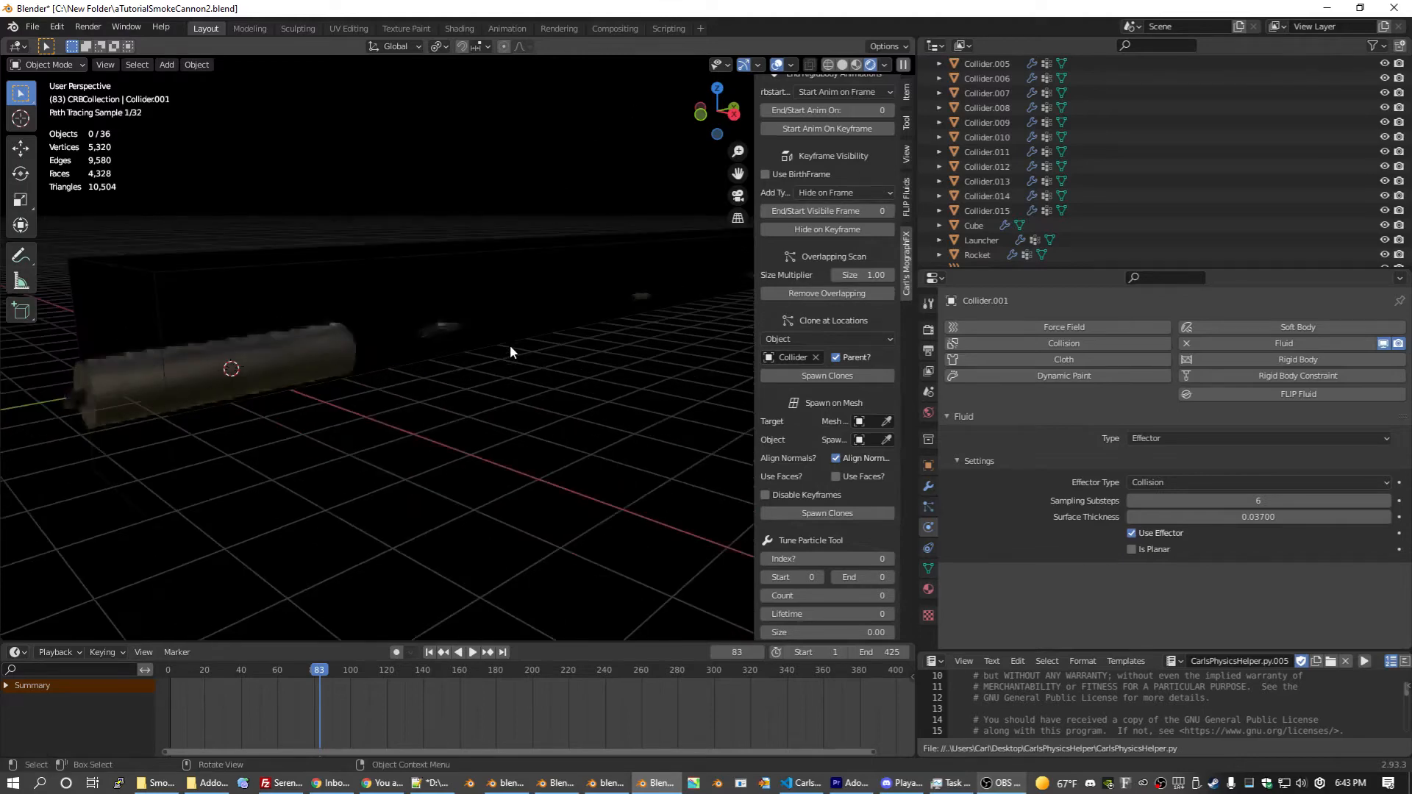
{"action": "scroll", "coordinate": [509, 346], "scroll_direction": "up", "scroll_amount": 2}
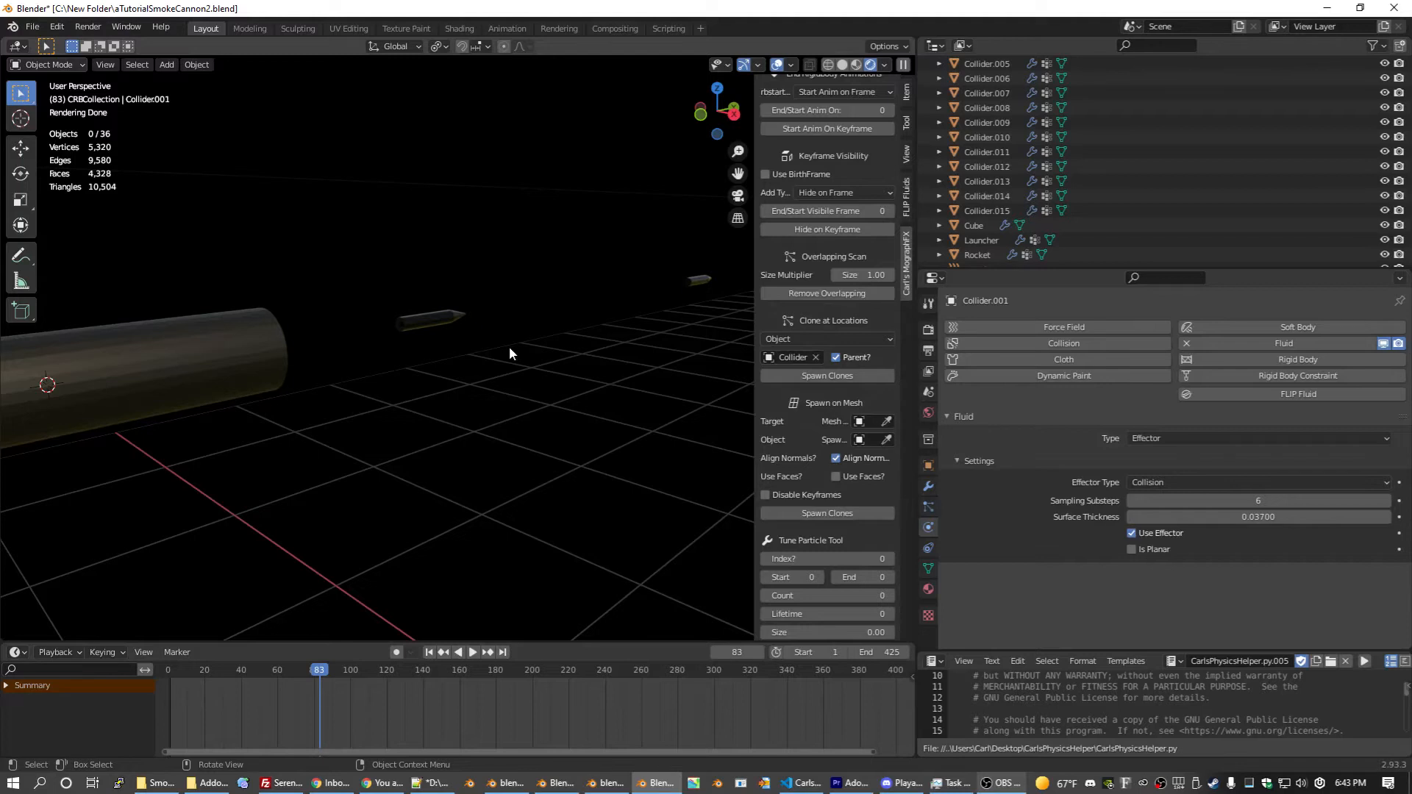
{"action": "scroll", "coordinate": [509, 347], "scroll_direction": "down", "scroll_amount": 4}
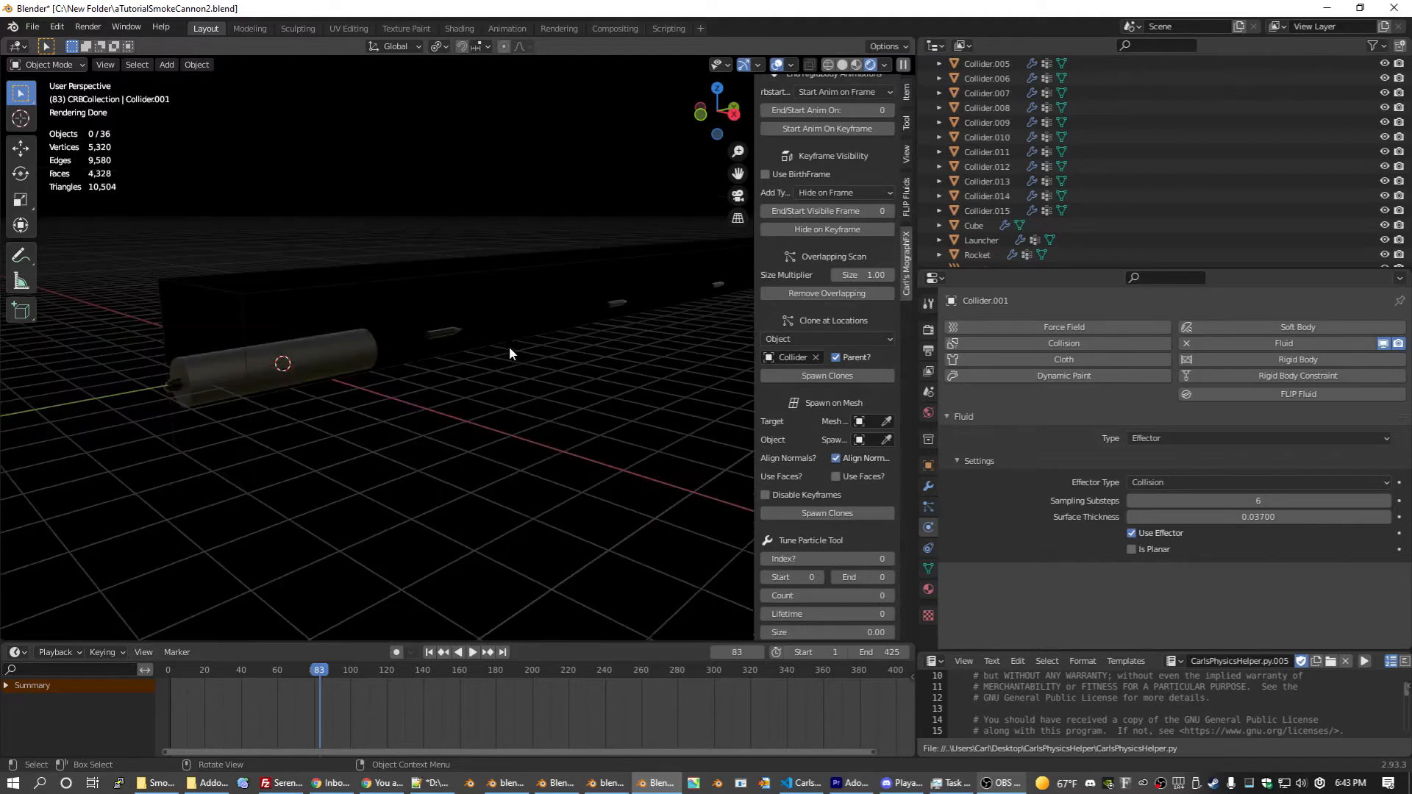
{"action": "key", "text": "ctrl+s"}
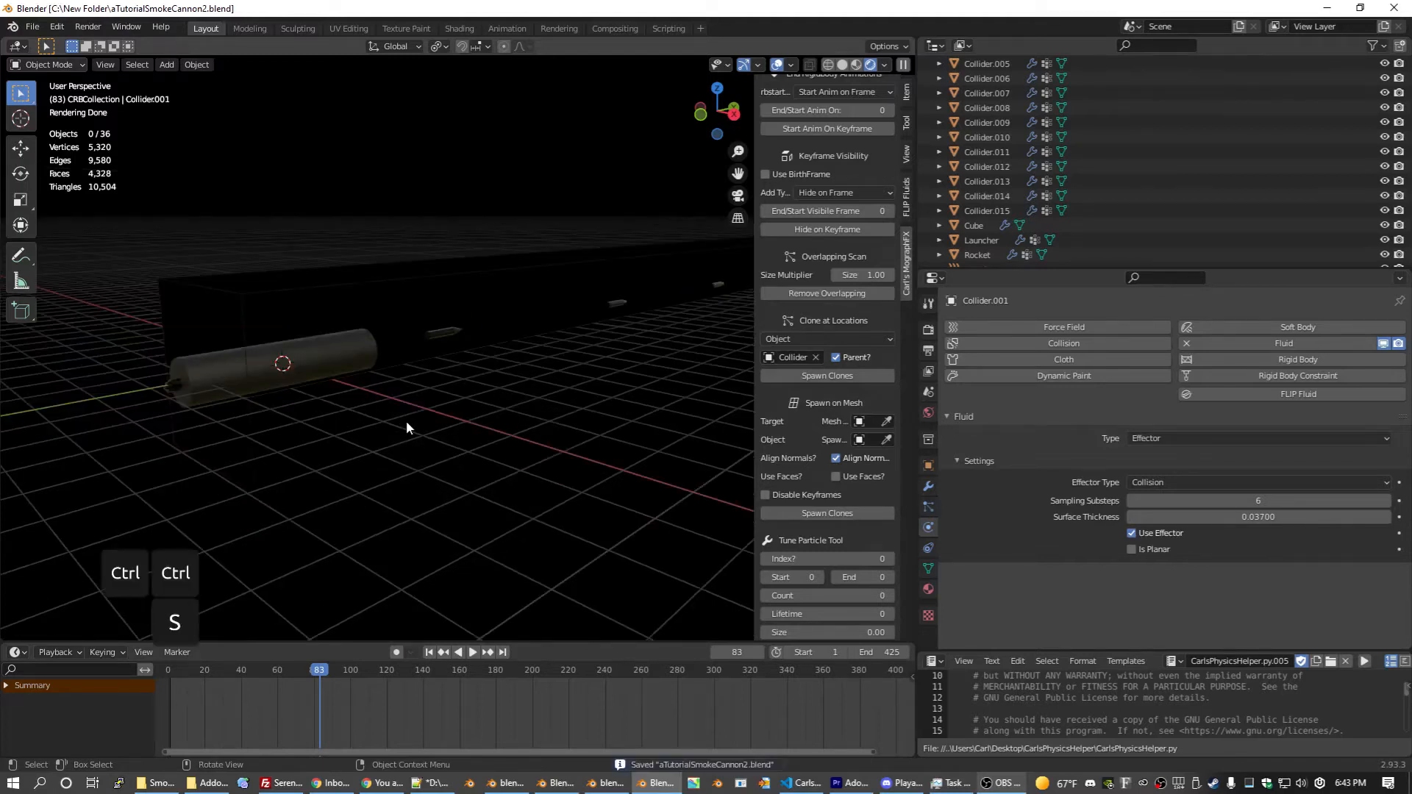
Step: Save the file with the smoke domain cube selected and bake its fluid data
{"action": "left_click", "coordinate": [512, 282]}
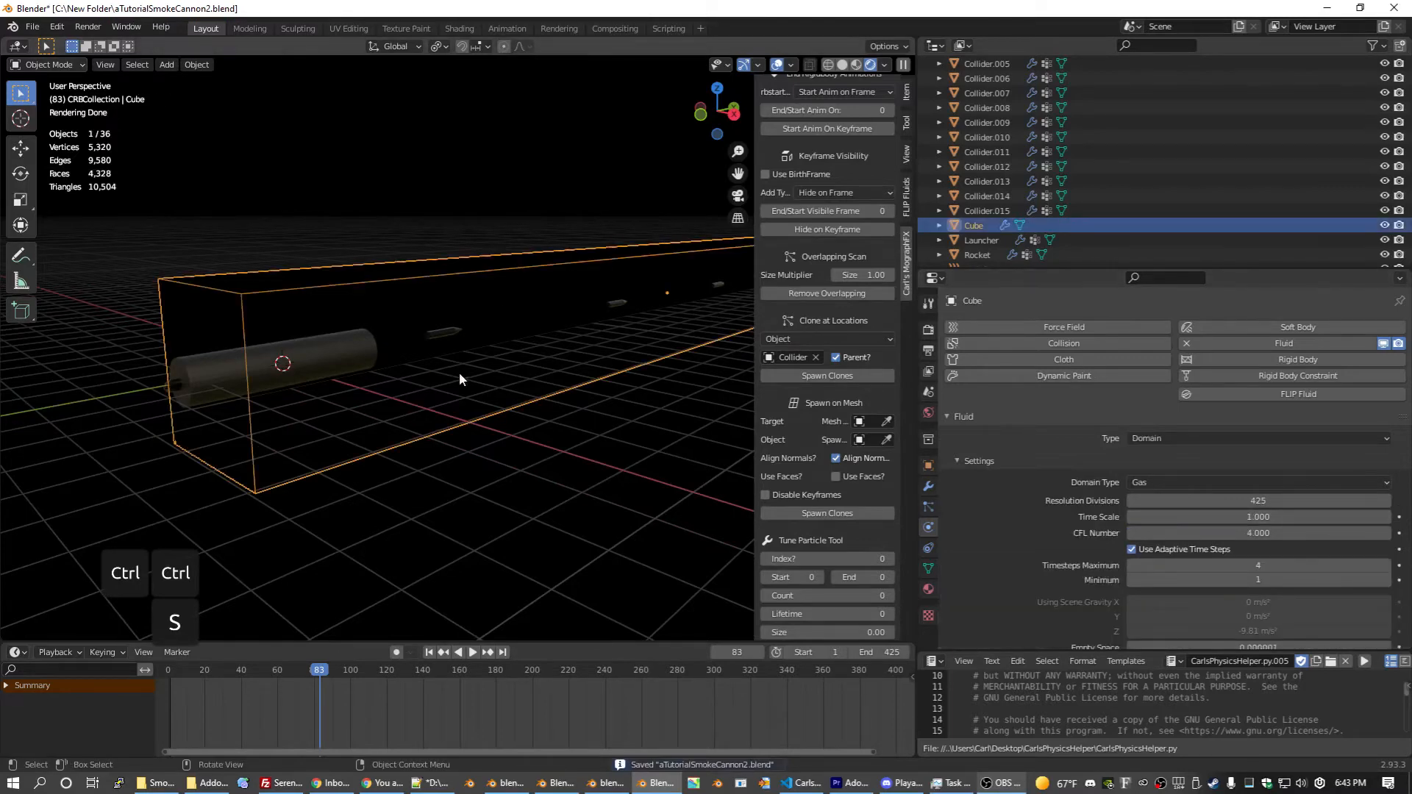
{"action": "middle_click_drag", "start_coordinate": [459, 372], "coordinate": [484, 363]}
{"action": "scroll", "coordinate": [1015, 437], "scroll_direction": "down", "scroll_amount": 5}
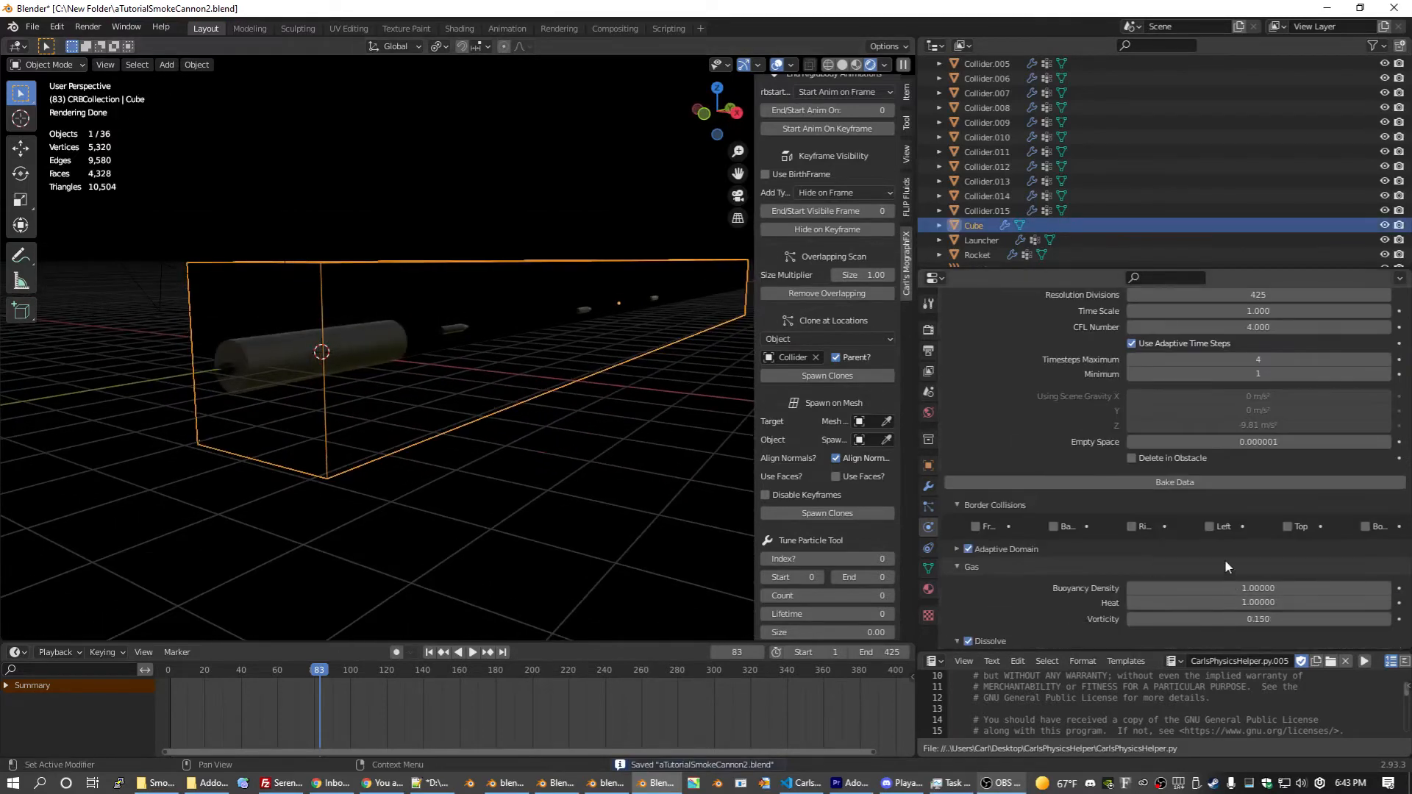
{"action": "key", "text": "ctrl+s"}
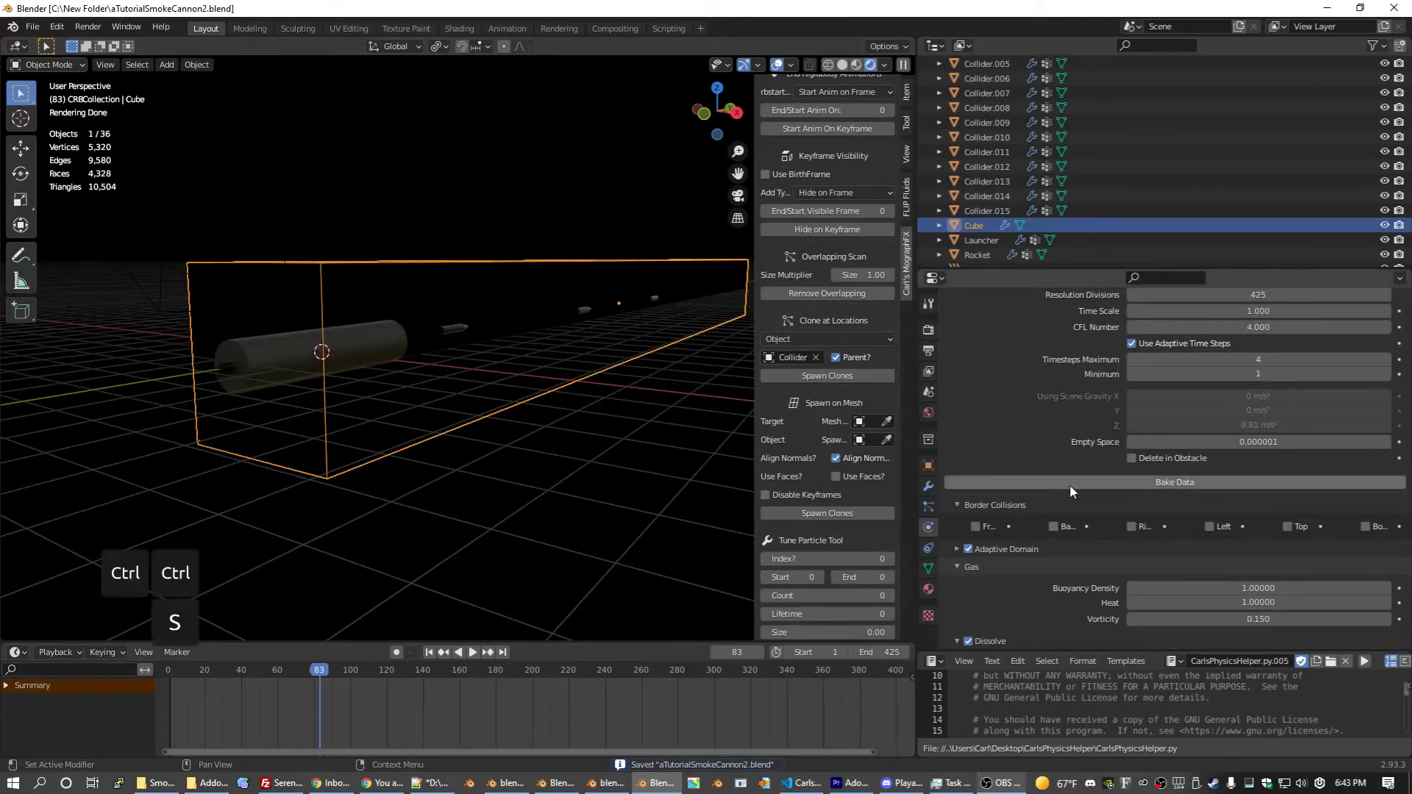
{"action": "left_click", "coordinate": [1069, 483]}
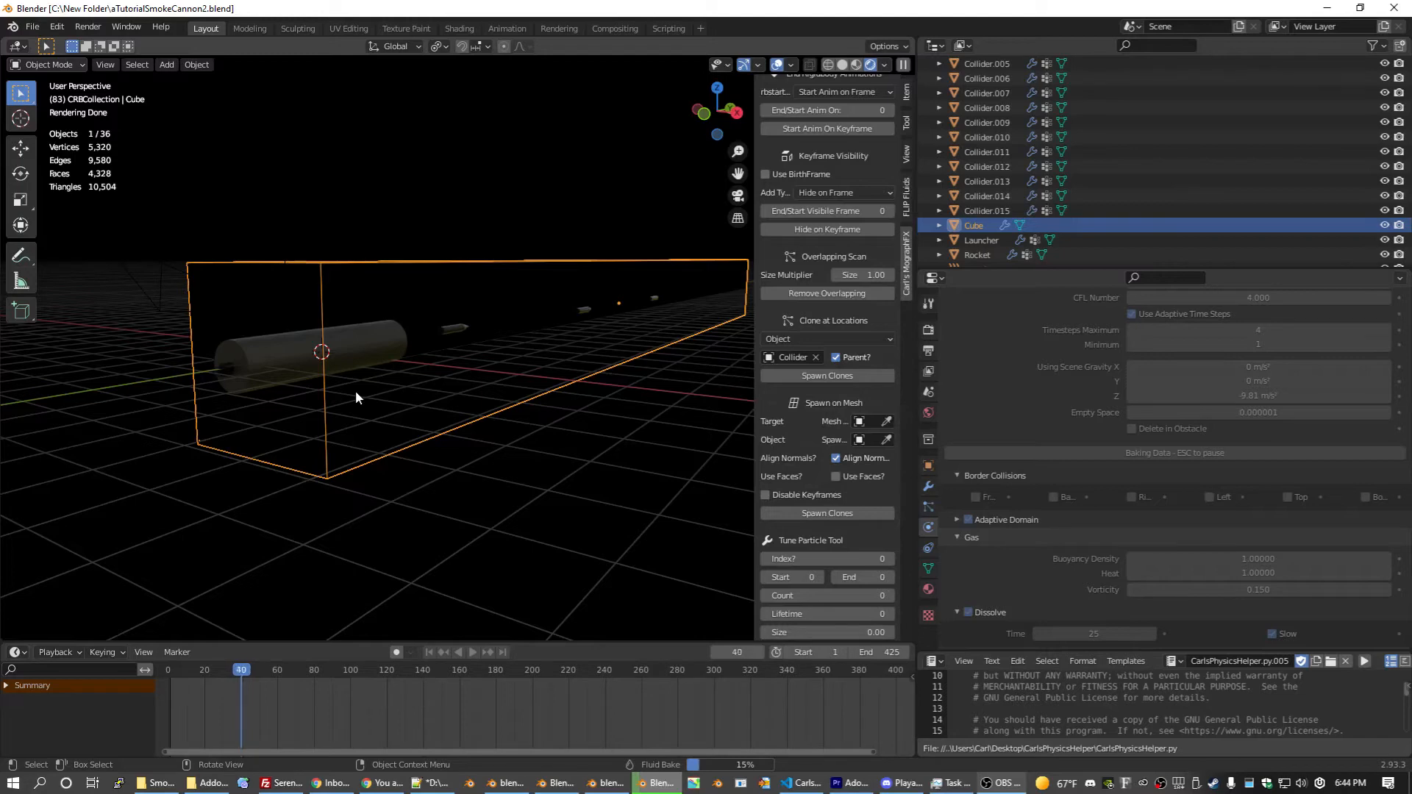
Step: Pause the fluid bake and examine the smoke and fire around the launcher opening
{"action": "key", "text": "Escape"}
{"action": "key", "text": "Left"}
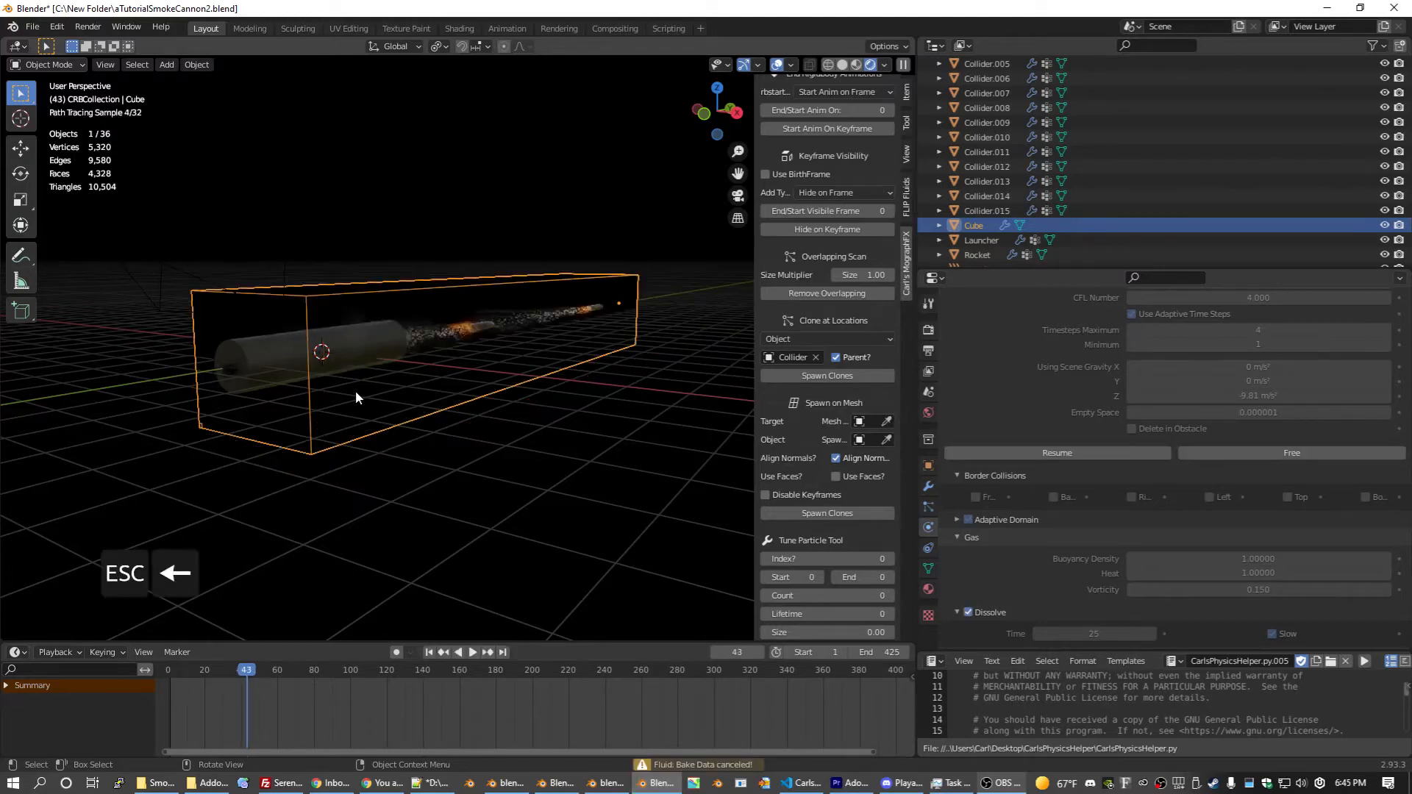
{"action": "scroll", "coordinate": [257, 359], "scroll_direction": "up", "scroll_amount": 5}
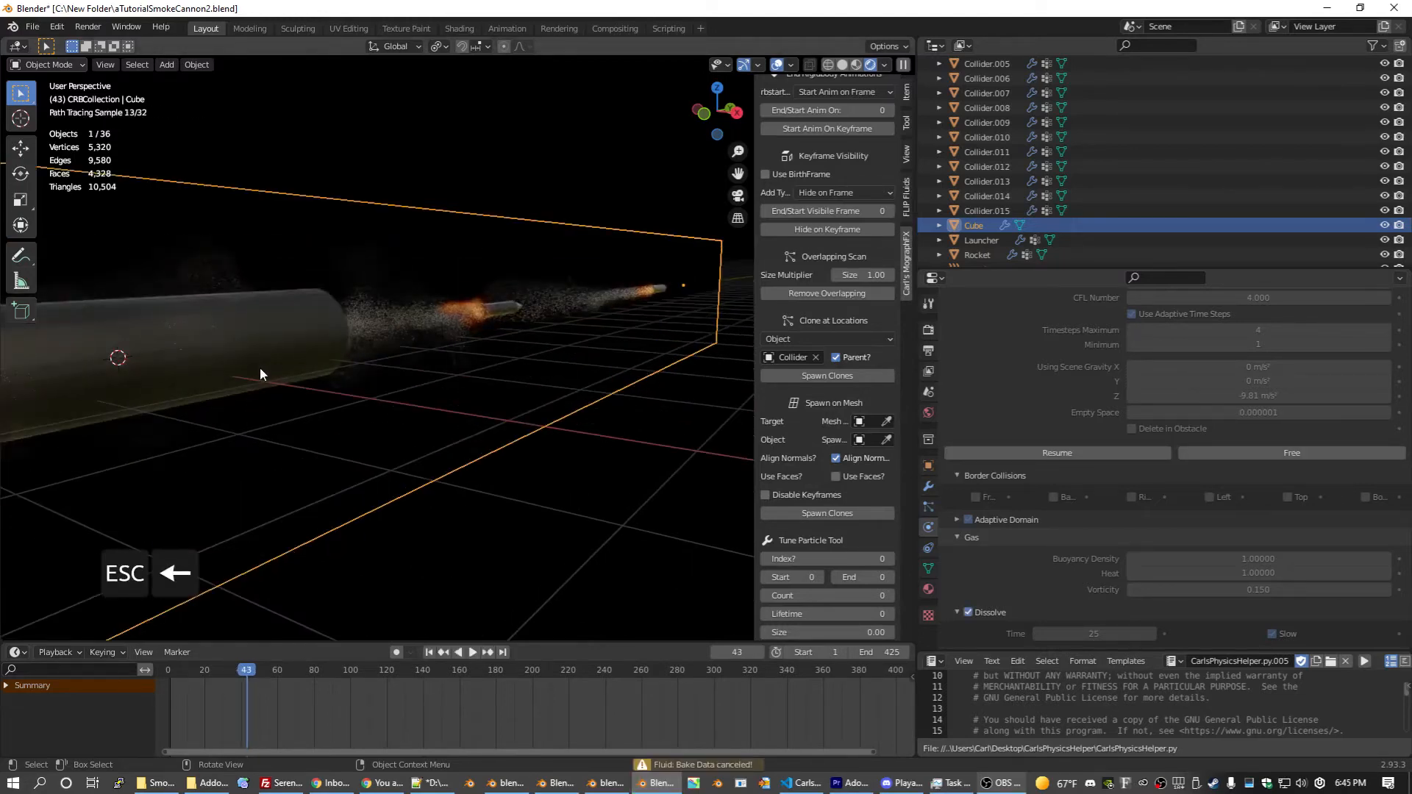
Step: Duplicate the launcher in place and add fluid physics of type Effector to the copy, with Collision as effector type
{"action": "left_click", "coordinate": [261, 370]}
{"action": "middle_click_drag", "start_coordinate": [260, 370], "coordinate": [508, 408]}
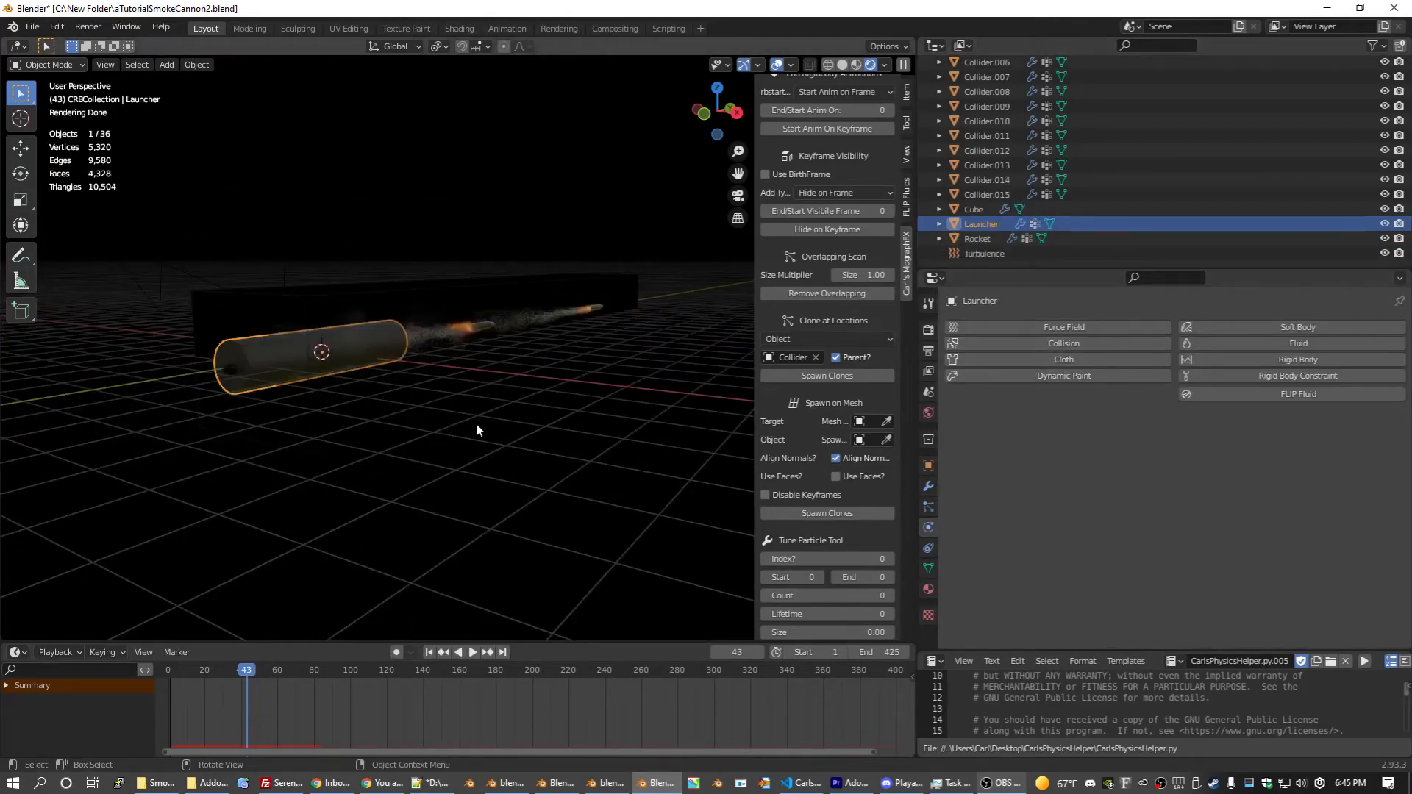
{"action": "key", "text": "shift+d"}
{"action": "key", "text": "Escape"}
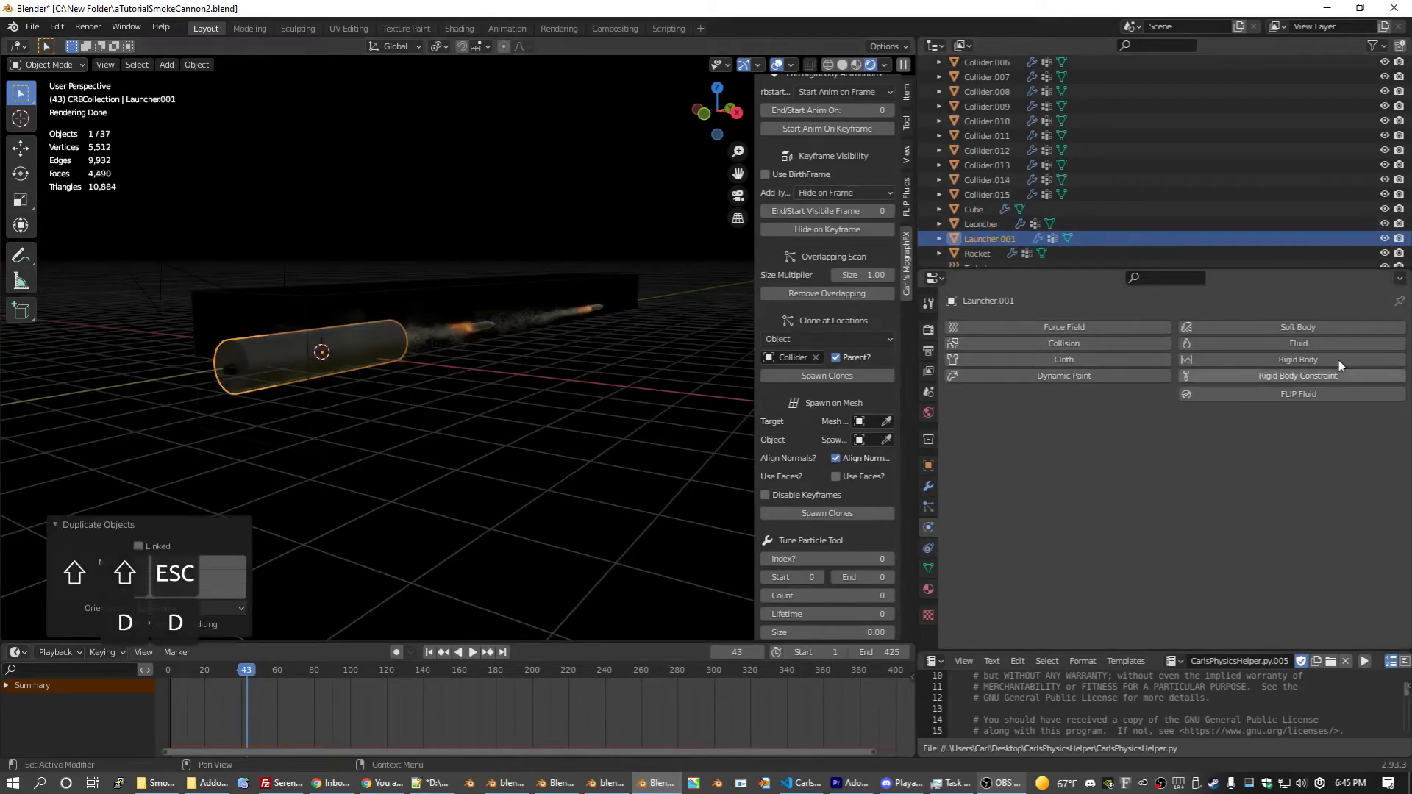
{"action": "left_click", "coordinate": [1305, 343]}
{"action": "left_click", "coordinate": [1190, 437]}
{"action": "left_click", "coordinate": [1170, 474]}
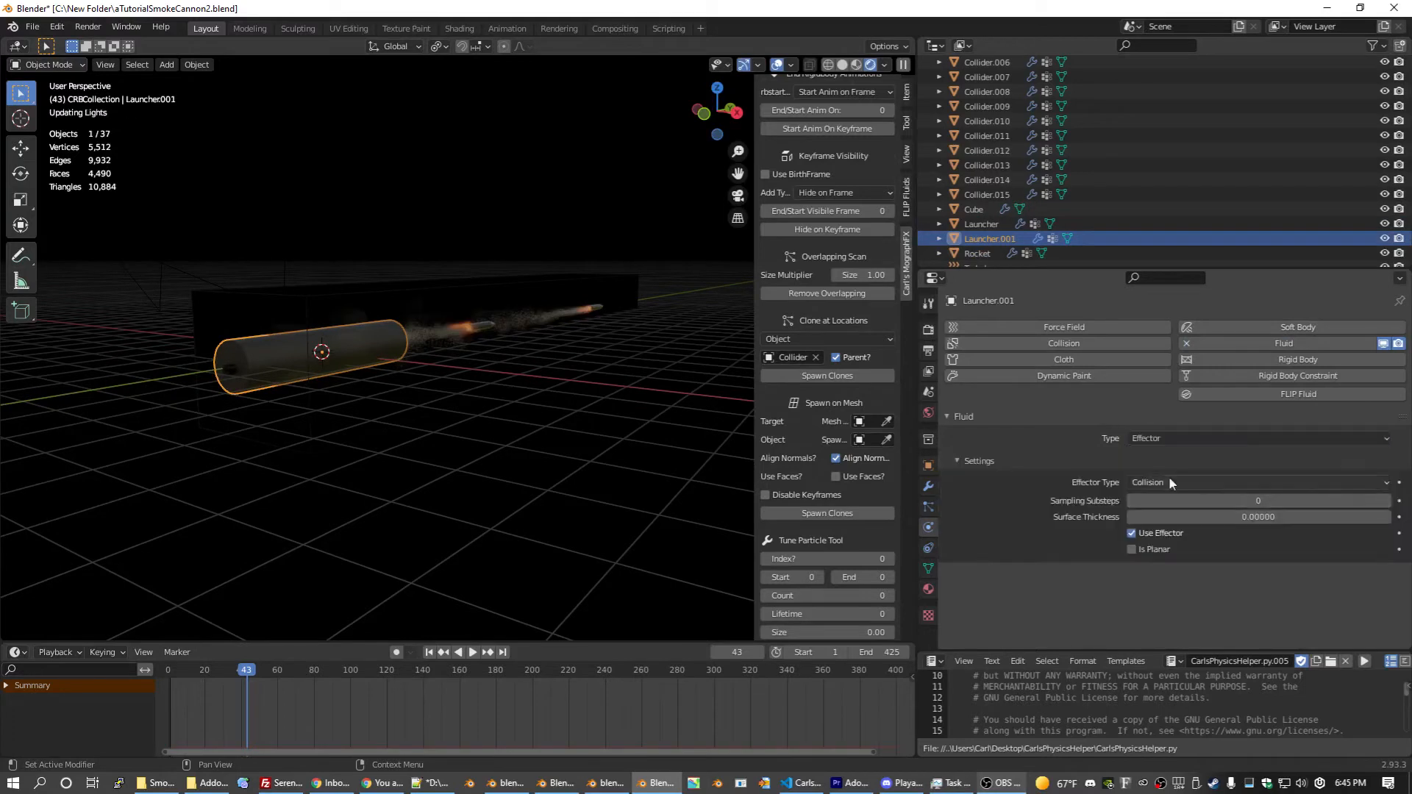
Step: Hide the original launcher in the viewport to check its duplicate
{"action": "left_click", "coordinate": [981, 224], "text": "shift"}
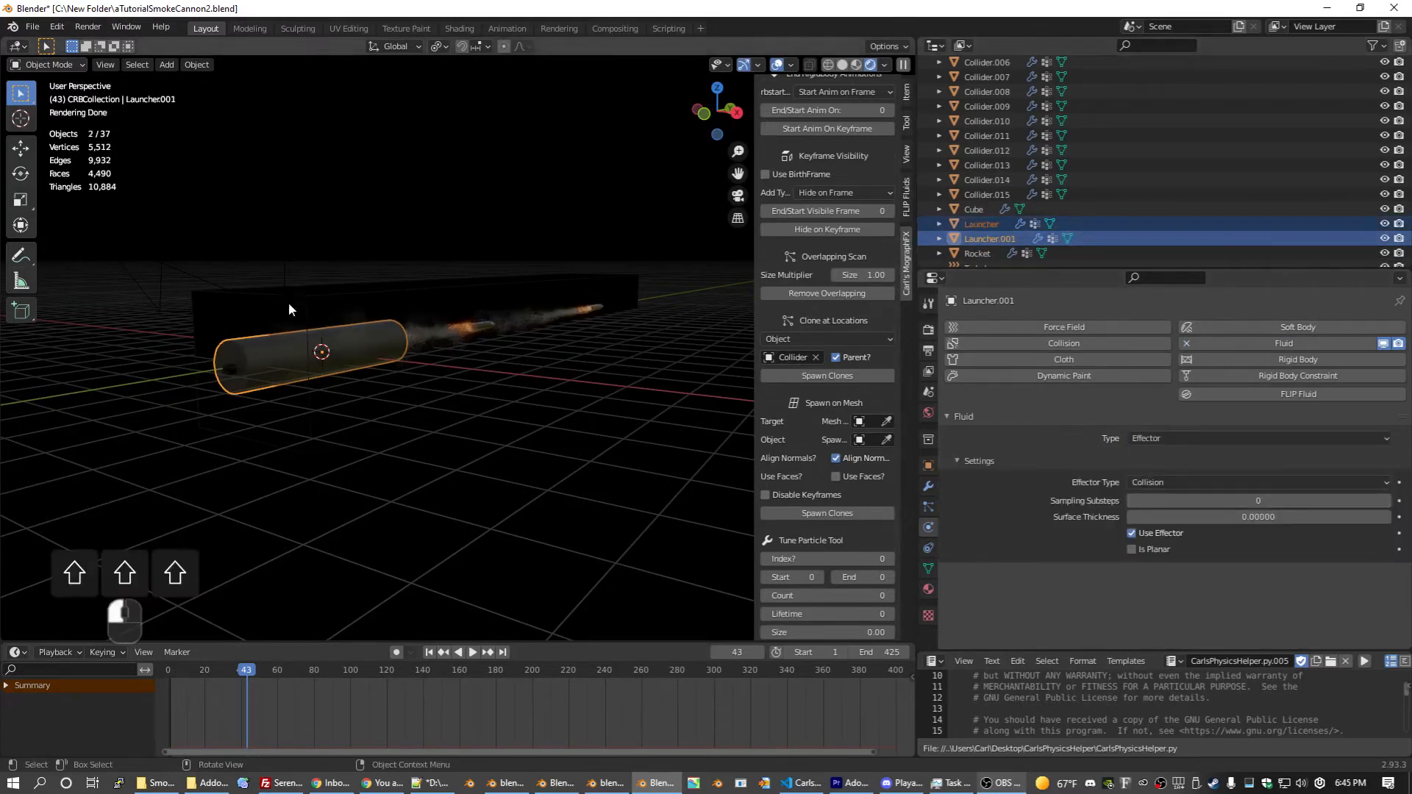
{"action": "left_click", "coordinate": [1384, 224]}
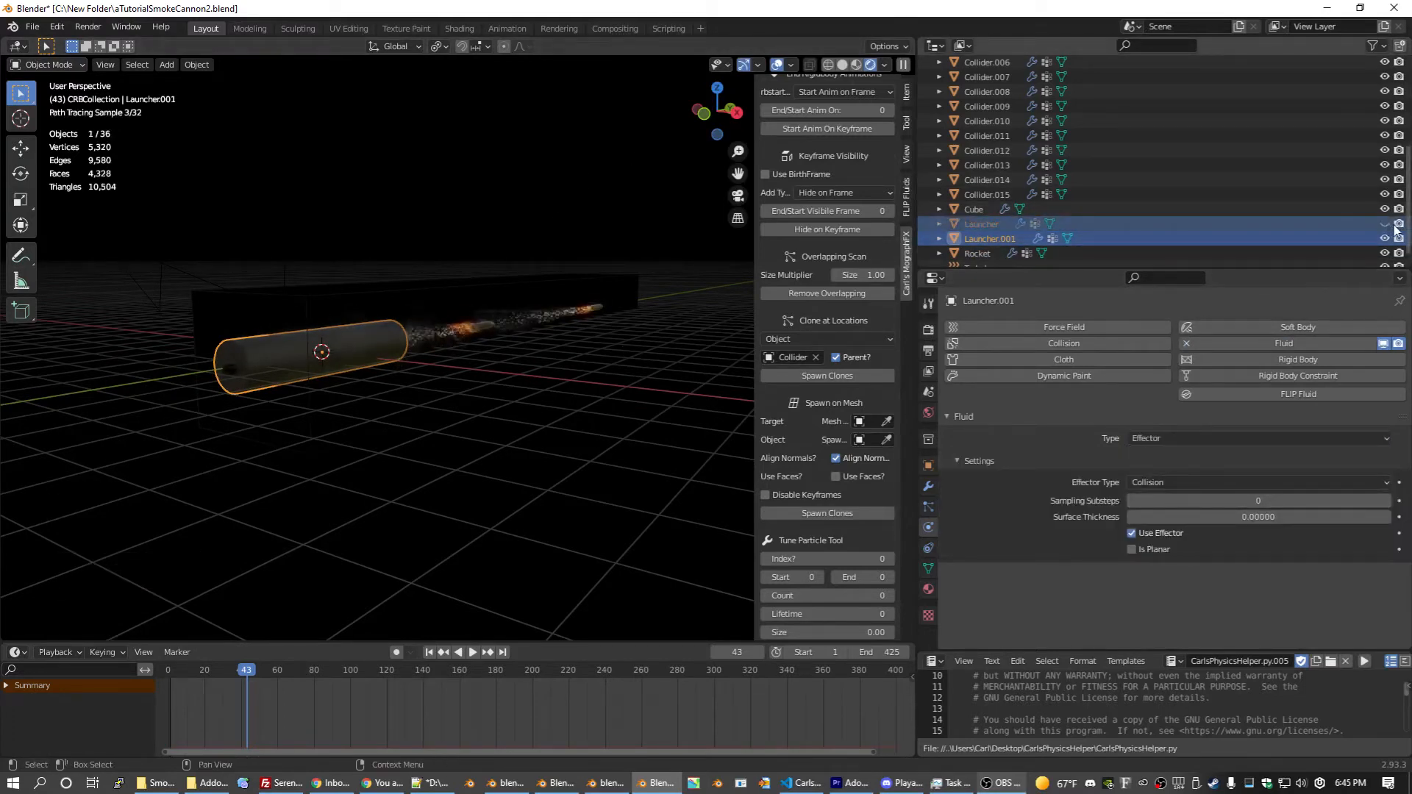
{"action": "left_click", "coordinate": [989, 238]}
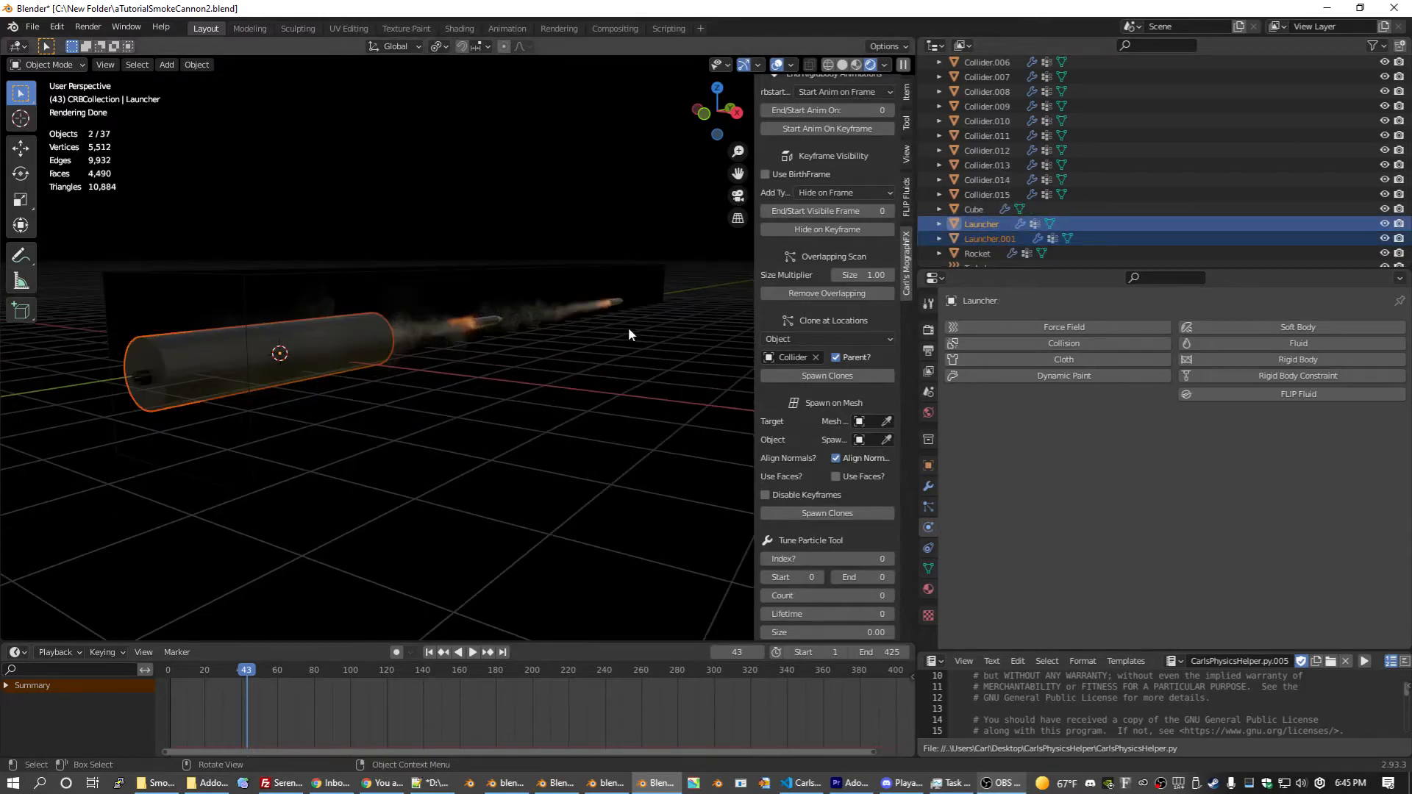
Step: Narrow both launchers together by scaling them down on all axes except global Y
{"action": "scroll", "coordinate": [266, 334], "scroll_direction": "up", "scroll_amount": 2}
{"action": "middle_click_drag", "start_coordinate": [373, 417], "coordinate": [317, 441]}
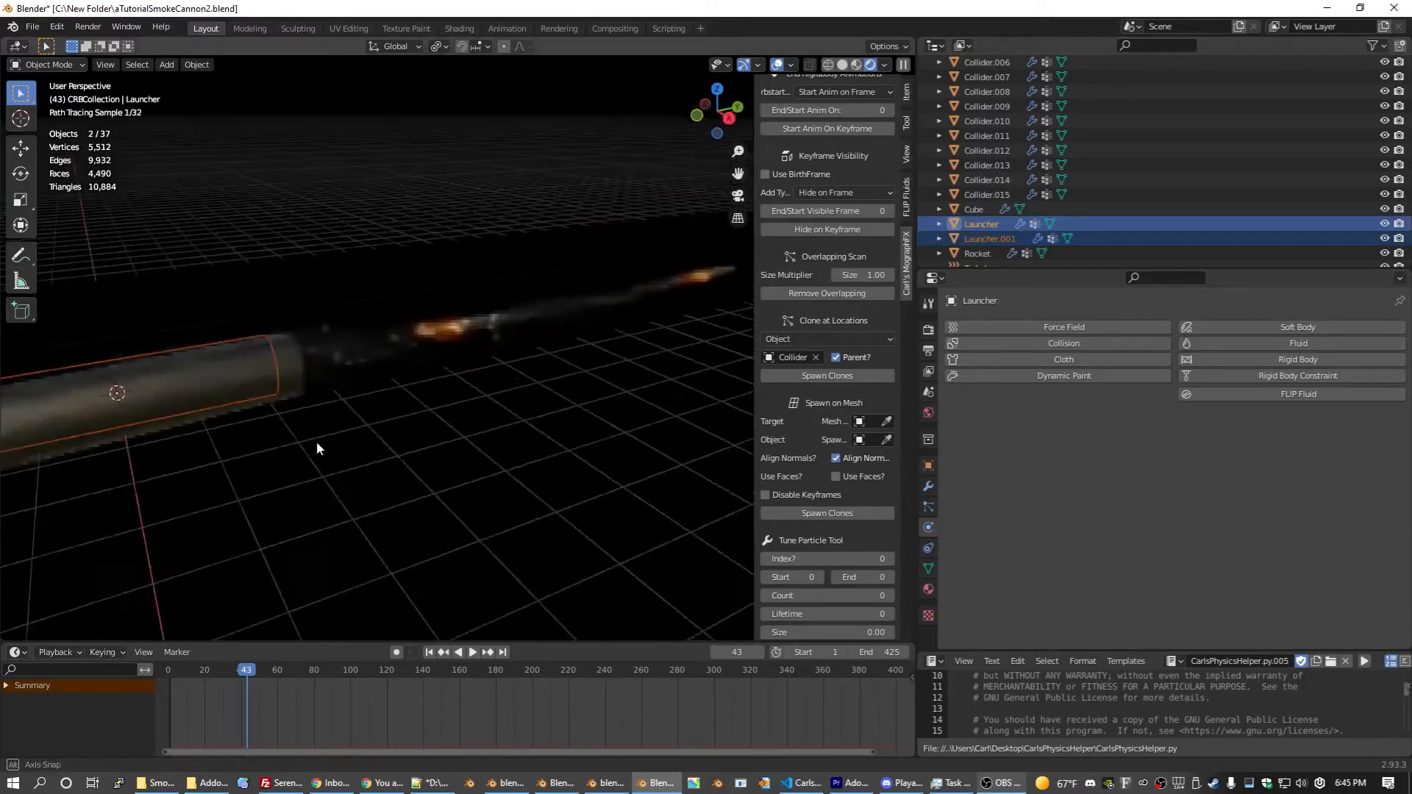
{"action": "key", "text": "KP_Decimal"}
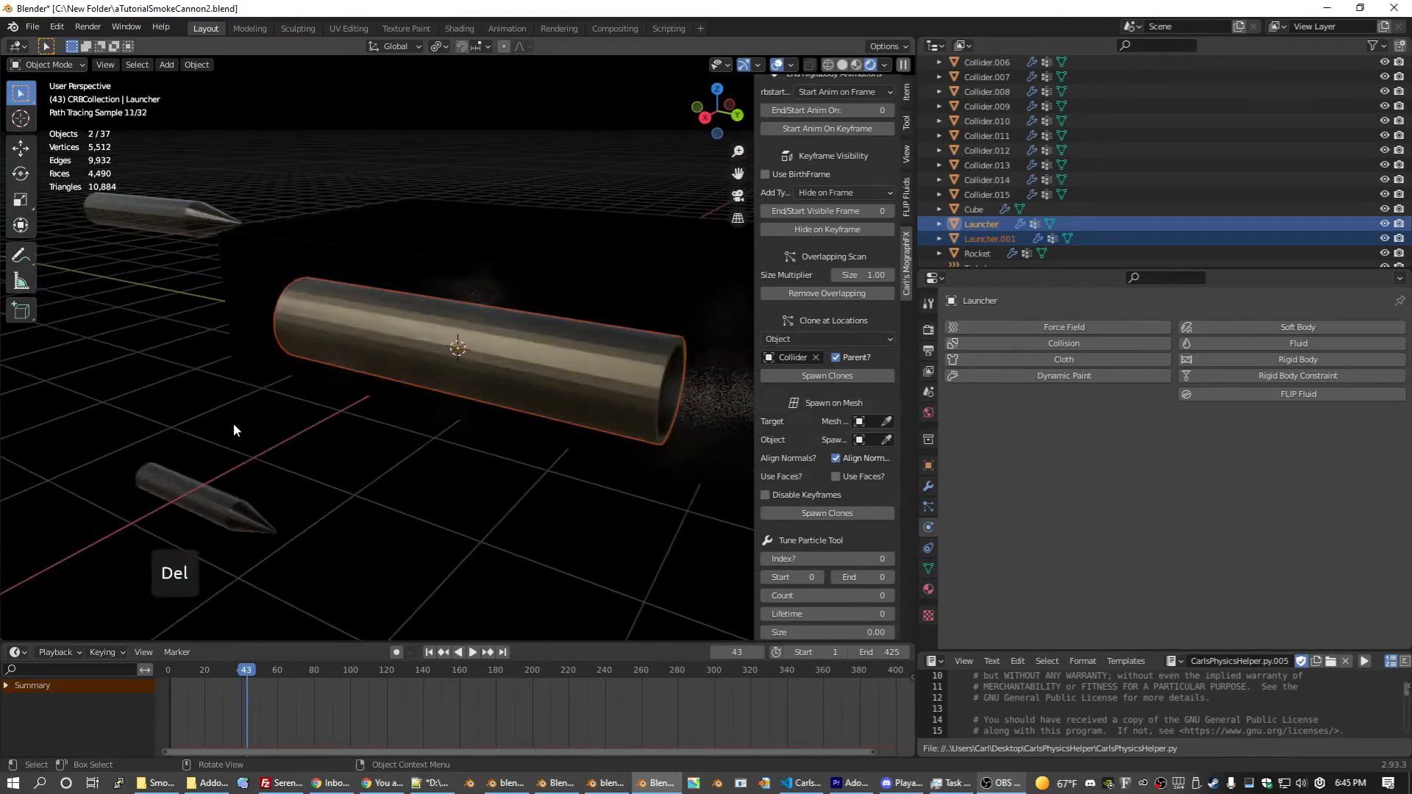
{"action": "middle_click_drag", "start_coordinate": [232, 422], "coordinate": [523, 331]}
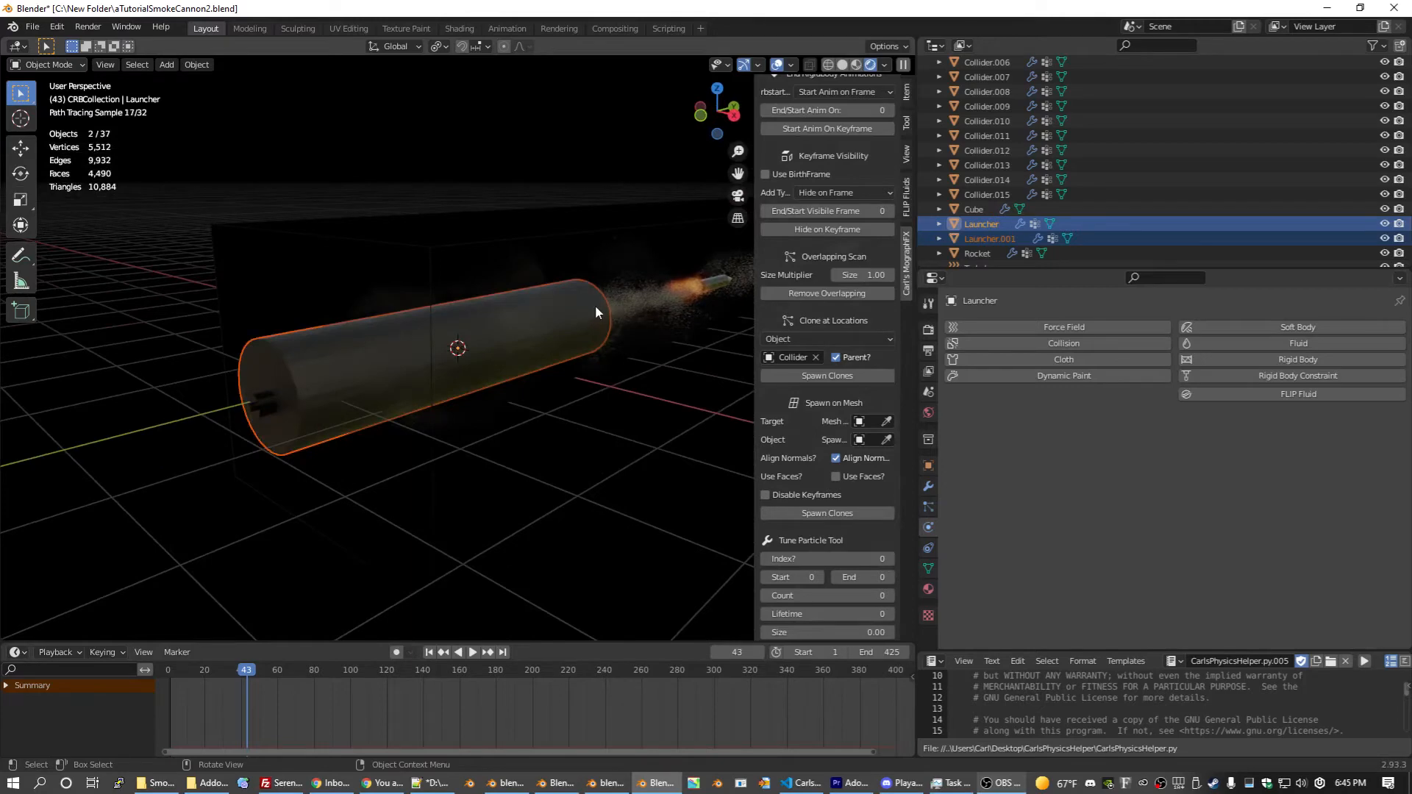
{"action": "key", "text": "KP_0"}
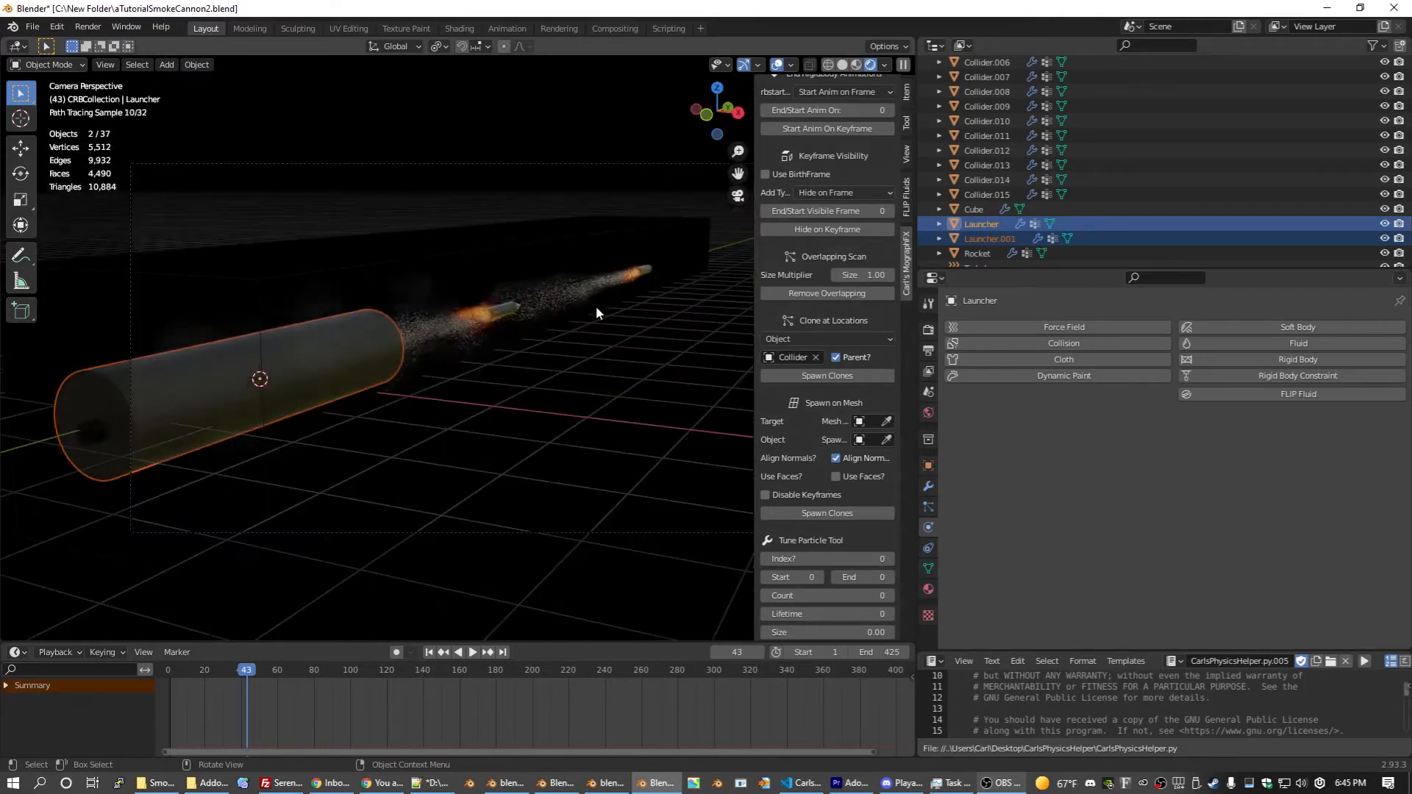
{"action": "middle_click_drag", "start_coordinate": [596, 306], "coordinate": [510, 373]}
{"action": "key", "text": "s"}
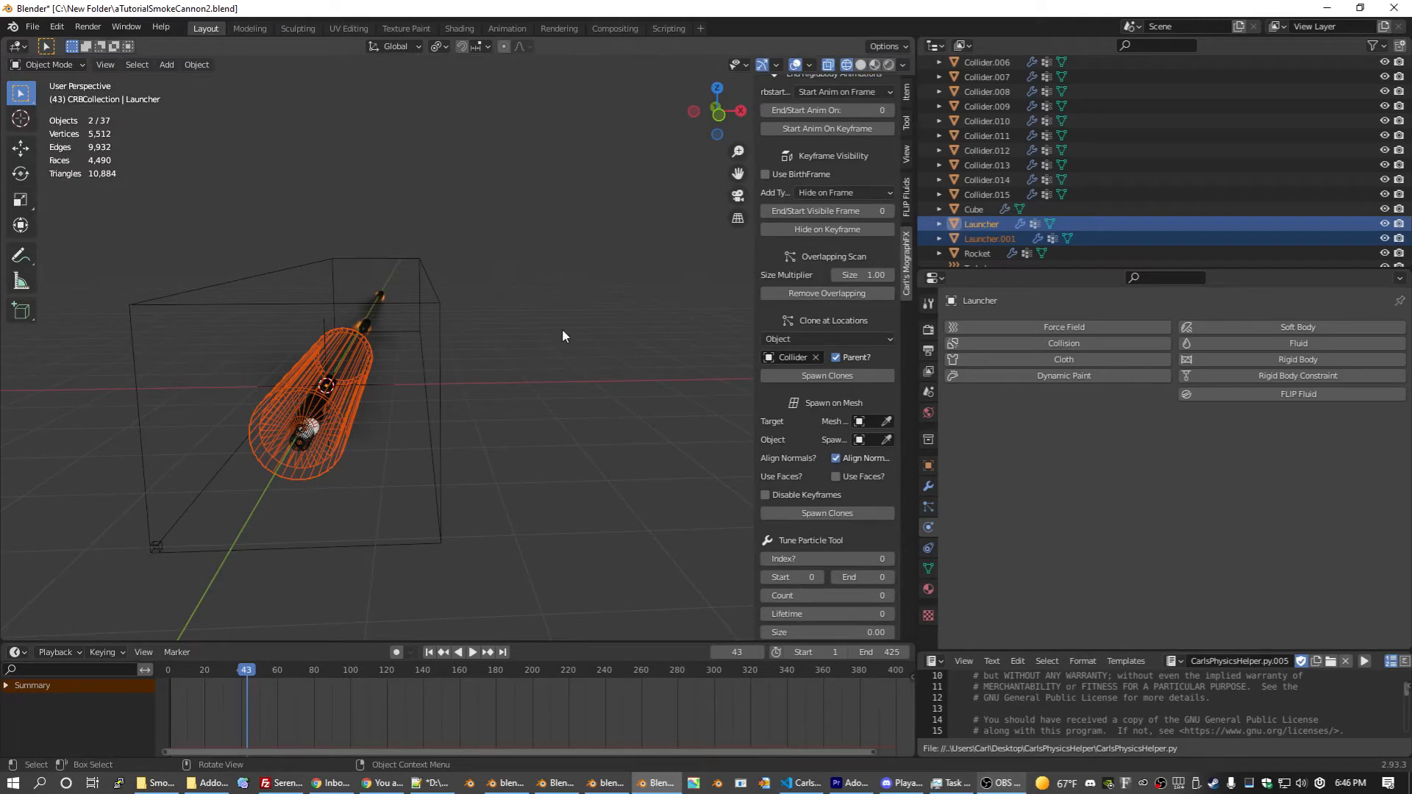
{"action": "key", "text": "s"}
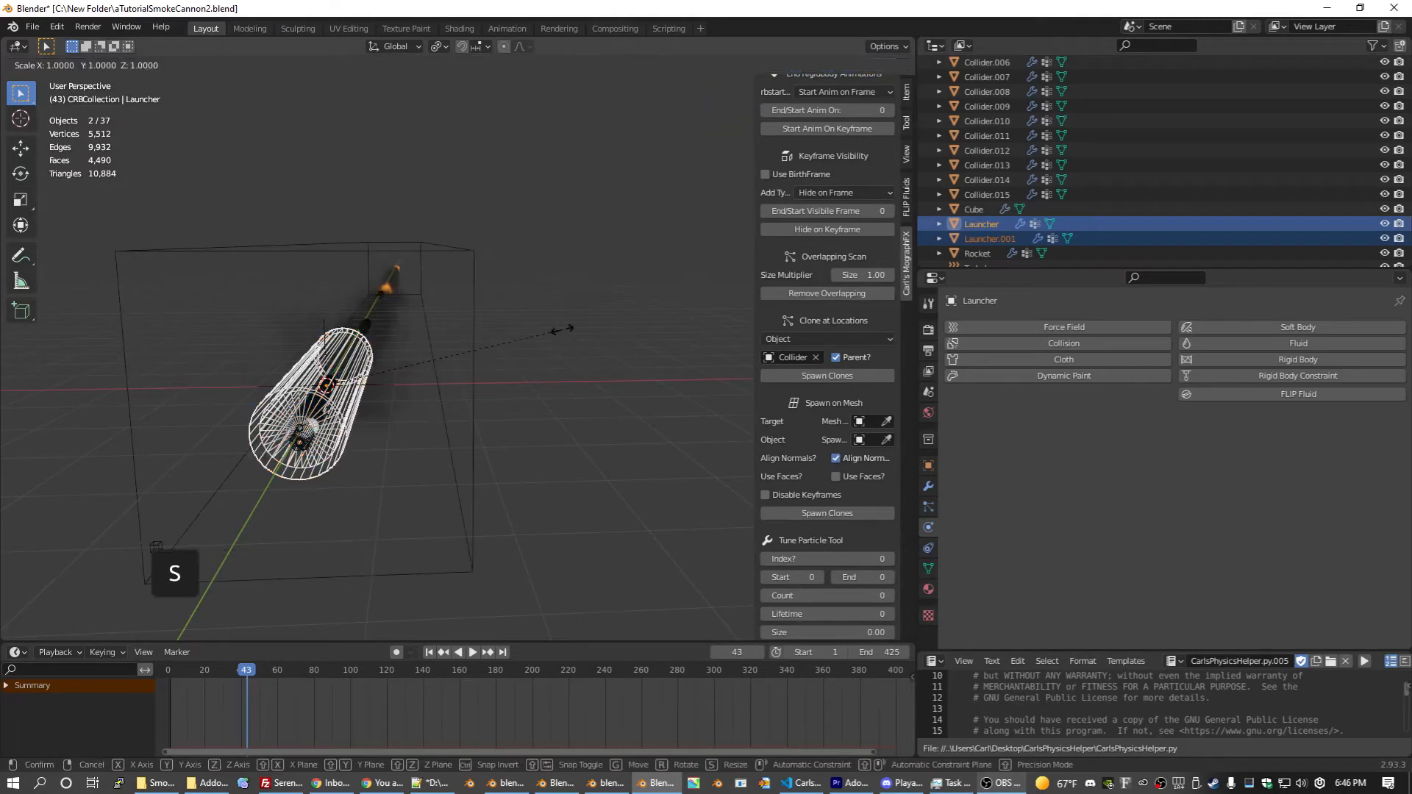
{"action": "key", "text": "shift"}
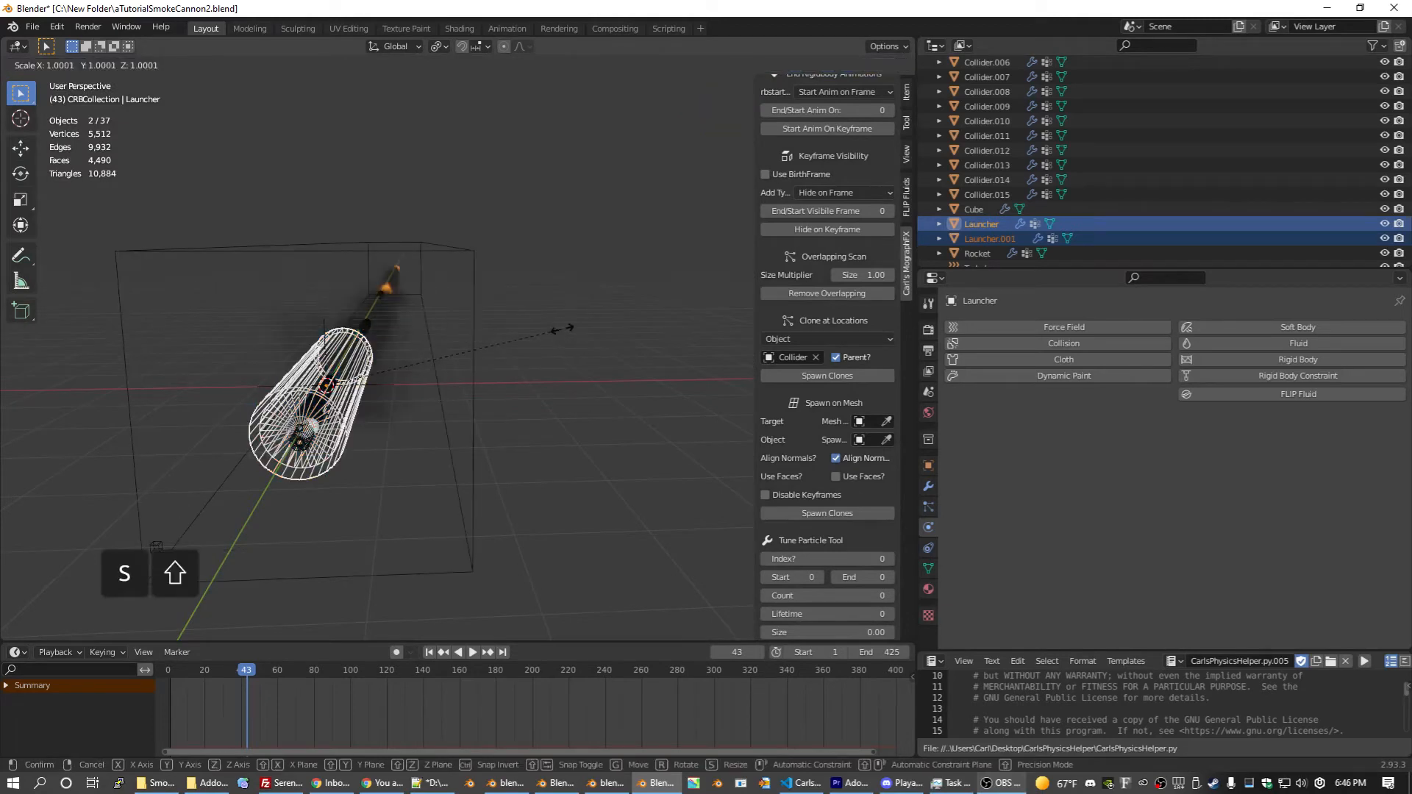
{"action": "key", "text": "shift+y"}
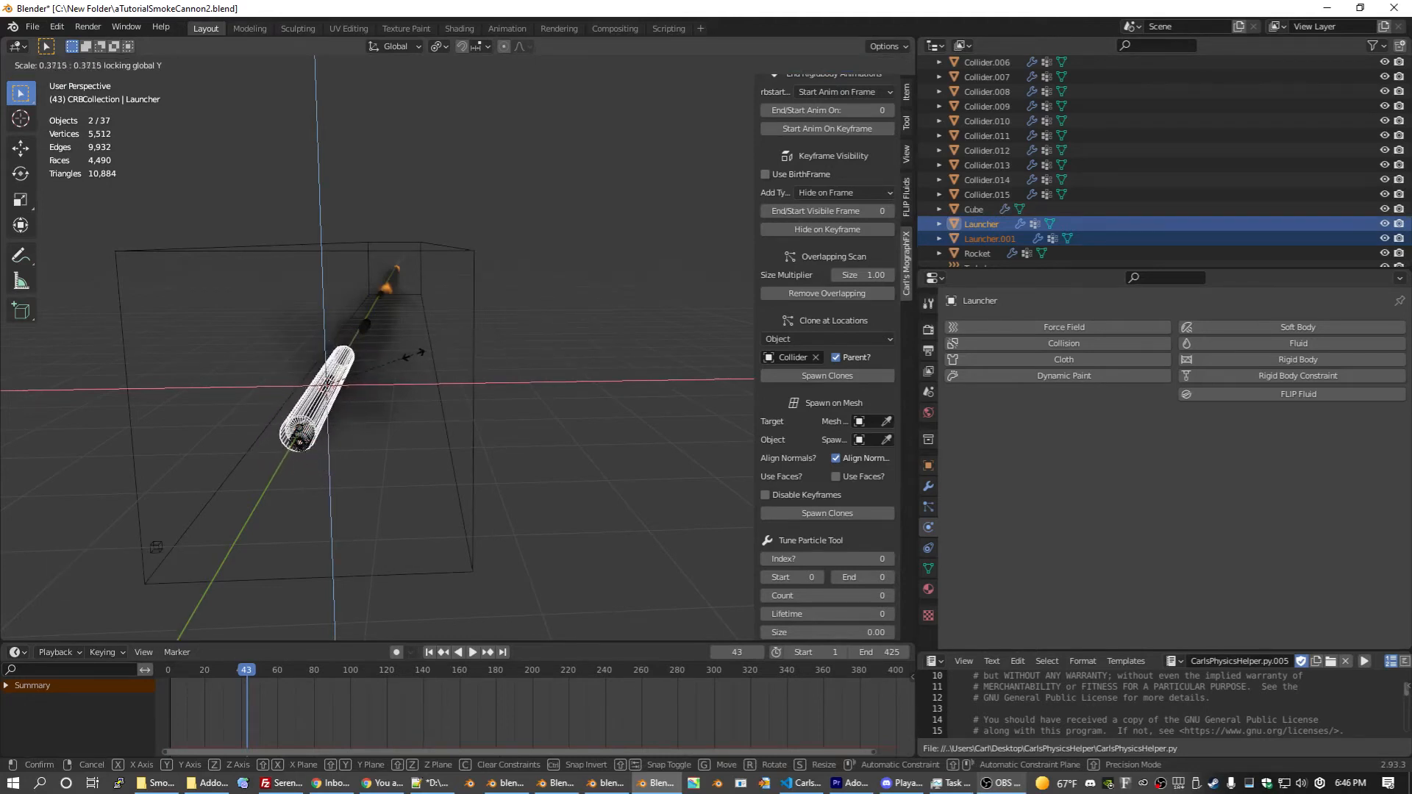
{"action": "left_click", "coordinate": [461, 357]}
{"action": "middle_click_drag", "start_coordinate": [434, 397], "coordinate": [323, 435]}
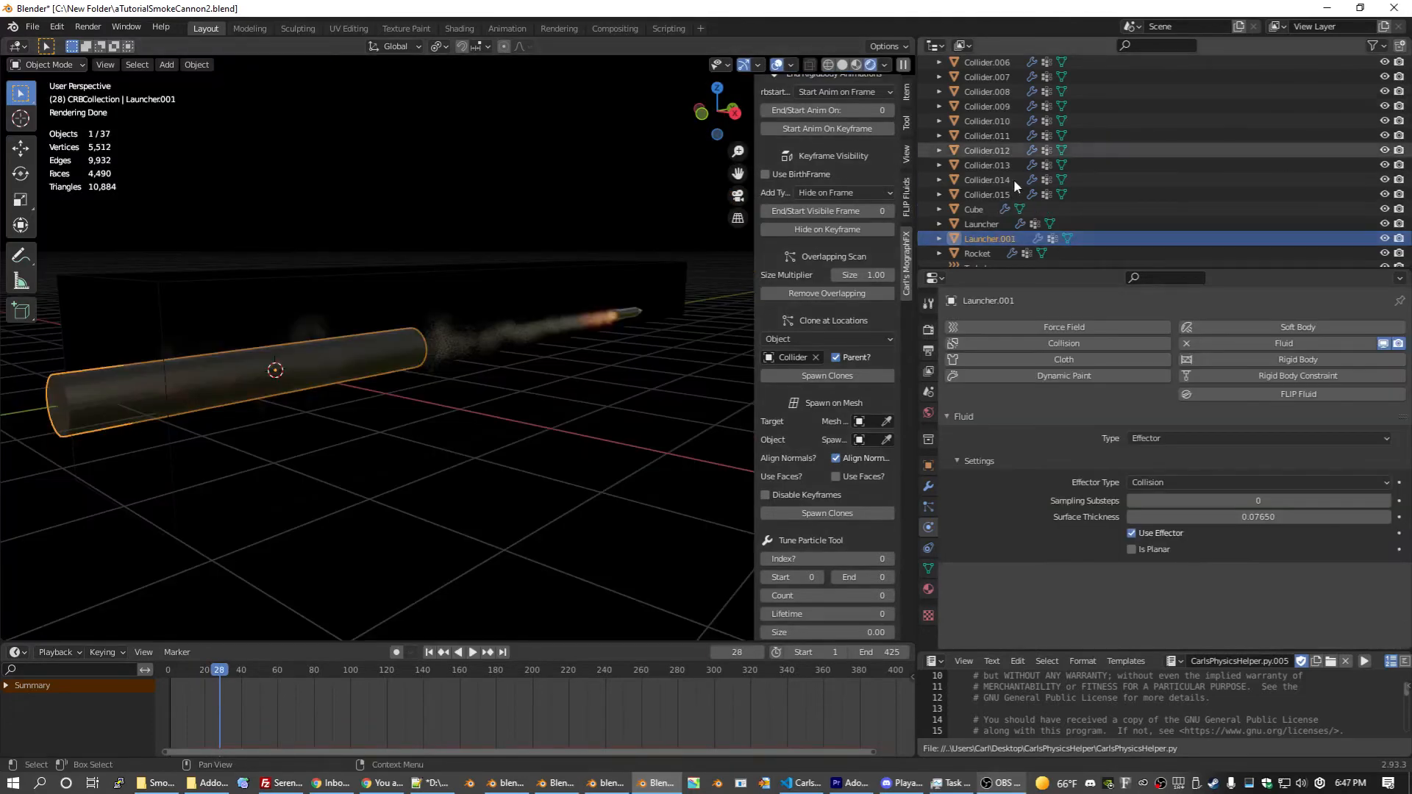
Step: Open the duplicate launcher's mesh in Edit Mode with wireframe shading, facing the end of the tube
{"action": "scroll", "coordinate": [979, 244], "scroll_direction": "down", "scroll_amount": 1}
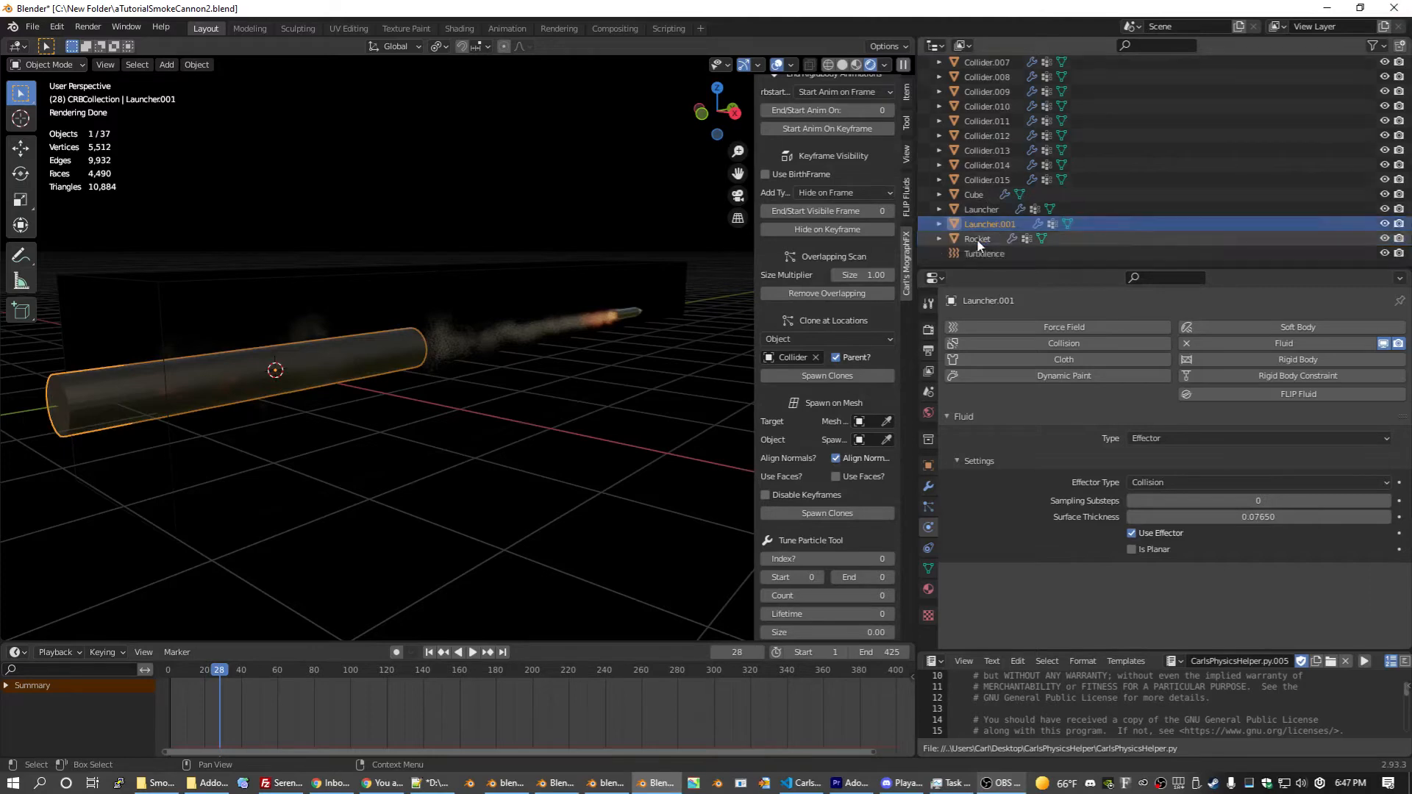
{"action": "middle_click_drag", "start_coordinate": [699, 331], "coordinate": [555, 422]}
{"action": "key", "text": "Tab"}
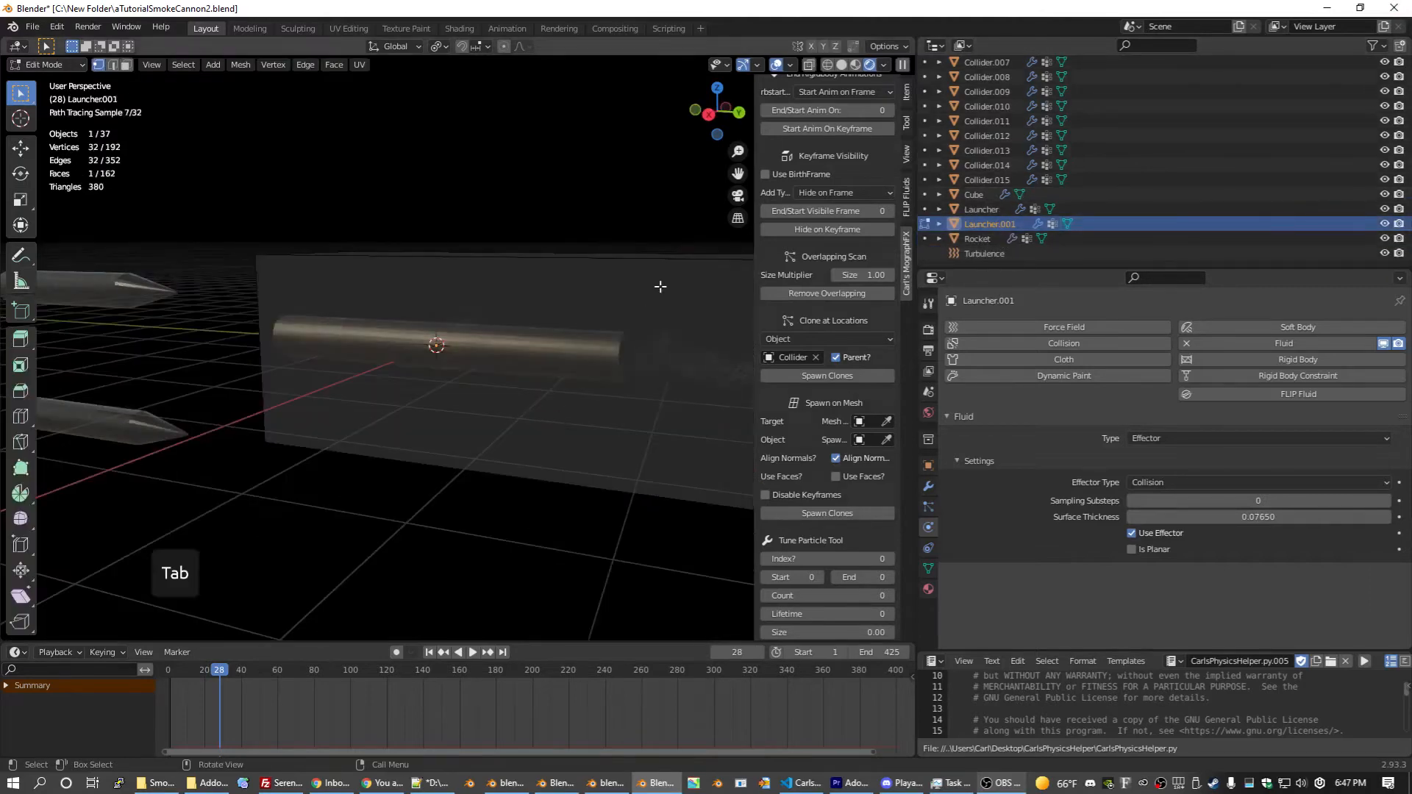
{"action": "key", "text": "shift+z"}
{"action": "middle_click_drag", "start_coordinate": [618, 346], "coordinate": [521, 333]}
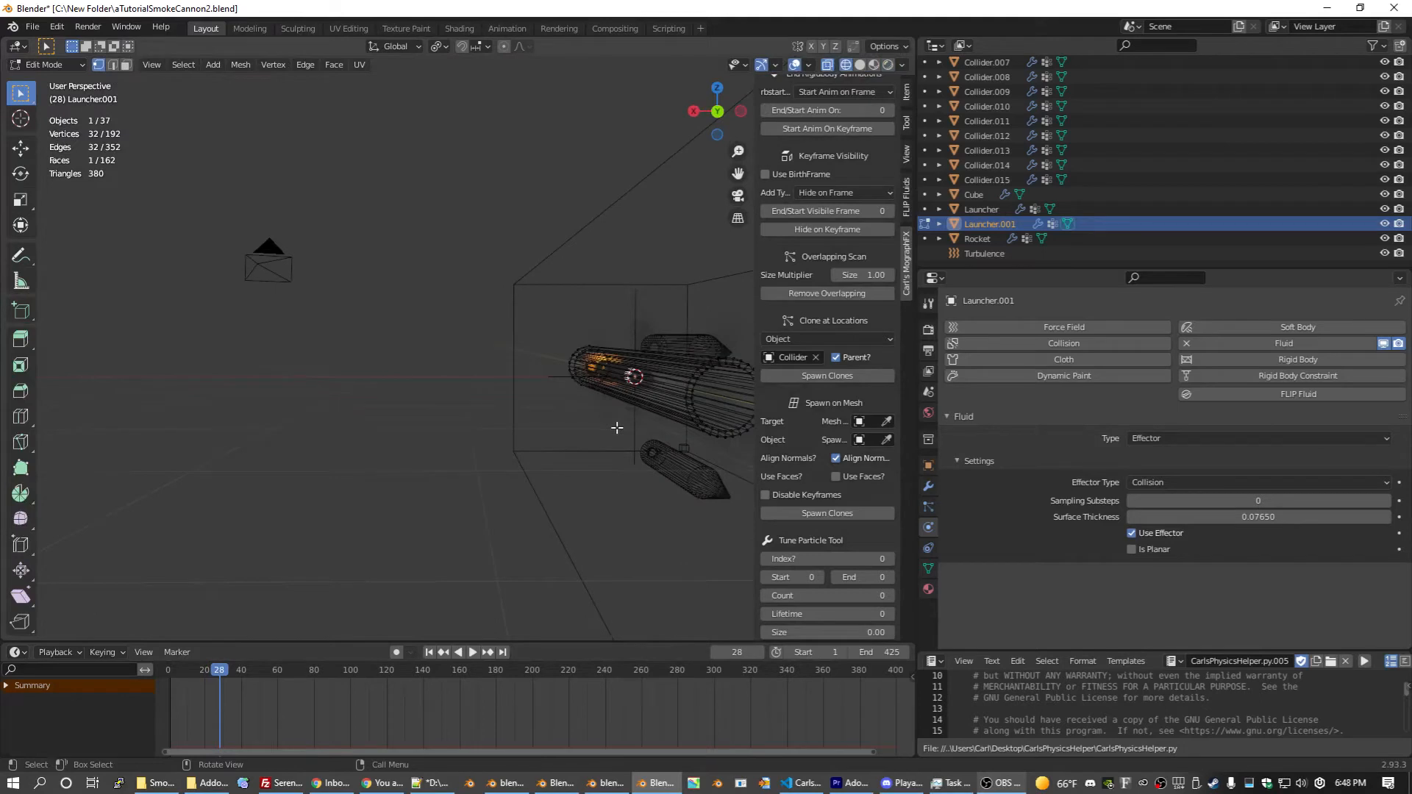
{"action": "middle_click_drag", "start_coordinate": [616, 428], "coordinate": [618, 428]}
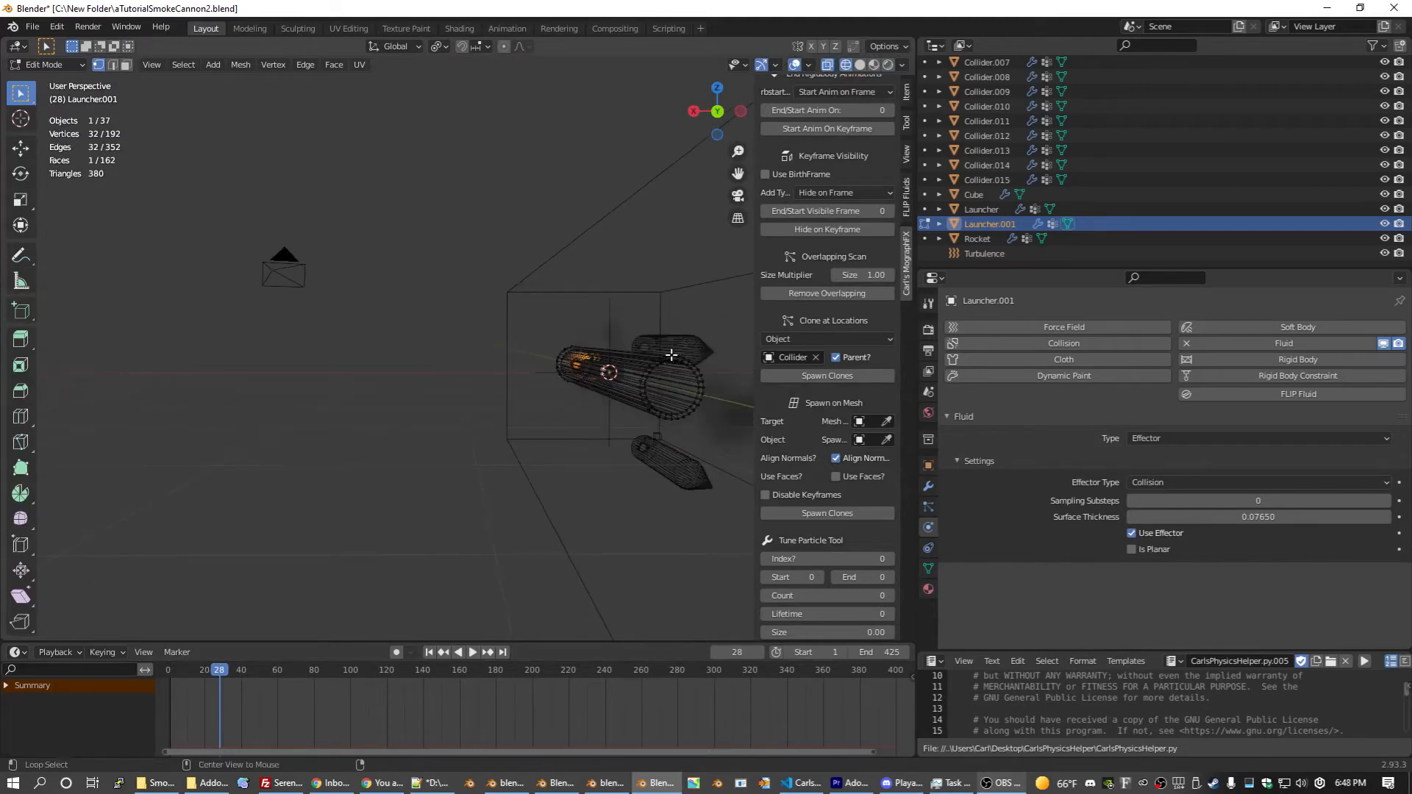
{"action": "left_click", "coordinate": [671, 358], "text": "alt"}
{"action": "key", "text": "KP_Decimal"}
{"action": "middle_click_drag", "start_coordinate": [713, 381], "coordinate": [353, 420]}
{"action": "left_click", "coordinate": [398, 417]}
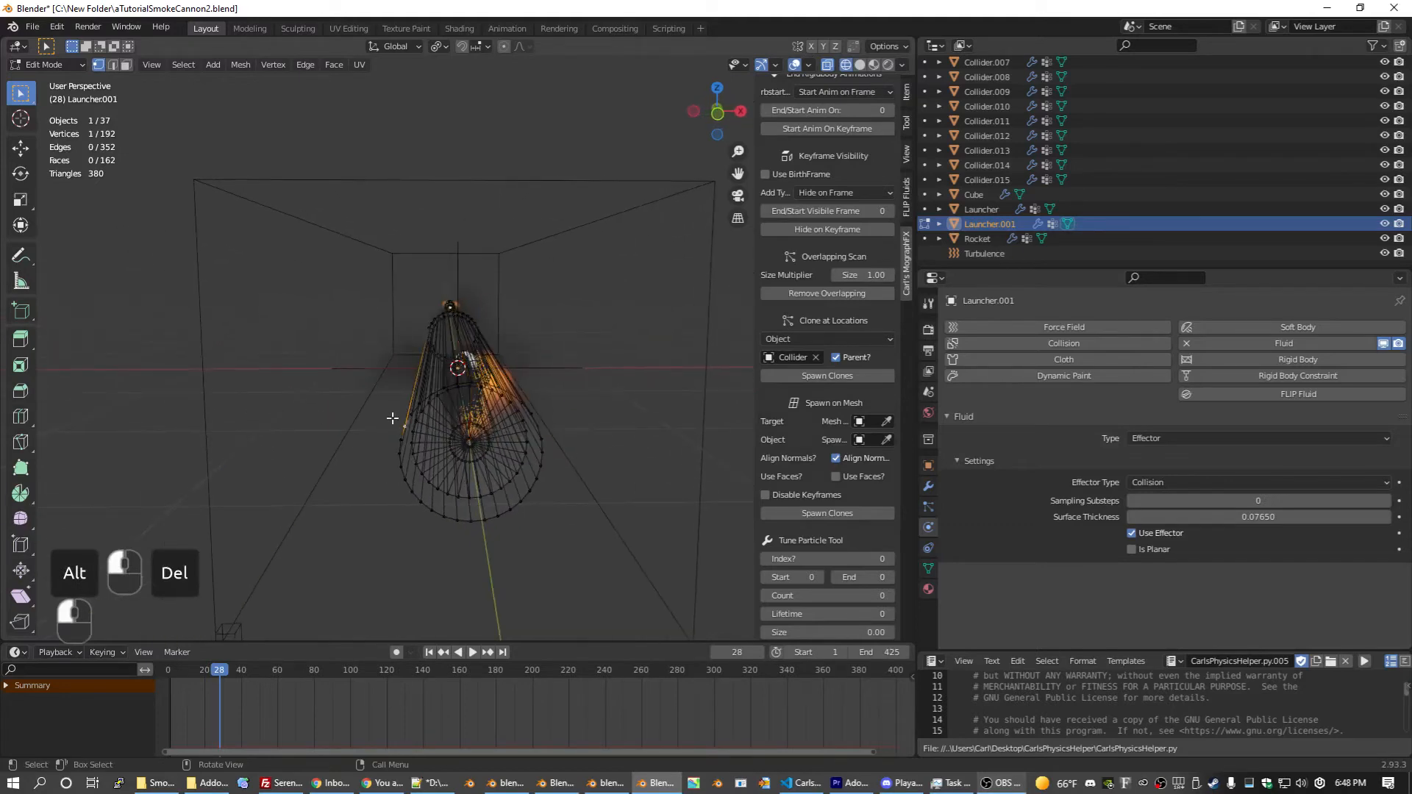
{"action": "left_click", "coordinate": [420, 405], "text": "alt"}
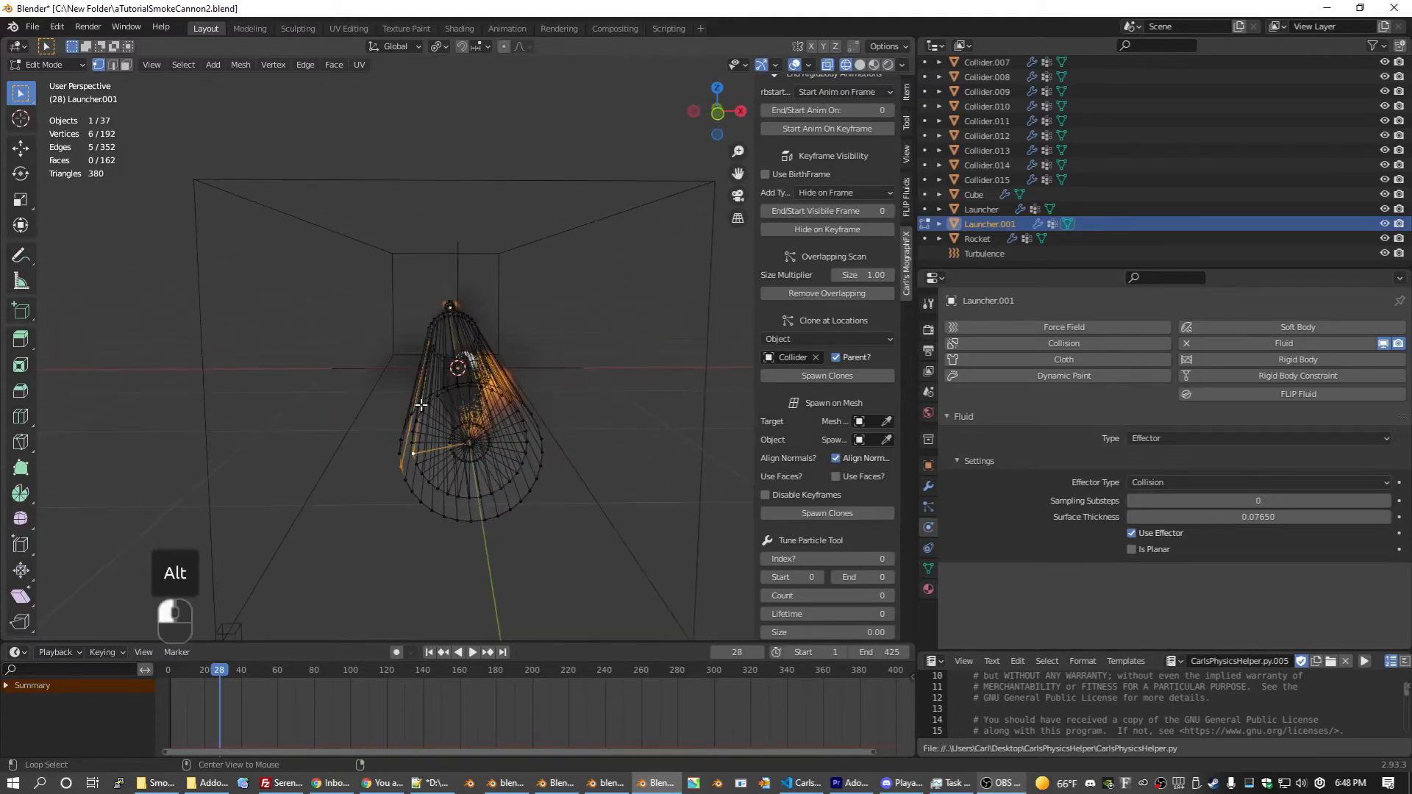
{"action": "scroll", "coordinate": [363, 438], "scroll_direction": "up", "scroll_amount": 3}
{"action": "middle_click_drag", "start_coordinate": [363, 438], "coordinate": [369, 429]}
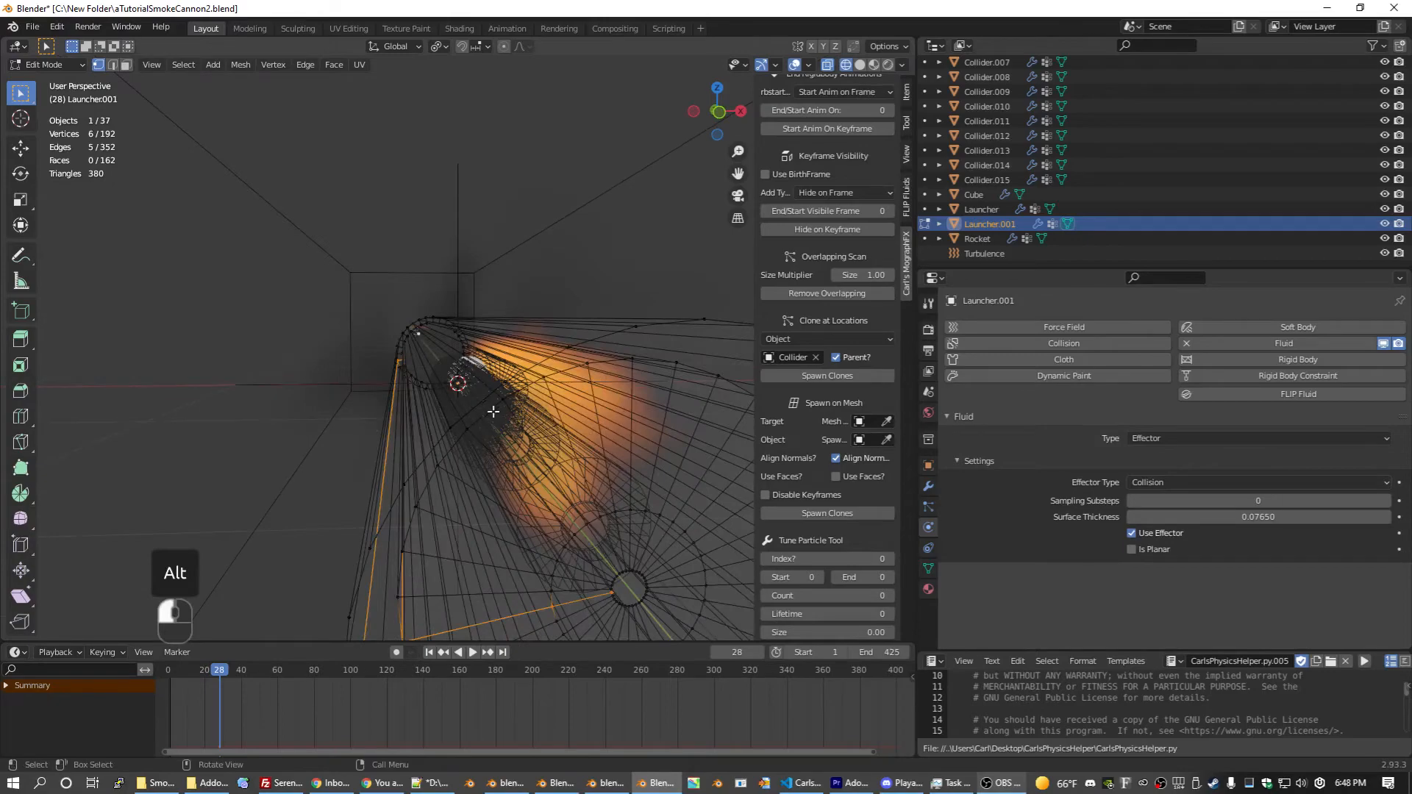
Step: Select the outer shell of the duplicate launcher's tube at both ends and scale it by about 1.494 on all axes except global Y
{"action": "left_click", "coordinate": [590, 340], "text": "alt"}
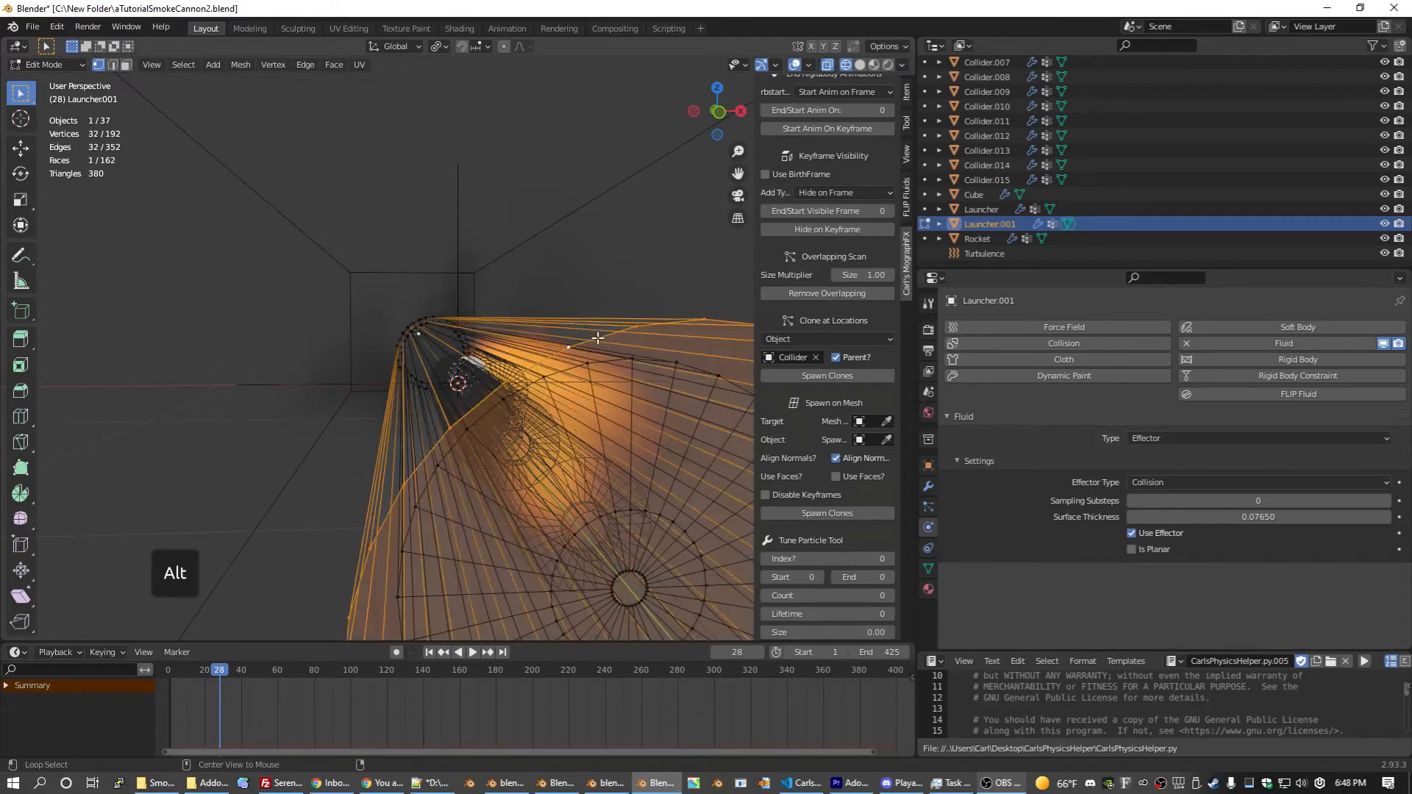
{"action": "middle_click_drag", "start_coordinate": [591, 341], "coordinate": [404, 435]}
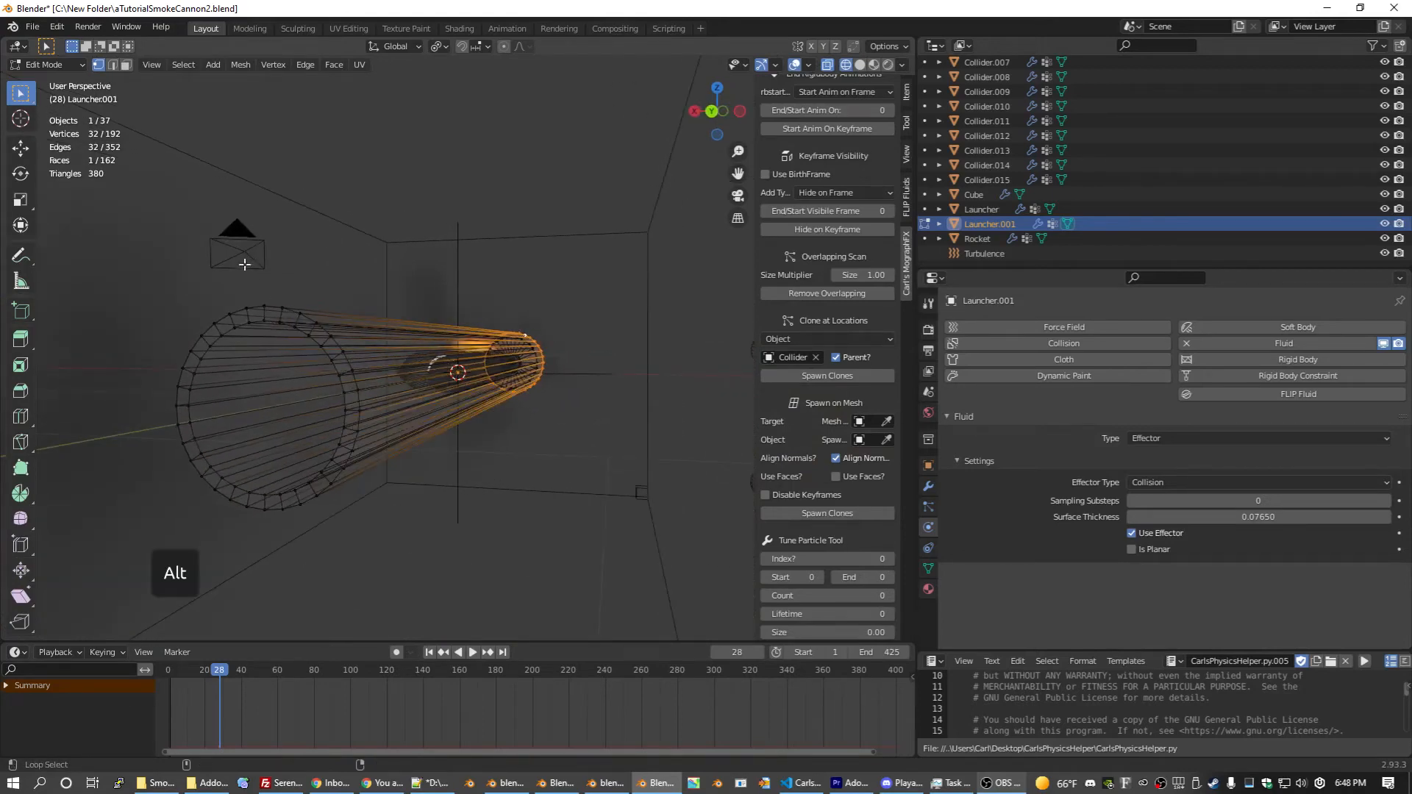
{"action": "left_click", "coordinate": [272, 306], "text": "alt+shift"}
{"action": "middle_click_drag", "start_coordinate": [272, 306], "coordinate": [530, 278]}
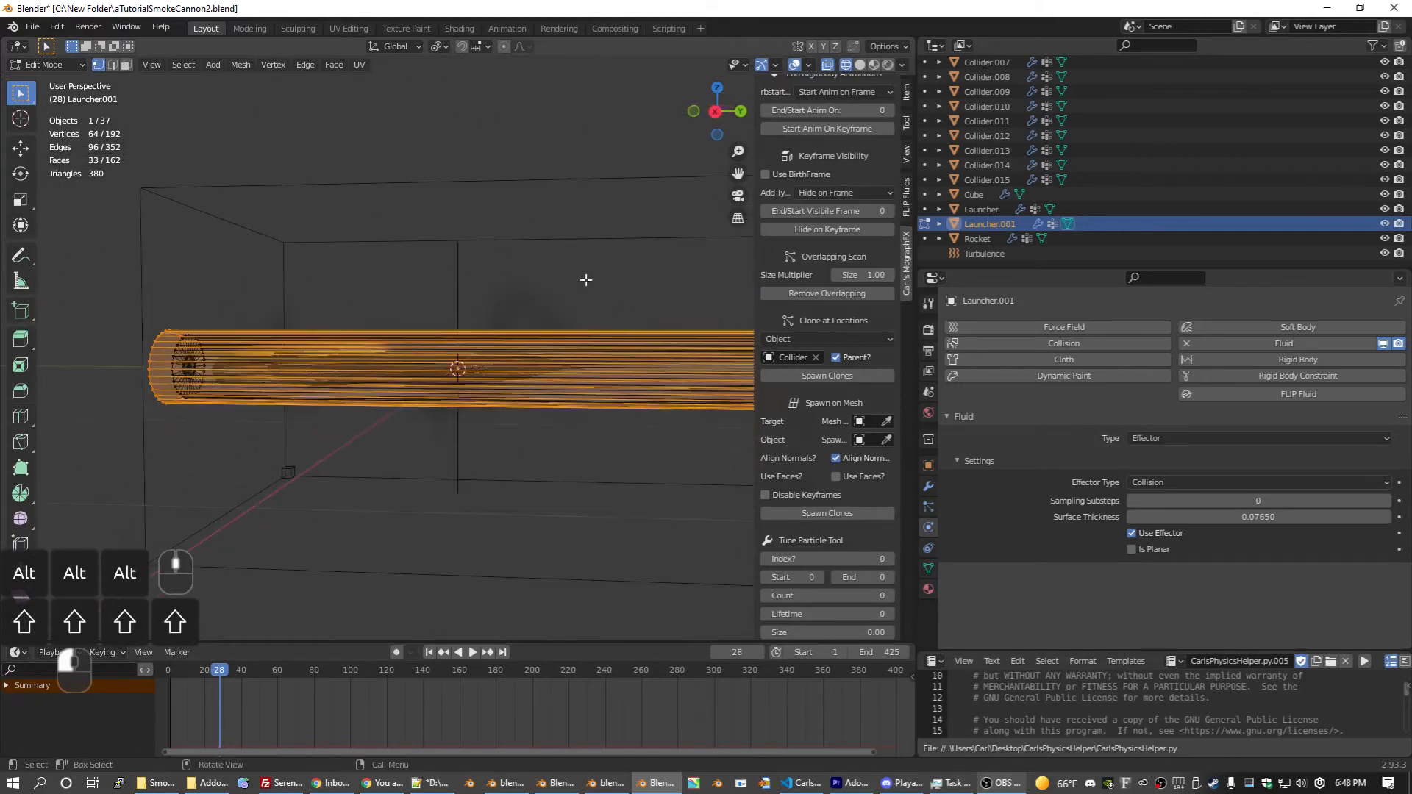
{"action": "key", "text": "s"}
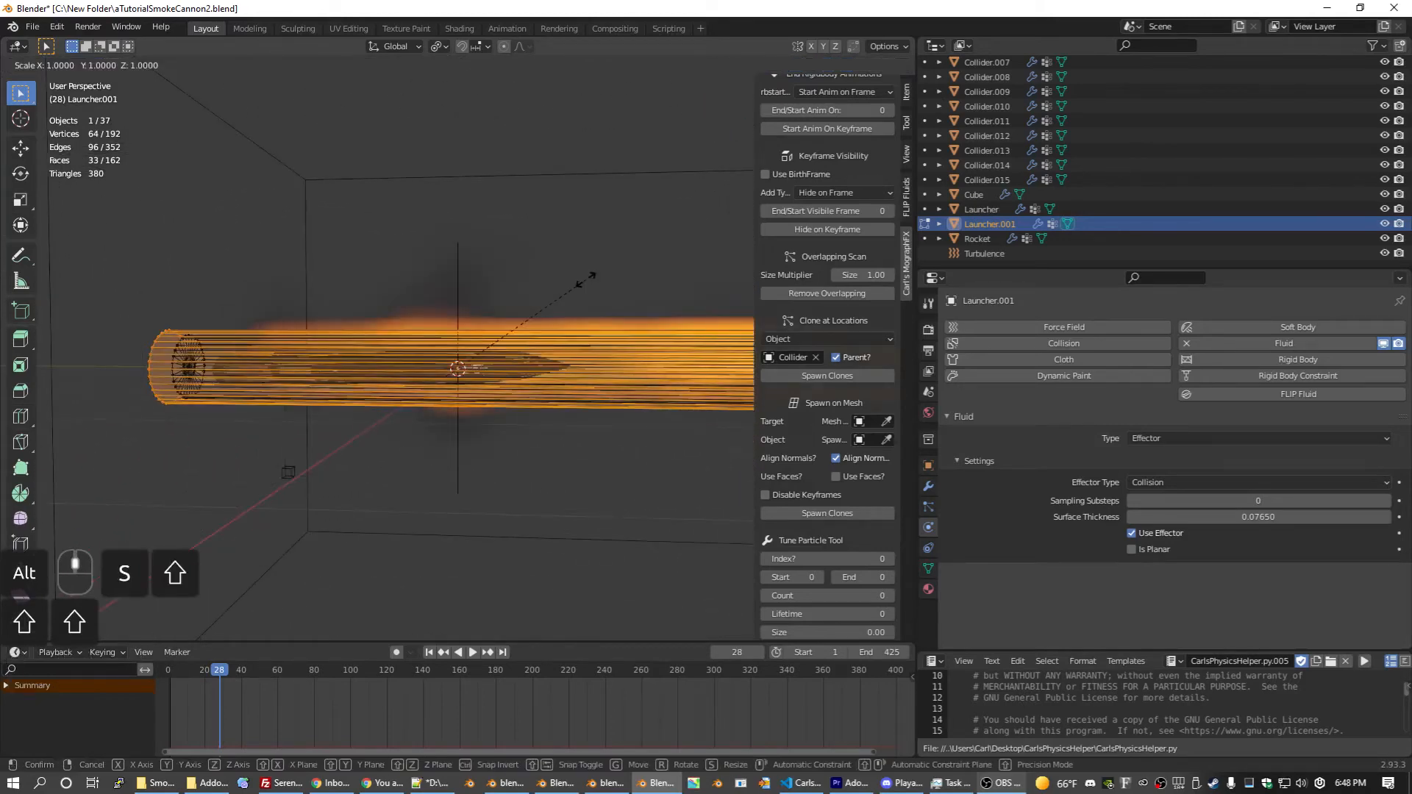
{"action": "key", "text": "shift+y"}
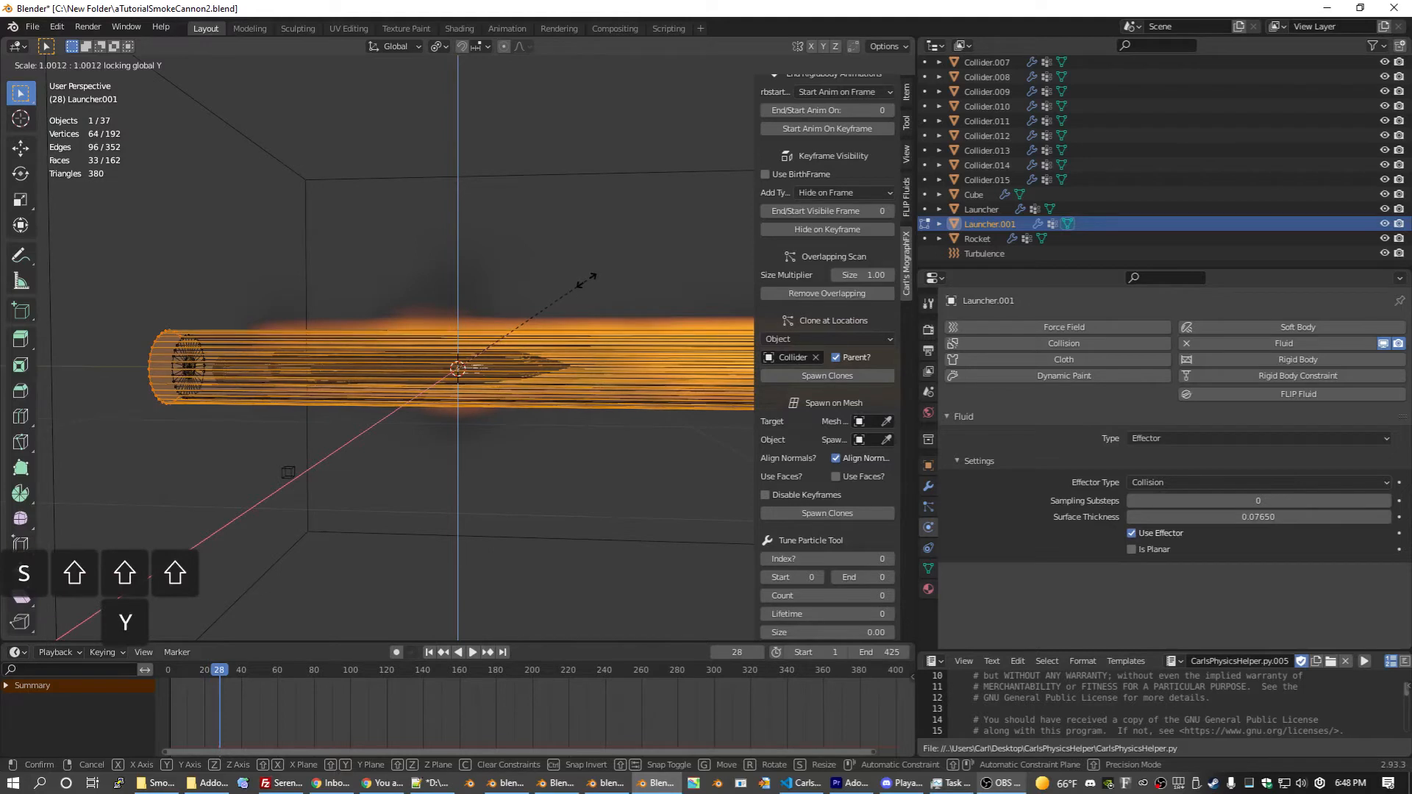
{"action": "left_click", "coordinate": [654, 249]}
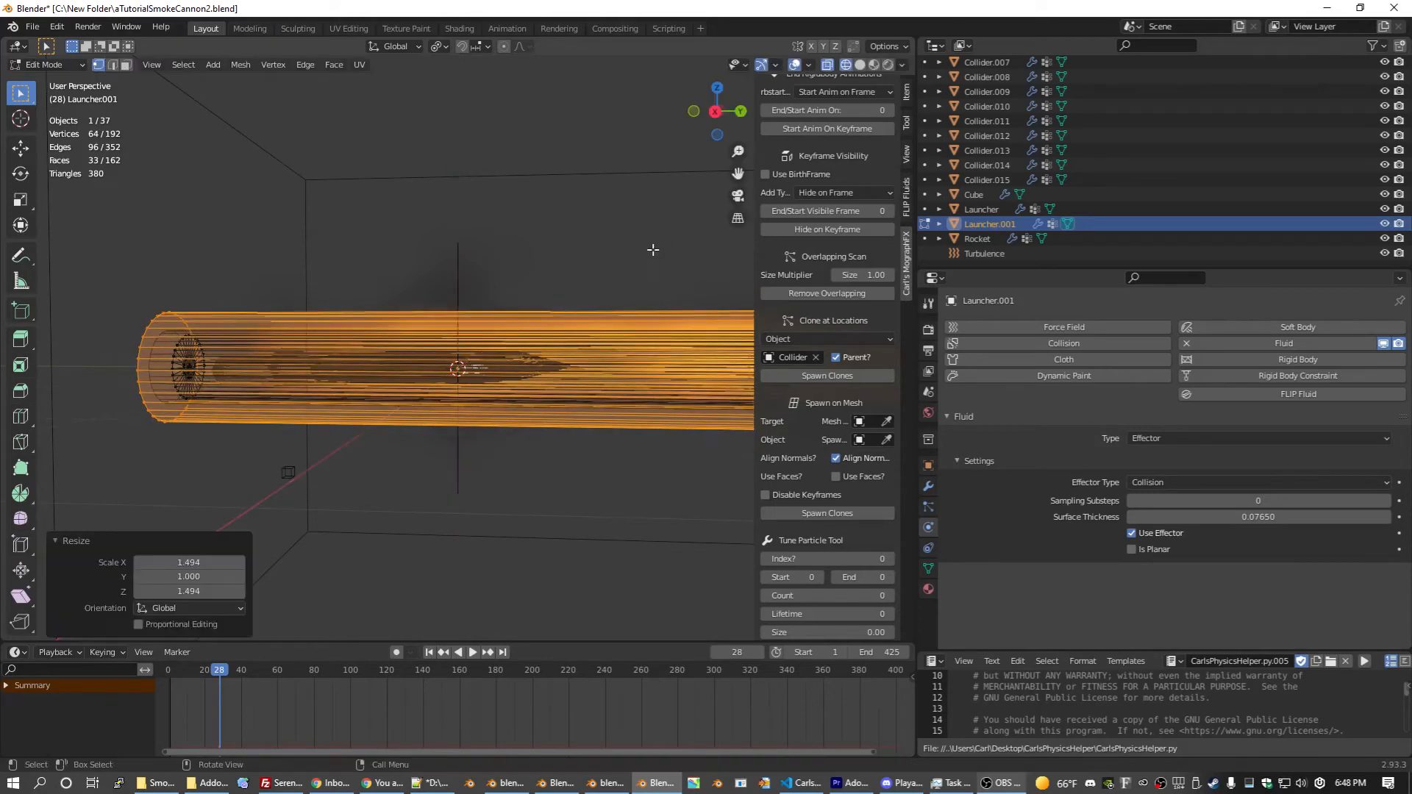
Step: Hide both the duplicate and original launchers in the viewport and return to Object Mode
{"action": "middle_click_drag", "start_coordinate": [102, 245], "coordinate": [228, 252]}
{"action": "left_click", "coordinate": [1385, 225]}
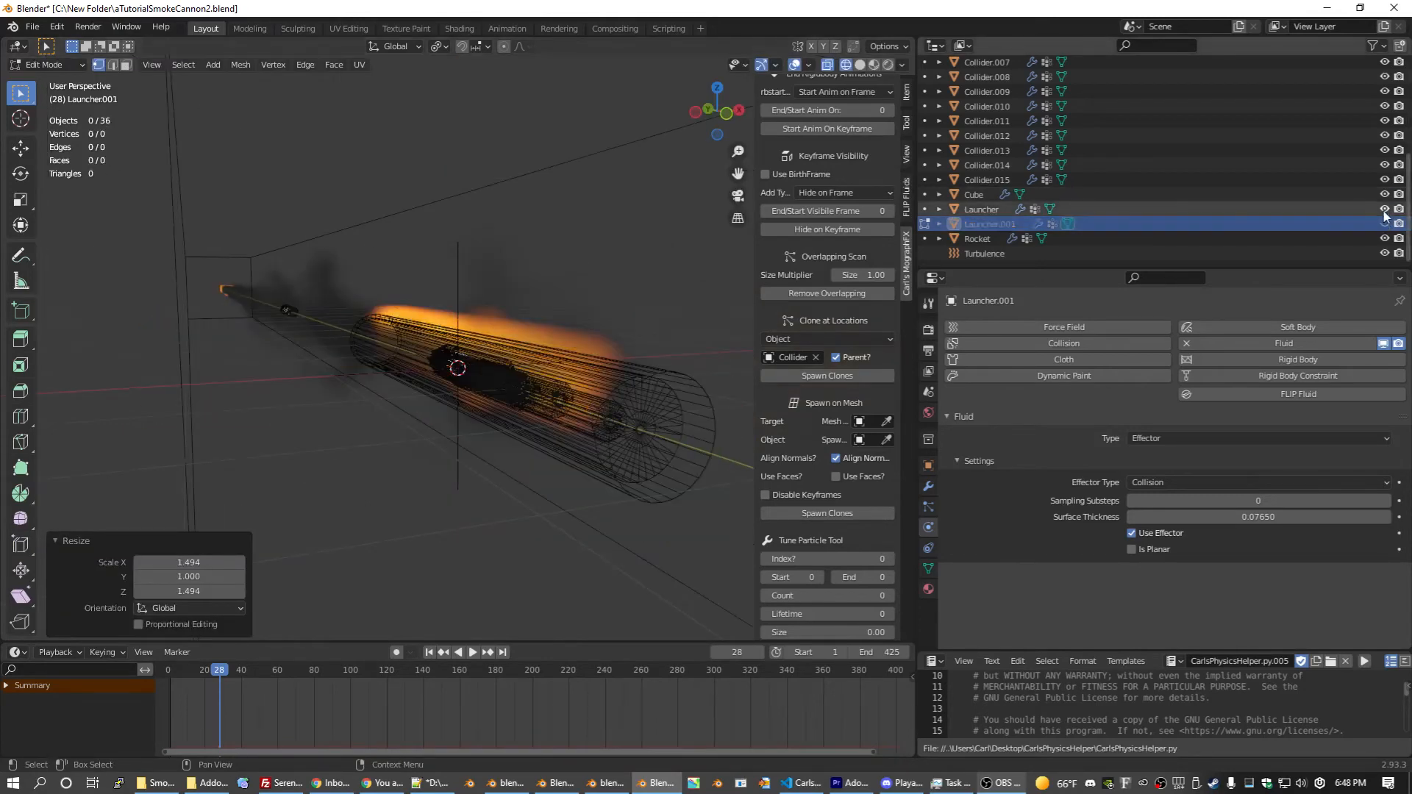
{"action": "left_click", "coordinate": [1385, 209]}
{"action": "key", "text": "Tab"}
{"action": "middle_click_drag", "start_coordinate": [605, 243], "coordinate": [423, 238]}
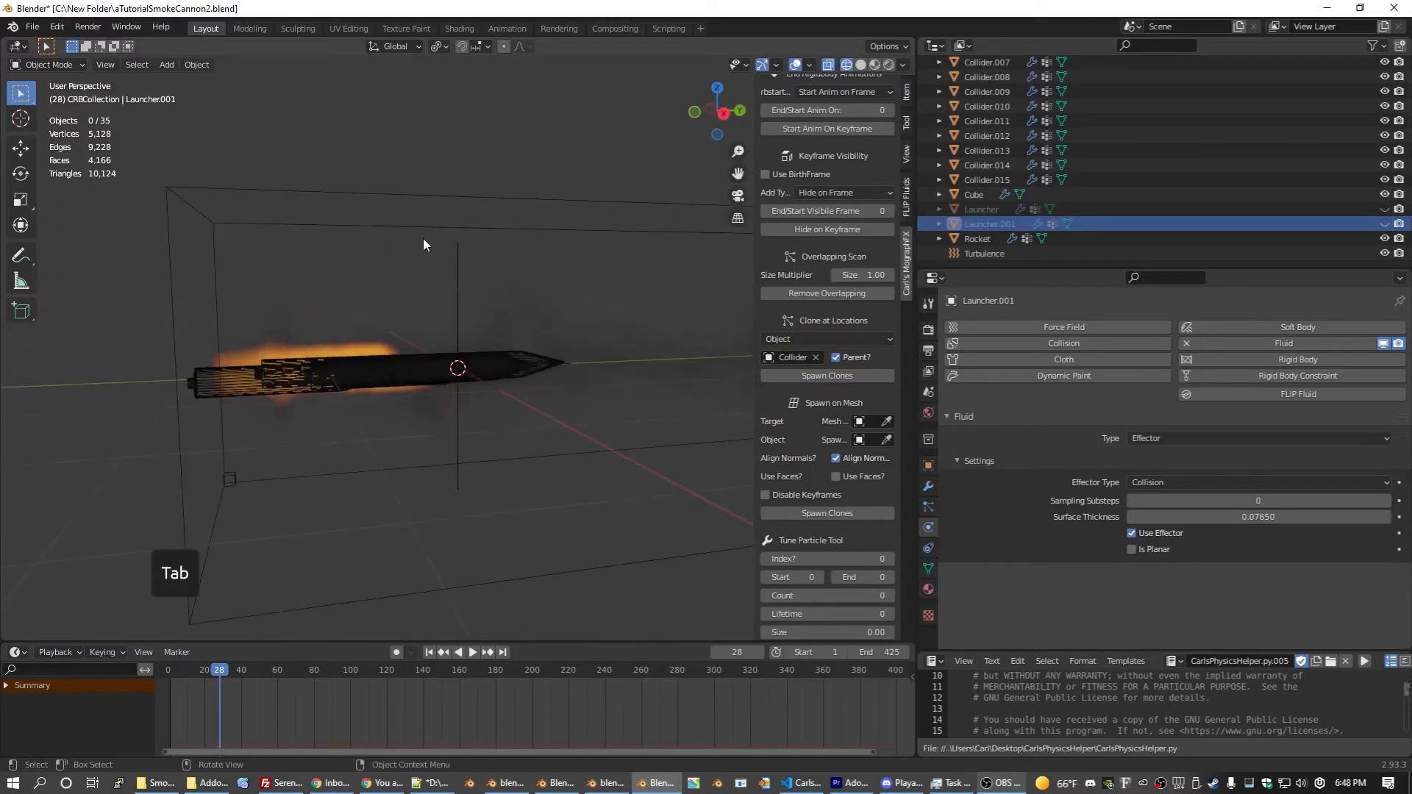
{"action": "left_click", "coordinate": [443, 359]}
Step: Show the original launcher again in the camera view and set the duplicate launcher's effector Sampling Substeps to 4
{"action": "left_click", "coordinate": [993, 226]}
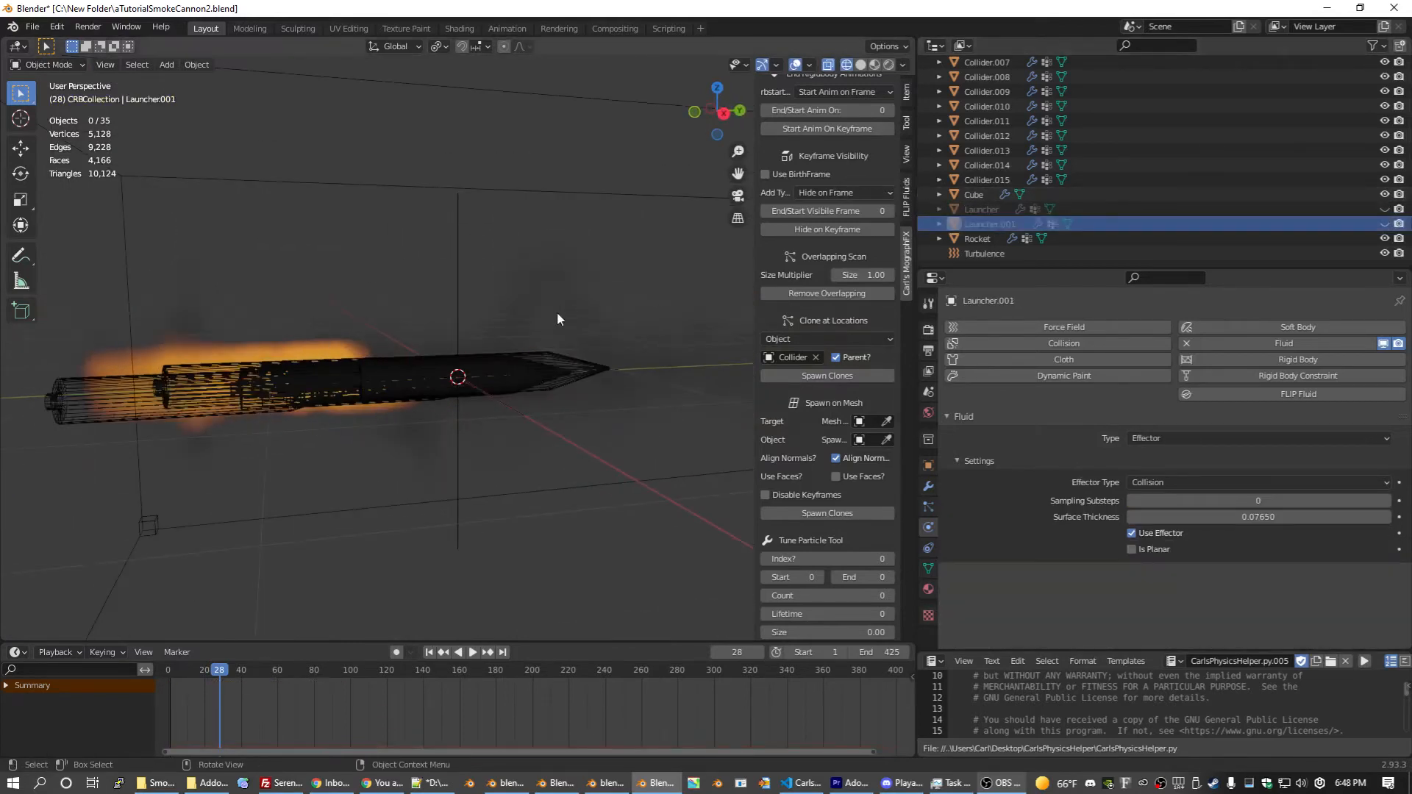
{"action": "key", "text": "KP_0"}
{"action": "left_click", "coordinate": [1385, 210]}
{"action": "left_click", "coordinate": [1386, 503]}
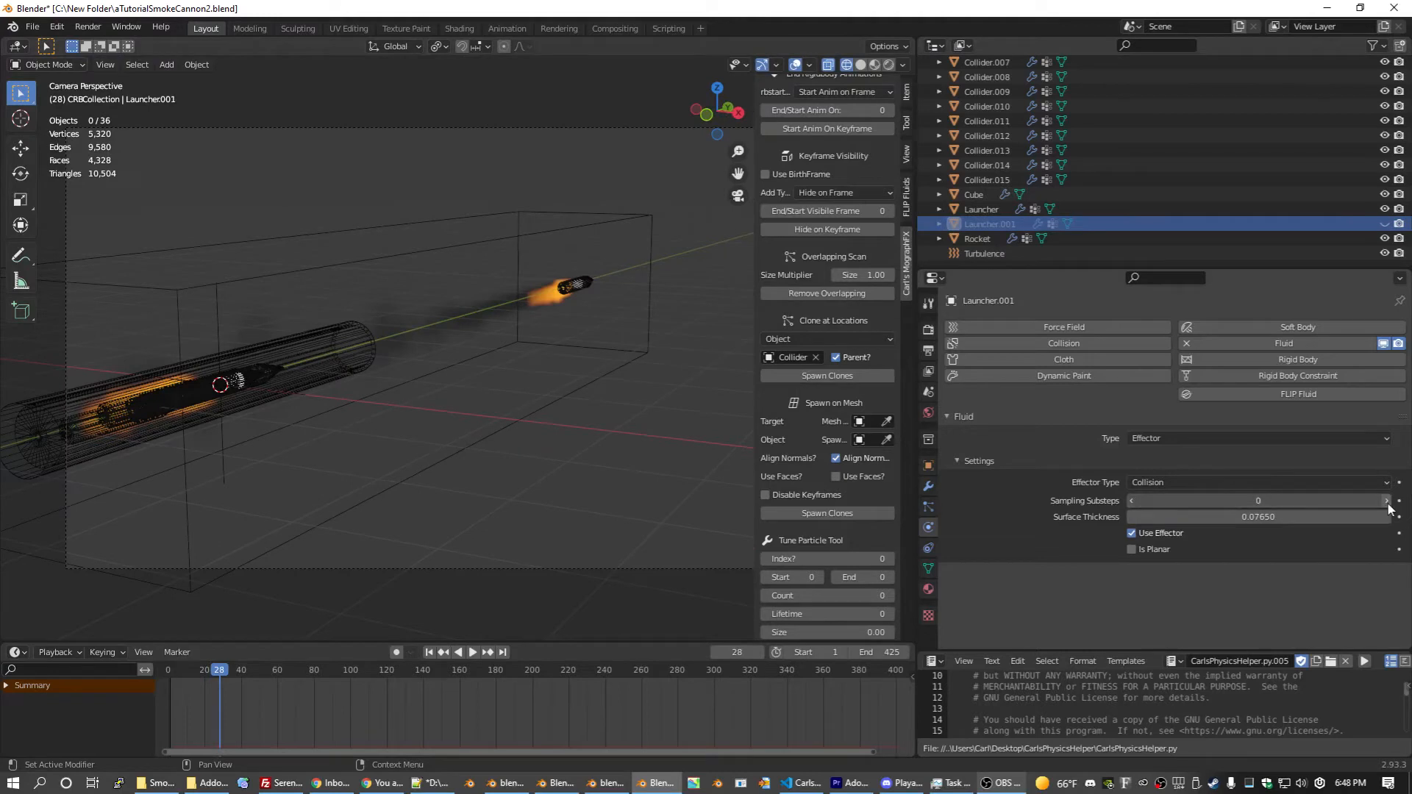
{"action": "left_click", "coordinate": [1385, 504]}
{"action": "left_click", "coordinate": [1386, 503]}
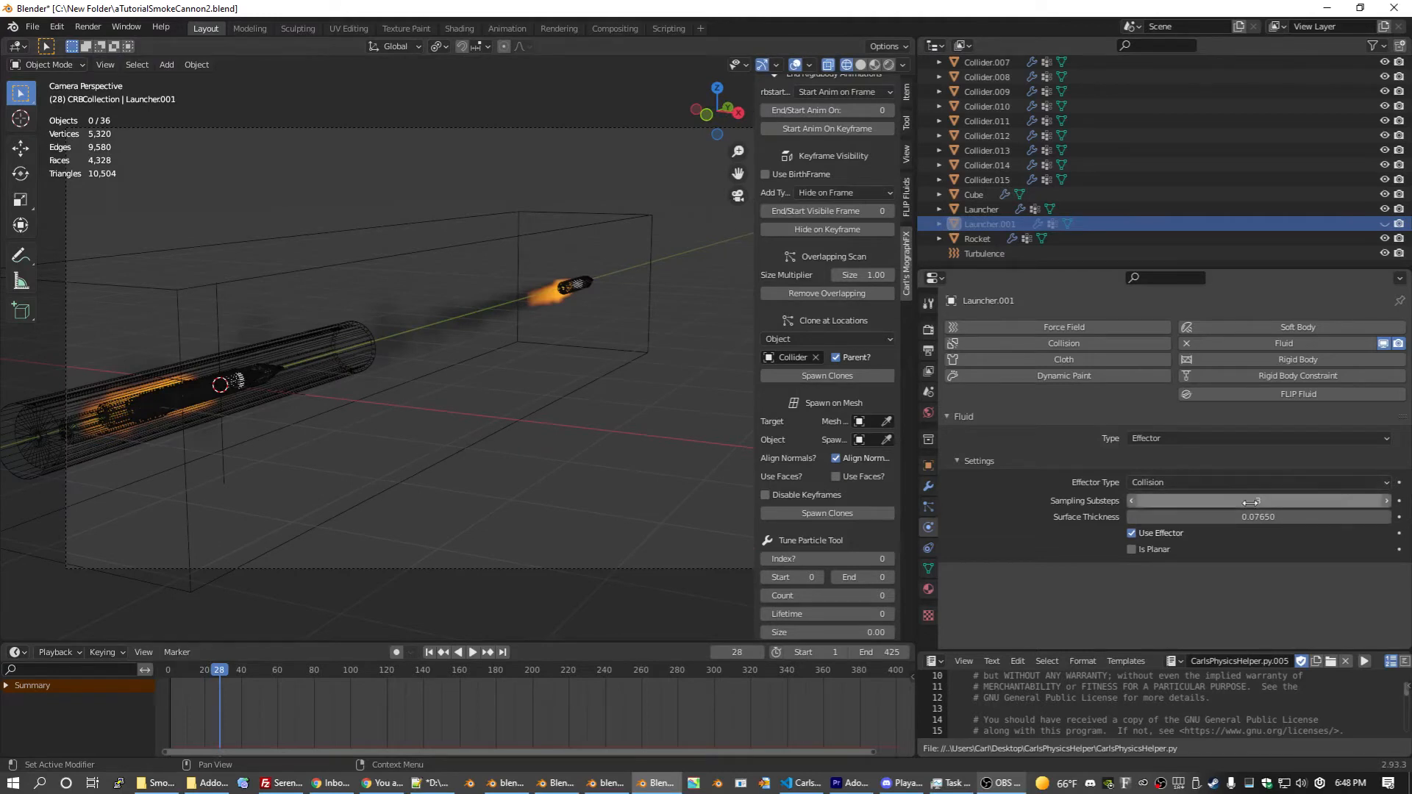
{"action": "left_click", "coordinate": [1387, 503]}
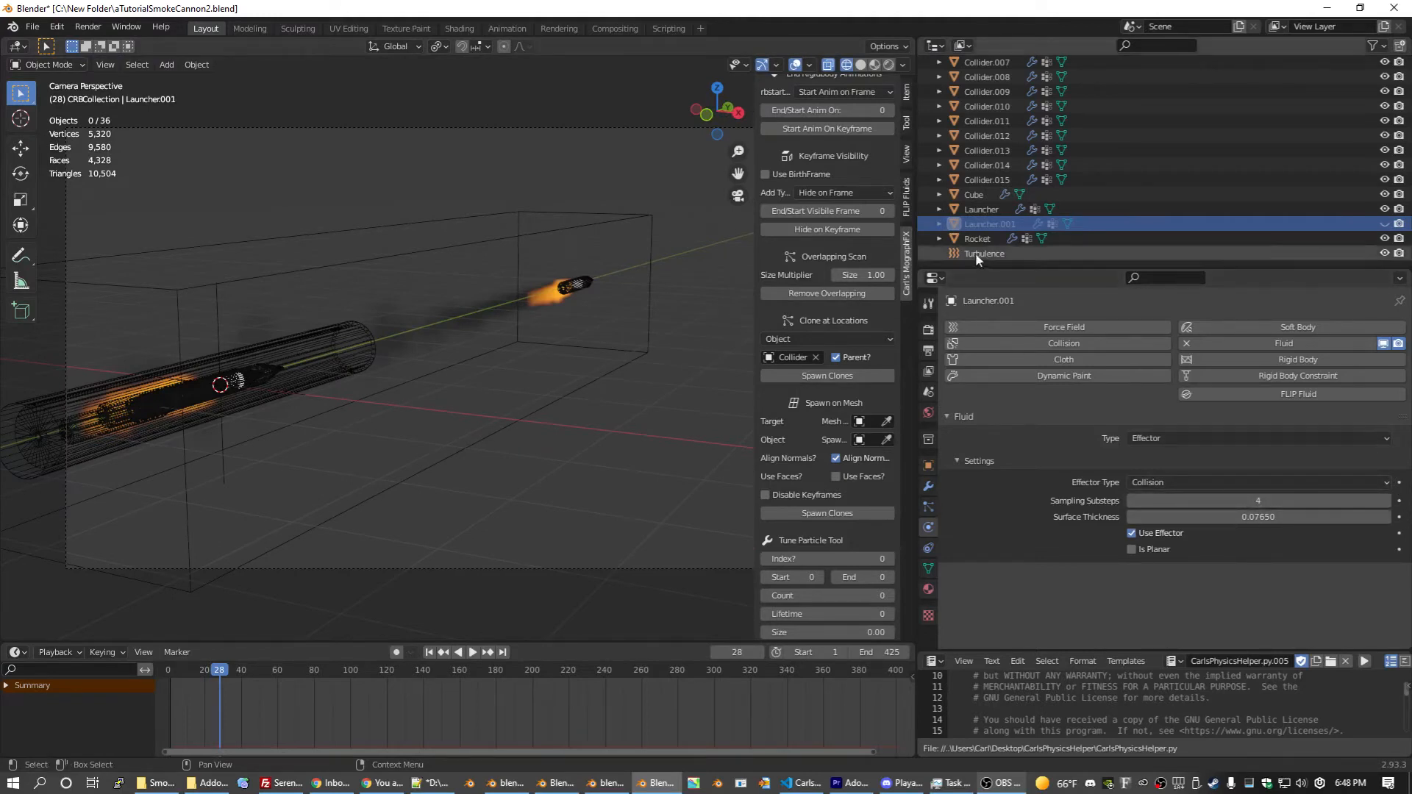
Step: Save the file, then free and rebake the smoke domain's data, stopping the bake partway to view frame 58
{"action": "left_click", "coordinate": [376, 267]}
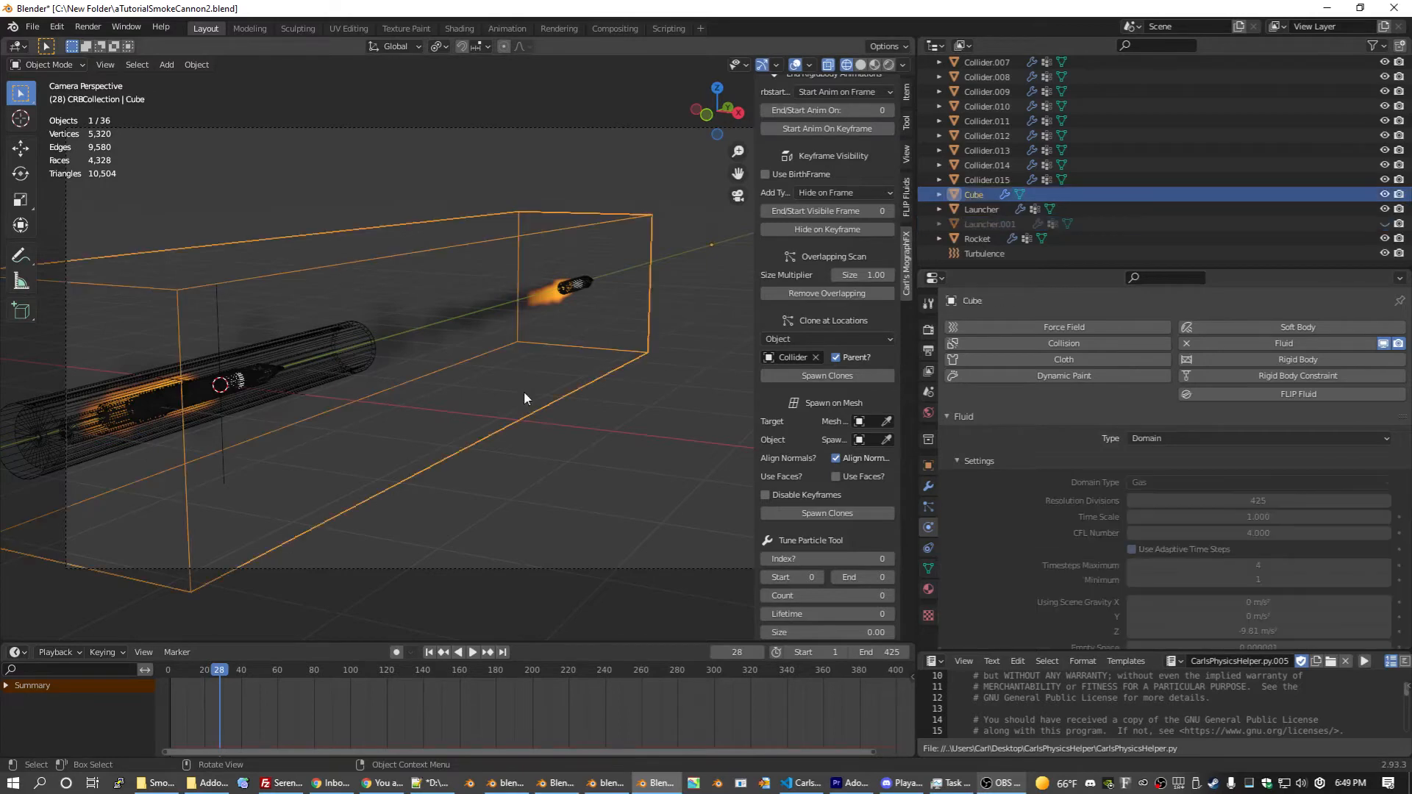
{"action": "key", "text": "ctrl+s"}
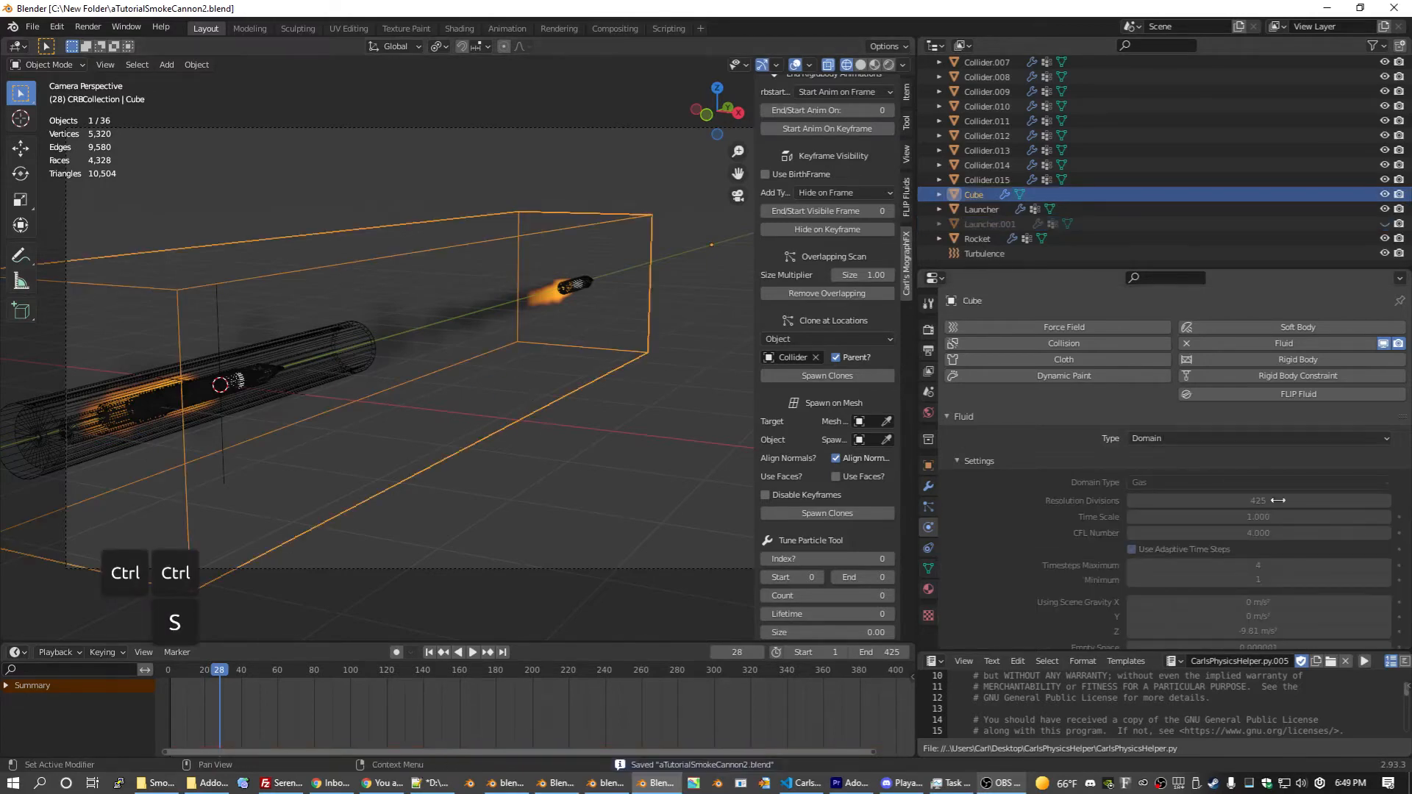
{"action": "scroll", "coordinate": [1087, 515], "scroll_direction": "down", "scroll_amount": 3}
{"action": "scroll", "coordinate": [1087, 515], "scroll_direction": "down", "scroll_amount": 2}
{"action": "left_click", "coordinate": [1273, 537]}
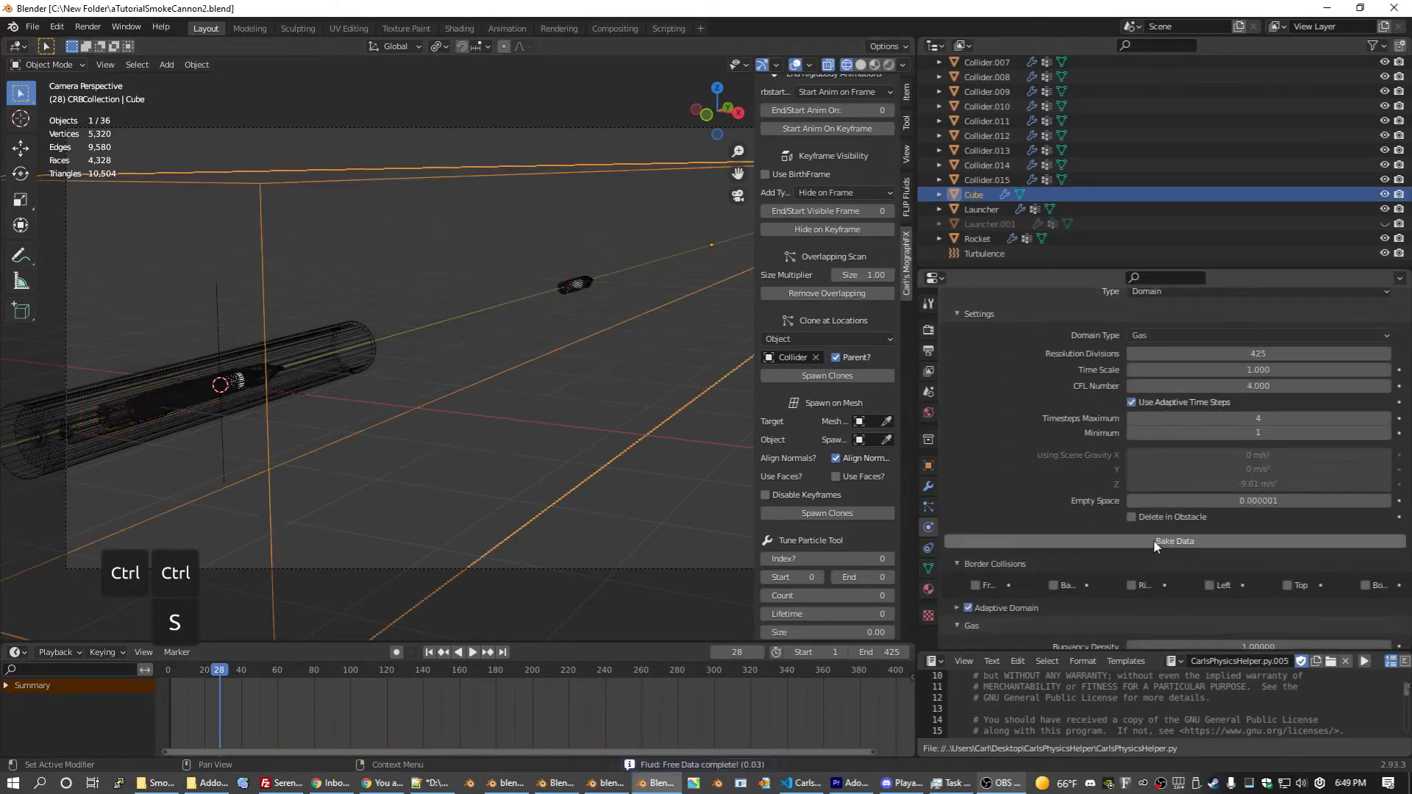
{"action": "left_click", "coordinate": [1104, 541]}
{"action": "key", "text": "Escape"}
{"action": "key", "text": "Left"}
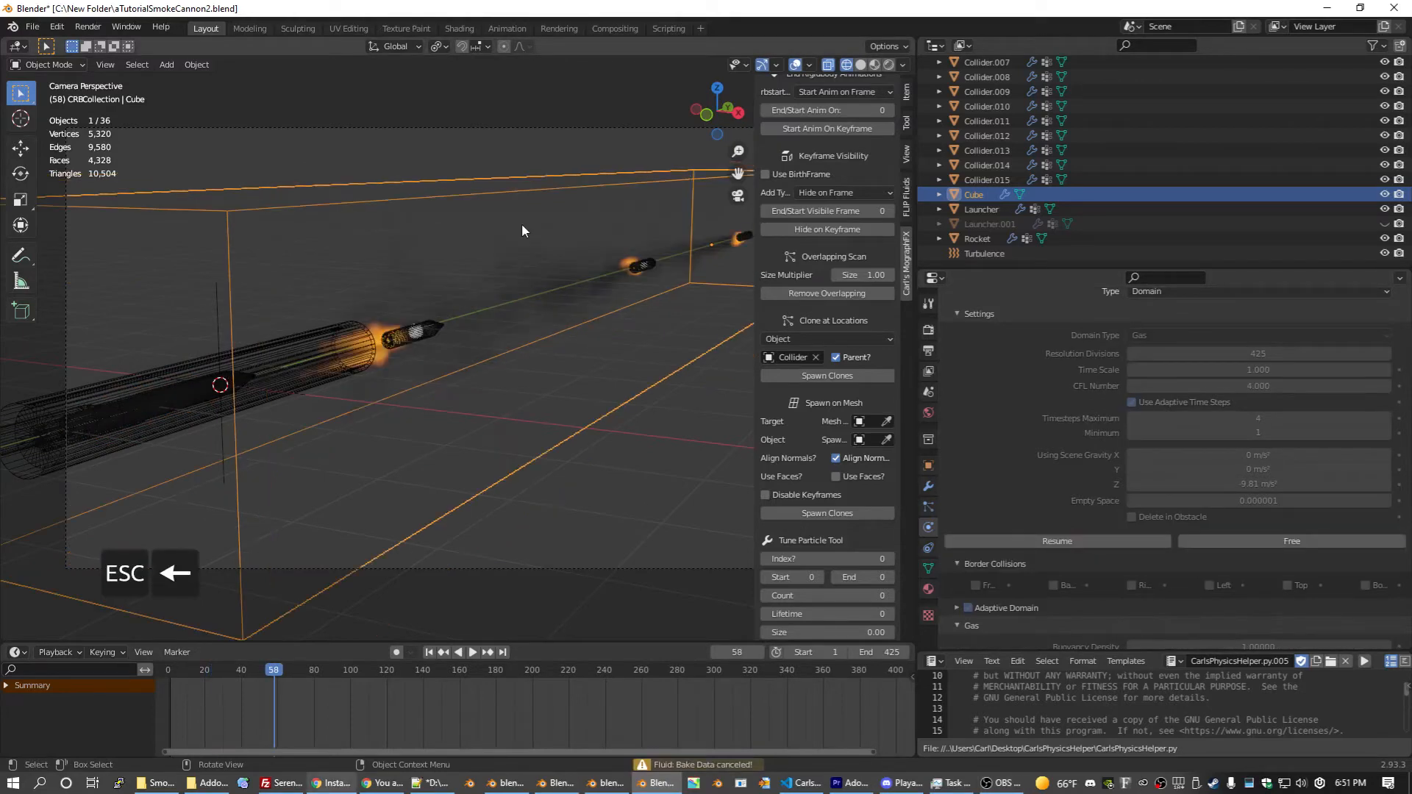
Step: Hide the rocket and briefly show the duplicate launcher to examine how it contains the baked fire and smoke at the tube's end
{"action": "scroll", "coordinate": [285, 449], "scroll_direction": "up", "scroll_amount": 3}
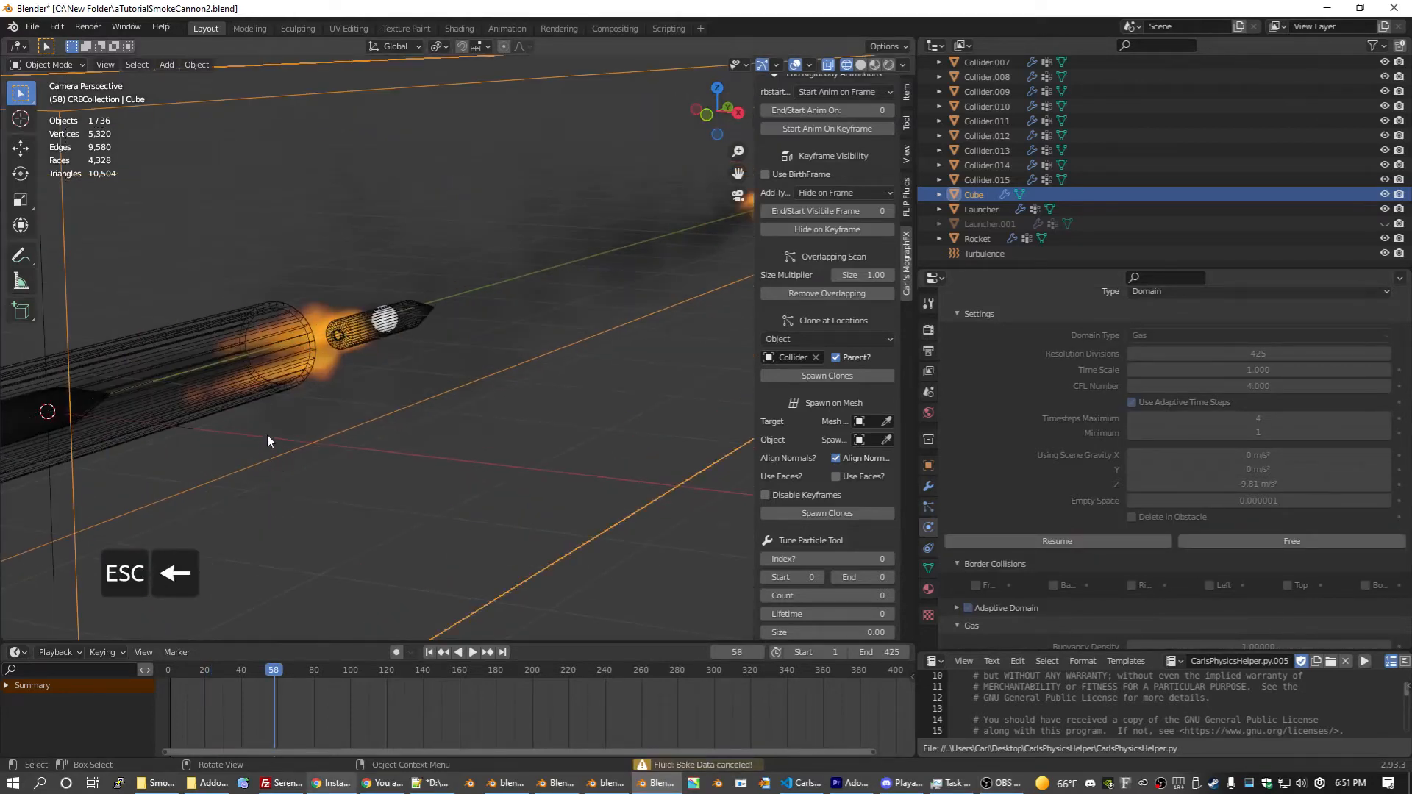
{"action": "middle_click_drag", "start_coordinate": [267, 435], "coordinate": [535, 404]}
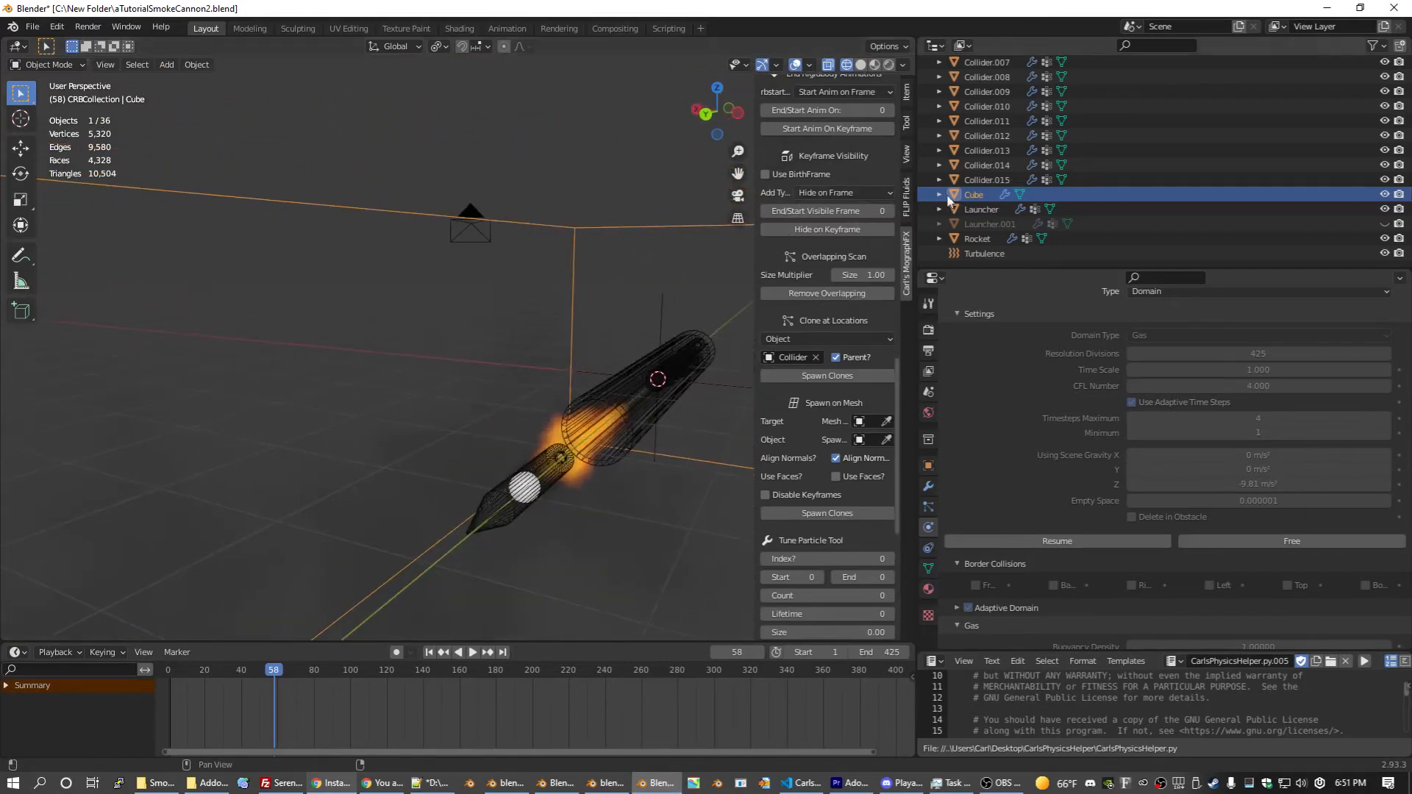
{"action": "left_click", "coordinate": [1382, 237]}
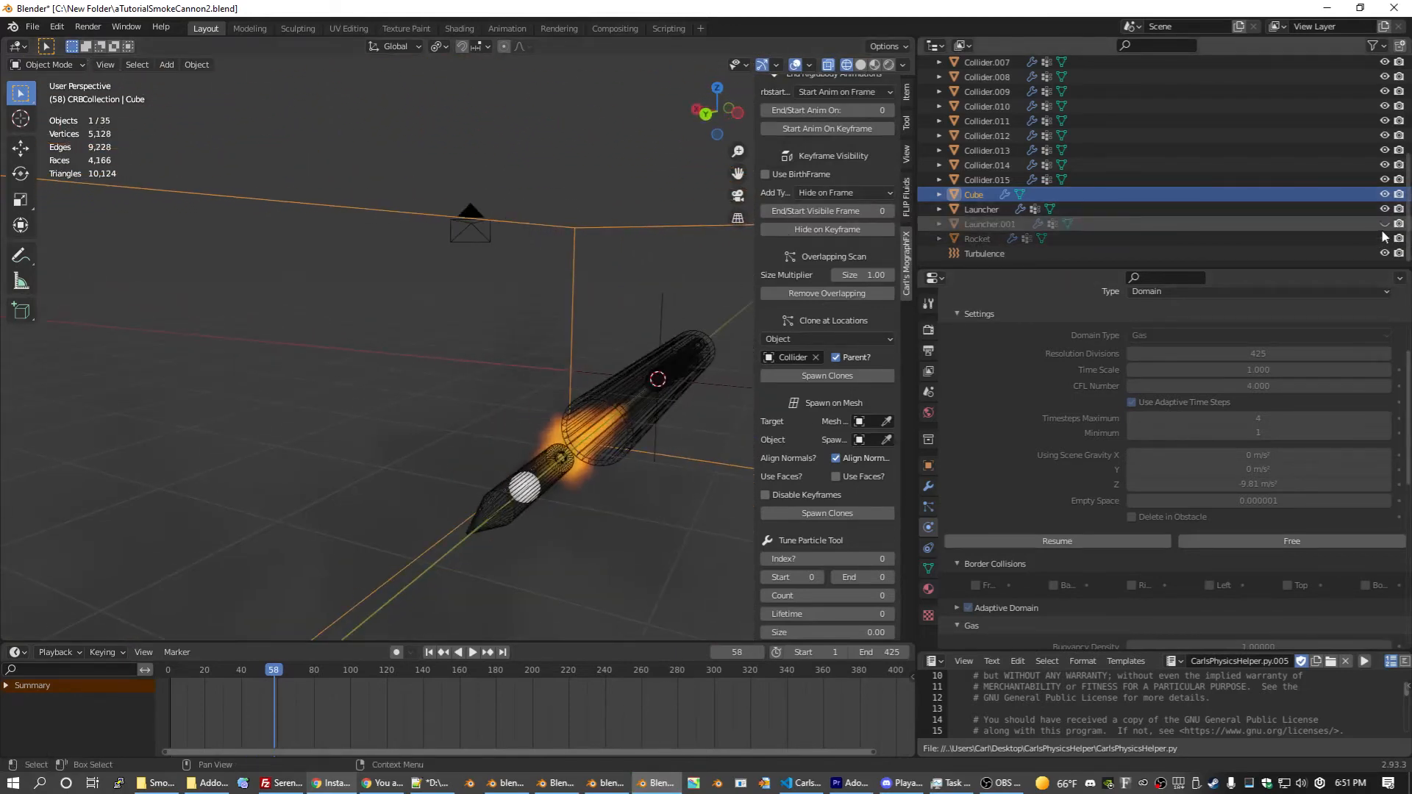
{"action": "left_click", "coordinate": [1384, 228]}
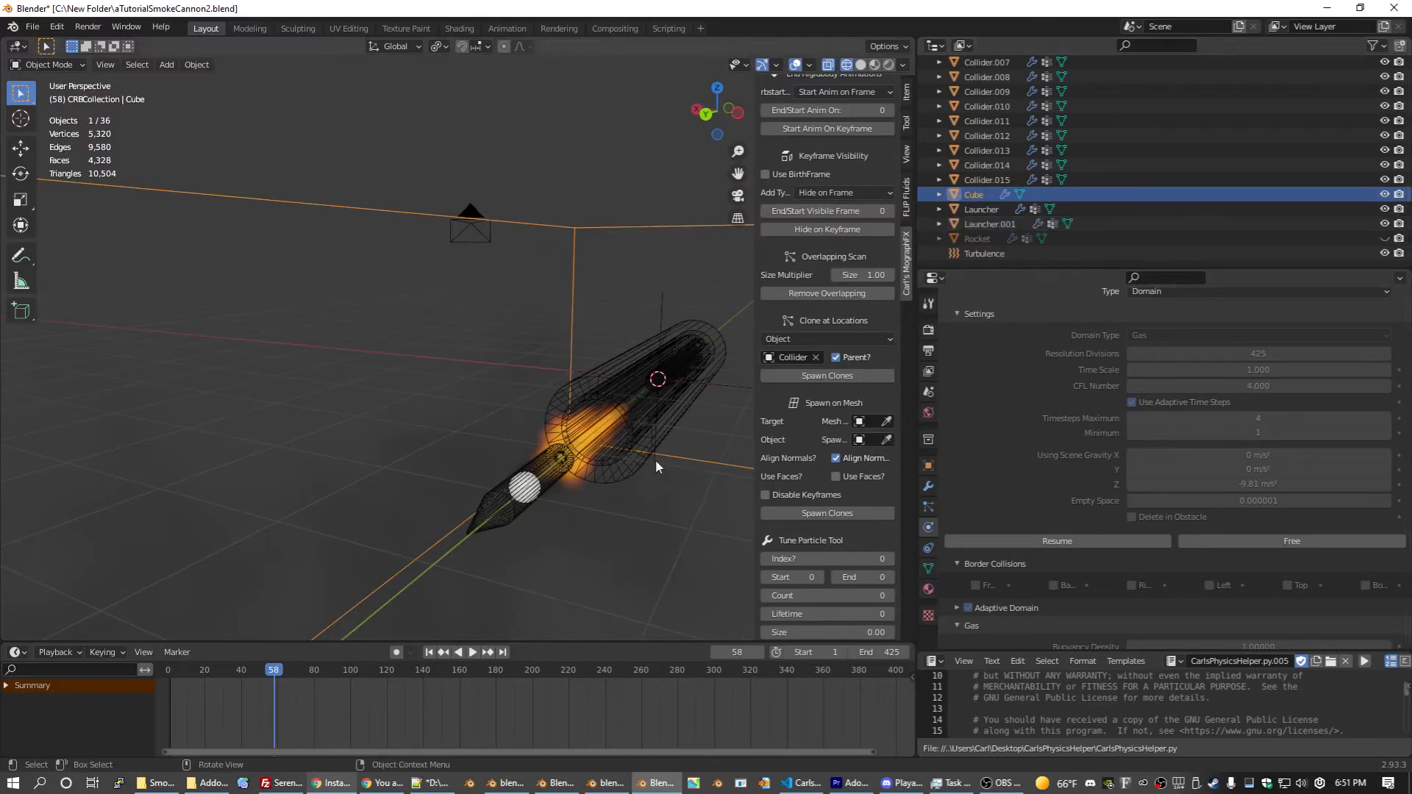
{"action": "middle_click_drag", "start_coordinate": [655, 460], "coordinate": [615, 447]}
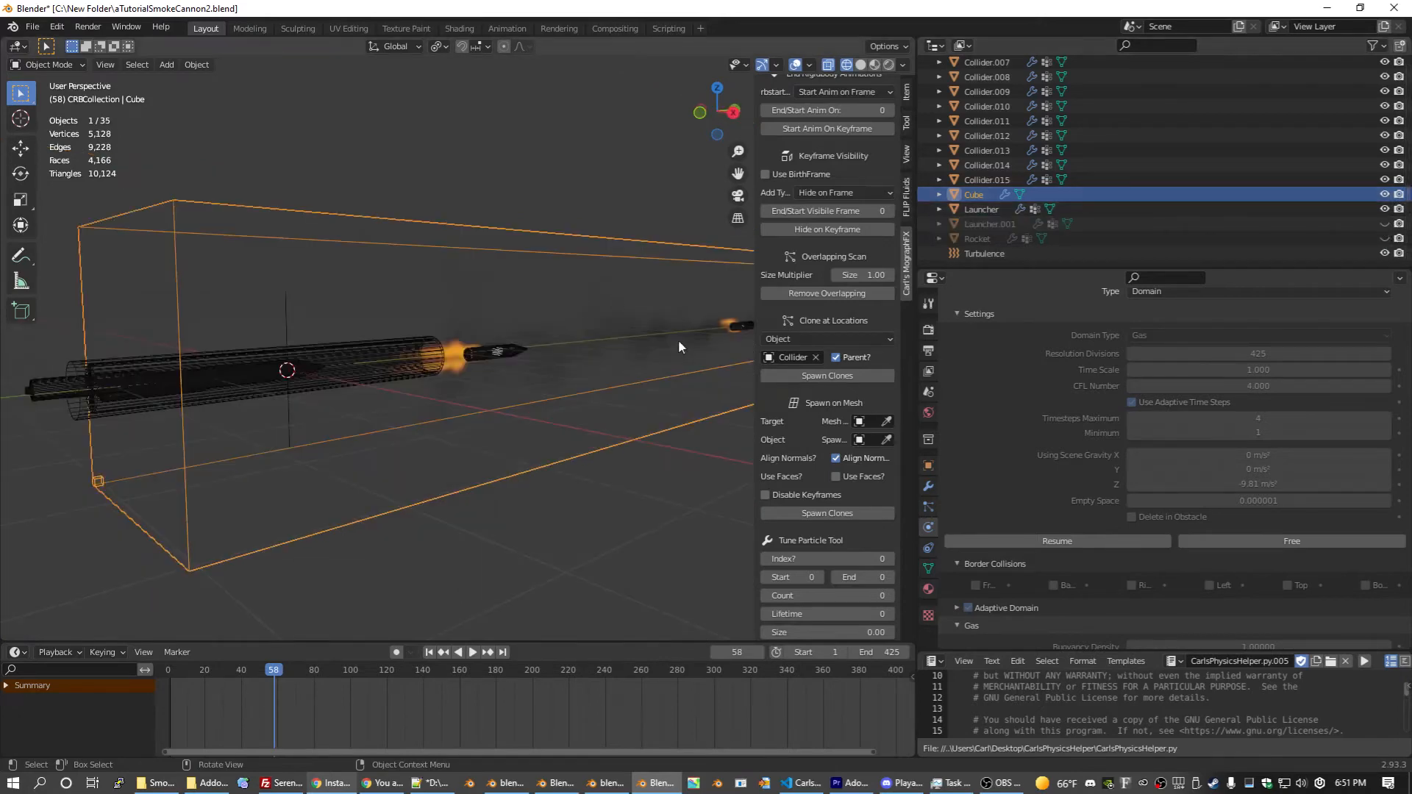
{"action": "middle_click_drag", "start_coordinate": [679, 346], "coordinate": [561, 337]}
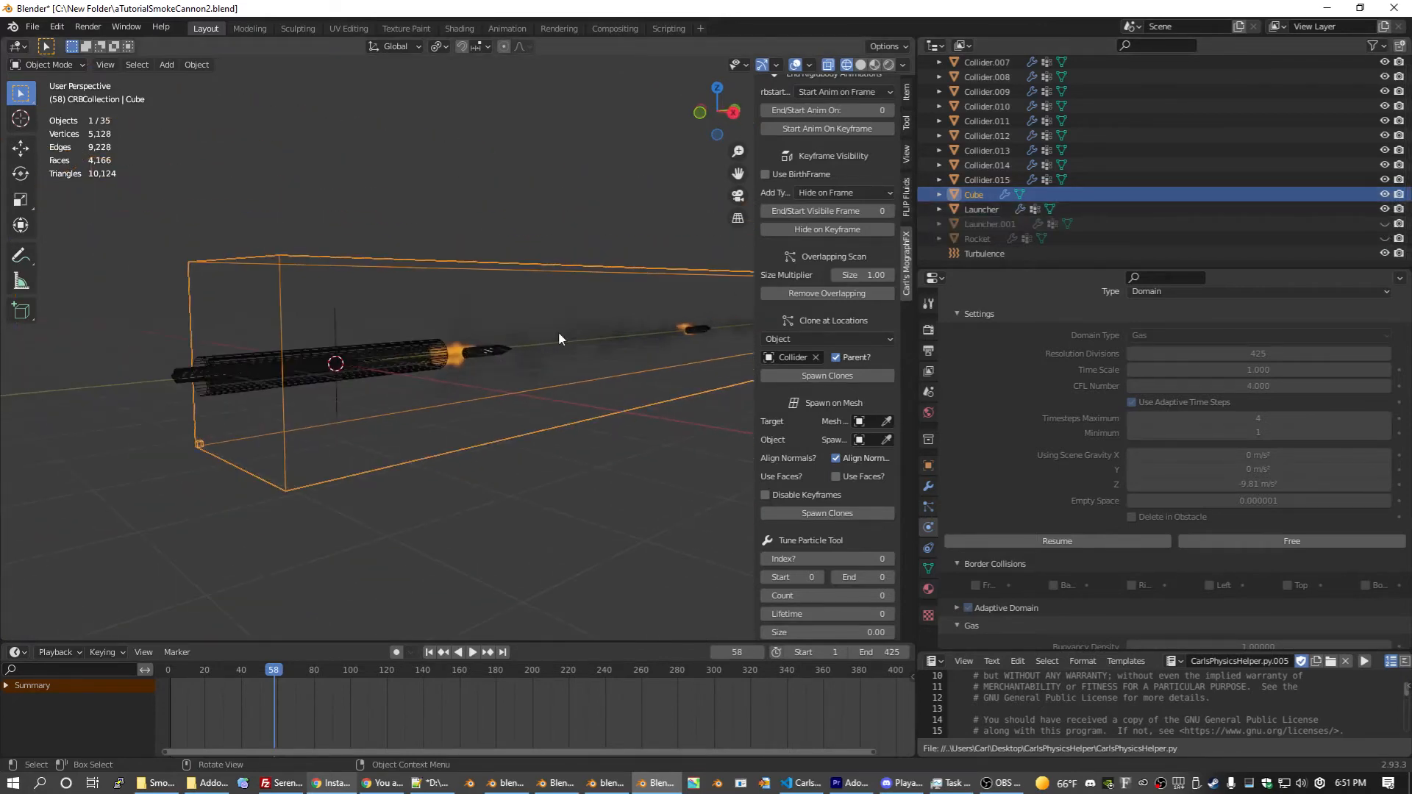
Step: Set the turbulence force field's strength to 0.3 and size to 0.25, and save the file
{"action": "left_click", "coordinate": [971, 251]}
{"action": "left_click", "coordinate": [1272, 378]}
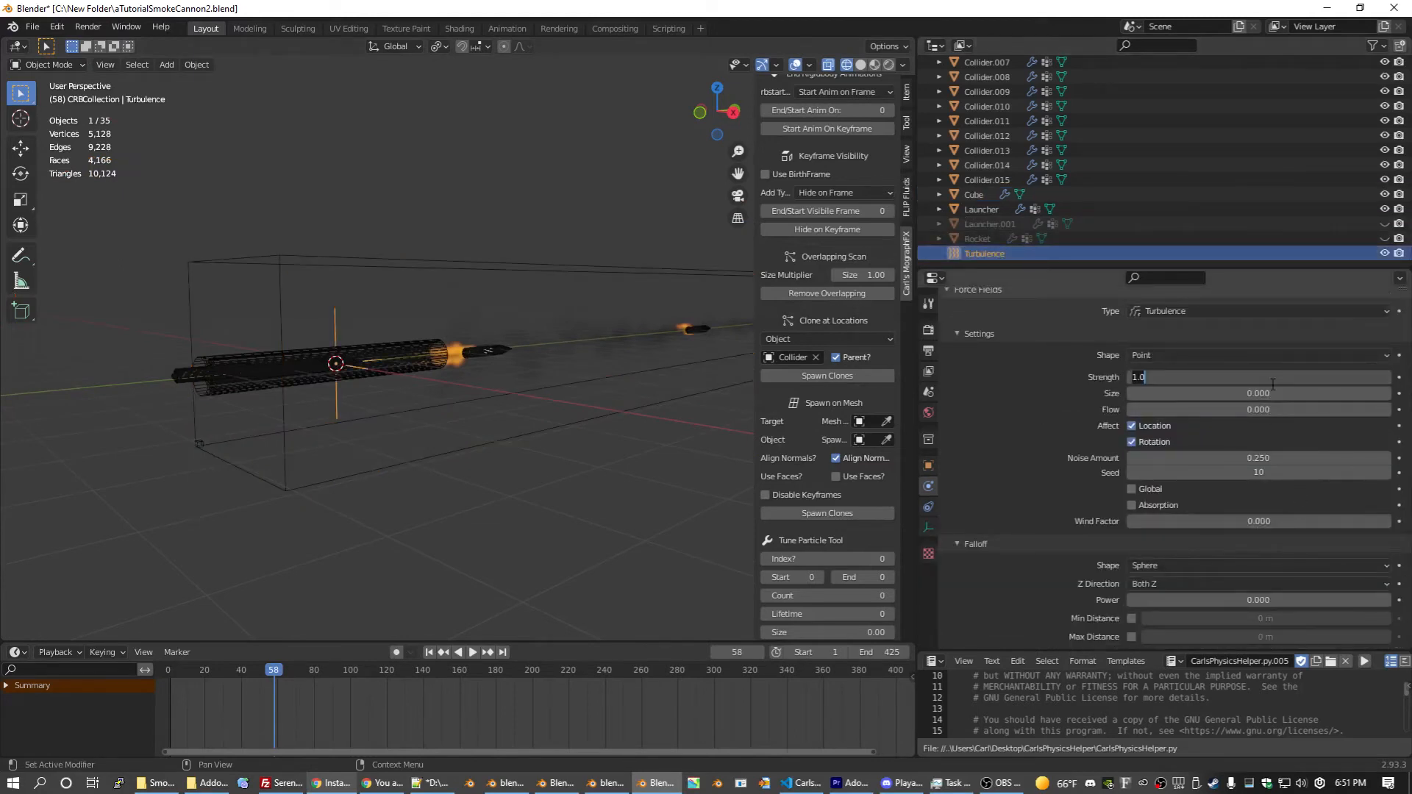
{"action": "type", "text": "0."}
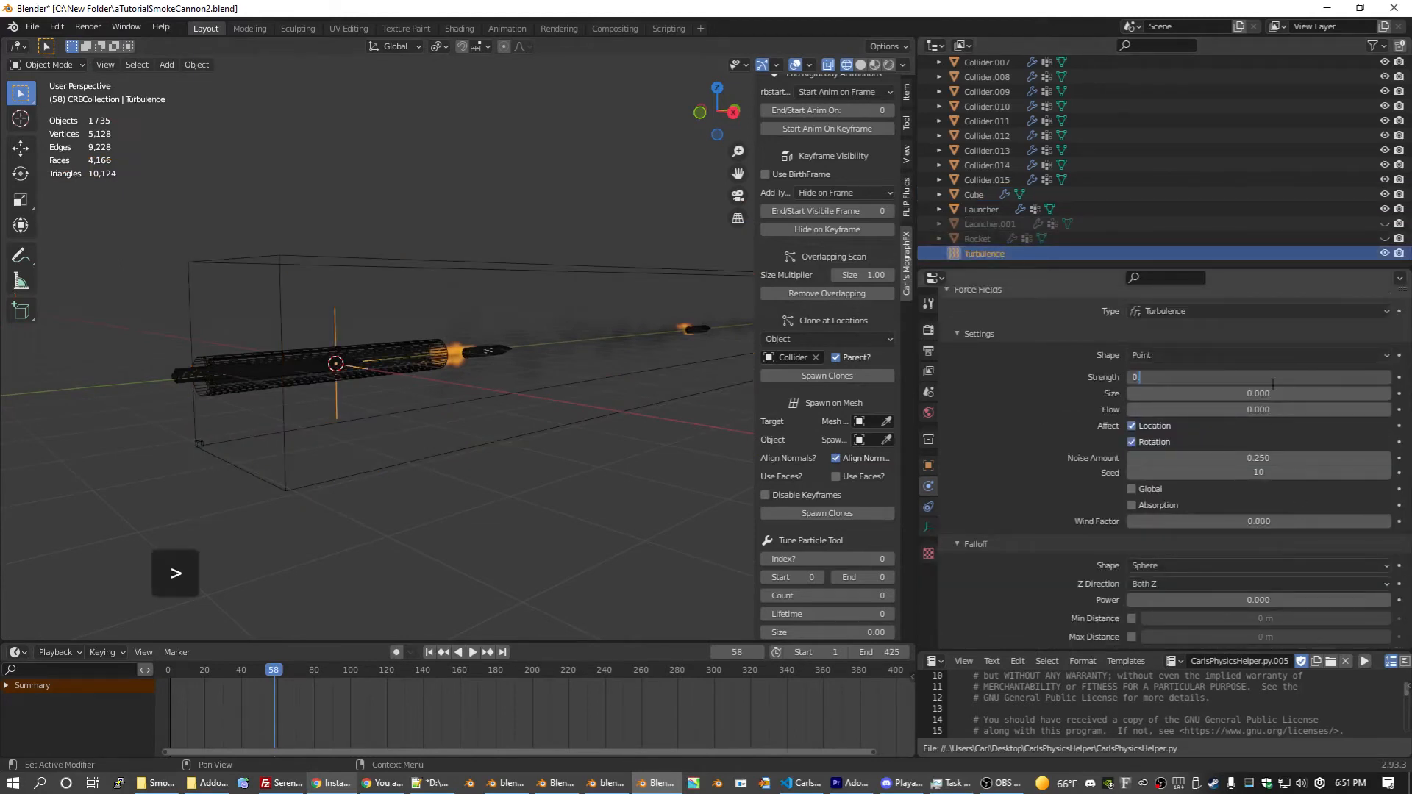
{"action": "type", "text": "3"}
{"action": "key", "text": "Return"}
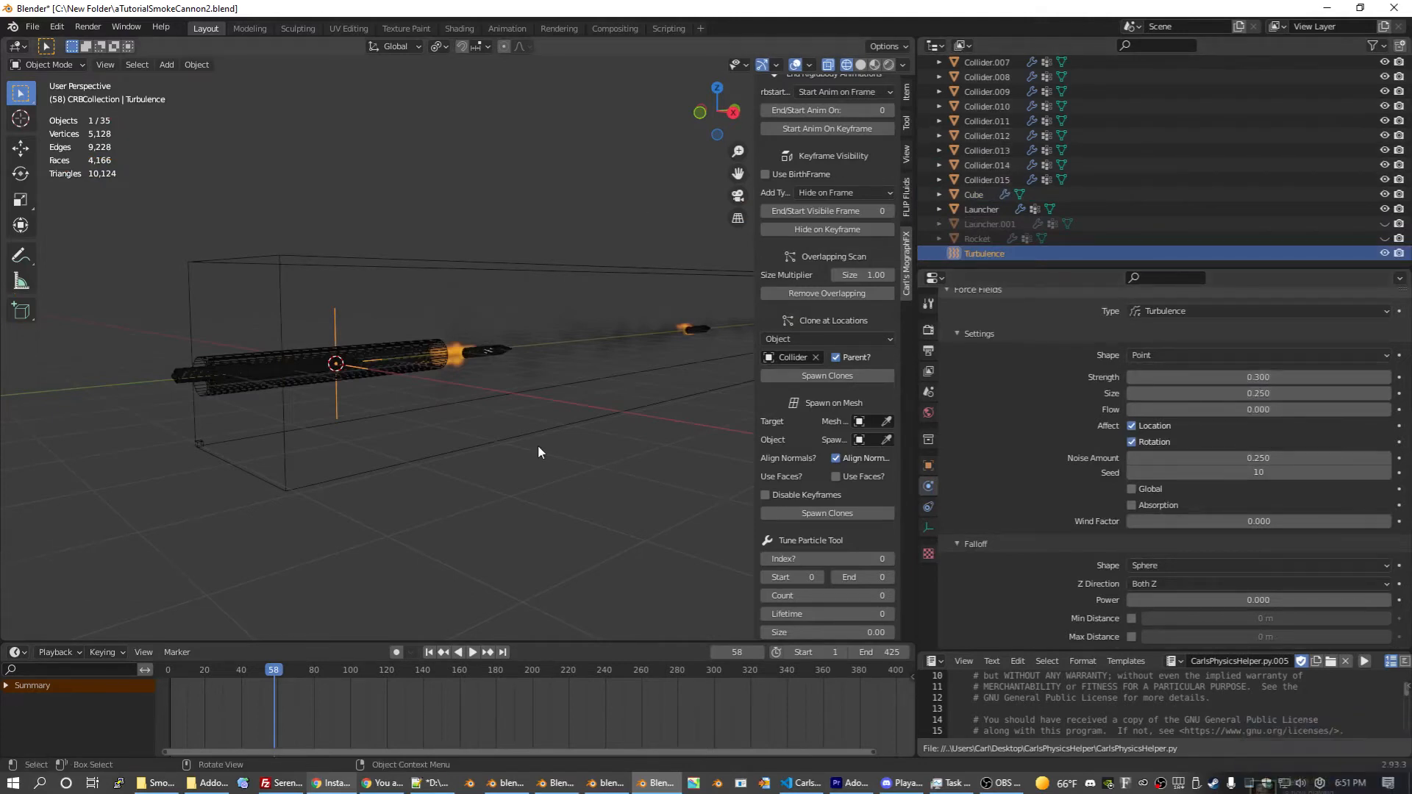
{"action": "scroll", "coordinate": [539, 451], "scroll_direction": "up", "scroll_amount": 3}
{"action": "key", "text": "ctrl+s"}
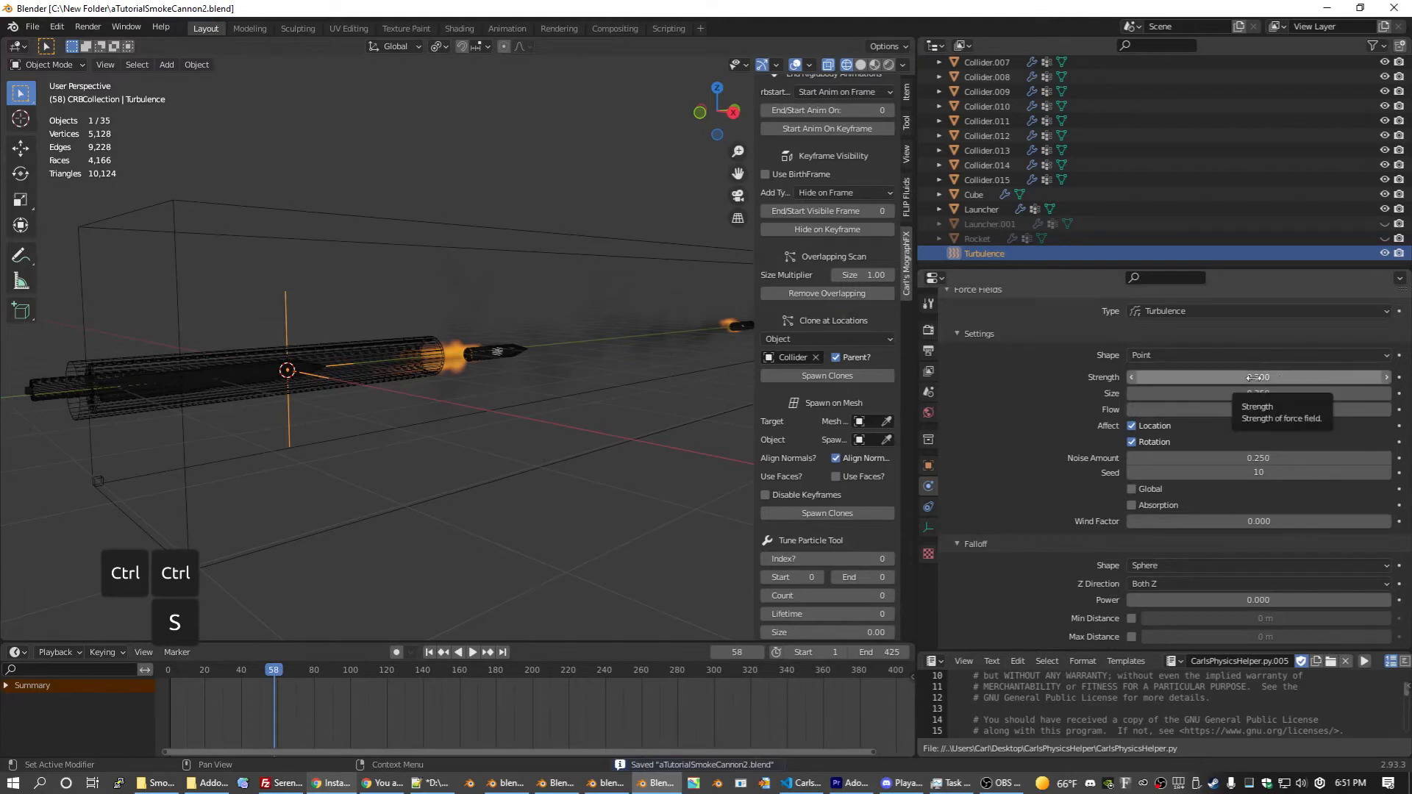
{"action": "key", "text": "ctrl+s"}
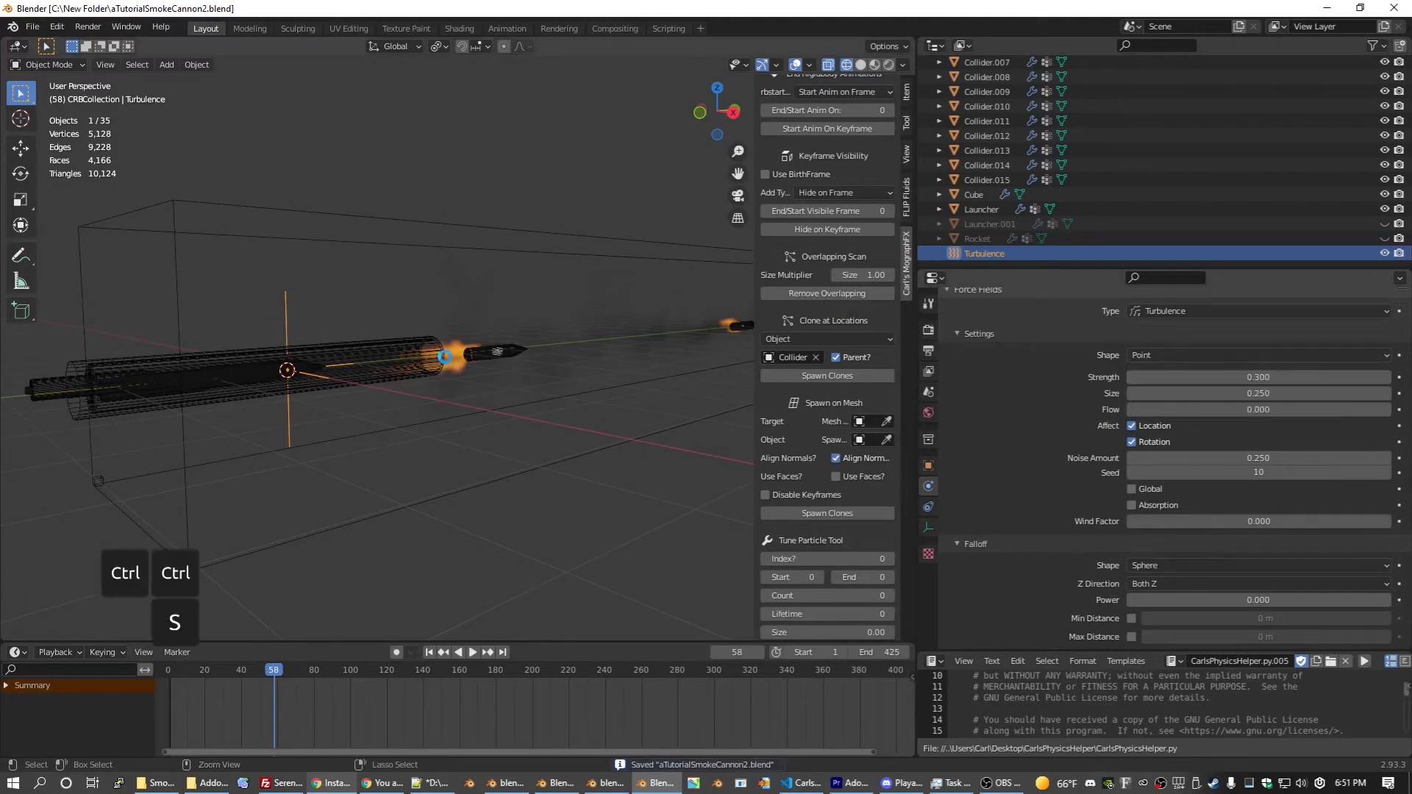
Step: Enable Noise on the smoke domain to review its settings and switch it off again
{"action": "left_click", "coordinate": [407, 220]}
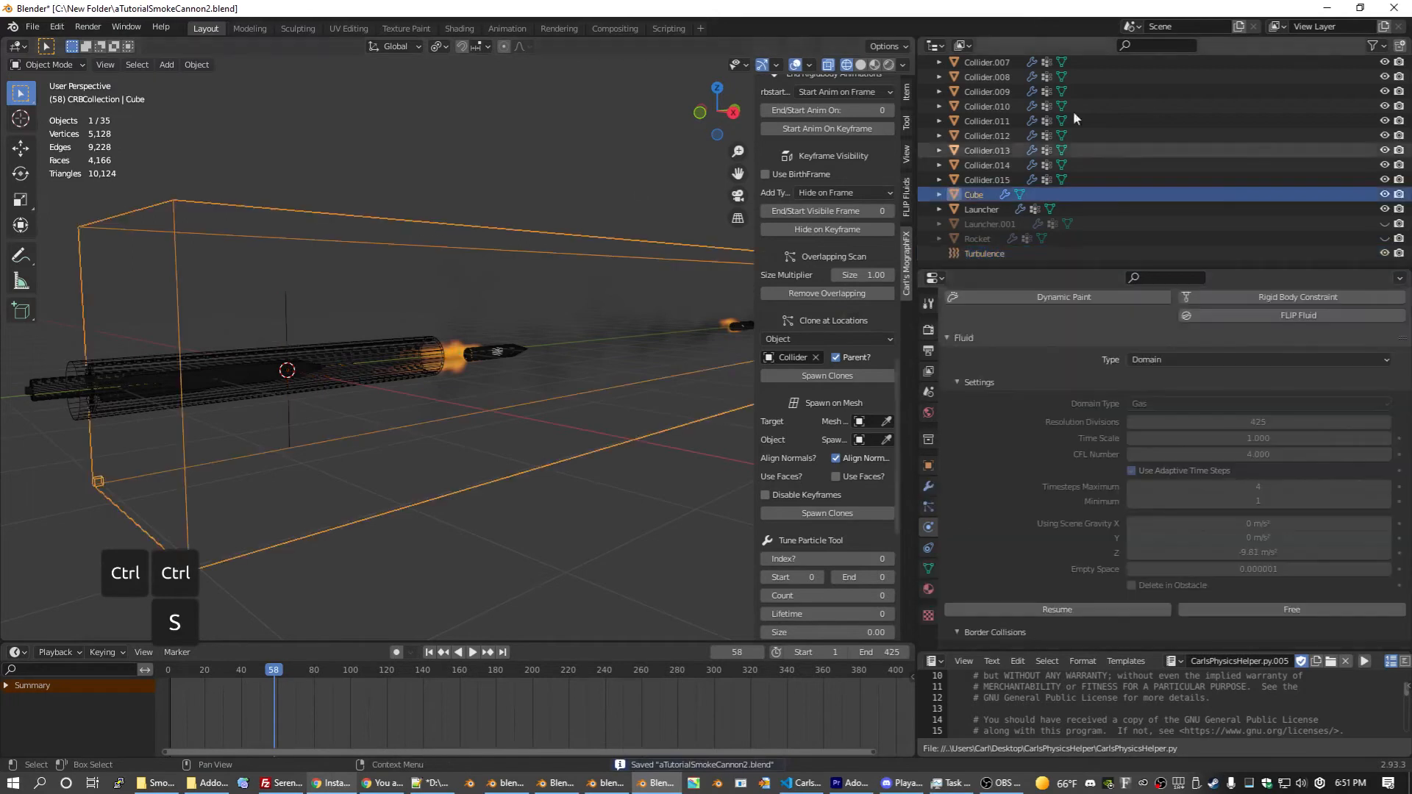
{"action": "scroll", "coordinate": [1064, 397], "scroll_direction": "down", "scroll_amount": 3}
{"action": "scroll", "coordinate": [1063, 397], "scroll_direction": "down", "scroll_amount": 6}
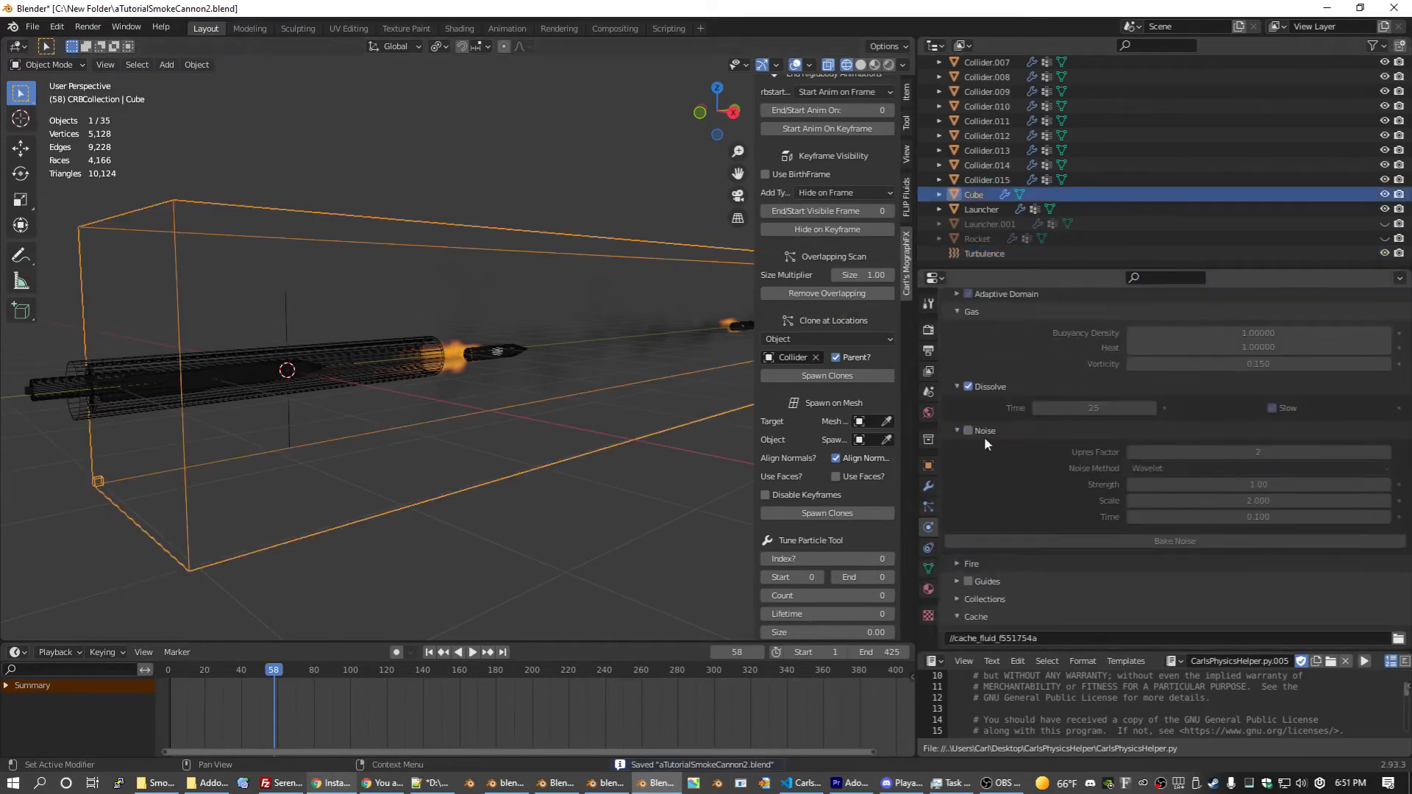
{"action": "left_click", "coordinate": [966, 431]}
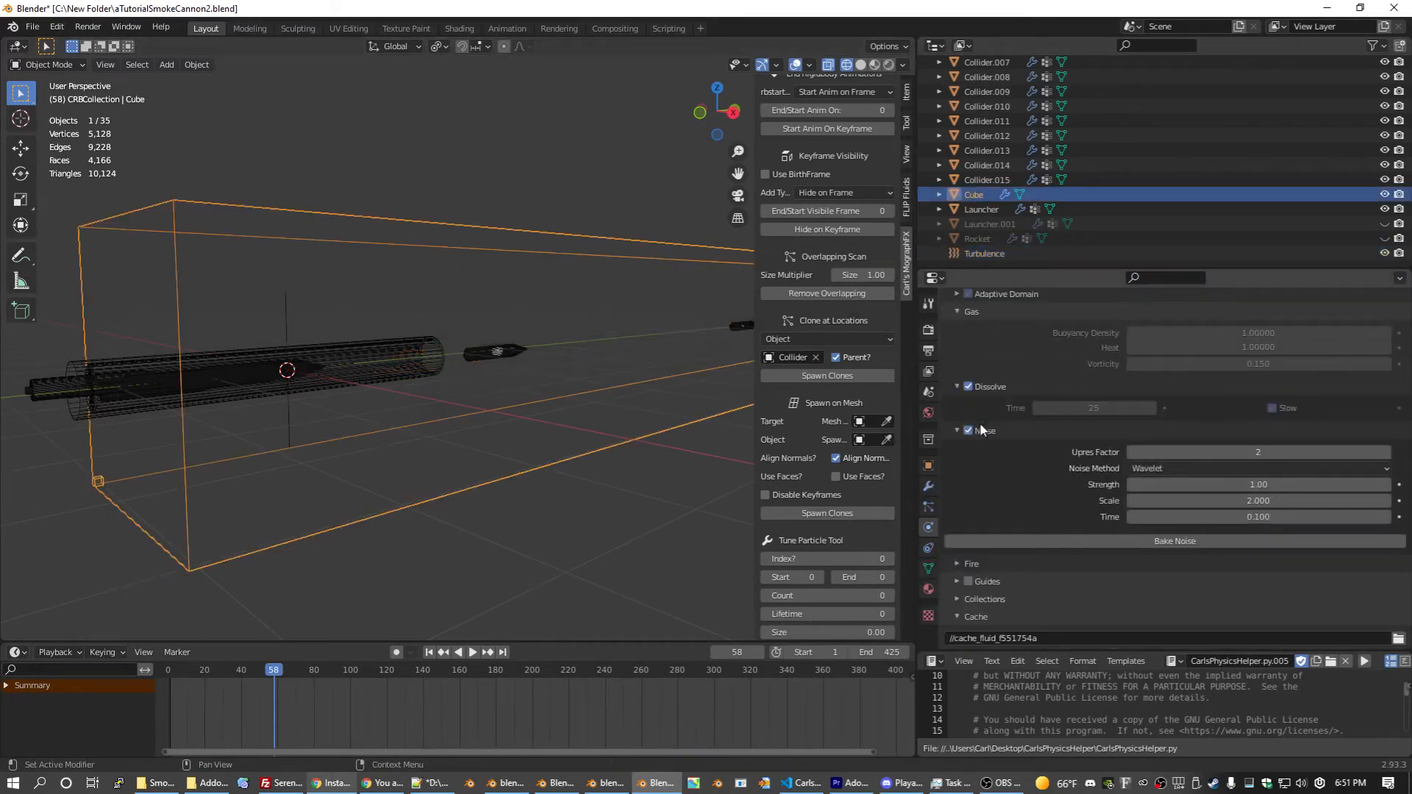
{"action": "left_click", "coordinate": [968, 431]}
{"action": "scroll", "coordinate": [1246, 398], "scroll_direction": "up", "scroll_amount": 4}
{"action": "scroll", "coordinate": [1247, 401], "scroll_direction": "up", "scroll_amount": 3}
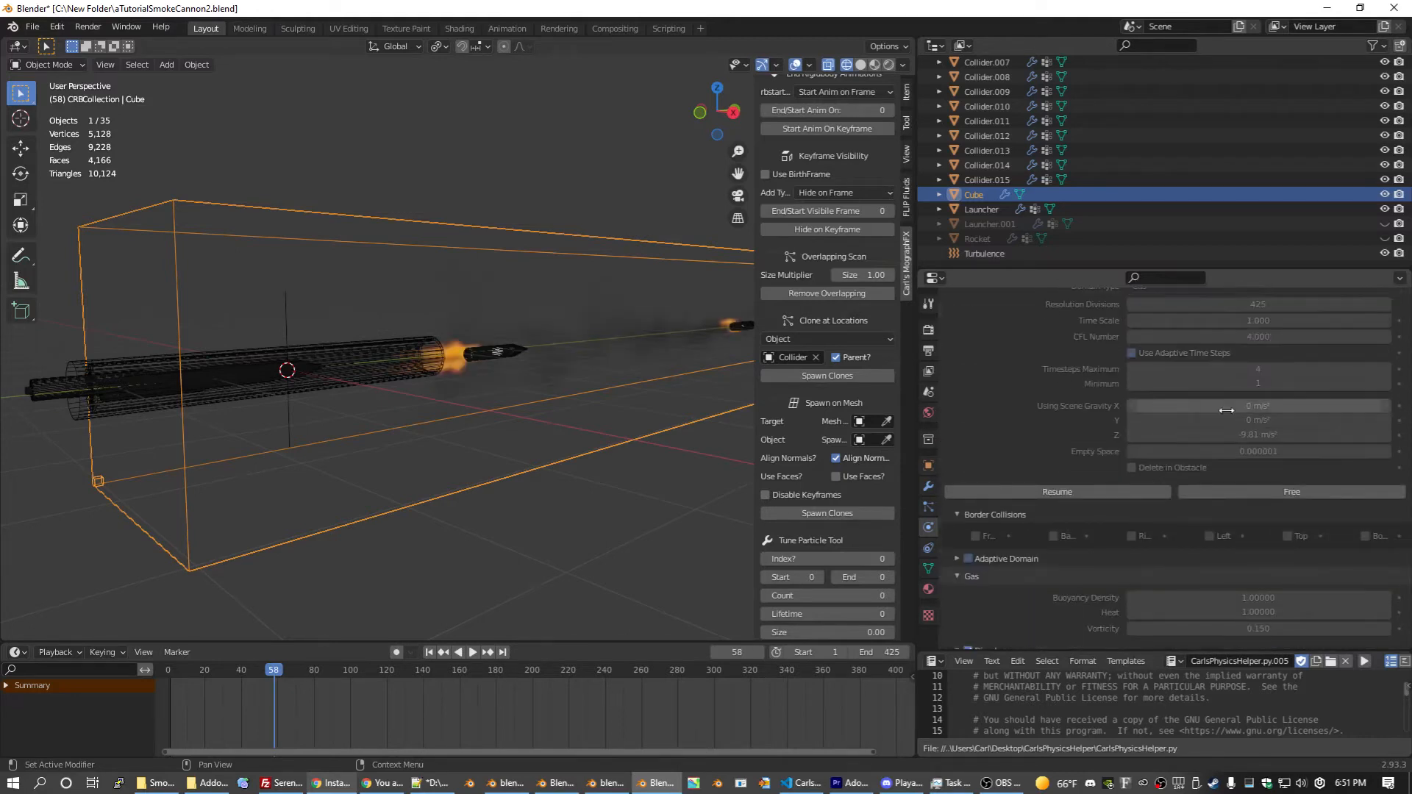
{"action": "scroll", "coordinate": [1034, 394], "scroll_direction": "down", "scroll_amount": 4}
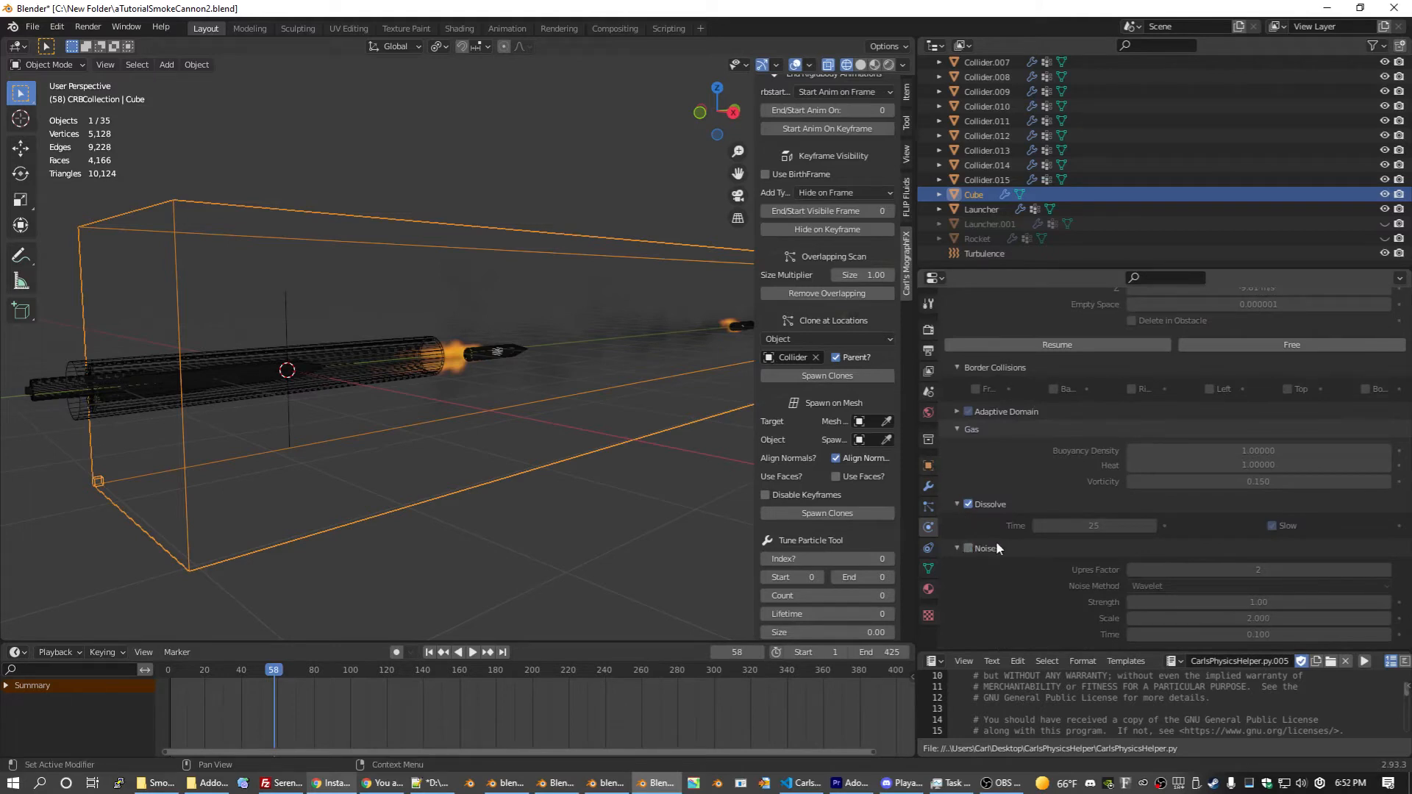
Step: Resume the smoke domain's data bake
{"action": "scroll", "coordinate": [1124, 562], "scroll_direction": "up", "scroll_amount": 5}
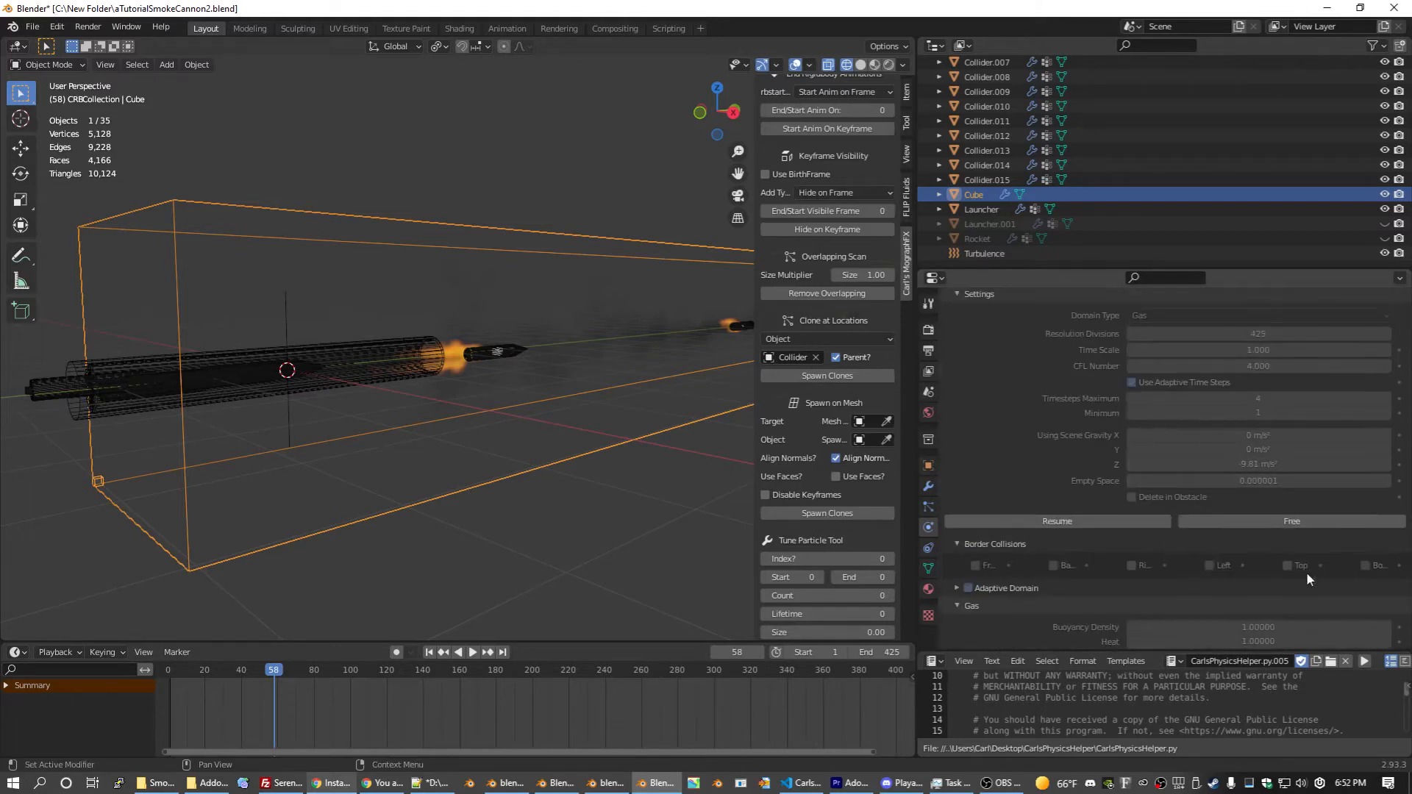
{"action": "left_click", "coordinate": [1067, 521]}
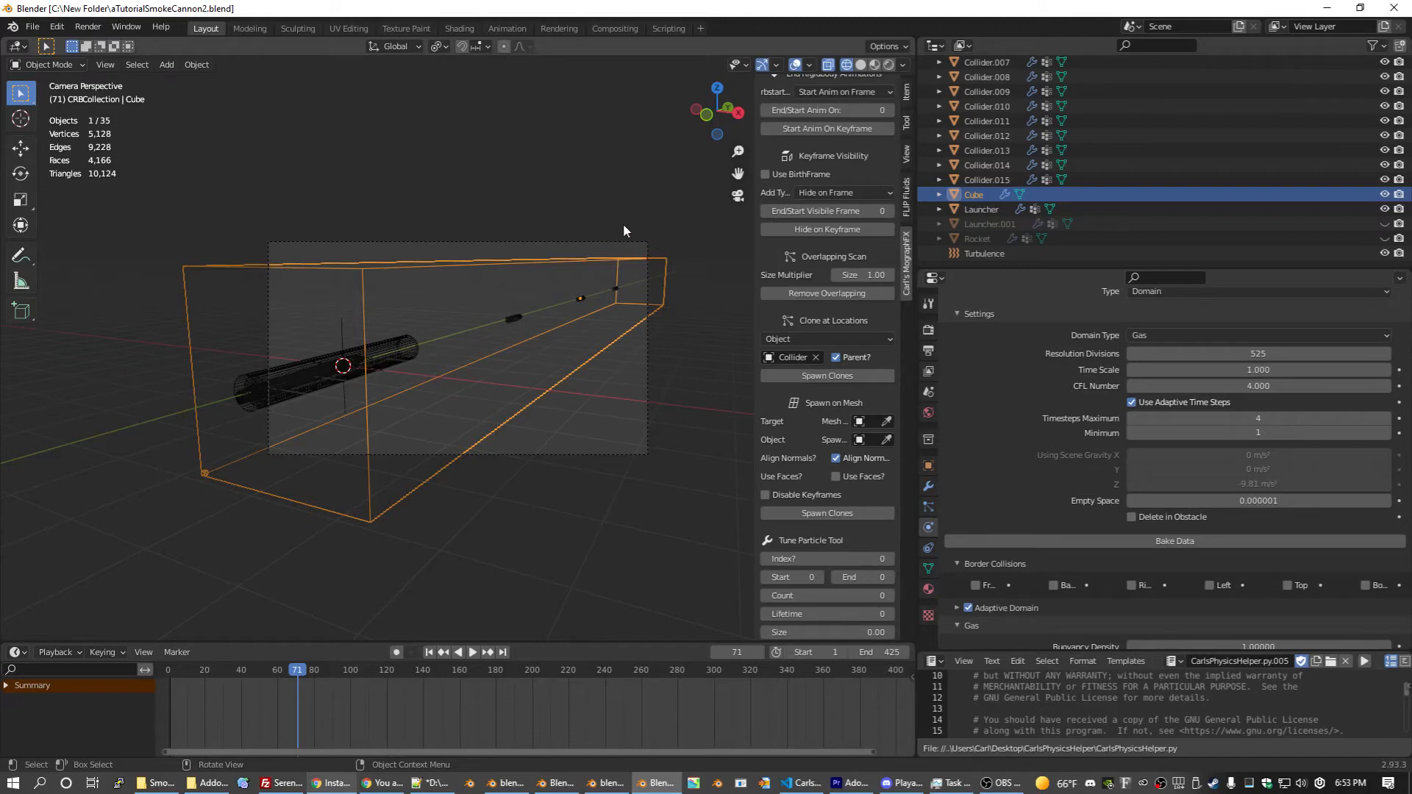
Step: Shorten the smoke domain by moving its far end face about 6.39 m along negative global Y
{"action": "key", "text": "Tab"}
{"action": "left_click_drag", "start_coordinate": [604, 228], "coordinate": [688, 326]}
{"action": "key", "text": "g"}
{"action": "key", "text": "y"}
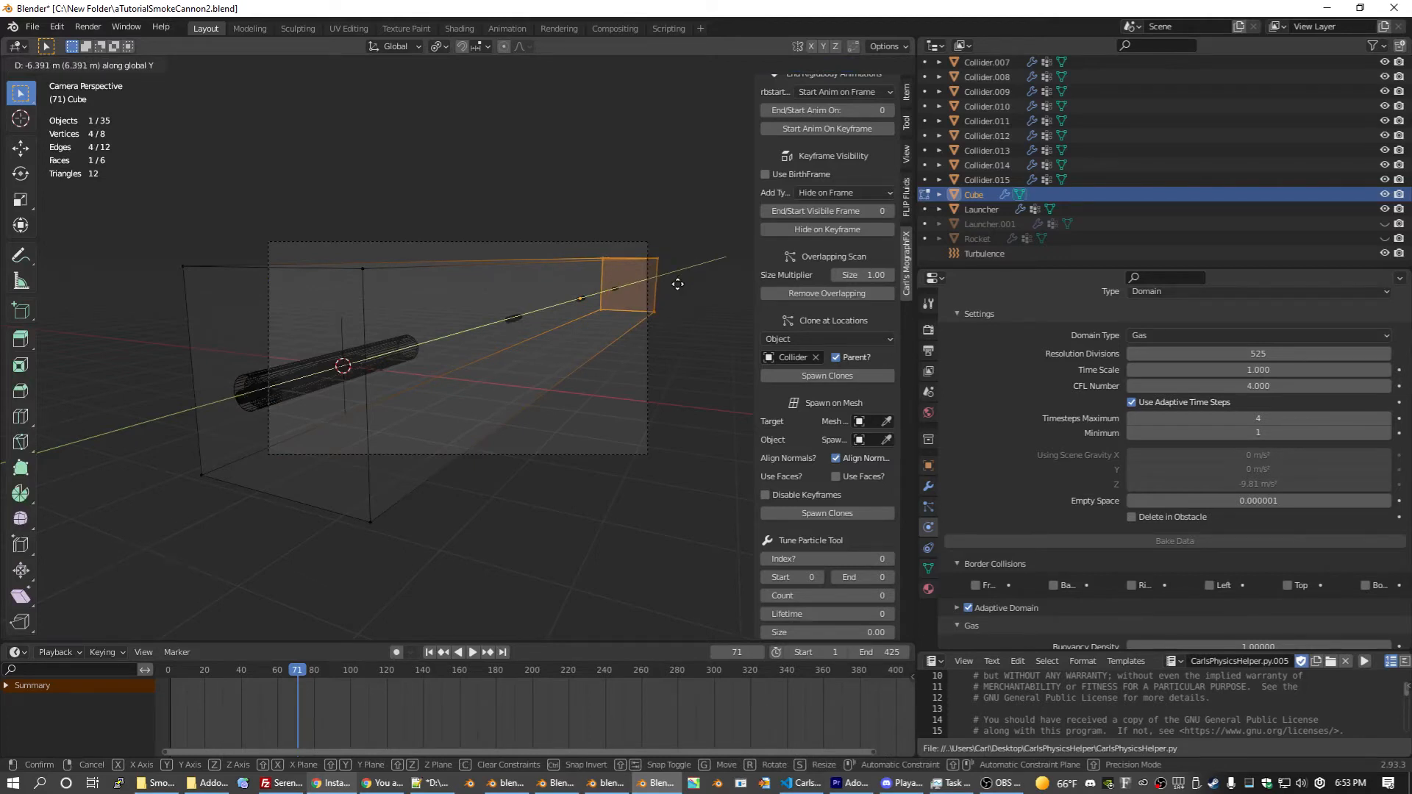
{"action": "left_click", "coordinate": [678, 284]}
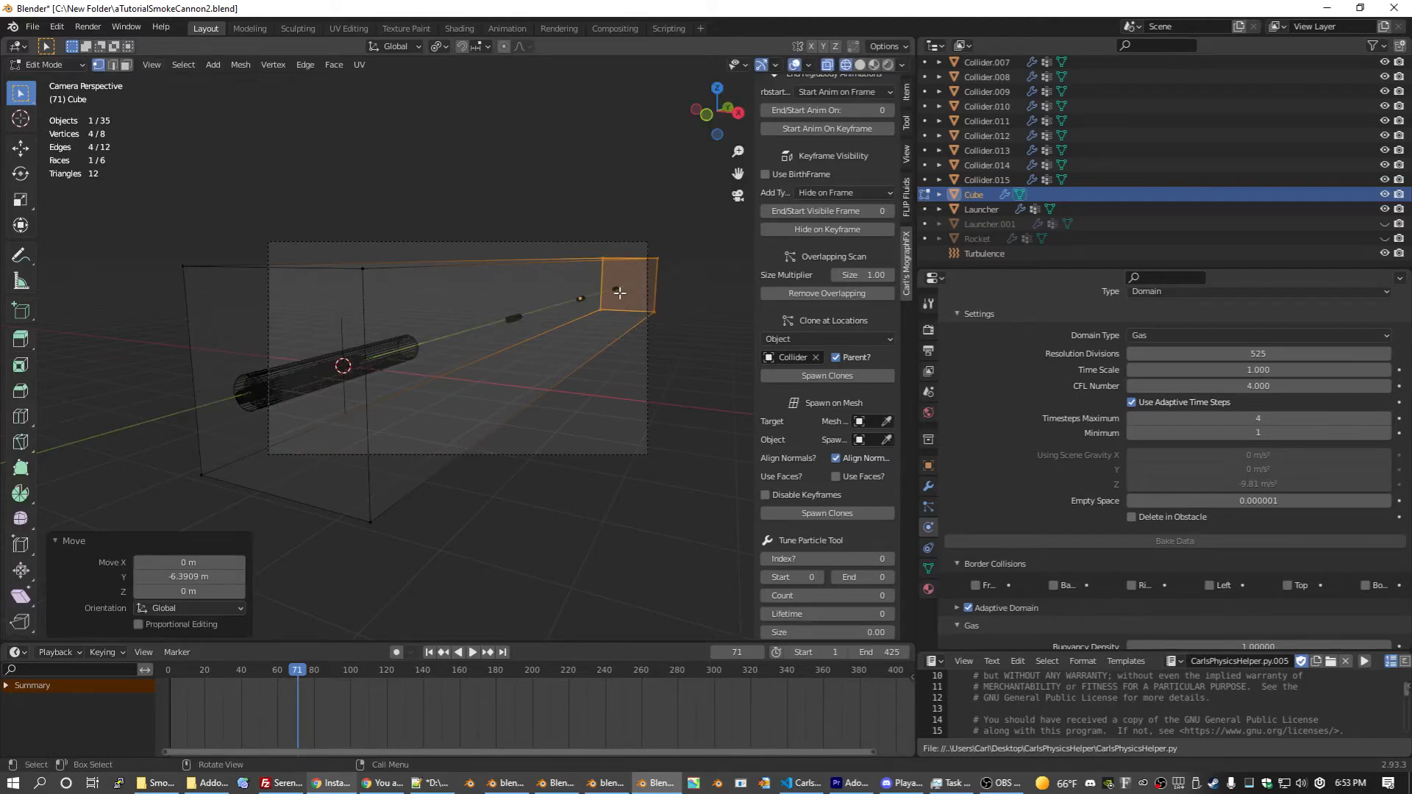
{"action": "key", "text": "Tab"}
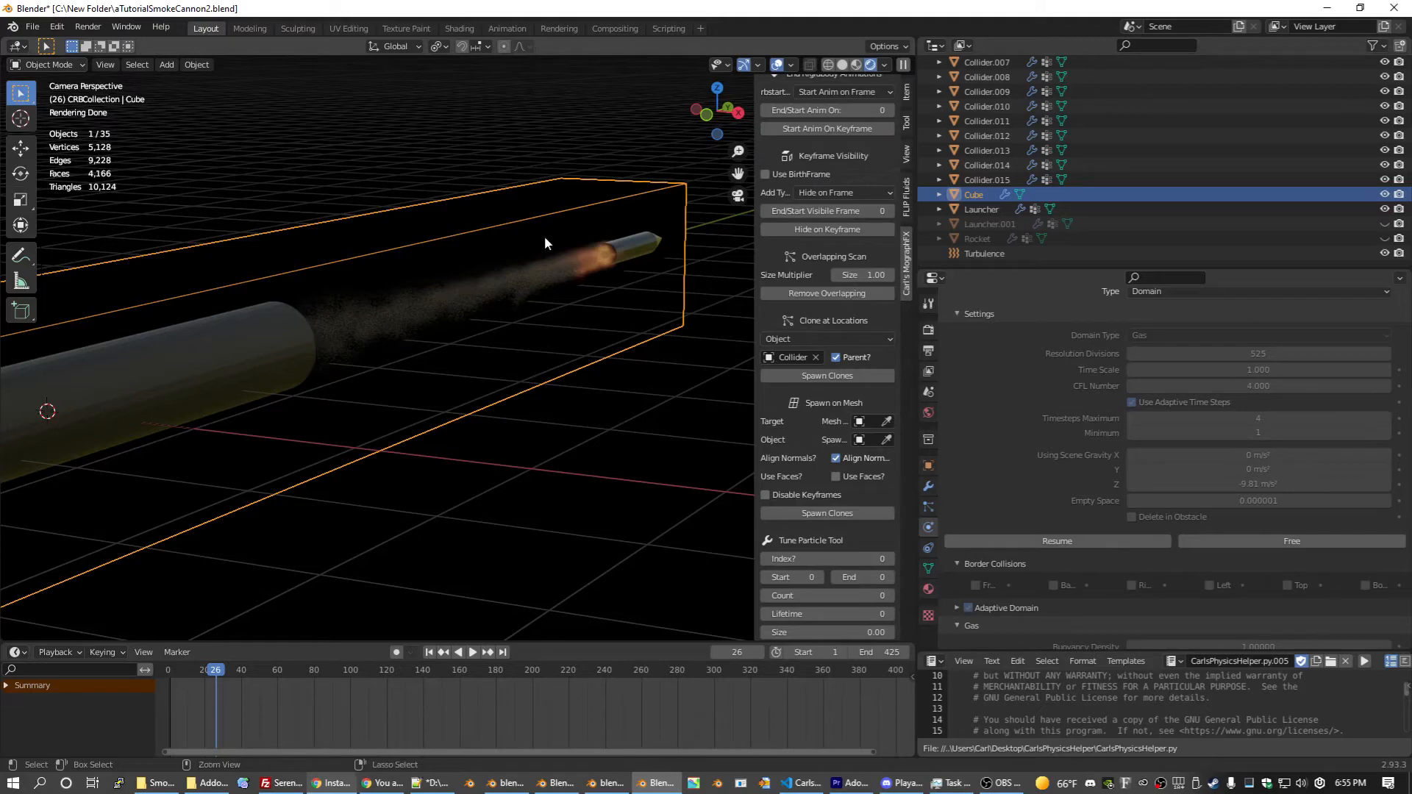
Step: Save the file and resume the data bake of the smoke domain
{"action": "key", "text": "ctrl+s"}
{"action": "left_click", "coordinate": [1081, 542]}
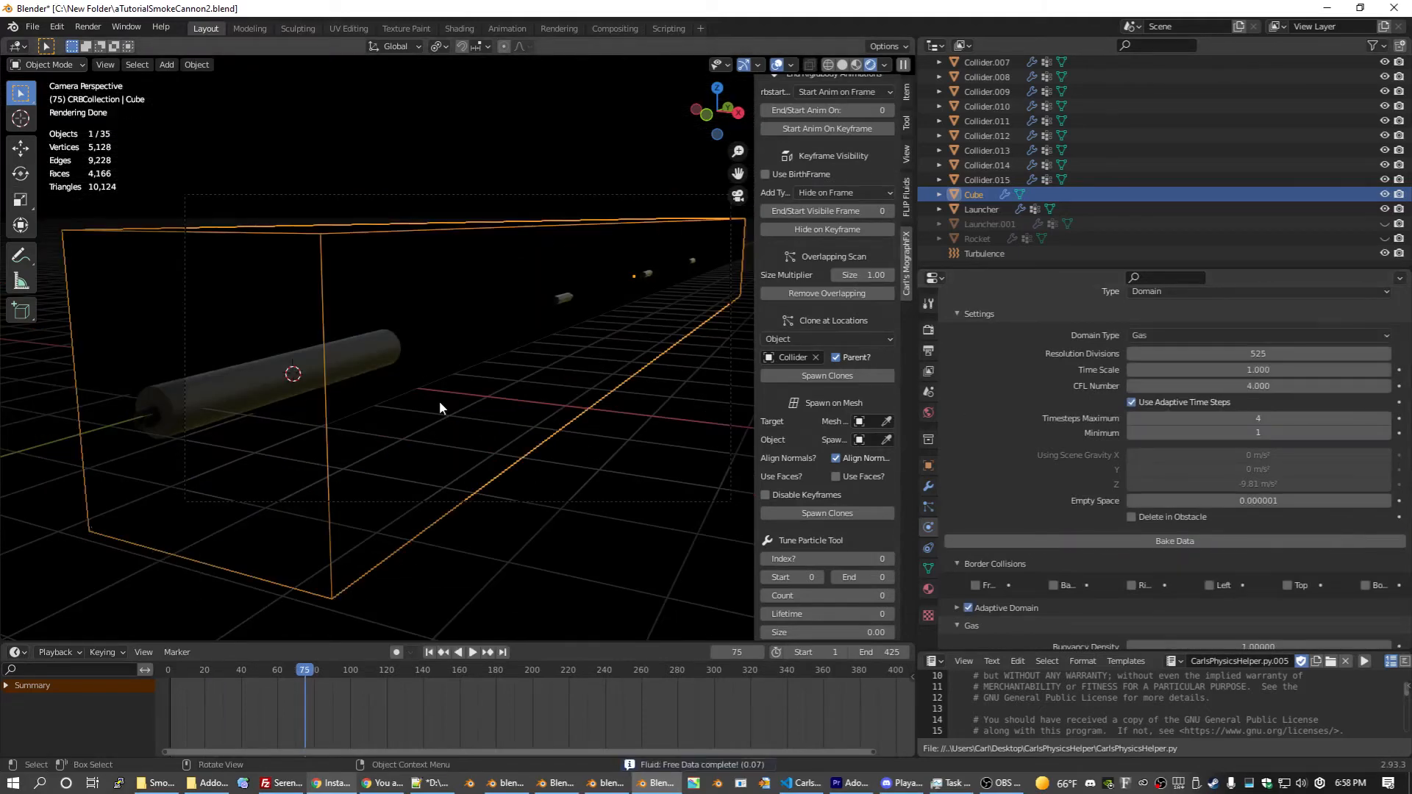
Step: Duplicate the launcher's mesh in edit mode and place the copy beside the original tube along negative X
{"action": "left_click", "coordinate": [985, 209]}
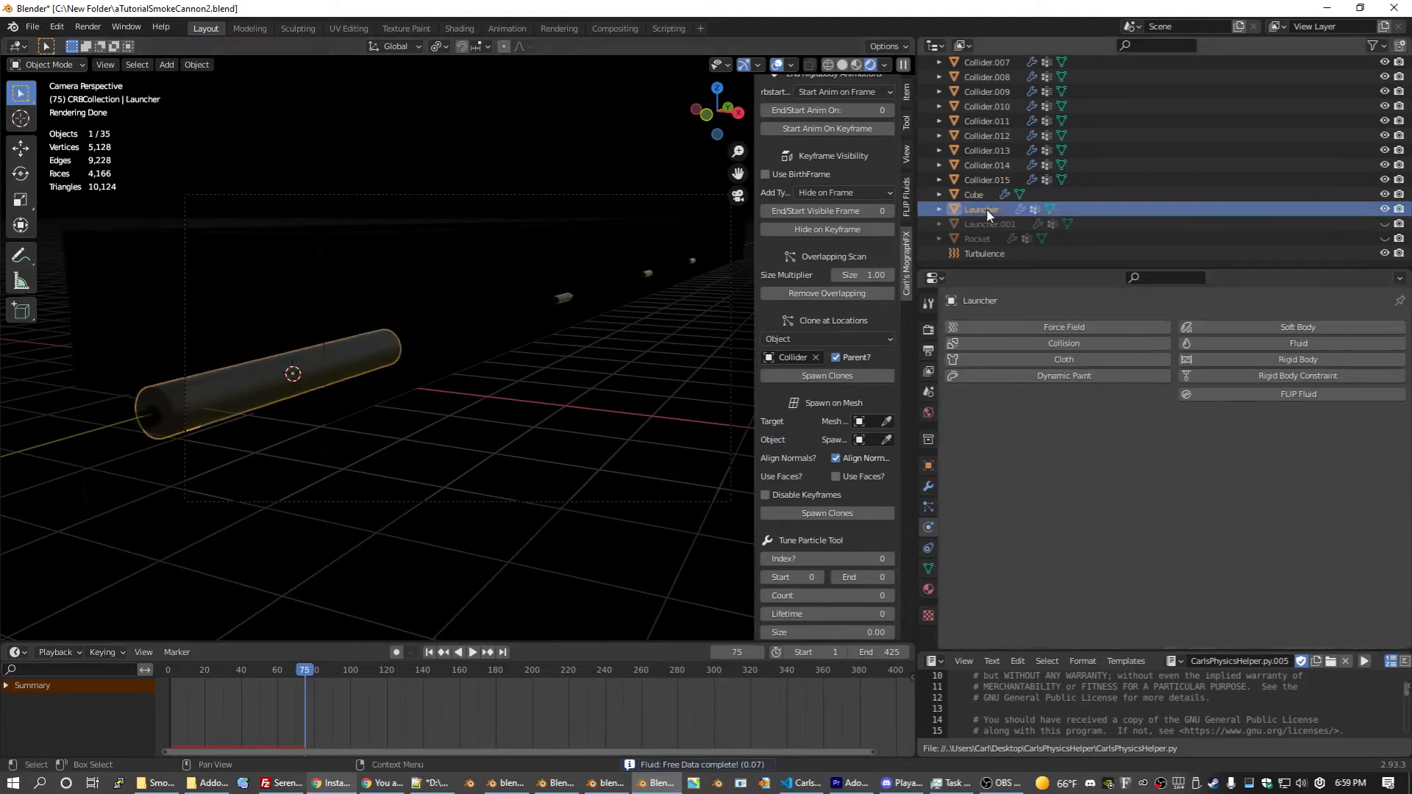
{"action": "key", "text": "KP_Decimal"}
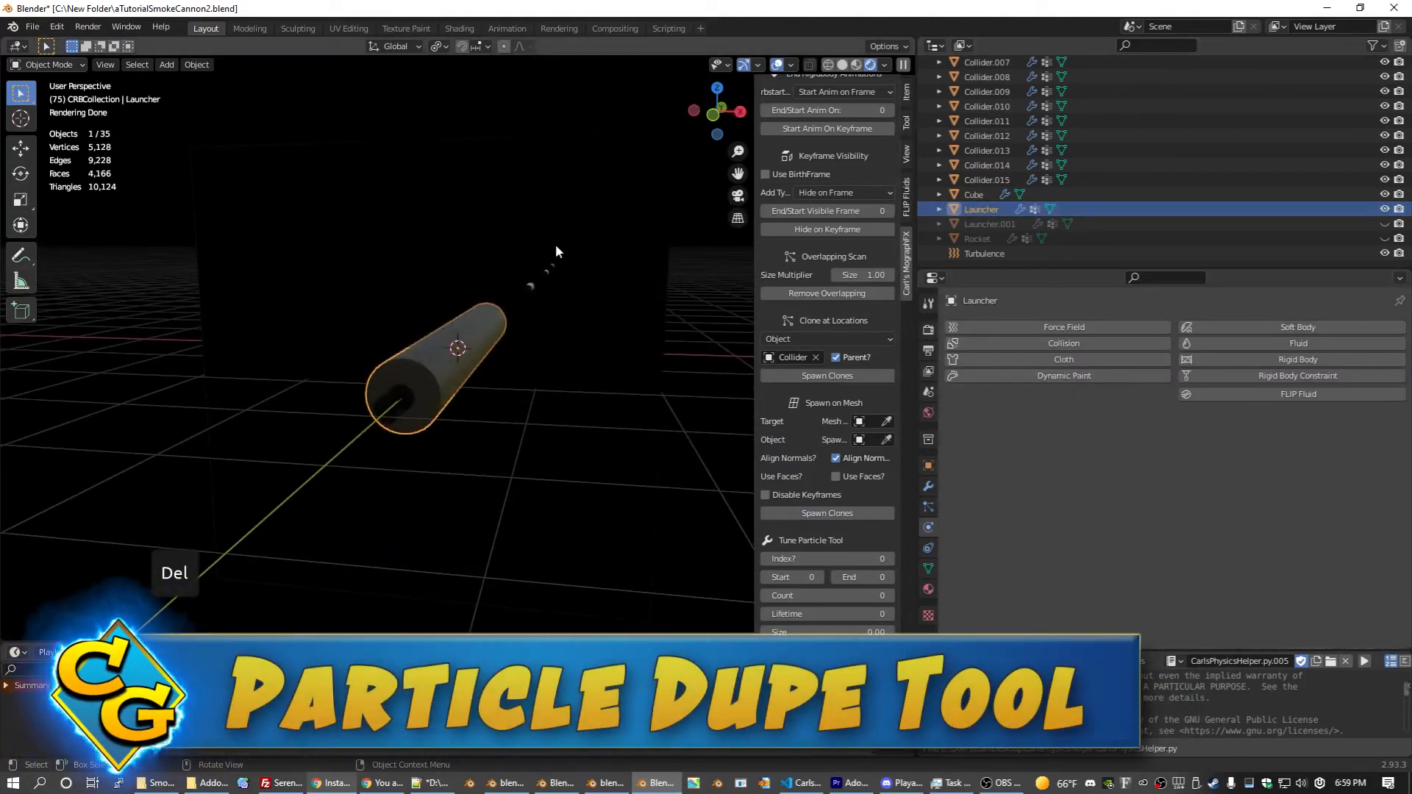
{"action": "key", "text": "Tab"}
{"action": "key", "text": "a"}
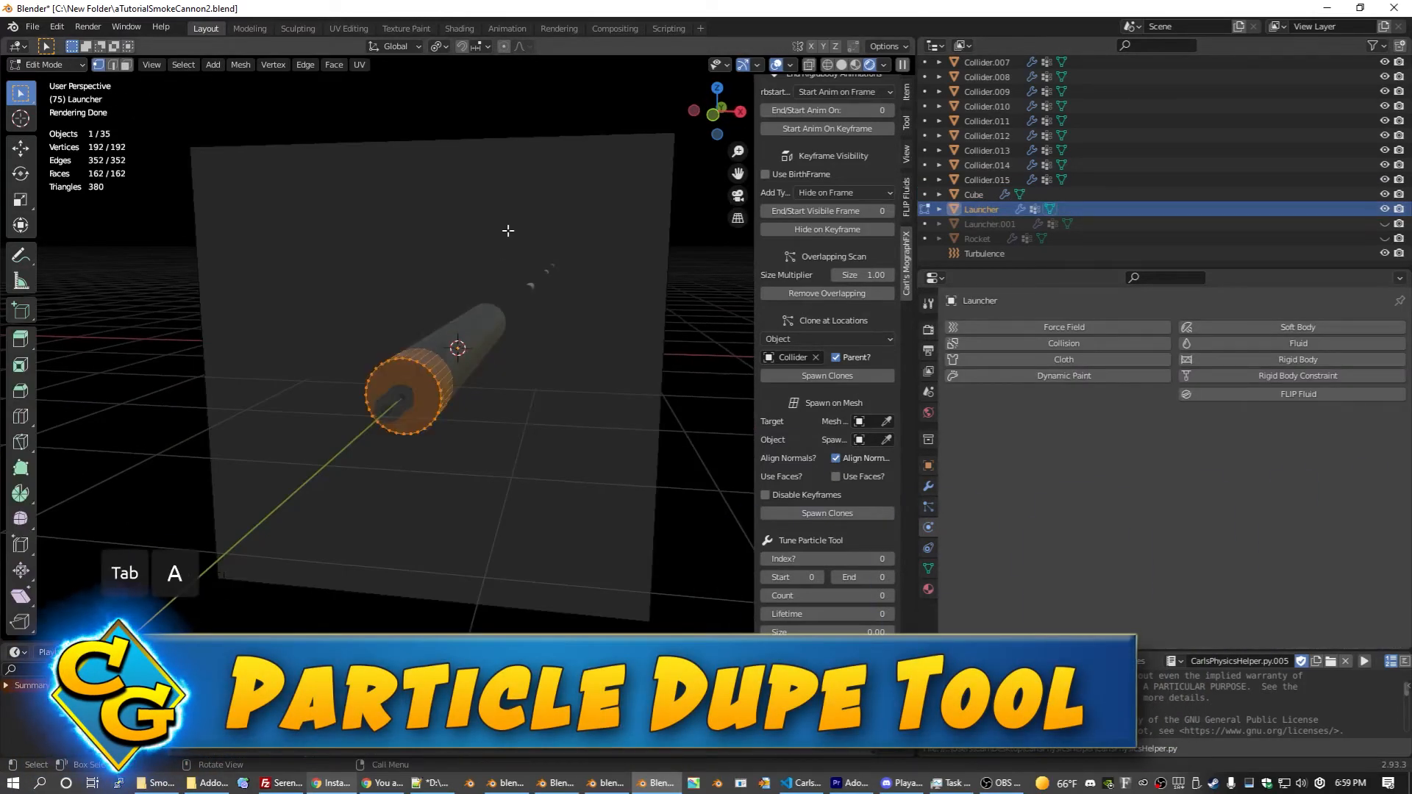
{"action": "mouse_move", "coordinate": [504, 230]}
{"action": "middle_mouse_down"}
{"action": "mouse_move", "coordinate": [404, 240]}
{"action": "mouse_move", "coordinate": [489, 240]}
{"action": "middle_mouse_up"}
{"action": "key", "text": "shift+d"}
{"action": "key", "text": "x"}
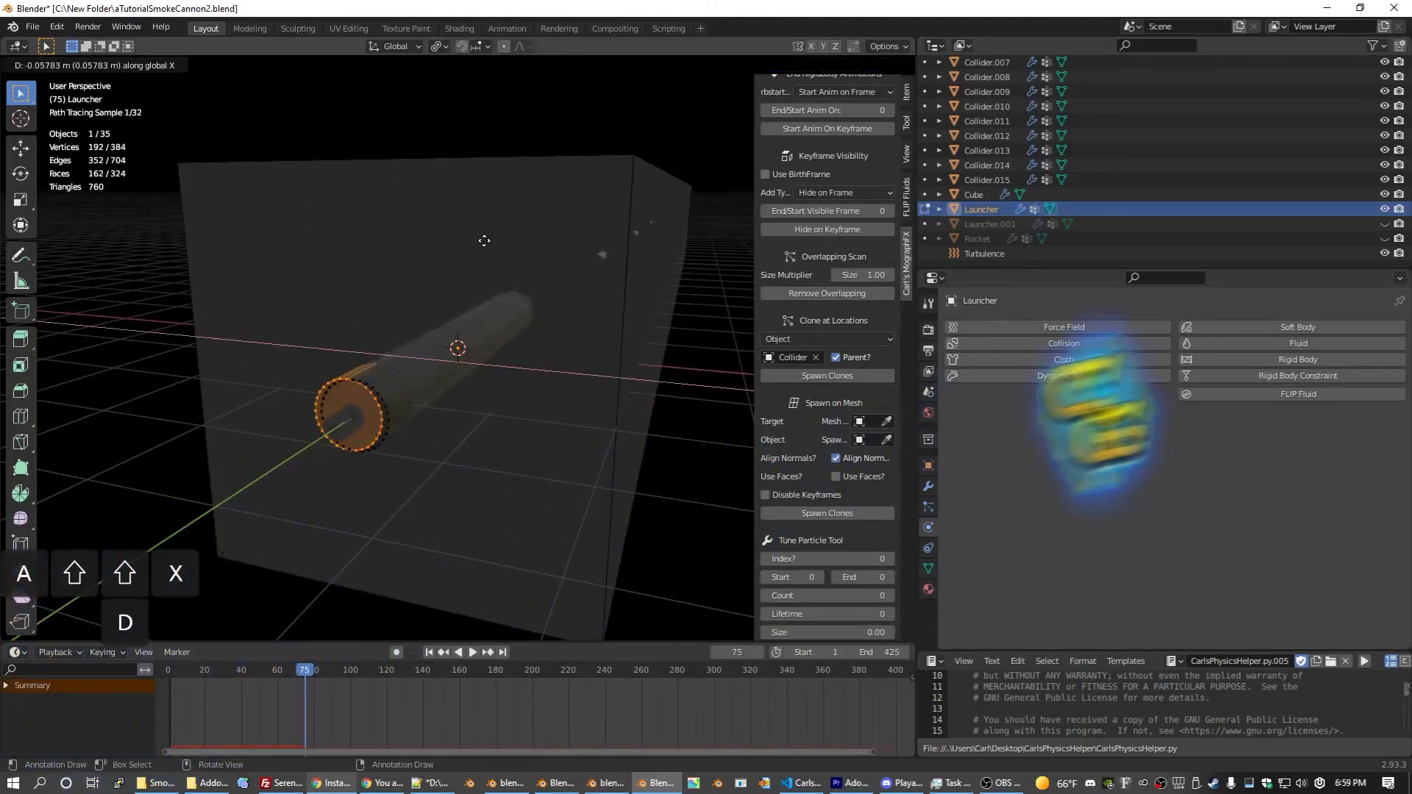
{"action": "left_click", "coordinate": [439, 234]}
{"action": "key", "text": "Tab"}
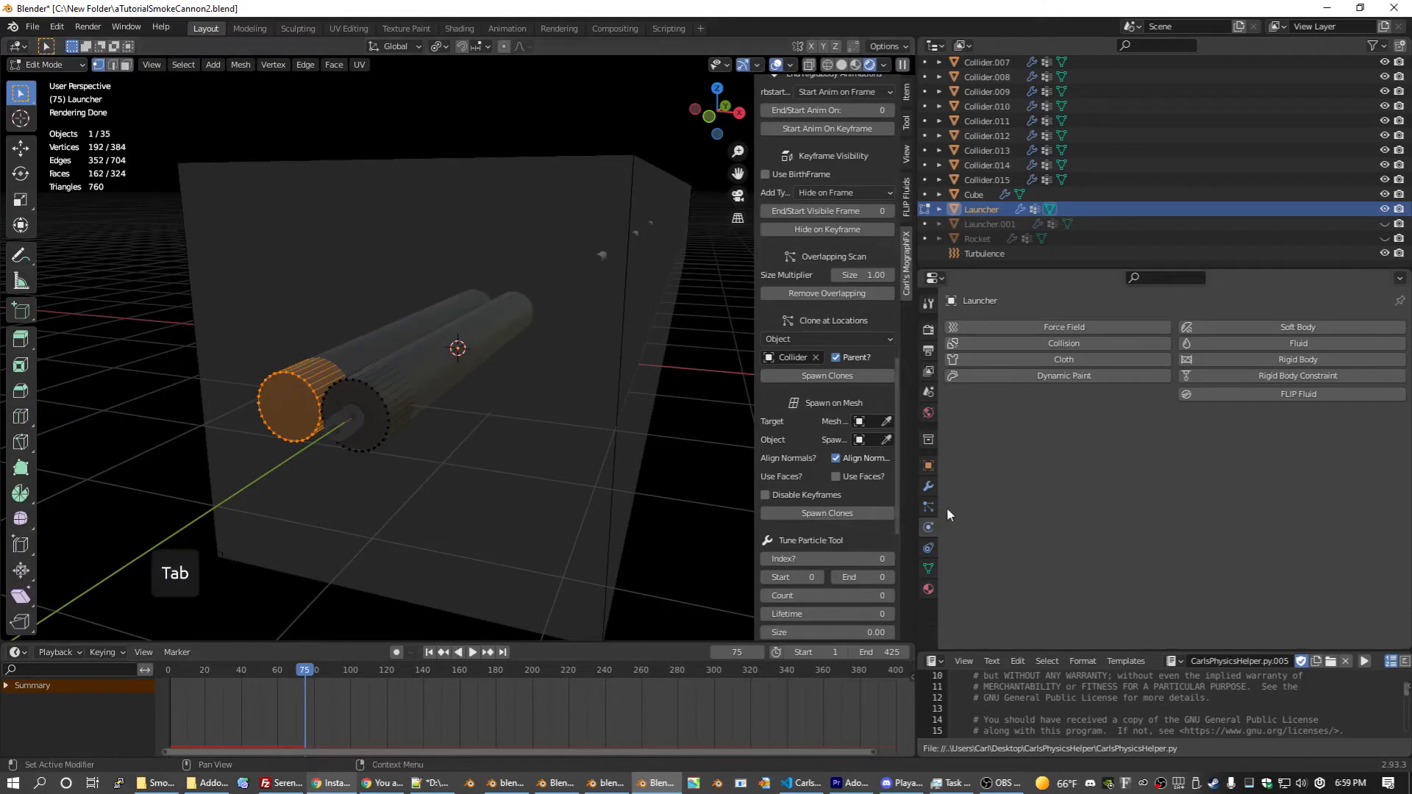
Step: Select the Launcher vertex group in wireframe shading to examine its emission faces in both tubes
{"action": "left_click", "coordinate": [929, 569]}
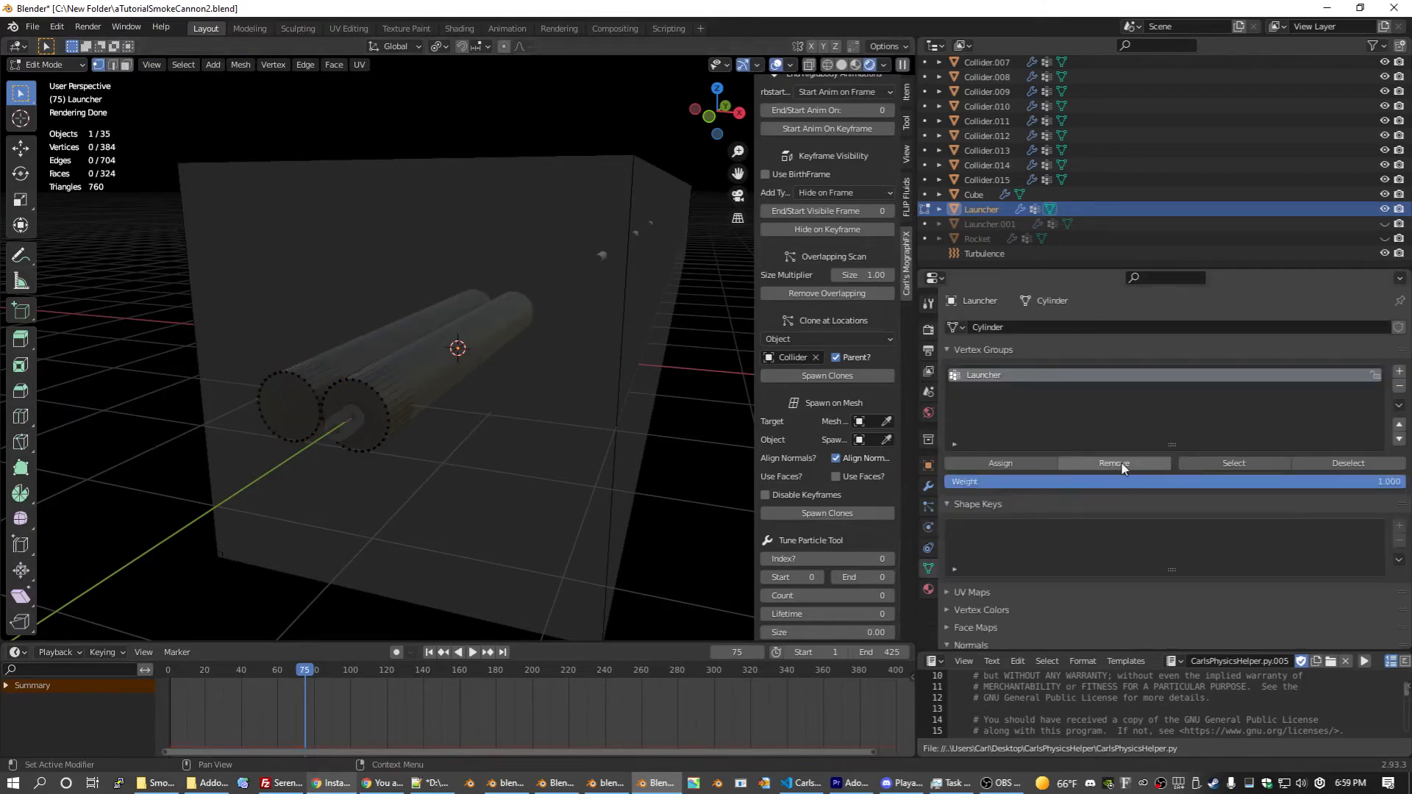
{"action": "left_click", "coordinate": [1233, 464]}
{"action": "middle_click_drag", "start_coordinate": [655, 246], "coordinate": [575, 256]}
{"action": "left_click", "coordinate": [830, 65]}
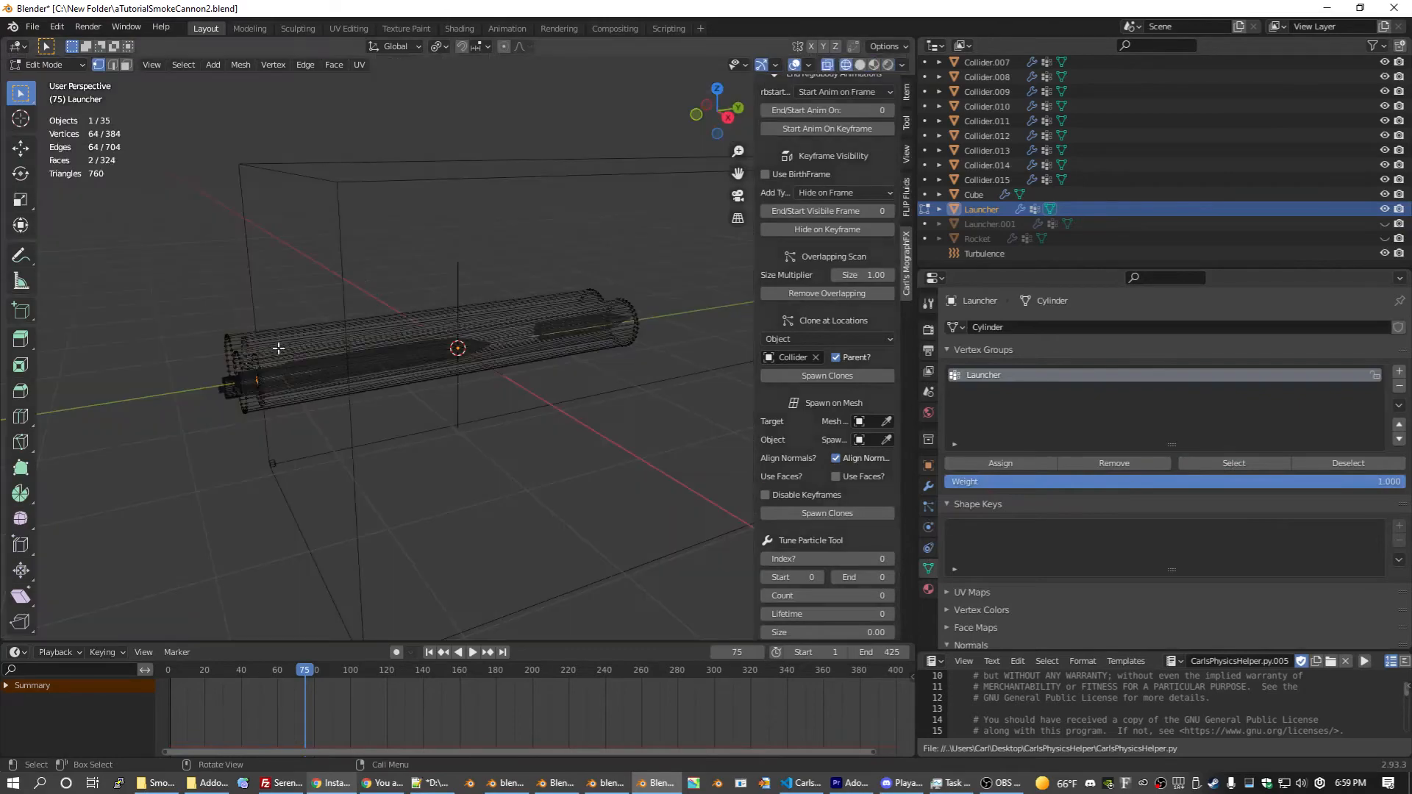
{"action": "mouse_move", "coordinate": [277, 343]}
{"action": "middle_mouse_down"}
{"action": "mouse_move", "coordinate": [412, 321]}
{"action": "mouse_move", "coordinate": [395, 328]}
{"action": "middle_mouse_up"}
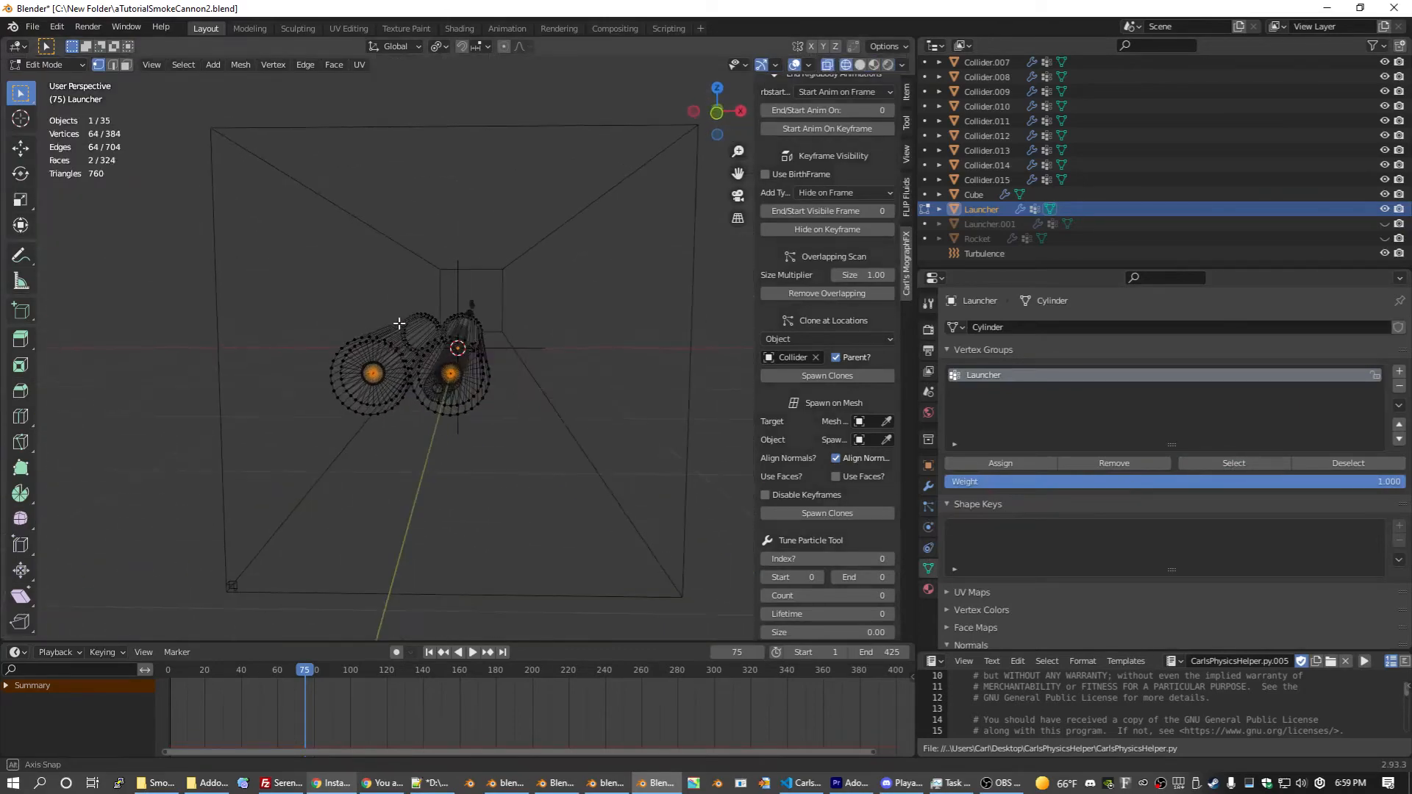
{"action": "scroll", "coordinate": [382, 403], "scroll_direction": "up", "scroll_amount": 3}
{"action": "scroll", "coordinate": [478, 407], "scroll_direction": "up", "scroll_amount": 1}
{"action": "middle_click_drag", "start_coordinate": [628, 320], "coordinate": [571, 350]}
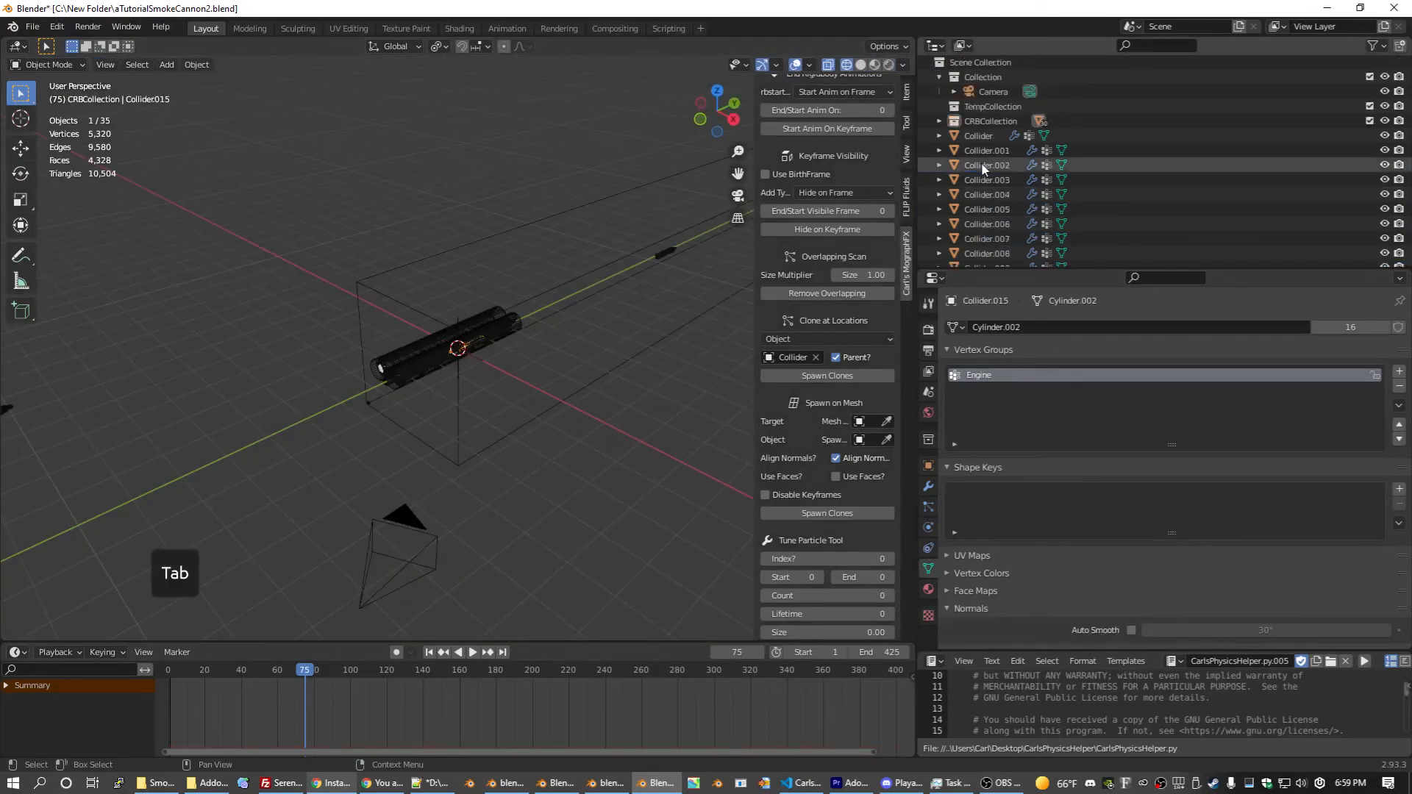
Step: Delete the clones Collider.001 to Collider.015 and the objects inside CRBCollection
{"action": "left_click", "coordinate": [987, 153], "text": "shift"}
{"action": "key", "text": "x"}
{"action": "left_click", "coordinate": [738, 216]}
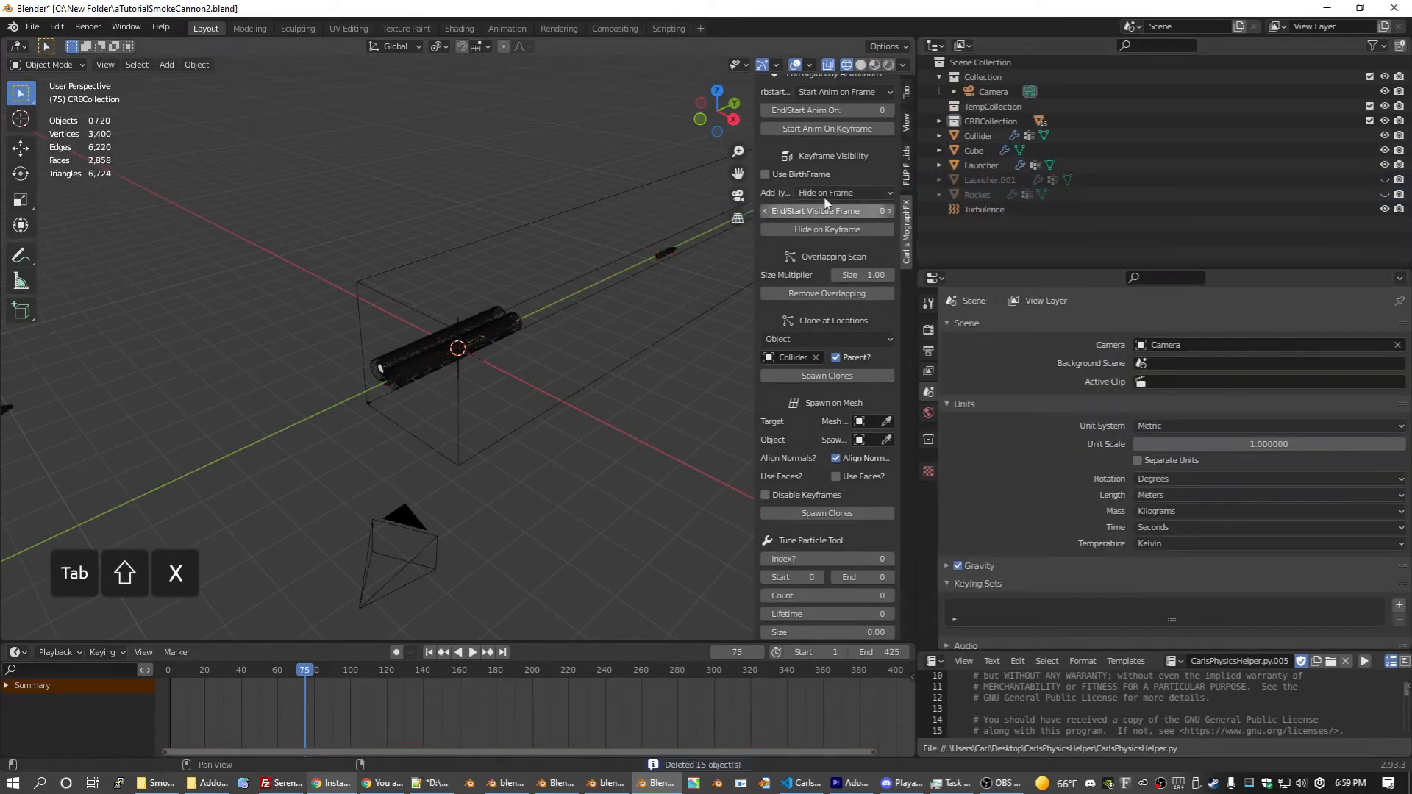
{"action": "left_click", "coordinate": [940, 123]}
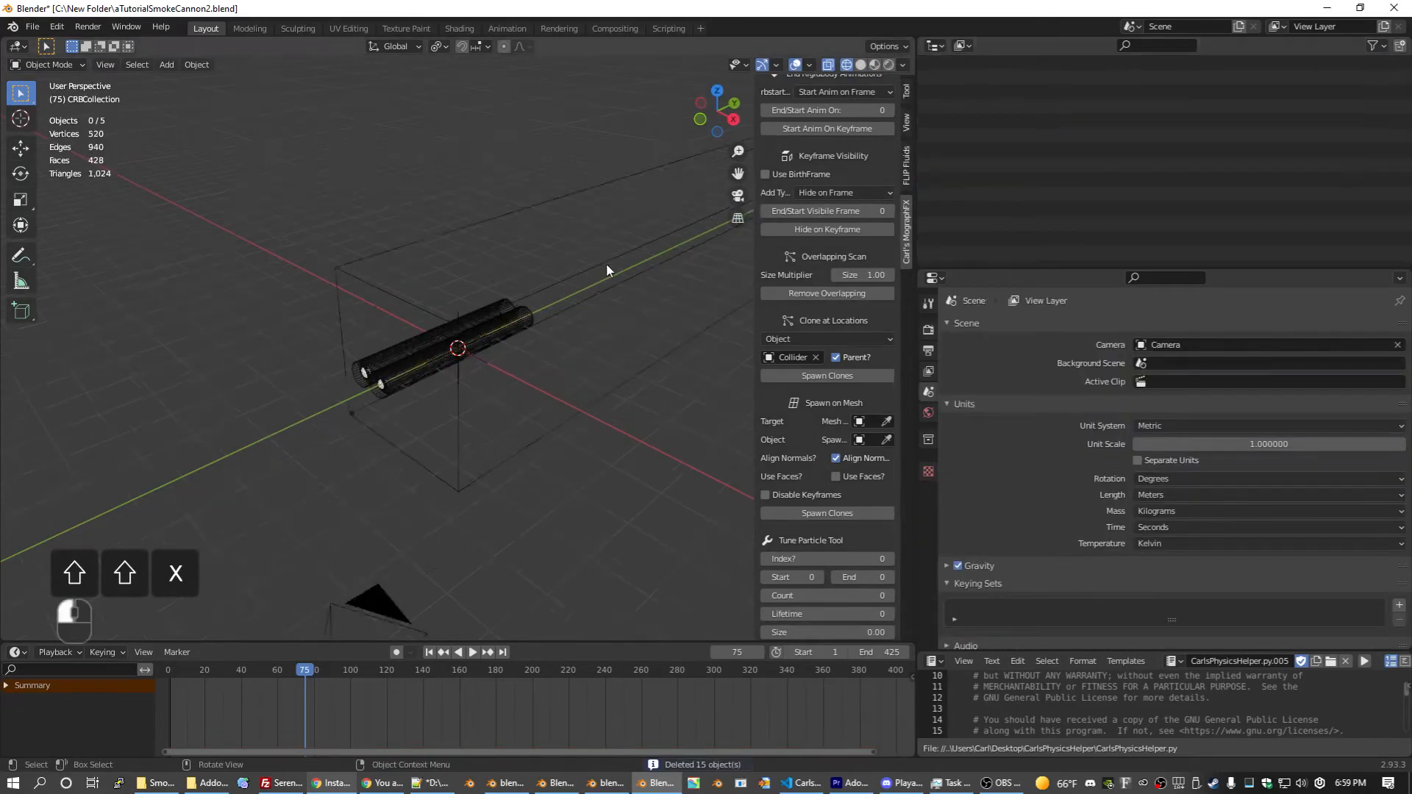
Step: Play the animation briefly to examine how particles leave the doubled launcher
{"action": "scroll", "coordinate": [595, 272], "scroll_direction": "up", "scroll_amount": 4}
{"action": "left_click", "coordinate": [359, 392]}
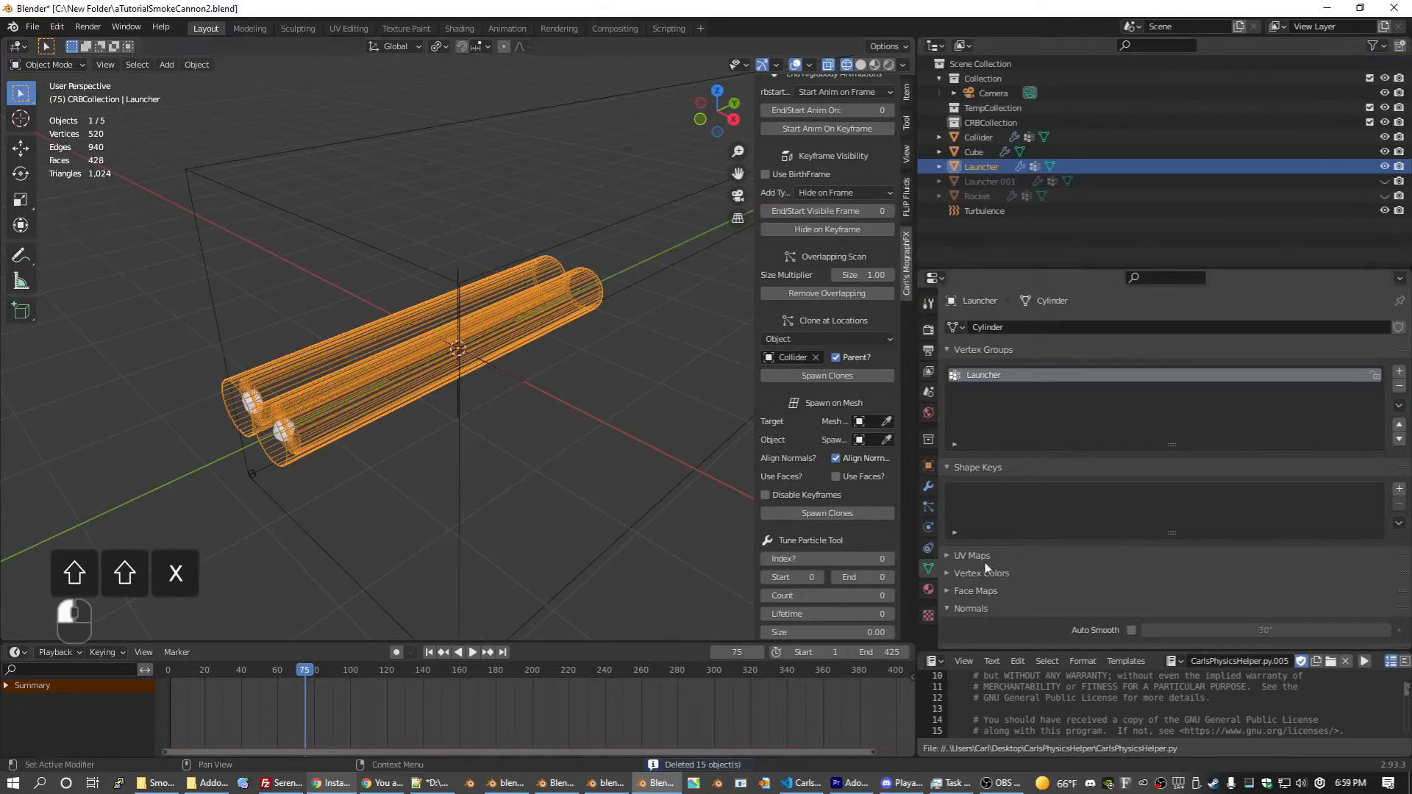
{"action": "left_click", "coordinate": [487, 232]}
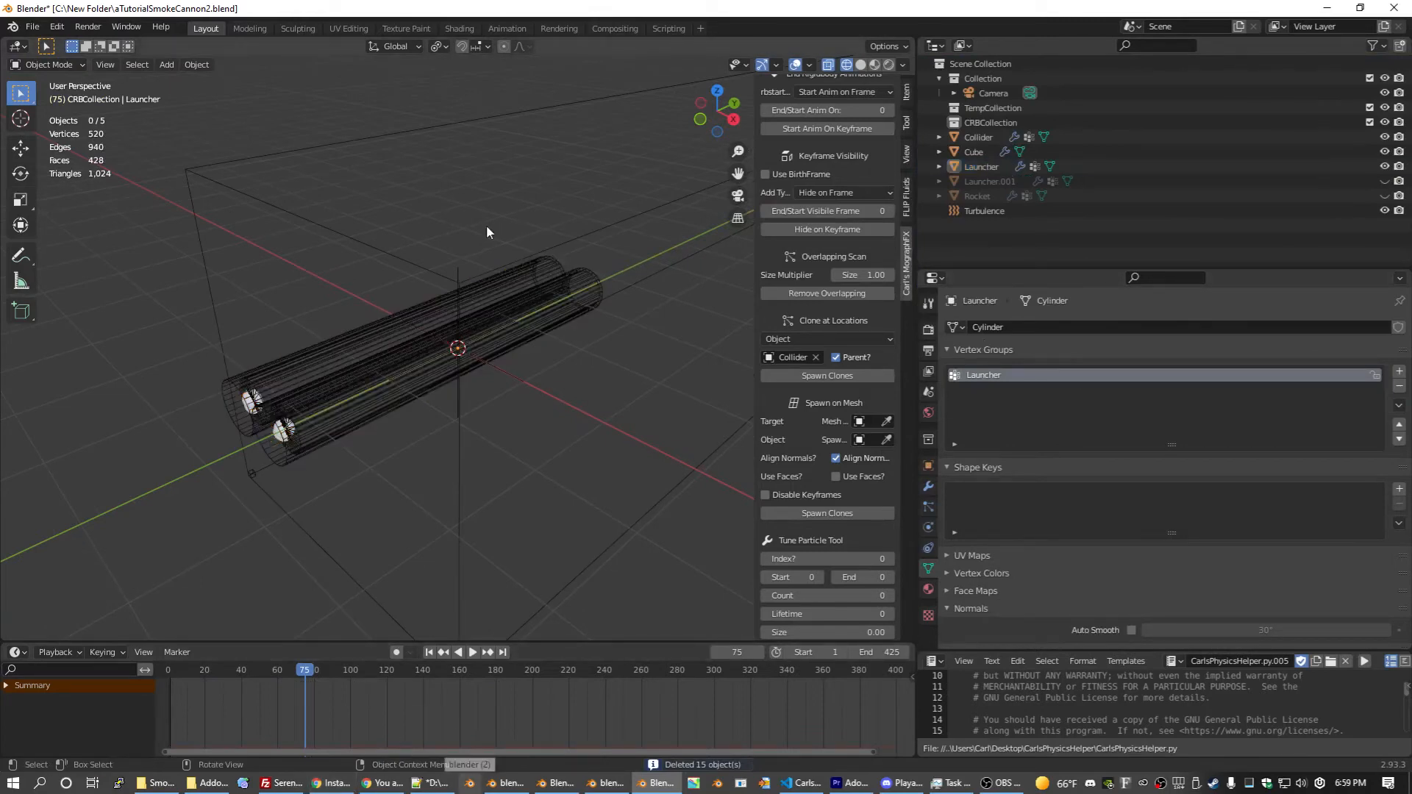
{"action": "left_click", "coordinate": [533, 252]}
{"action": "key", "text": "space"}
{"action": "key", "text": "space"}
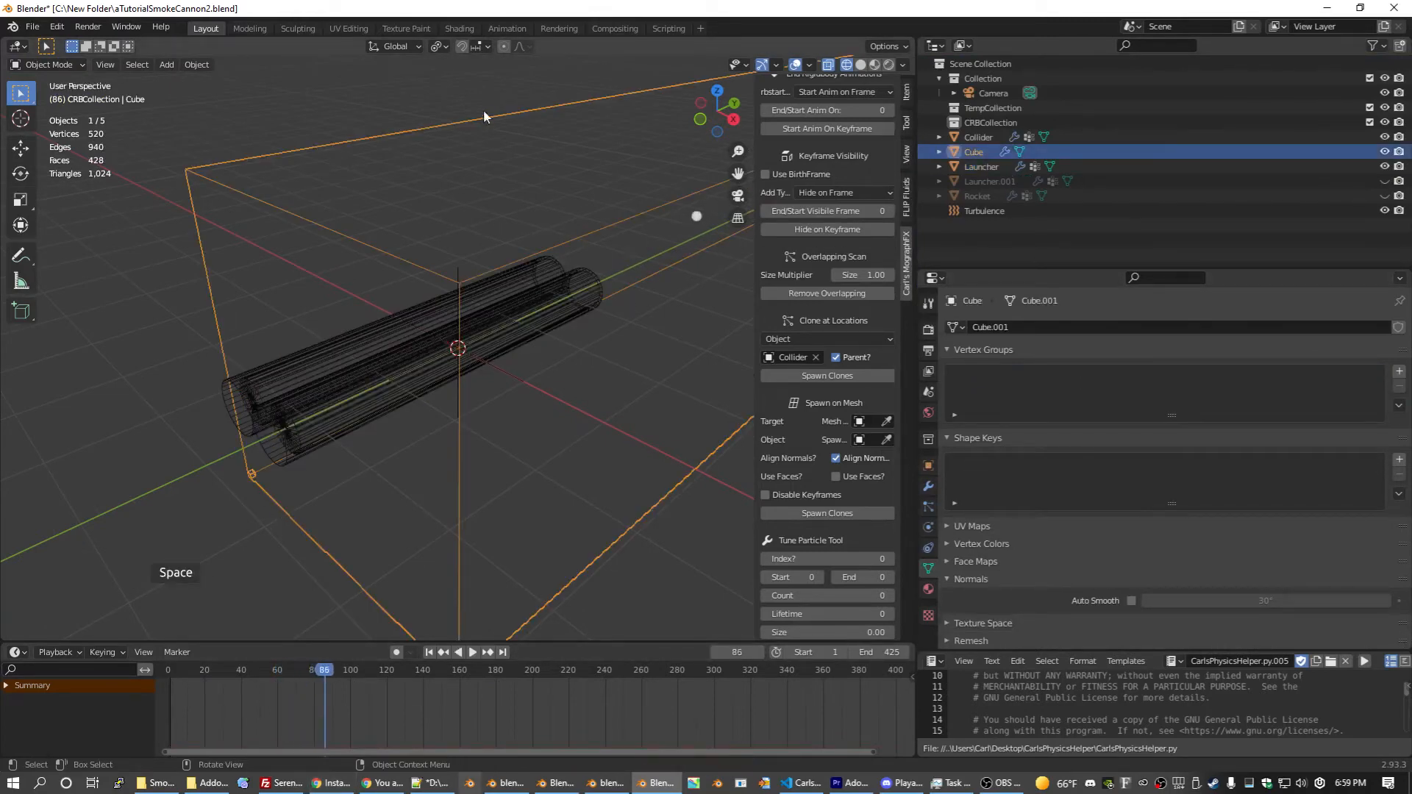
Step: Set the launcher's particle emission number to 2 and play the animation from frame 0
{"action": "left_click", "coordinate": [559, 309]}
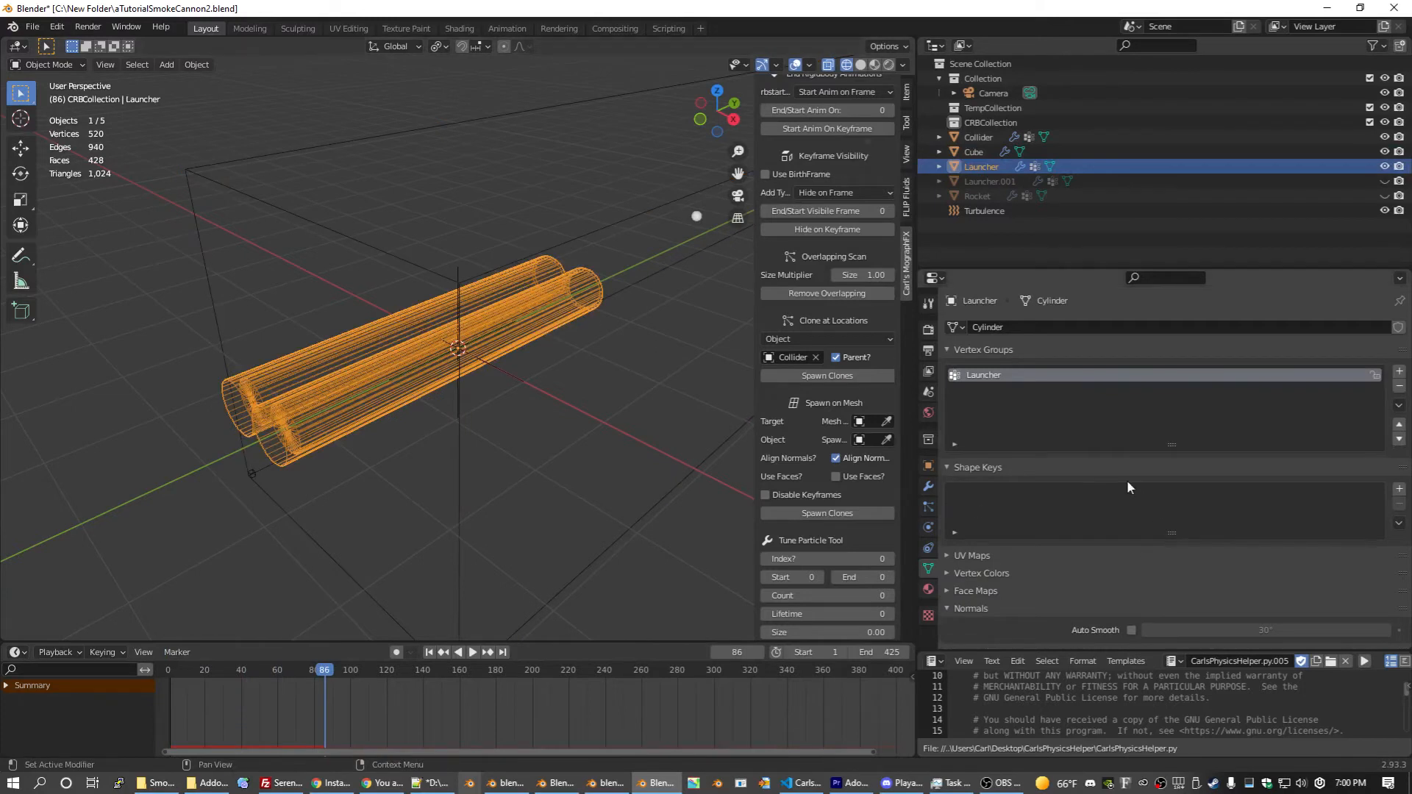
{"action": "left_click", "coordinate": [928, 507]}
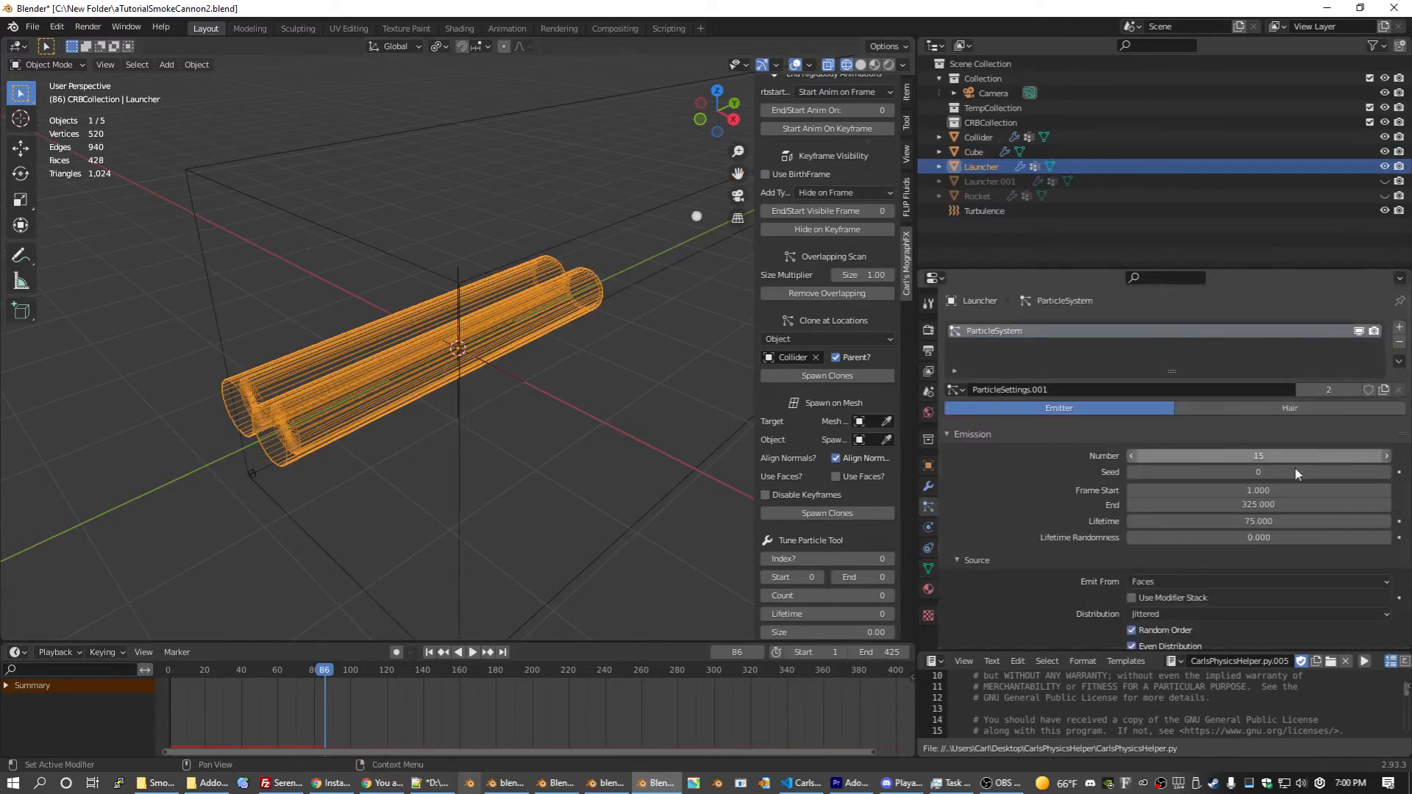
{"action": "left_click", "coordinate": [1241, 458]}
{"action": "type", "text": "2"}
{"action": "left_click", "coordinate": [165, 678]}
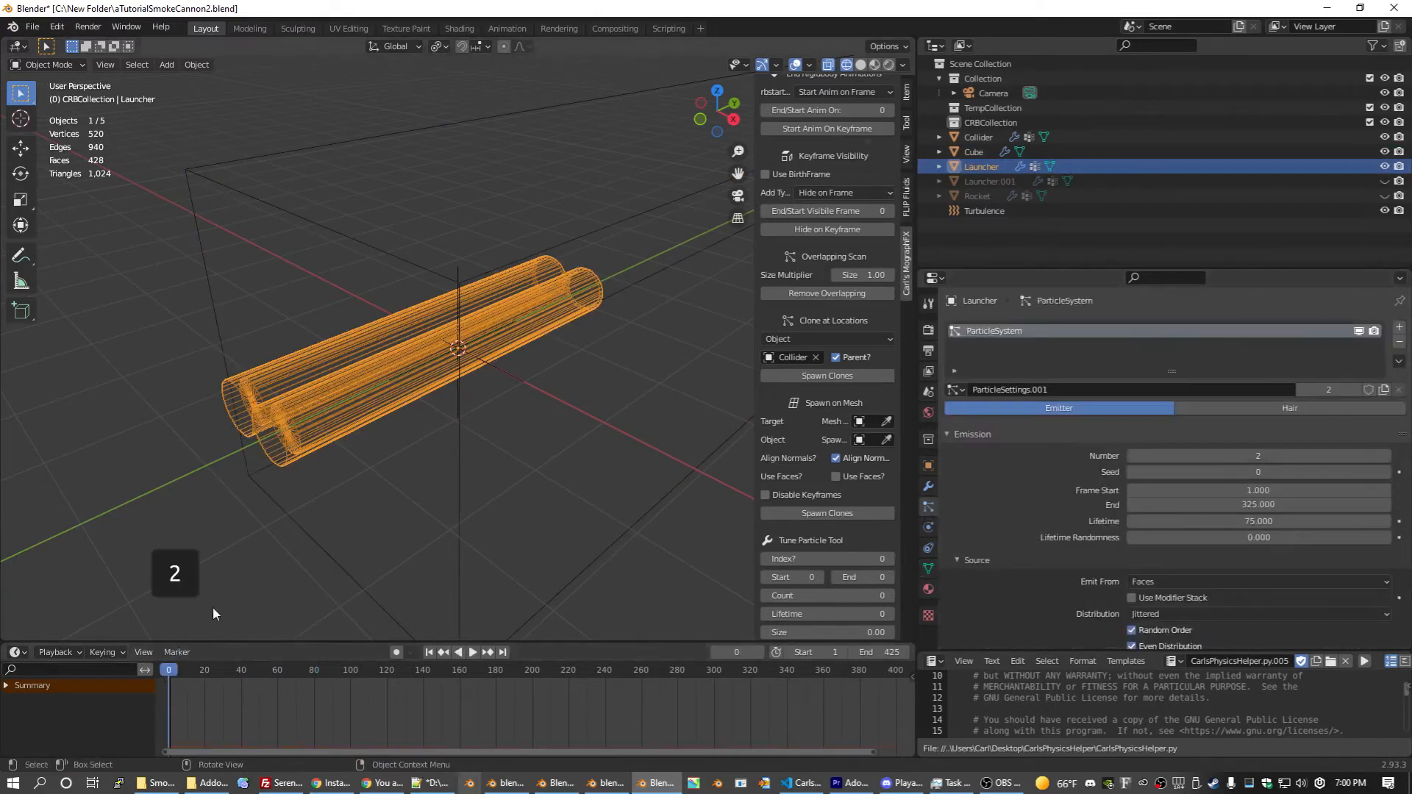
{"action": "key", "text": "space"}
{"action": "key", "text": "space"}
Step: Set the particle emission's end frame to 15 and replay the animation from the start
{"action": "left_click", "coordinate": [1267, 505]}
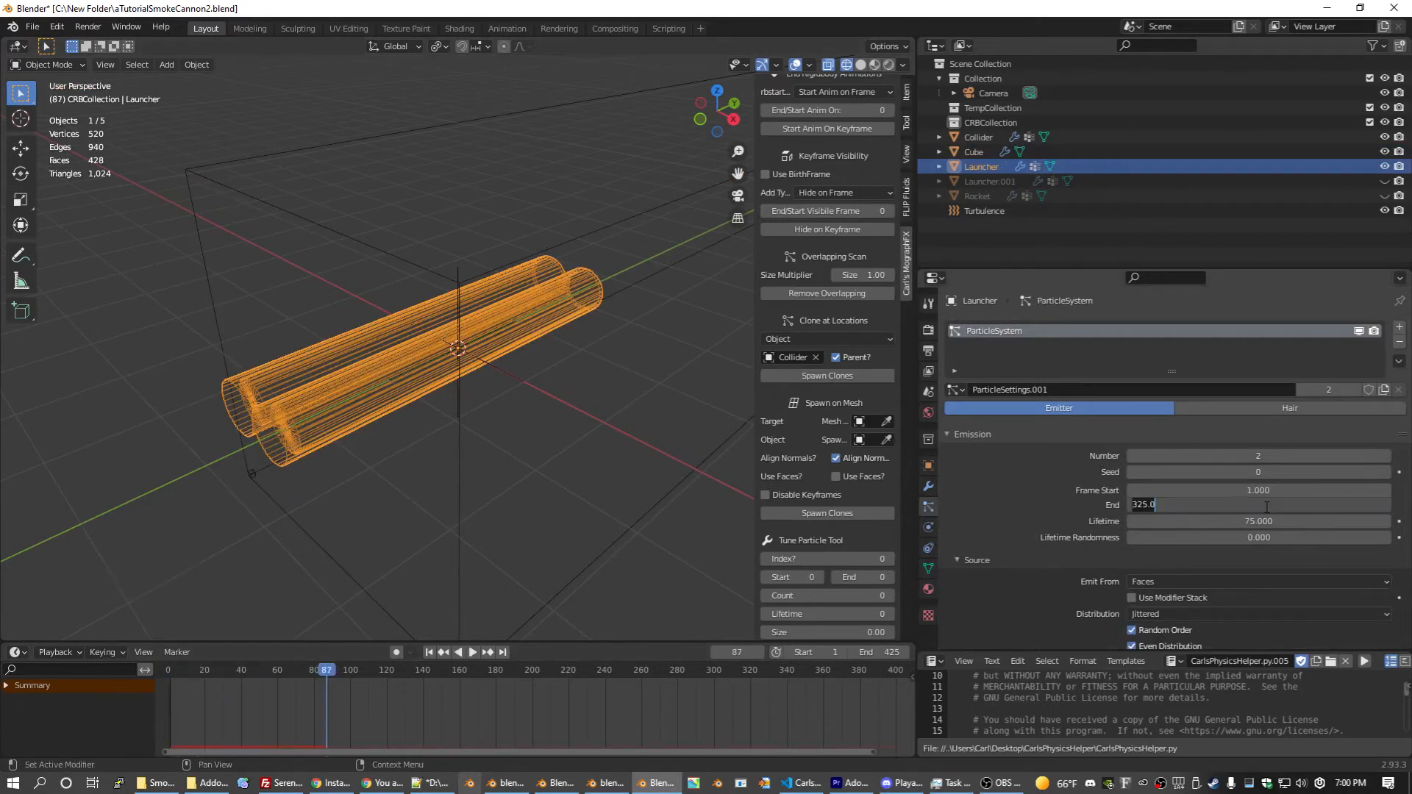
{"action": "type", "text": "2"}
{"action": "key", "text": "BackSpace"}
{"action": "type", "text": "15"}
{"action": "key", "text": "Return"}
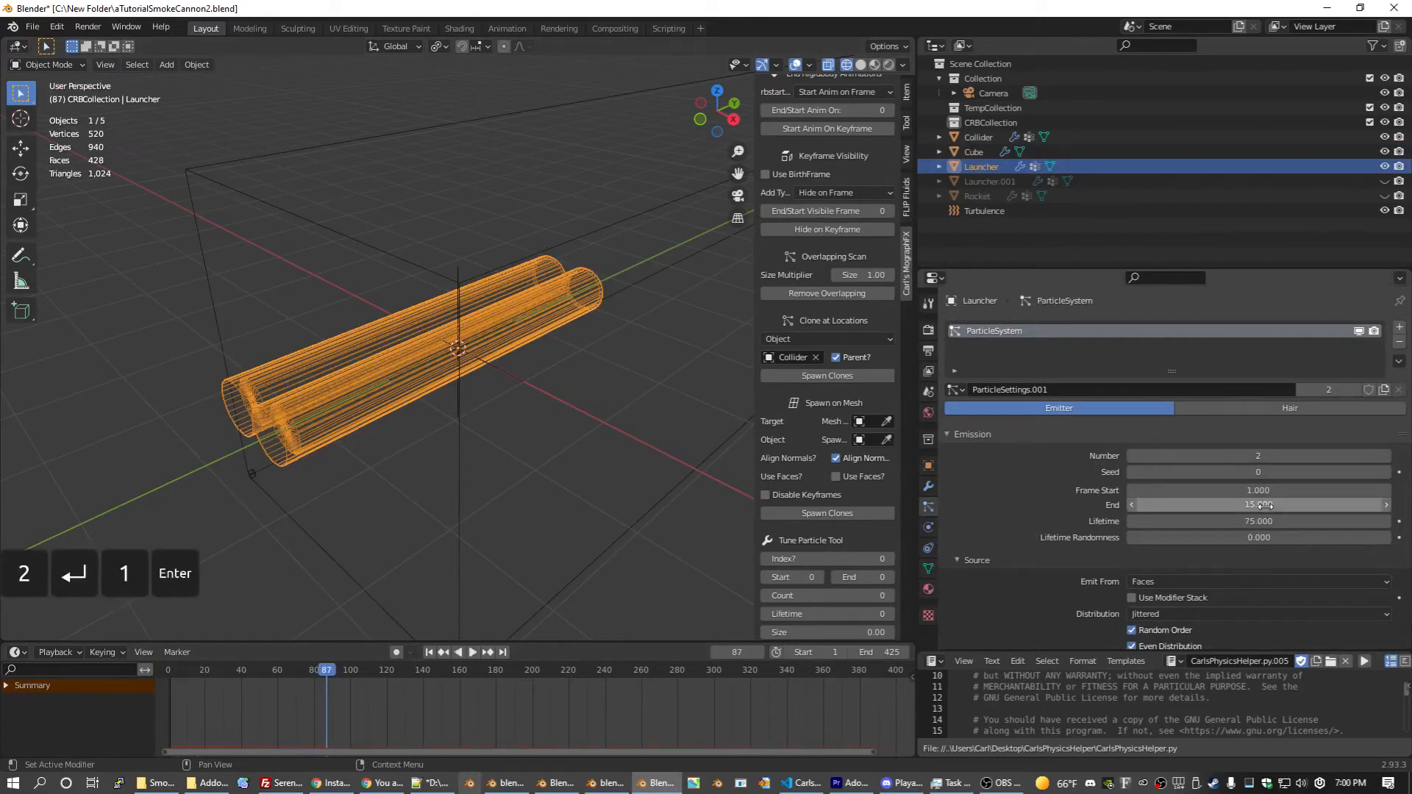
{"action": "left_click", "coordinate": [166, 669]}
{"action": "key", "text": "space"}
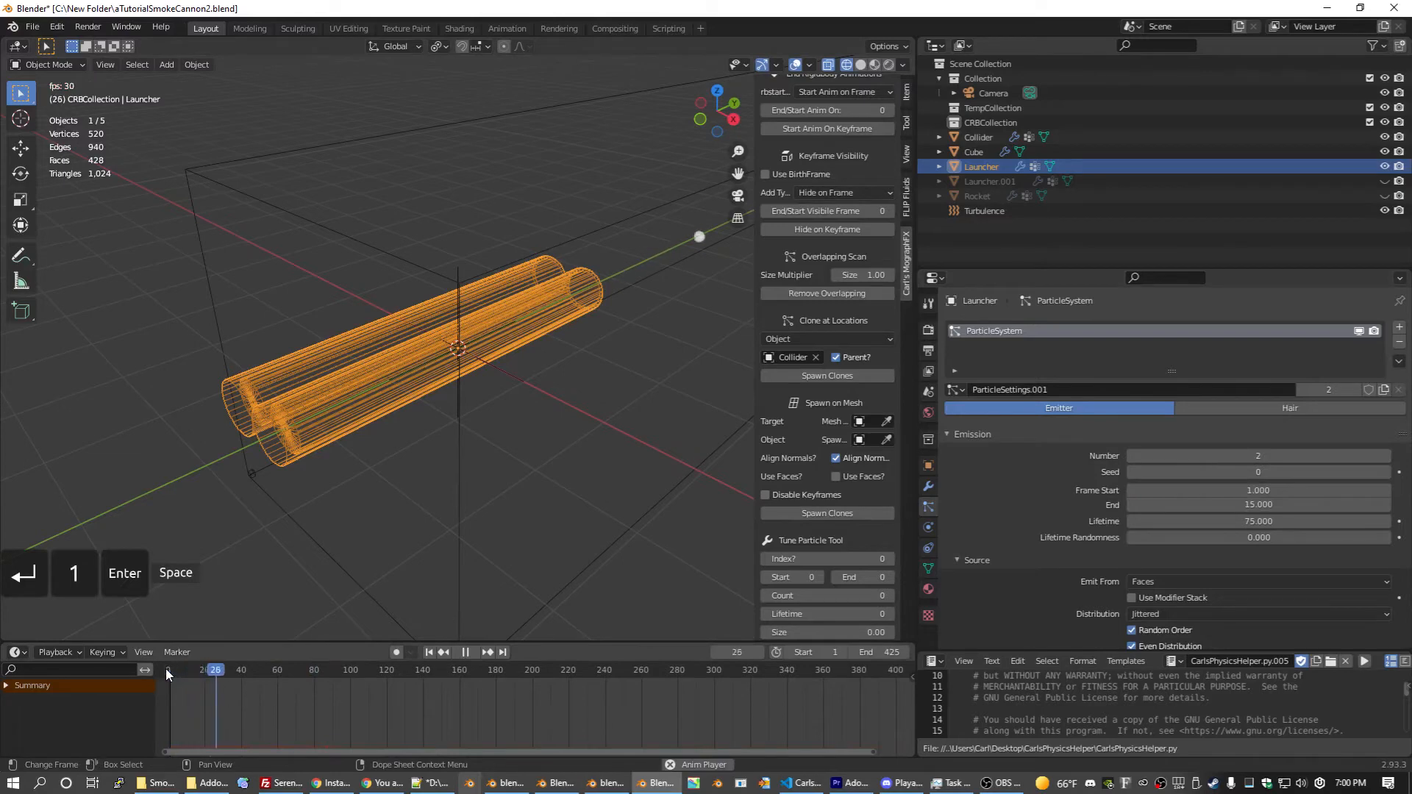
Step: Disable Random Order for the particle source and replay from frame 0 to check the firing of both tubes
{"action": "left_click", "coordinate": [1132, 631]}
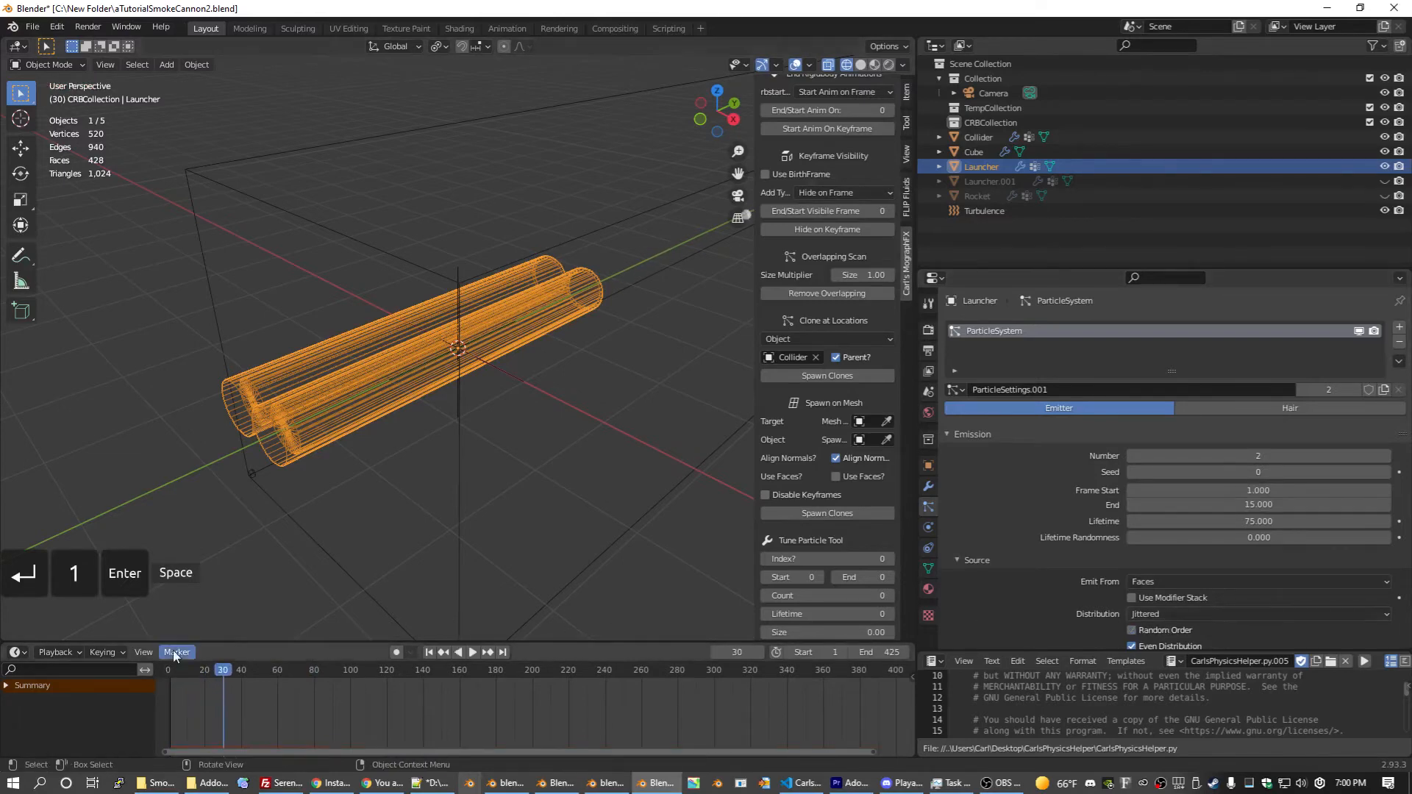
{"action": "left_click", "coordinate": [165, 669]}
{"action": "key", "text": "space"}
{"action": "key", "text": "space"}
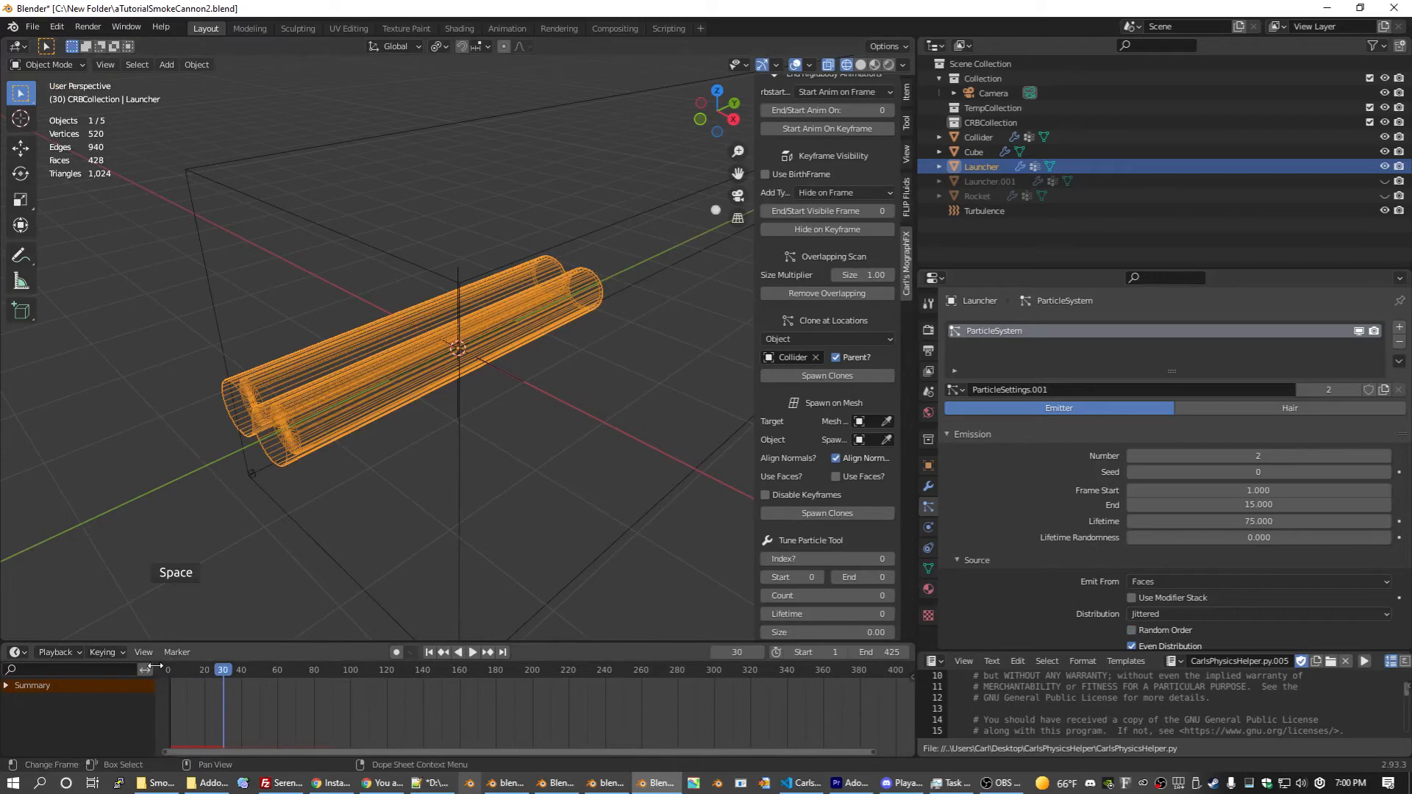
{"action": "left_click", "coordinate": [165, 669]}
{"action": "key", "text": "space"}
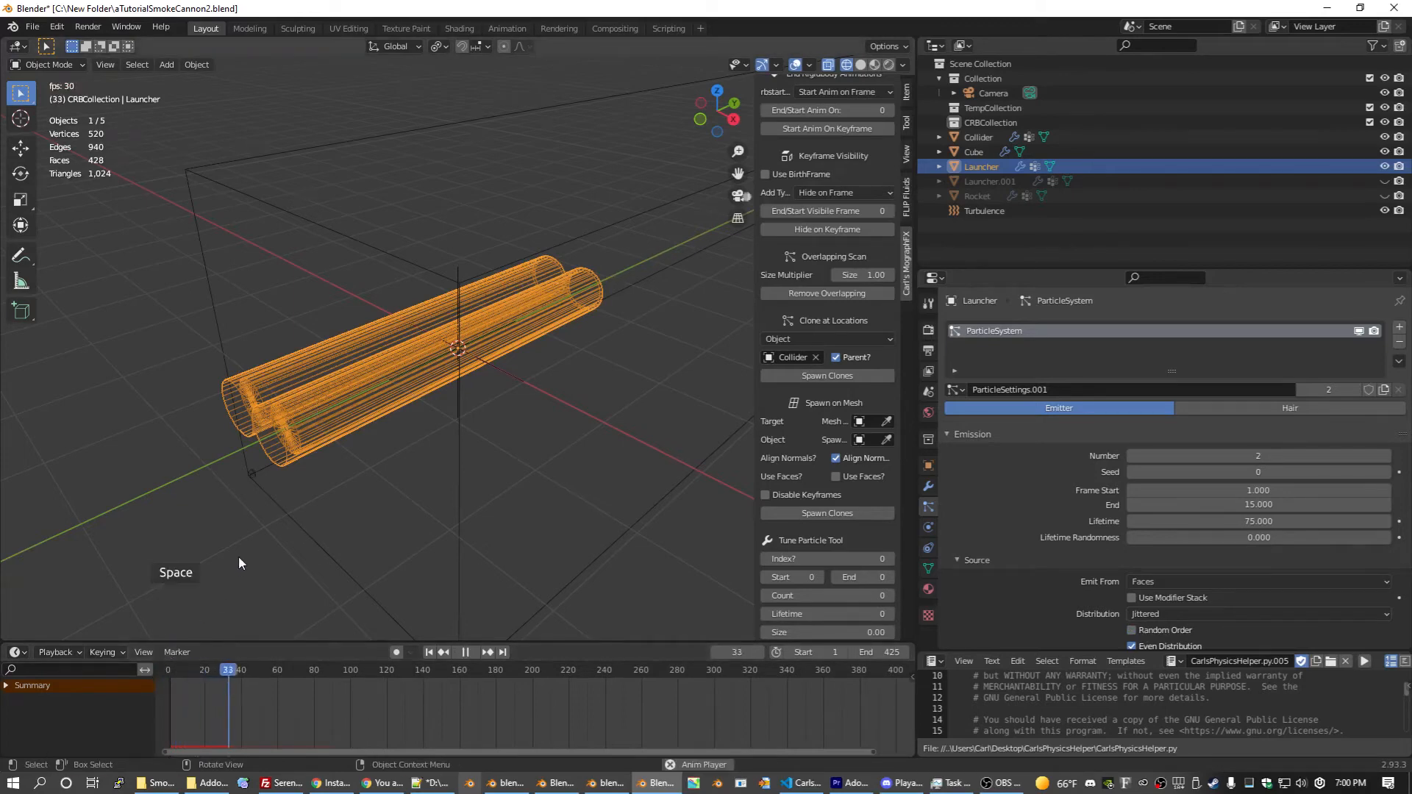
{"action": "key", "text": "space"}
{"action": "scroll", "coordinate": [458, 457], "scroll_direction": "down", "scroll_amount": 4}
{"action": "middle_click_drag", "start_coordinate": [600, 328], "coordinate": [621, 324]}
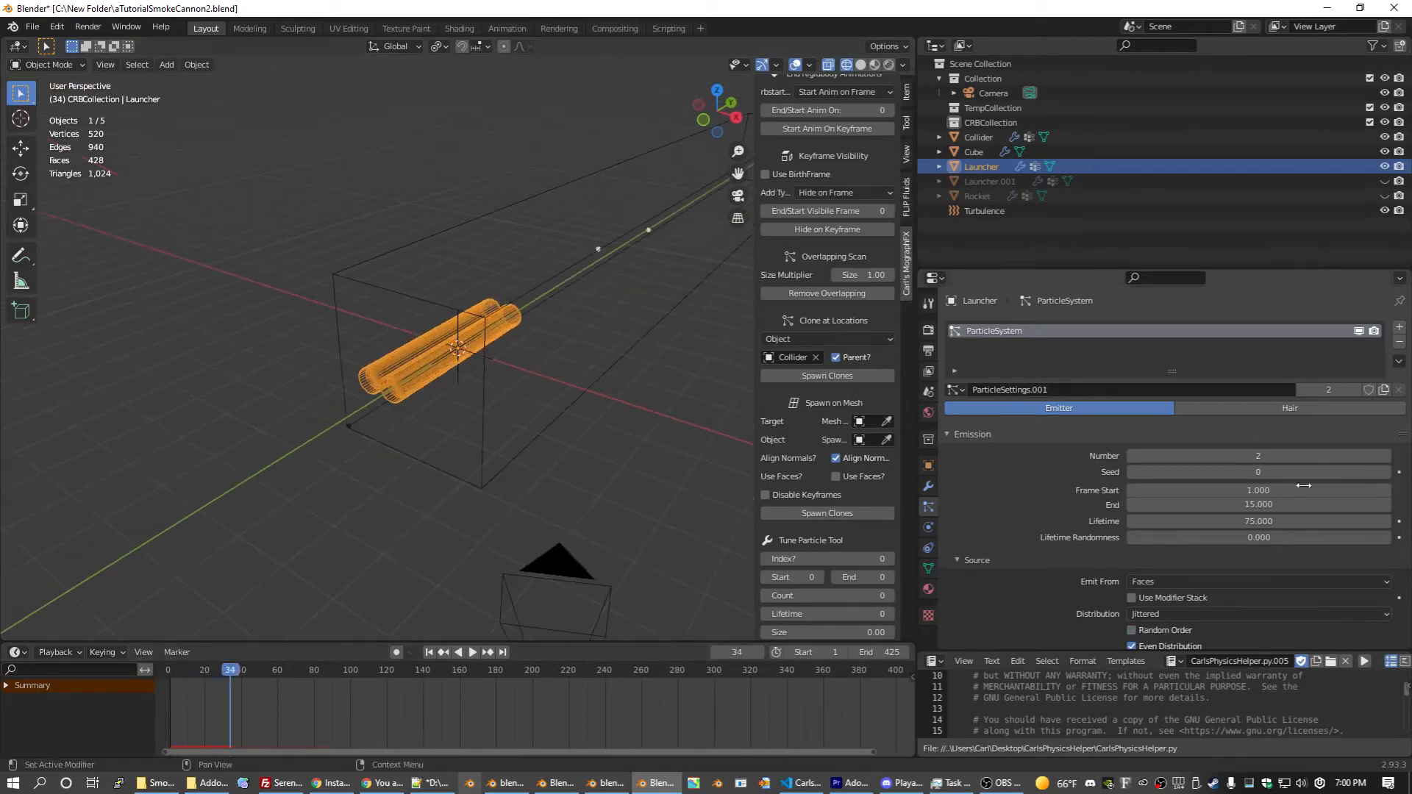
Step: Set the particle emission's end frame to 12
{"action": "left_click", "coordinate": [1289, 504]}
{"action": "type", "text": "12"}
{"action": "key", "text": "Return"}
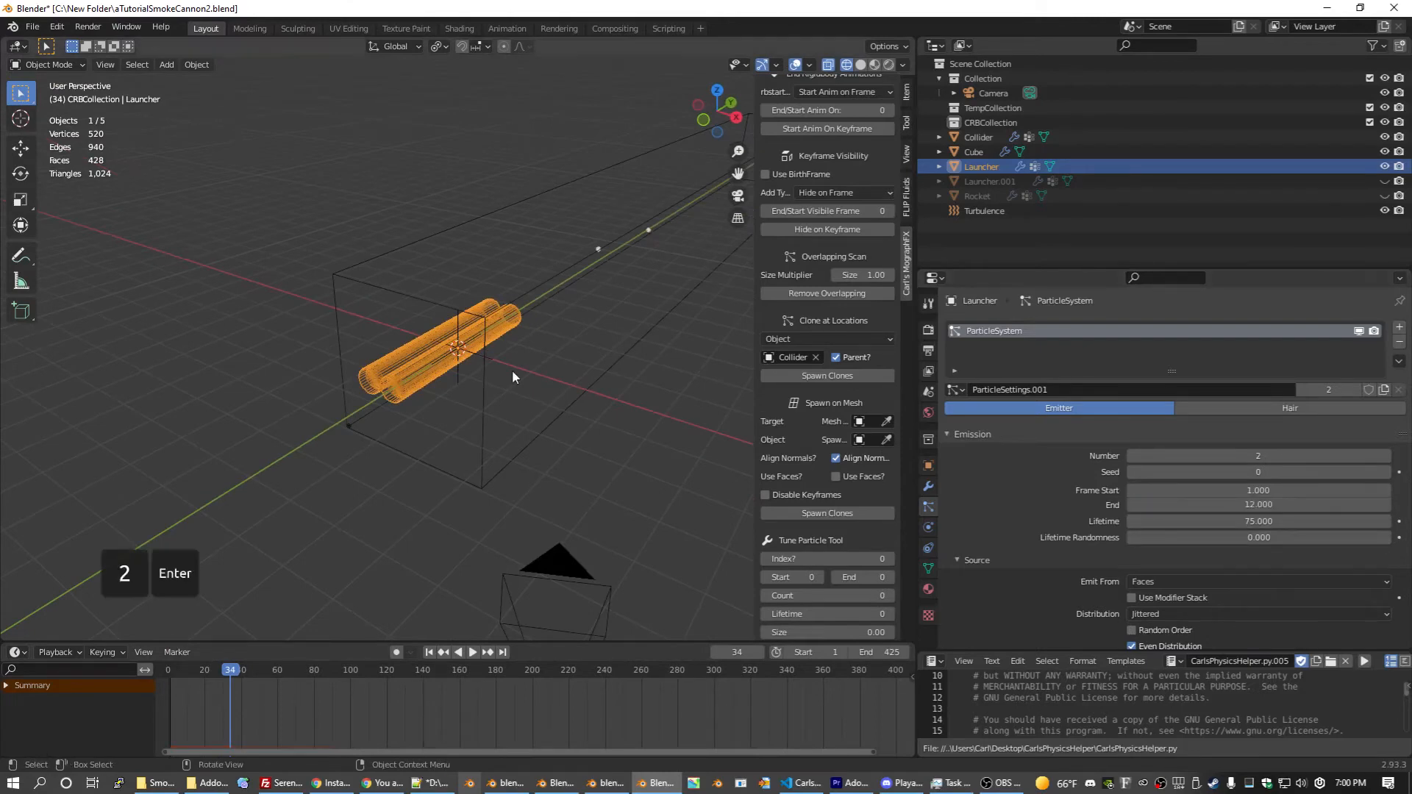
Step: Move the domain cube about 0.38 m along negative X around both tubes, and select the launcher
{"action": "scroll", "coordinate": [512, 369], "scroll_direction": "up", "scroll_amount": 3}
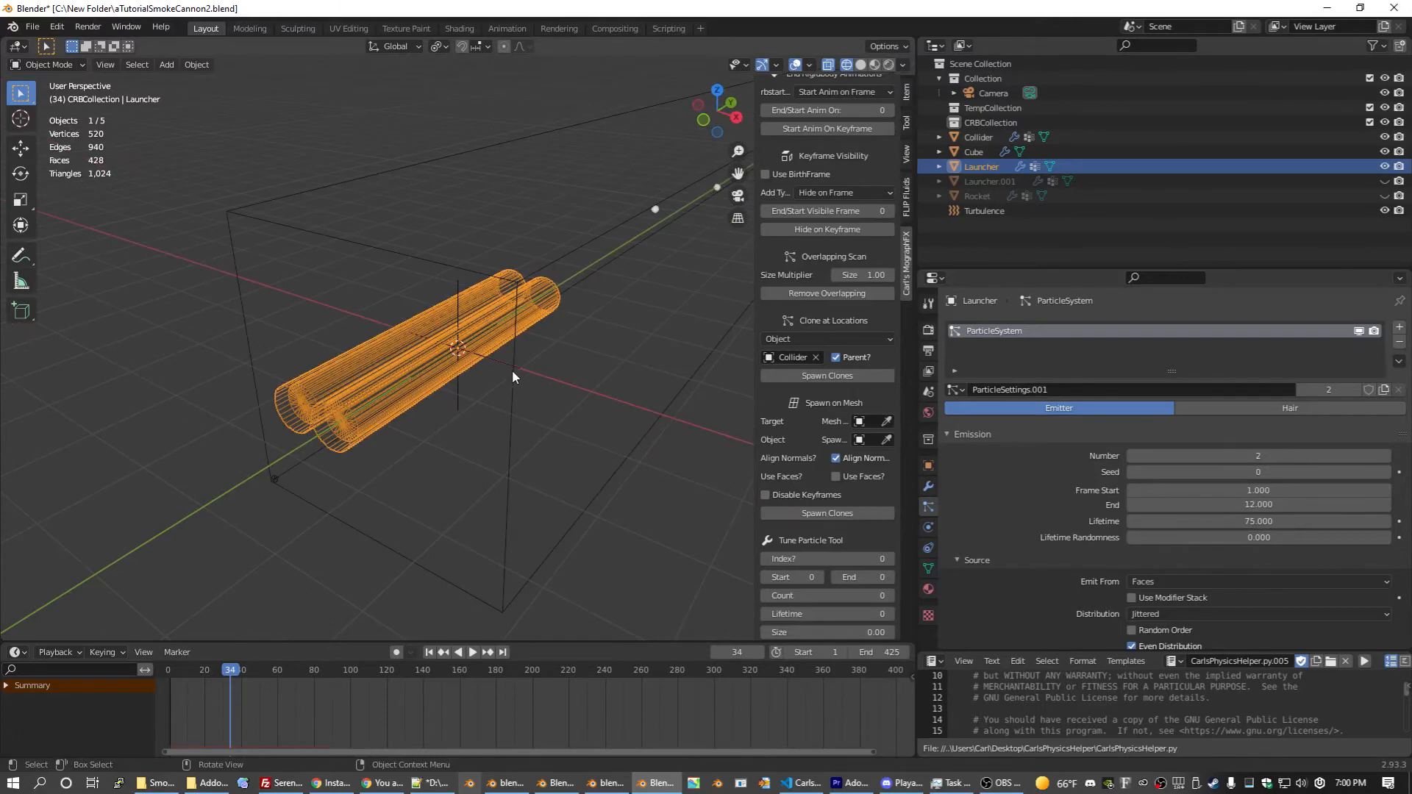
{"action": "left_click", "coordinate": [512, 369]}
{"action": "middle_click_drag", "start_coordinate": [511, 369], "coordinate": [560, 253]}
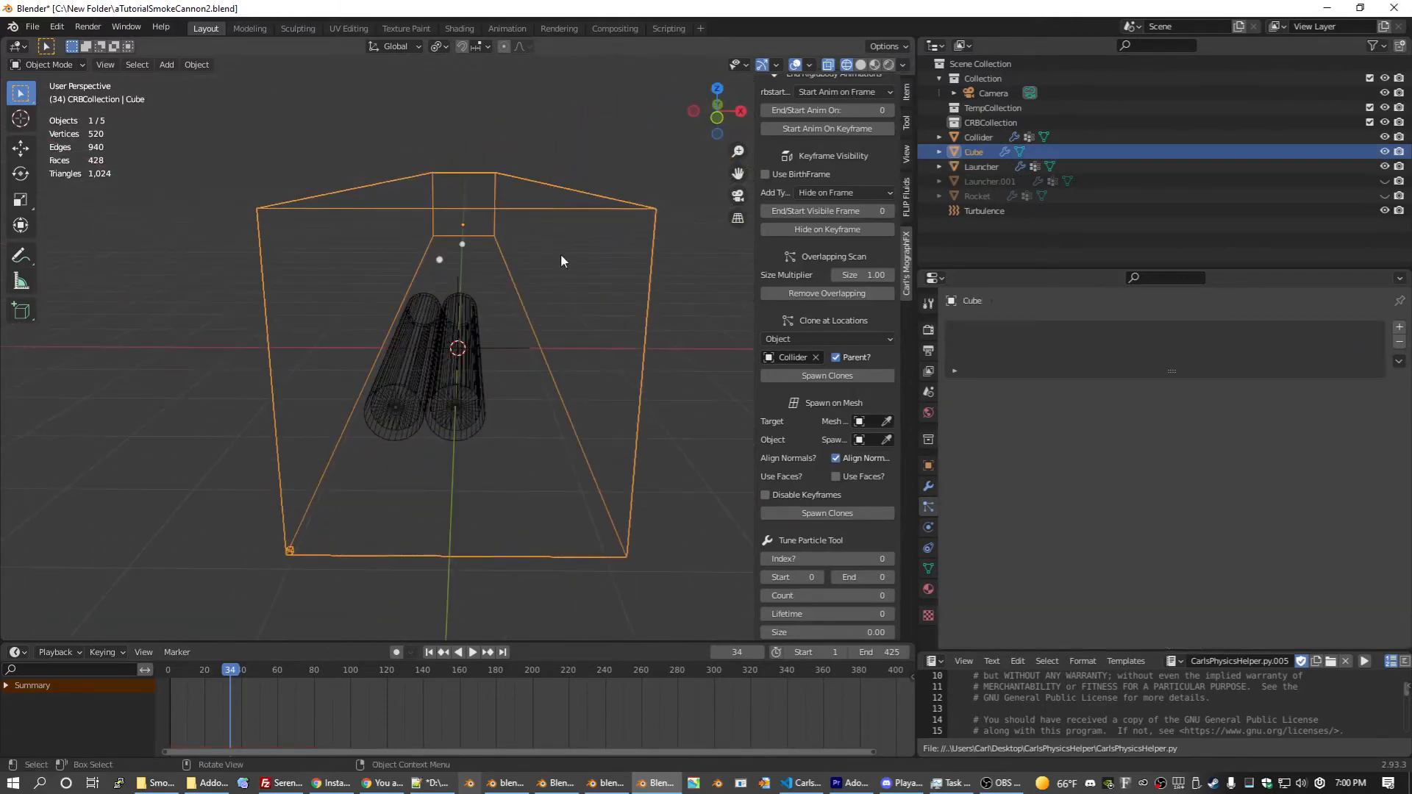
{"action": "key", "text": "g"}
{"action": "key", "text": "x"}
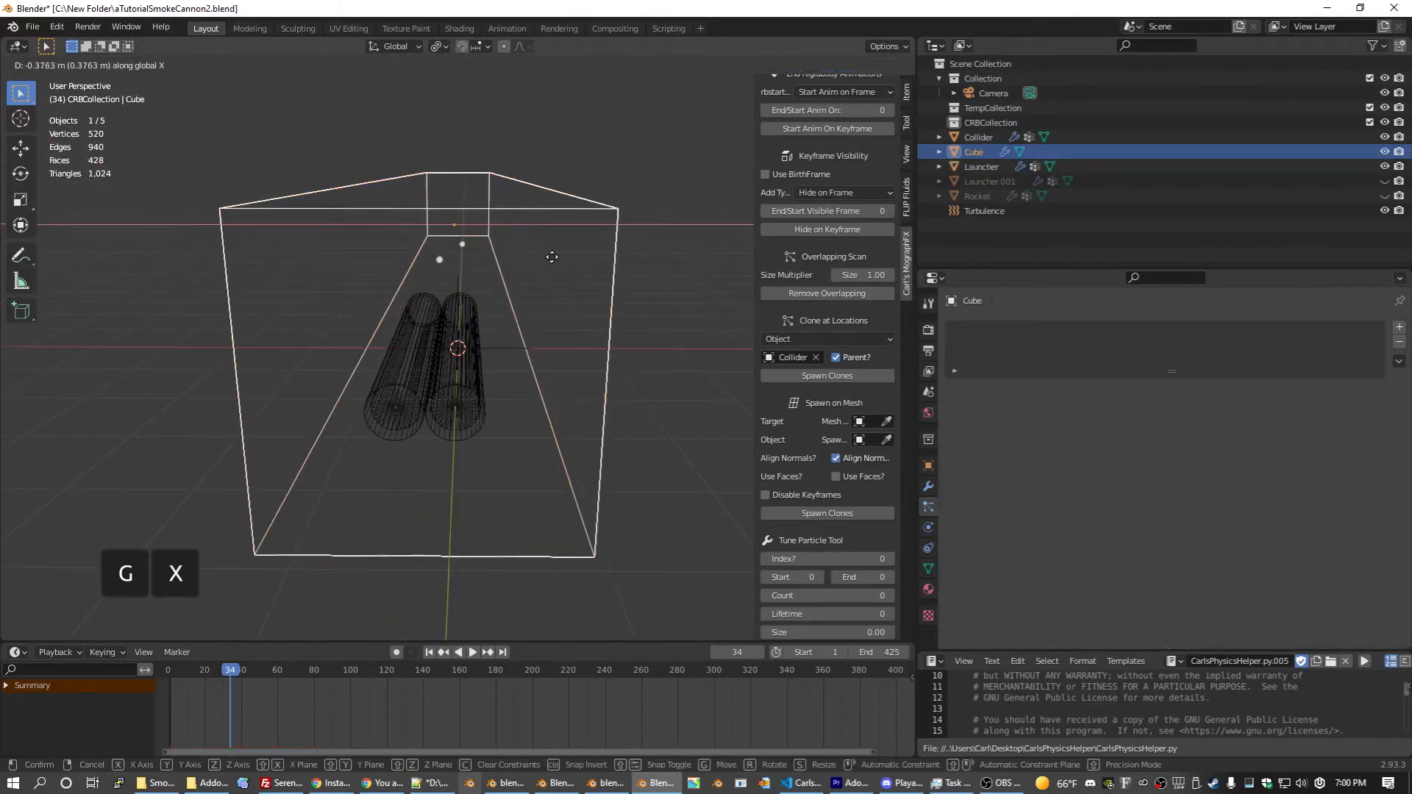
{"action": "left_click", "coordinate": [551, 256]}
{"action": "middle_click_drag", "start_coordinate": [551, 256], "coordinate": [491, 211]}
{"action": "left_click", "coordinate": [527, 356]}
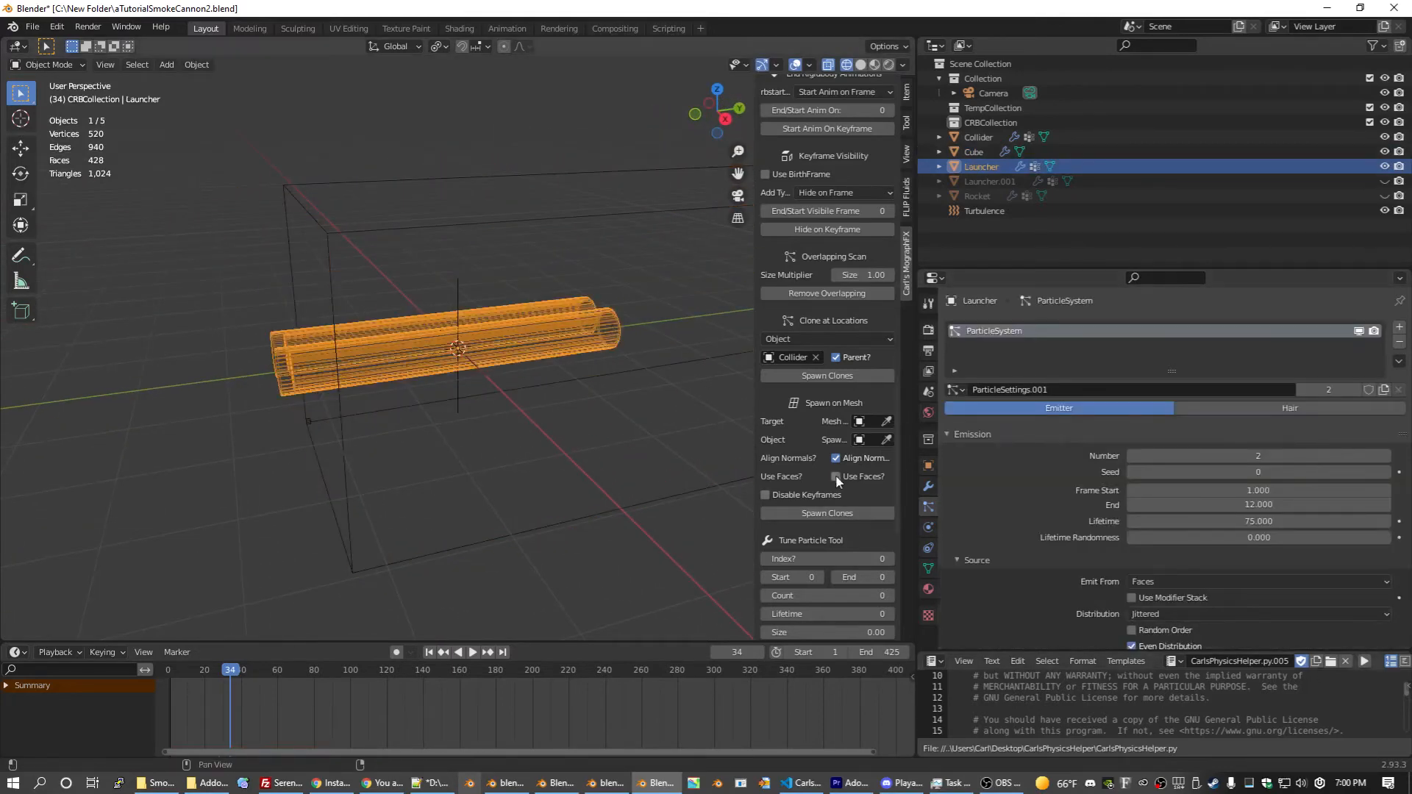
Step: Set the Particle Repeat Tool's target to the Launcher object and its frame interval to 45
{"action": "scroll", "coordinate": [840, 473], "scroll_direction": "down", "scroll_amount": 5}
{"action": "scroll", "coordinate": [840, 473], "scroll_direction": "down", "scroll_amount": 5}
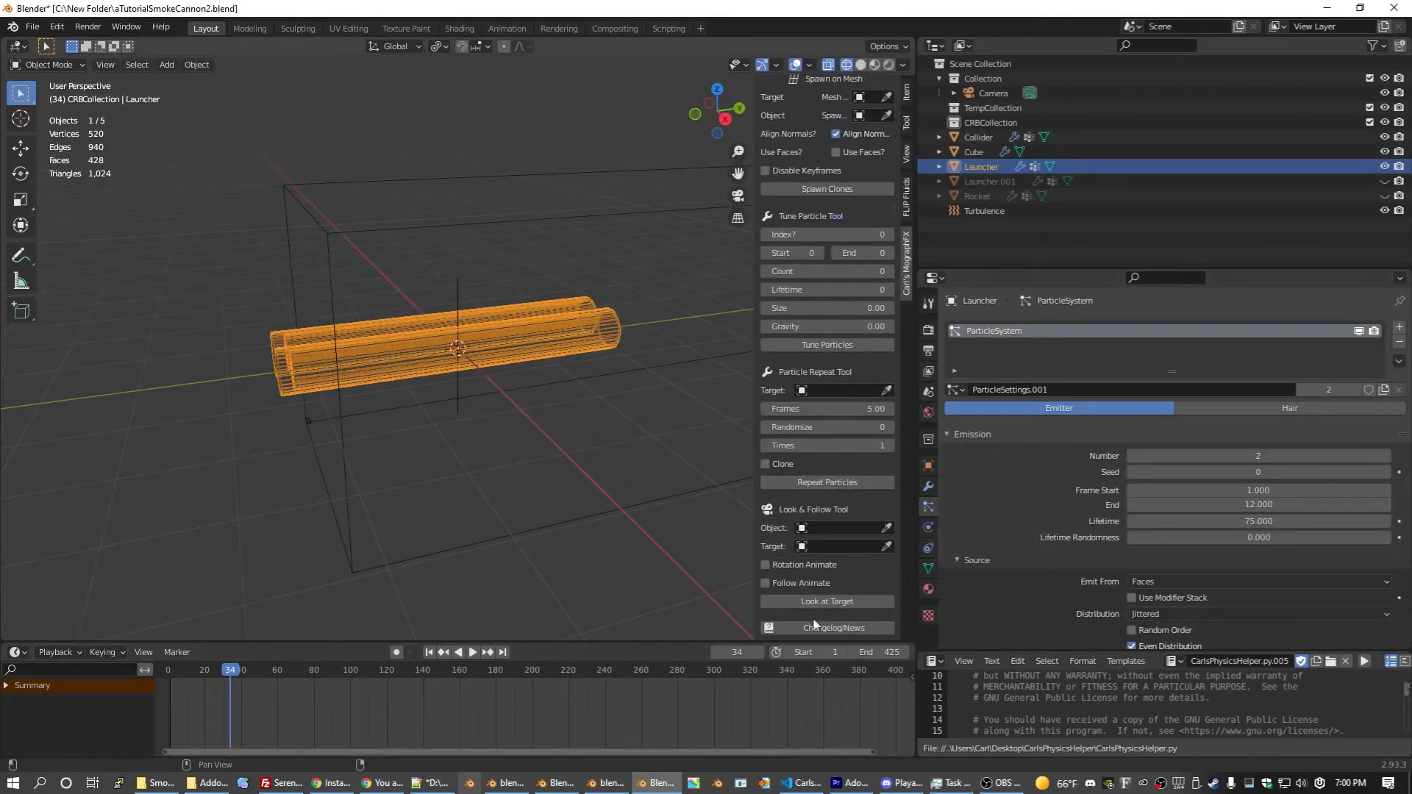
{"action": "scroll", "coordinate": [861, 544], "scroll_direction": "up", "scroll_amount": 4}
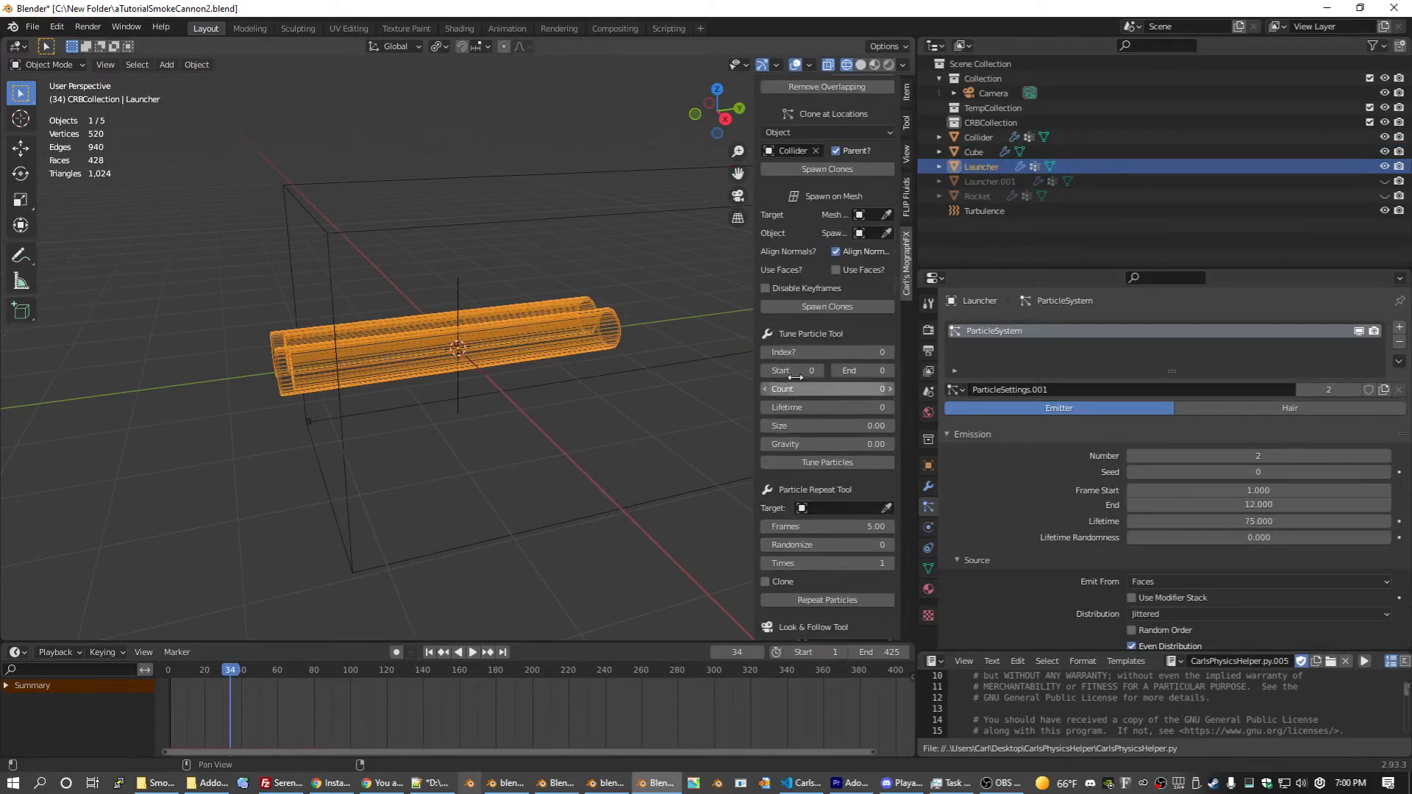
{"action": "left_click", "coordinate": [886, 509]}
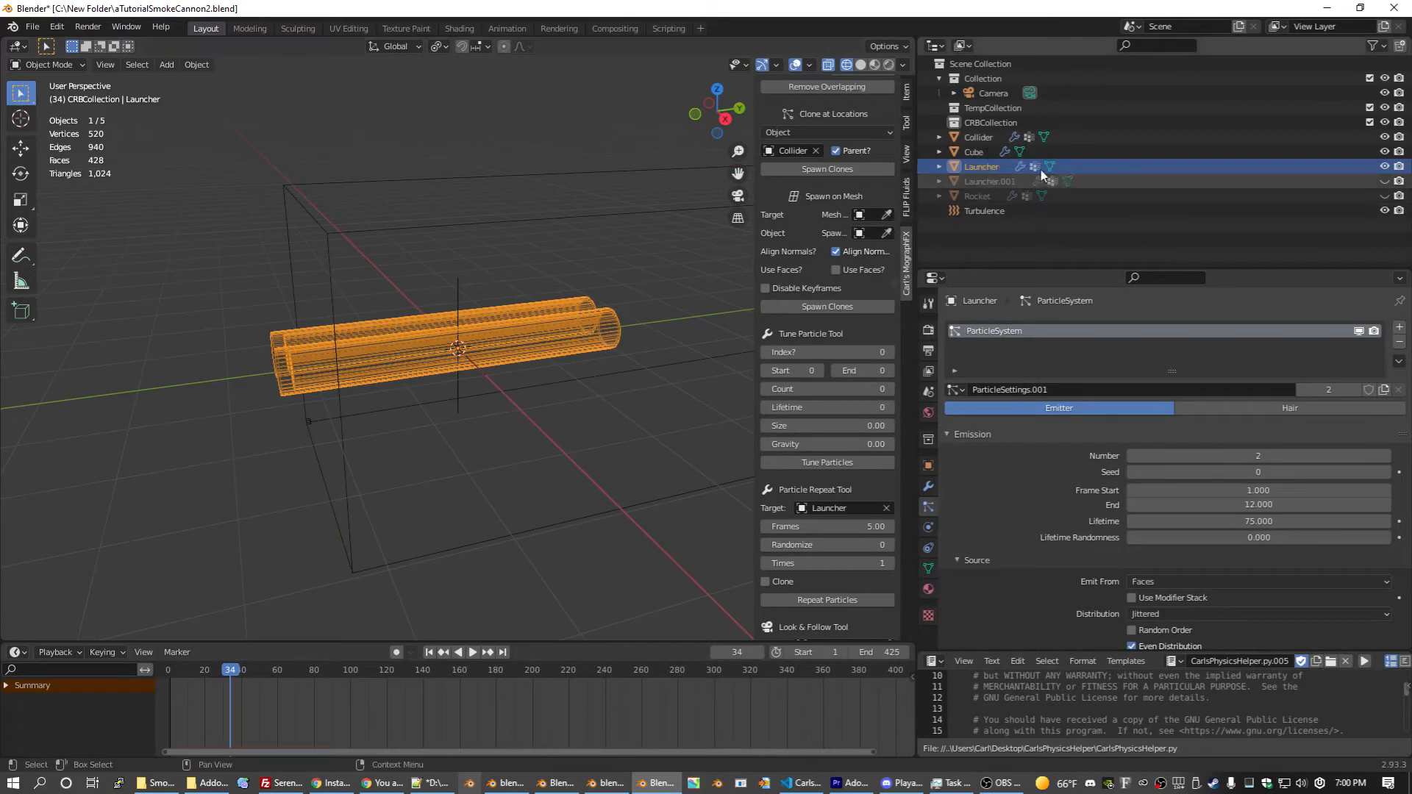
{"action": "left_click", "coordinate": [982, 168]}
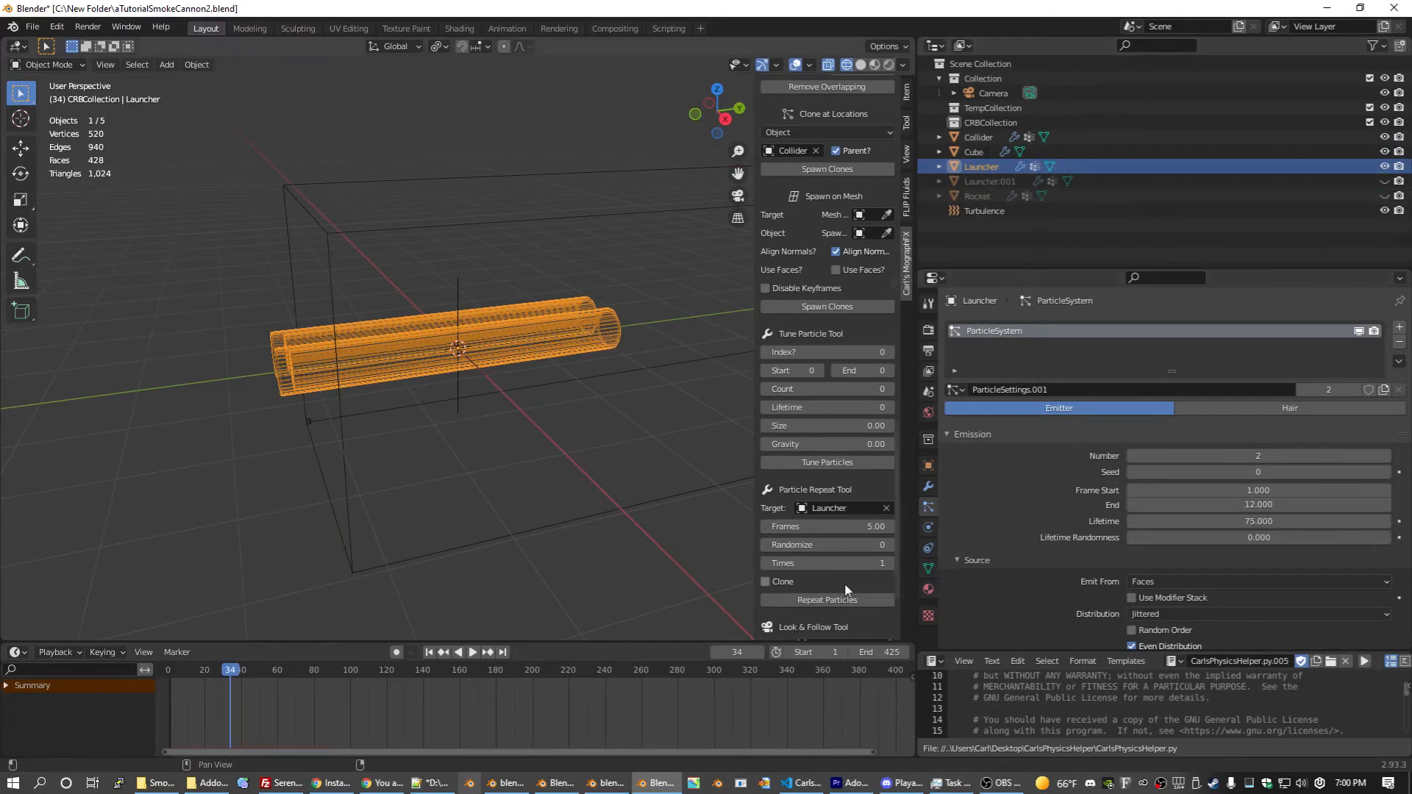
{"action": "left_click", "coordinate": [879, 527]}
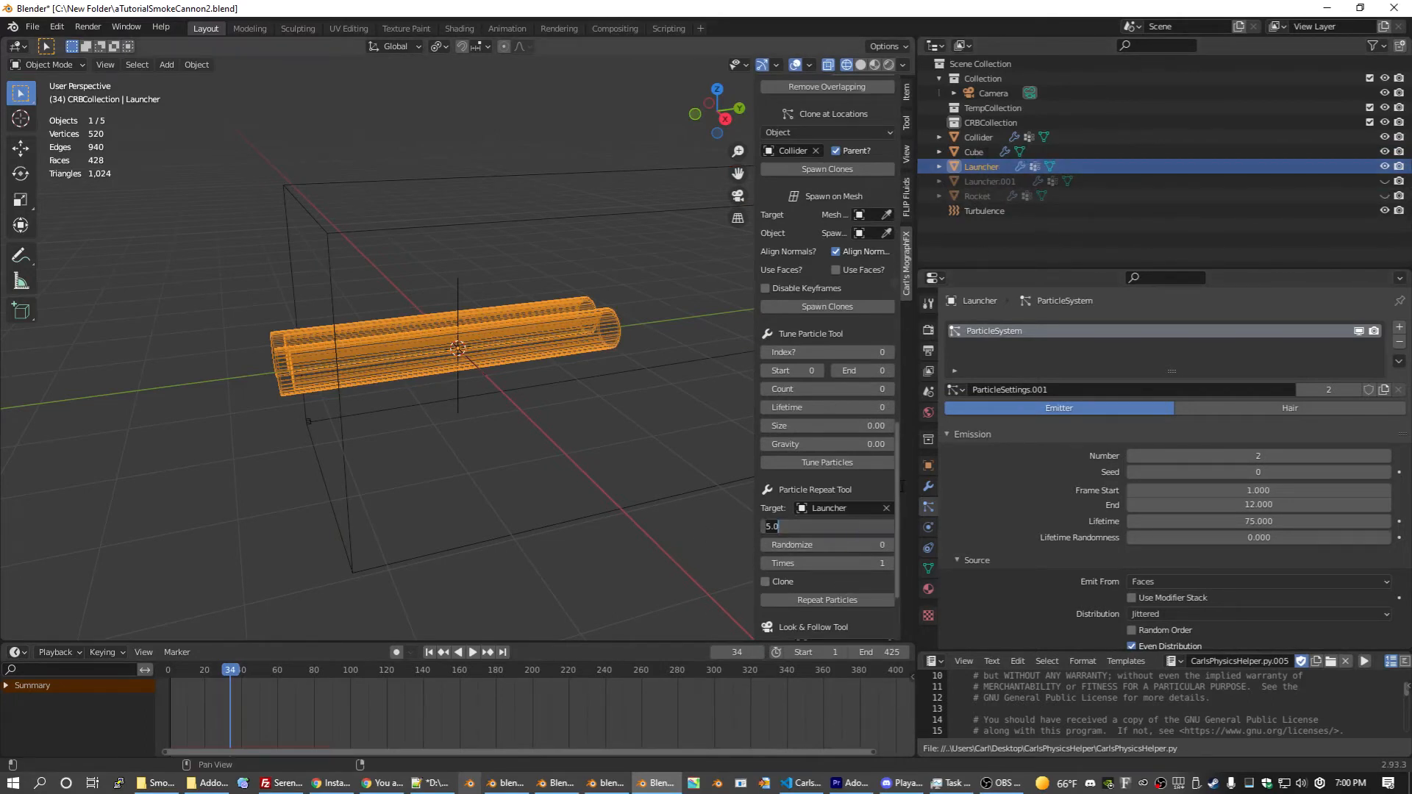
{"action": "type", "text": "4"}
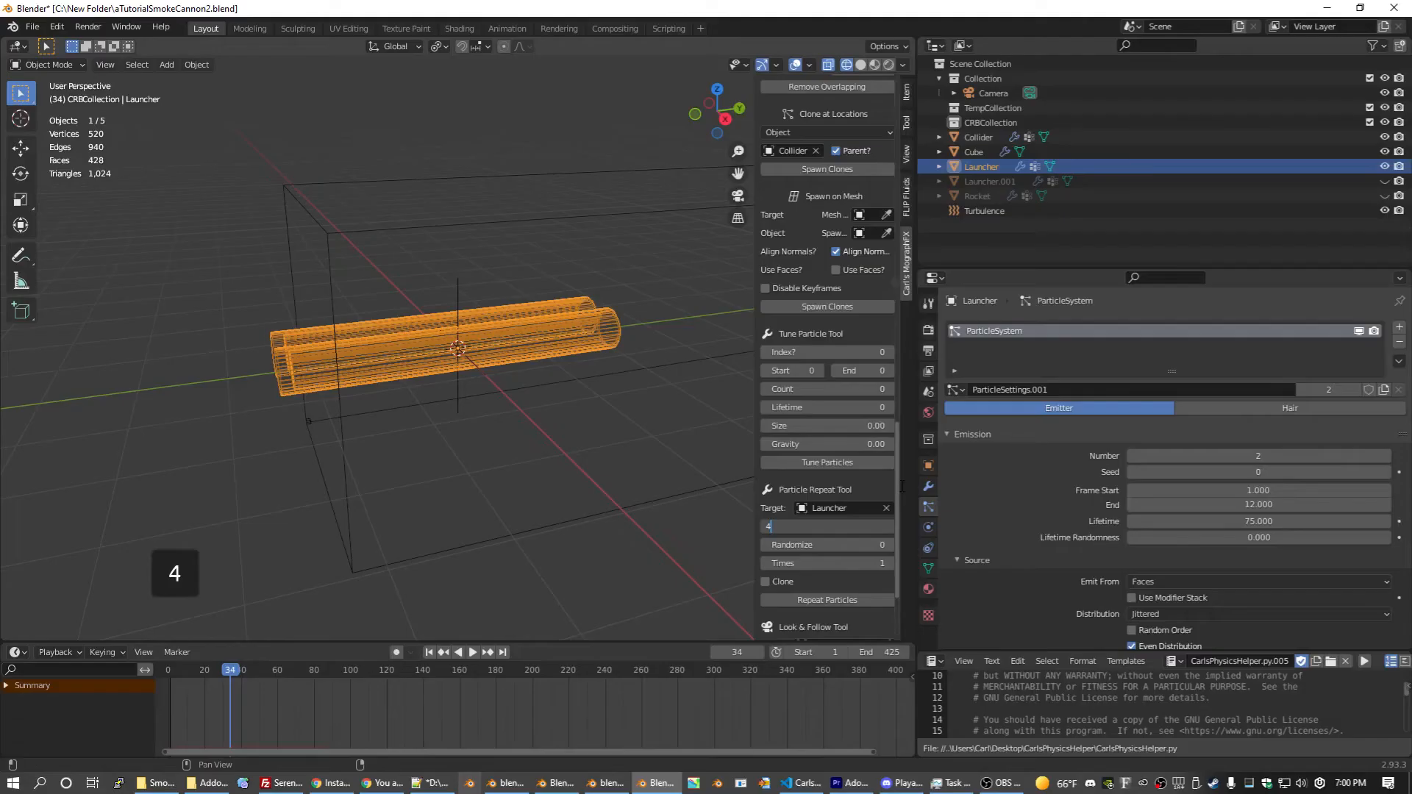
{"action": "type", "text": "5"}
{"action": "key", "text": "Return"}
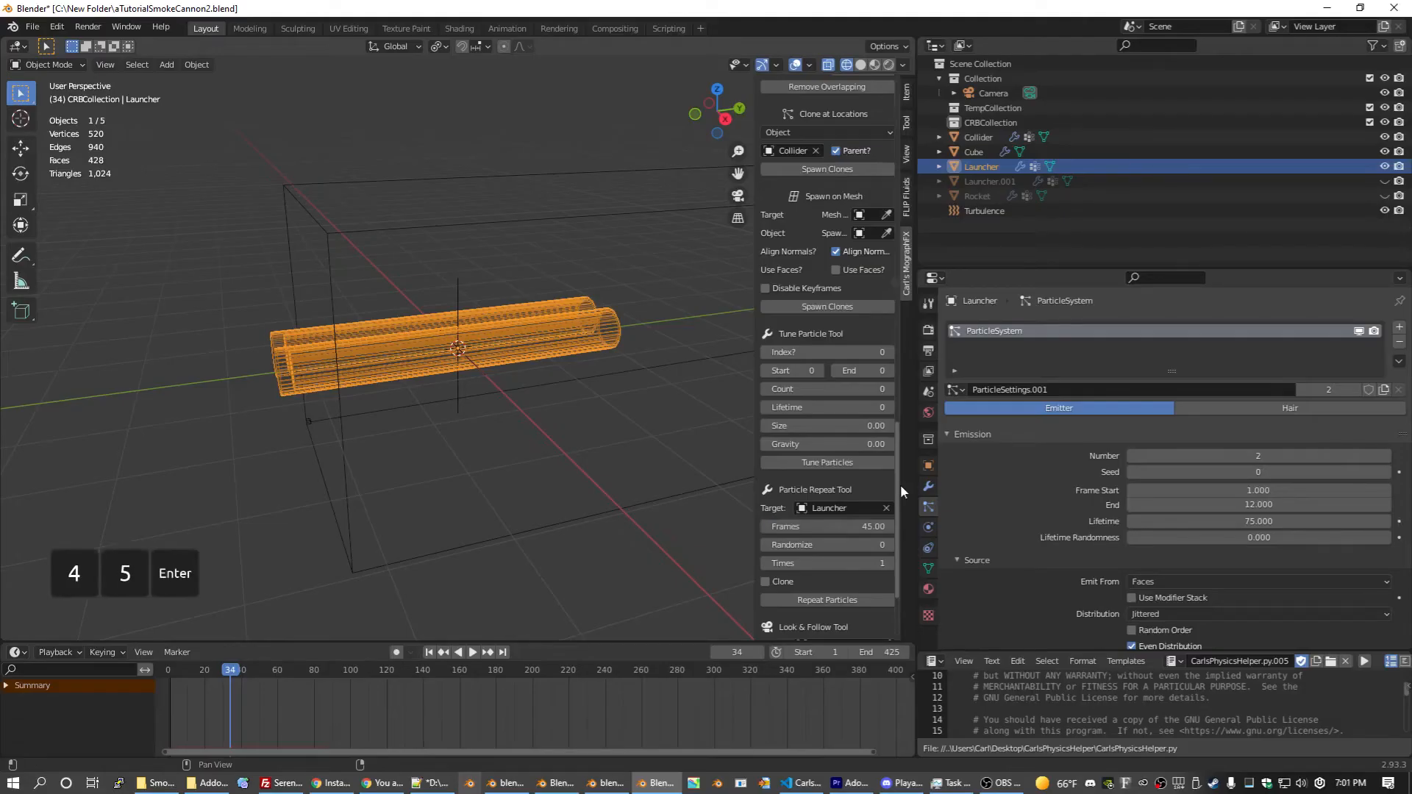
Step: Set the particle repeat to 3 times with Randomize at 25, and enable cloning
{"action": "left_click", "coordinate": [890, 564]}
{"action": "left_click", "coordinate": [891, 563]}
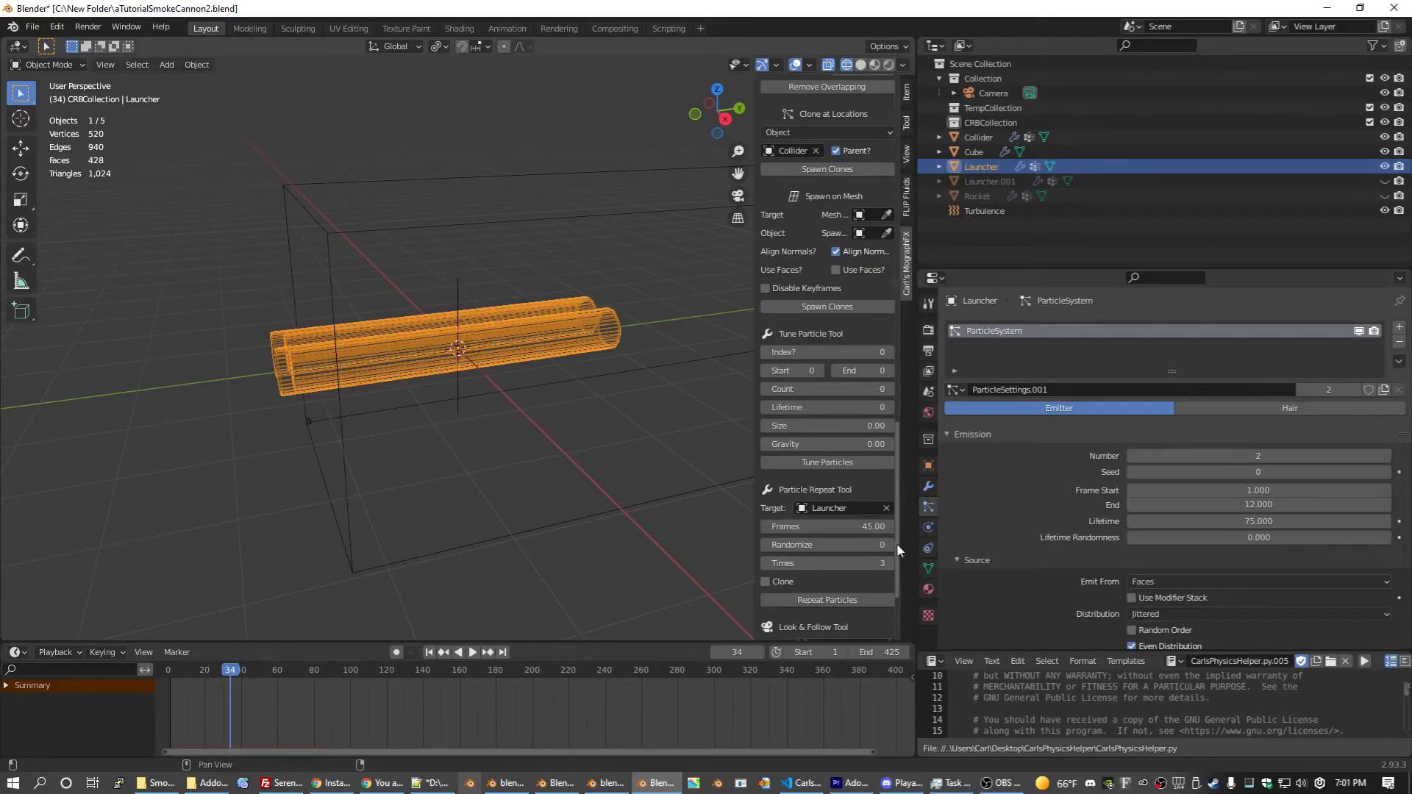
{"action": "left_click", "coordinate": [882, 544]}
{"action": "type", "text": "25"}
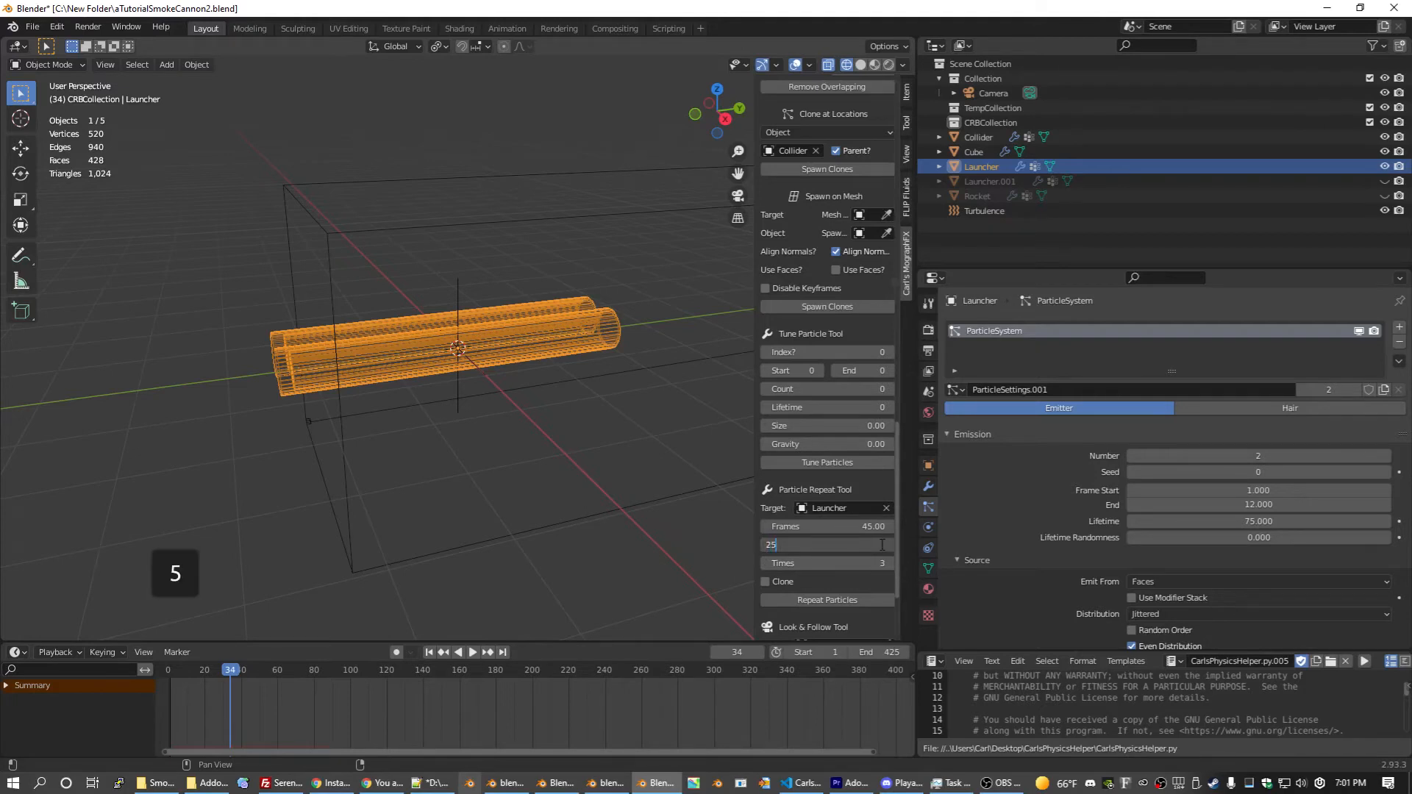
{"action": "key", "text": "Return"}
{"action": "left_click", "coordinate": [766, 582]}
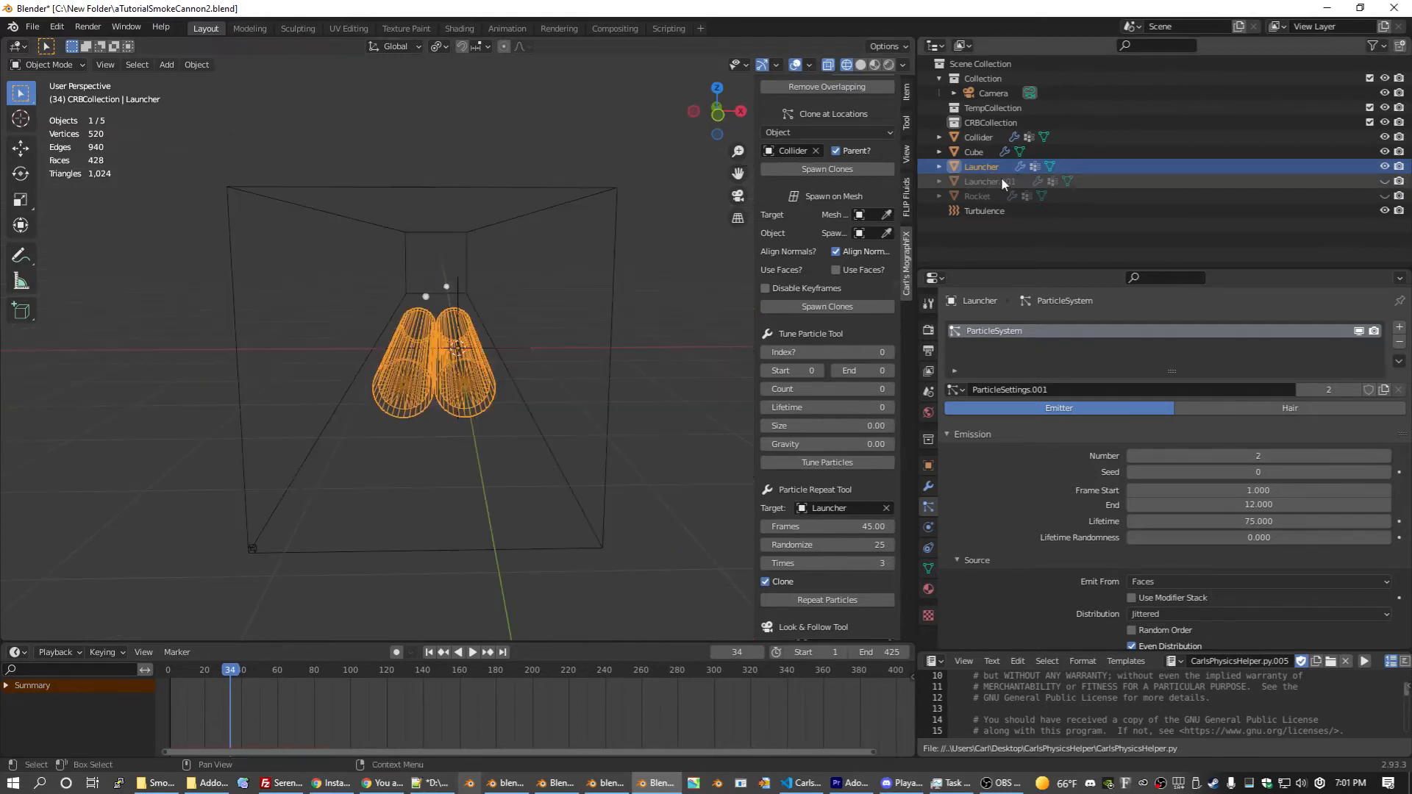
Step: Unhide Launcher.001 and duplicate its tube mesh about 0.7 m along negative X over the second tube
{"action": "left_click", "coordinate": [1001, 179]}
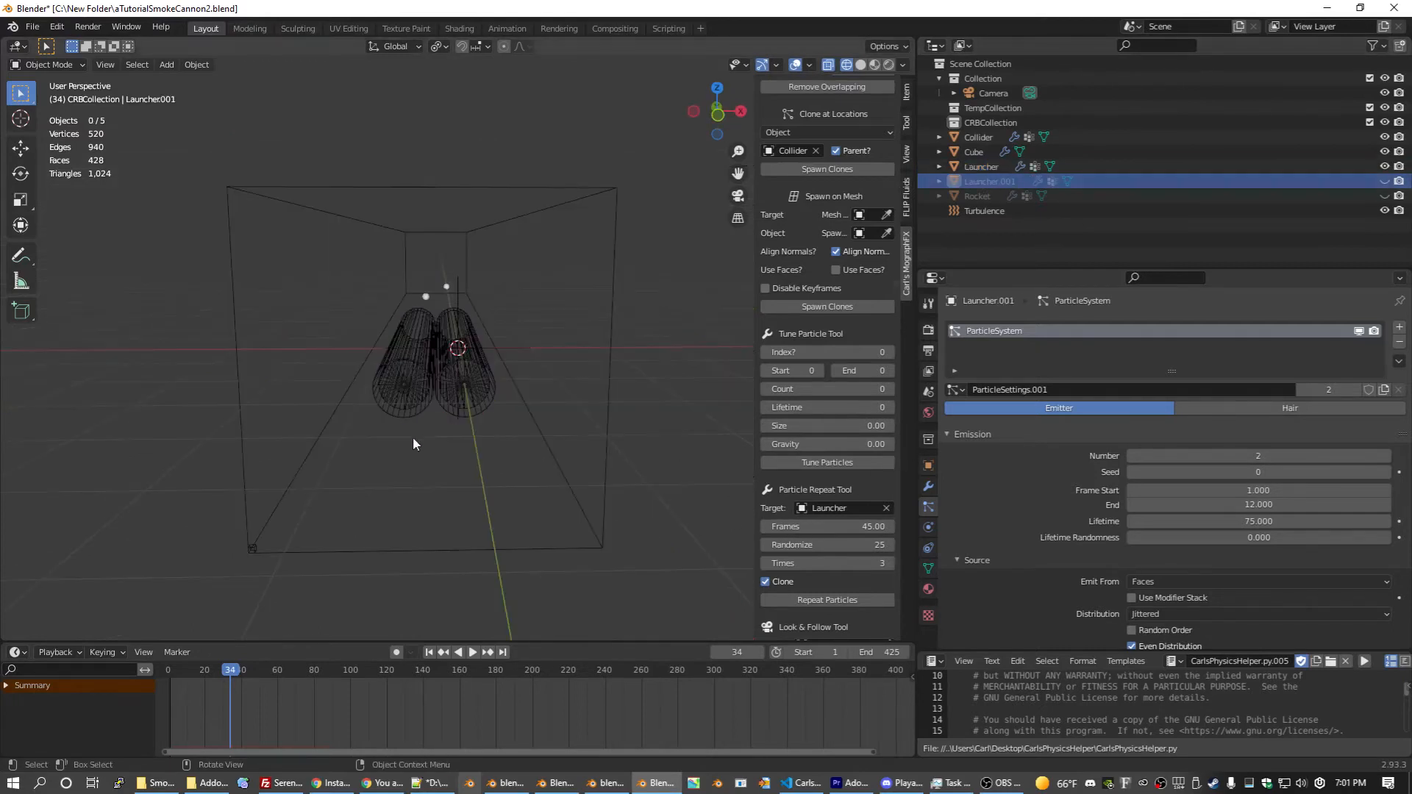
{"action": "left_click", "coordinate": [1384, 181]}
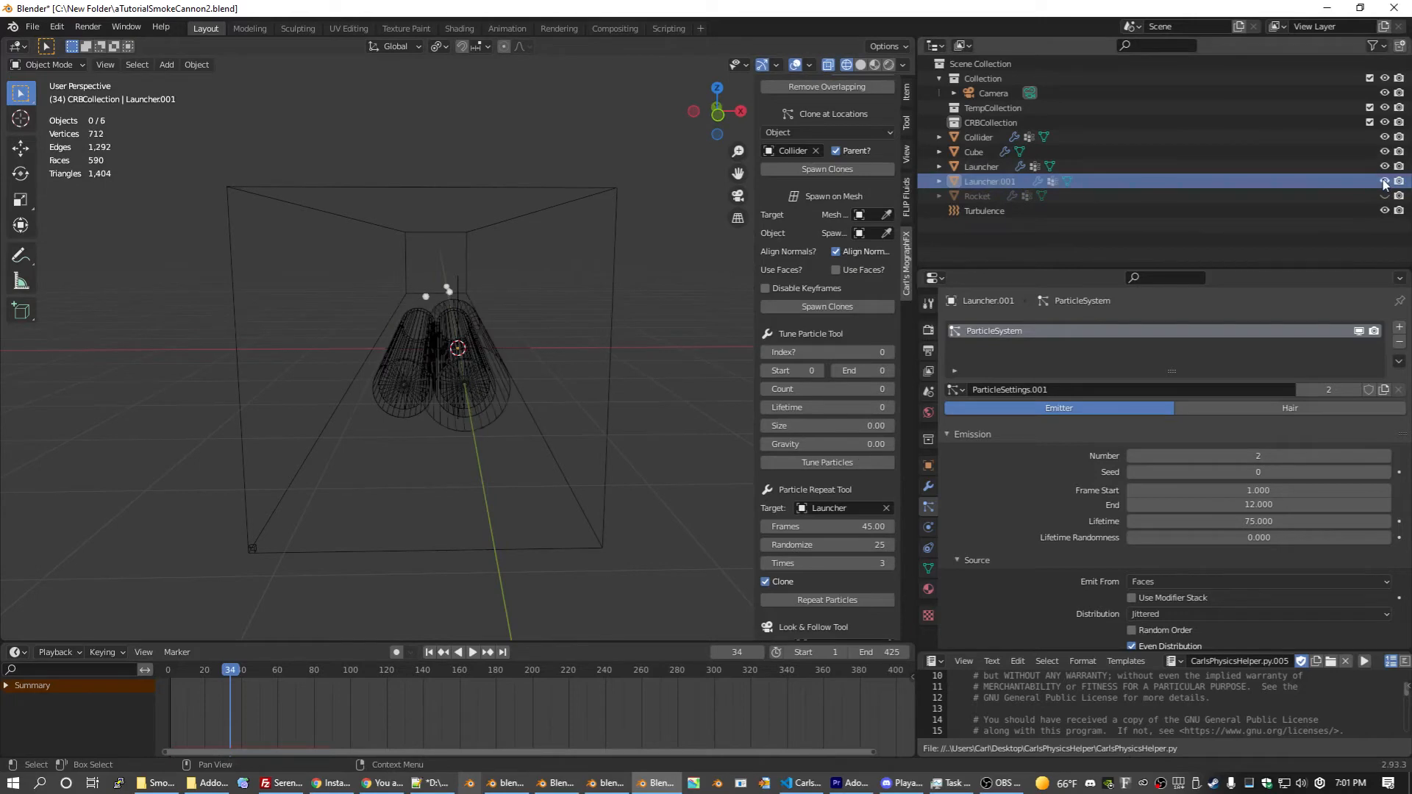
{"action": "scroll", "coordinate": [585, 437], "scroll_direction": "up", "scroll_amount": 4}
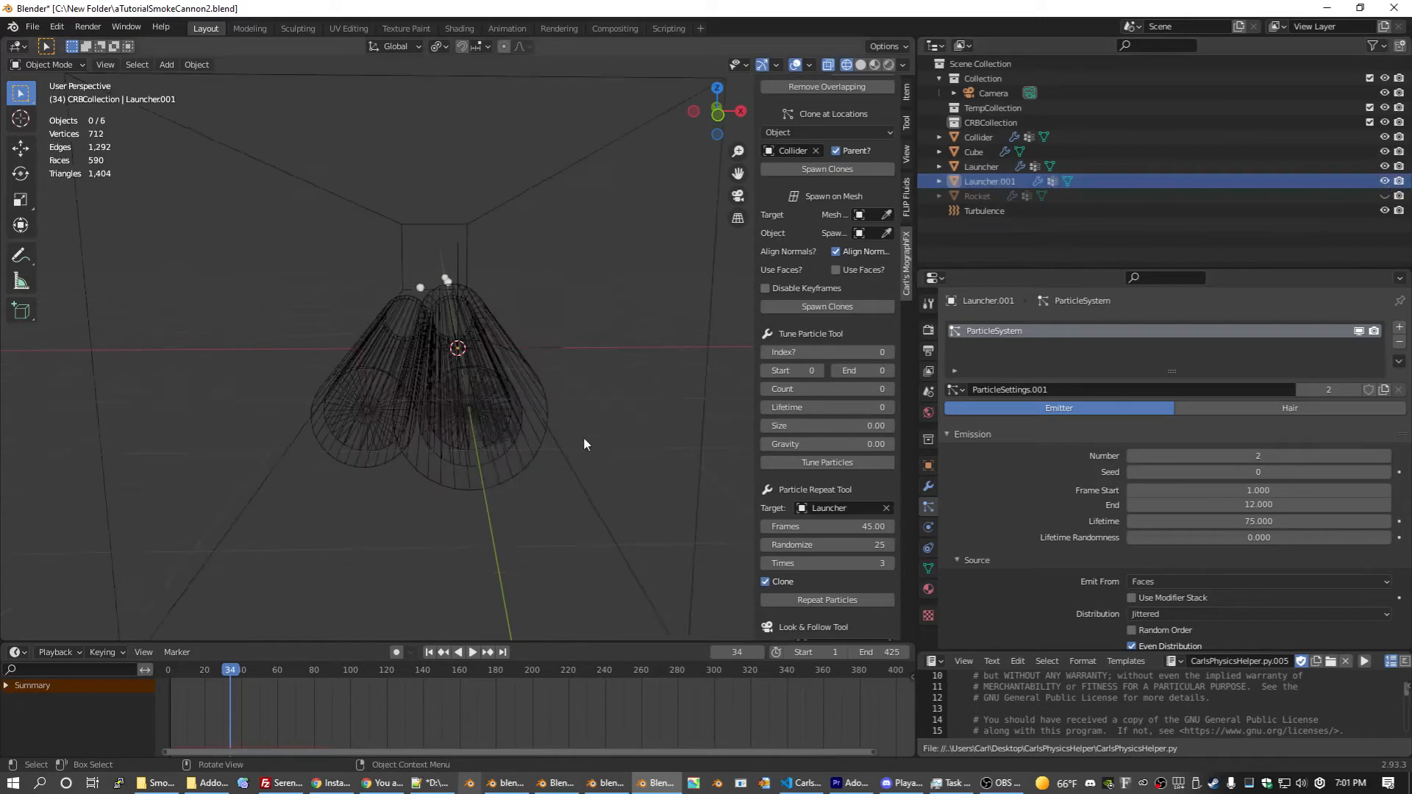
{"action": "left_click", "coordinate": [565, 369]}
{"action": "key", "text": "Tab"}
{"action": "key", "text": "shift+d"}
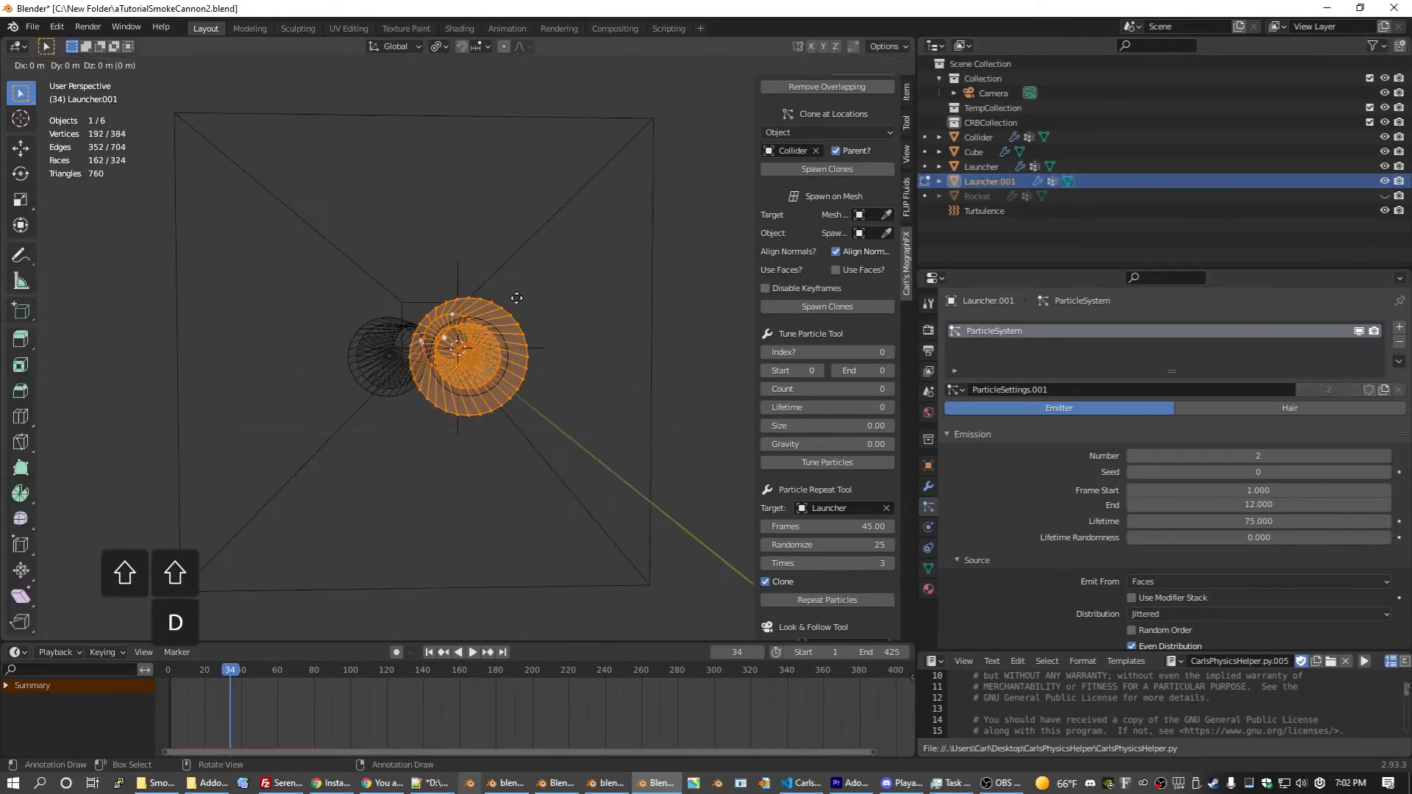
{"action": "key", "text": "x"}
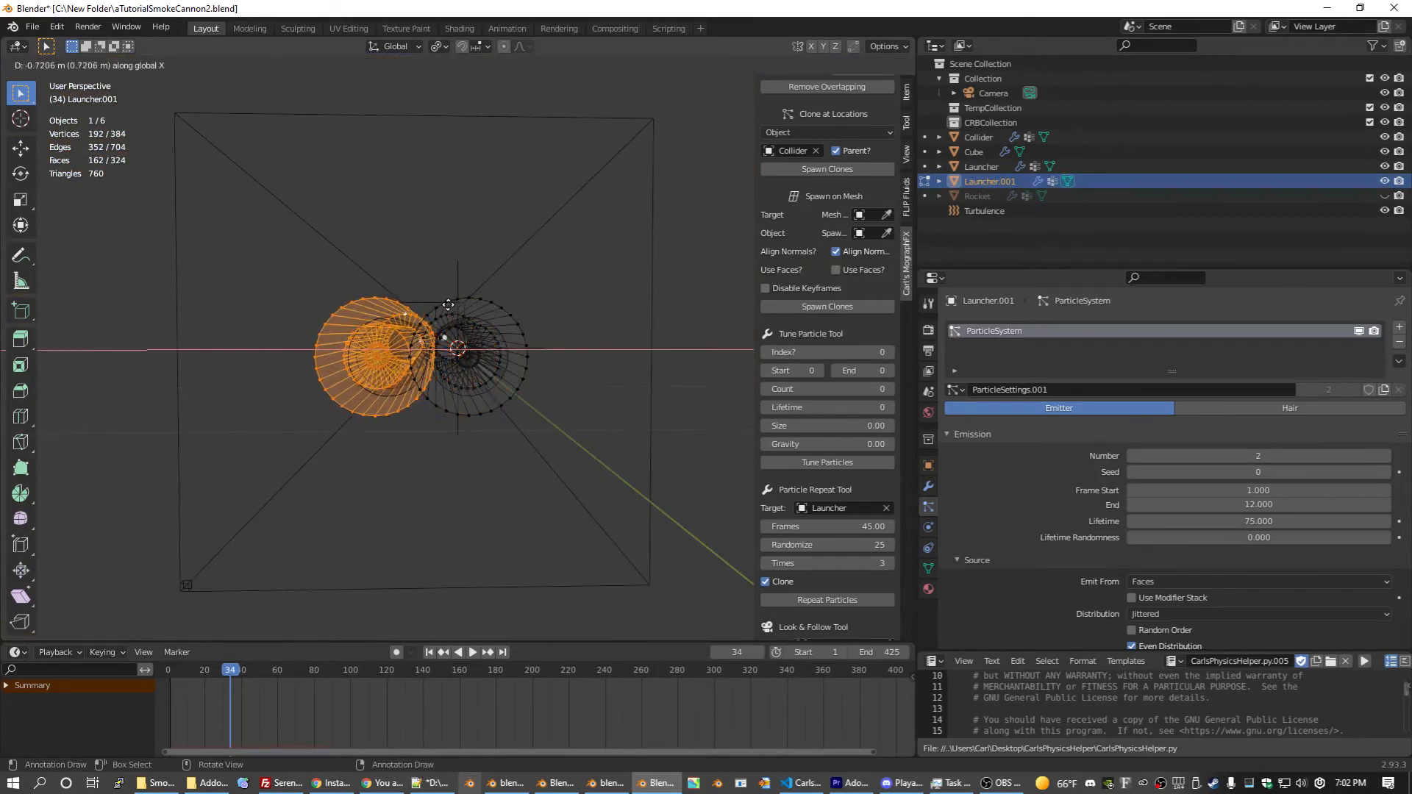
{"action": "left_click", "coordinate": [448, 305]}
Step: Align the duplicated tube with the second launcher tube in front view by moving it about 0.067 m along X, and return to Object Mode
{"action": "key", "text": "KP_1"}
{"action": "key", "text": "g"}
{"action": "key", "text": "x"}
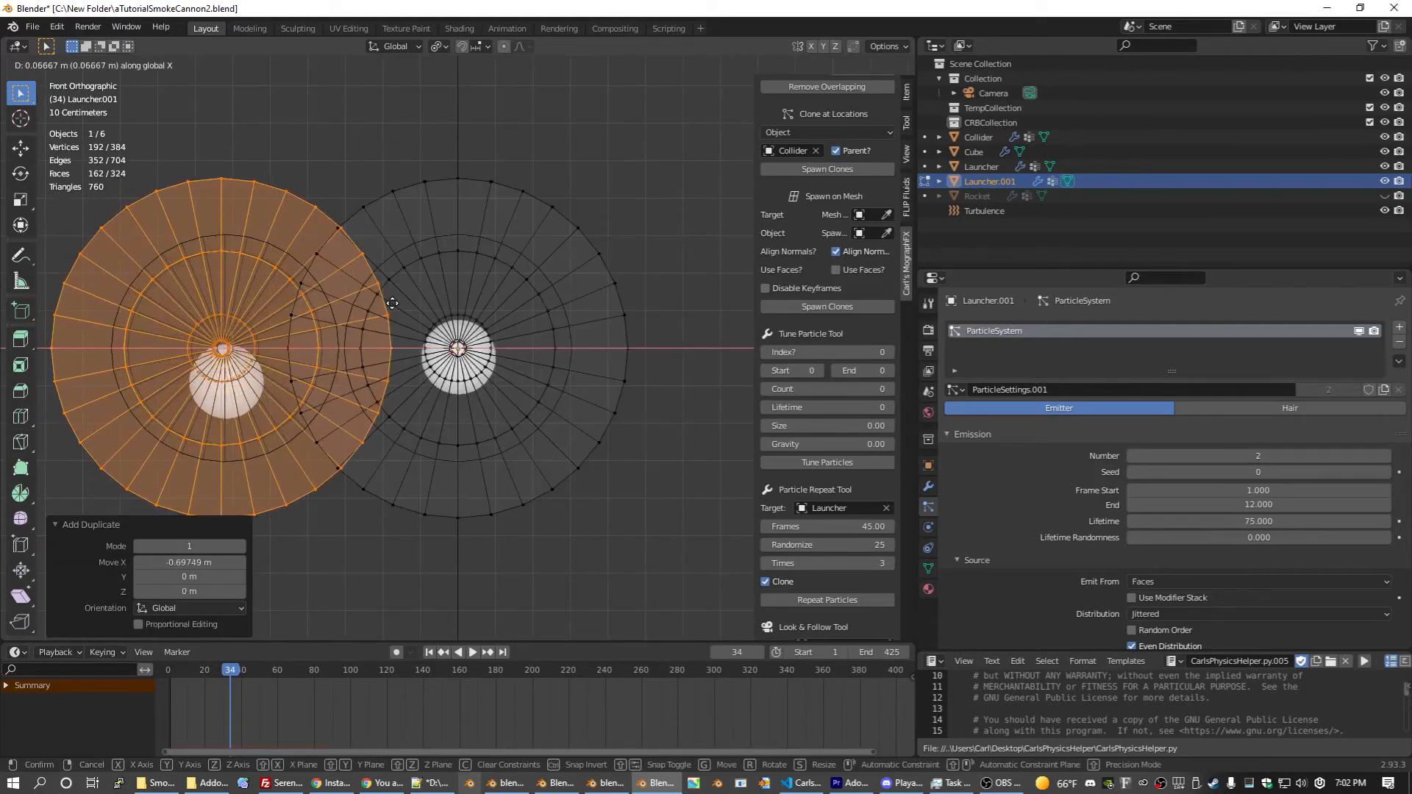
{"action": "left_click", "coordinate": [393, 303]}
{"action": "middle_click_drag", "start_coordinate": [598, 104], "coordinate": [656, 375]}
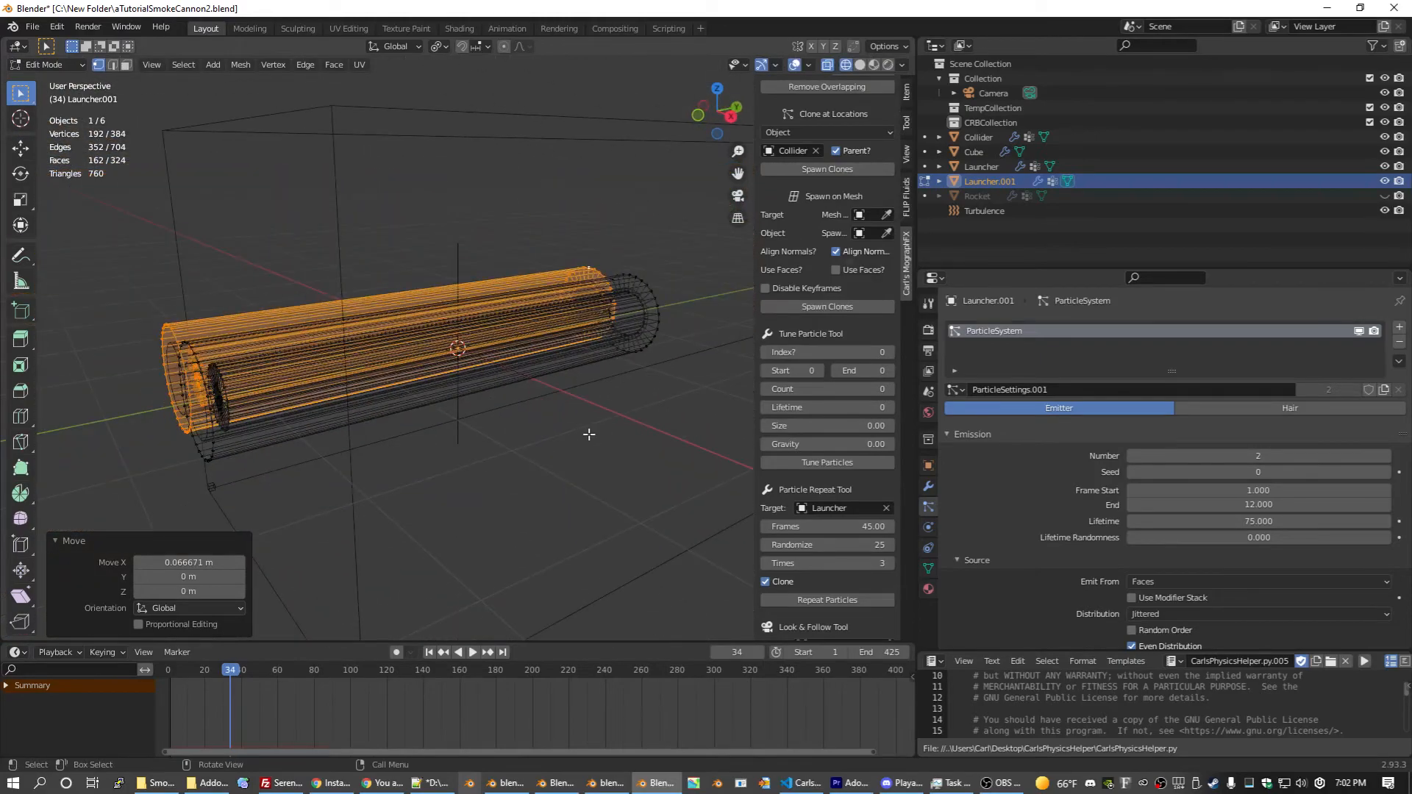
{"action": "key", "text": "Tab"}
{"action": "middle_click_drag", "start_coordinate": [300, 390], "coordinate": [466, 419]}
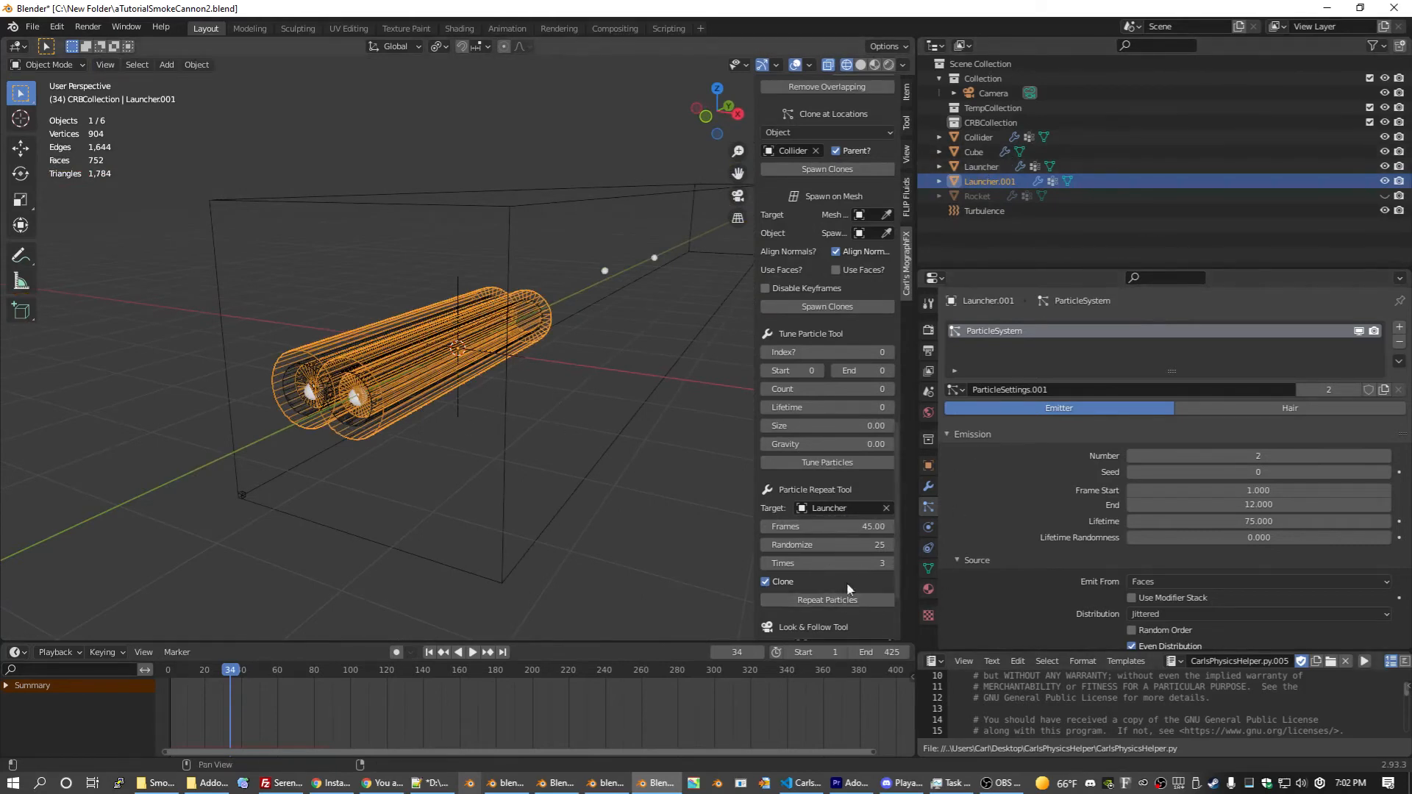
Step: Repeat the particles with the count set to 4, and move Launcher.001 into CRBCollection with its clones
{"action": "left_click", "coordinate": [890, 564]}
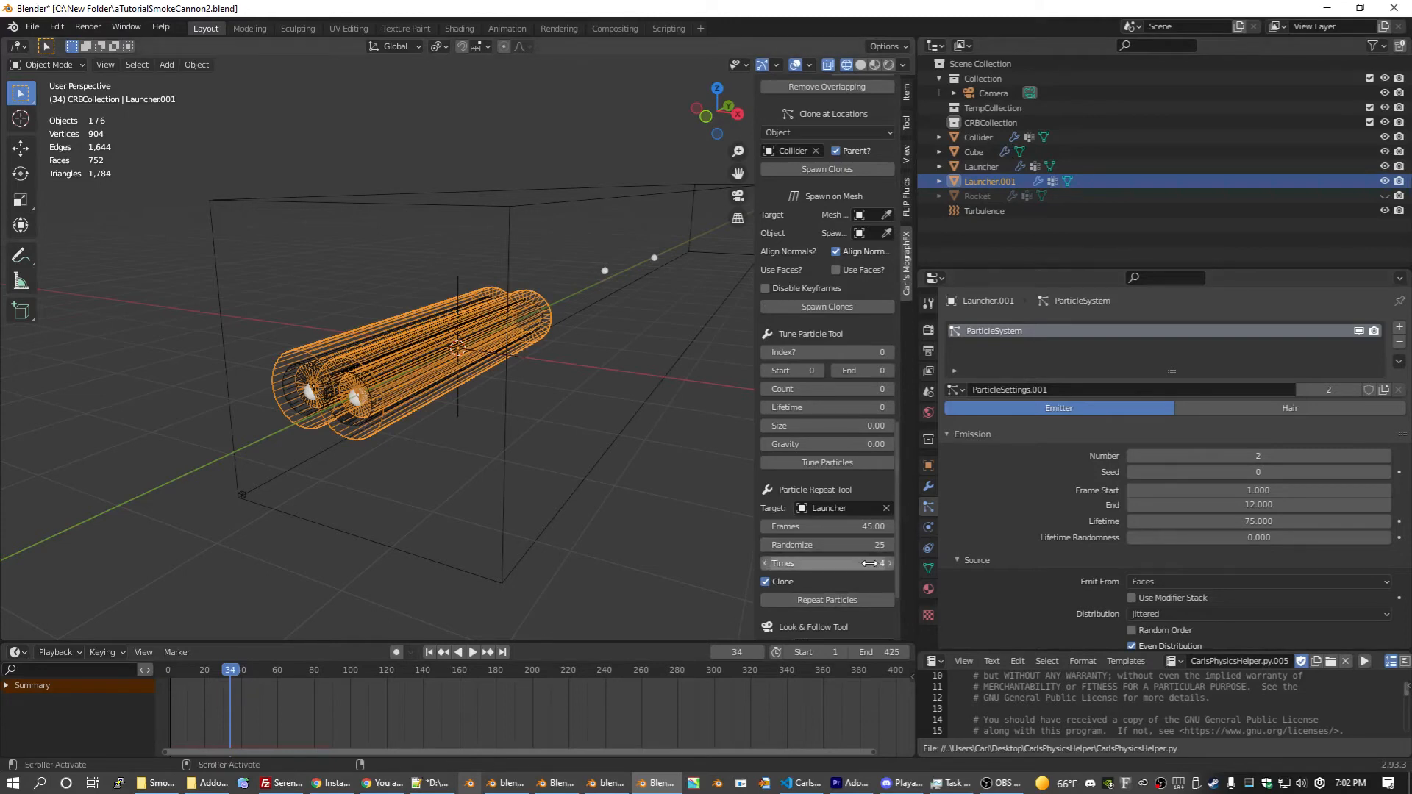
{"action": "left_click", "coordinate": [850, 600]}
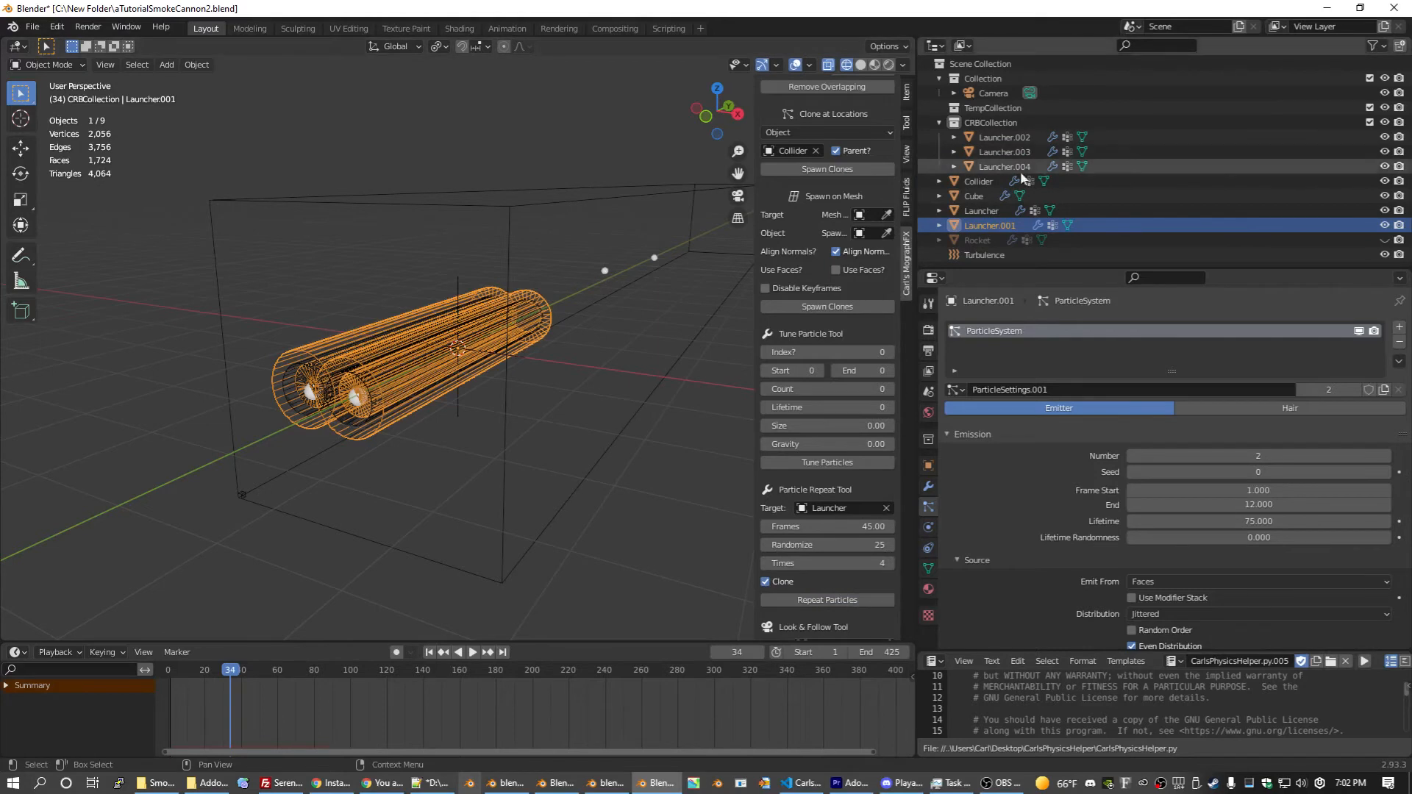
{"action": "left_click_drag", "start_coordinate": [993, 225], "coordinate": [1007, 147]}
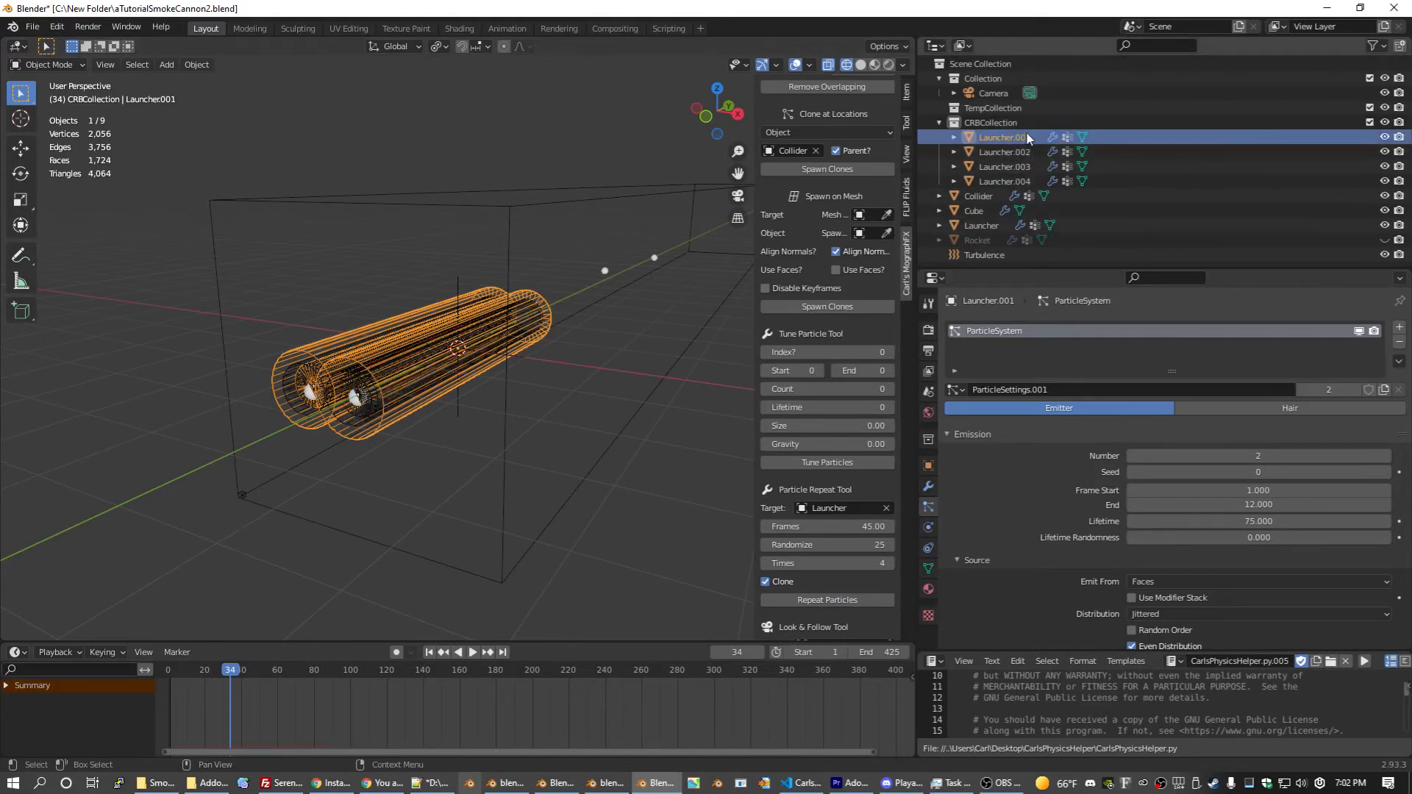
Step: Replay the animation from the start and review the particle emission settings of Launcher.001 to Launcher.004
{"action": "left_click", "coordinate": [162, 672]}
{"action": "key", "text": "space"}
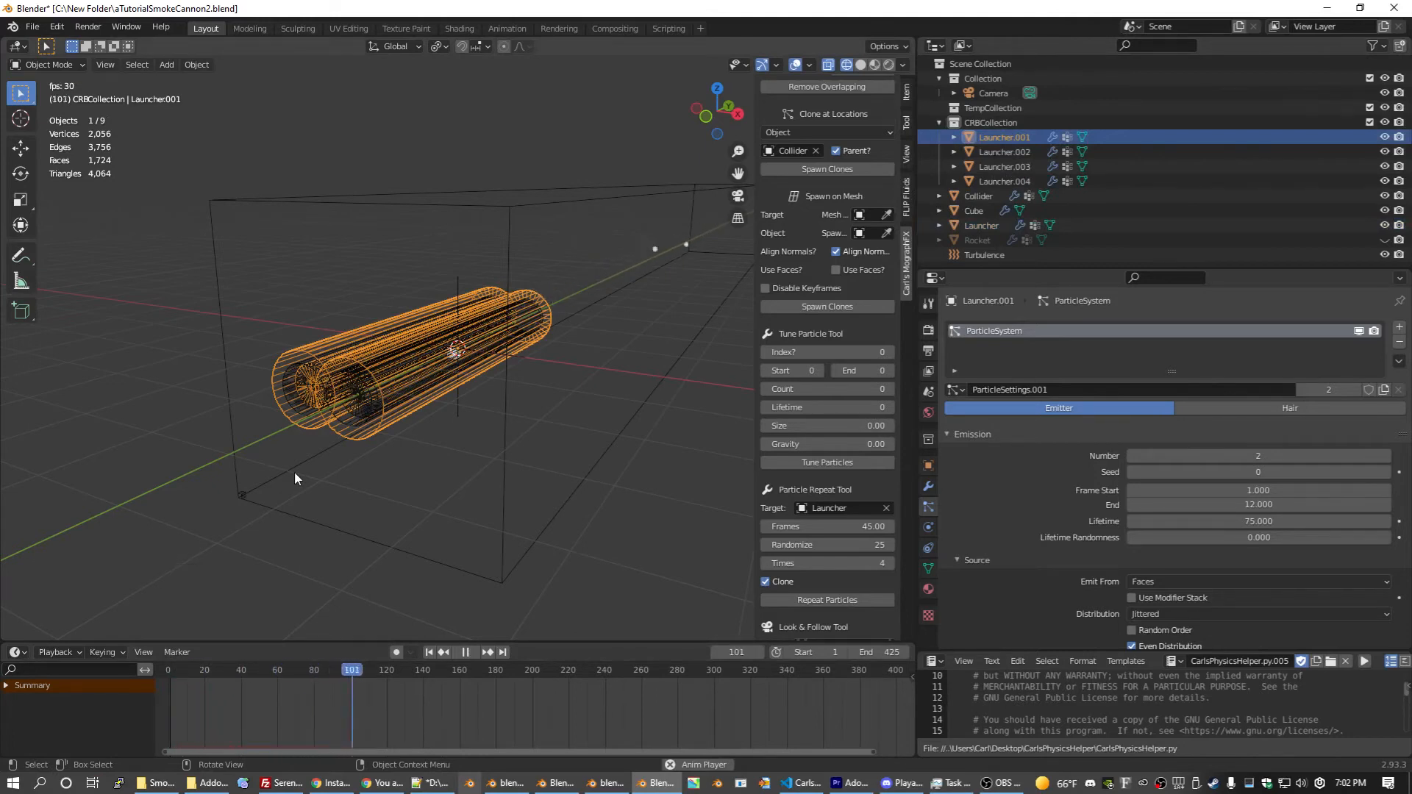
{"action": "key", "text": "space"}
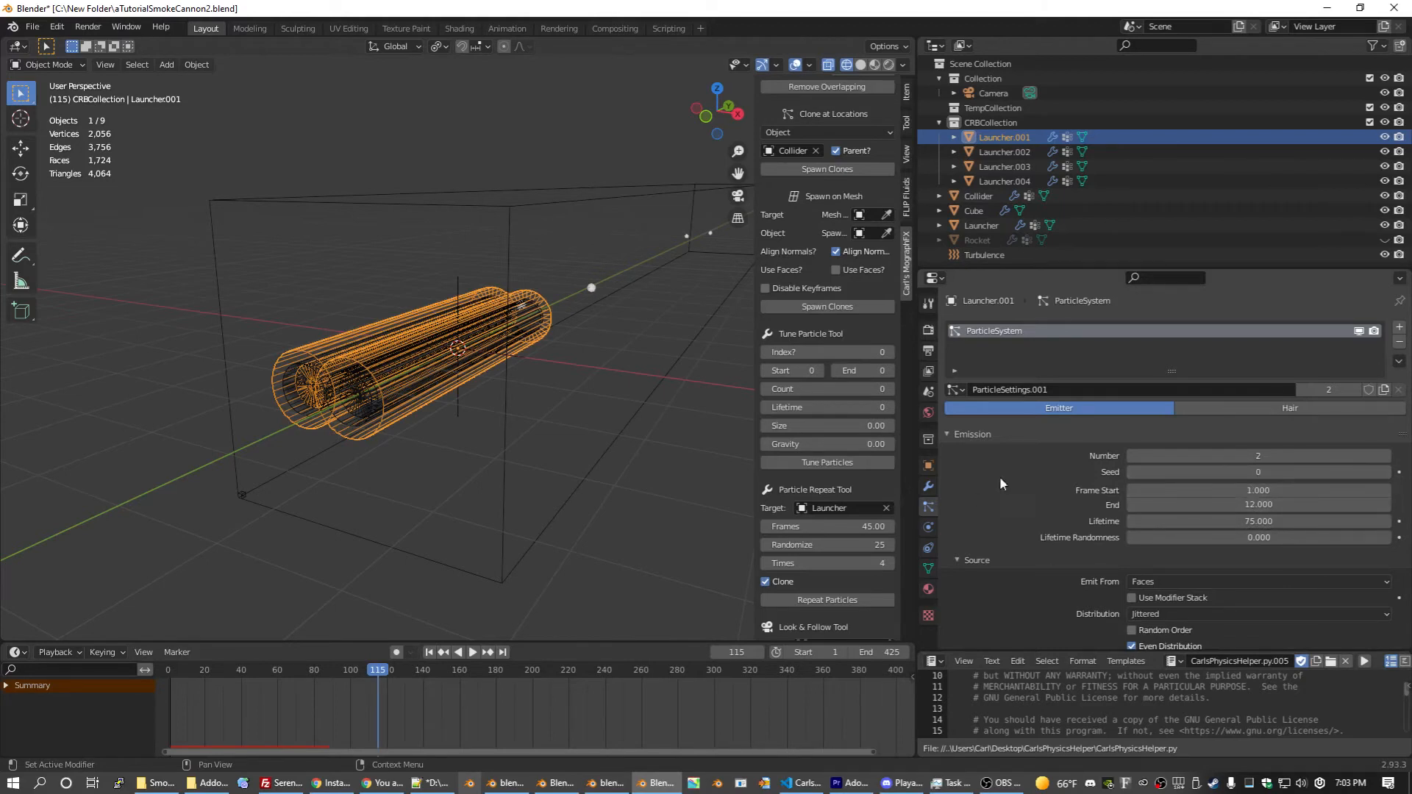
{"action": "left_click", "coordinate": [1008, 152]}
{"action": "left_click", "coordinate": [1016, 166]}
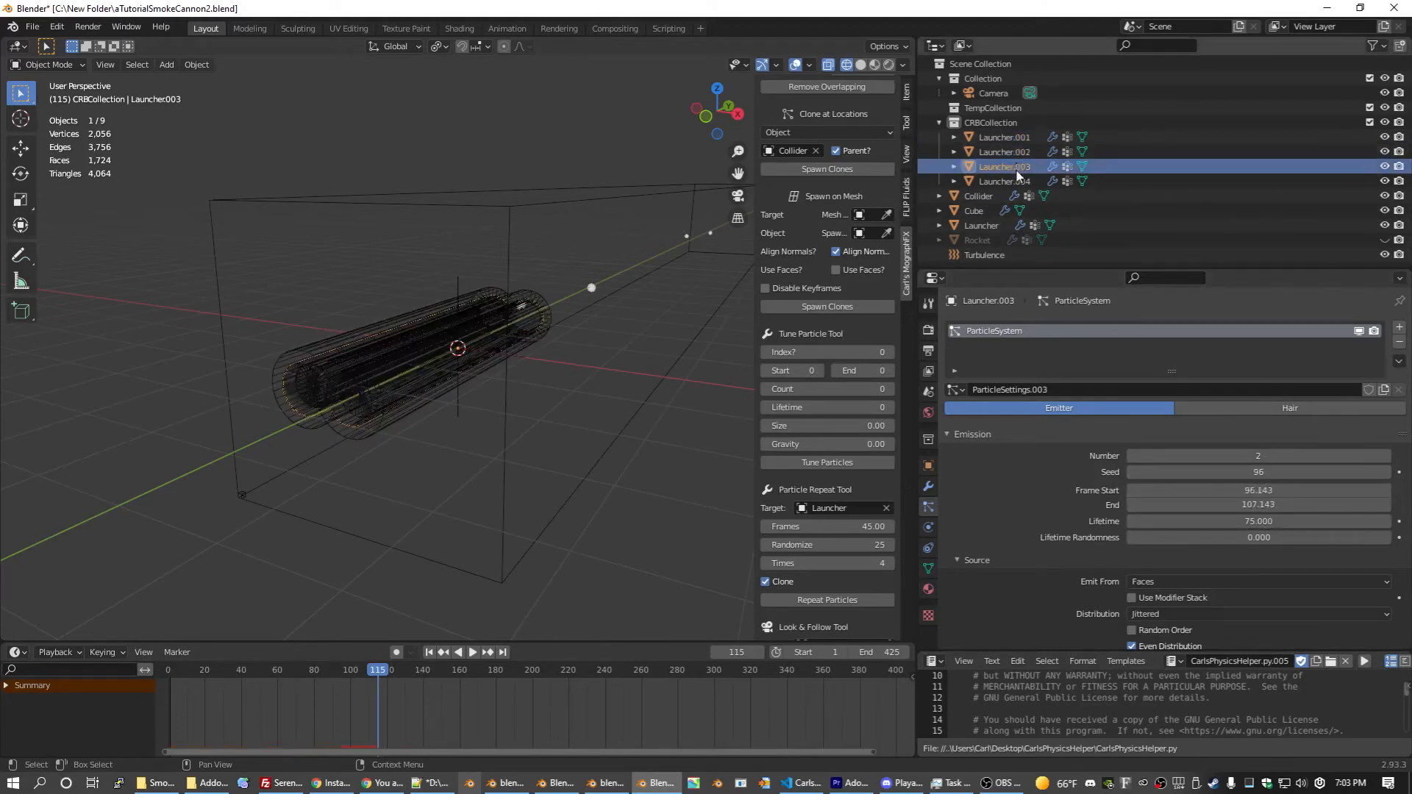
{"action": "left_click", "coordinate": [1015, 180]}
{"action": "left_click", "coordinate": [1018, 165]}
{"action": "left_click", "coordinate": [1016, 137]}
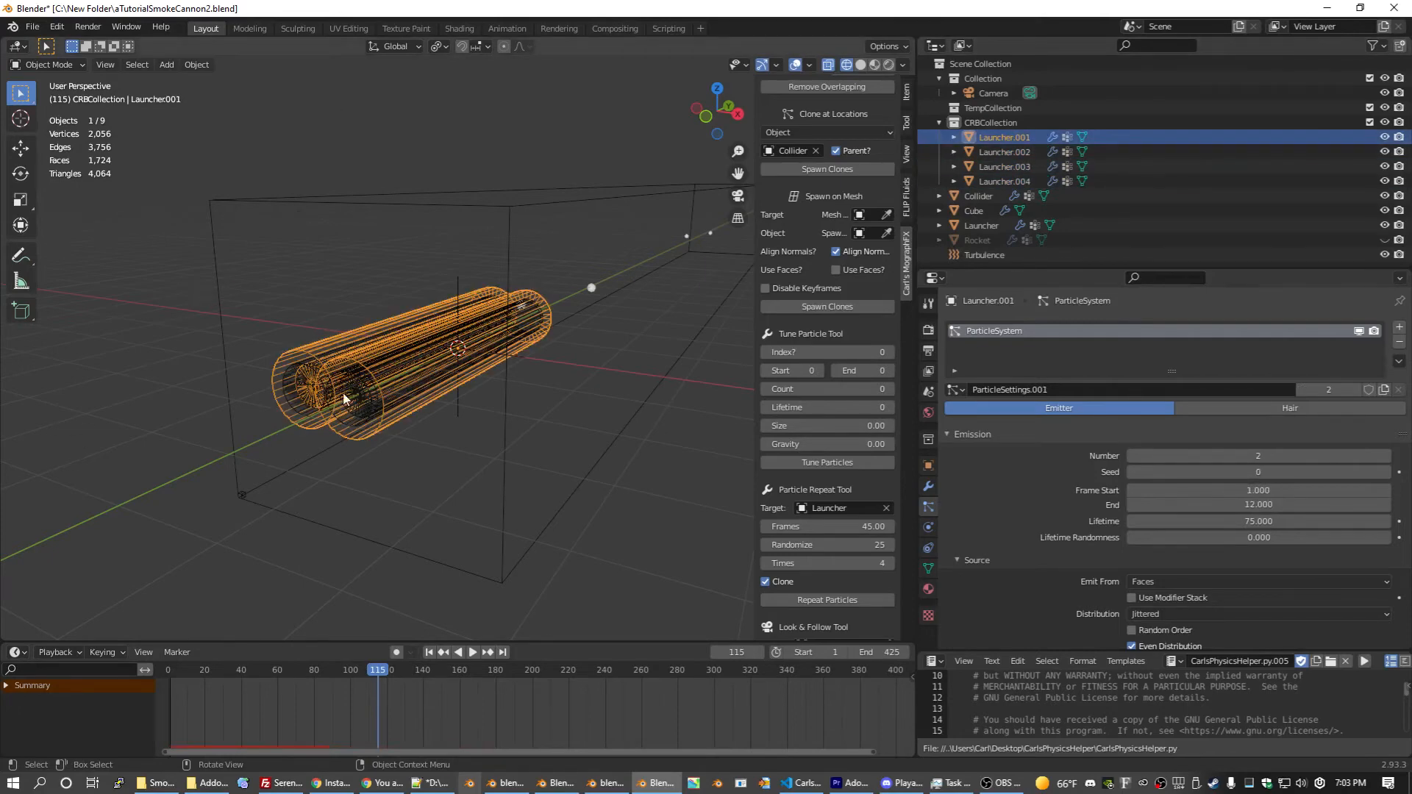
Step: Switch the particle tracking emitter to the collection CRBCollection and track the particle positions with the Rocket clone
{"action": "scroll", "coordinate": [641, 341], "scroll_direction": "up", "scroll_amount": 4}
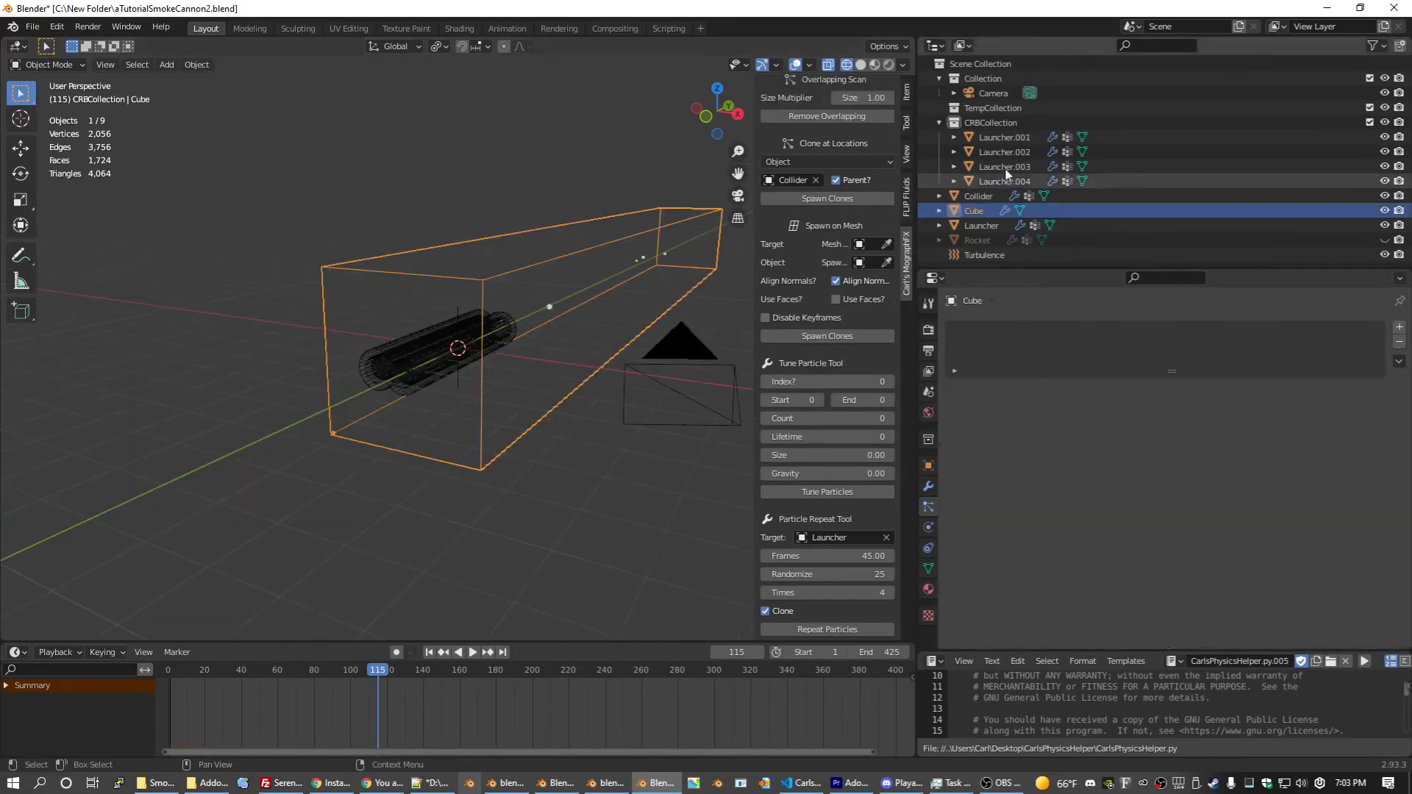
{"action": "scroll", "coordinate": [718, 366], "scroll_direction": "up", "scroll_amount": 9}
{"action": "scroll", "coordinate": [797, 316], "scroll_direction": "down", "scroll_amount": 5}
{"action": "scroll", "coordinate": [800, 316], "scroll_direction": "up", "scroll_amount": 10}
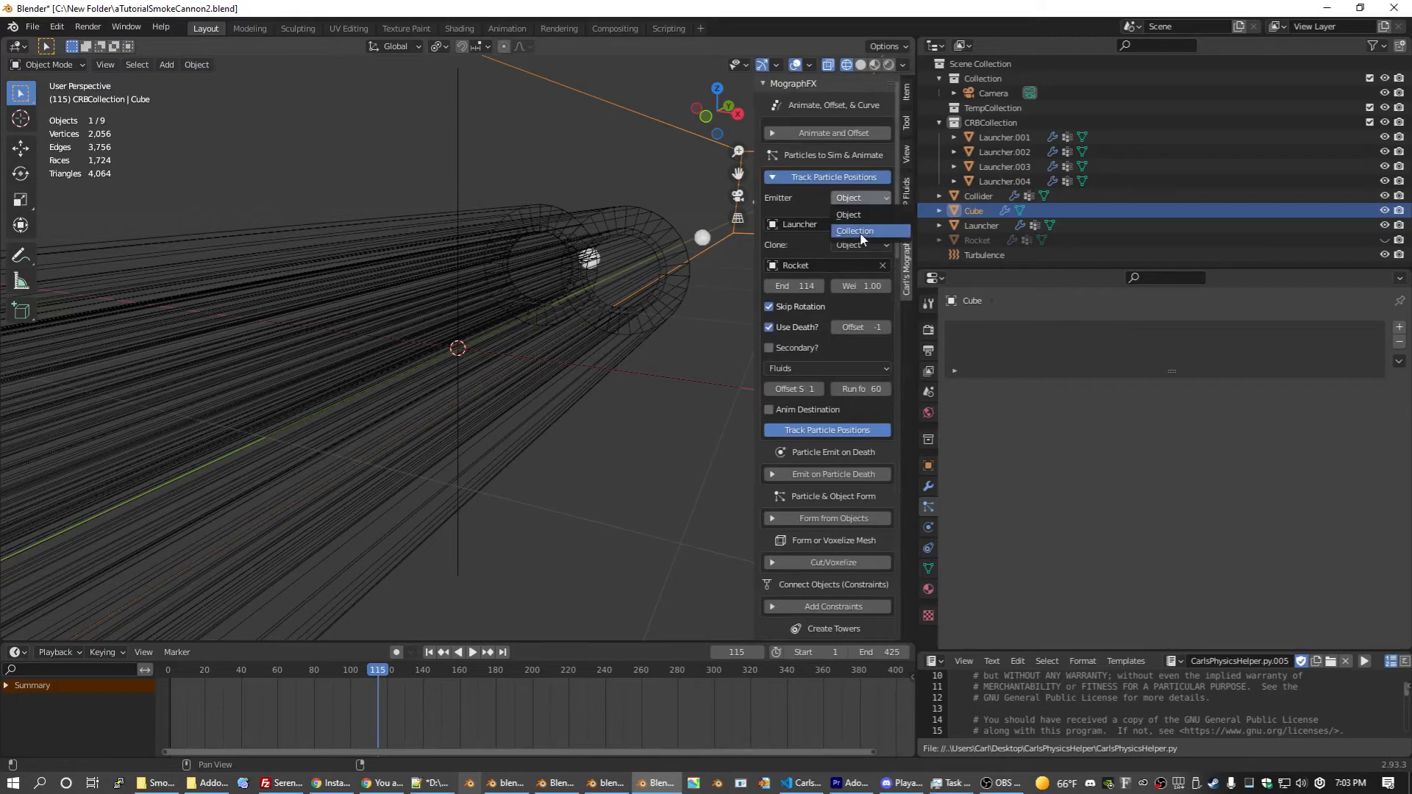
{"action": "left_click", "coordinate": [855, 231]}
{"action": "left_click", "coordinate": [845, 225]}
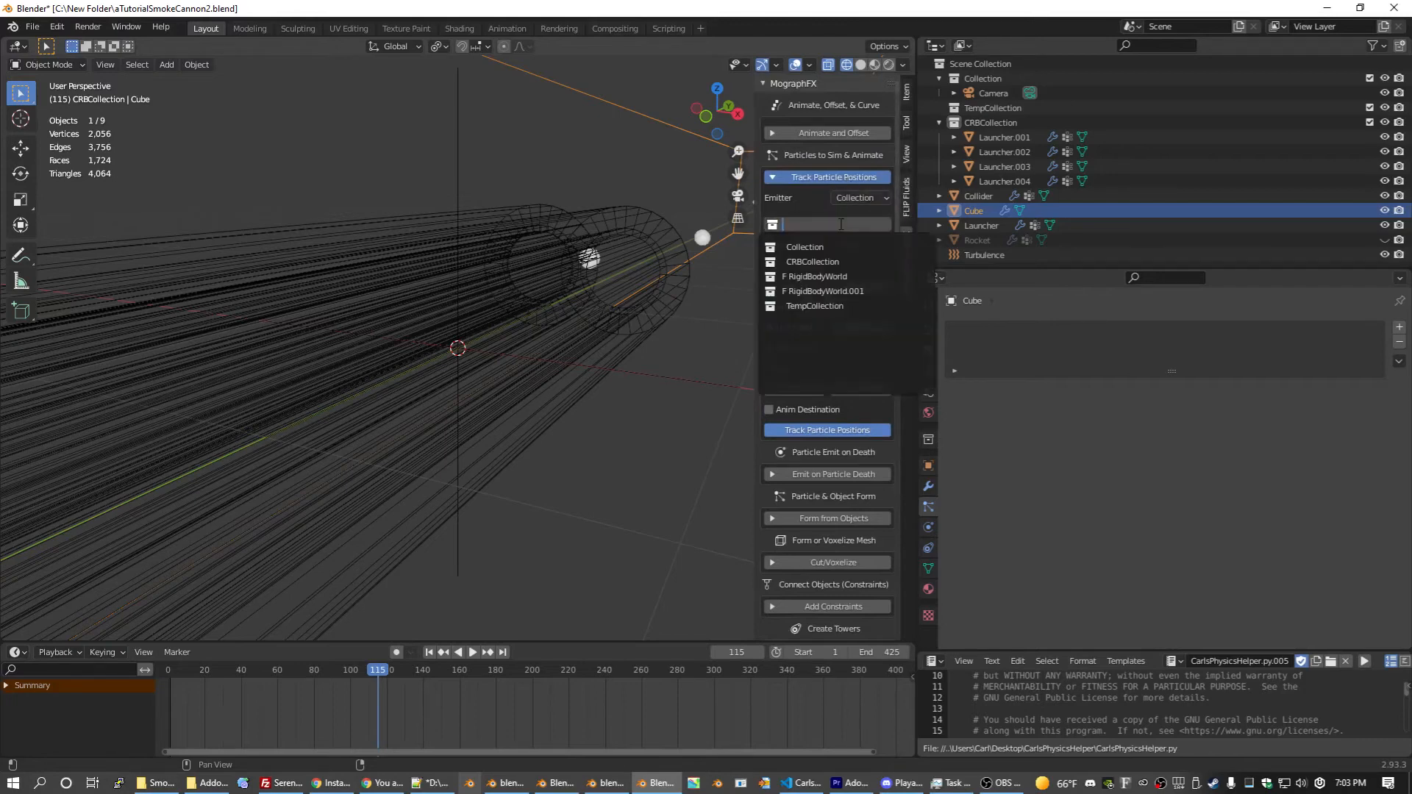
{"action": "left_click", "coordinate": [846, 261]}
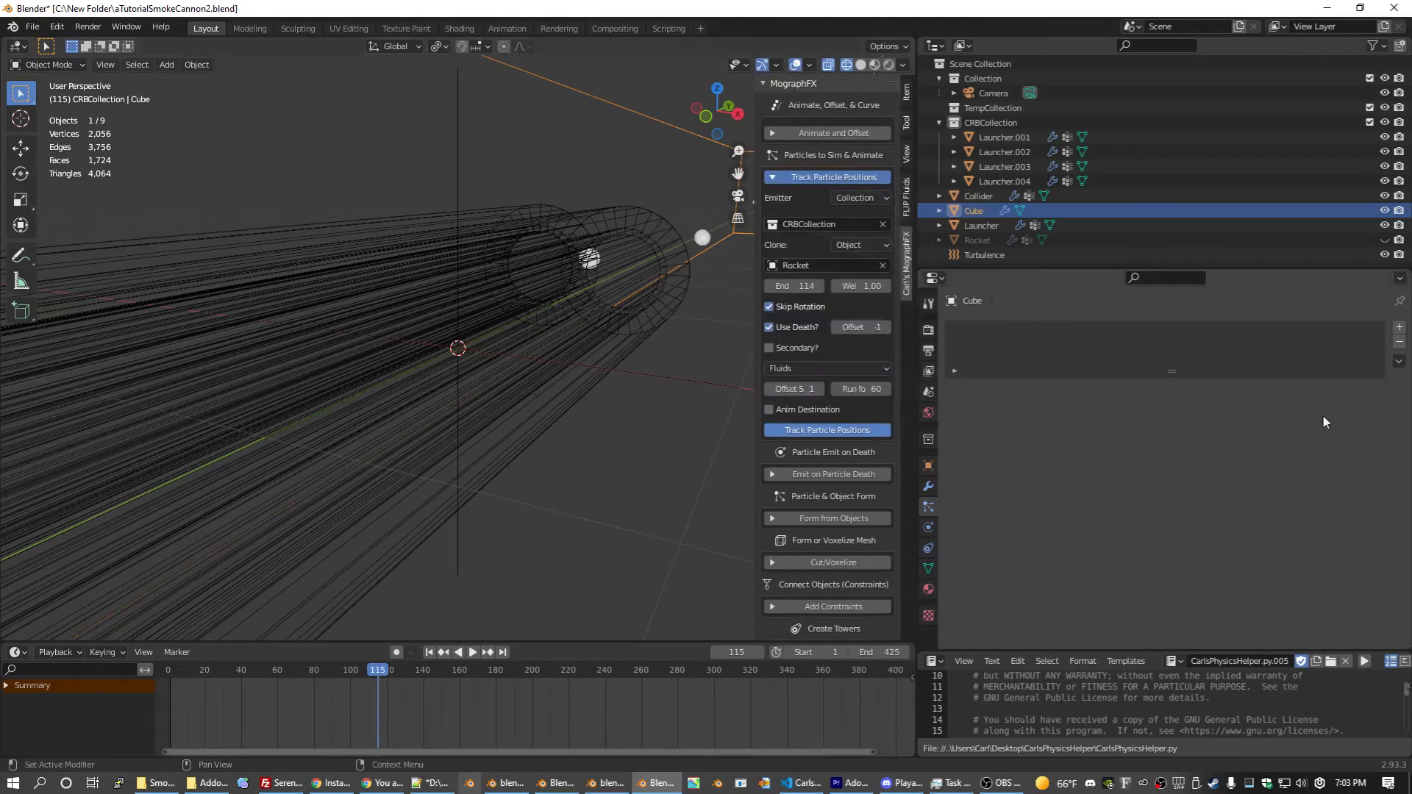
{"action": "left_click", "coordinate": [803, 435]}
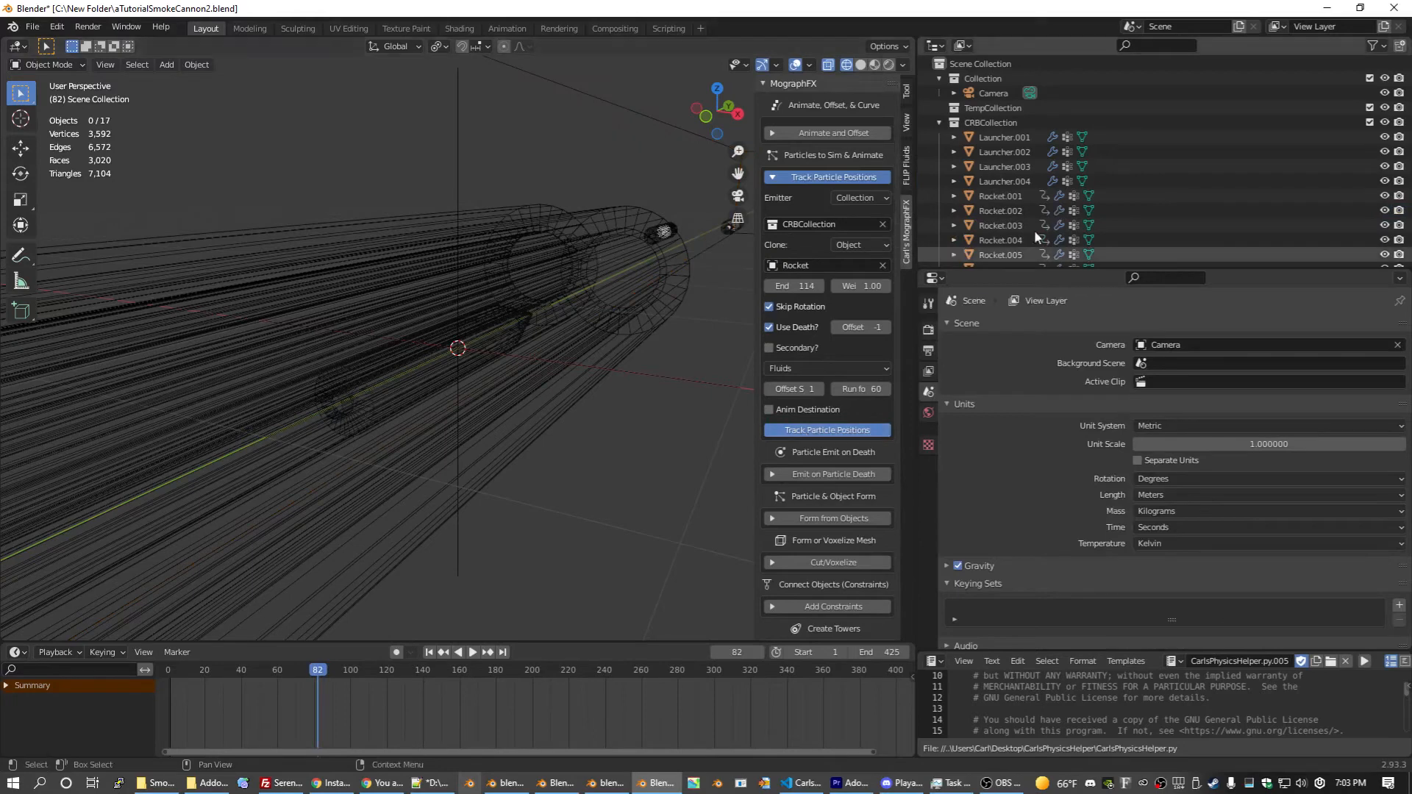
Step: Select Rocket.001 through Rocket.008 and play the animation from the start to check the repeated rocket launches
{"action": "left_click", "coordinate": [1014, 200]}
{"action": "scroll", "coordinate": [1012, 213], "scroll_direction": "down", "scroll_amount": 4}
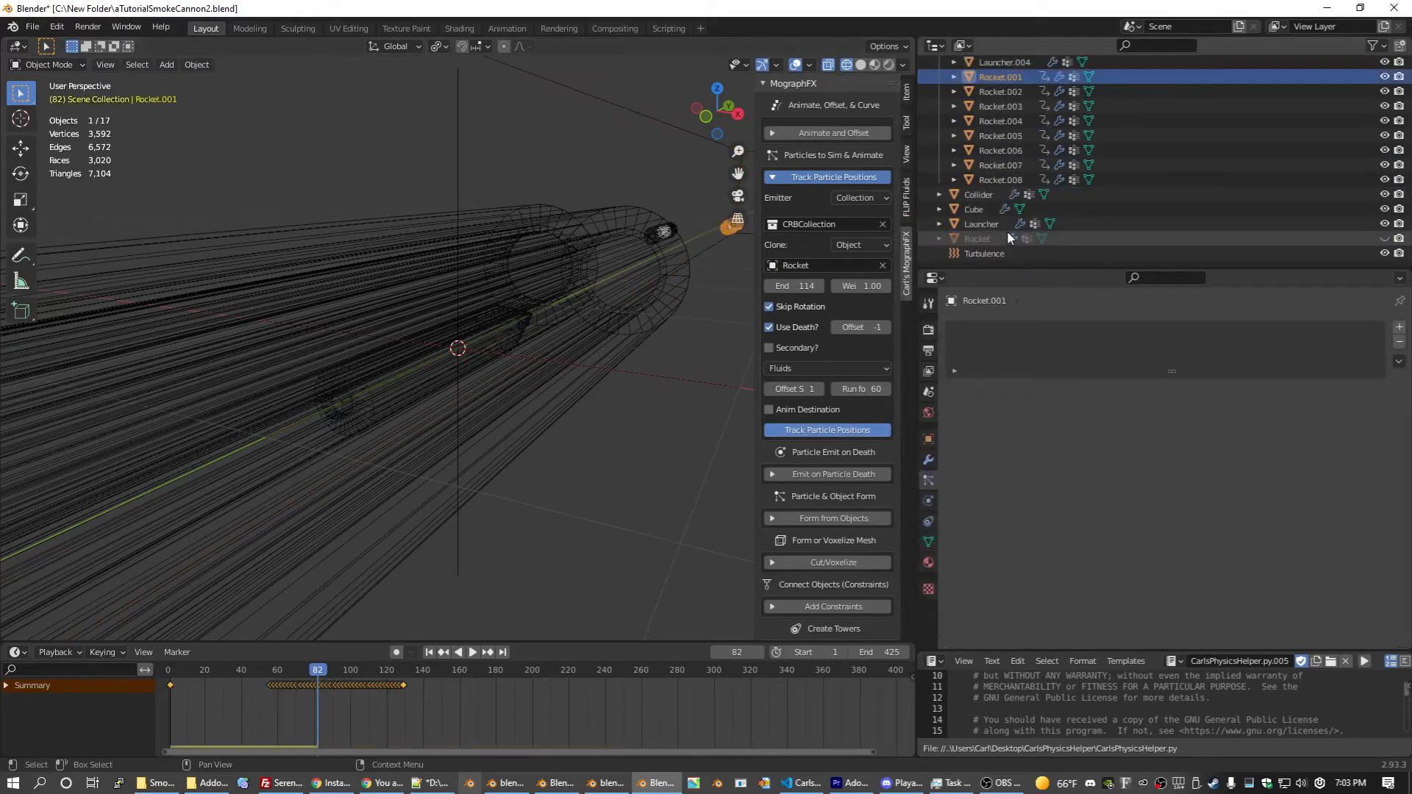
{"action": "left_click", "coordinate": [1005, 182], "text": "shift"}
{"action": "scroll", "coordinate": [422, 417], "scroll_direction": "down", "scroll_amount": 6}
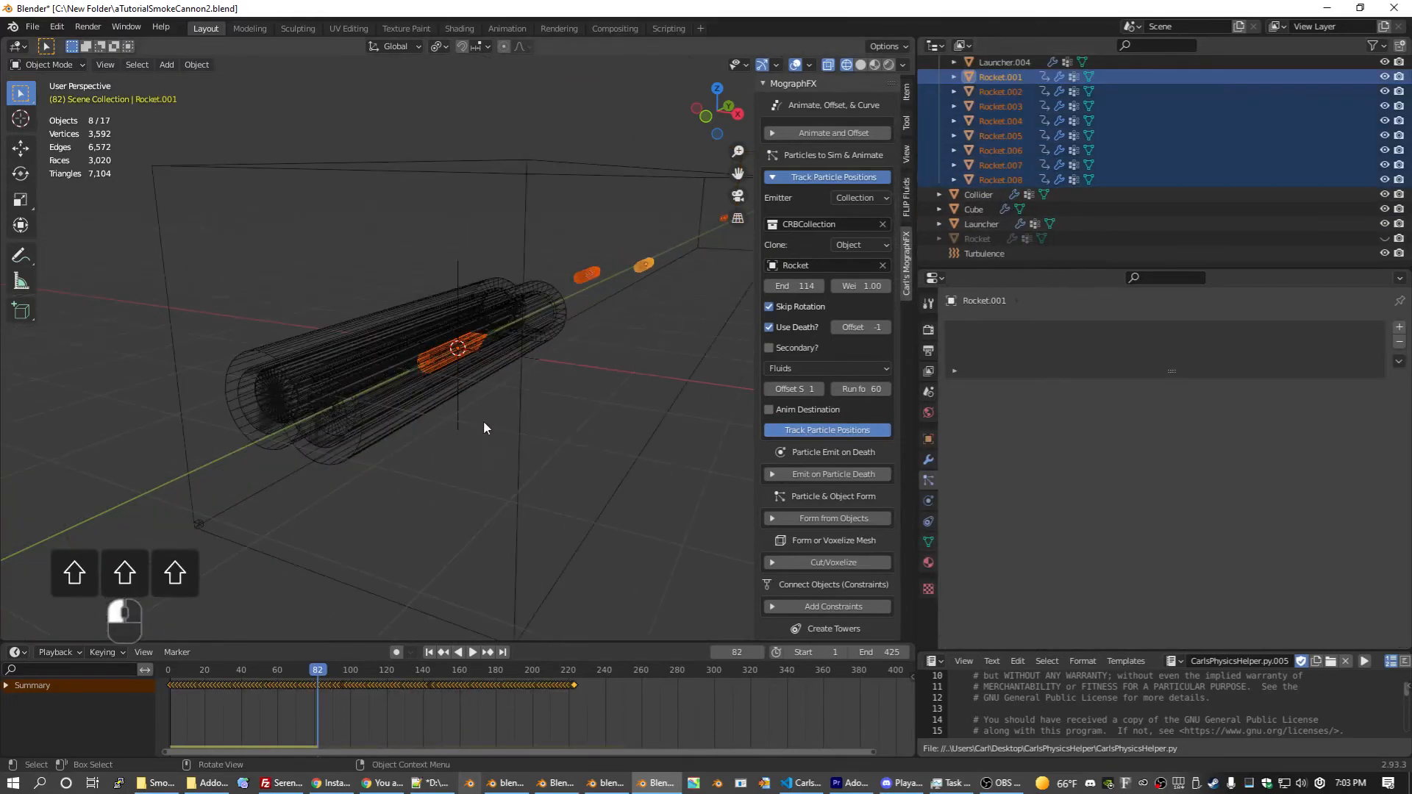
{"action": "middle_click_drag", "start_coordinate": [483, 423], "coordinate": [469, 430]}
{"action": "scroll", "coordinate": [471, 434], "scroll_direction": "down", "scroll_amount": 5}
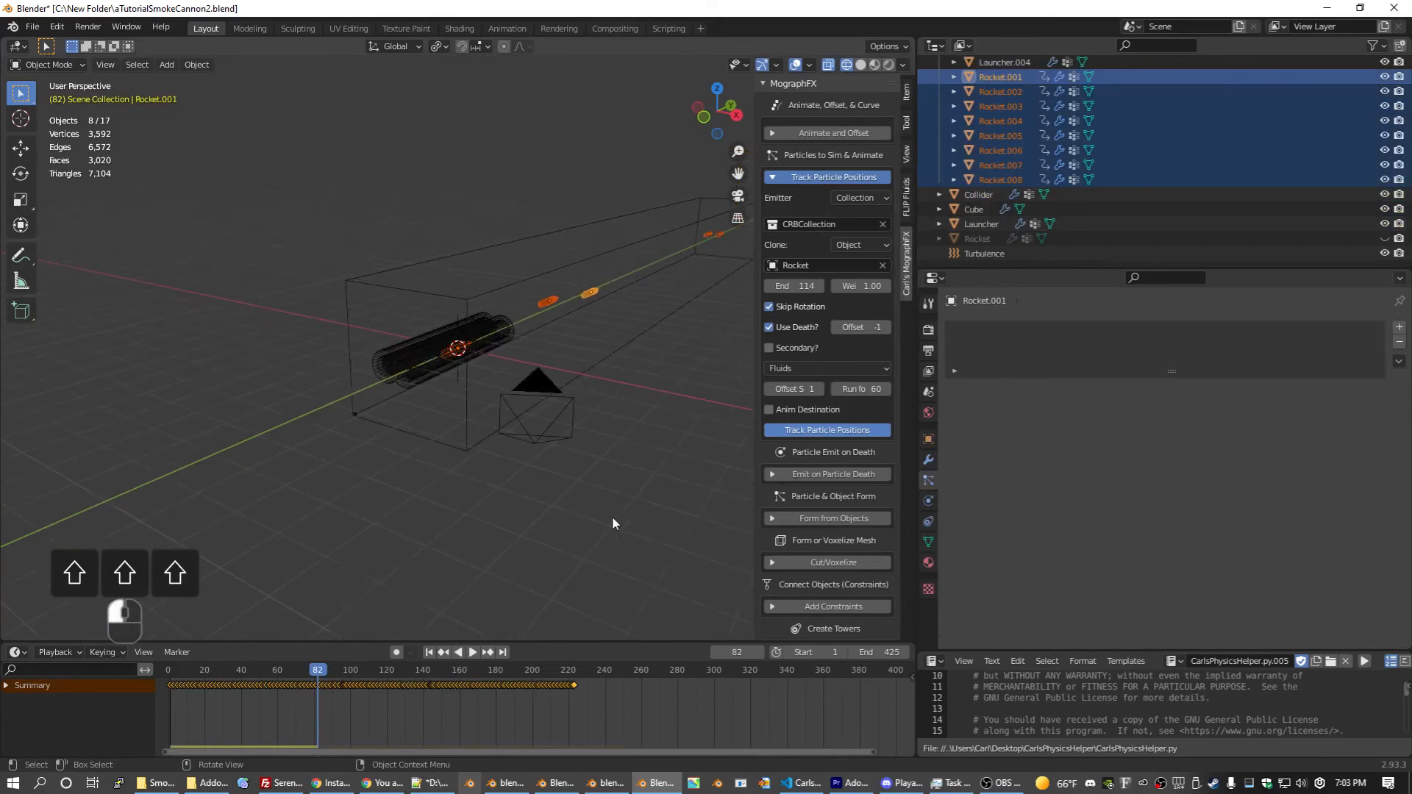
{"action": "left_click", "coordinate": [166, 673]}
{"action": "key", "text": "space"}
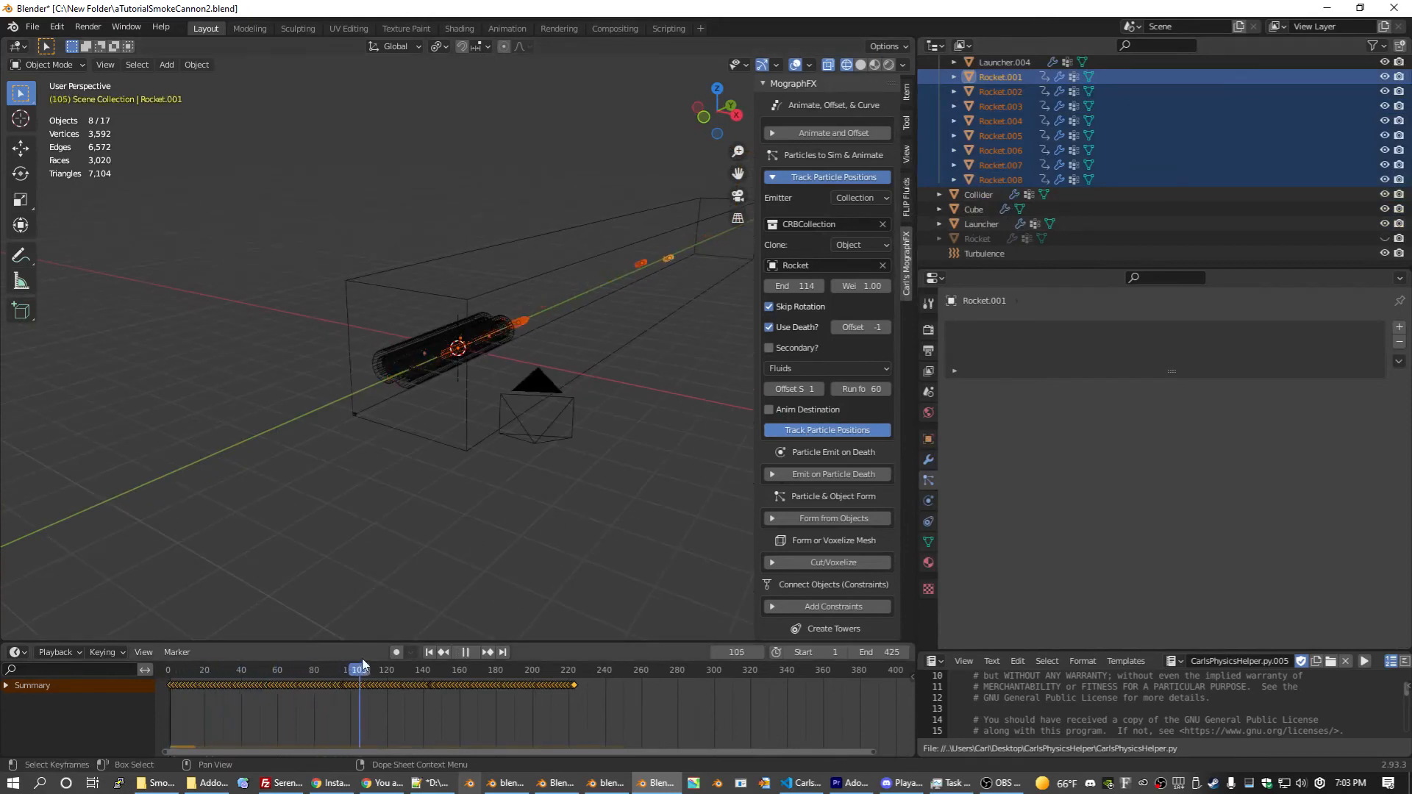
{"action": "key", "text": "space"}
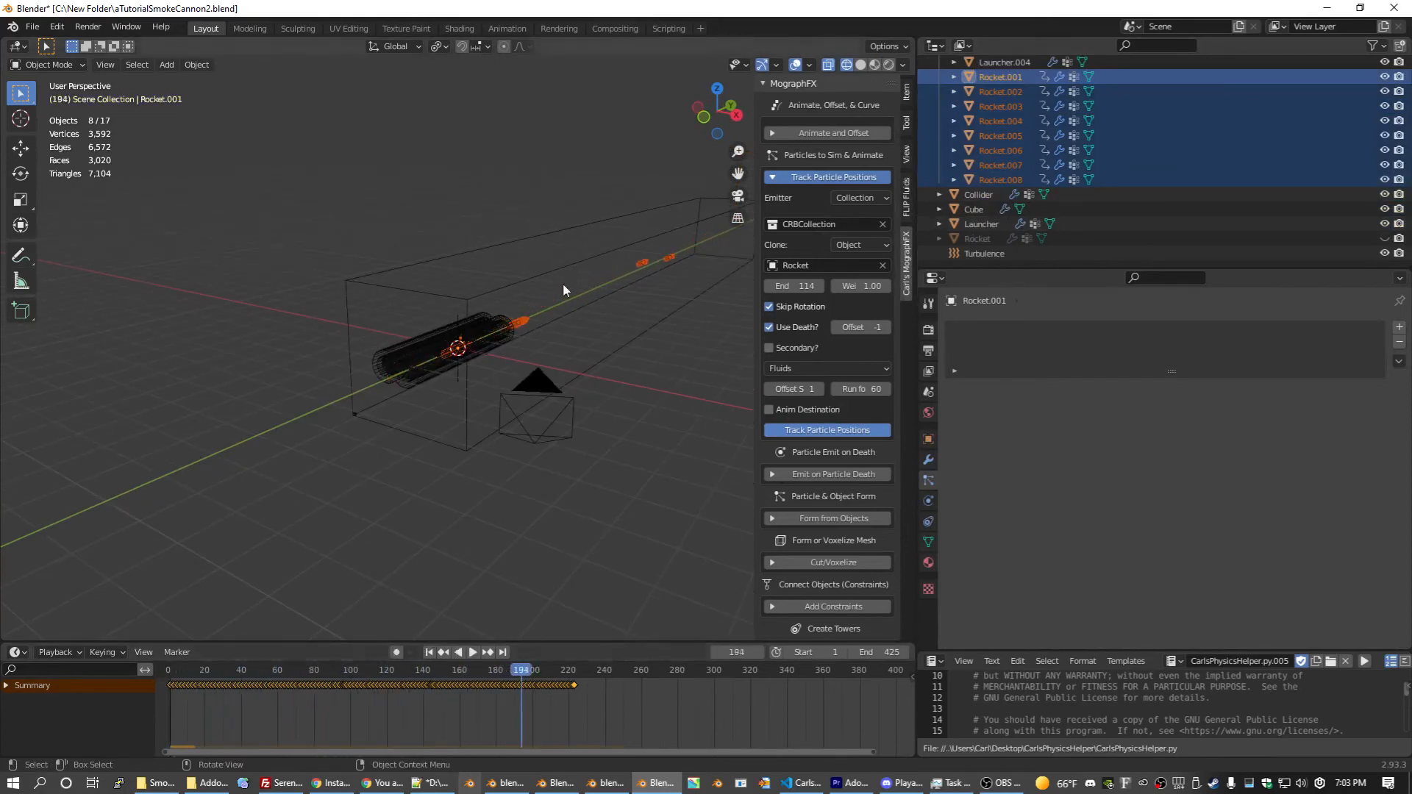
Step: Deselect the rockets and return the timeline to the start of the animation
{"action": "left_click", "coordinate": [524, 318]}
{"action": "middle_click_drag", "start_coordinate": [562, 361], "coordinate": [535, 367]}
{"action": "left_click", "coordinate": [168, 672]}
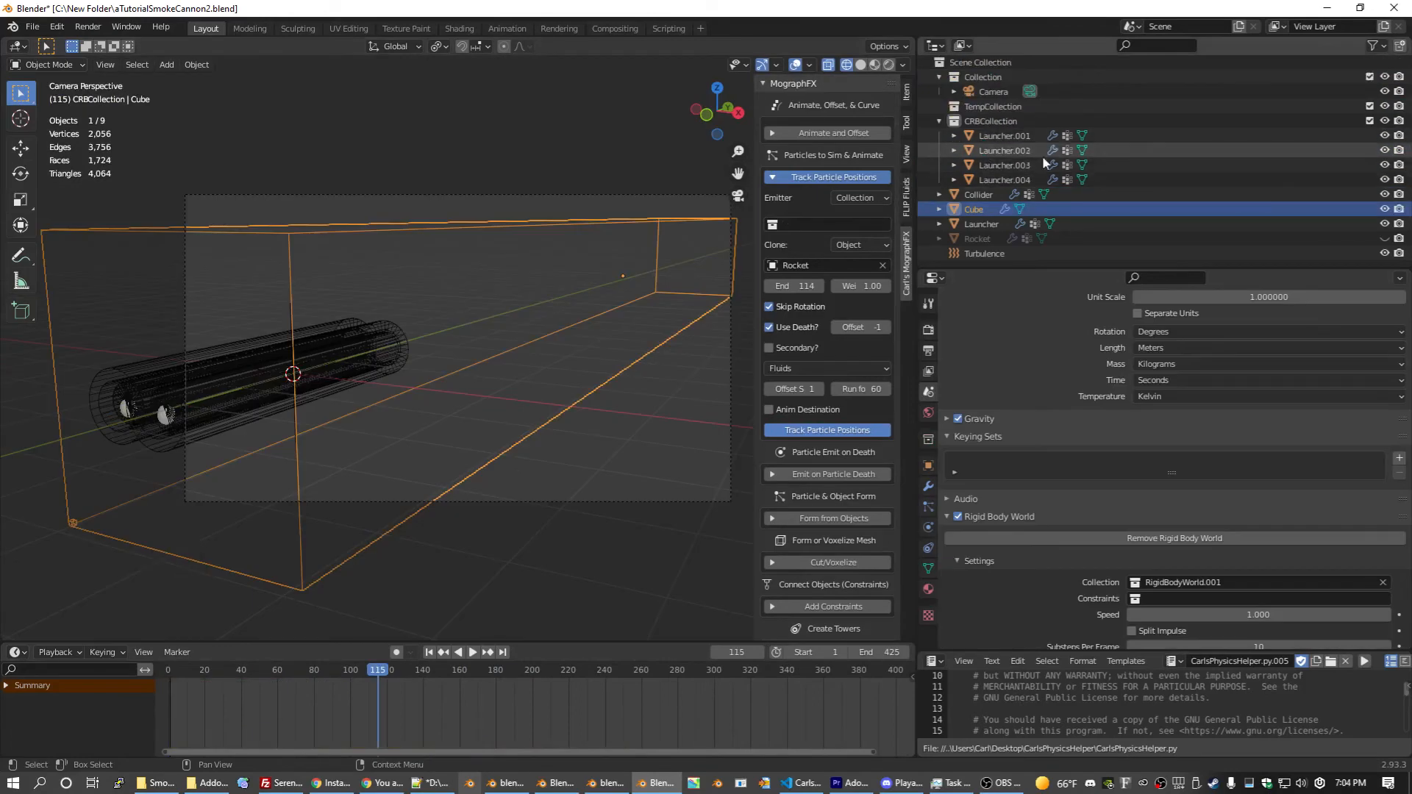
Step: Increase the lifetime of the particles in Launcher.001's particle system
{"action": "left_click", "coordinate": [1004, 135]}
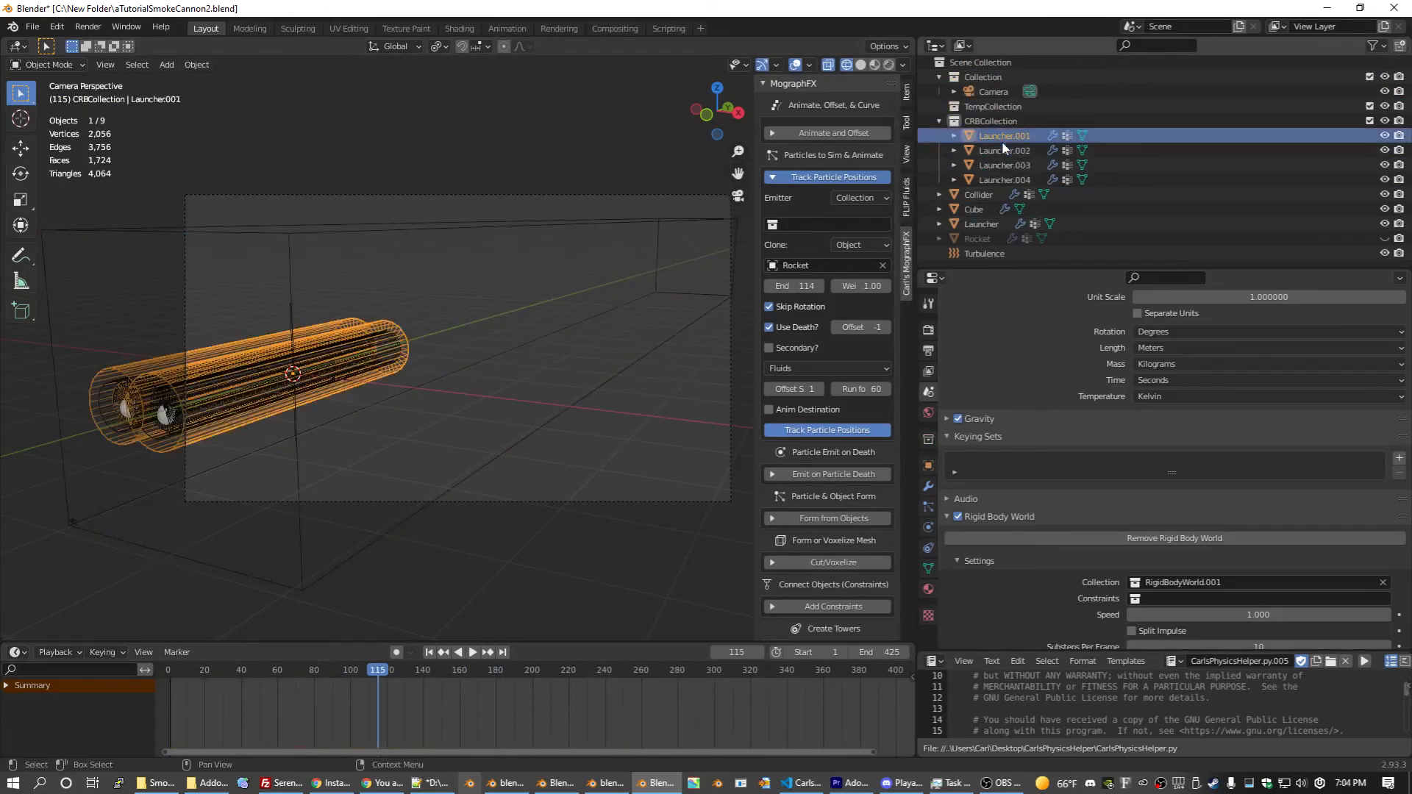
{"action": "left_click", "coordinate": [928, 527]}
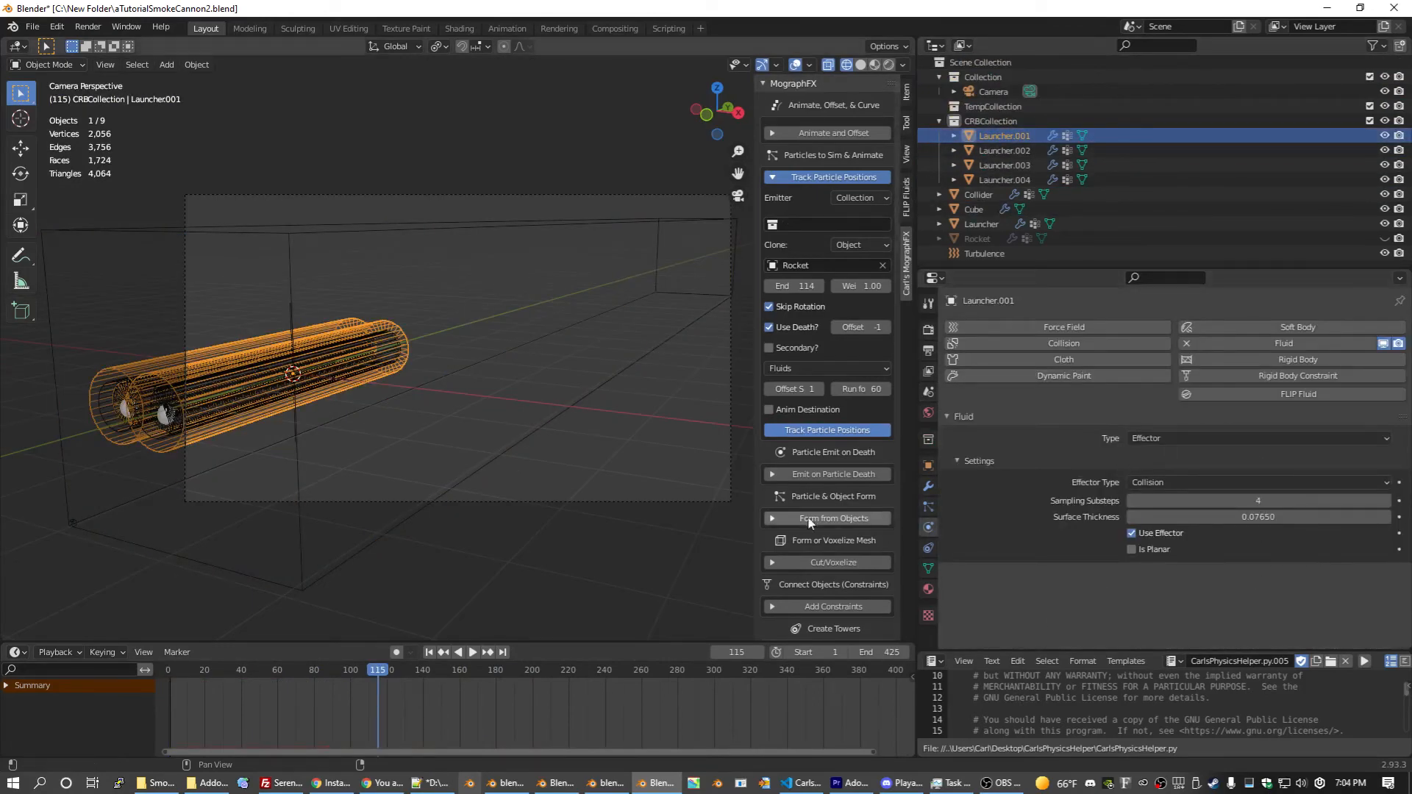
{"action": "left_click", "coordinate": [930, 508]}
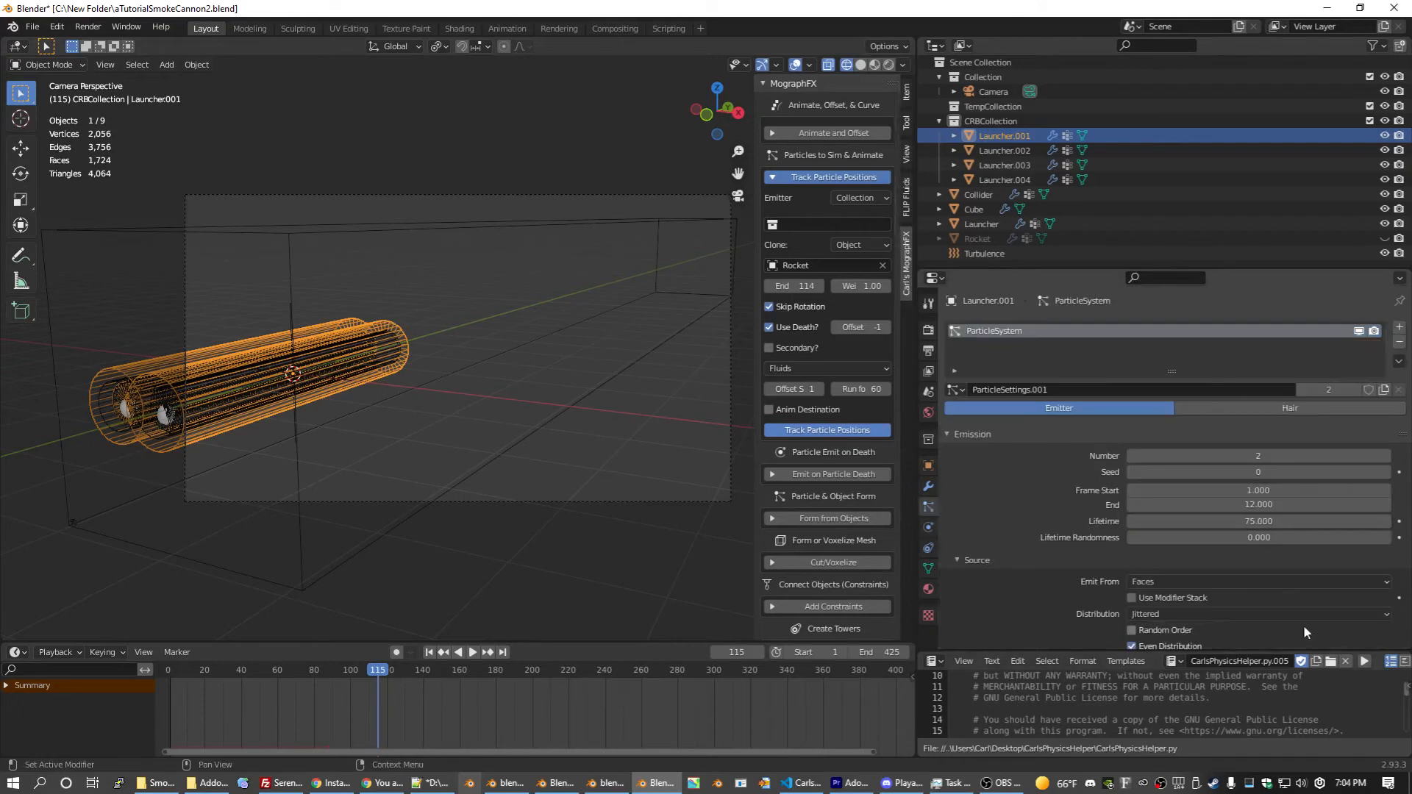
{"action": "left_click", "coordinate": [1272, 521]}
{"action": "type", "text": "110"}
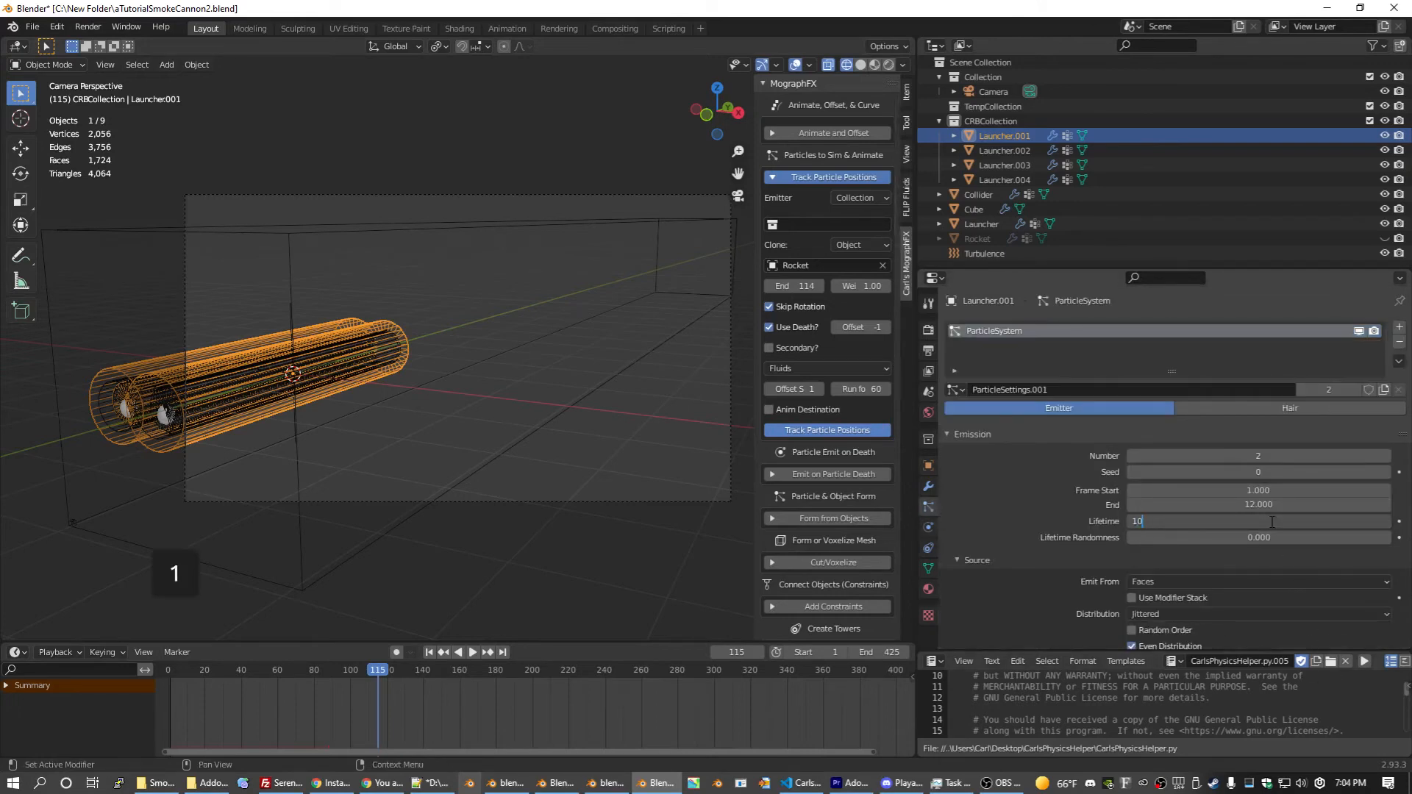
{"action": "key", "text": "Return"}
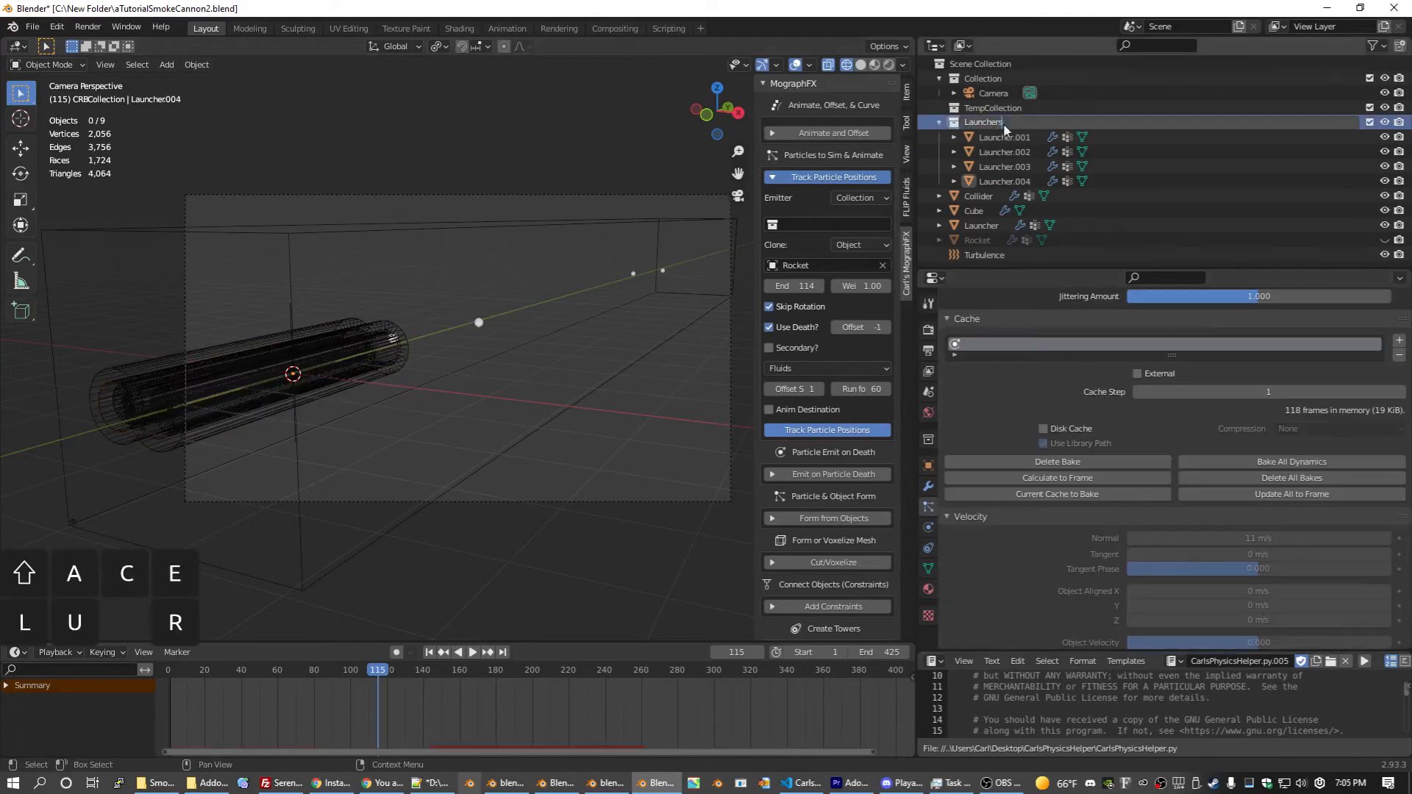
Step: Rename the collection holding the launcher clones to Launchers and use it as the emitter collection for tracking particle positions
{"action": "key", "text": "Return"}
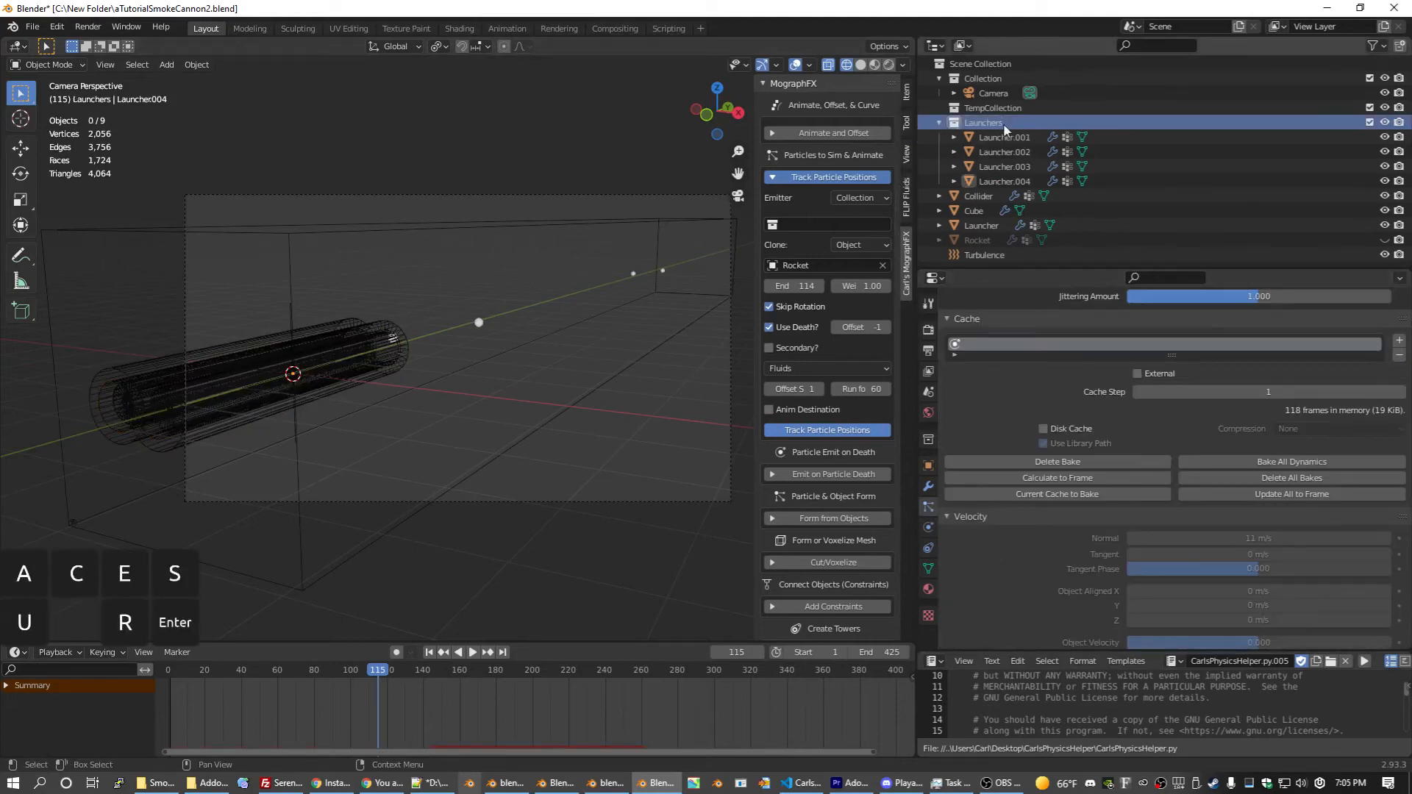
{"action": "left_click", "coordinate": [827, 224]}
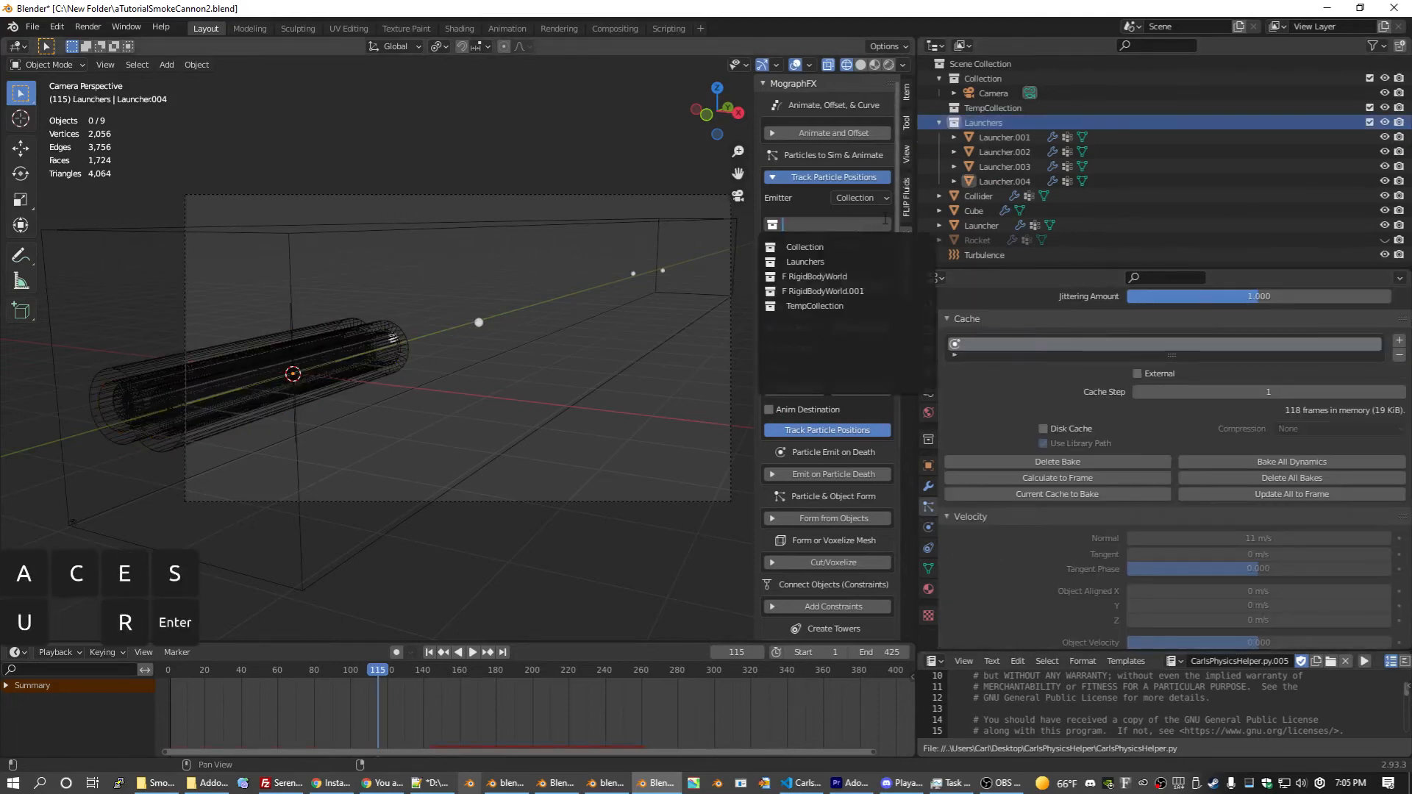
{"action": "left_click", "coordinate": [824, 259]}
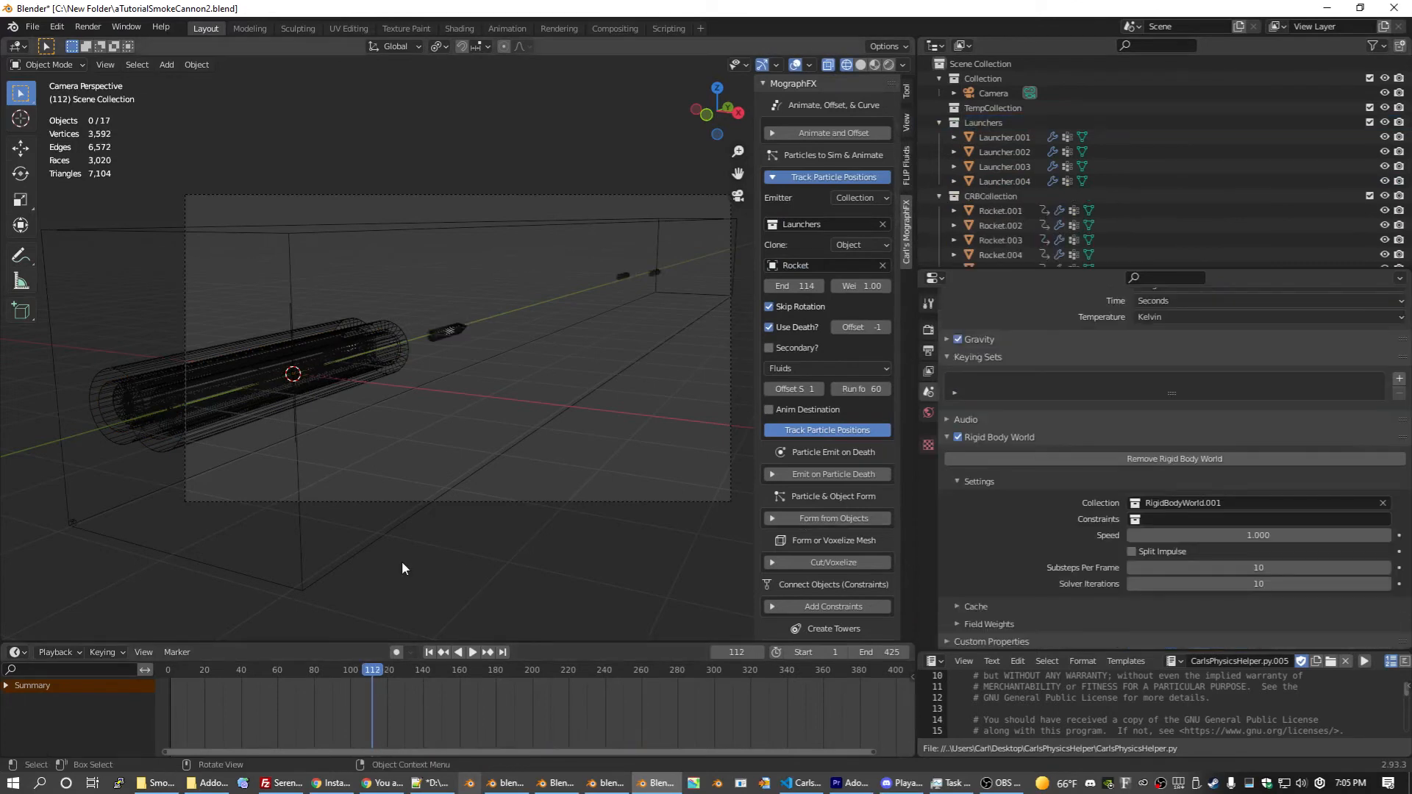
Step: Play the animation from the start to check the newly tracked rocket launches
{"action": "left_click", "coordinate": [165, 672]}
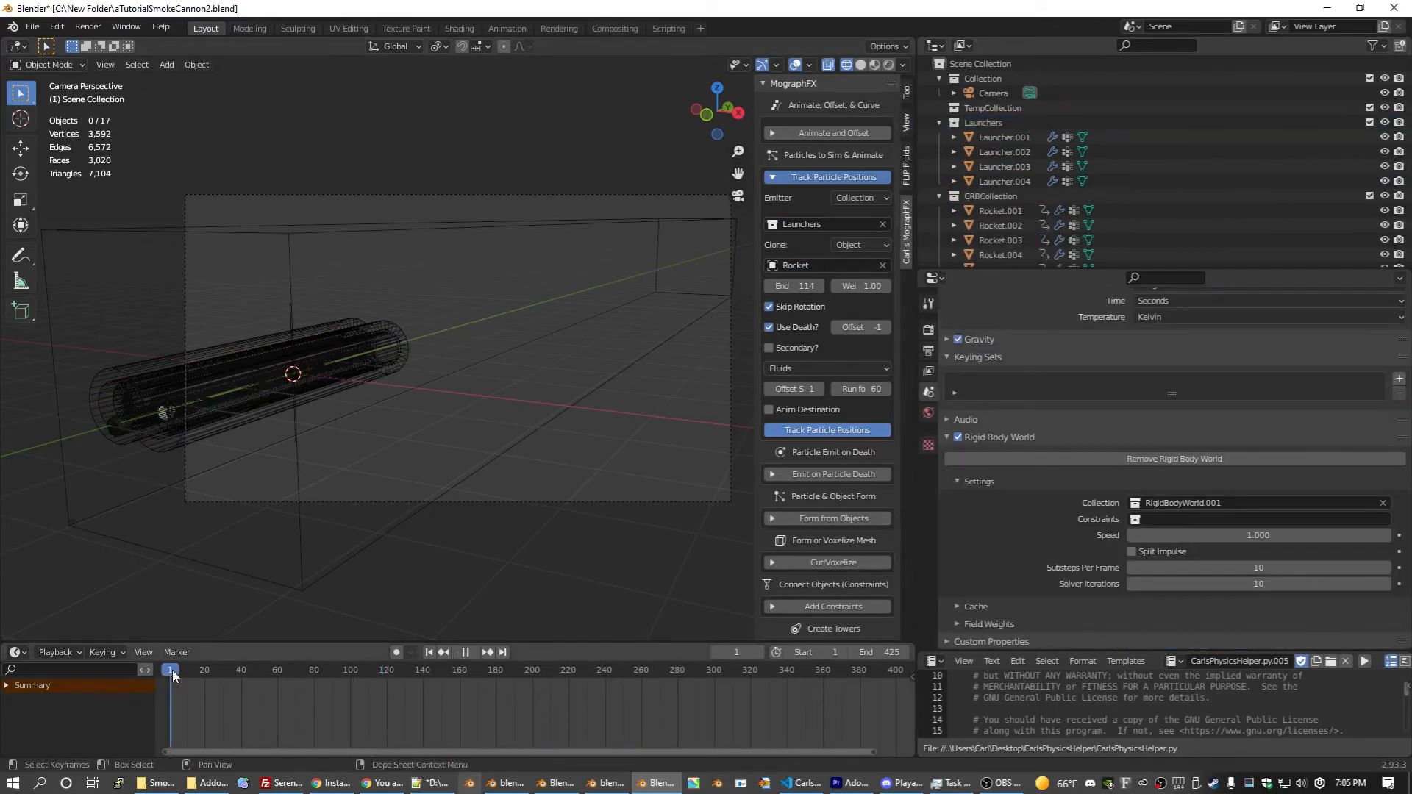
{"action": "key", "text": "space"}
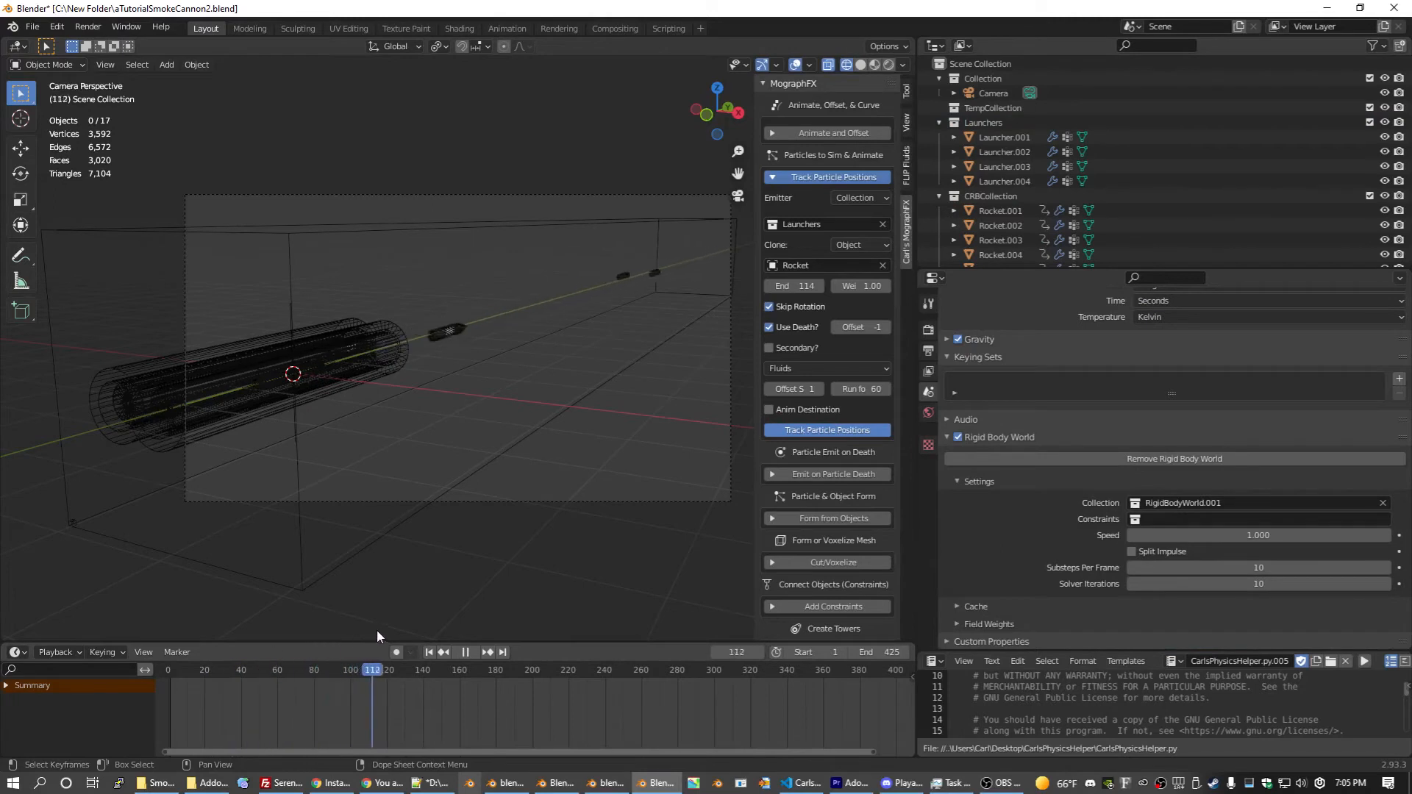
{"action": "left_click_drag", "start_coordinate": [601, 564], "coordinate": [158, 561]}
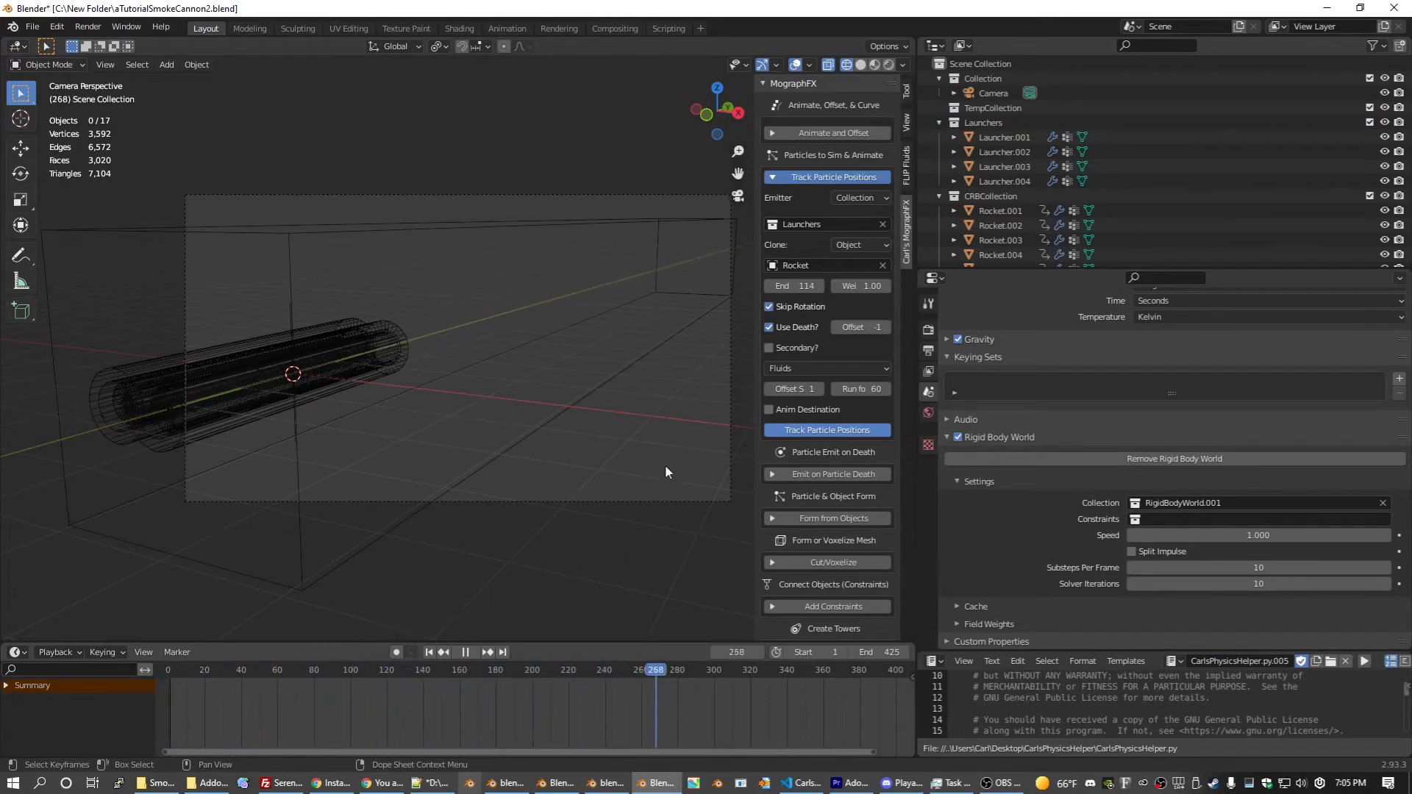
{"action": "key", "text": "Escape"}
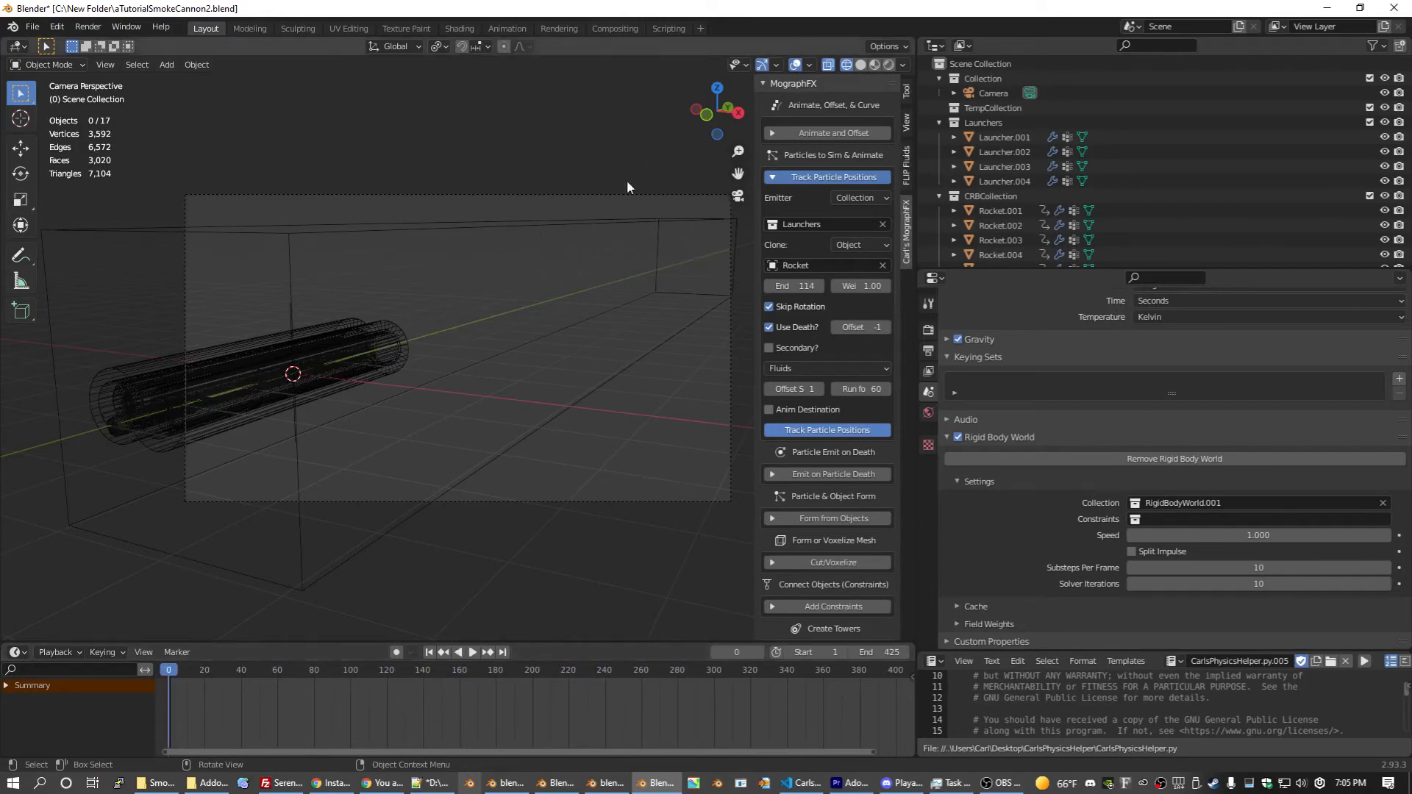
Step: Select Rocket.001 through Rocket.008 and spawn parented Collider clones at their locations
{"action": "left_click", "coordinate": [1002, 212]}
{"action": "scroll", "coordinate": [1001, 214], "scroll_direction": "down", "scroll_amount": 5}
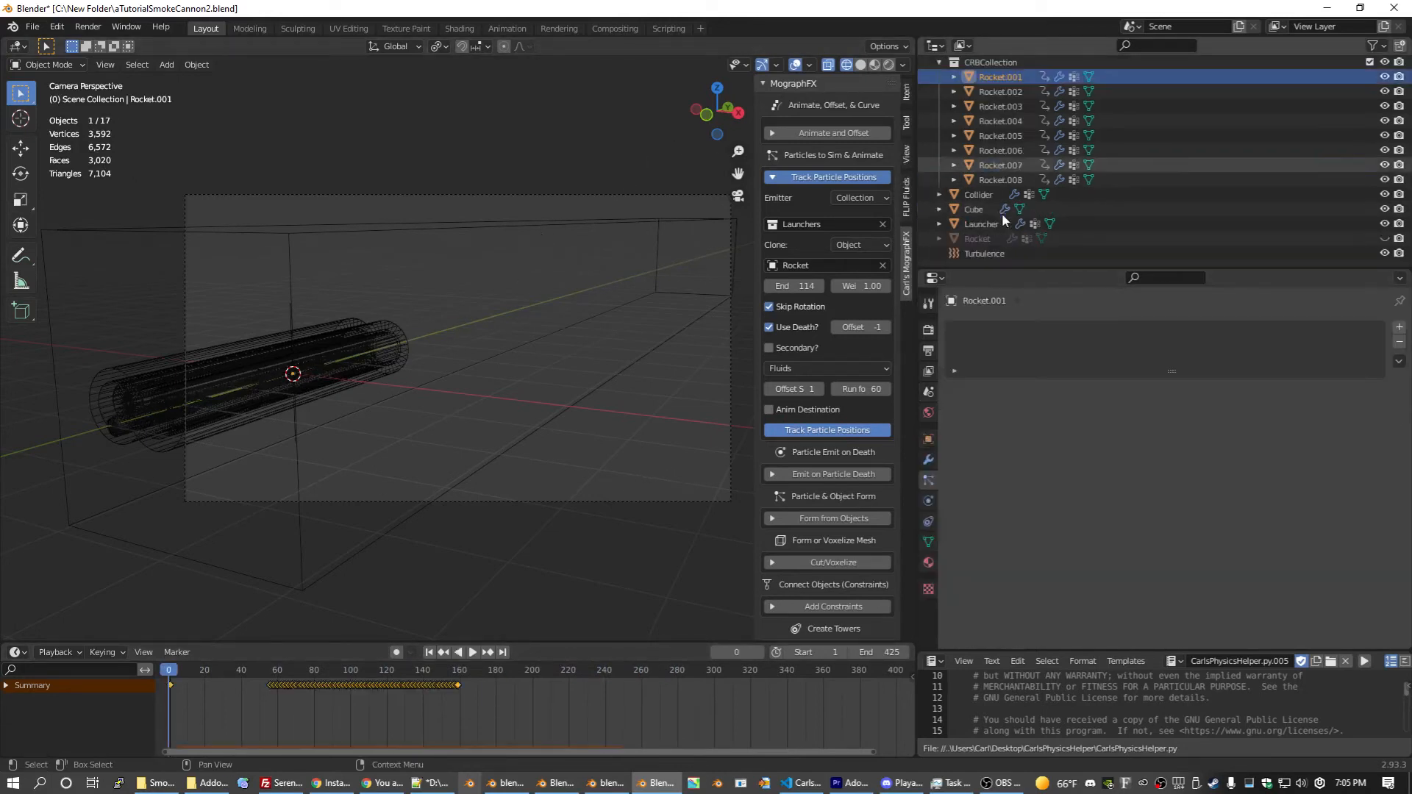
{"action": "left_click", "coordinate": [999, 179], "text": "shift"}
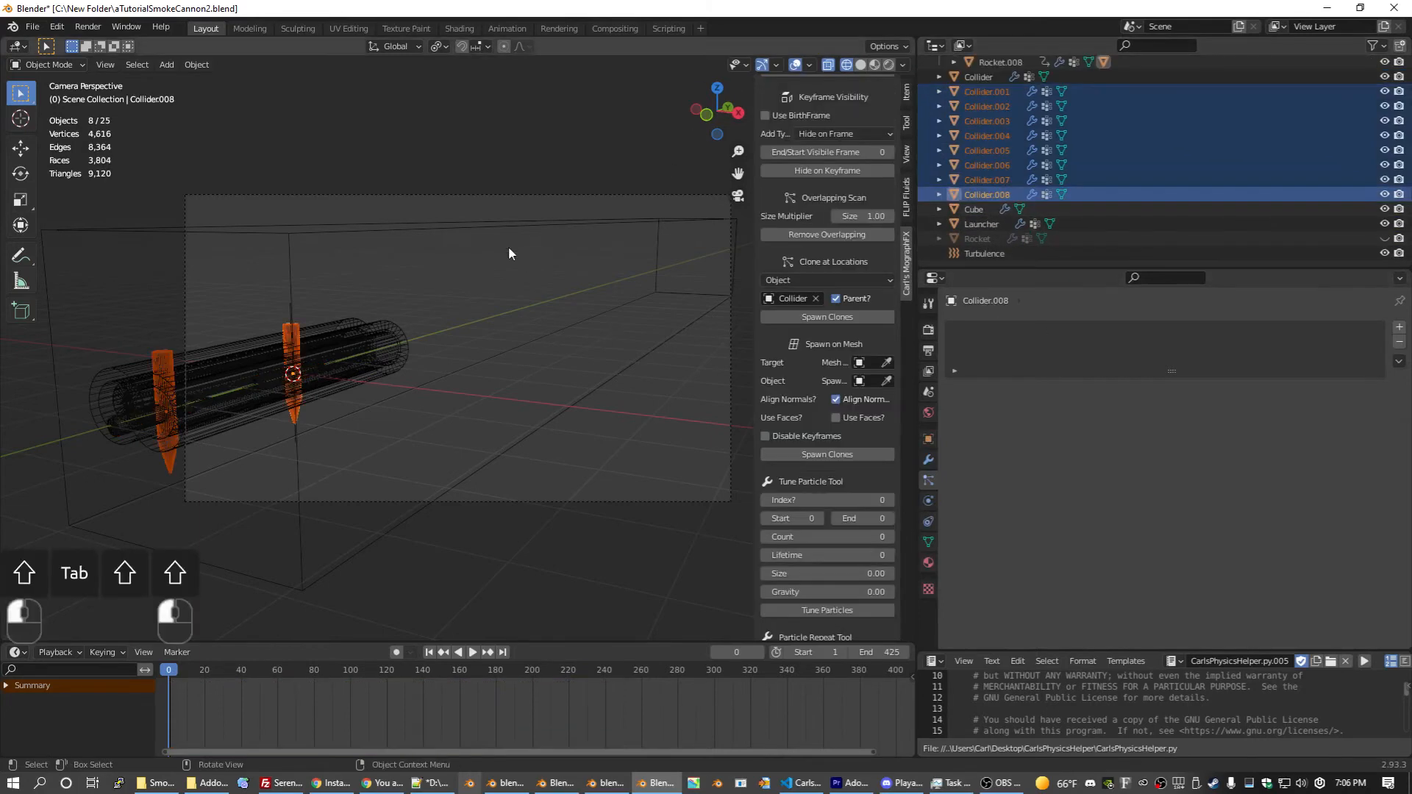
Step: Rotate the eight Collider clones 90° about the global X axis and save the file
{"action": "type", "text": "rx"}
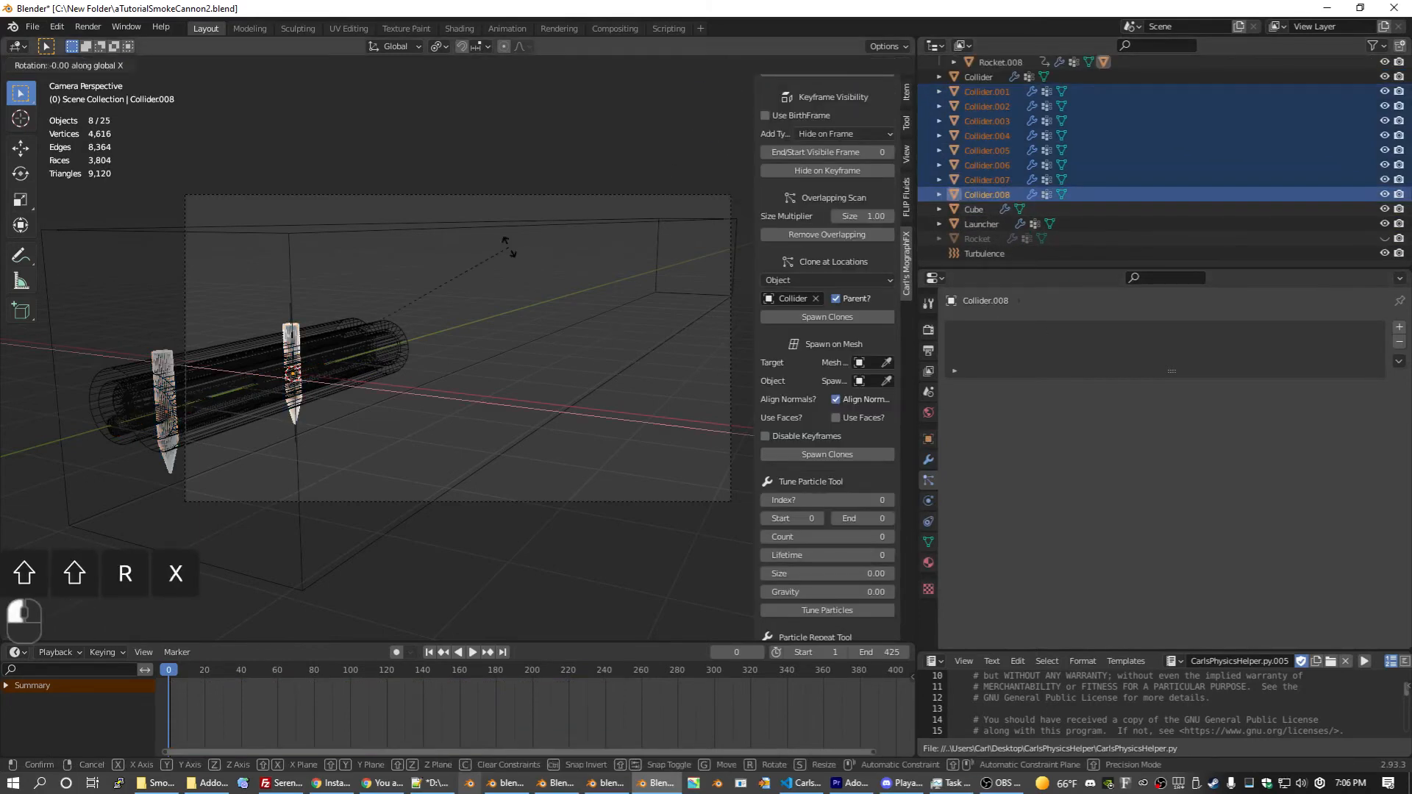
{"action": "type", "text": "90"}
{"action": "key", "text": "Return"}
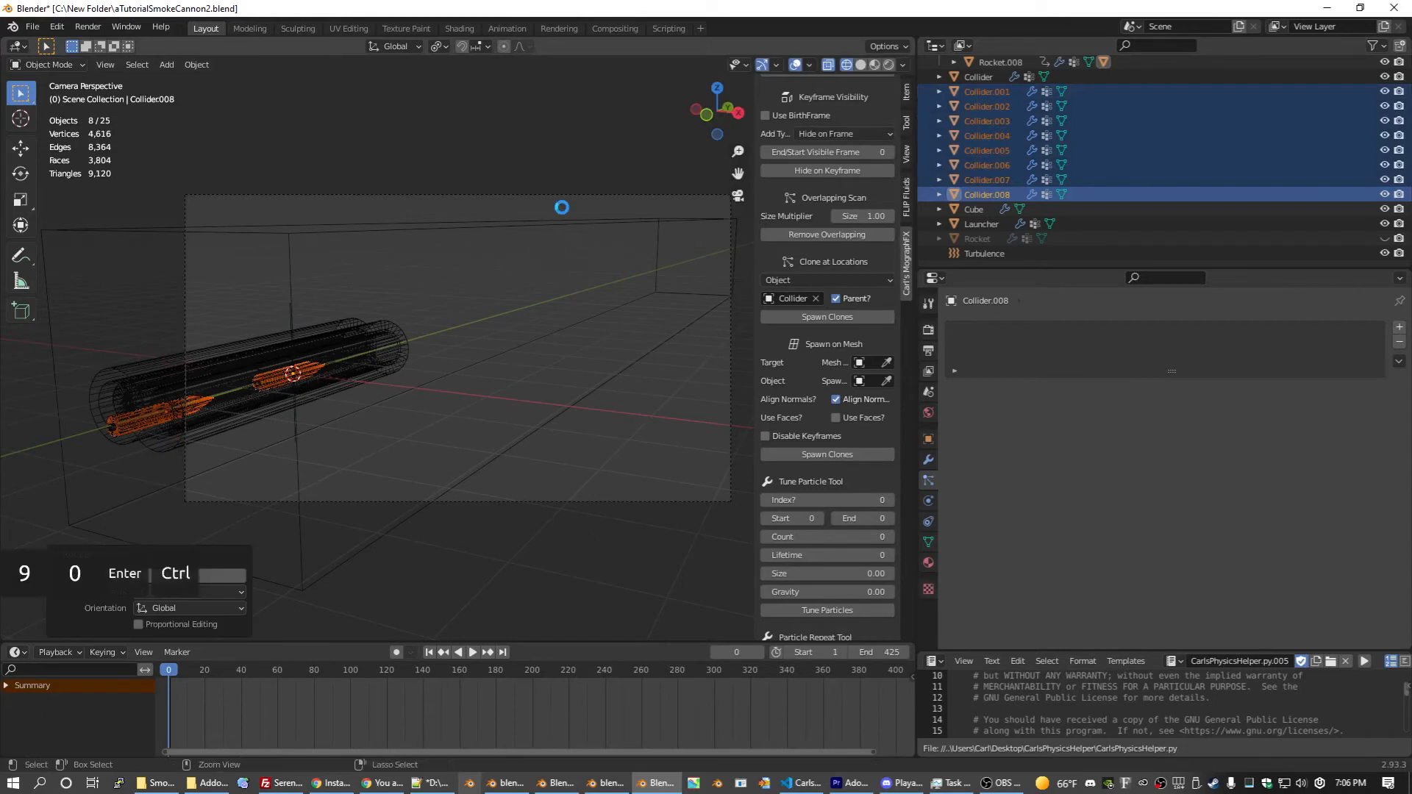
{"action": "key", "text": "ctrl+s"}
Step: Play the animation to check how the Collider clones move with the rockets
{"action": "key", "text": "space"}
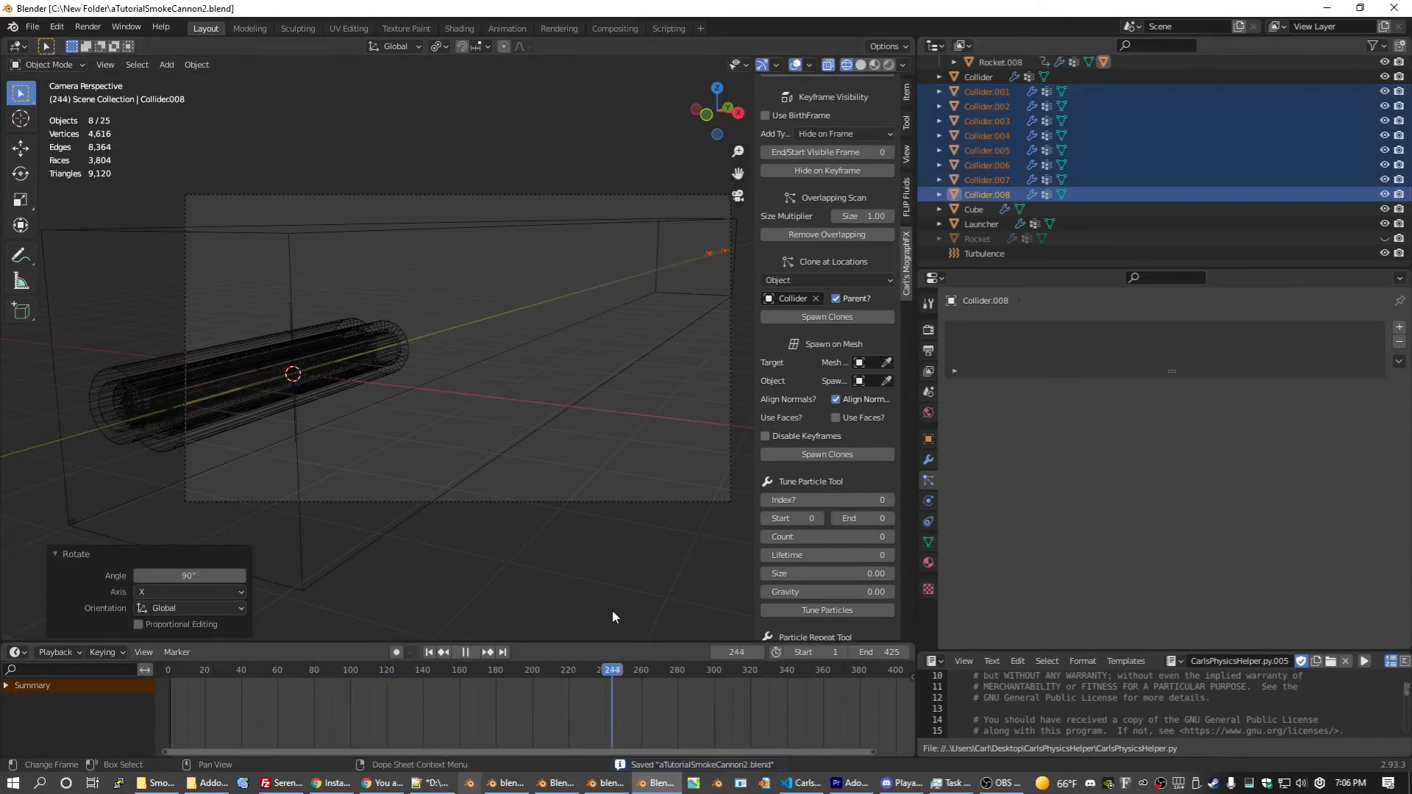
{"action": "left_click_drag", "start_coordinate": [612, 614], "coordinate": [169, 608]}
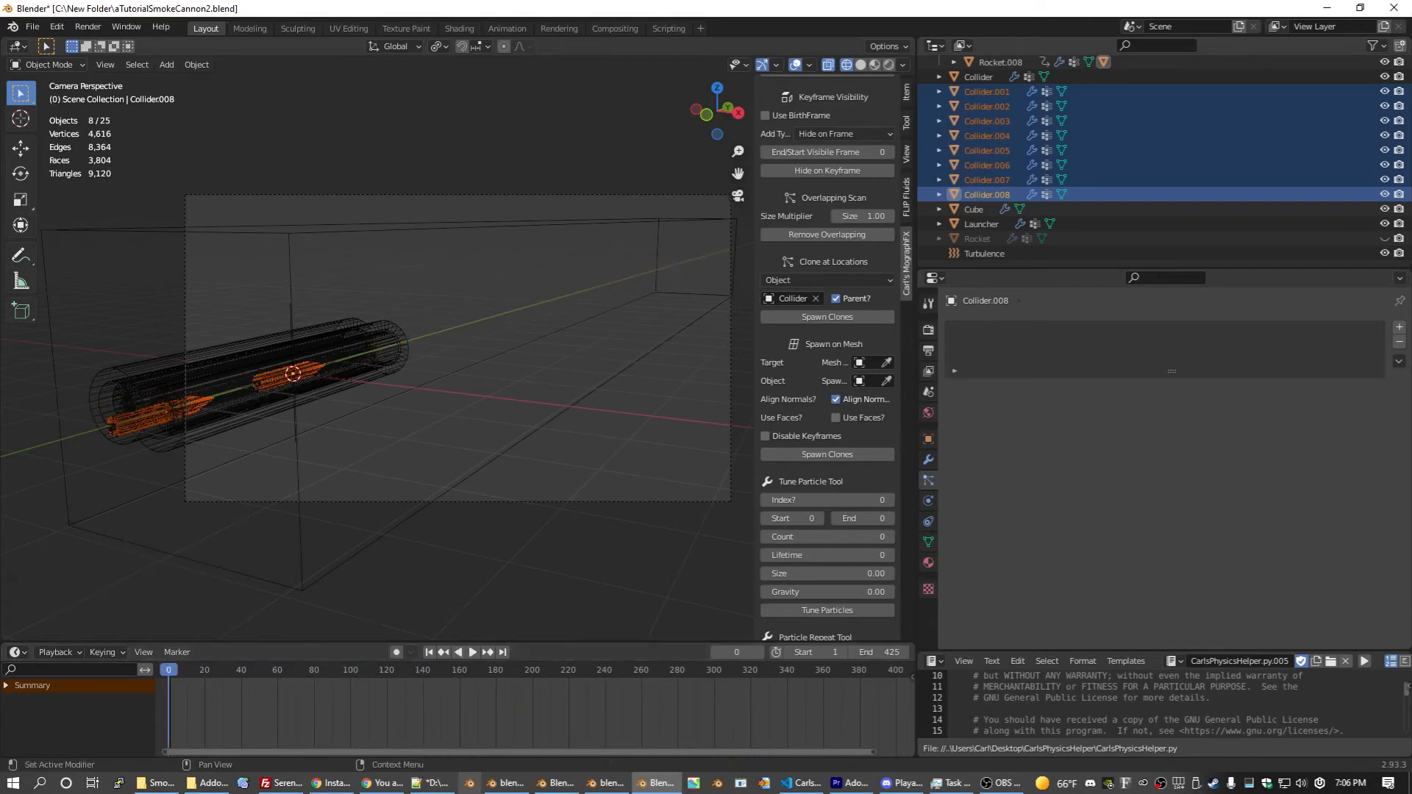
Step: Hide Collider.001 through Collider.008 in the viewport and save the file
{"action": "left_click_drag", "start_coordinate": [1385, 92], "coordinate": [1385, 194]}
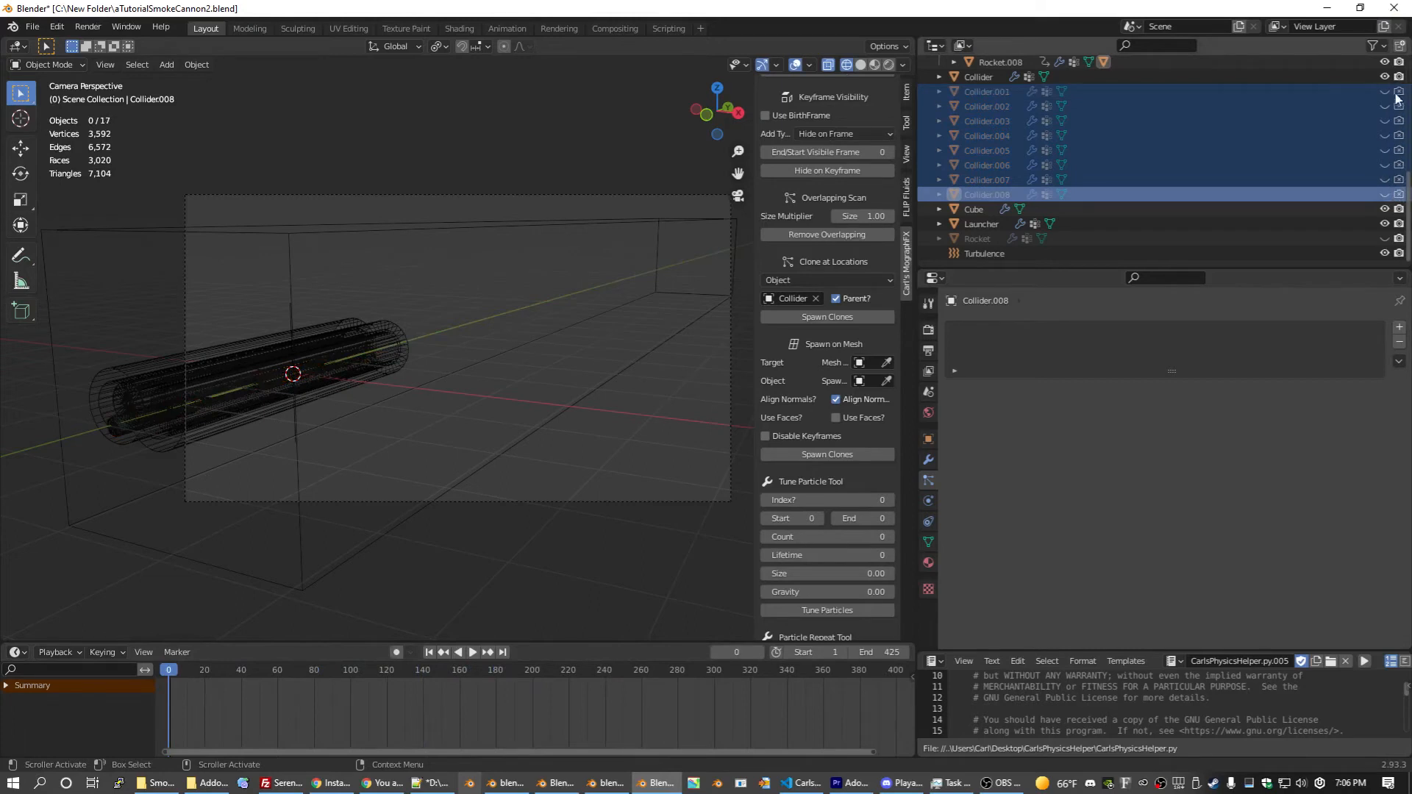
{"action": "scroll", "coordinate": [1118, 133], "scroll_direction": "up", "scroll_amount": 3}
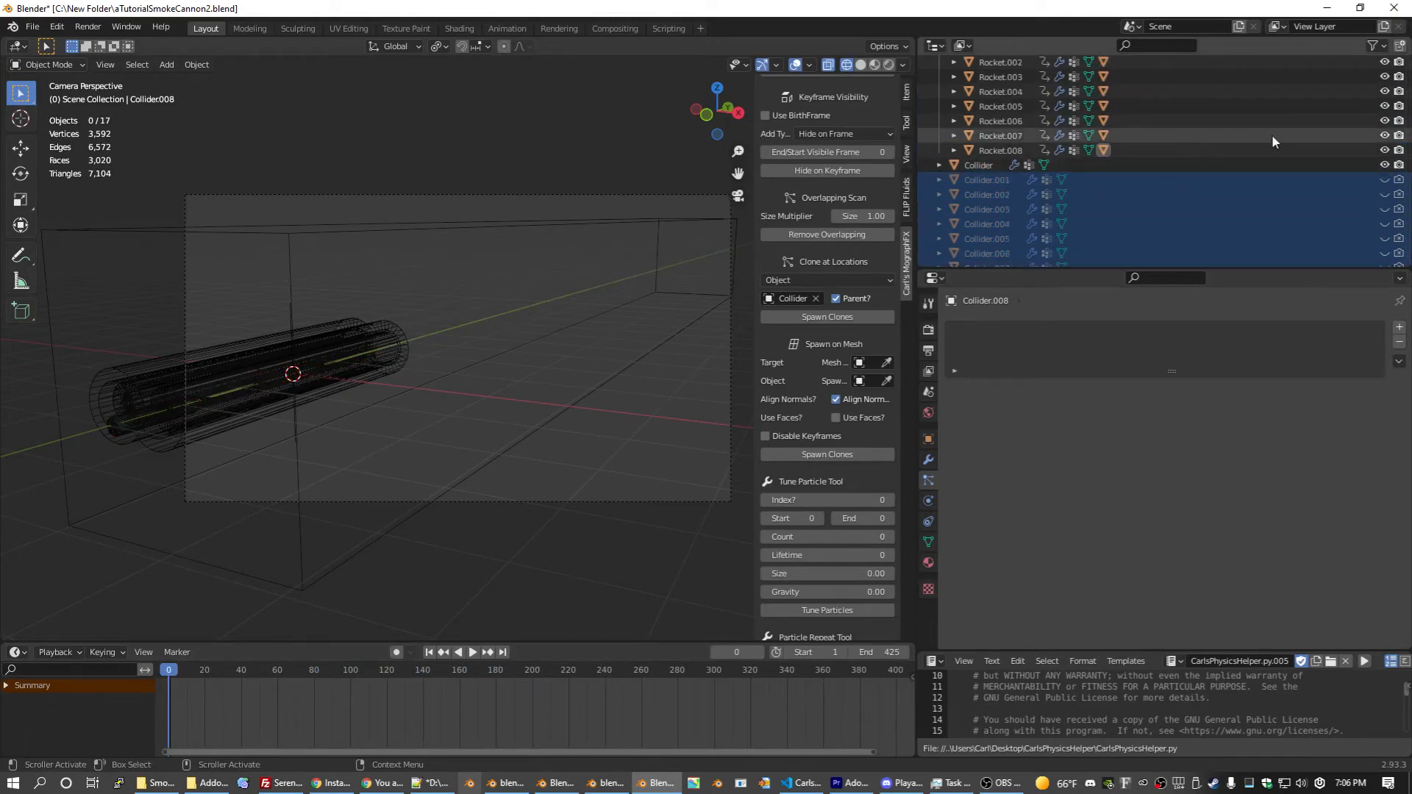
{"action": "scroll", "coordinate": [1273, 134], "scroll_direction": "down", "scroll_amount": 3}
{"action": "key", "text": "ctrl+s"}
Step: Add a plane at the origin, rotated 90° about the X axis and scaled by 5
{"action": "left_click", "coordinate": [680, 232]}
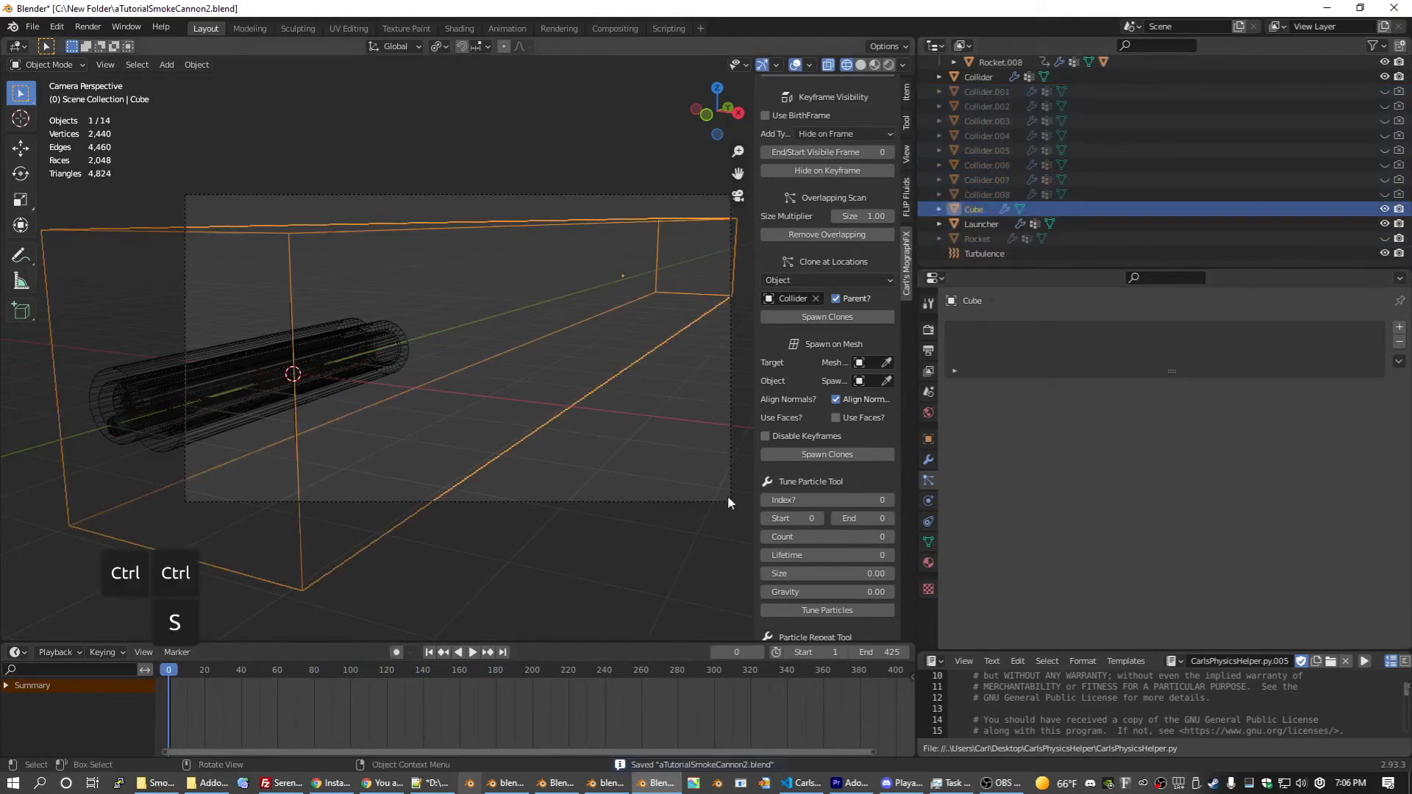
{"action": "left_click", "coordinate": [928, 501]}
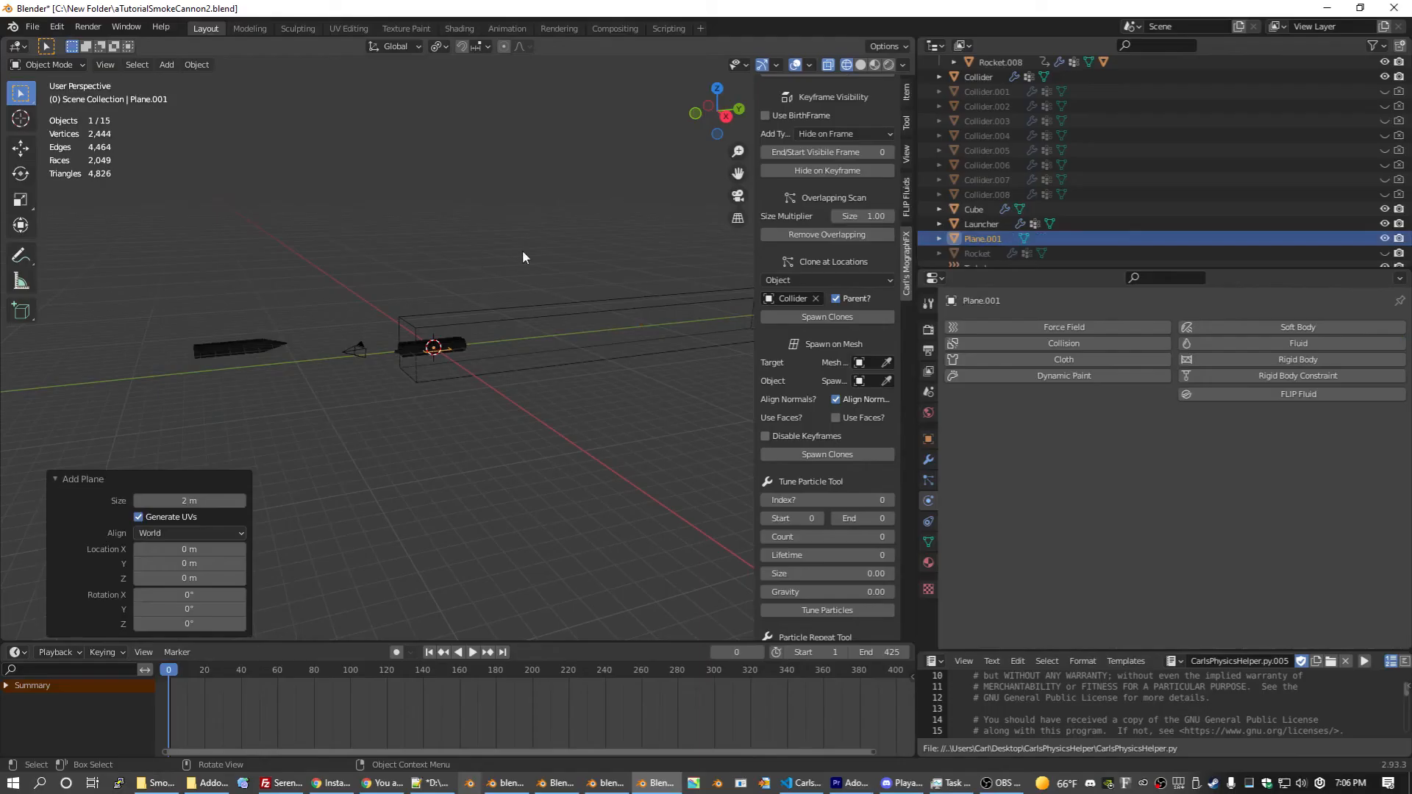
{"action": "type", "text": "r"}
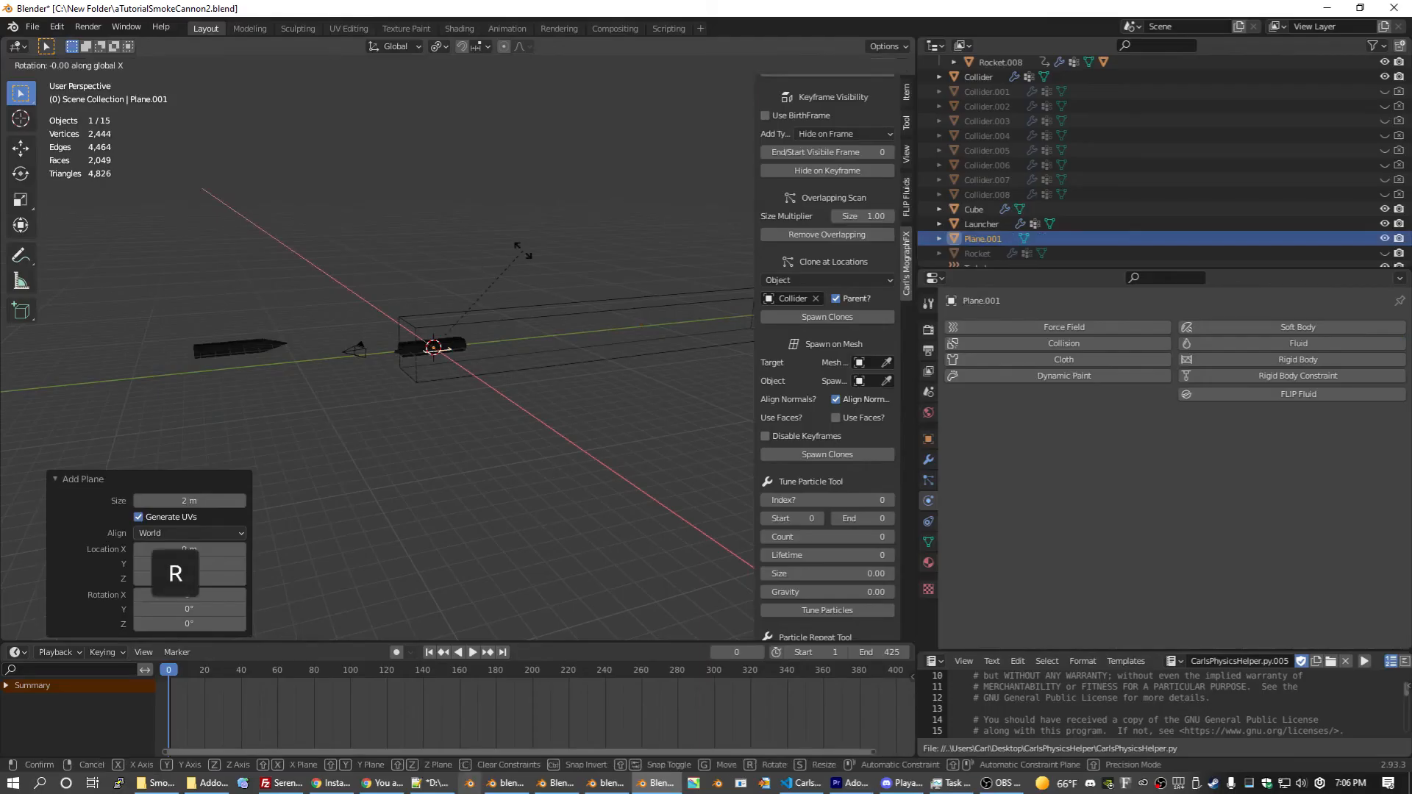
{"action": "type", "text": "x90"}
{"action": "key", "text": "Return"}
{"action": "key", "text": "s"}
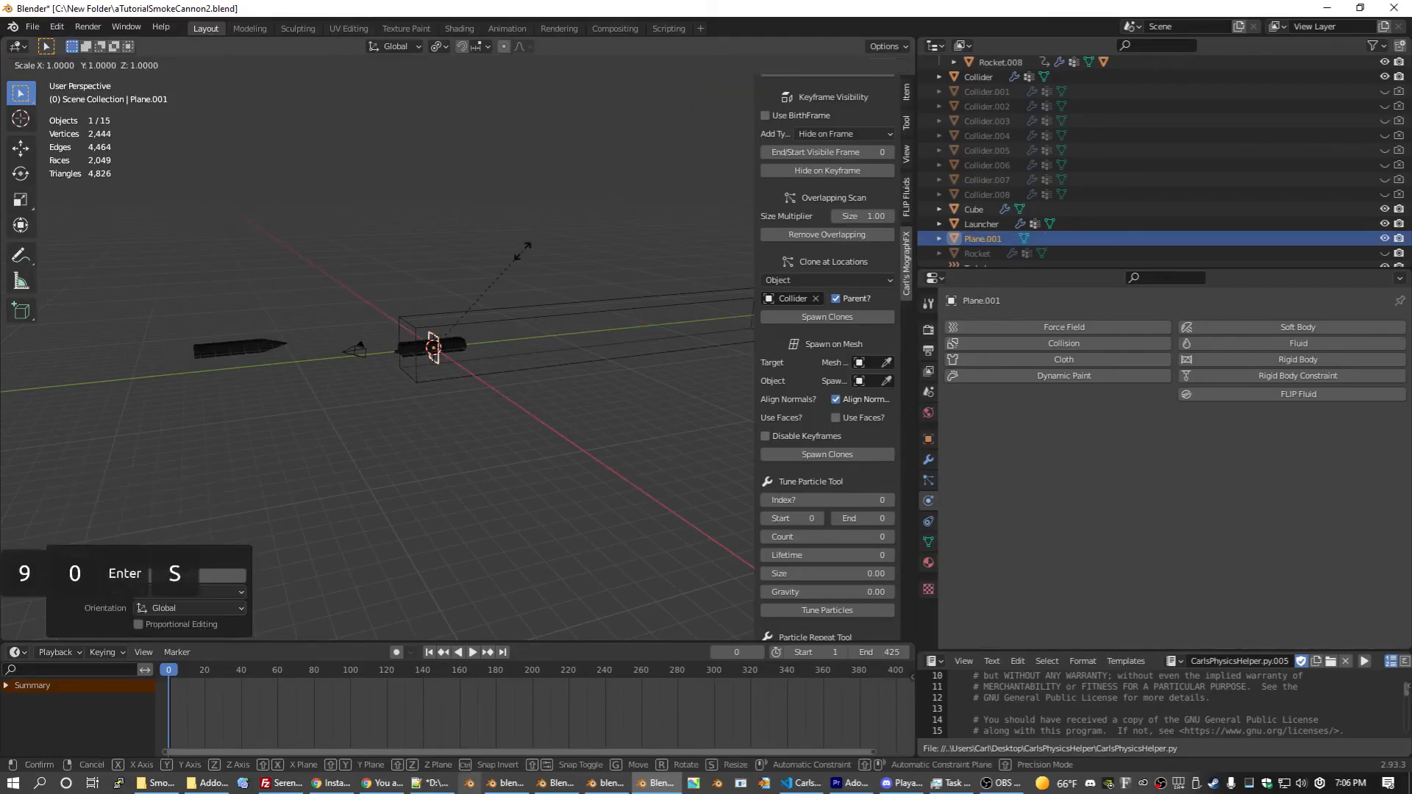
{"action": "key", "text": "5"}
{"action": "left_click", "coordinate": [522, 250]}
{"action": "key", "text": "g"}
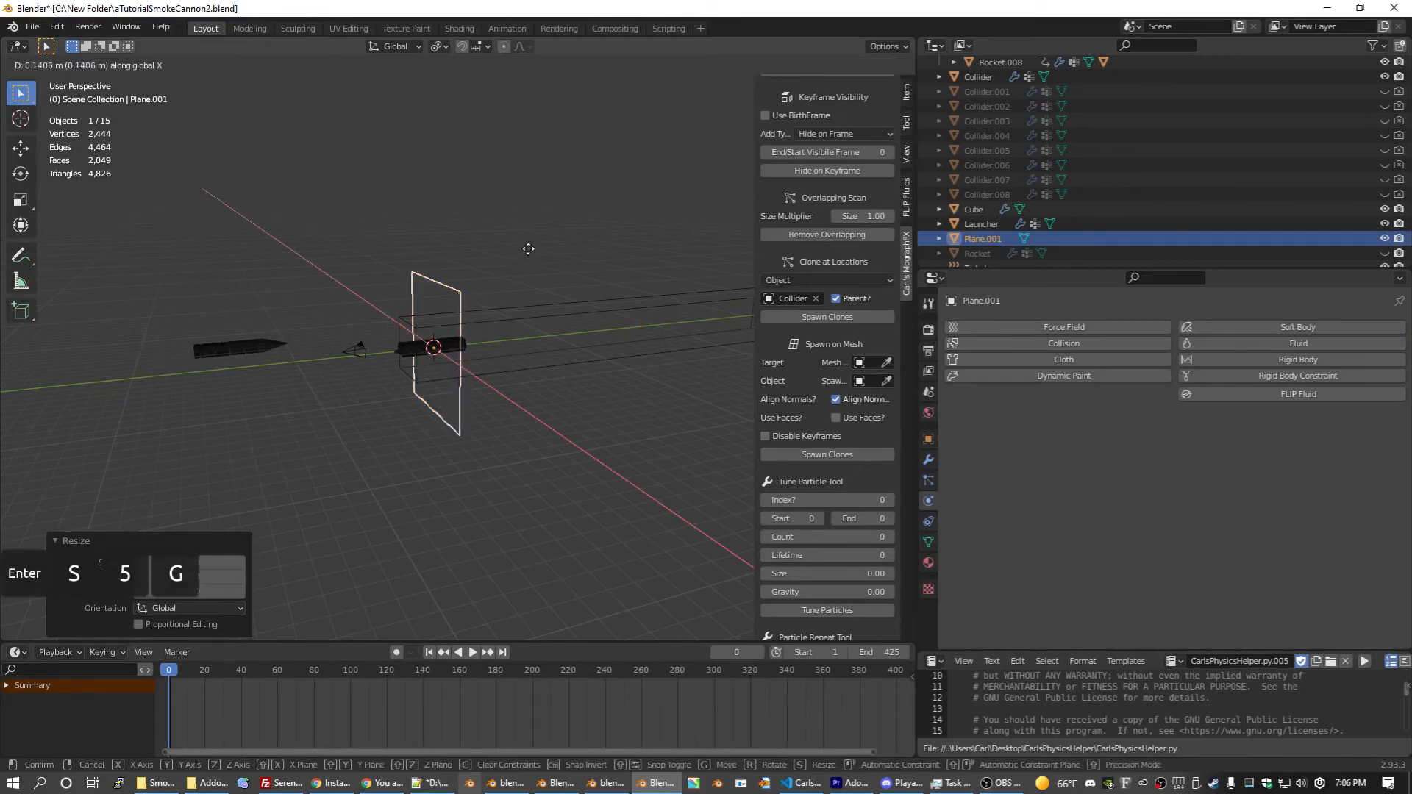
{"action": "key", "text": "x"}
{"action": "key", "text": "g"}
{"action": "key", "text": "Escape"}
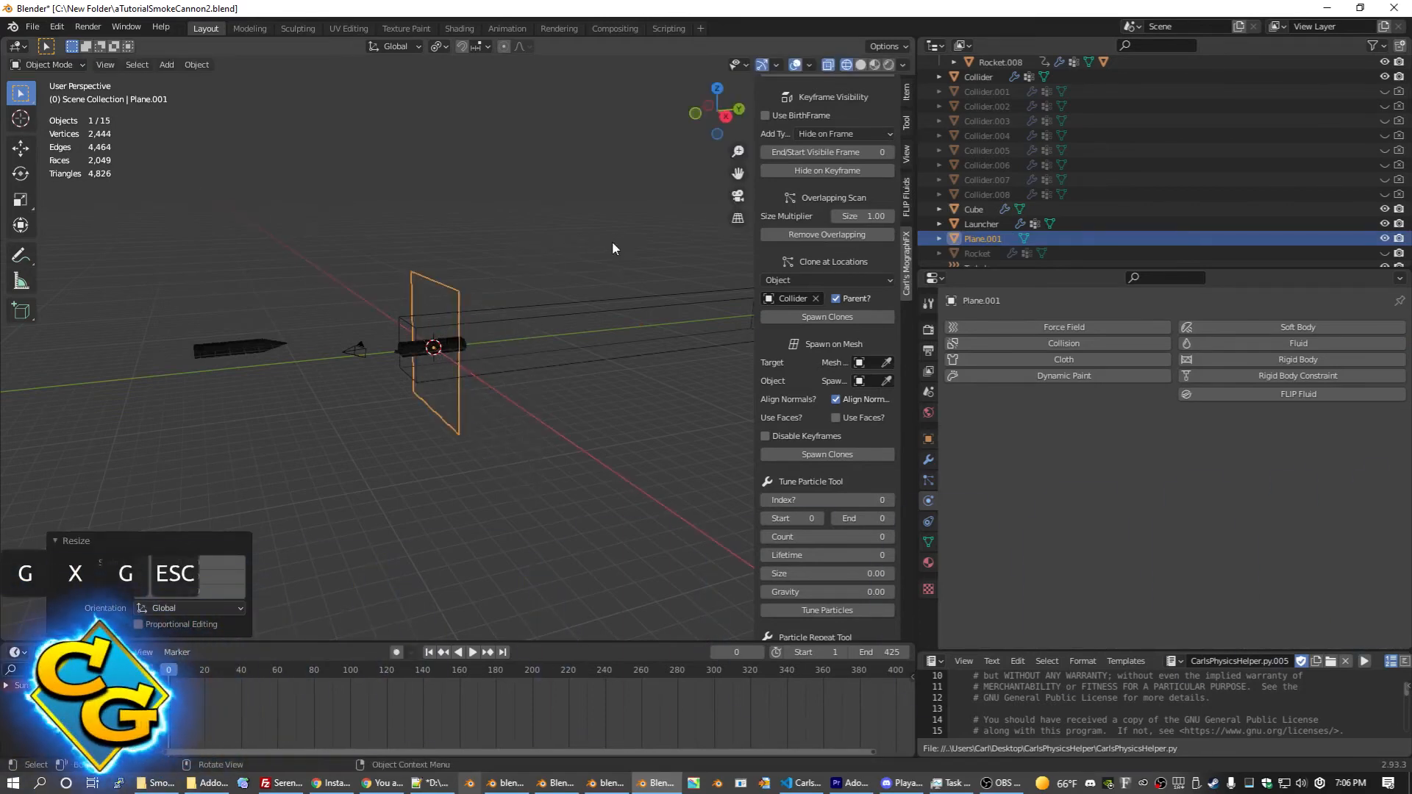
Step: Move the plane along the Y axis toward the far side of the domain and scale it by 2
{"action": "key", "text": "g"}
{"action": "key", "text": "y"}
{"action": "left_click", "coordinate": [868, 239]}
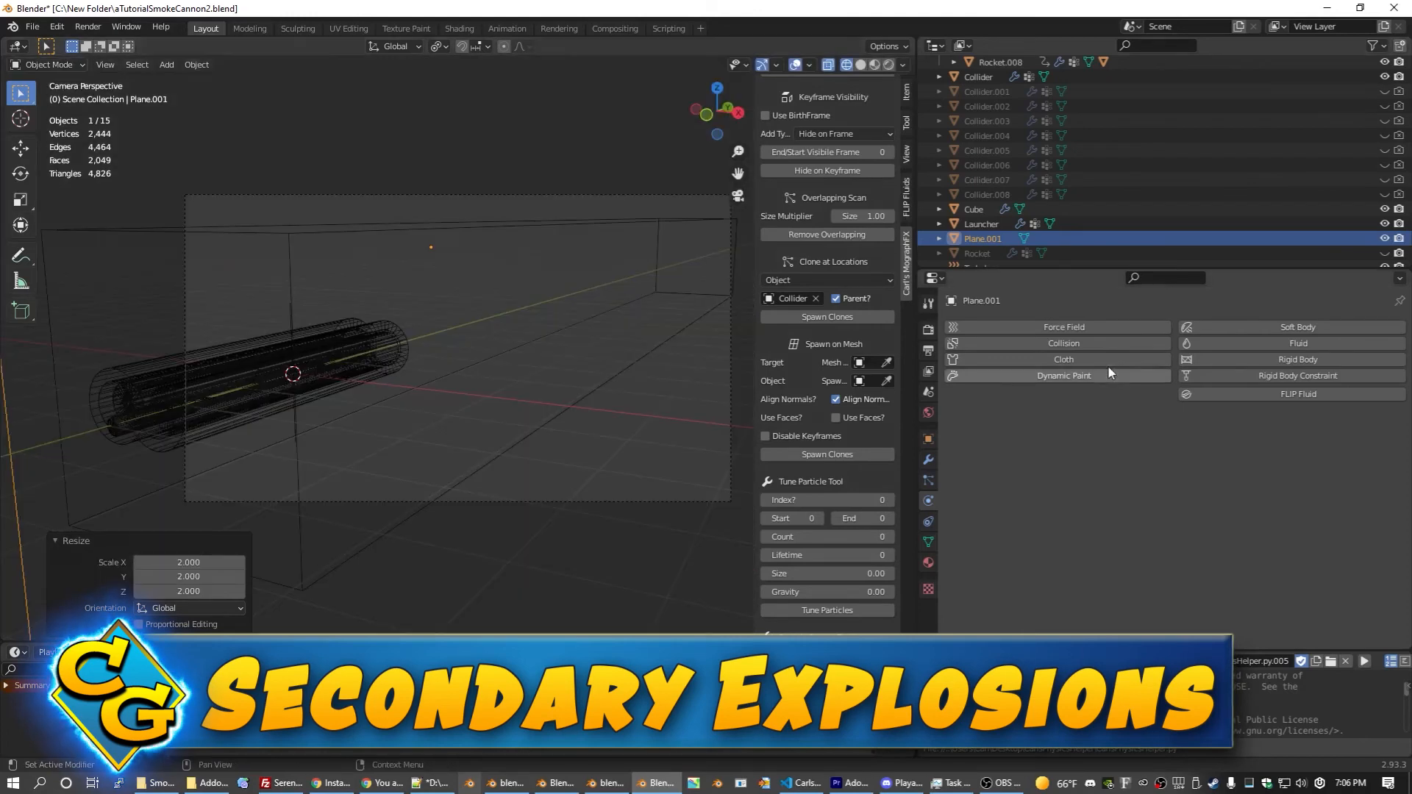
Step: Add Collision physics to the plane with Kill Particles enabled
{"action": "left_click", "coordinate": [1101, 344]}
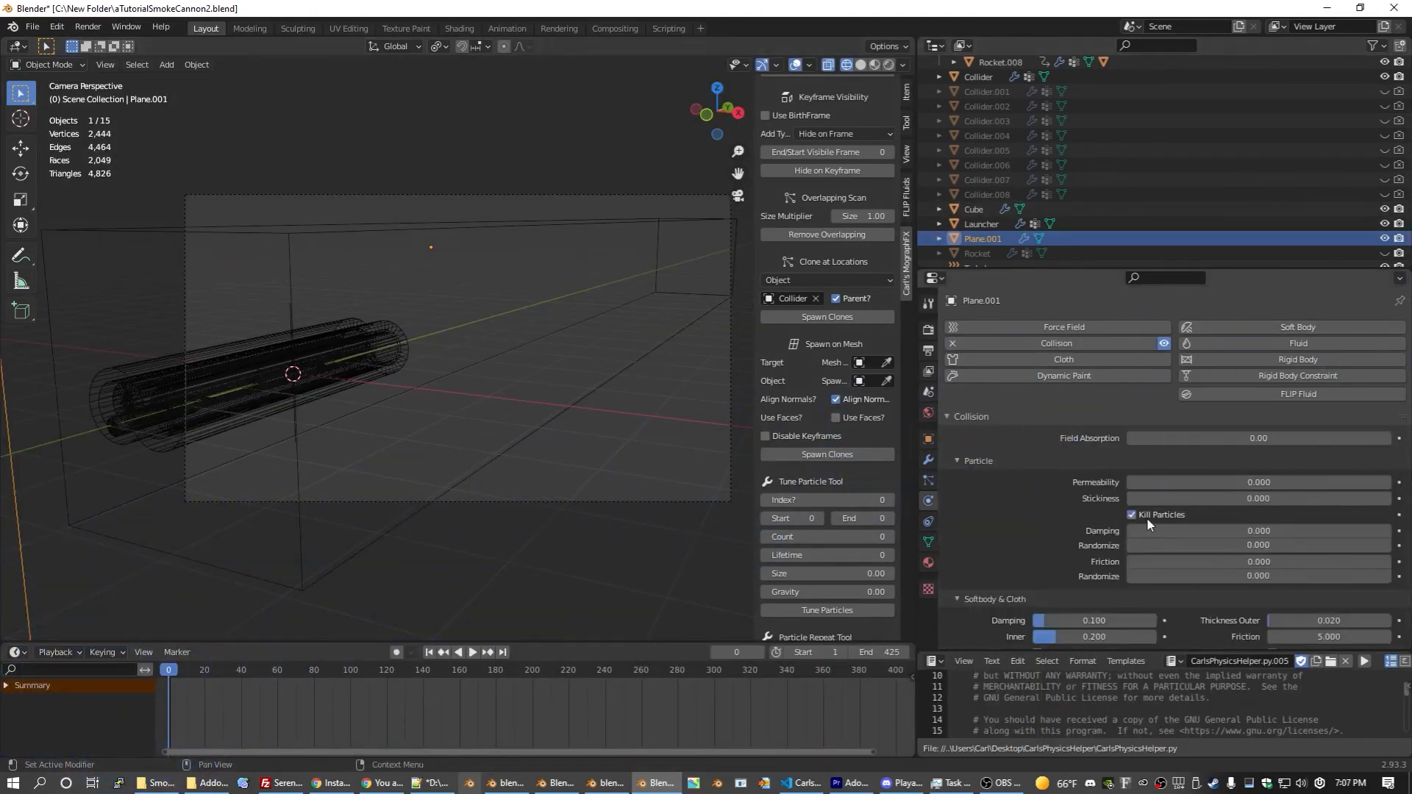
Step: Open the Emit on Particle Death settings with the Launchers collection as the emitter
{"action": "scroll", "coordinate": [1037, 177], "scroll_direction": "up", "scroll_amount": 5}
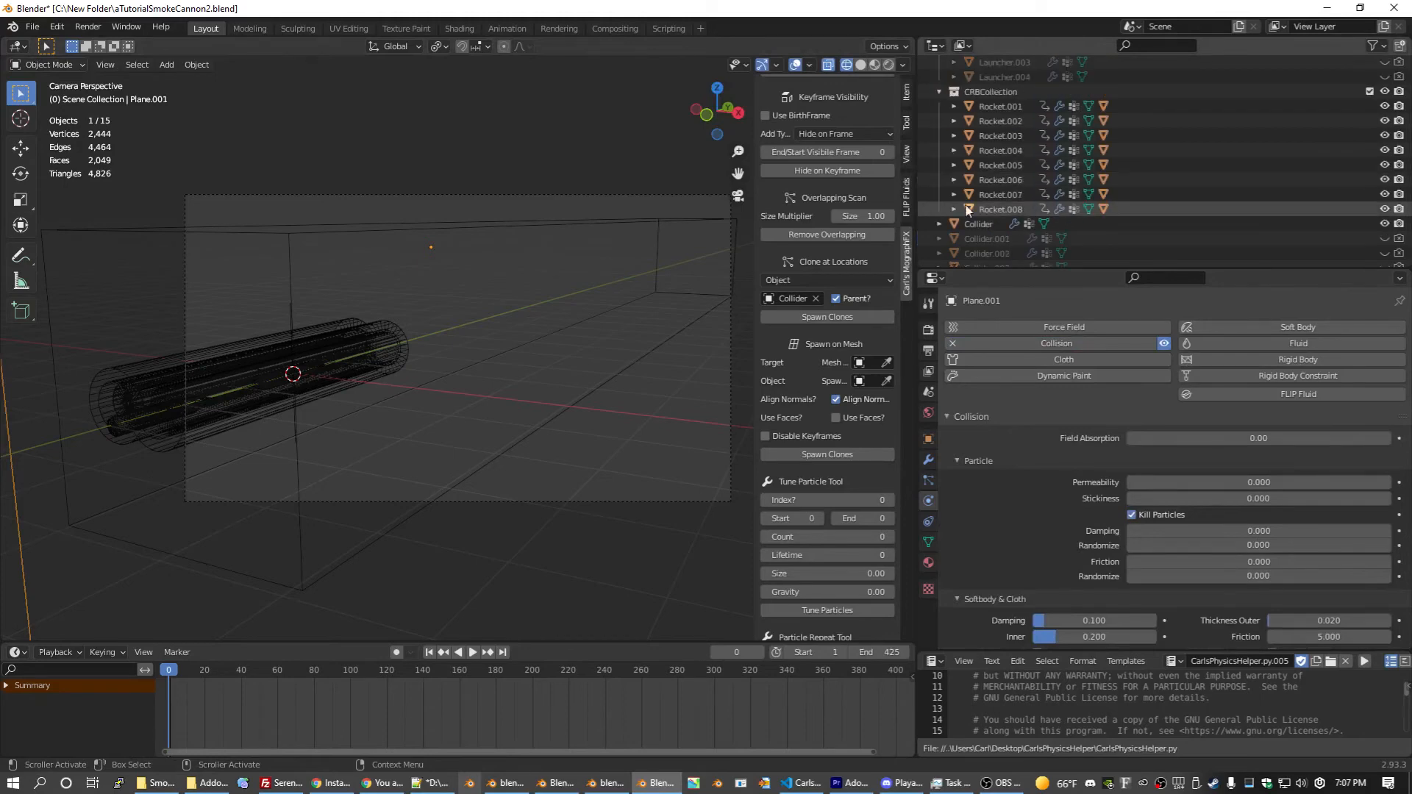
{"action": "scroll", "coordinate": [788, 227], "scroll_direction": "down", "scroll_amount": 15}
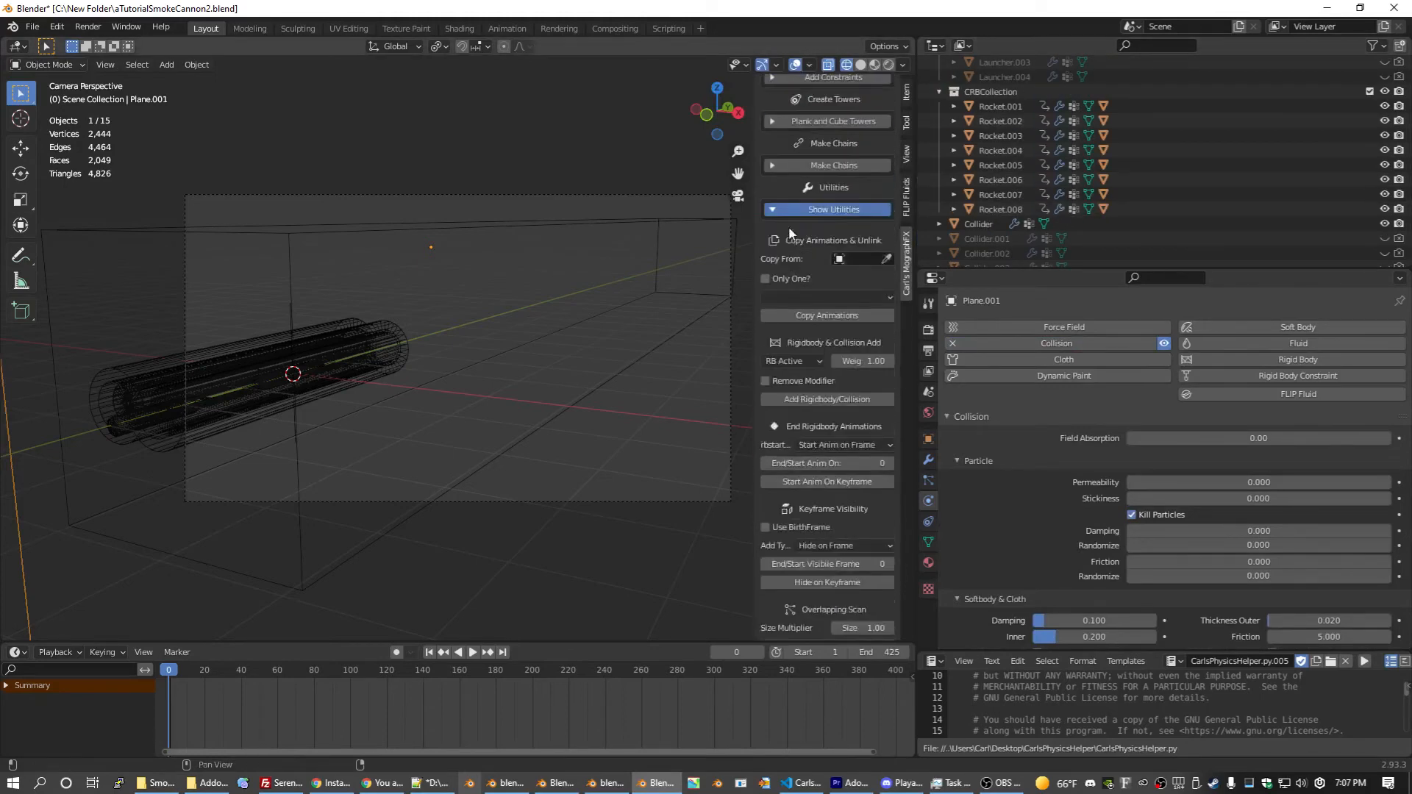
{"action": "scroll", "coordinate": [829, 321], "scroll_direction": "up", "scroll_amount": 7}
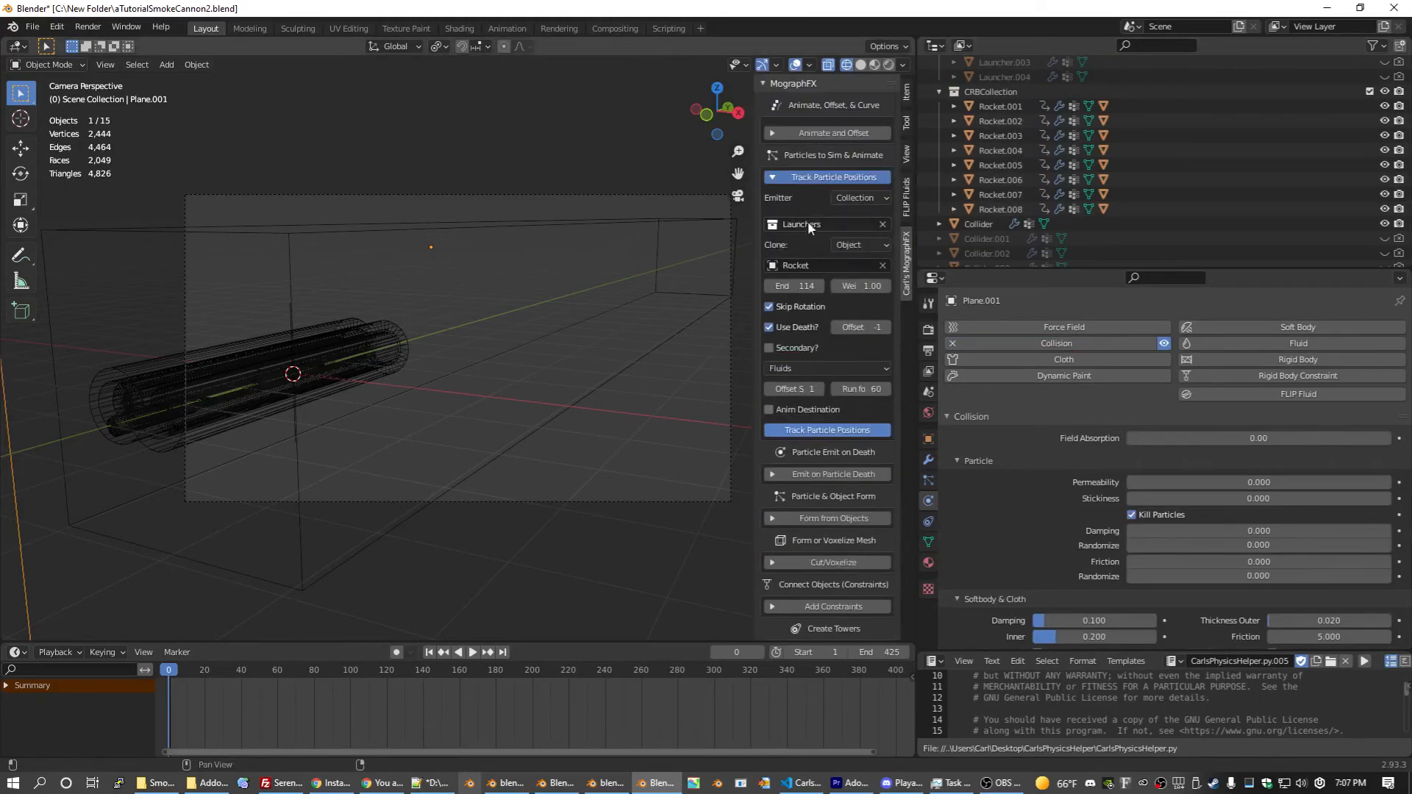
{"action": "left_click", "coordinate": [804, 175]}
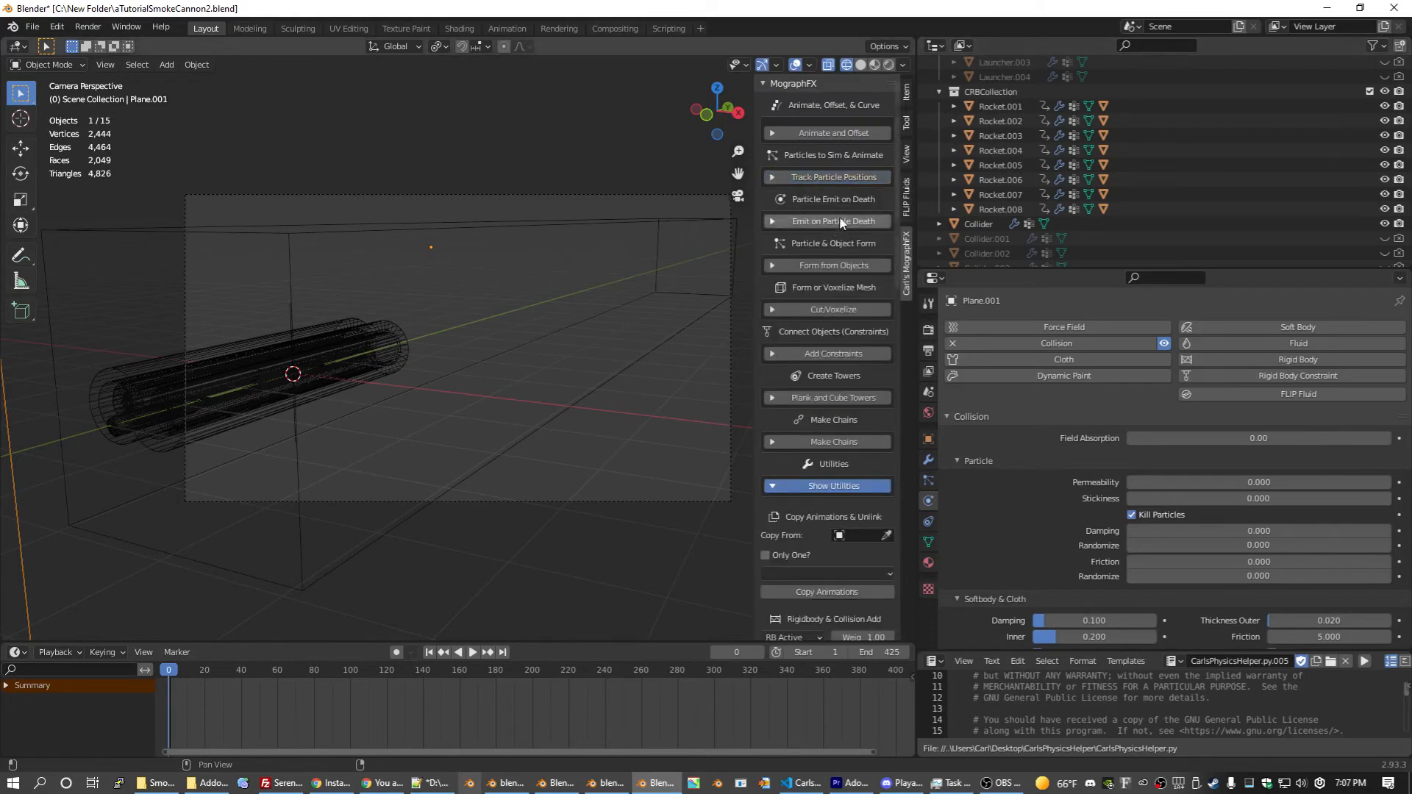
{"action": "left_click", "coordinate": [788, 222]}
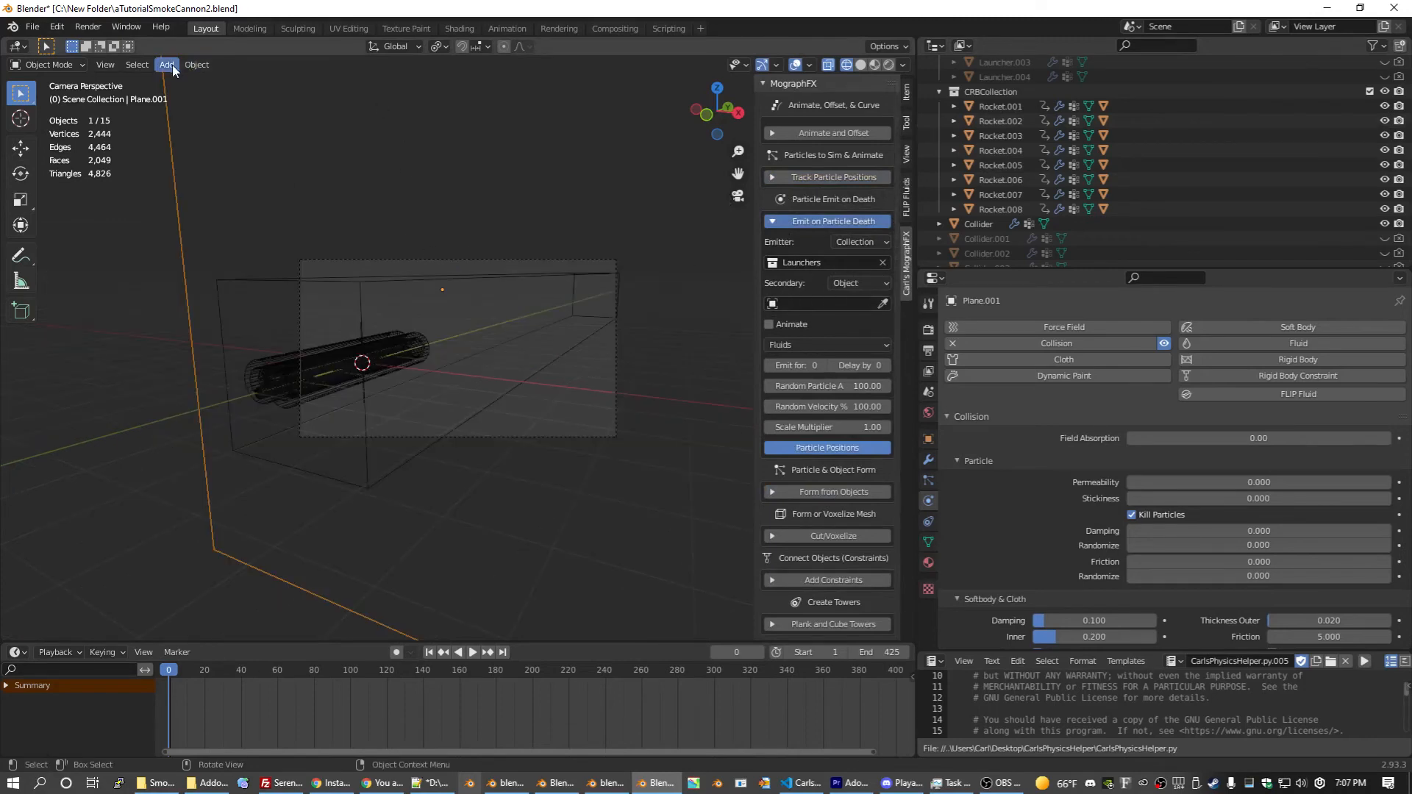
Step: Add an ico sphere and move it about 18 m in the negative X direction, clear of the domain
{"action": "left_click", "coordinate": [170, 64]}
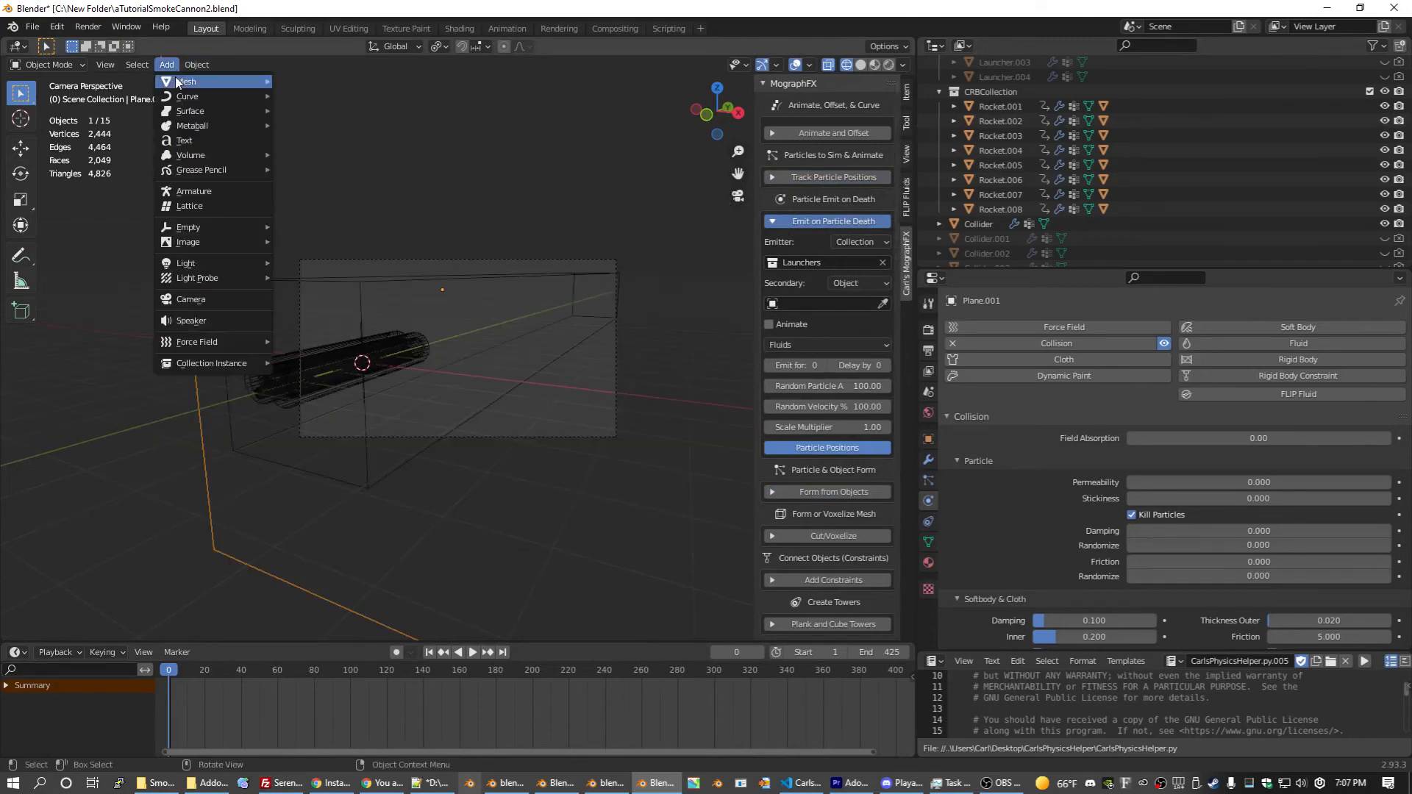
{"action": "mouse_move", "coordinate": [174, 79]}
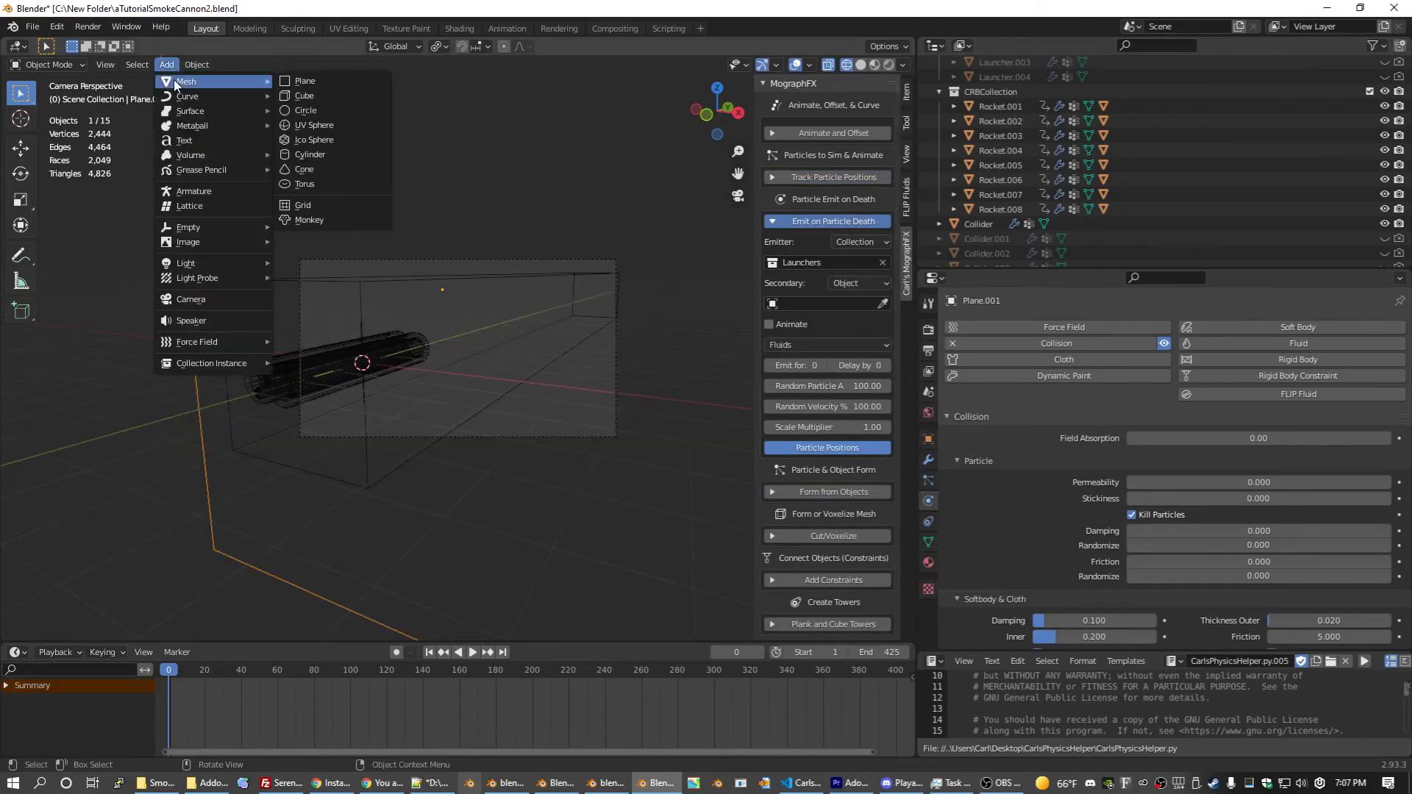
{"action": "left_click", "coordinate": [331, 139]}
{"action": "key", "text": "g"}
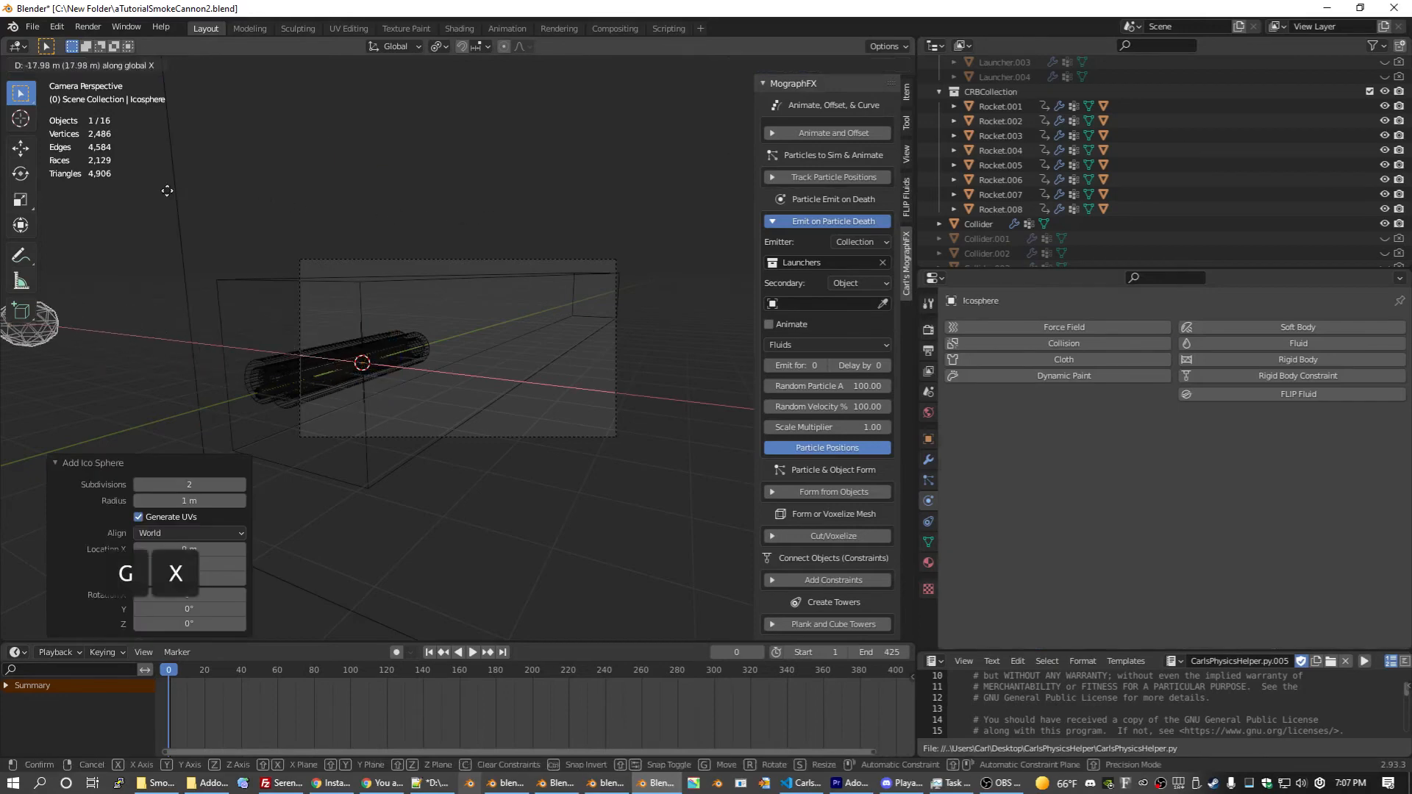
{"action": "left_click", "coordinate": [167, 190]}
Step: Give the ico sphere Fluid physics of type Flow, with flow type Fire + Smoke and Inflow behavior
{"action": "left_click", "coordinate": [1288, 341]}
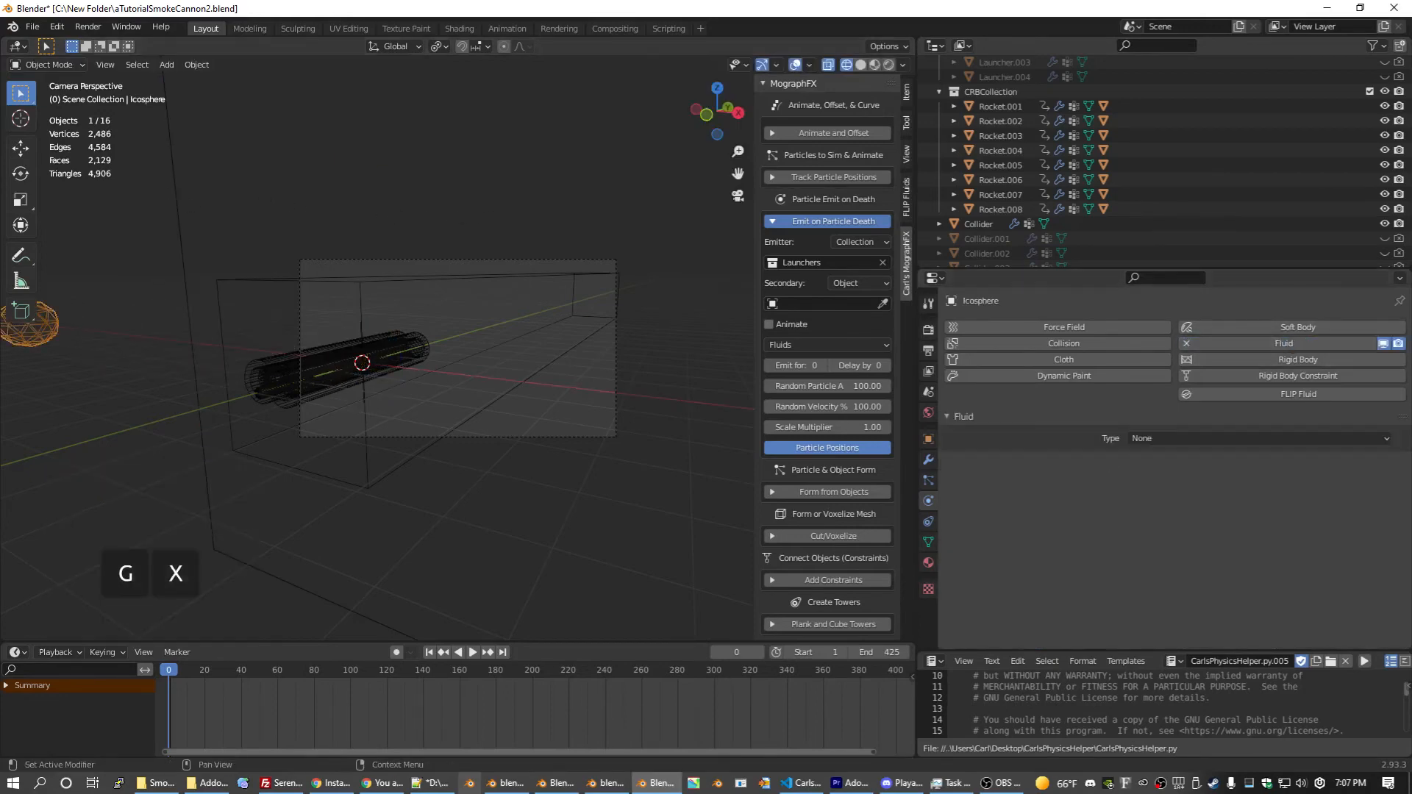
{"action": "left_click", "coordinate": [1192, 438]}
{"action": "left_click", "coordinate": [1193, 486]}
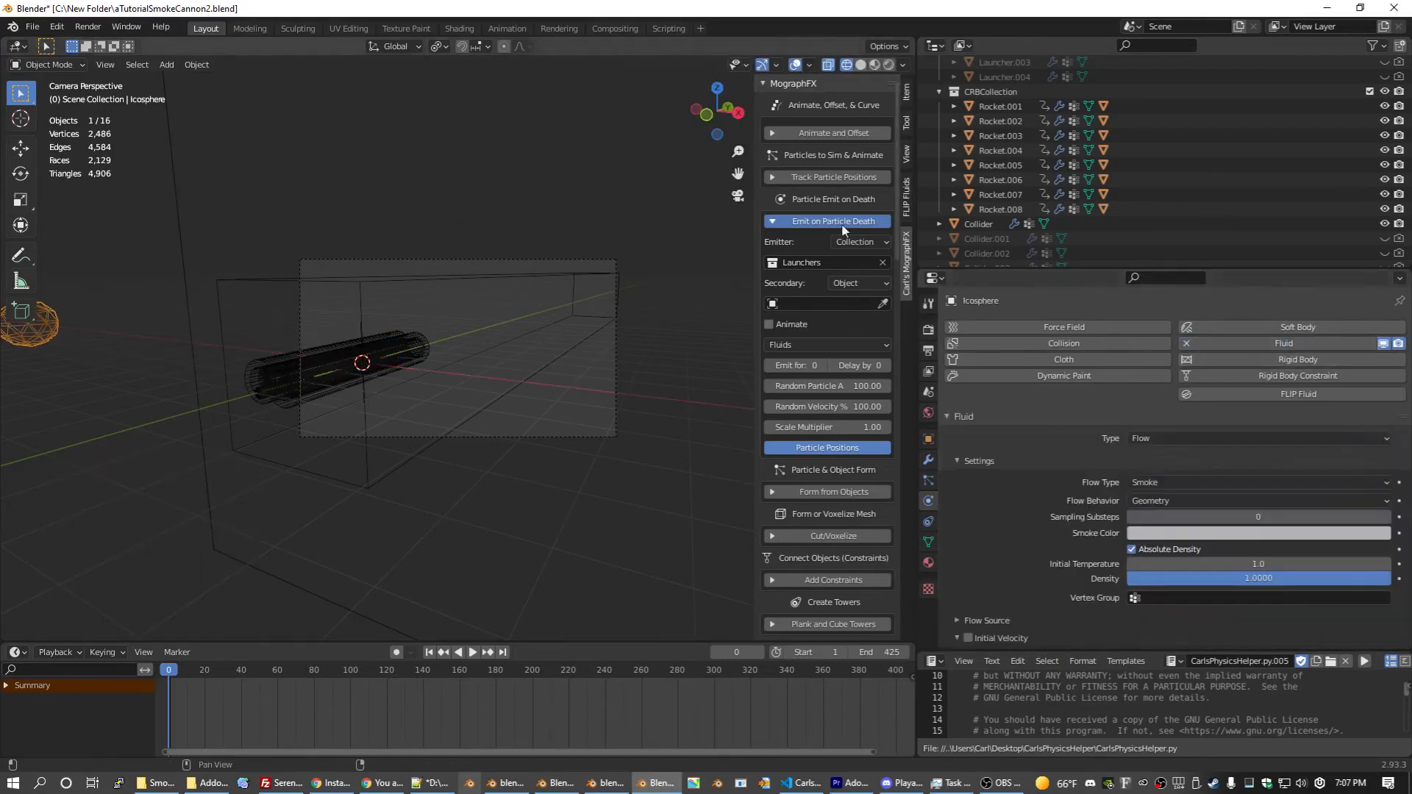
{"action": "left_click", "coordinate": [1153, 482]}
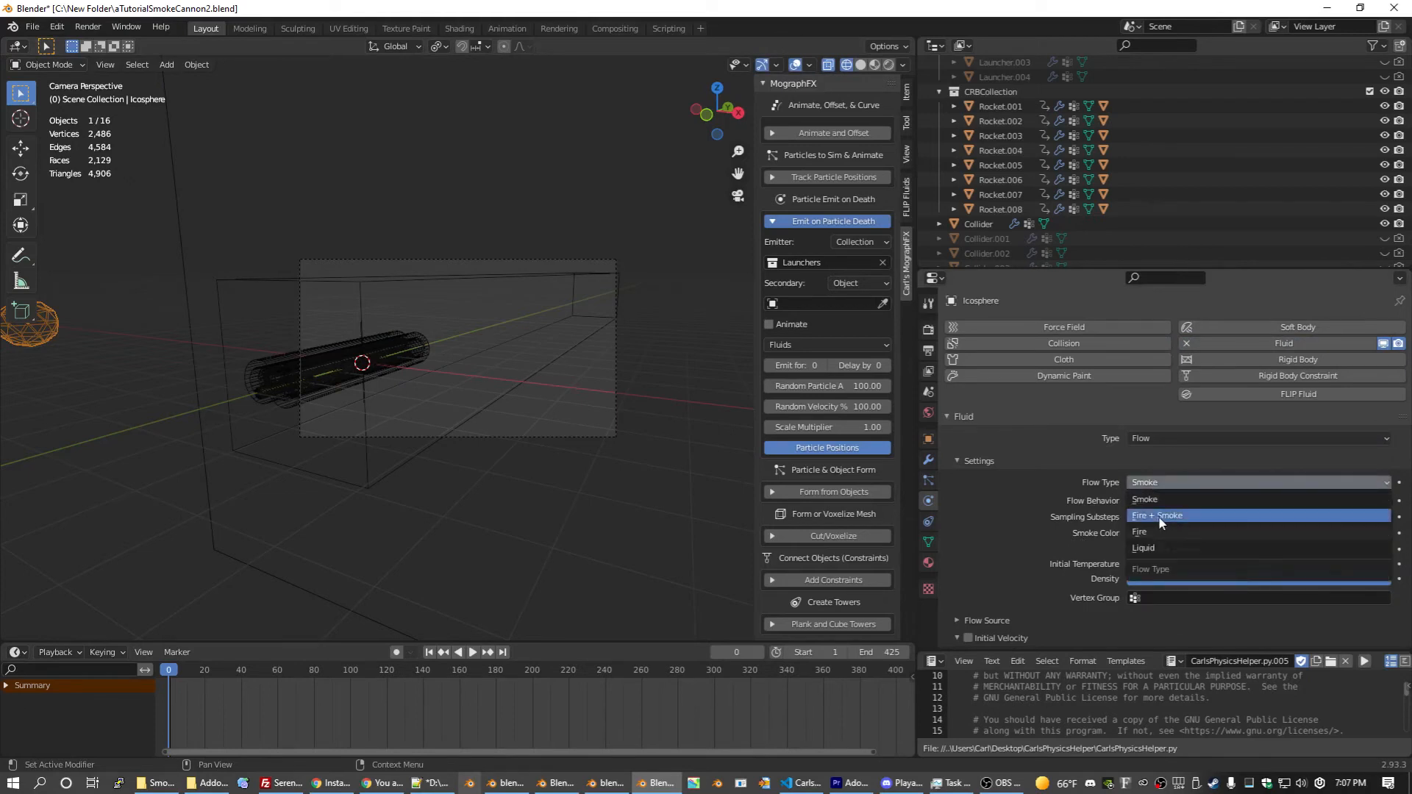
{"action": "left_click", "coordinate": [1162, 517]}
{"action": "left_click", "coordinate": [1176, 501]}
{"action": "left_click", "coordinate": [1180, 518]}
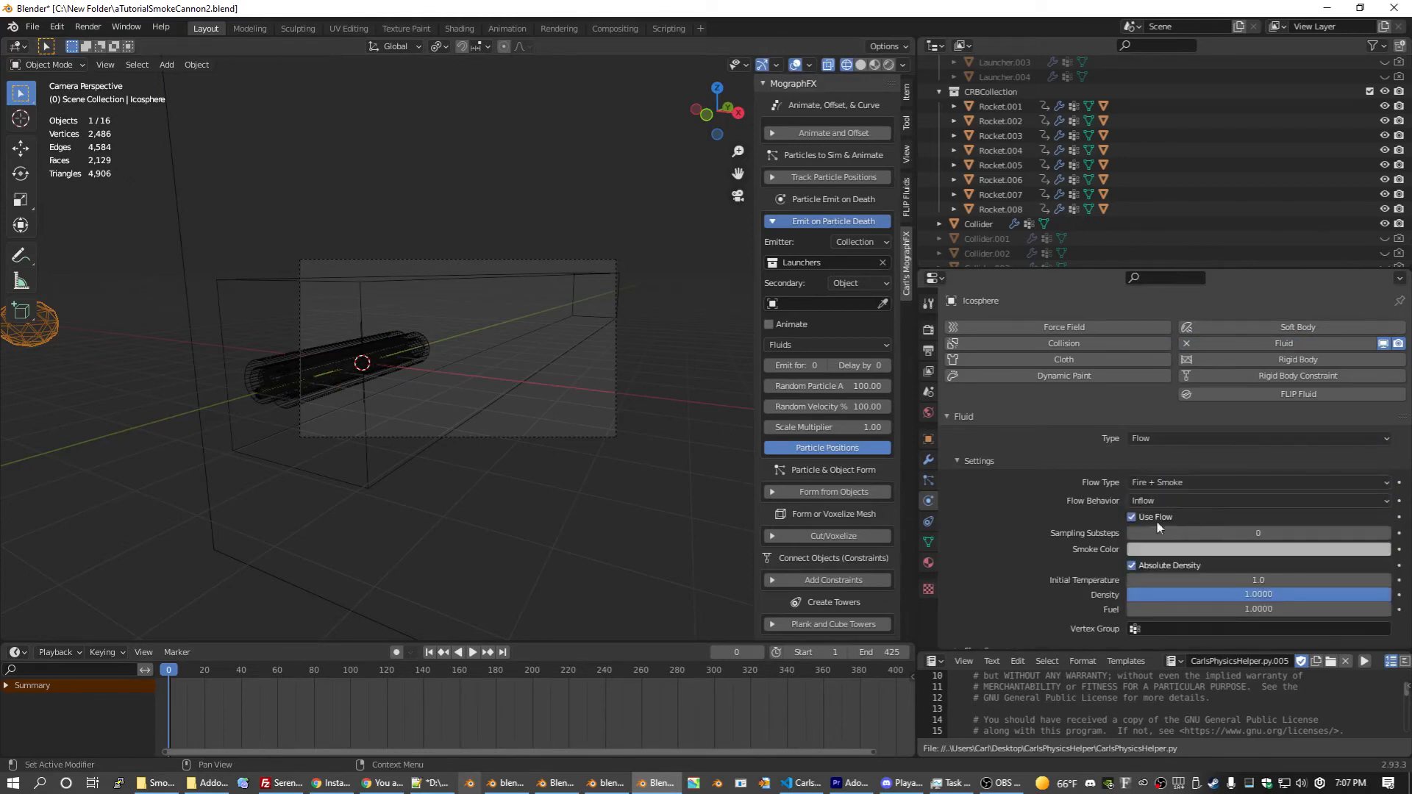
Step: Assign the ico sphere as the secondary object for Emit on Particle Death and enable Animate
{"action": "left_click", "coordinate": [882, 303]}
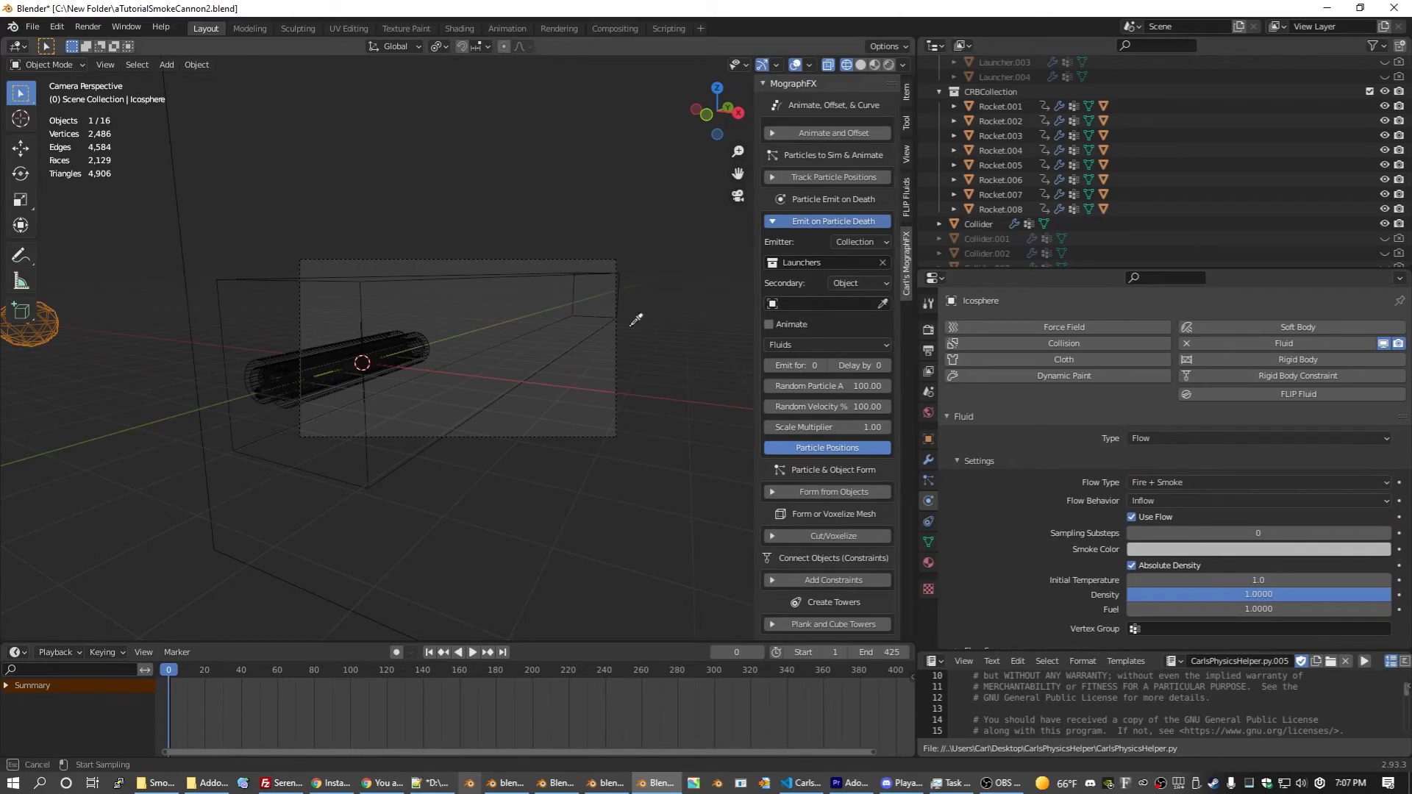
{"action": "left_click", "coordinate": [44, 328]}
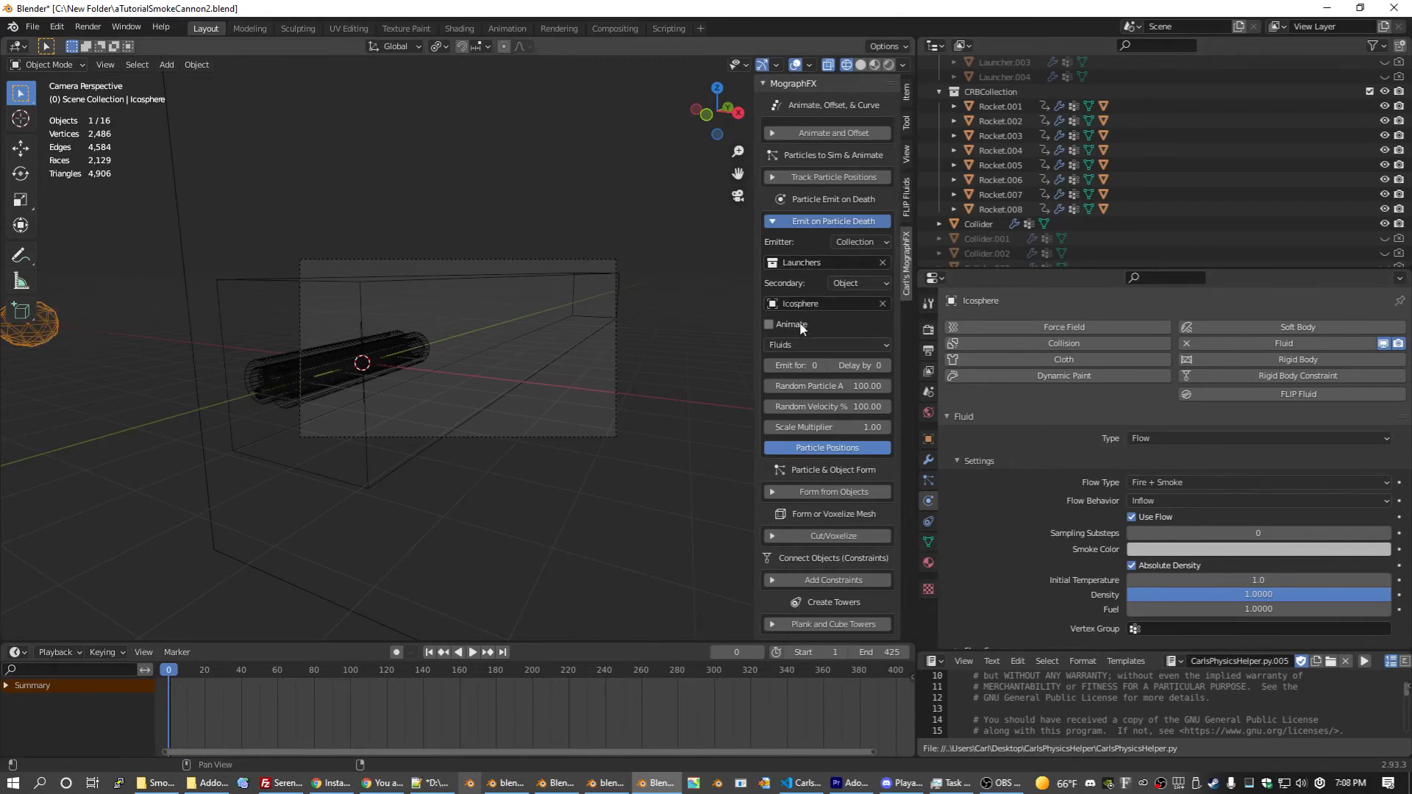
{"action": "left_click", "coordinate": [769, 325]}
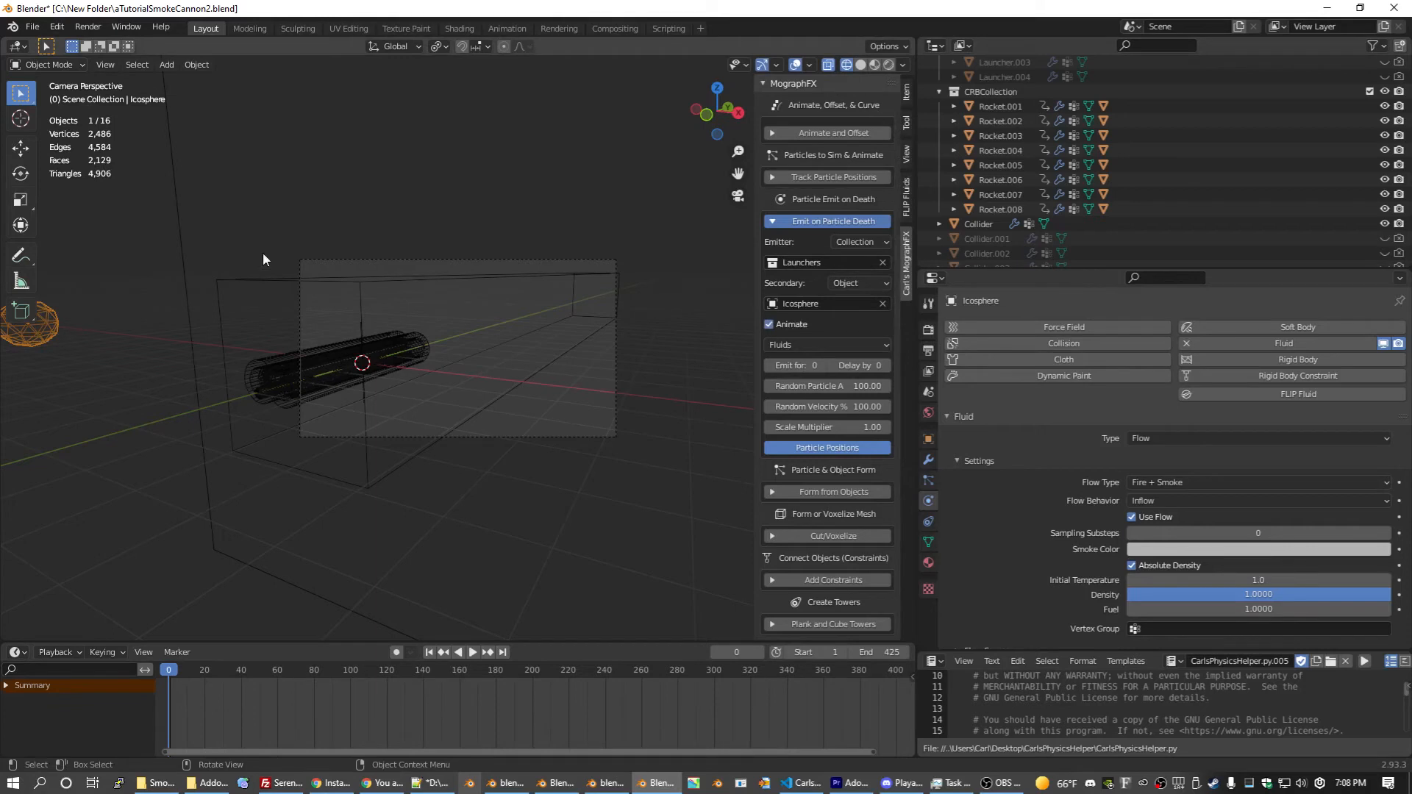
Step: Add Fluid physics of type Effector to the large collision plane at the domain's far side
{"action": "left_click", "coordinate": [180, 205]}
{"action": "scroll", "coordinate": [1005, 533], "scroll_direction": "down", "scroll_amount": 1}
{"action": "scroll", "coordinate": [1015, 533], "scroll_direction": "down", "scroll_amount": 2}
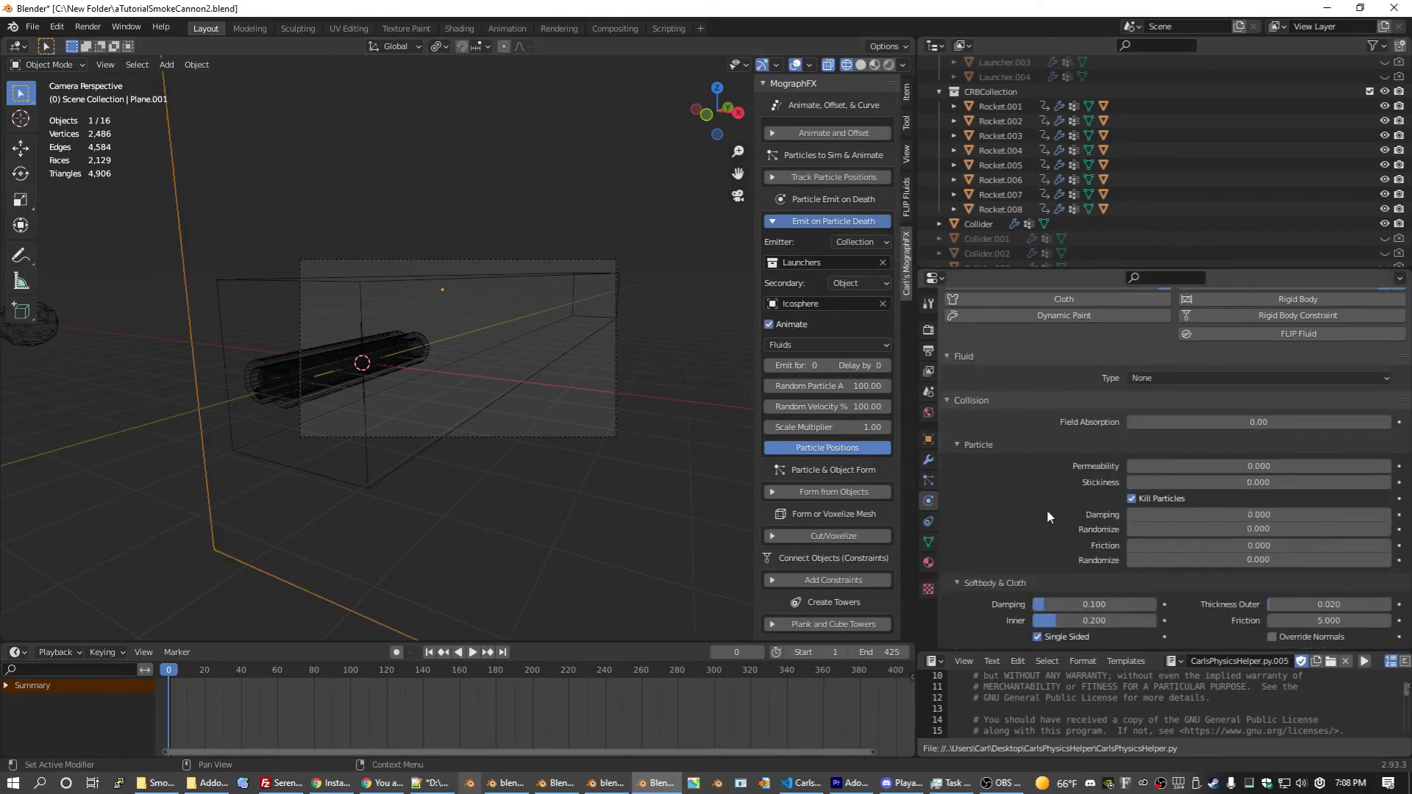
{"action": "left_click", "coordinate": [1197, 372]}
{"action": "left_click", "coordinate": [1168, 441]}
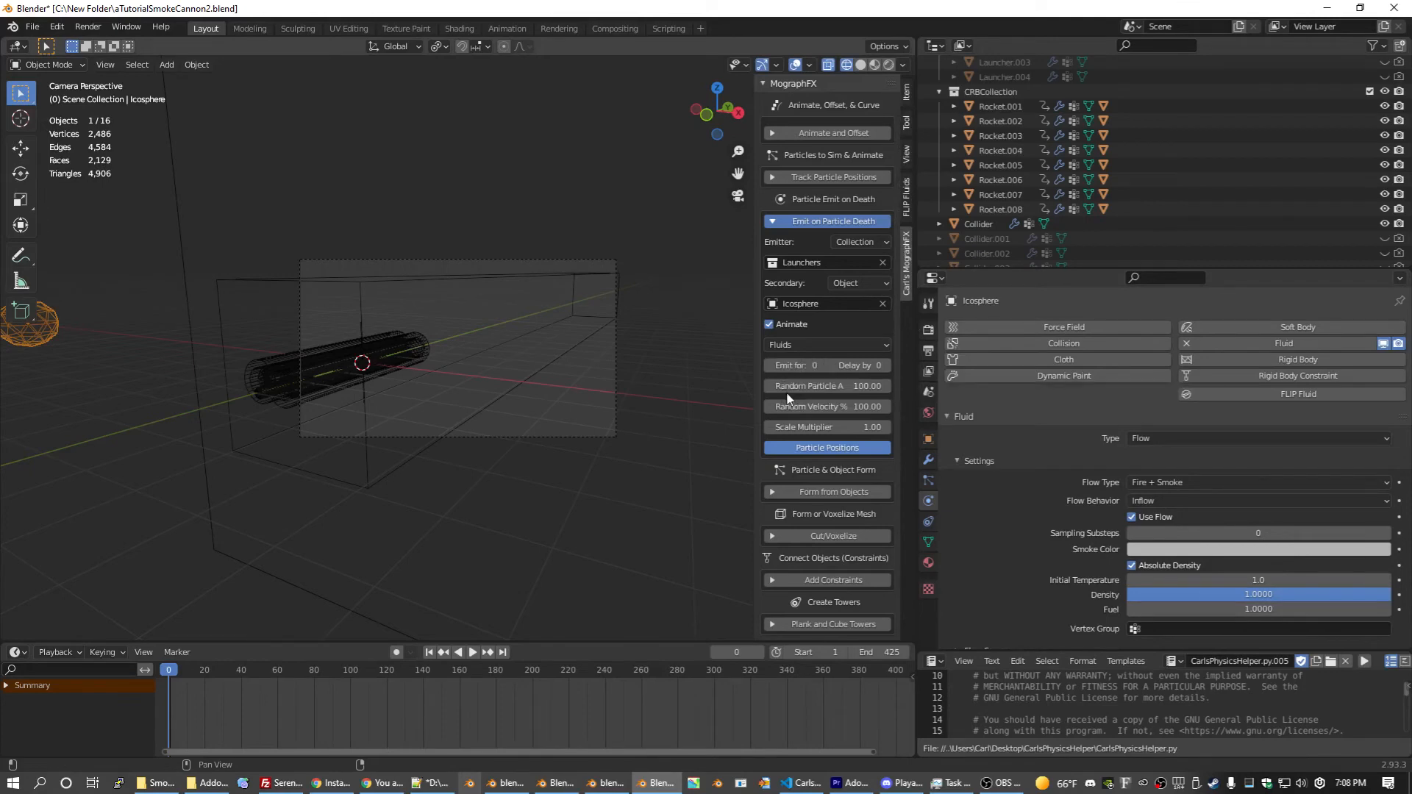
{"action": "left_click", "coordinate": [209, 175]}
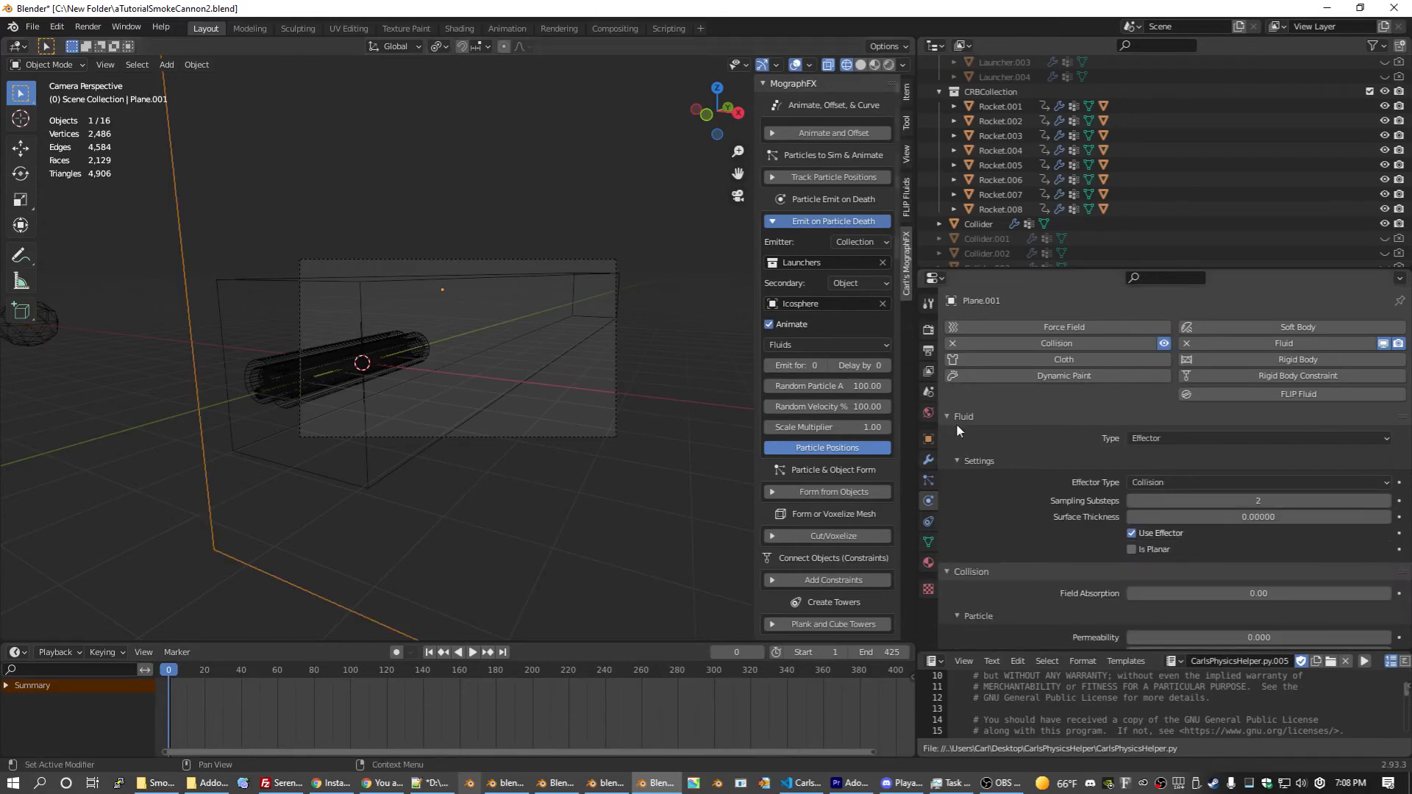
Step: Set Emit for to 7 and Delay by to -1, and generate the secondary emitters with Particle Positions
{"action": "left_click", "coordinate": [807, 366]}
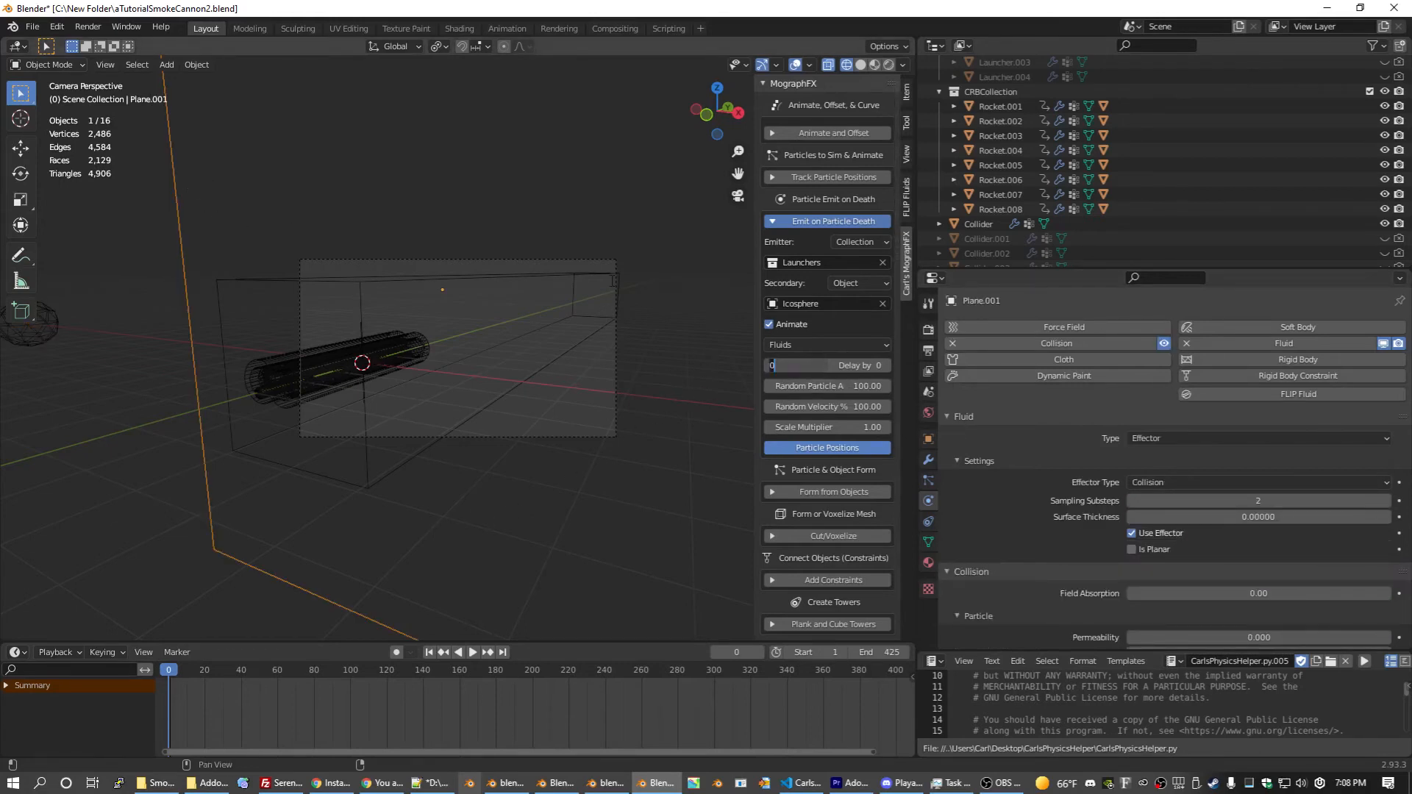
{"action": "type", "text": "7"}
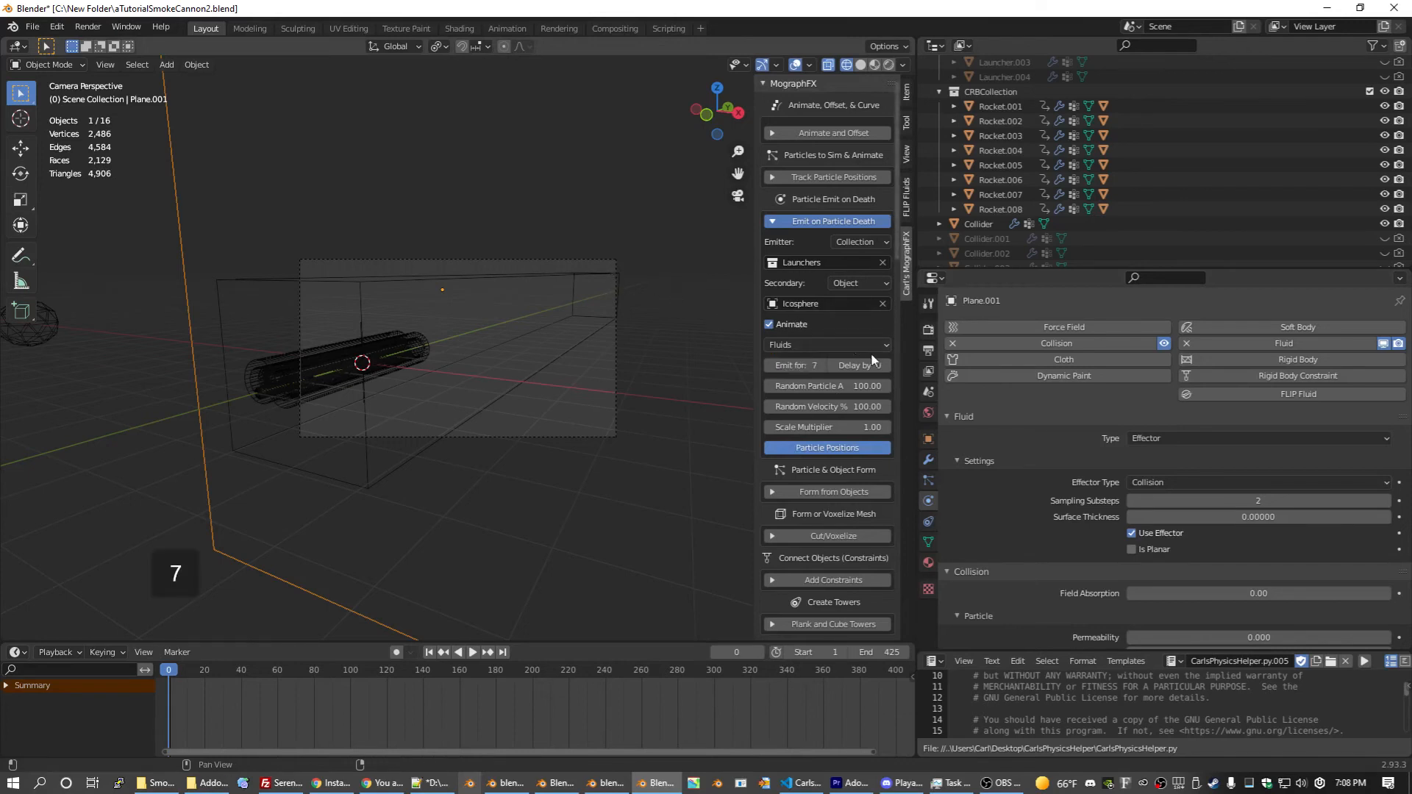
{"action": "left_click", "coordinate": [871, 362]}
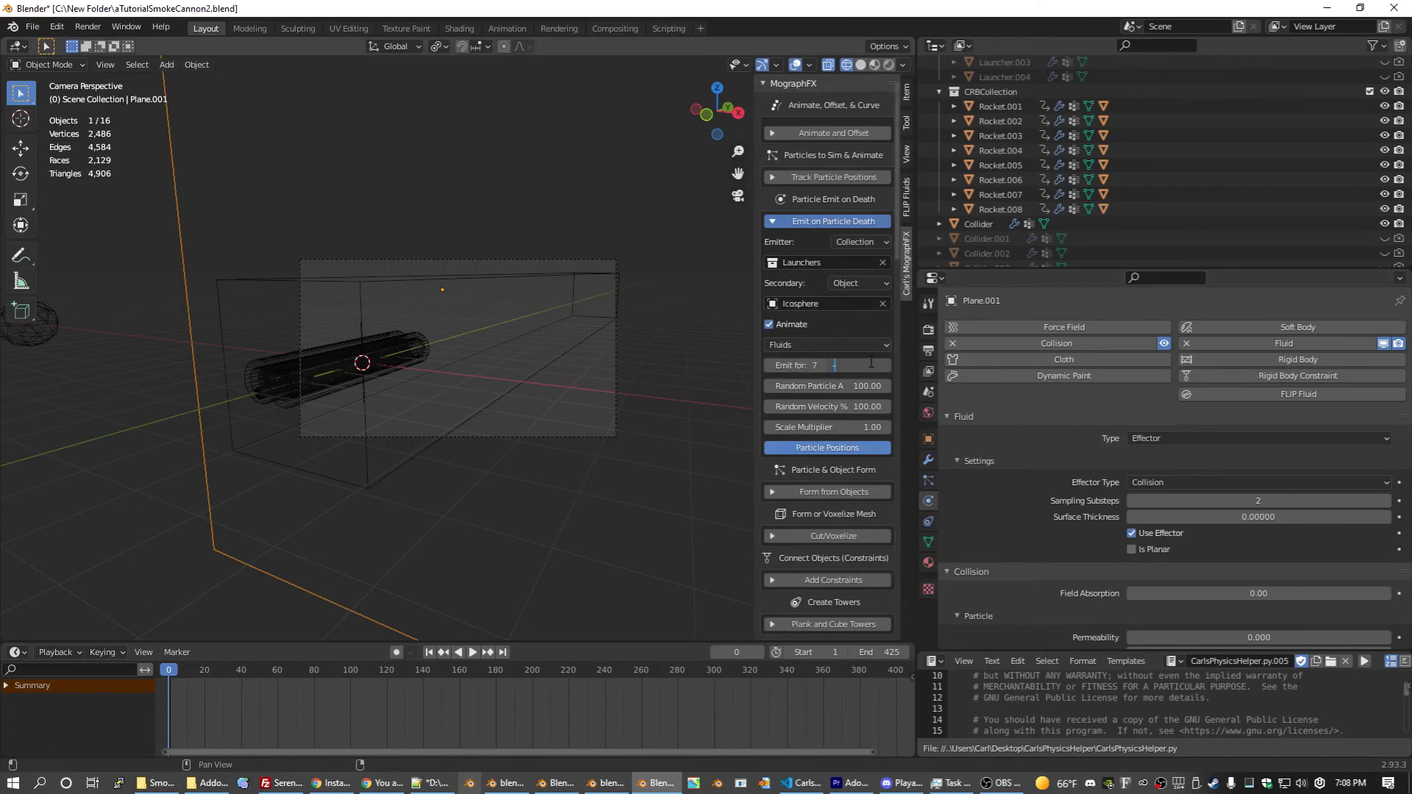
{"action": "key", "text": "BackSpace"}
{"action": "type", "text": "1"}
{"action": "key", "text": "Return"}
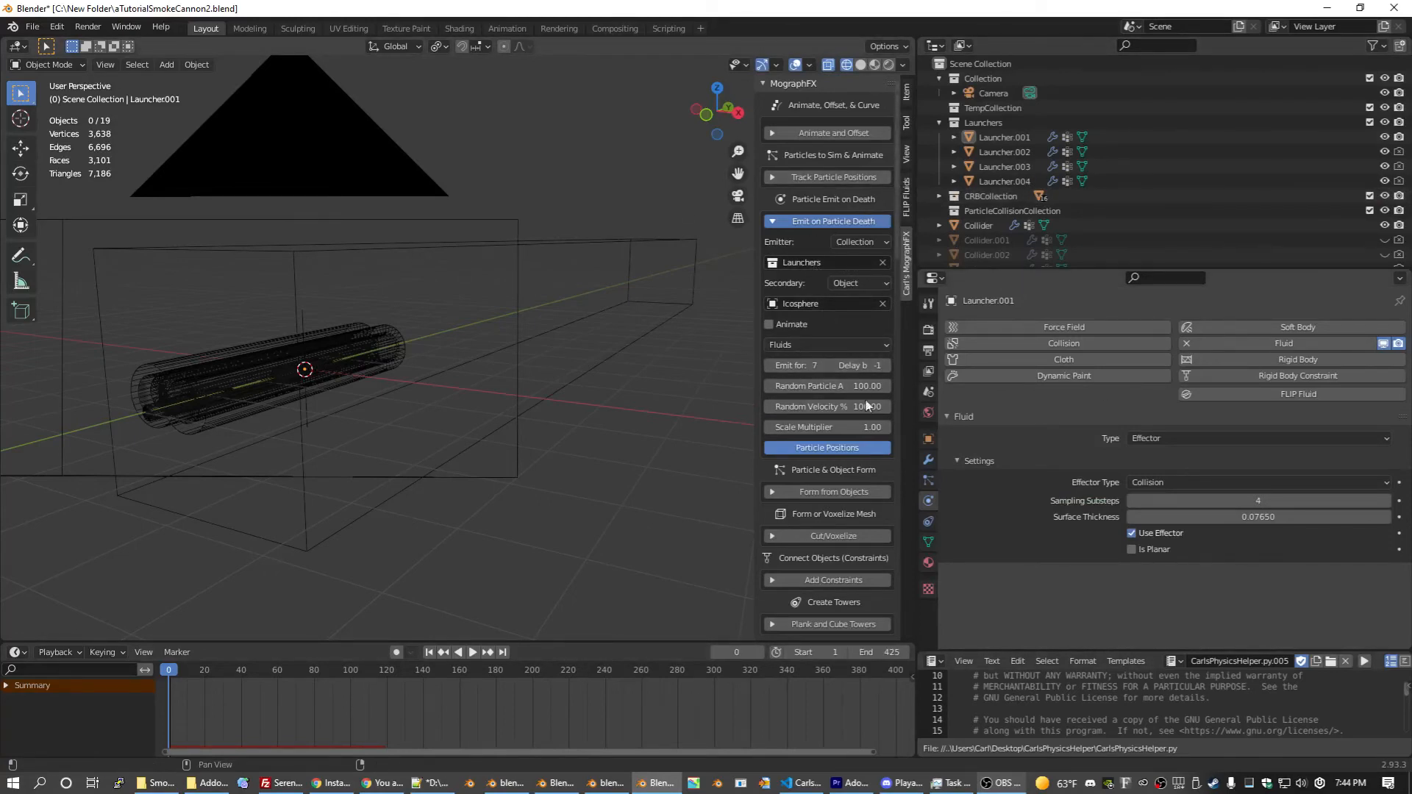
{"action": "left_click", "coordinate": [809, 448]}
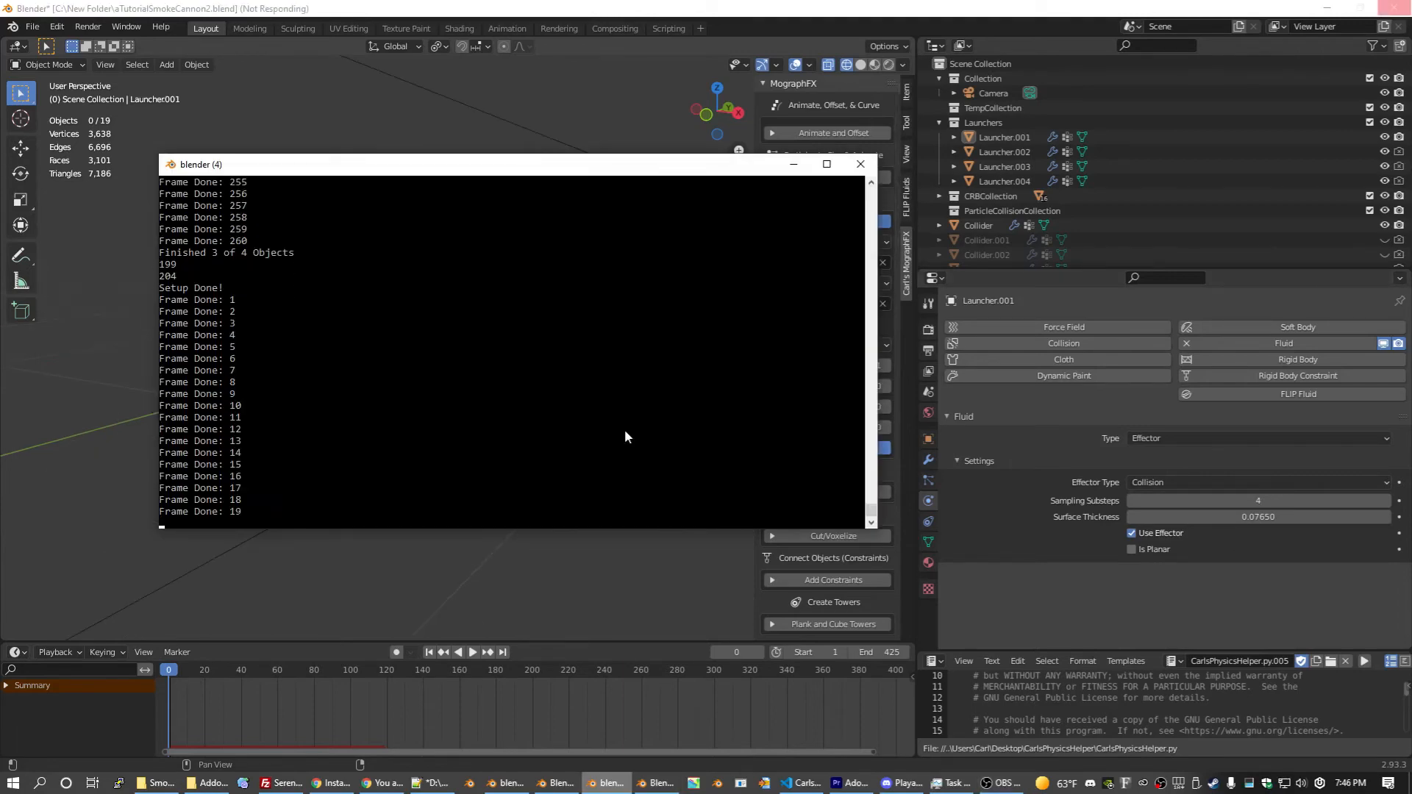
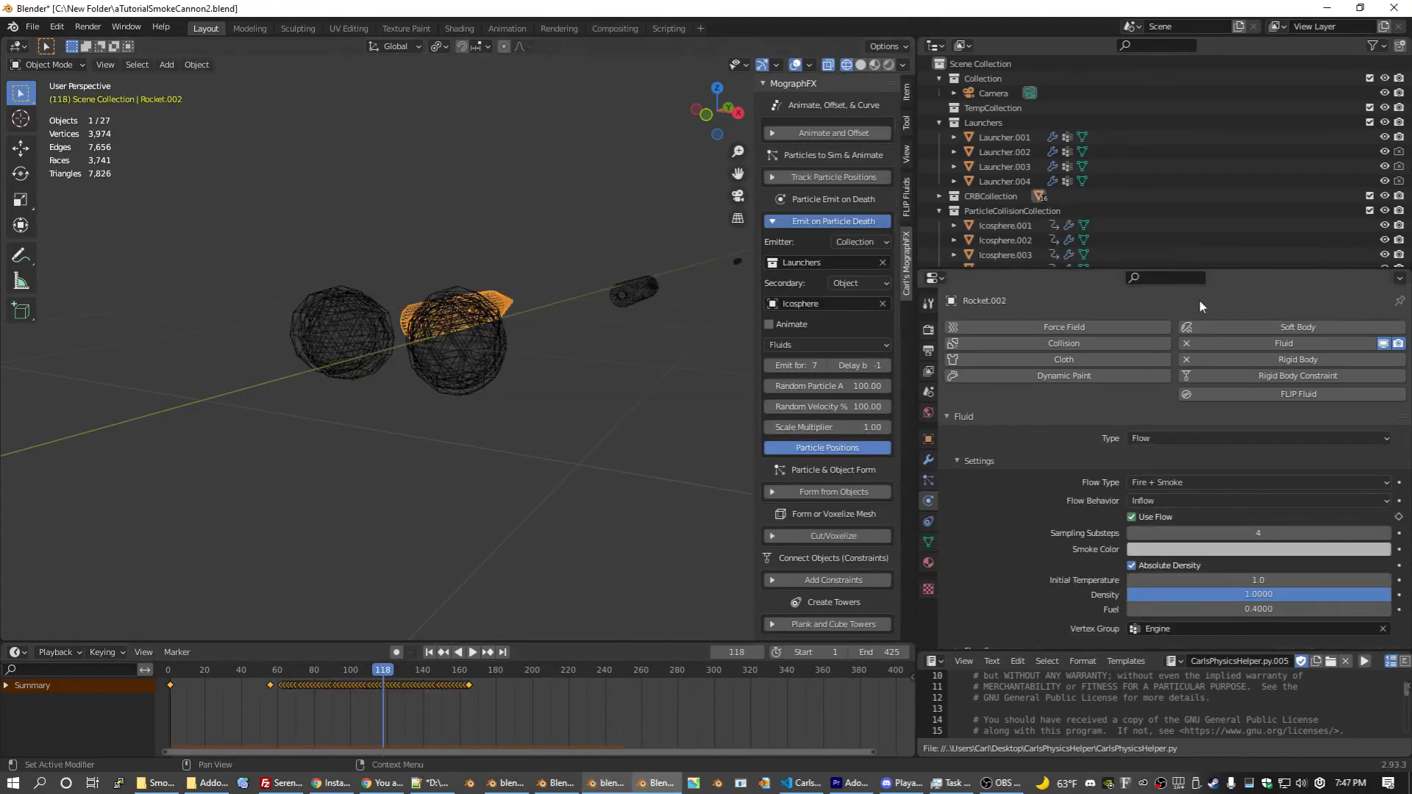
Step: Check the animation of the first generated icosphere by playing and scrubbing around frames 110 to 118
{"action": "left_click", "coordinate": [1005, 225]}
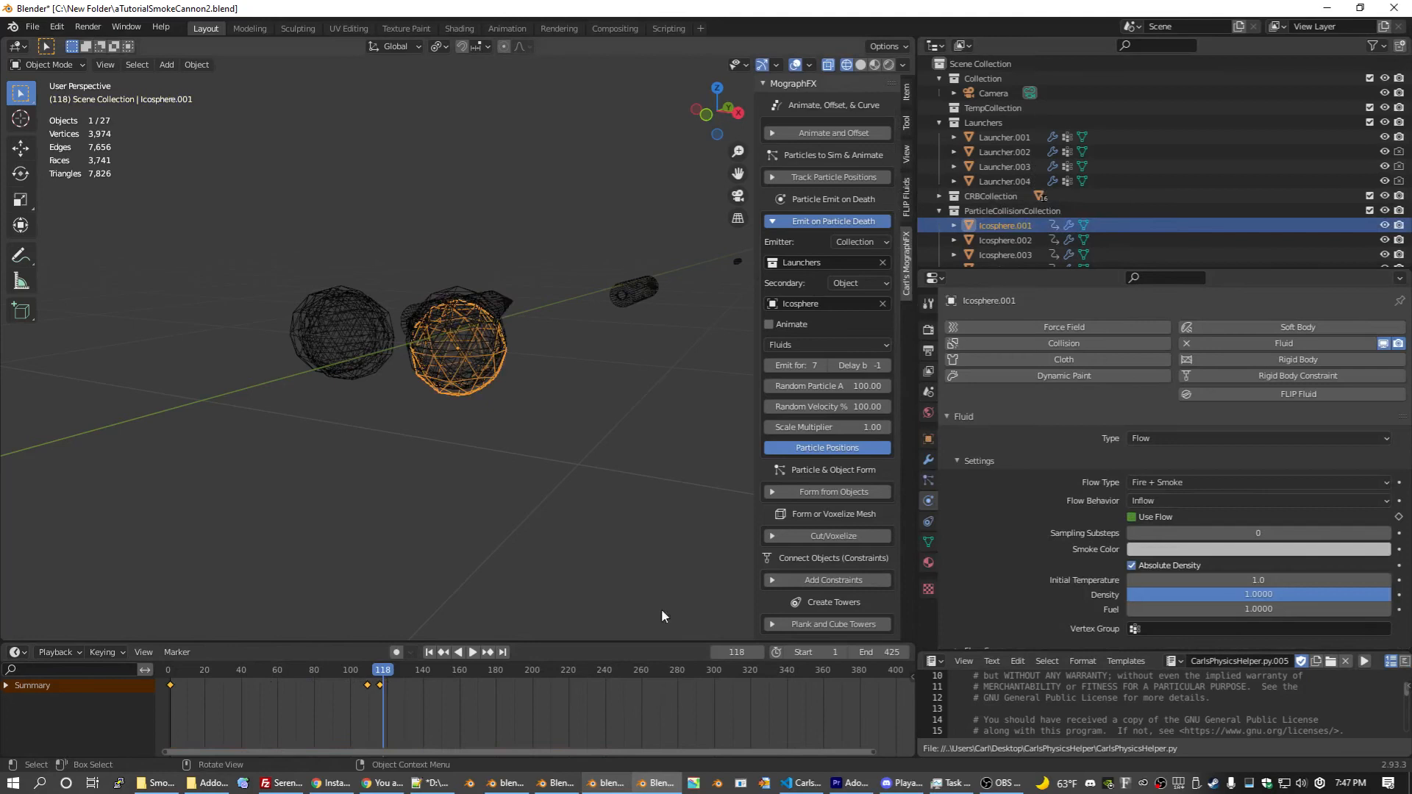
{"action": "left_click", "coordinate": [361, 672]}
{"action": "key", "text": "space"}
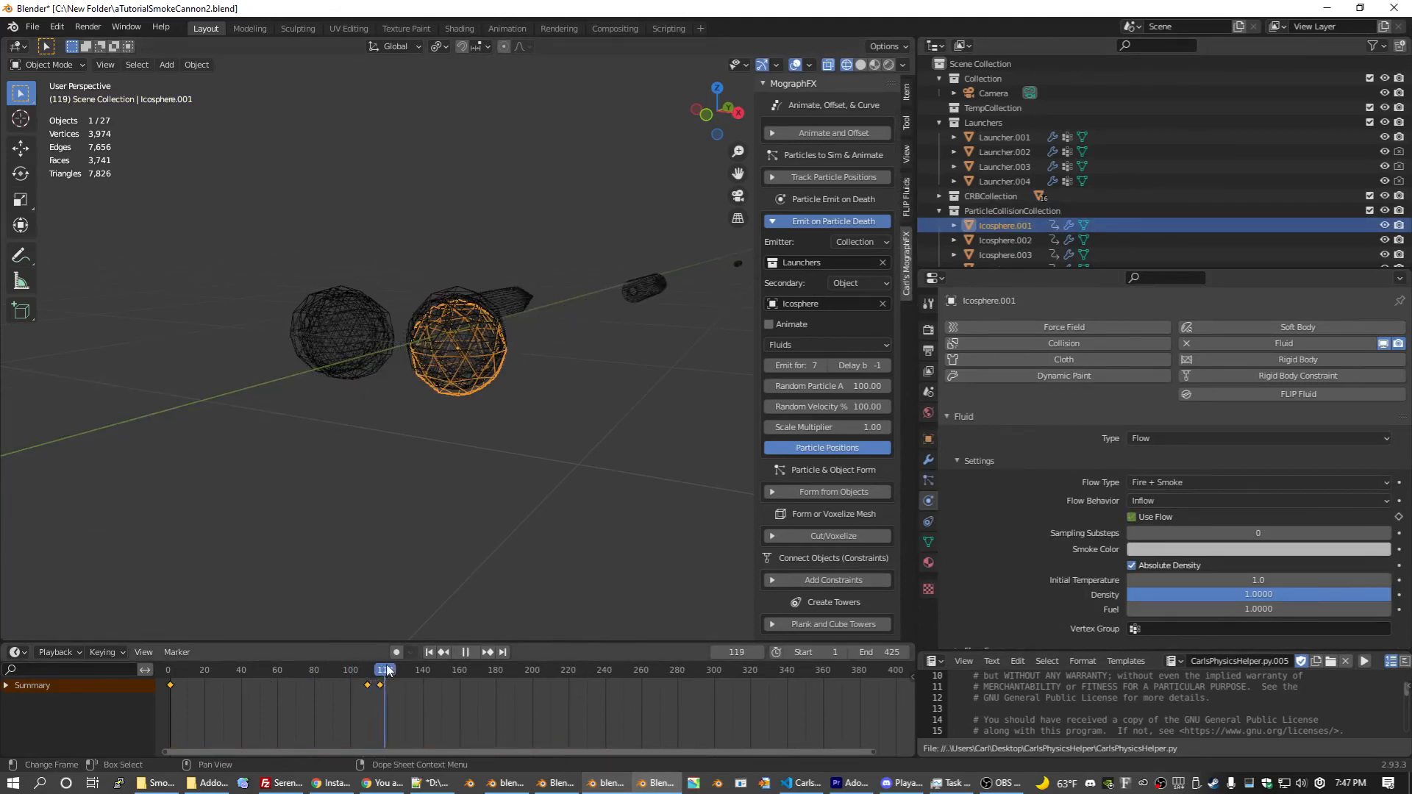
{"action": "left_click_drag", "start_coordinate": [388, 670], "coordinate": [367, 673]}
{"action": "key", "text": "space"}
Step: Enable Is Planar on the collision plane's fluid effector and save the file
{"action": "middle_click_drag", "start_coordinate": [381, 404], "coordinate": [456, 400]}
{"action": "left_click", "coordinate": [420, 372]}
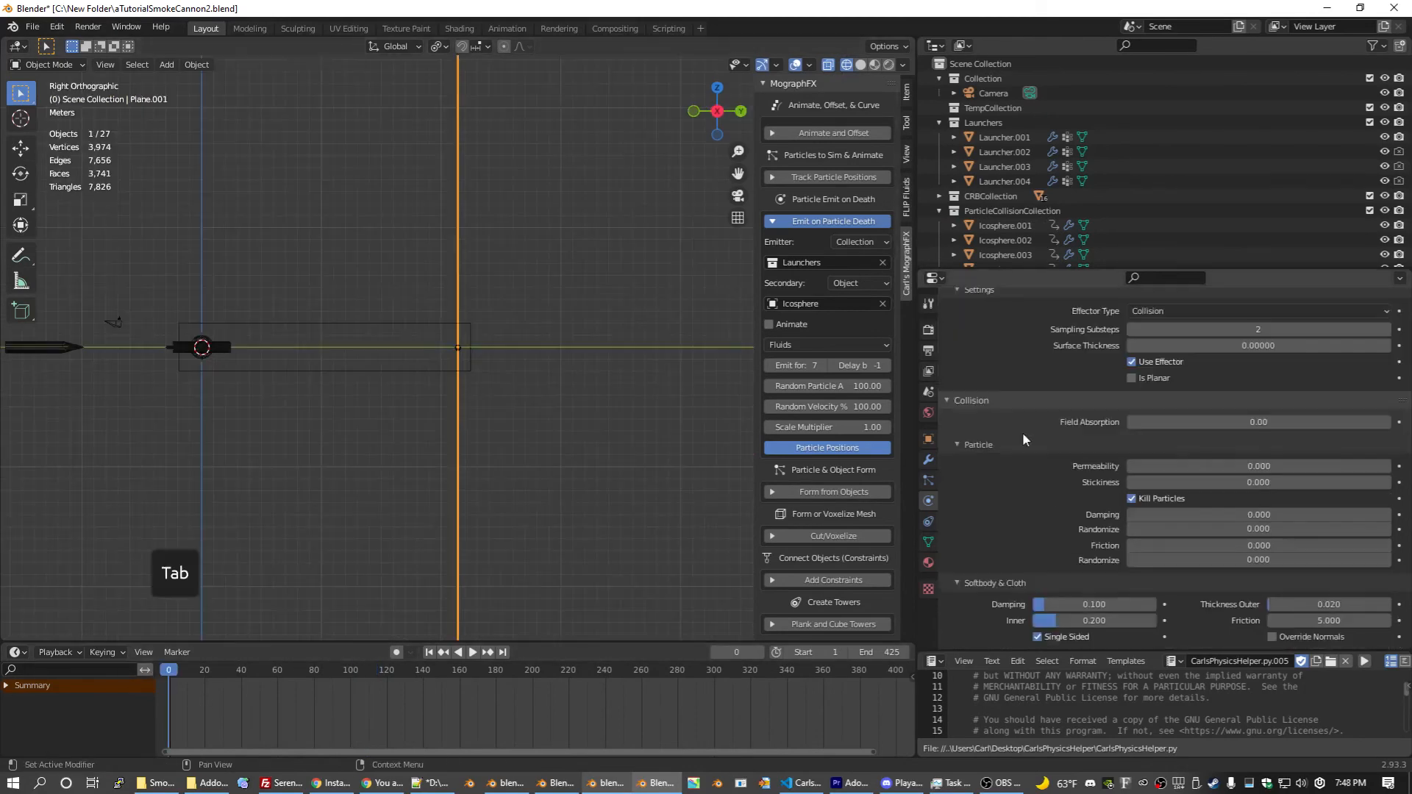
{"action": "scroll", "coordinate": [1026, 467], "scroll_direction": "up", "scroll_amount": 4}
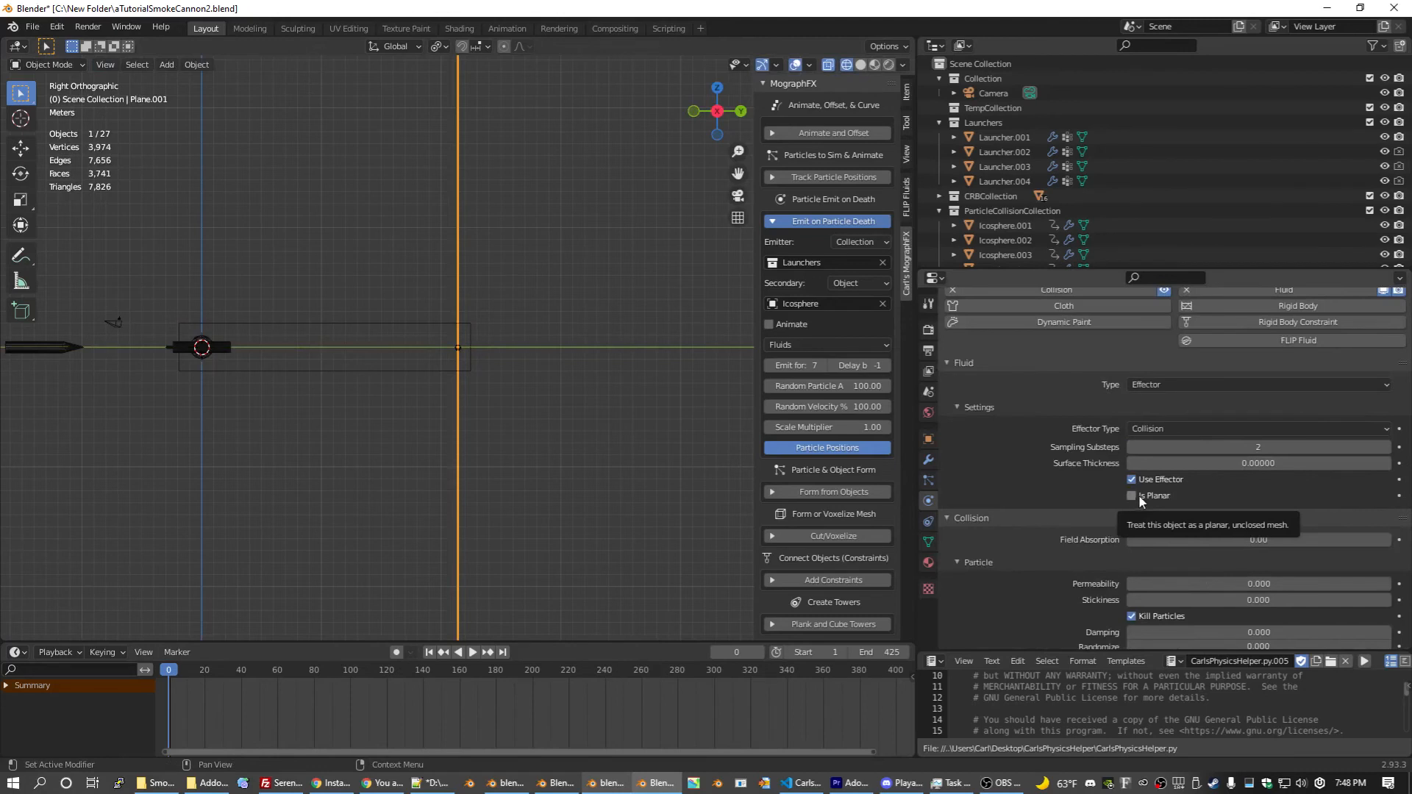
{"action": "left_click", "coordinate": [1132, 495]}
{"action": "middle_click_drag", "start_coordinate": [351, 291], "coordinate": [455, 323]}
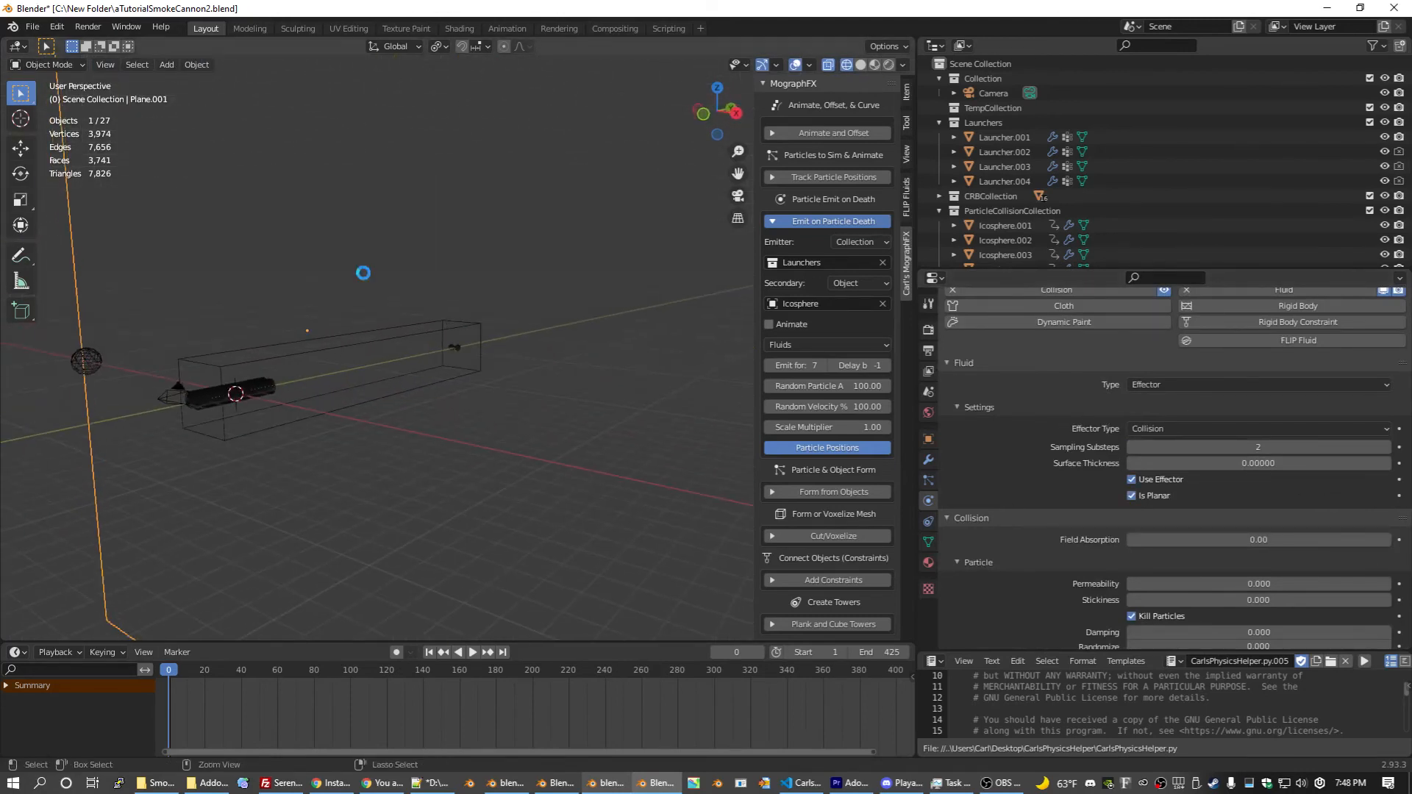
{"action": "key", "text": "ctrl+s"}
Step: Move all eight icospheres in ParticleCollisionCollection about 0.22 m in the negative Y direction and save the file
{"action": "left_click", "coordinate": [1005, 225]}
{"action": "scroll", "coordinate": [1015, 236], "scroll_direction": "down", "scroll_amount": 3}
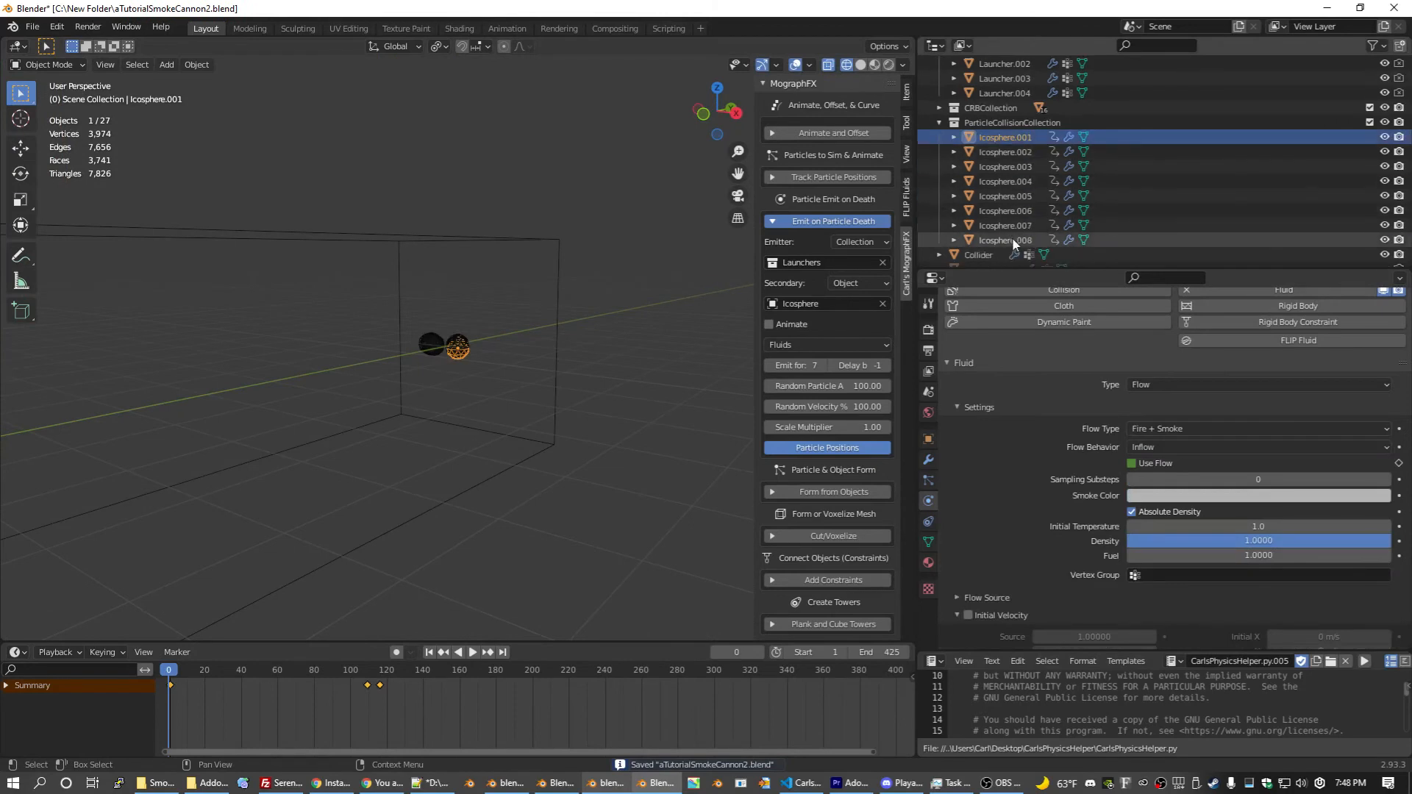
{"action": "left_click", "coordinate": [1012, 238], "text": "shift"}
{"action": "left_click", "coordinate": [708, 116]}
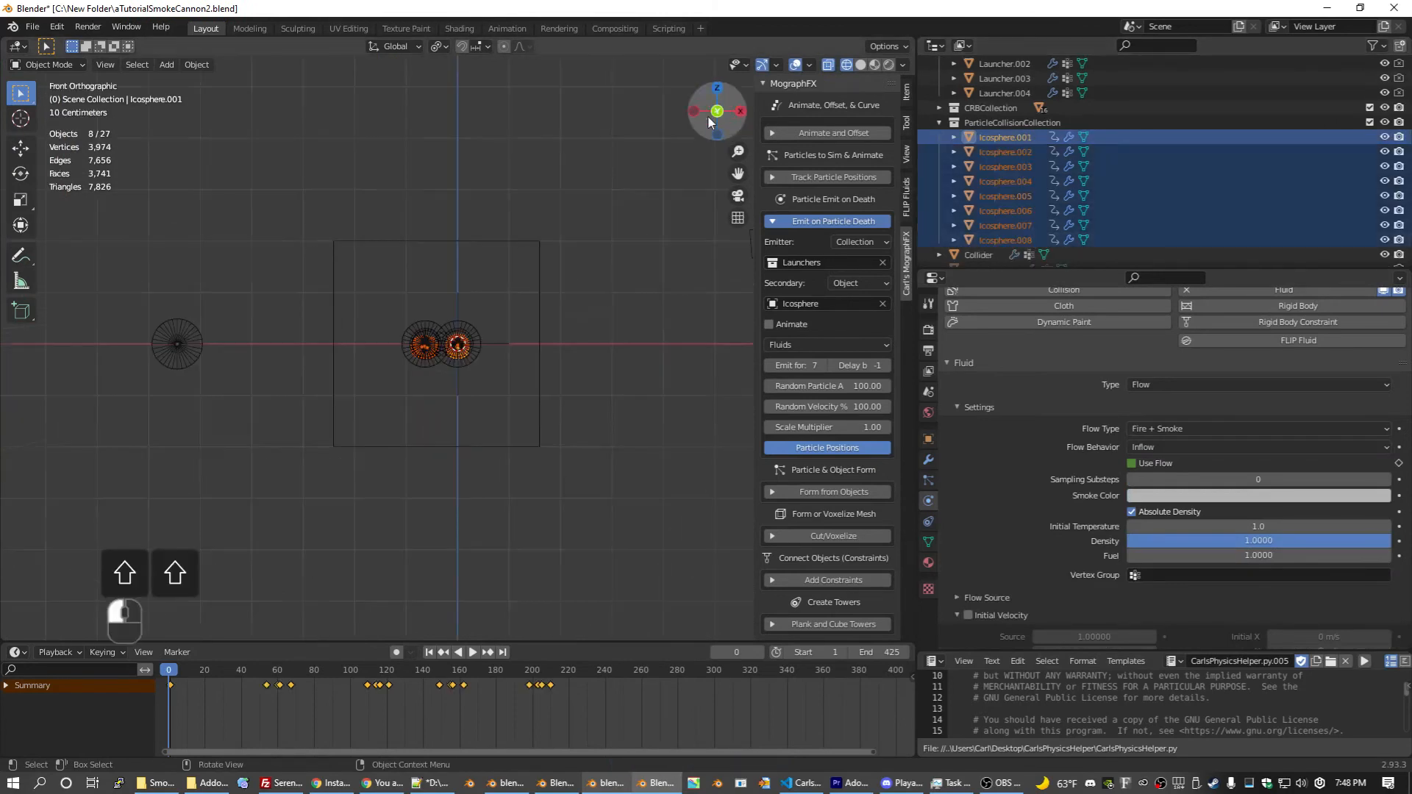
{"action": "scroll", "coordinate": [648, 153], "scroll_direction": "up", "scroll_amount": 4}
{"action": "left_click", "coordinate": [739, 111]}
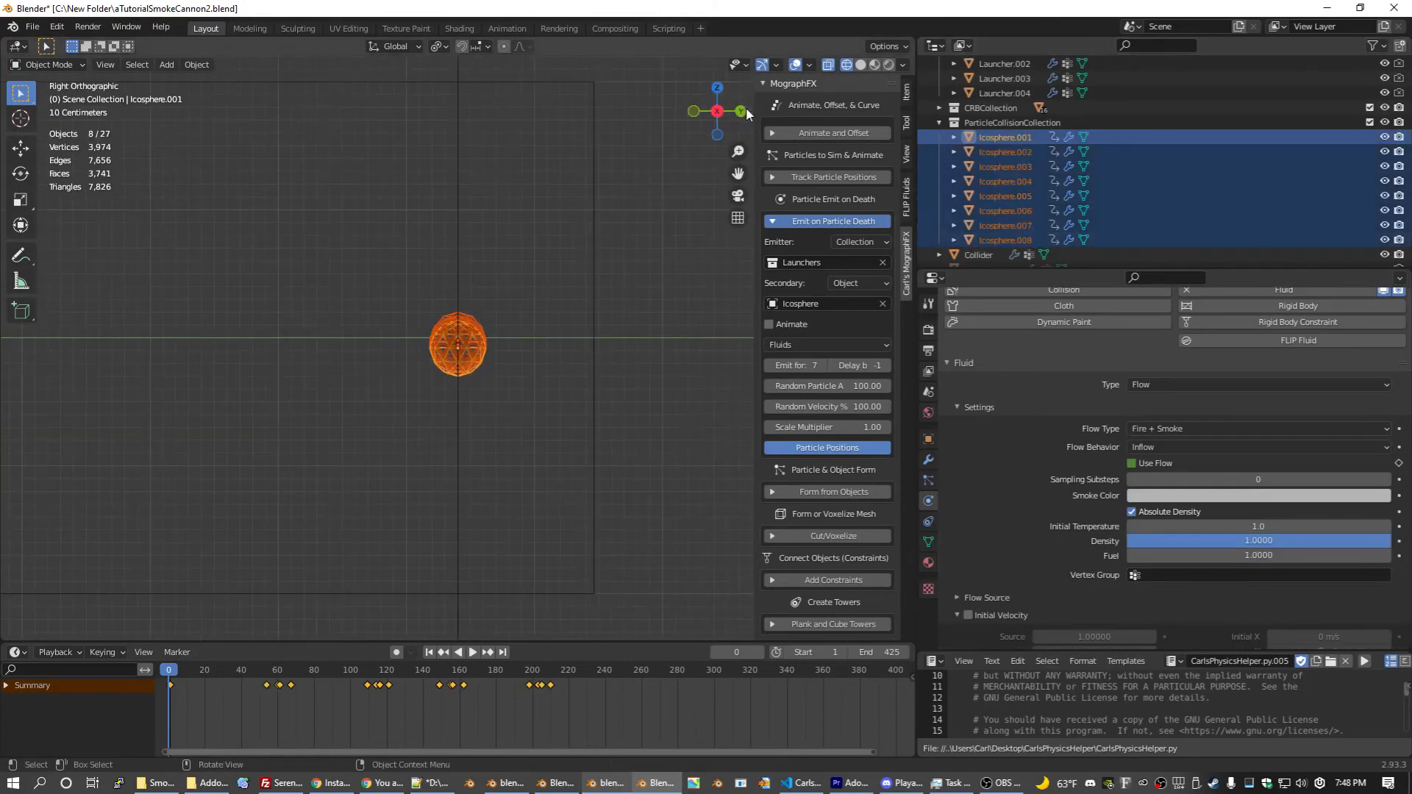
{"action": "scroll", "coordinate": [583, 320], "scroll_direction": "down", "scroll_amount": 6}
{"action": "scroll", "coordinate": [459, 360], "scroll_direction": "up", "scroll_amount": 8}
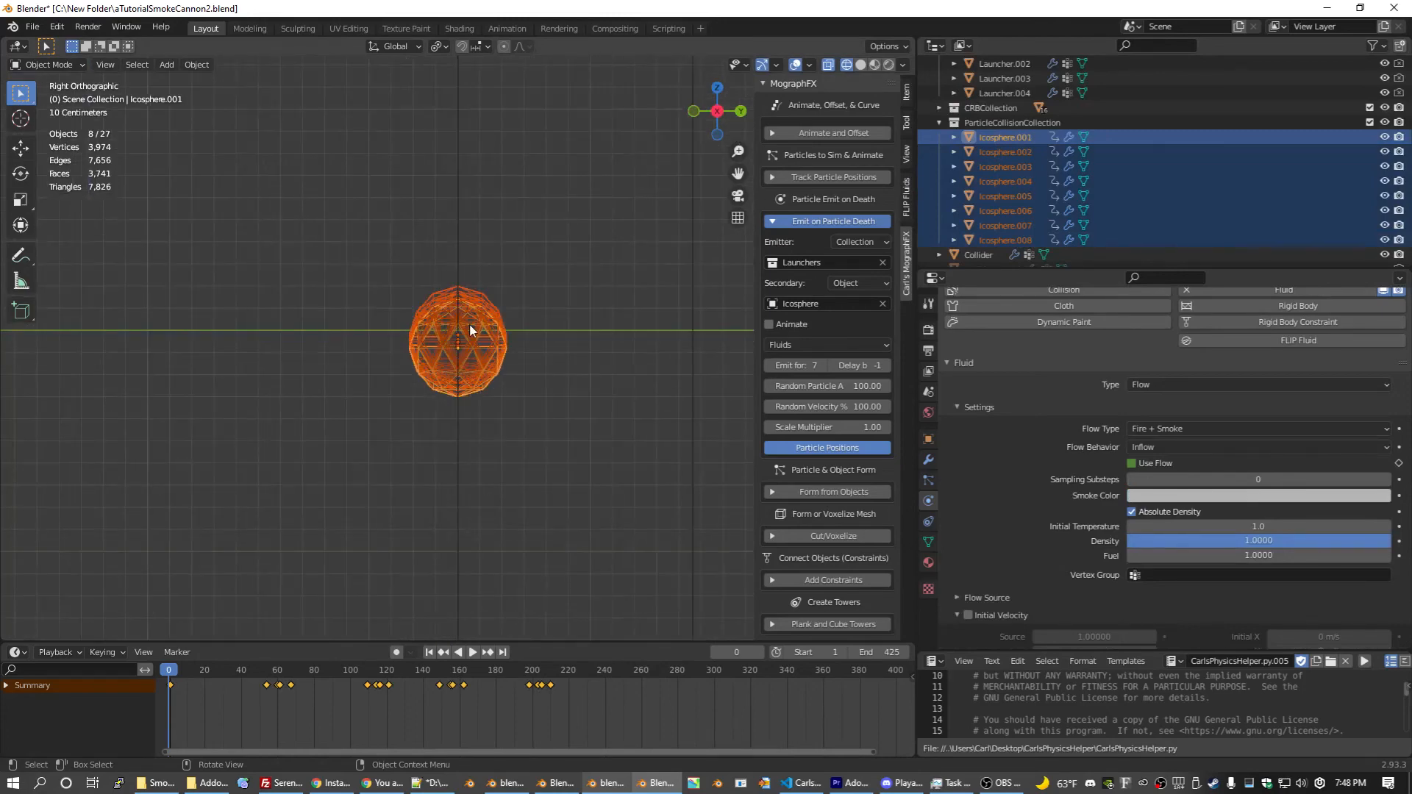
{"action": "key", "text": "g"}
{"action": "key", "text": "x"}
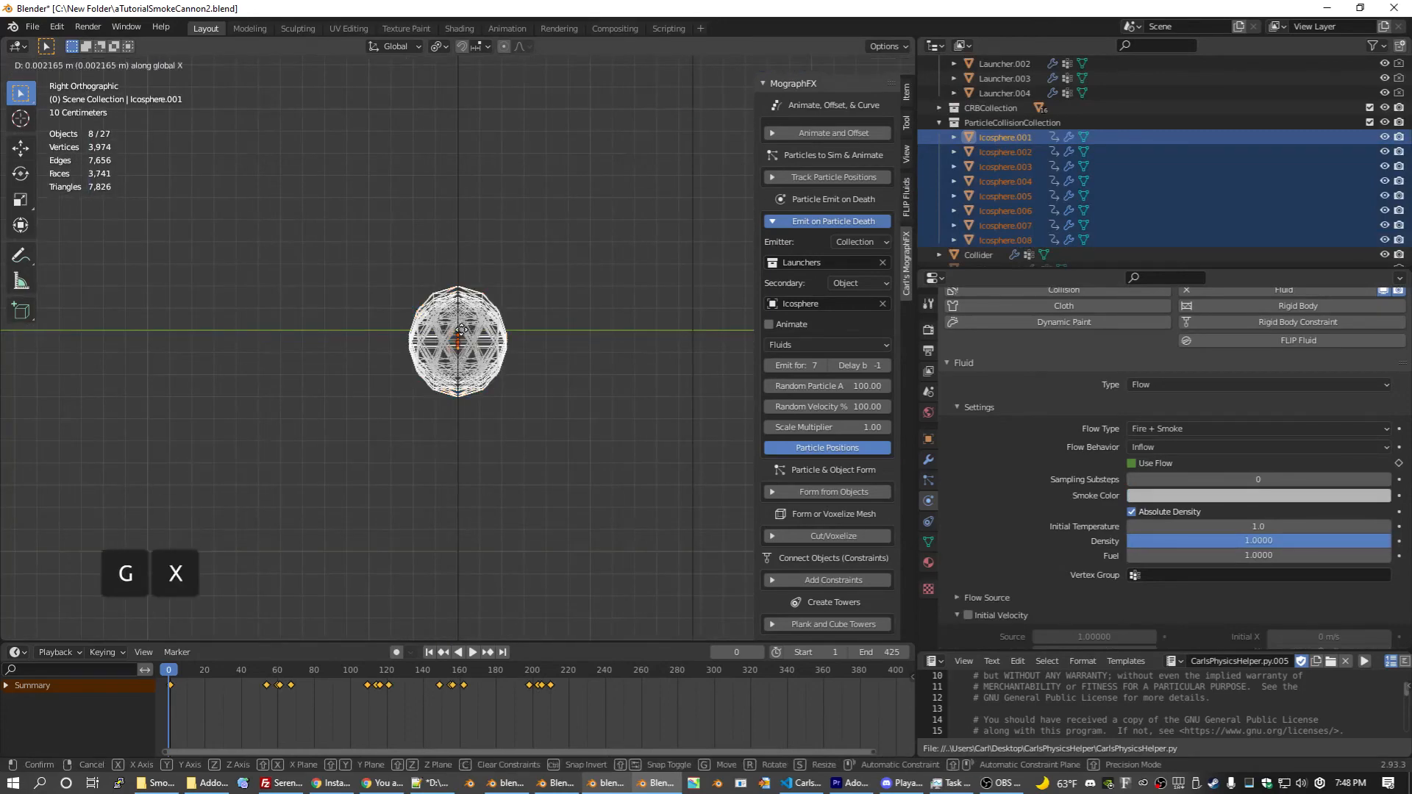
{"action": "key", "text": "y"}
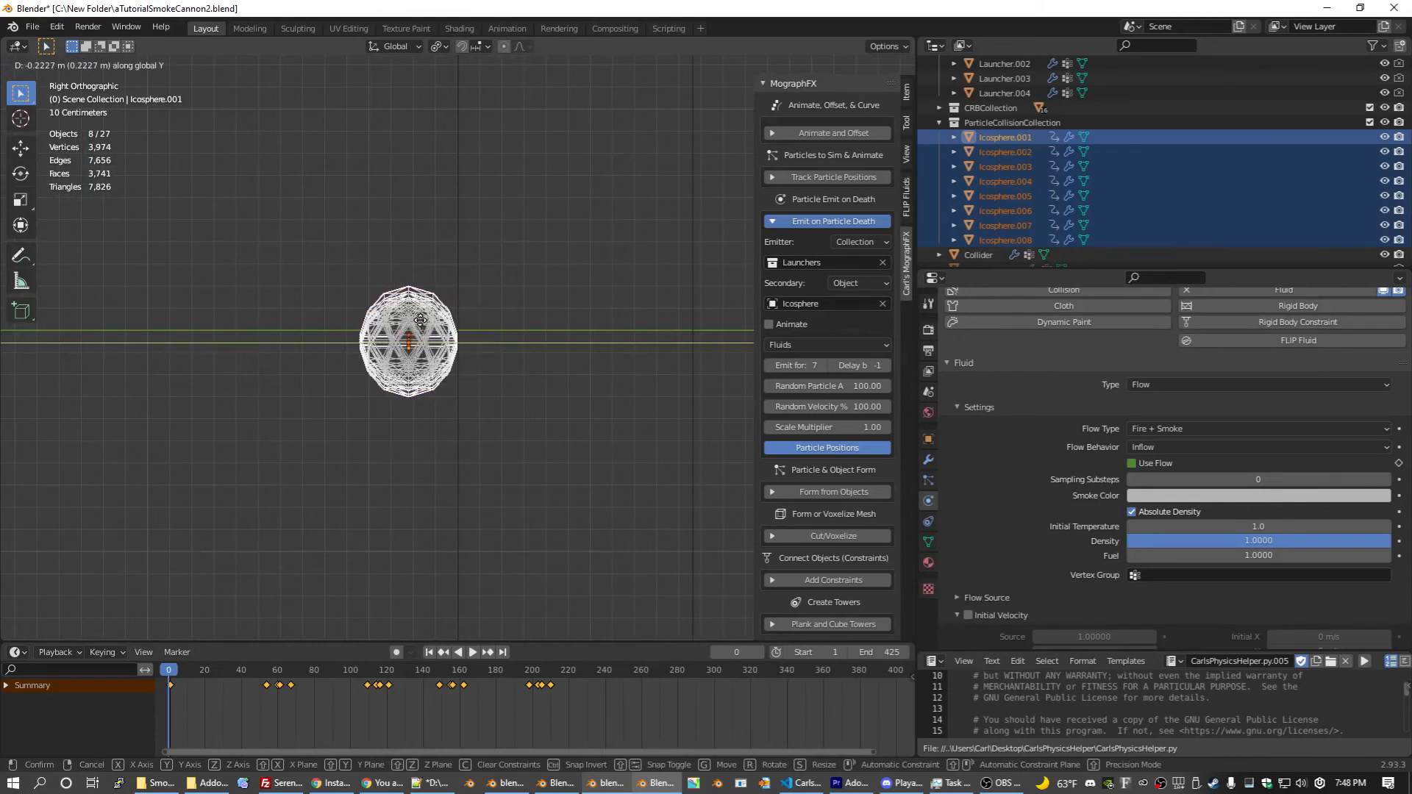
{"action": "left_click", "coordinate": [420, 320]}
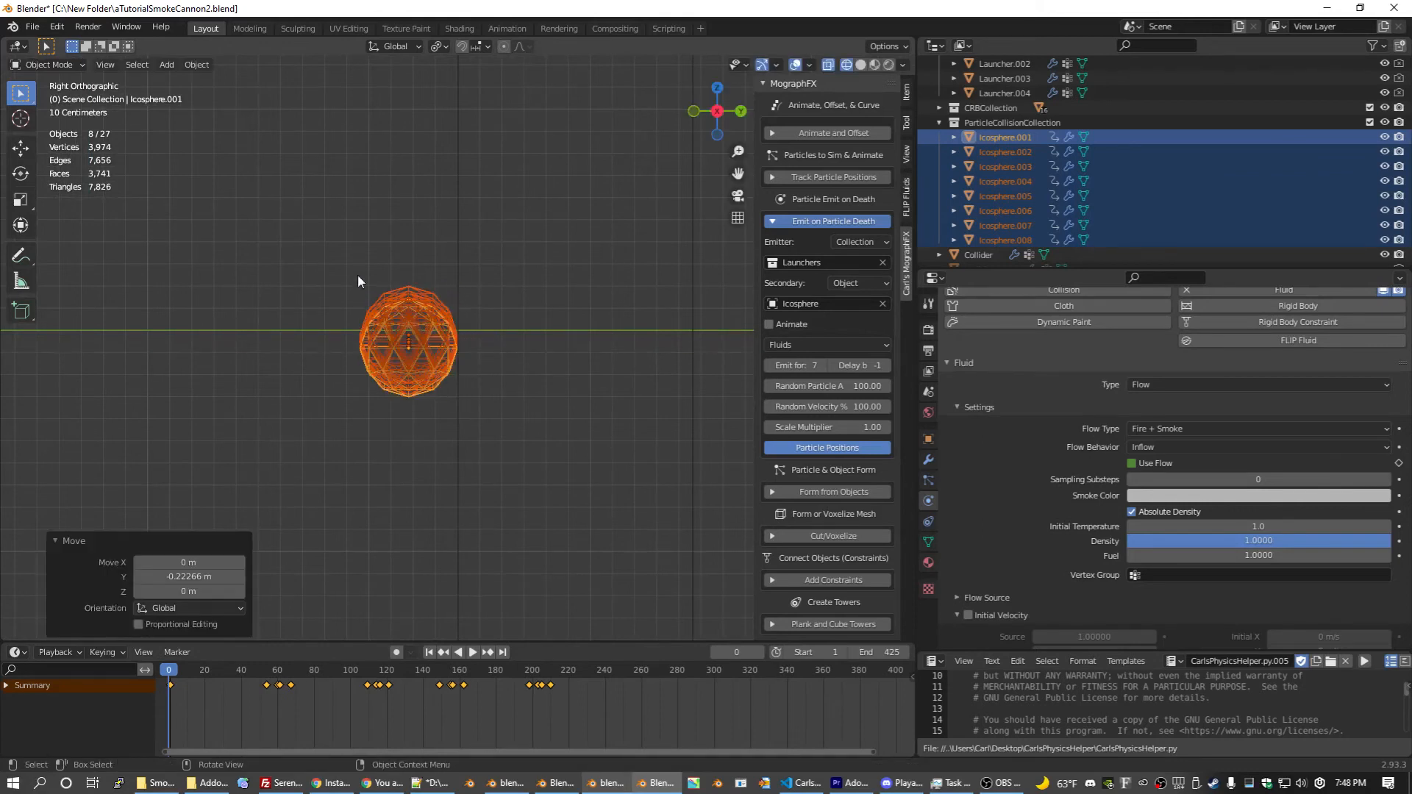
{"action": "middle_click_drag", "start_coordinate": [469, 296], "coordinate": [388, 441]}
{"action": "scroll", "coordinate": [430, 422], "scroll_direction": "down", "scroll_amount": 4}
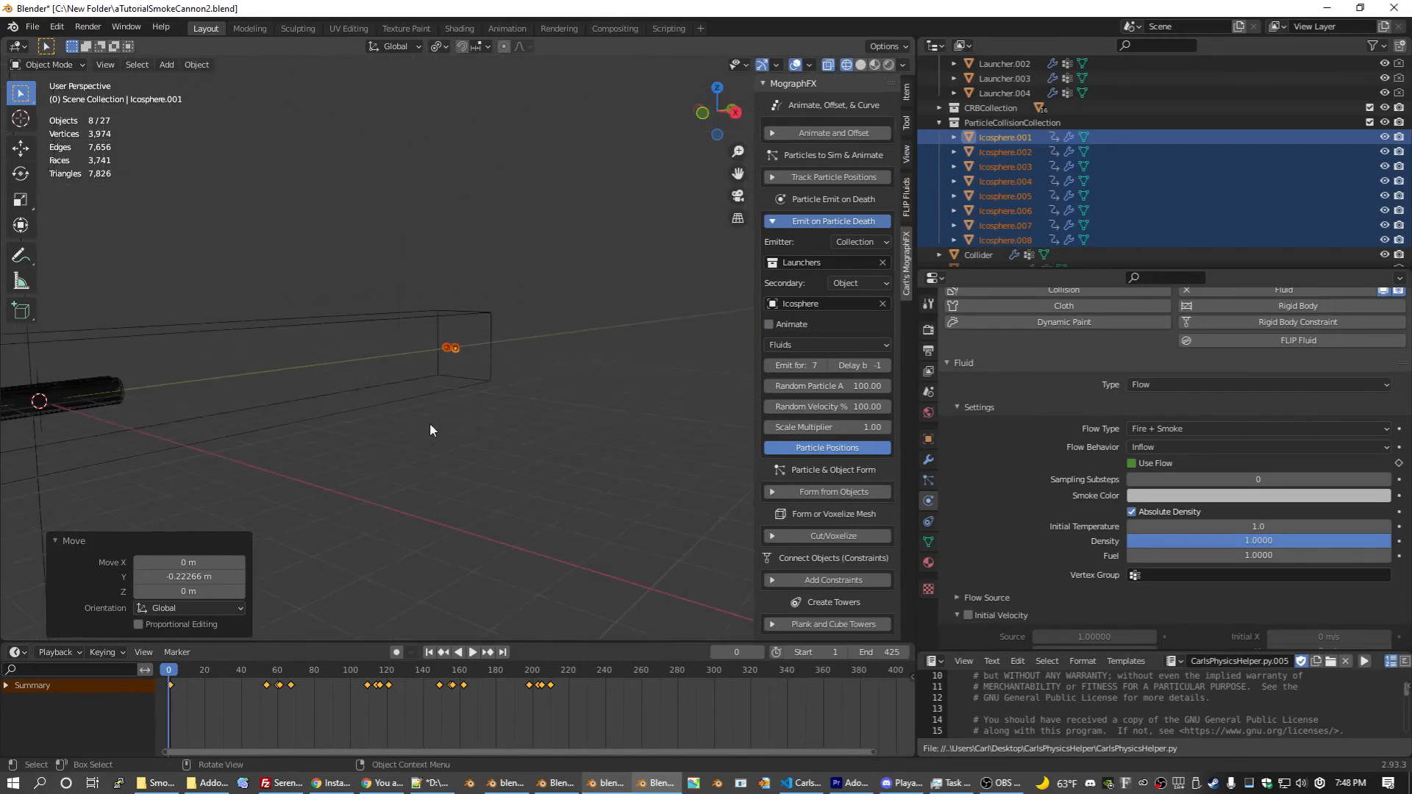
{"action": "key", "text": "Tab"}
{"action": "key", "text": "Tab"}
{"action": "key", "text": "ctrl+s"}
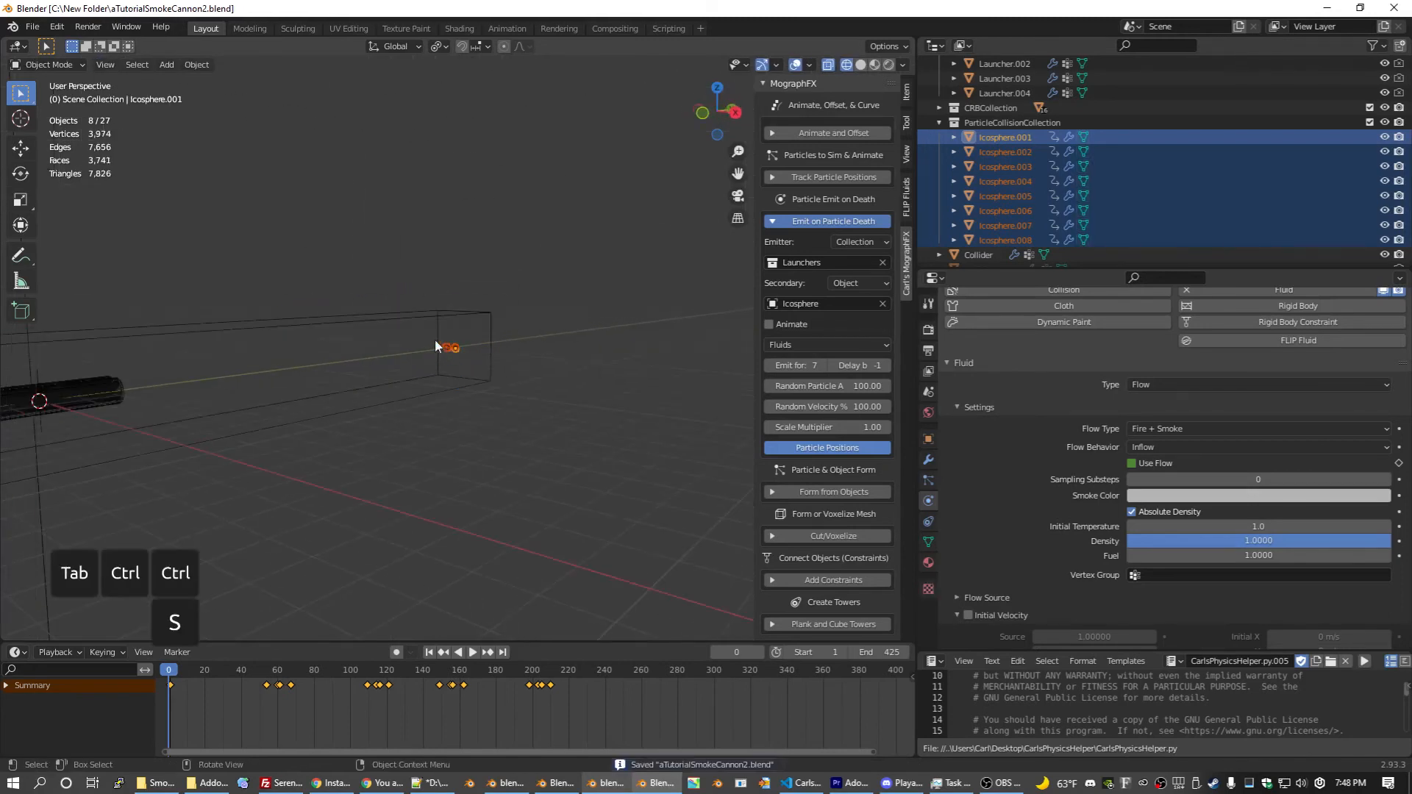
Step: Set the fluid domain's Resolution Divisions to 256, save the file and bake the data
{"action": "left_click", "coordinate": [417, 320]}
{"action": "left_click", "coordinate": [1267, 446]}
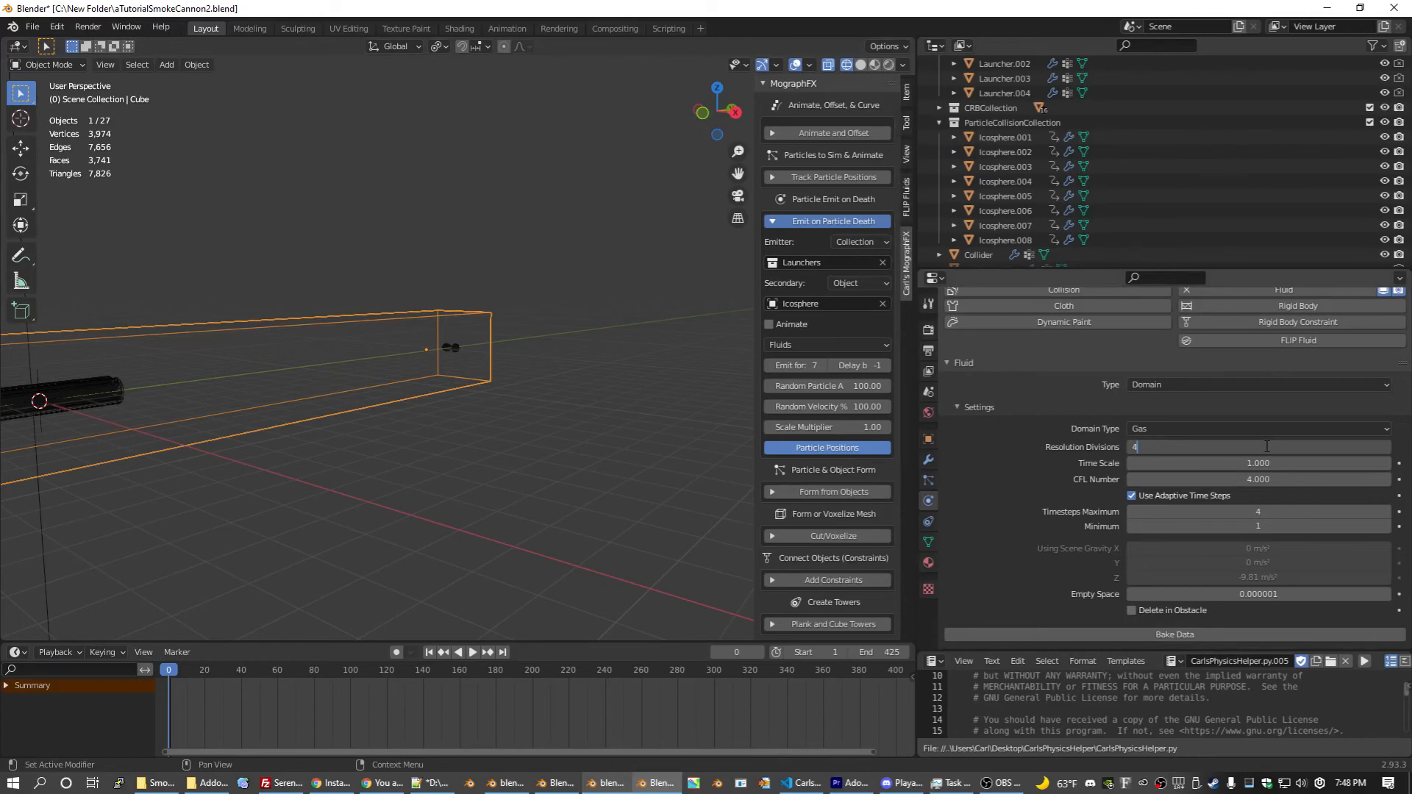
{"action": "key", "text": "BackSpace"}
{"action": "type", "text": "256"}
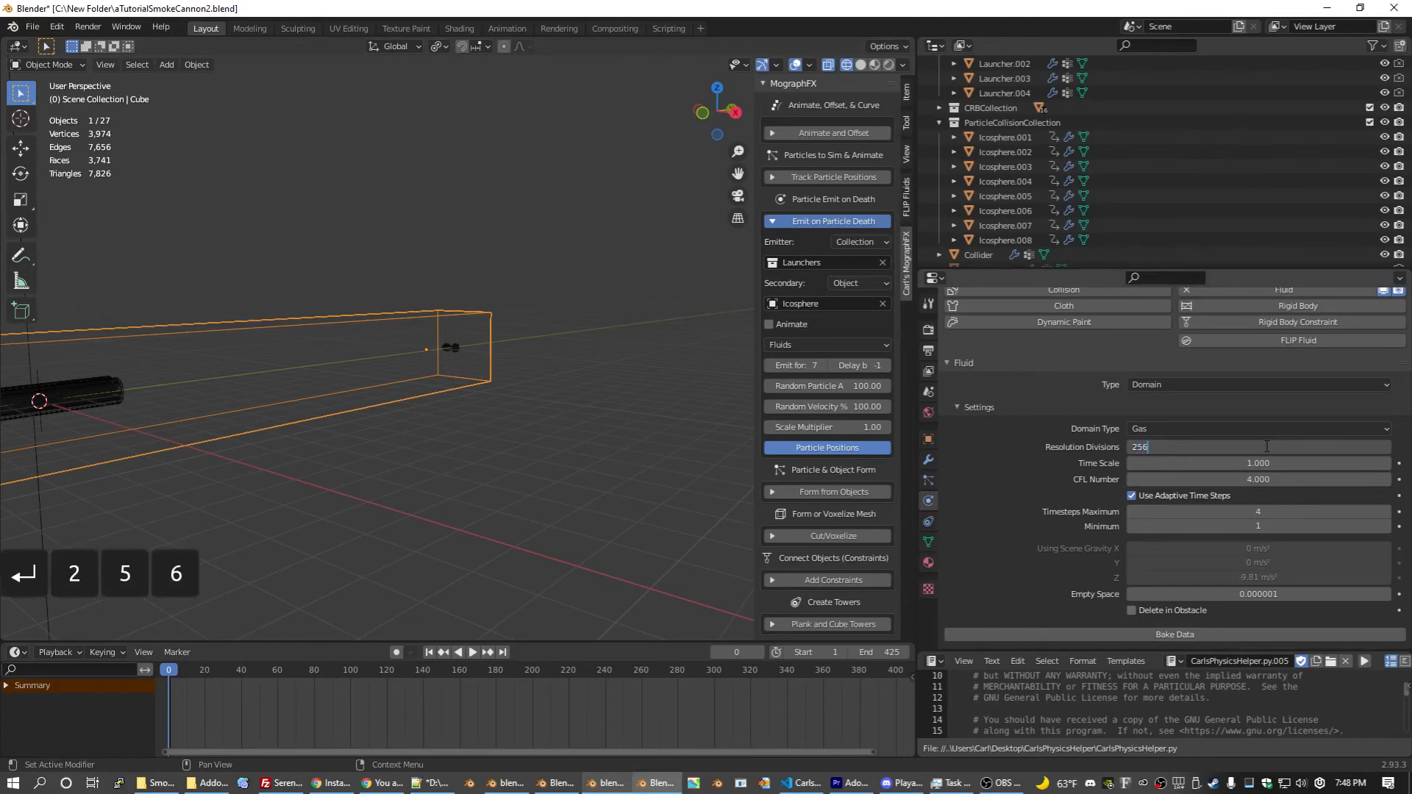
{"action": "key", "text": "Return"}
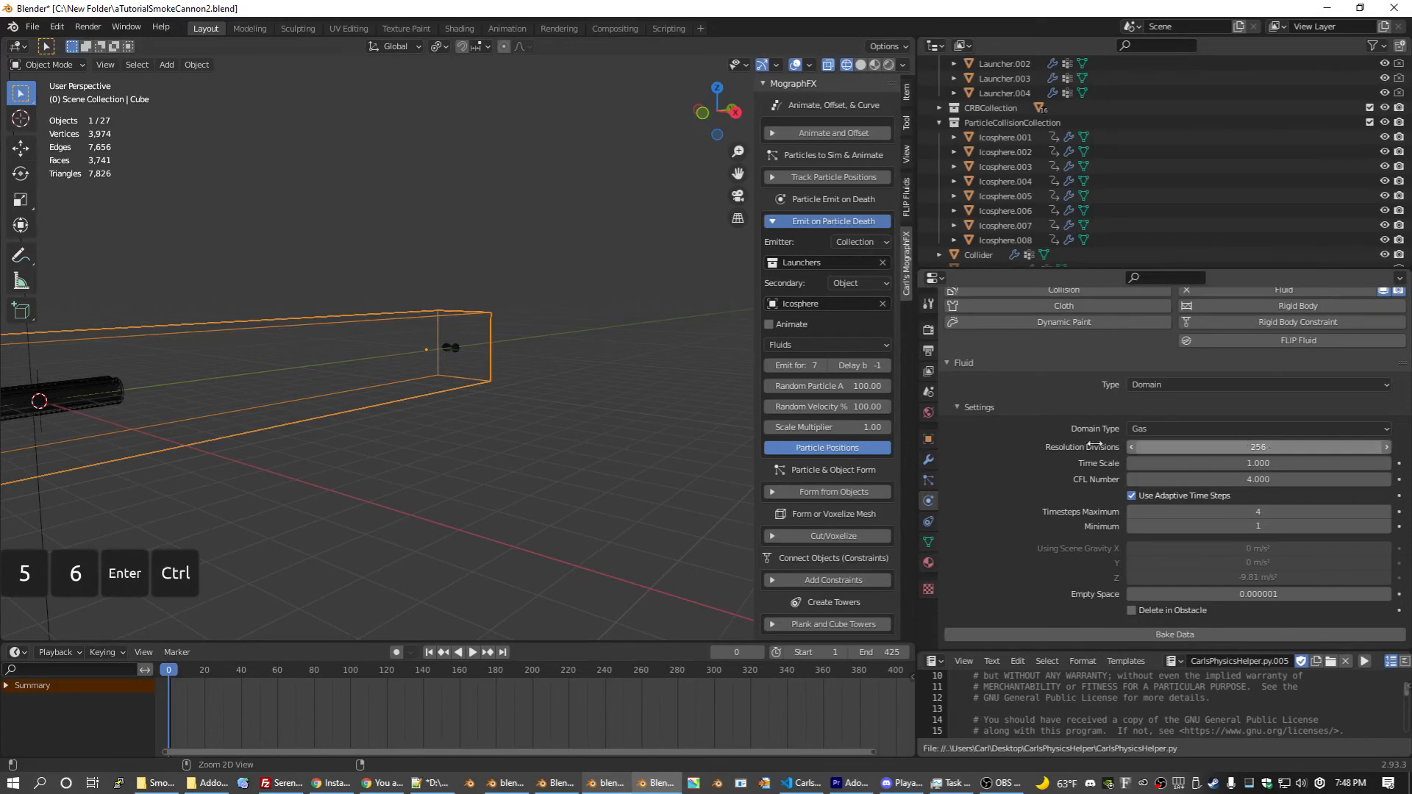
{"action": "key", "text": "ctrl+s"}
{"action": "left_click", "coordinate": [1099, 636]}
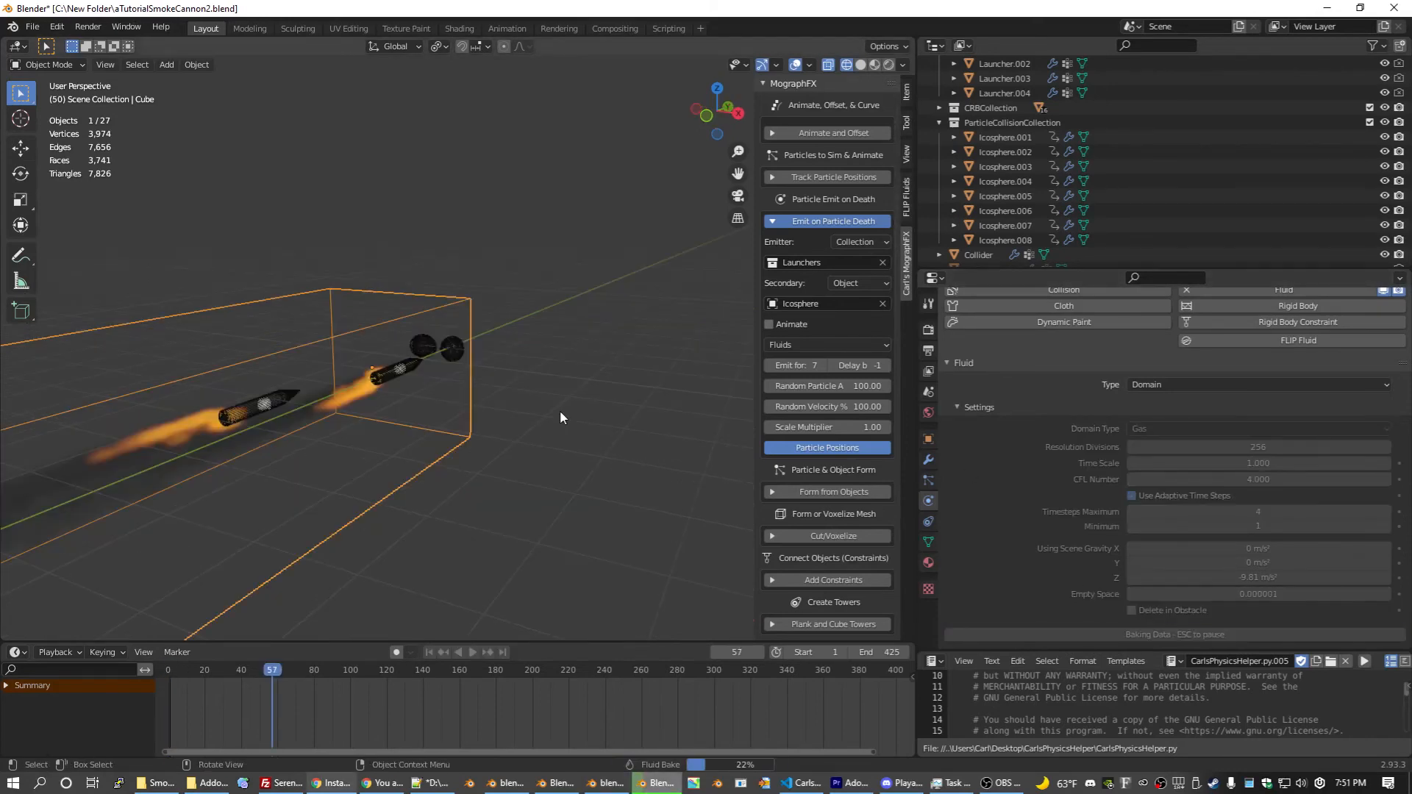
Step: Stop the bake and examine the fire around the icospheres and rockets at frame 56
{"action": "key", "text": "Escape"}
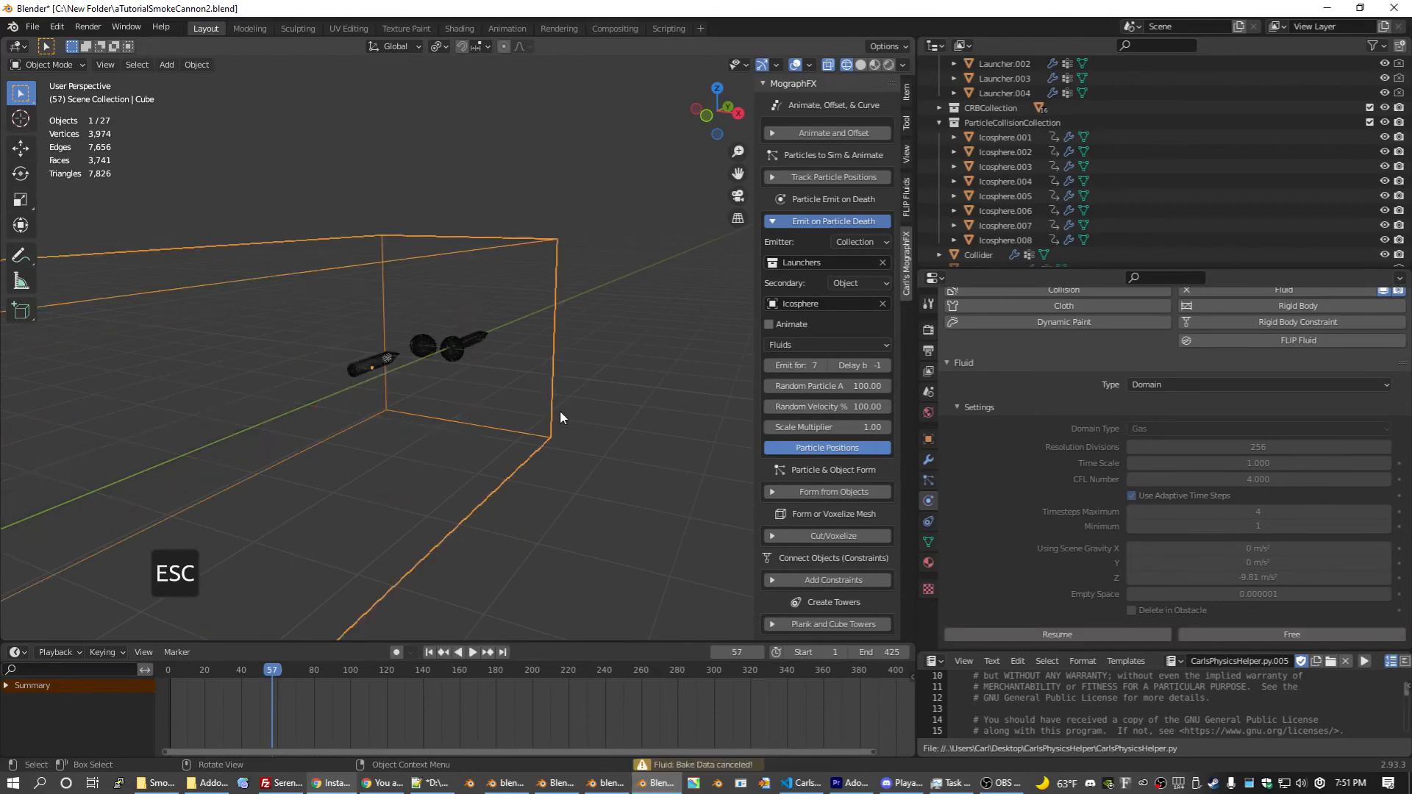
{"action": "key", "text": "Left"}
{"action": "scroll", "coordinate": [560, 412], "scroll_direction": "up", "scroll_amount": 4}
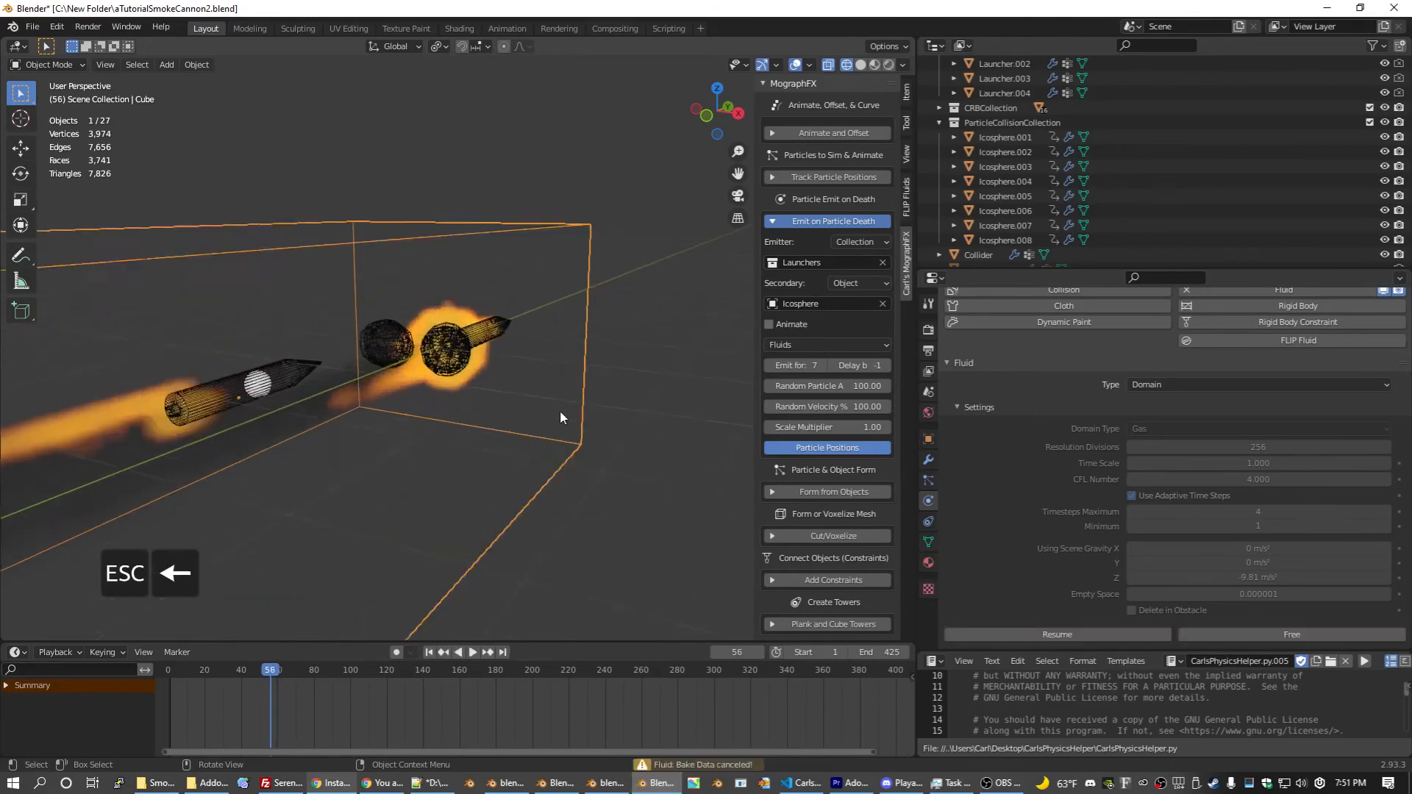
{"action": "mouse_move", "coordinate": [560, 412]}
{"action": "middle_mouse_down"}
{"action": "mouse_move", "coordinate": [400, 388]}
{"action": "mouse_move", "coordinate": [504, 398]}
{"action": "mouse_move", "coordinate": [540, 426]}
{"action": "middle_mouse_up"}
{"action": "scroll", "coordinate": [540, 426], "scroll_direction": "down", "scroll_amount": 5}
{"action": "middle_click_drag", "start_coordinate": [519, 199], "coordinate": [680, 404]}
{"action": "left_click", "coordinate": [681, 401]}
{"action": "scroll", "coordinate": [502, 366], "scroll_direction": "up", "scroll_amount": 14}
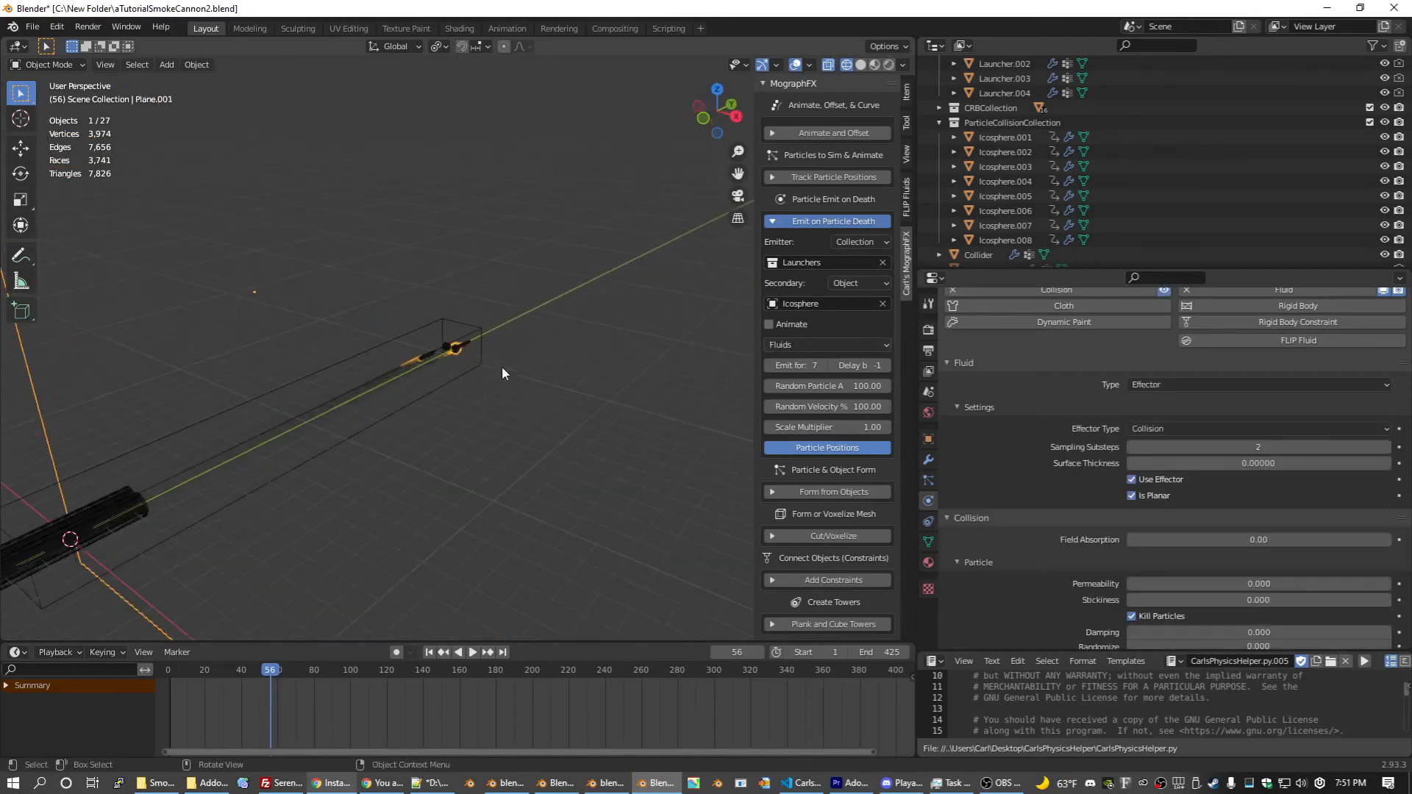
{"action": "middle_click_drag", "start_coordinate": [442, 434], "coordinate": [398, 382]}
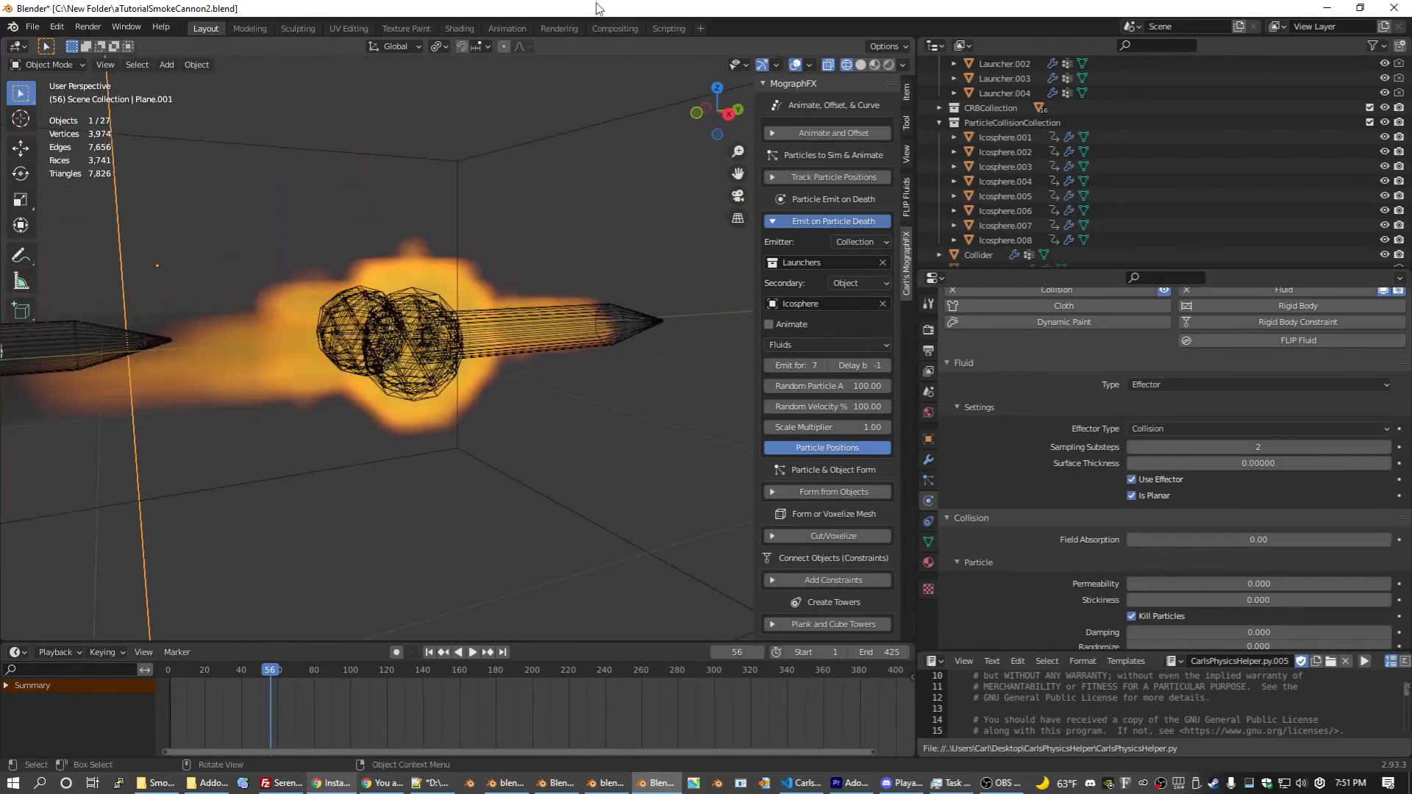
Step: Preview the explosion at frame 56 in rendered shading through the scene camera
{"action": "left_click", "coordinate": [889, 65]}
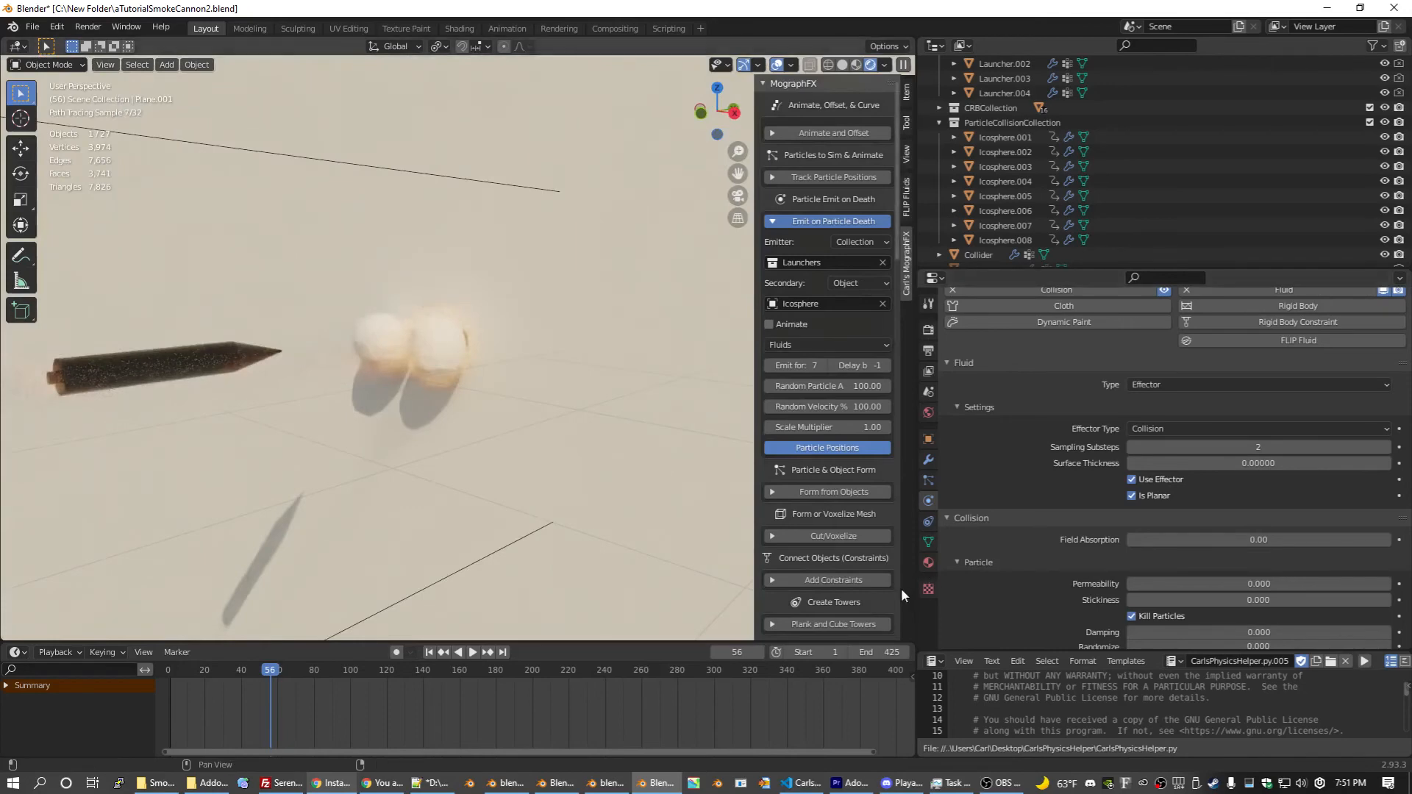
{"action": "left_click", "coordinate": [929, 563]}
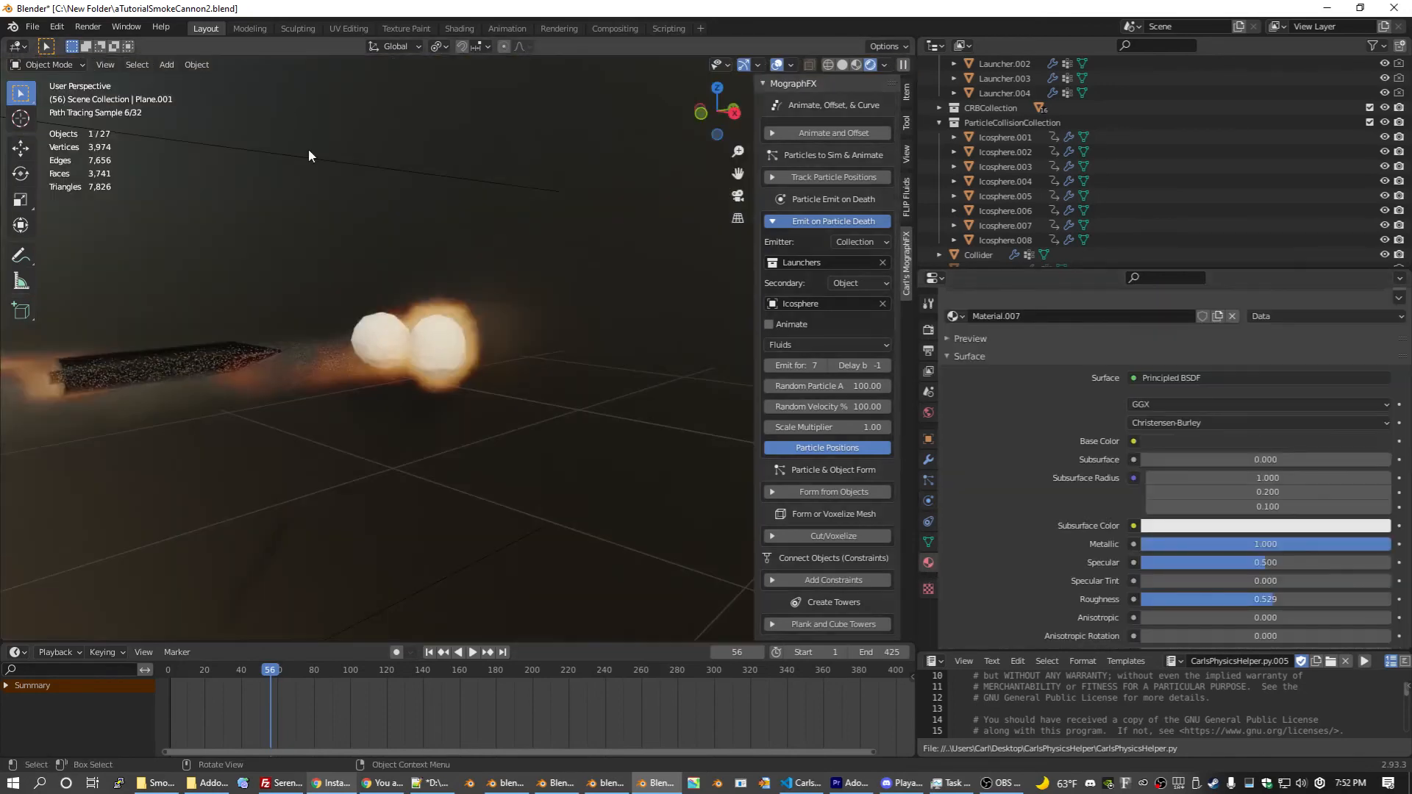
{"action": "key", "text": "KP_0"}
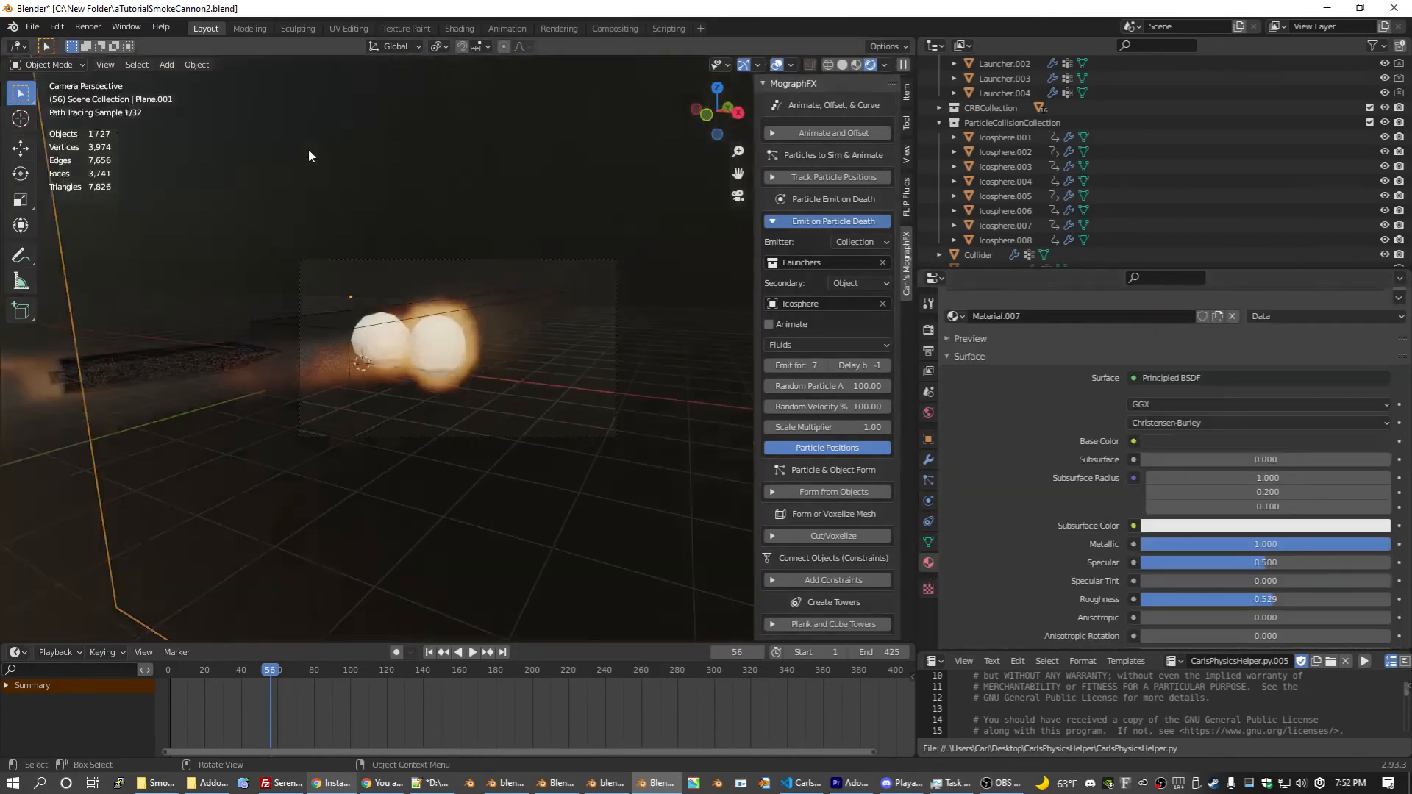
{"action": "scroll", "coordinate": [556, 218], "scroll_direction": "up", "scroll_amount": 5}
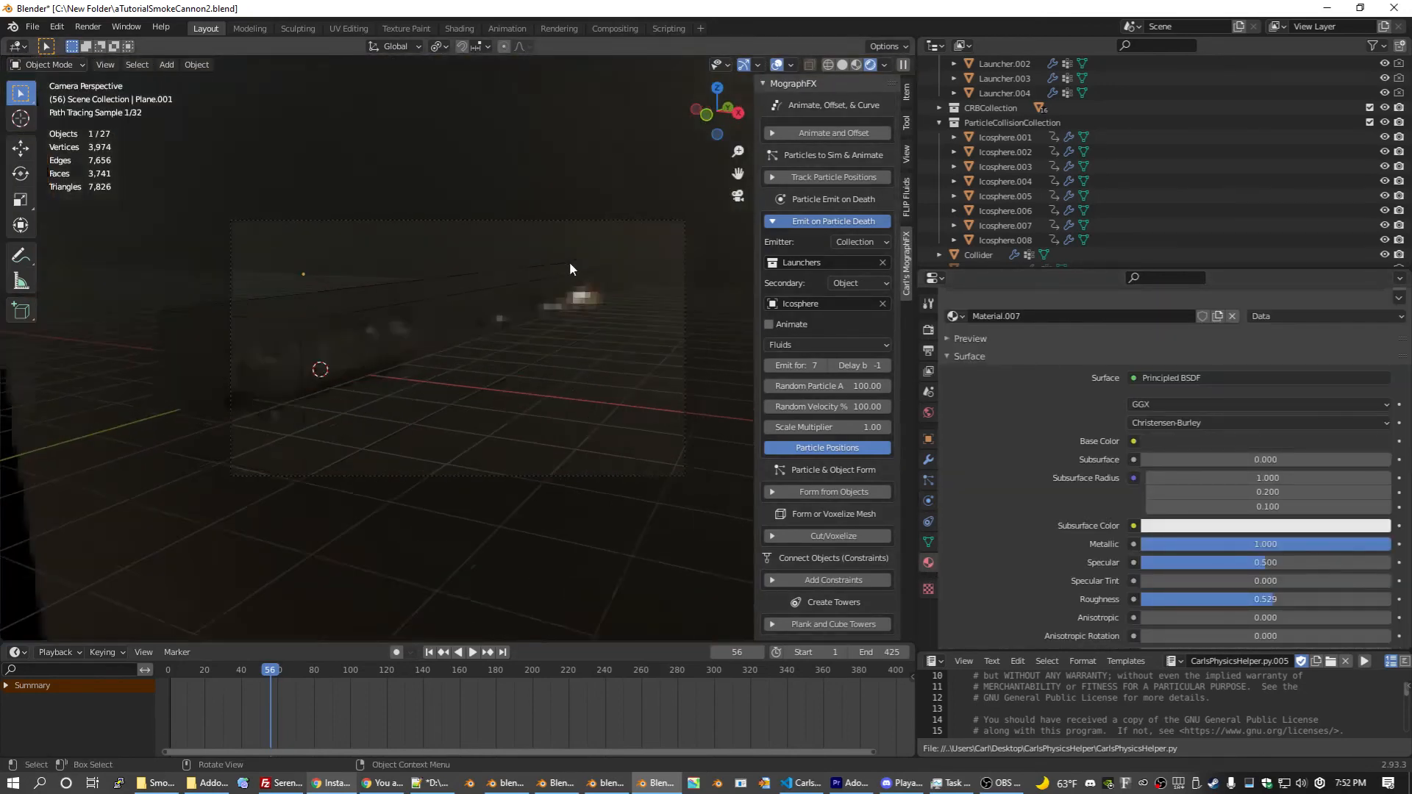
Step: Set the fluid flow Fuel to 3 for all eight icospheres in ParticleCollisionCollection
{"action": "left_click", "coordinate": [1016, 138]}
{"action": "scroll", "coordinate": [1016, 139], "scroll_direction": "down", "scroll_amount": 2}
{"action": "left_click", "coordinate": [928, 501]}
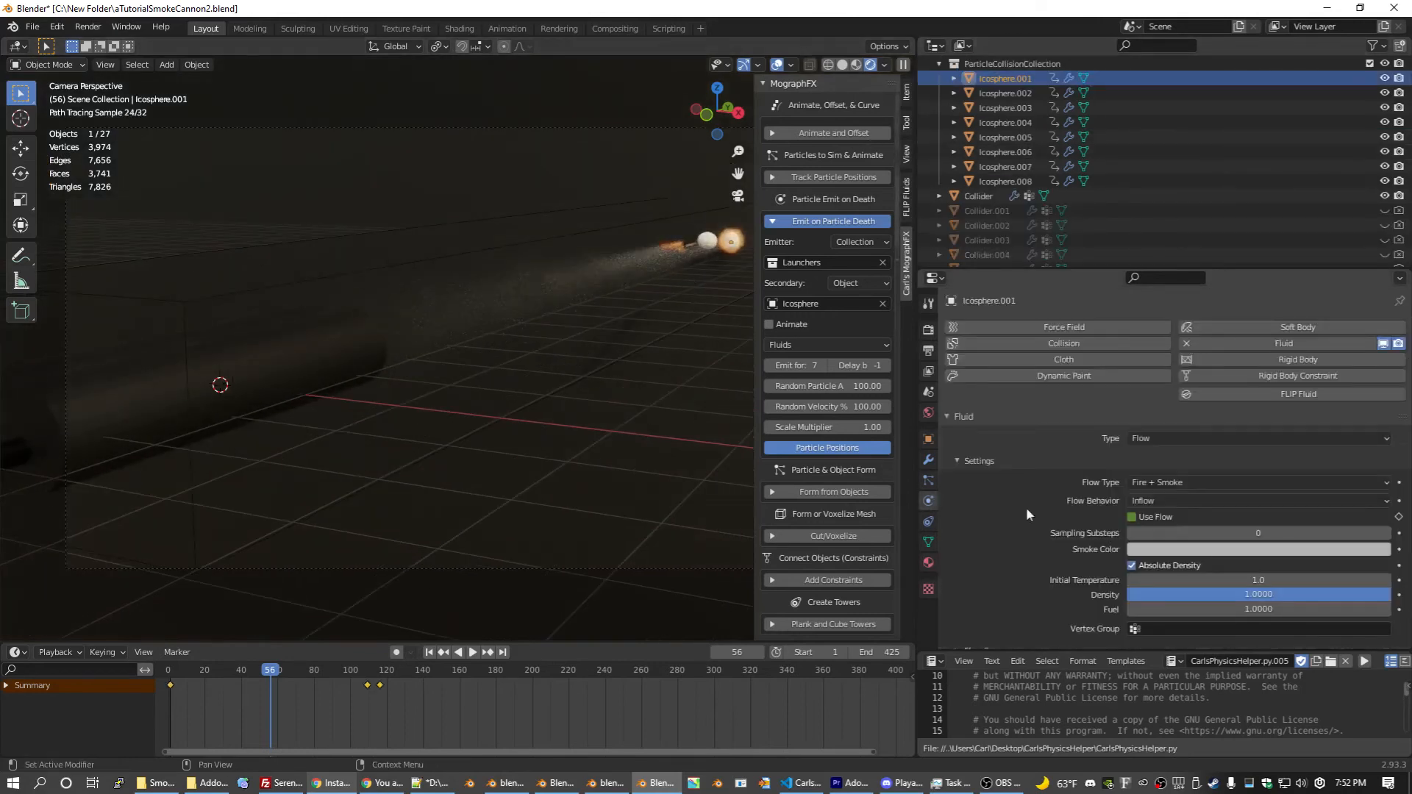
{"action": "left_click", "coordinate": [1008, 182], "text": "shift"}
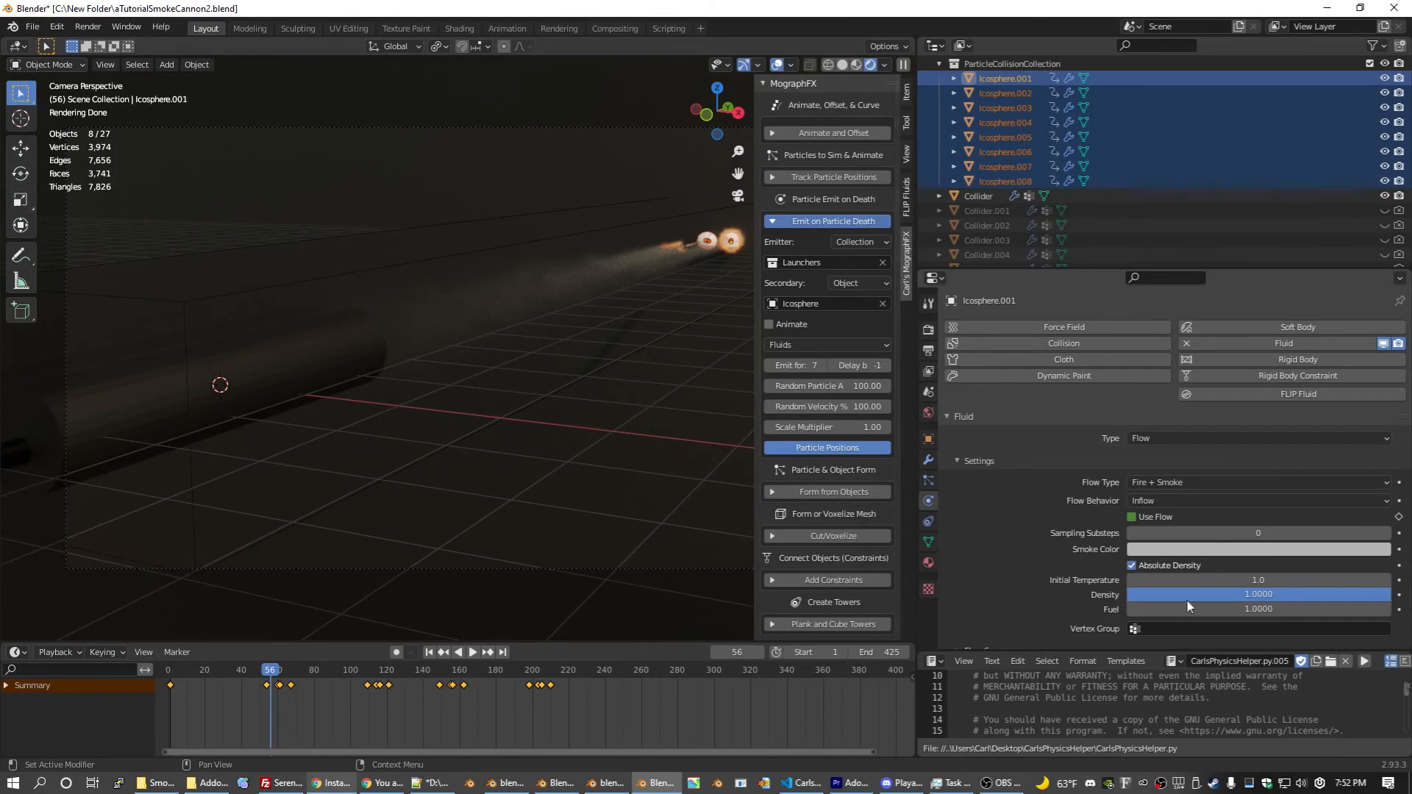
{"action": "scroll", "coordinate": [1070, 514], "scroll_direction": "down", "scroll_amount": 2}
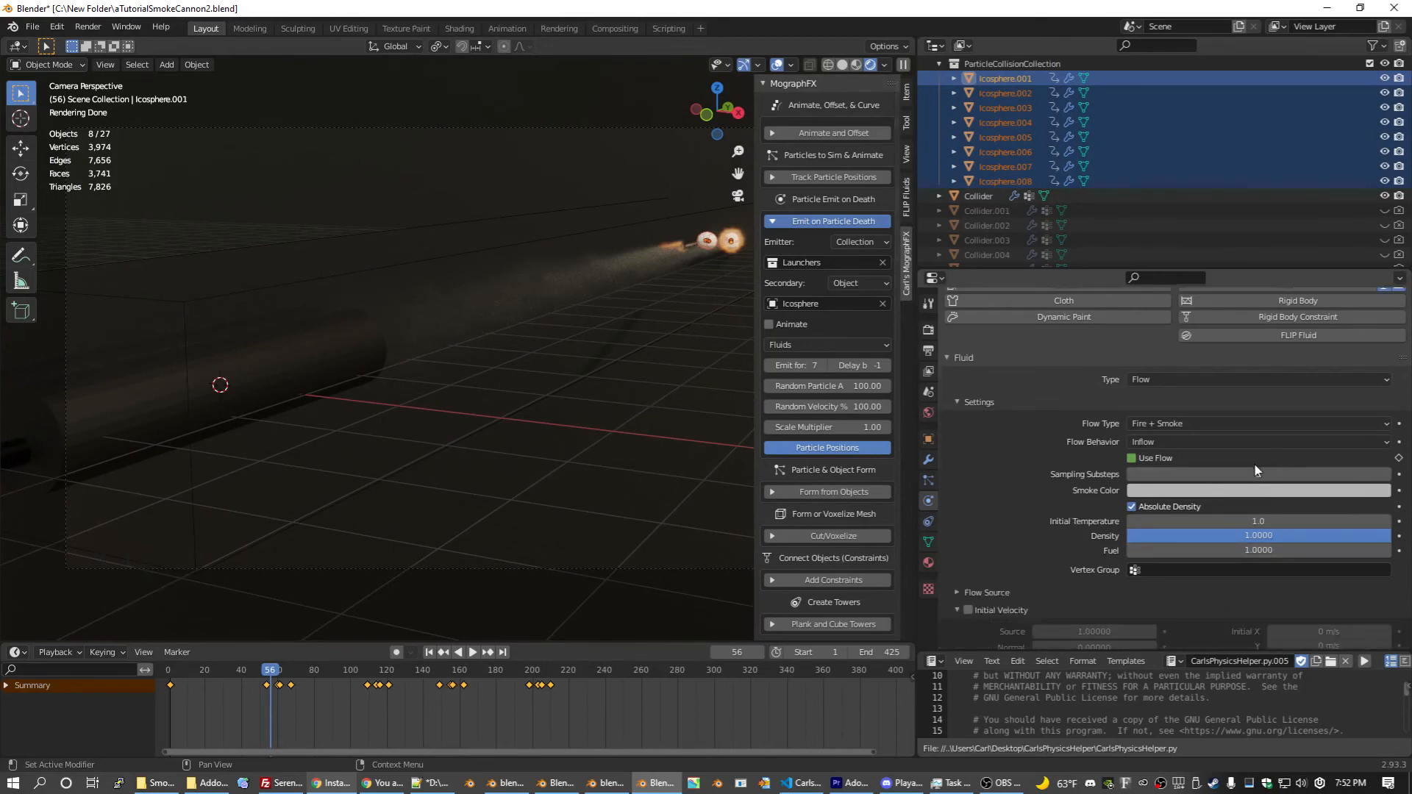
{"action": "left_click", "coordinate": [1246, 550], "text": "alt"}
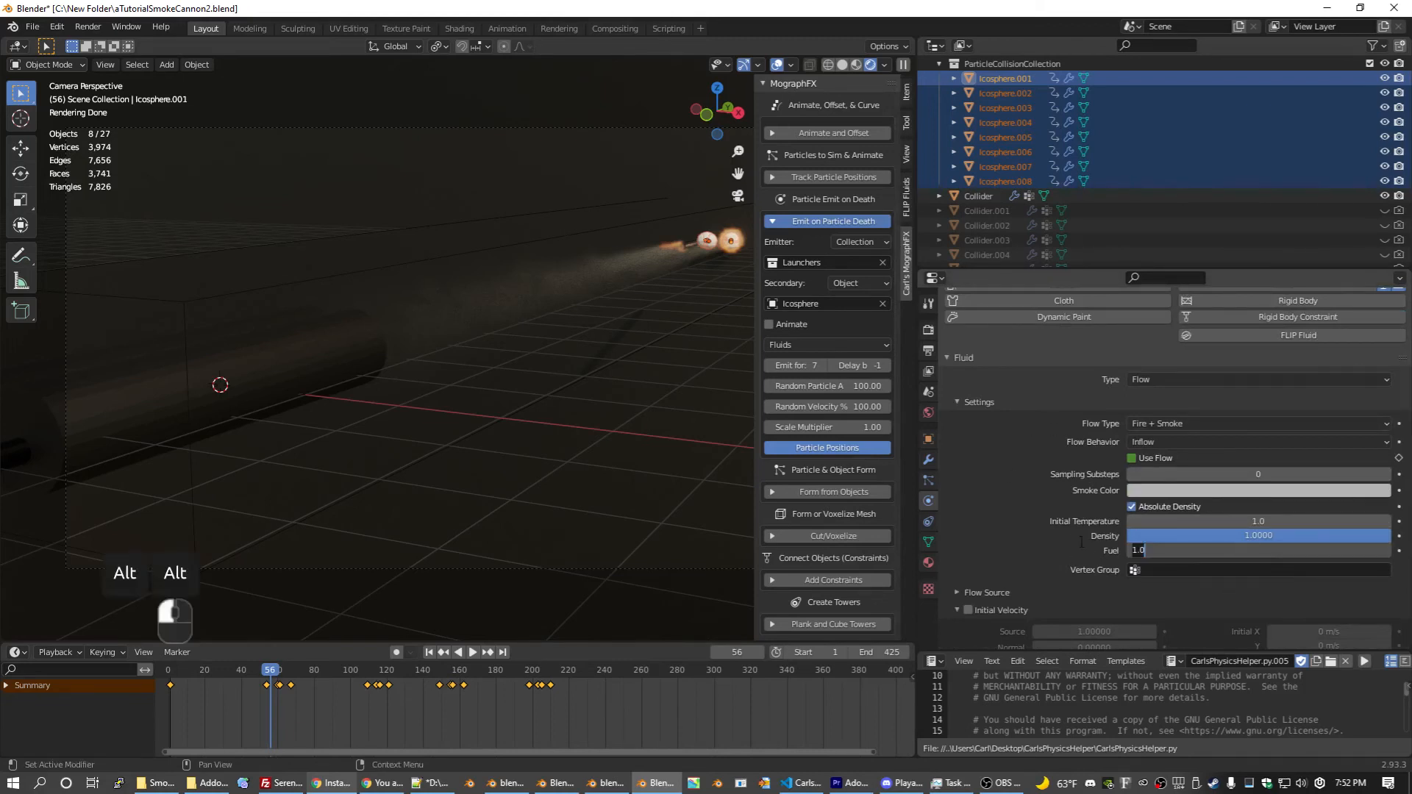
{"action": "type", "text": "3"}
{"action": "key", "text": "Return"}
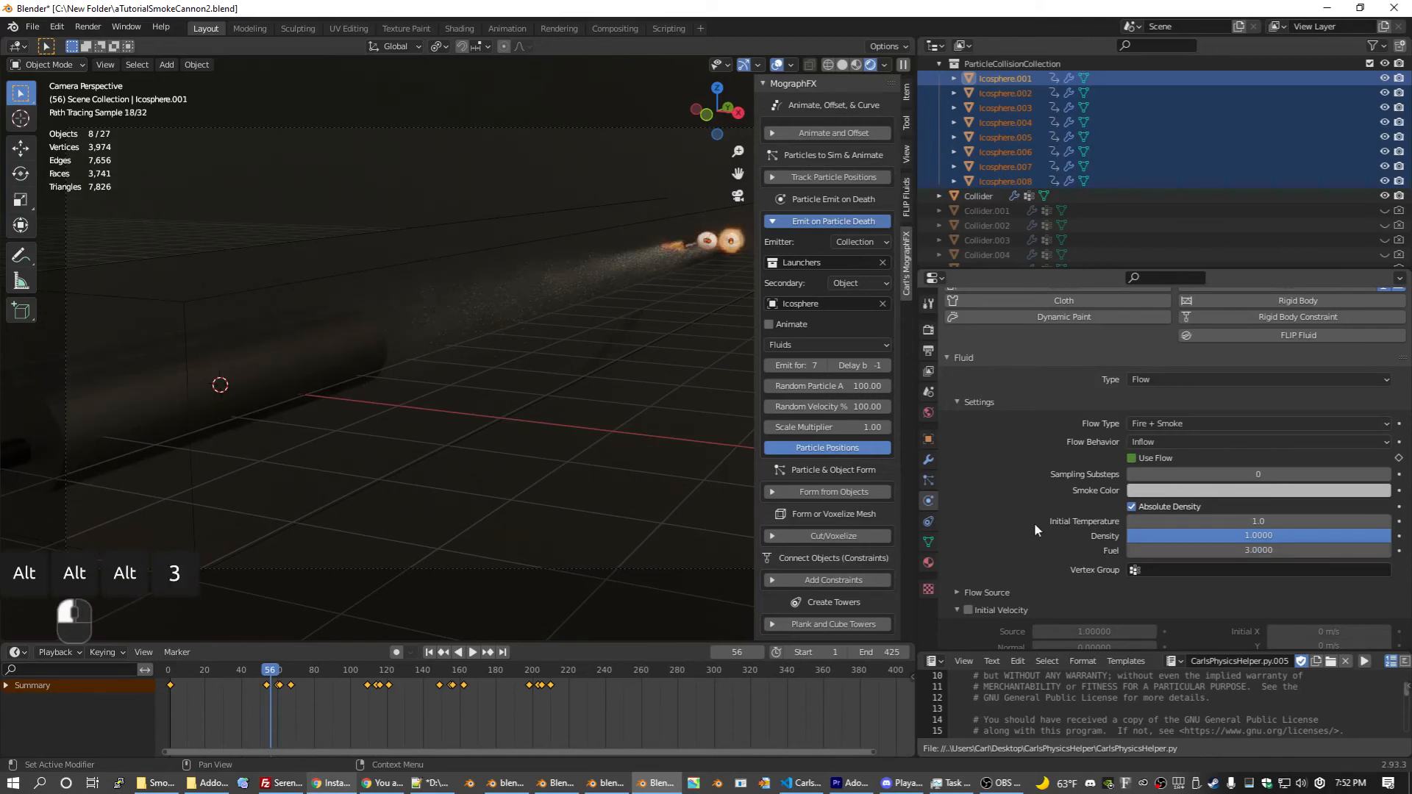
Step: Set Initial Temperature to 2 and Surface Emission to 2.5 for all eight icospheres, and save the file
{"action": "left_click", "coordinate": [1238, 522], "text": "alt"}
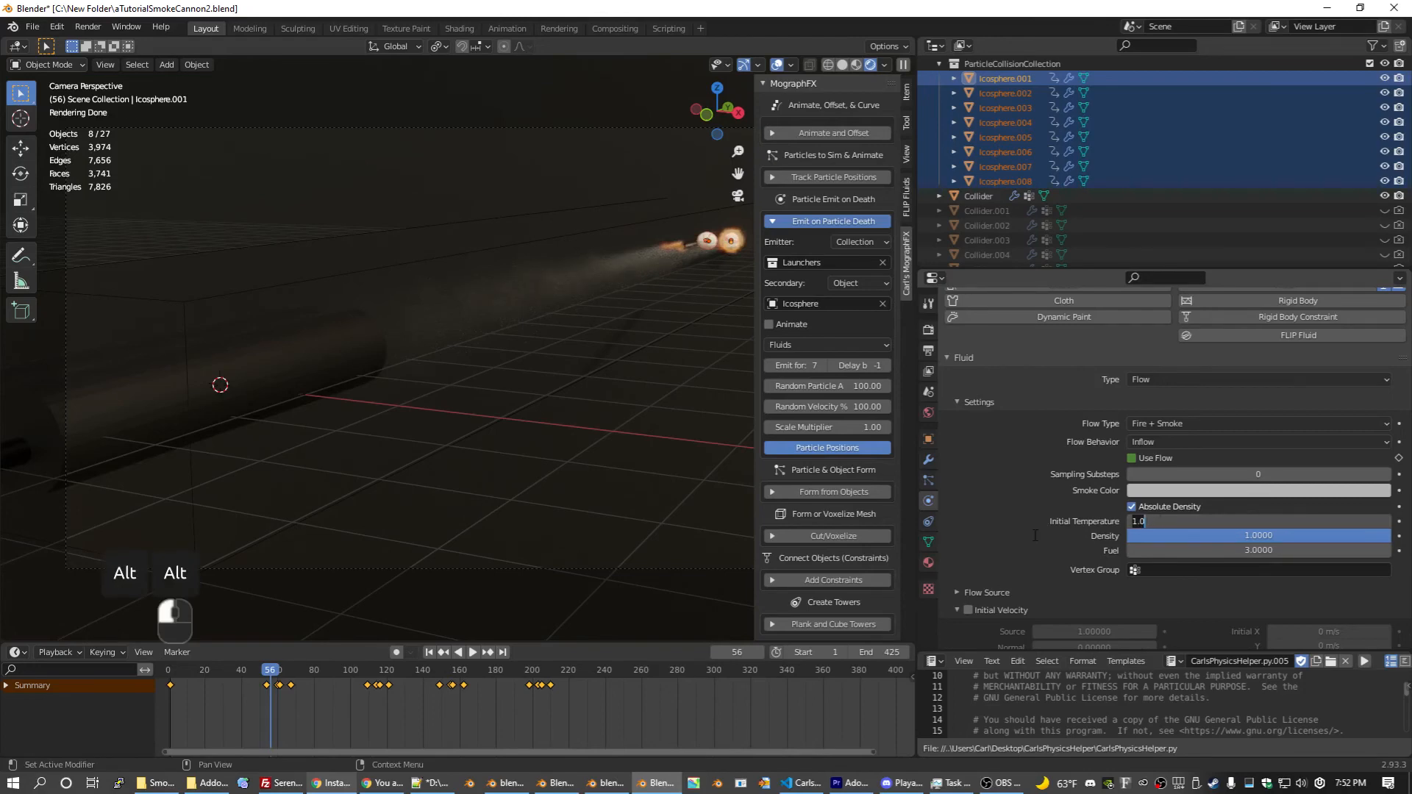
{"action": "type", "text": "2"}
{"action": "key", "text": "Return"}
{"action": "scroll", "coordinate": [1035, 515], "scroll_direction": "down", "scroll_amount": 4}
{"action": "left_click", "coordinate": [1192, 530], "text": "alt"}
{"action": "type", "text": "2"}
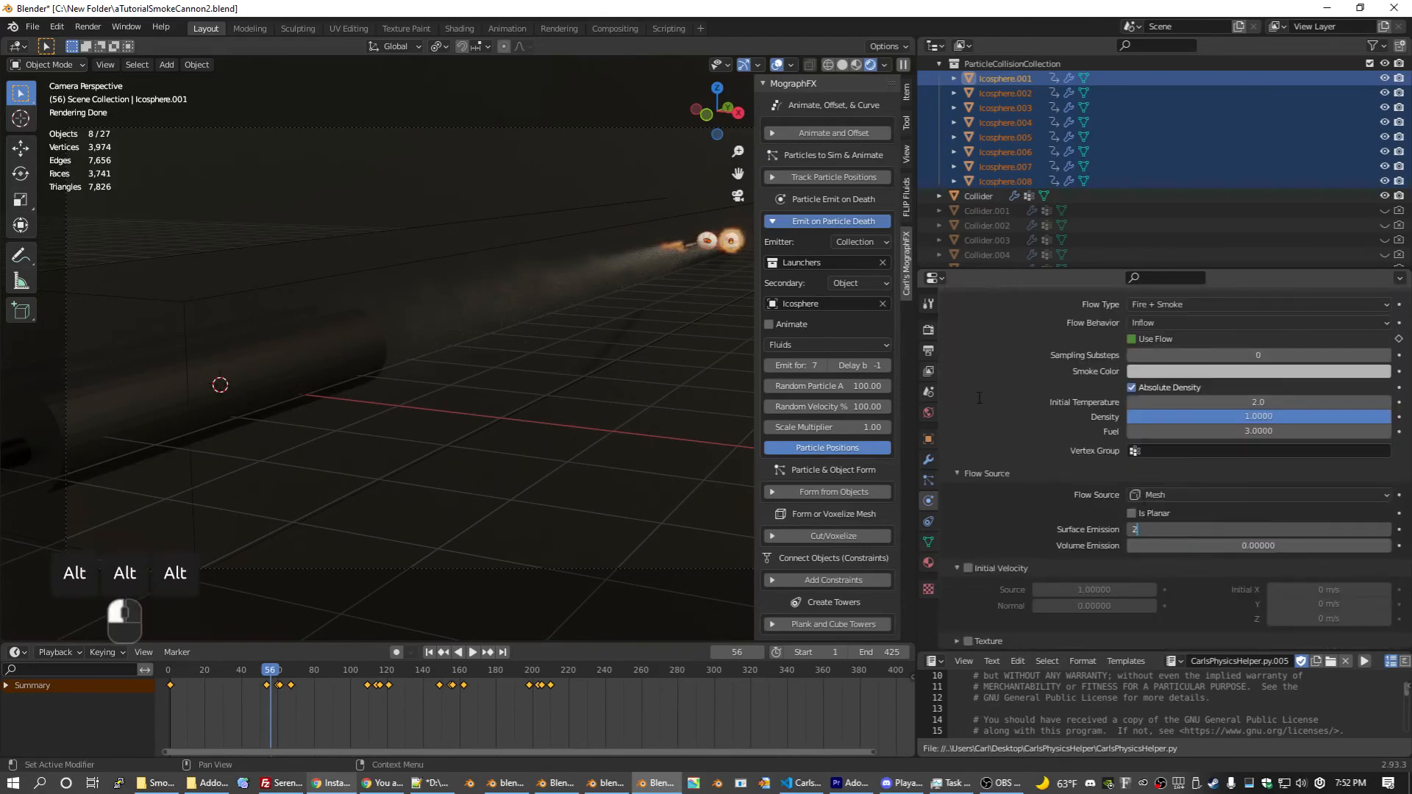
{"action": "type", "text": ".5"}
{"action": "key", "text": "Return"}
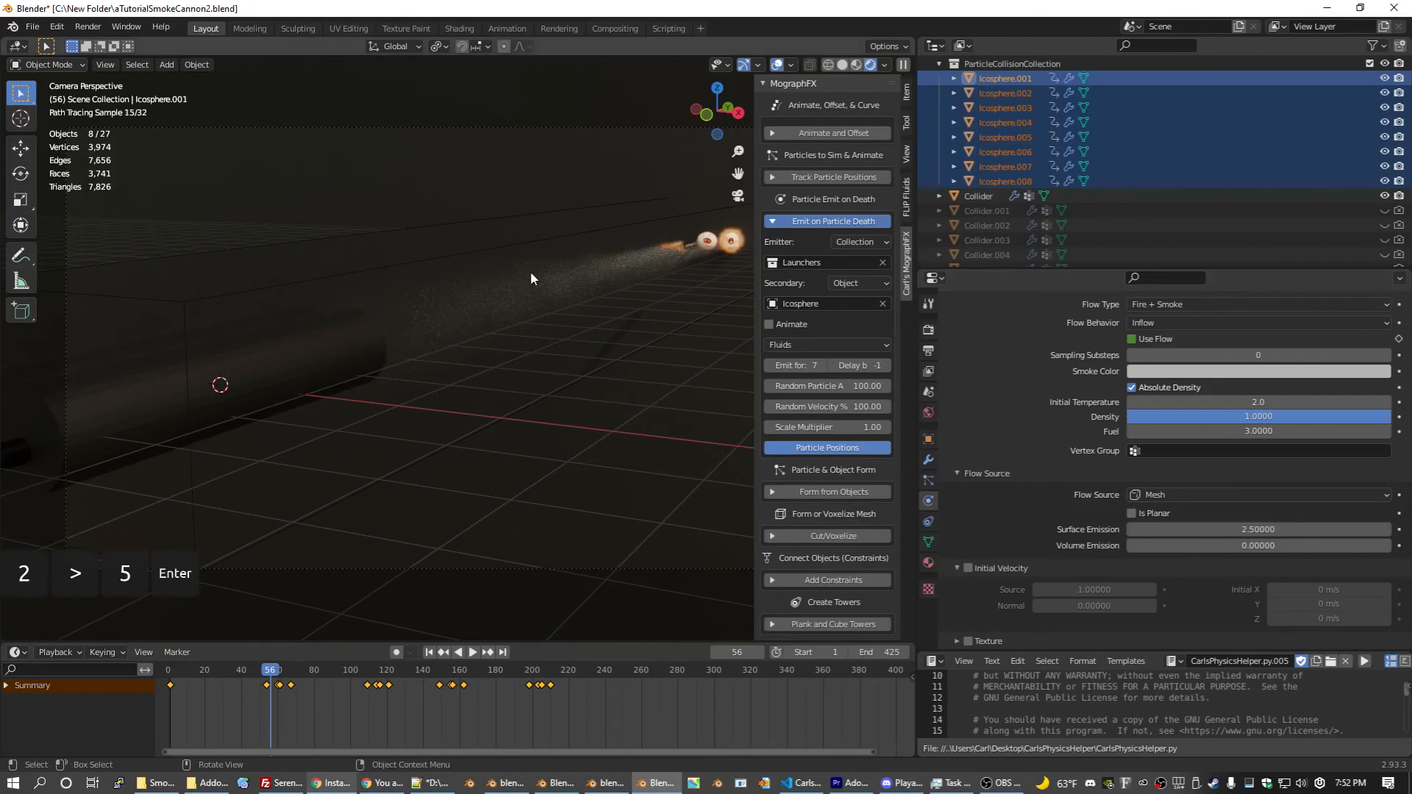
{"action": "key", "text": "ctrl+s"}
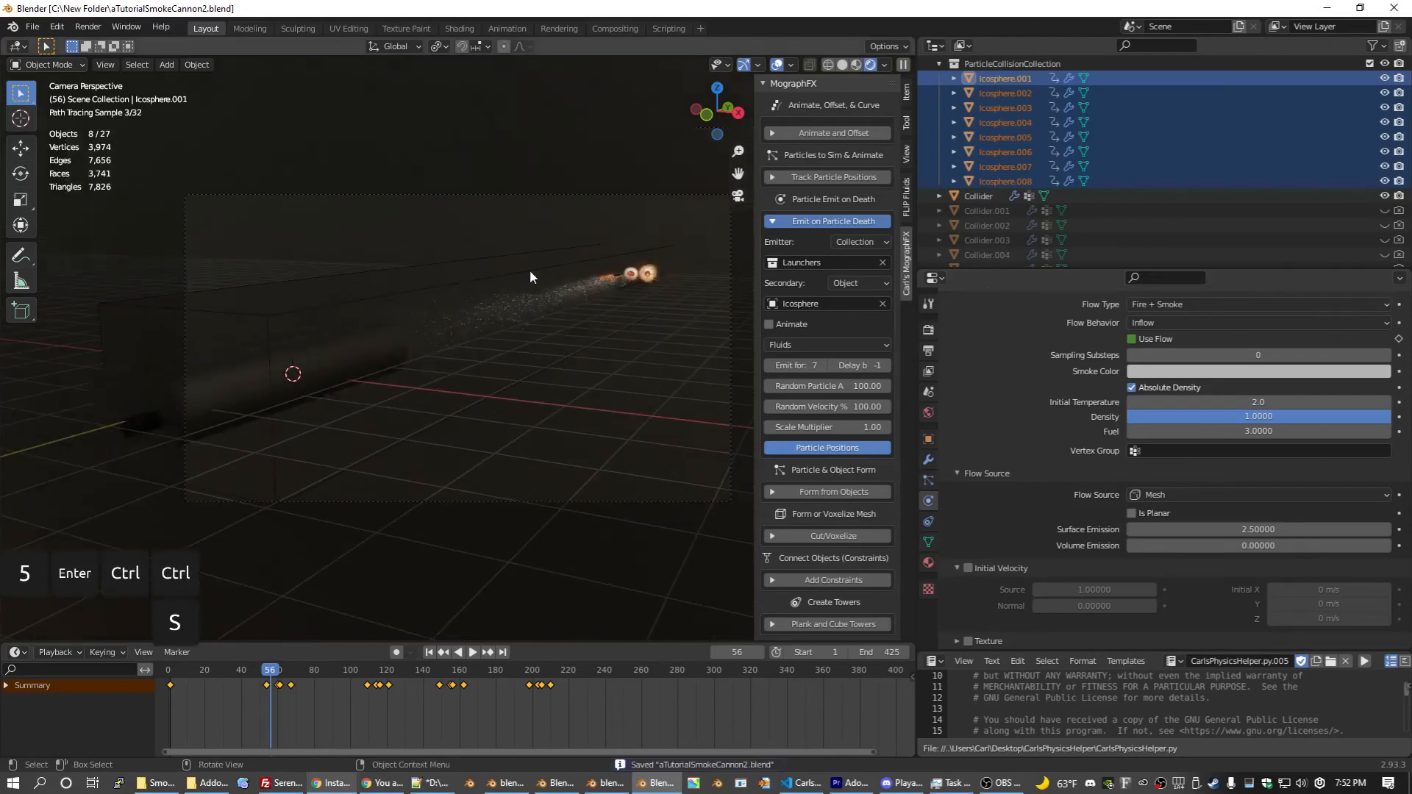
Step: Free the domain's baked data, save the file and bake the data again, stopping at about frame 42
{"action": "scroll", "coordinate": [530, 271], "scroll_direction": "up", "scroll_amount": 2}
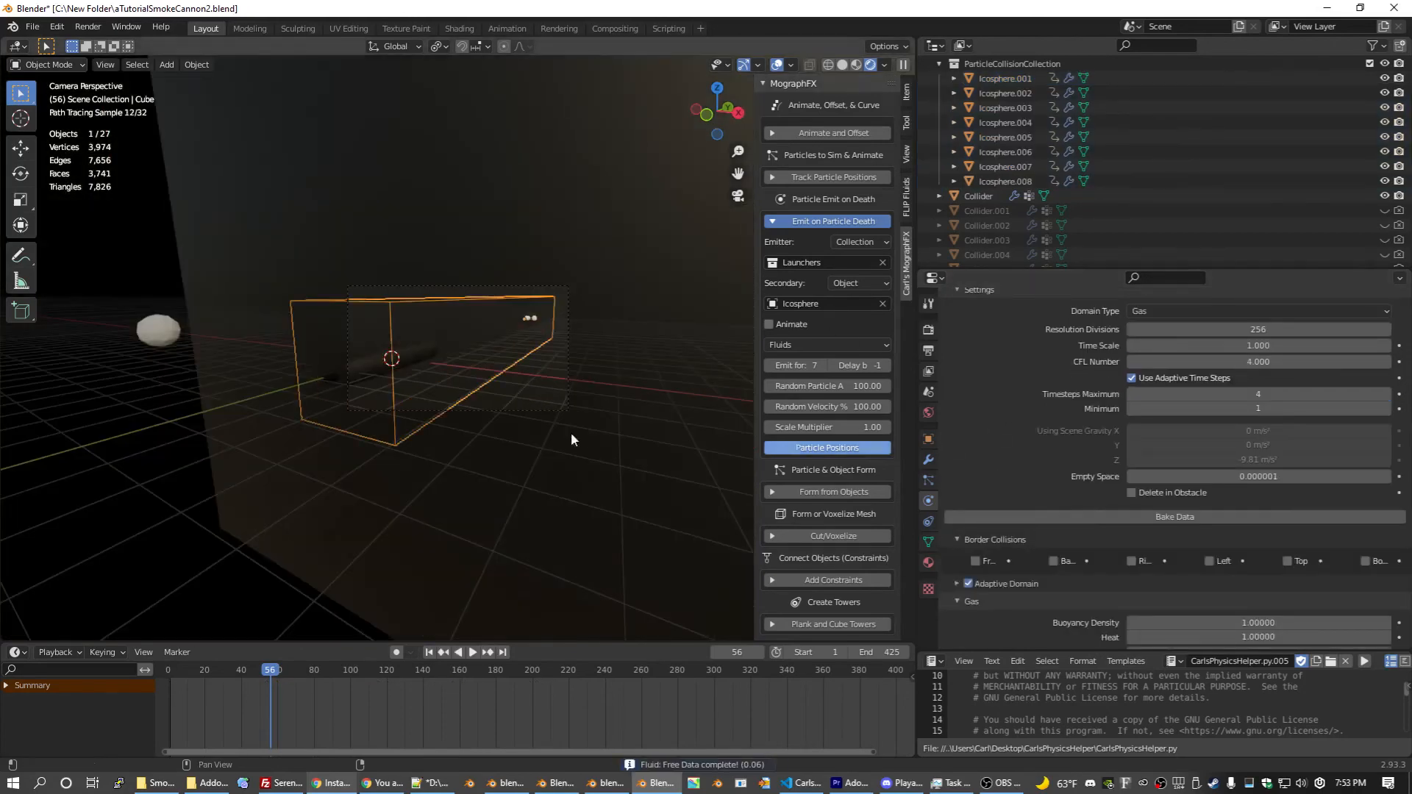
{"action": "key", "text": "ctrl+s"}
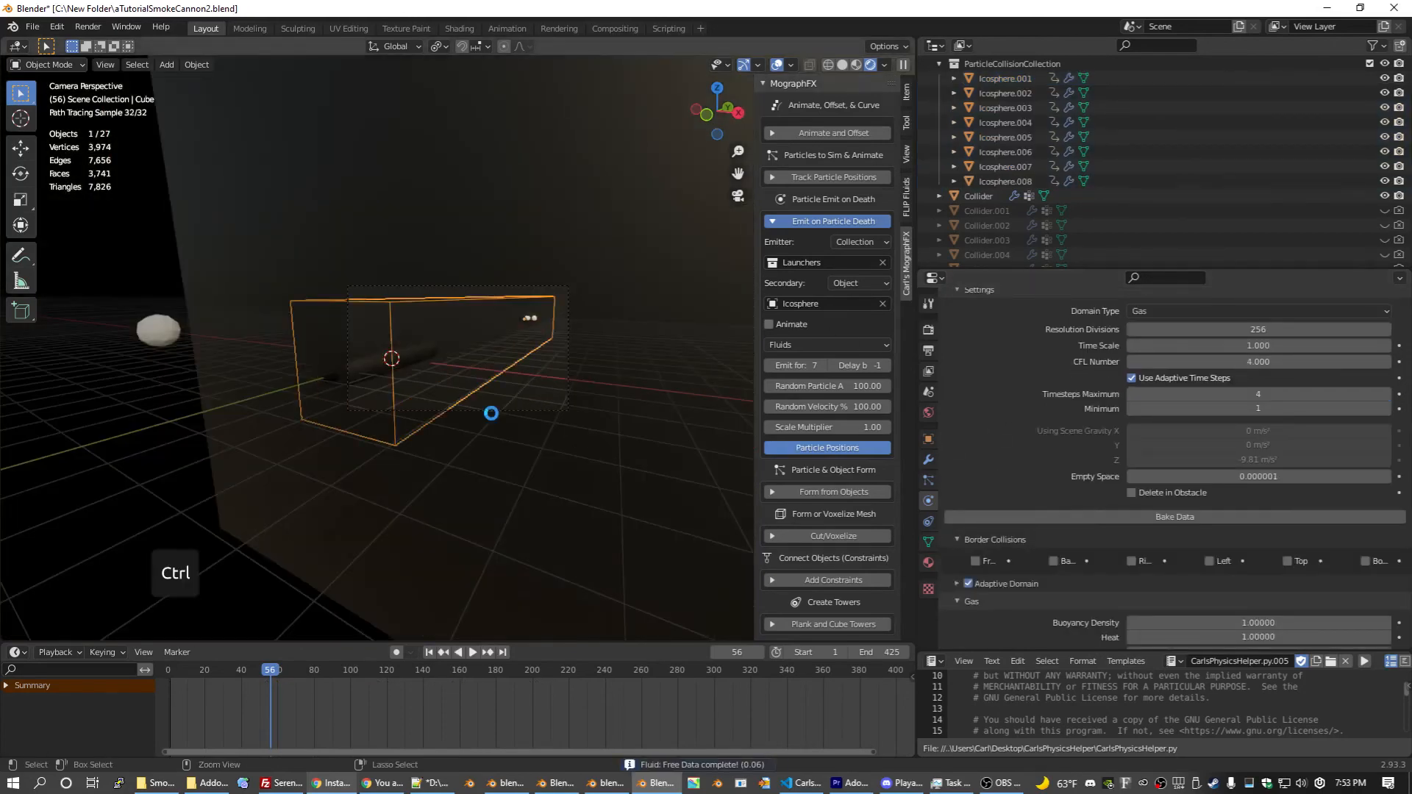
{"action": "key", "text": "ctrl+s"}
{"action": "left_click", "coordinate": [1129, 516]}
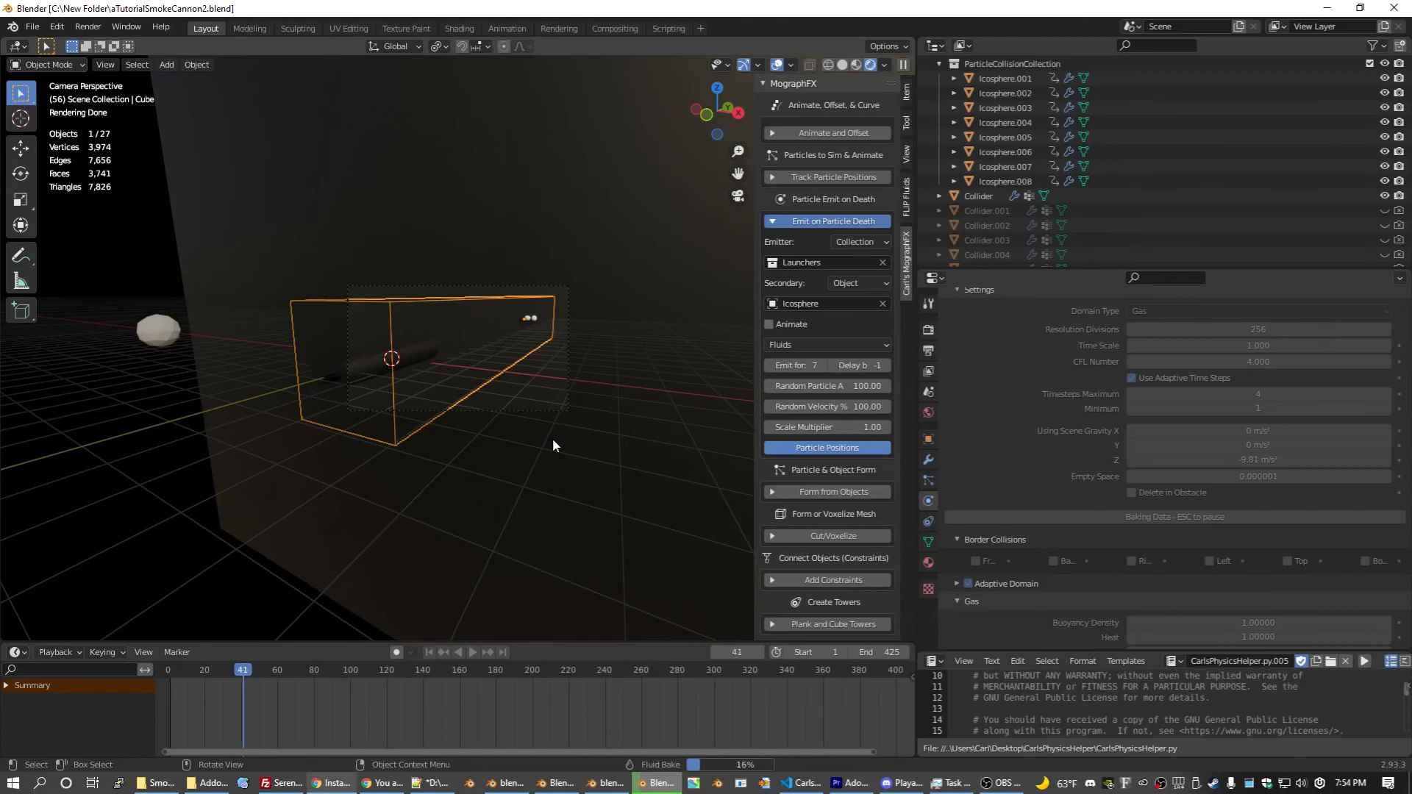
{"action": "key", "text": "Escape"}
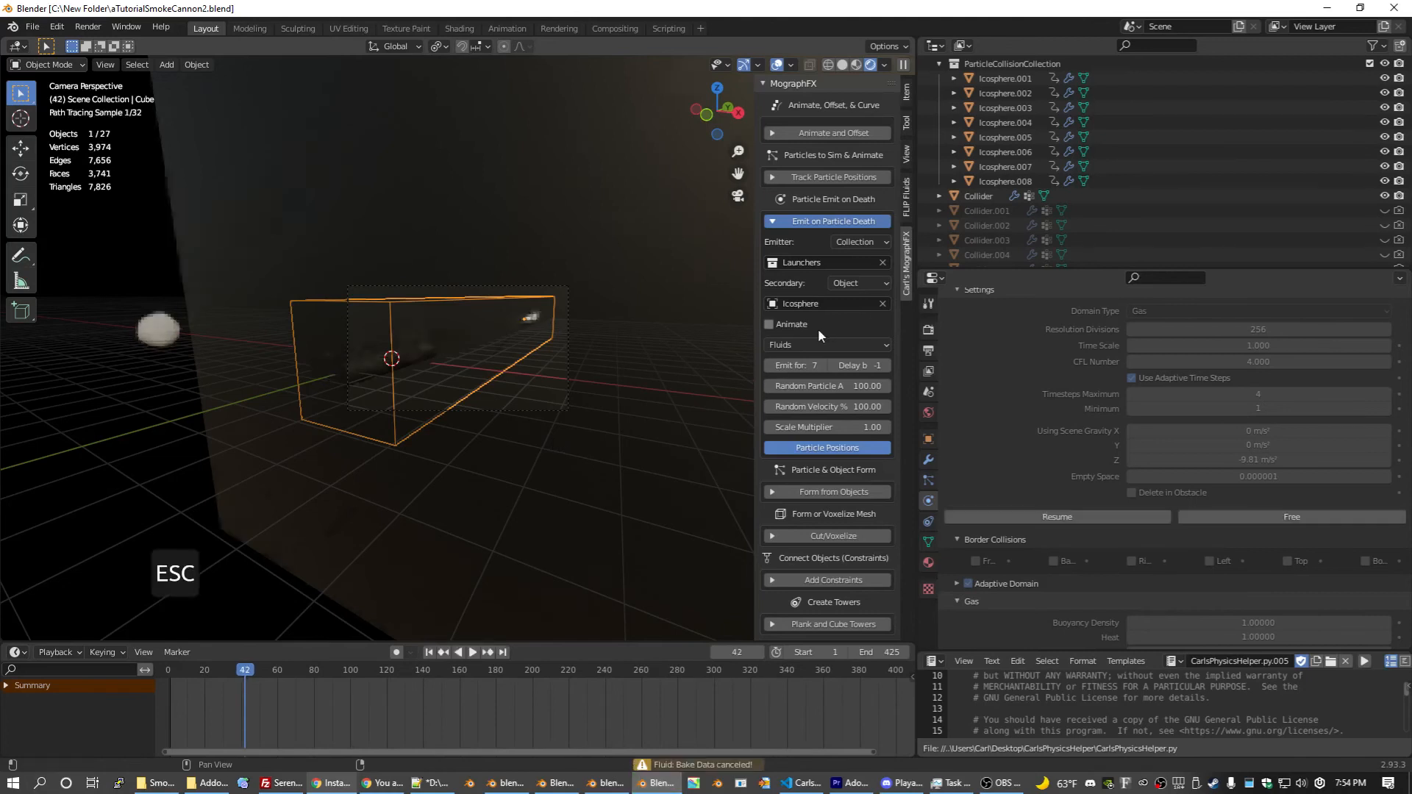
Step: Try the Particles and Both emission types for Emit on Particle Death and return the setting to Fluids
{"action": "left_click", "coordinate": [823, 346]}
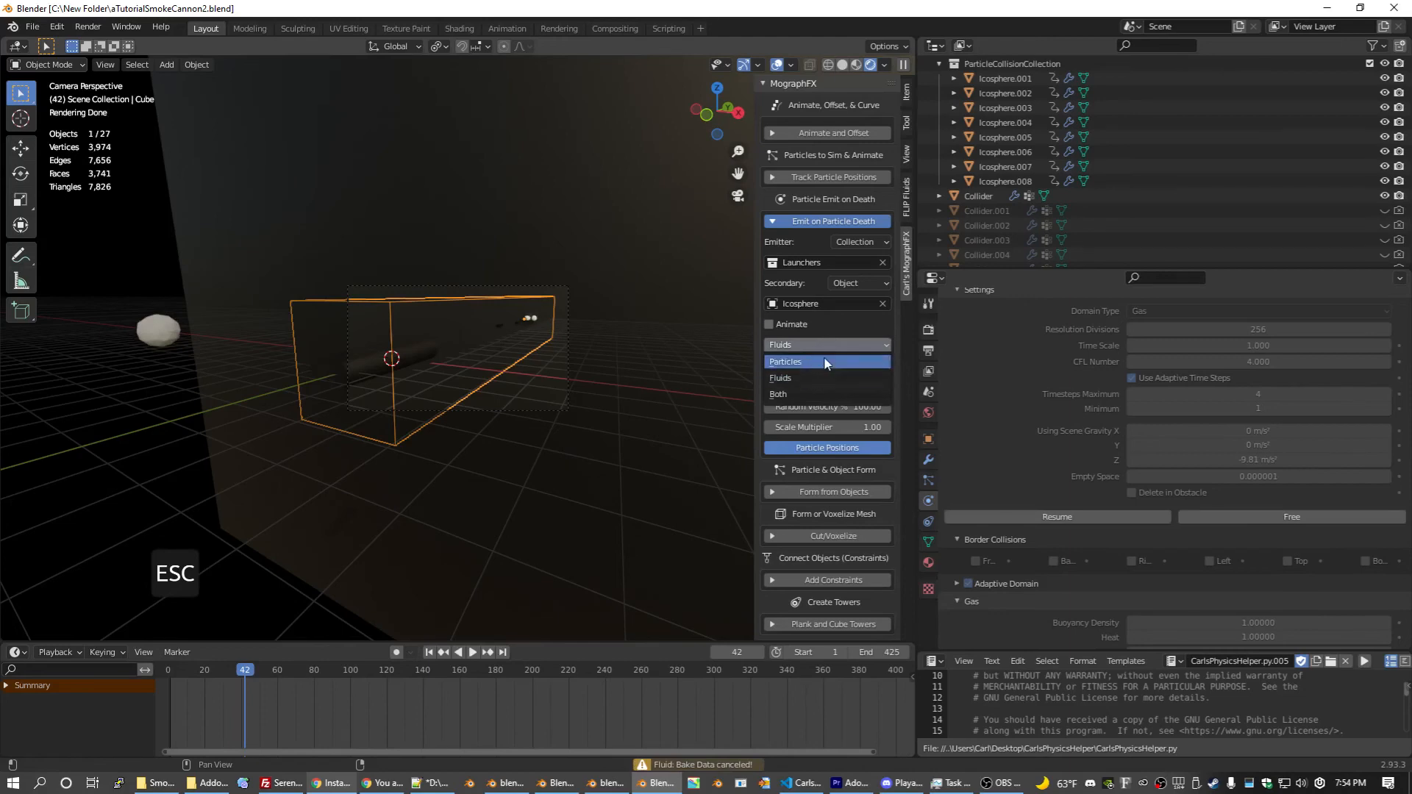
{"action": "left_click", "coordinate": [823, 368]}
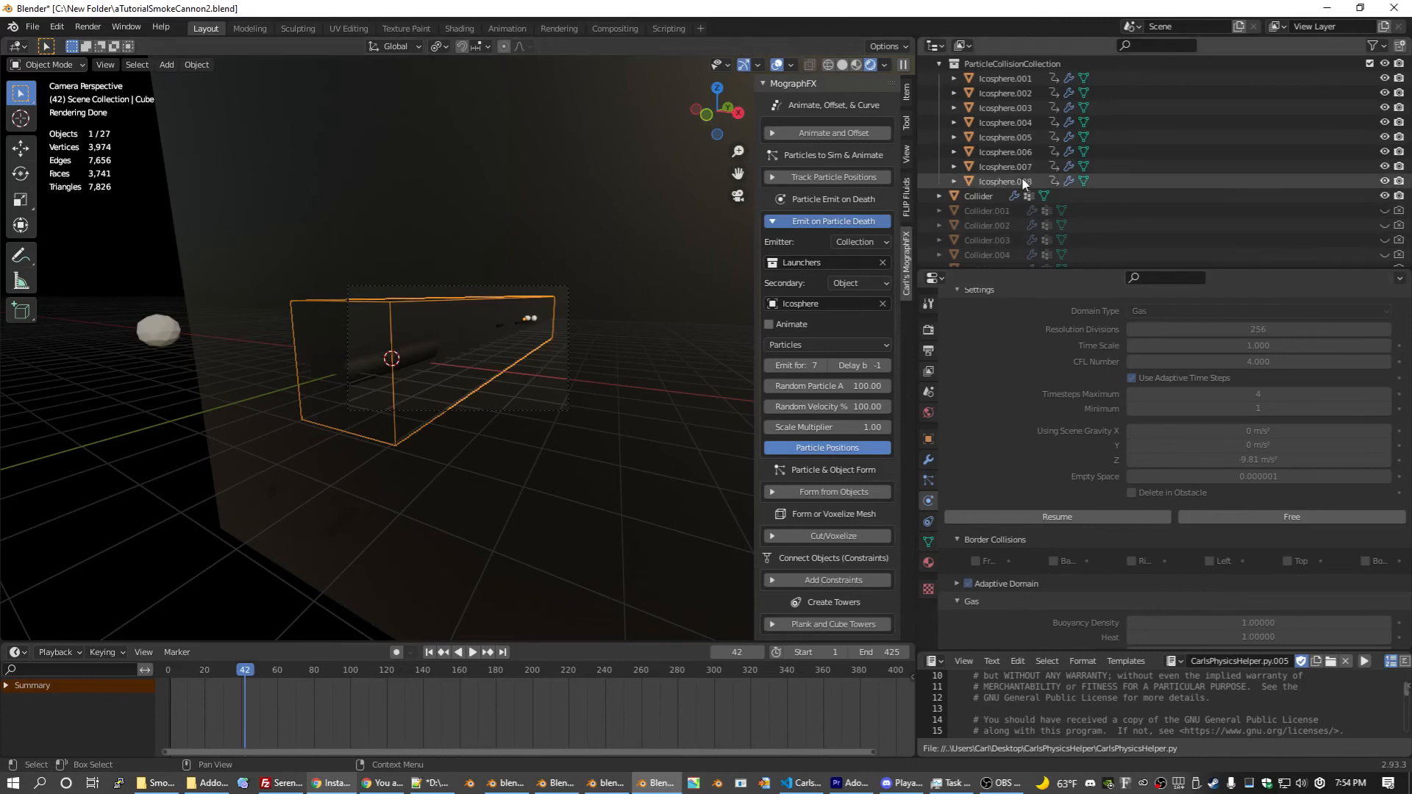
{"action": "left_click", "coordinate": [828, 345]}
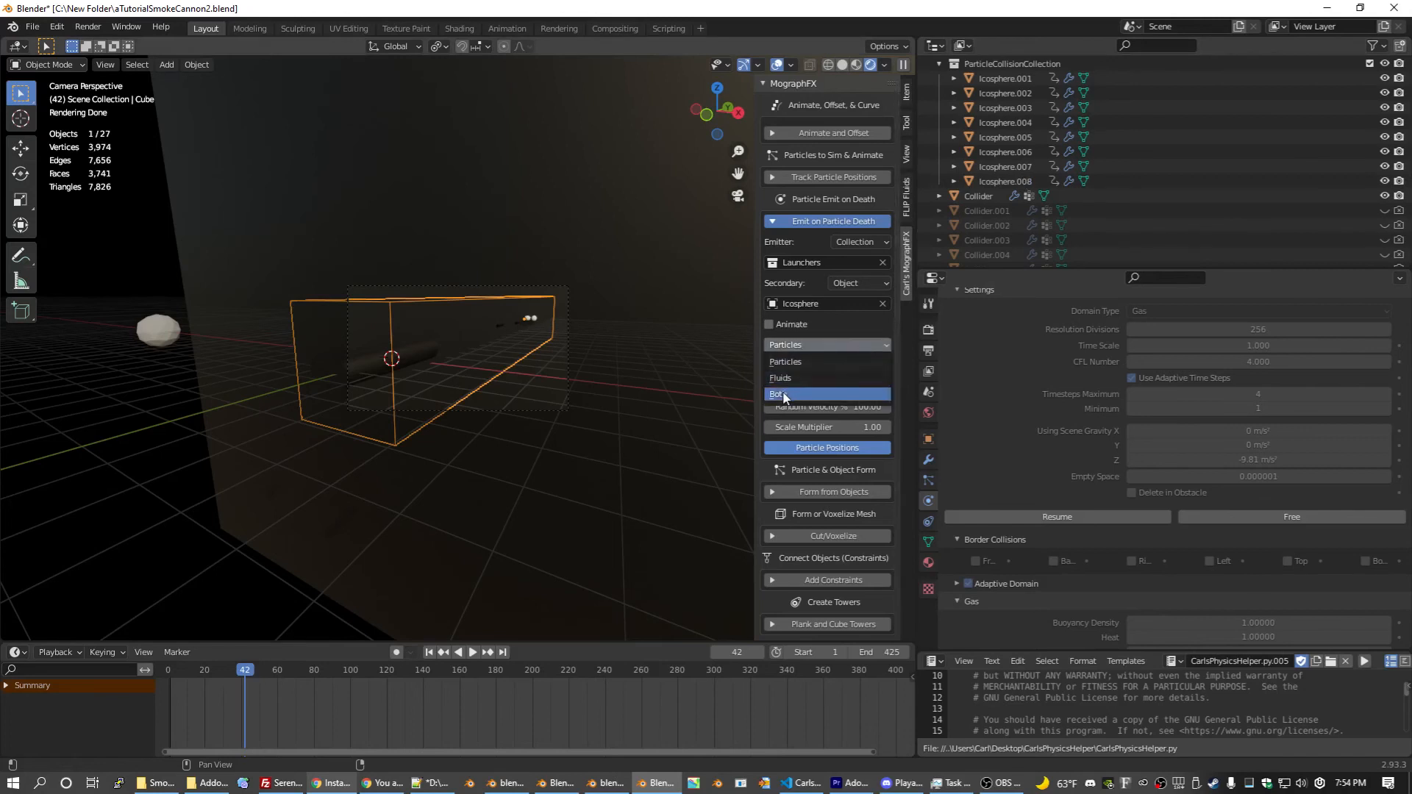
{"action": "left_click", "coordinate": [804, 402]}
{"action": "left_click", "coordinate": [808, 348]}
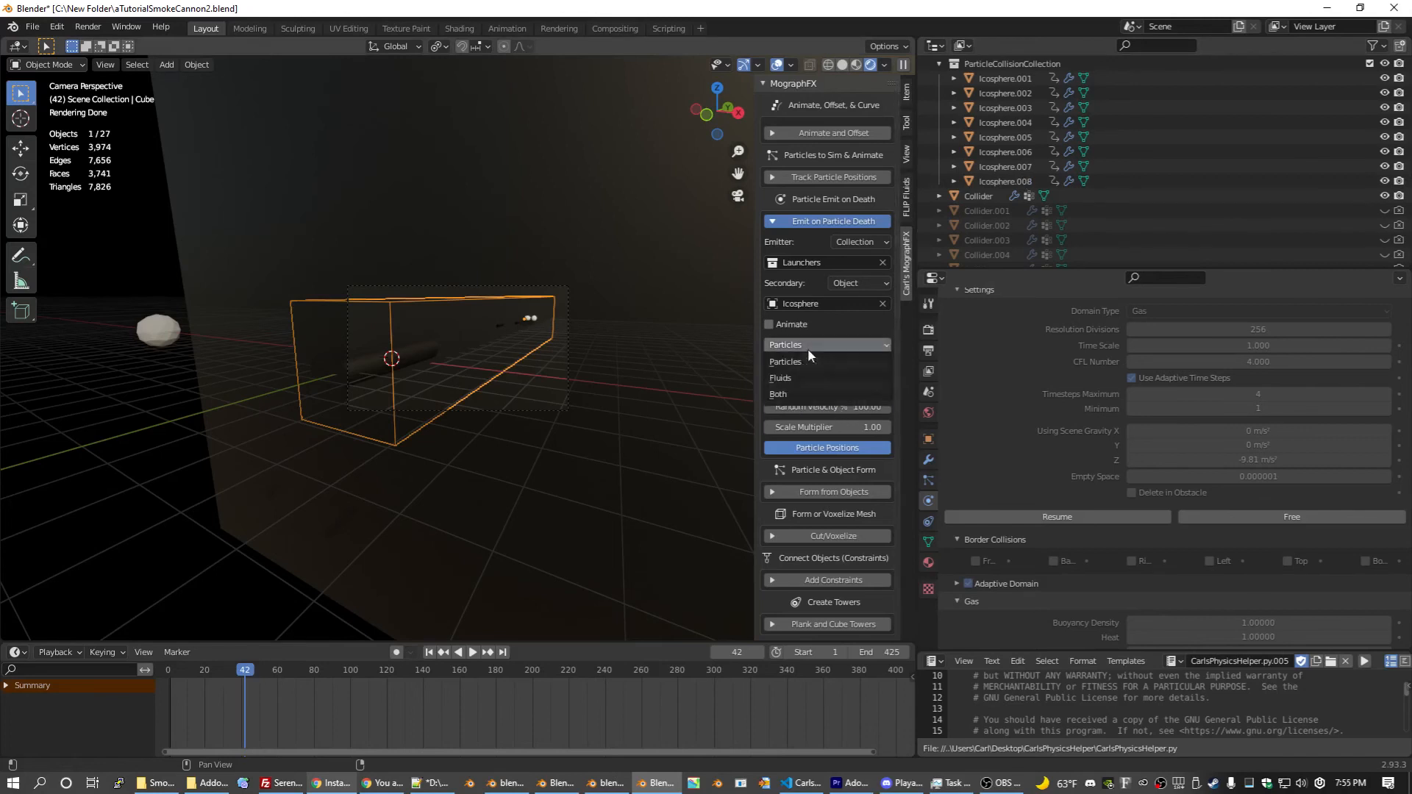
{"action": "left_click", "coordinate": [778, 397]}
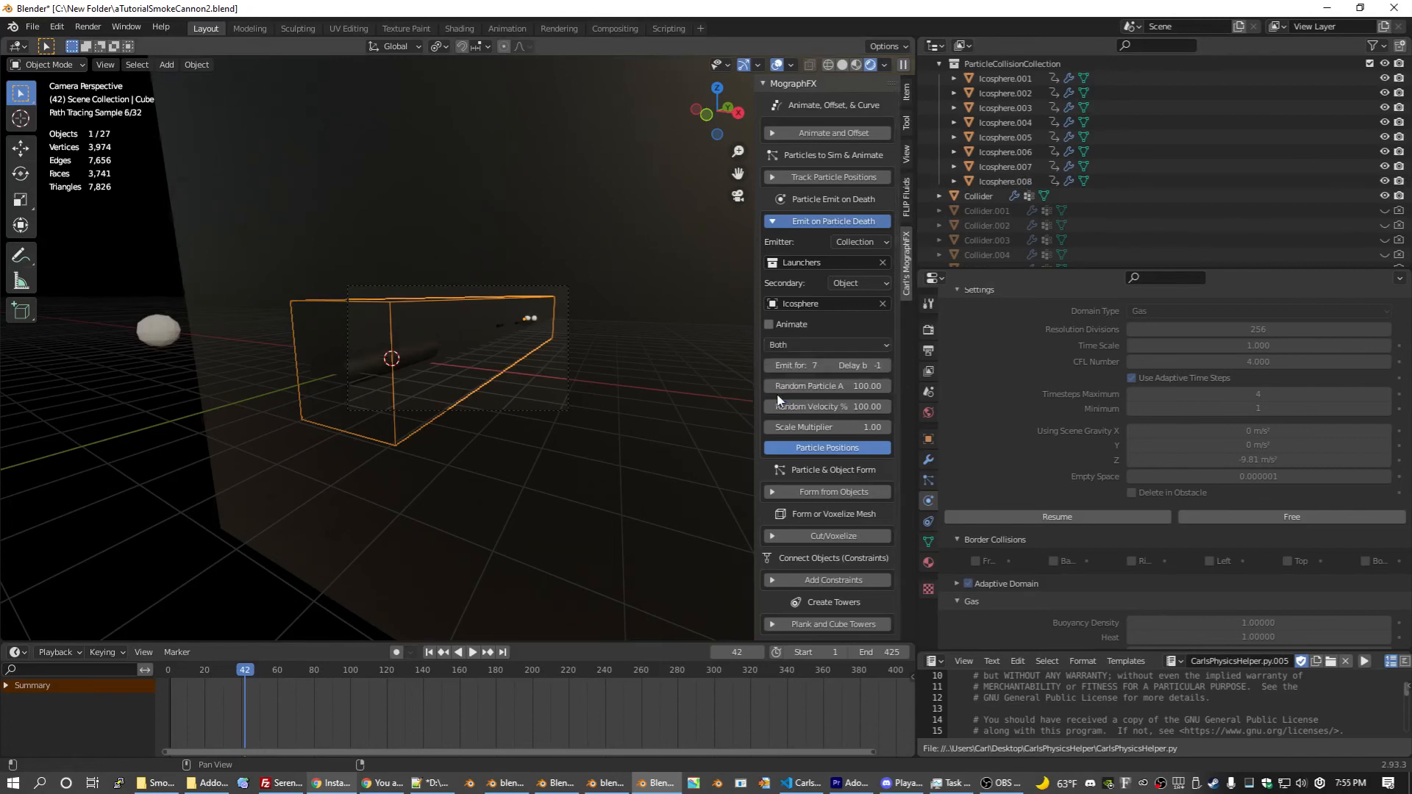
{"action": "left_click", "coordinate": [858, 343]}
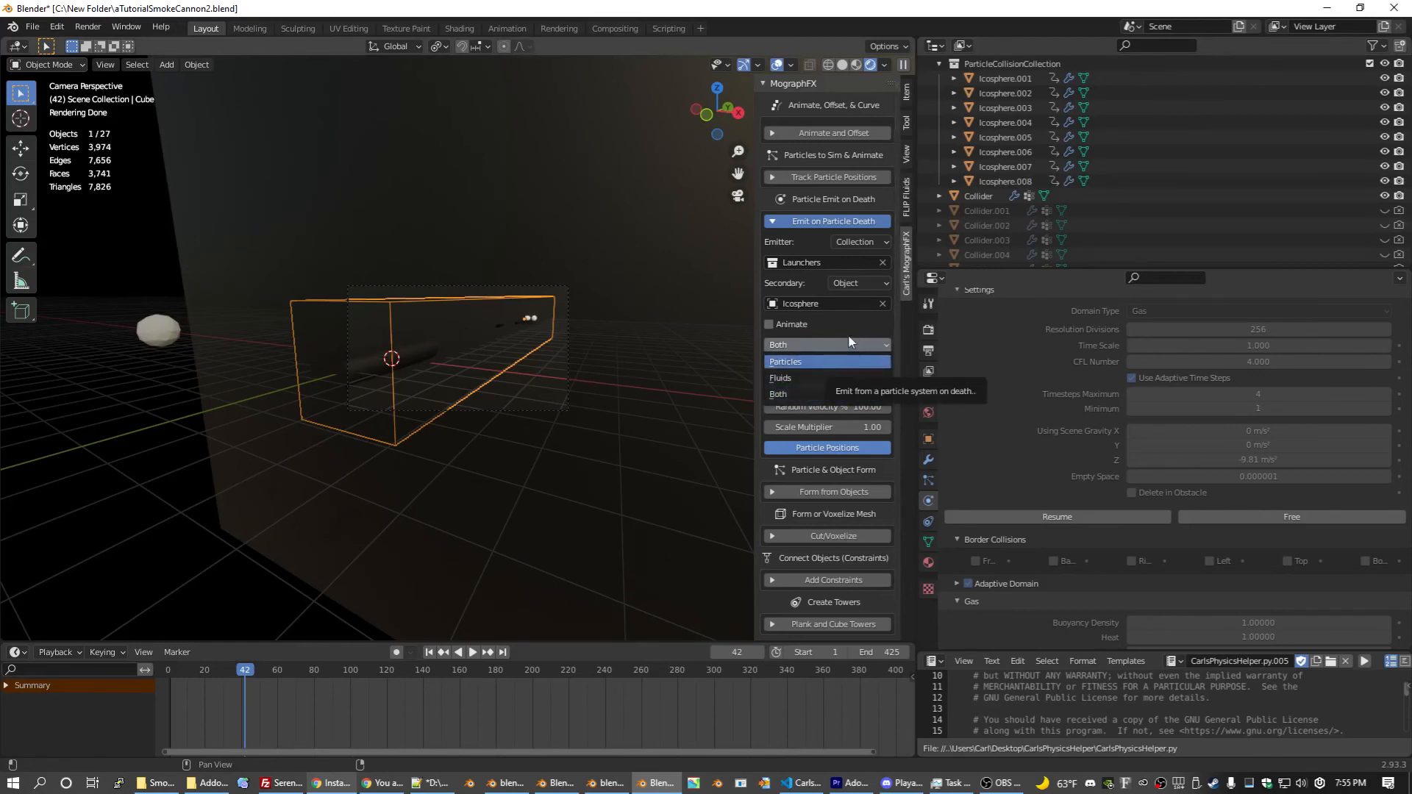
{"action": "left_click", "coordinate": [782, 378]}
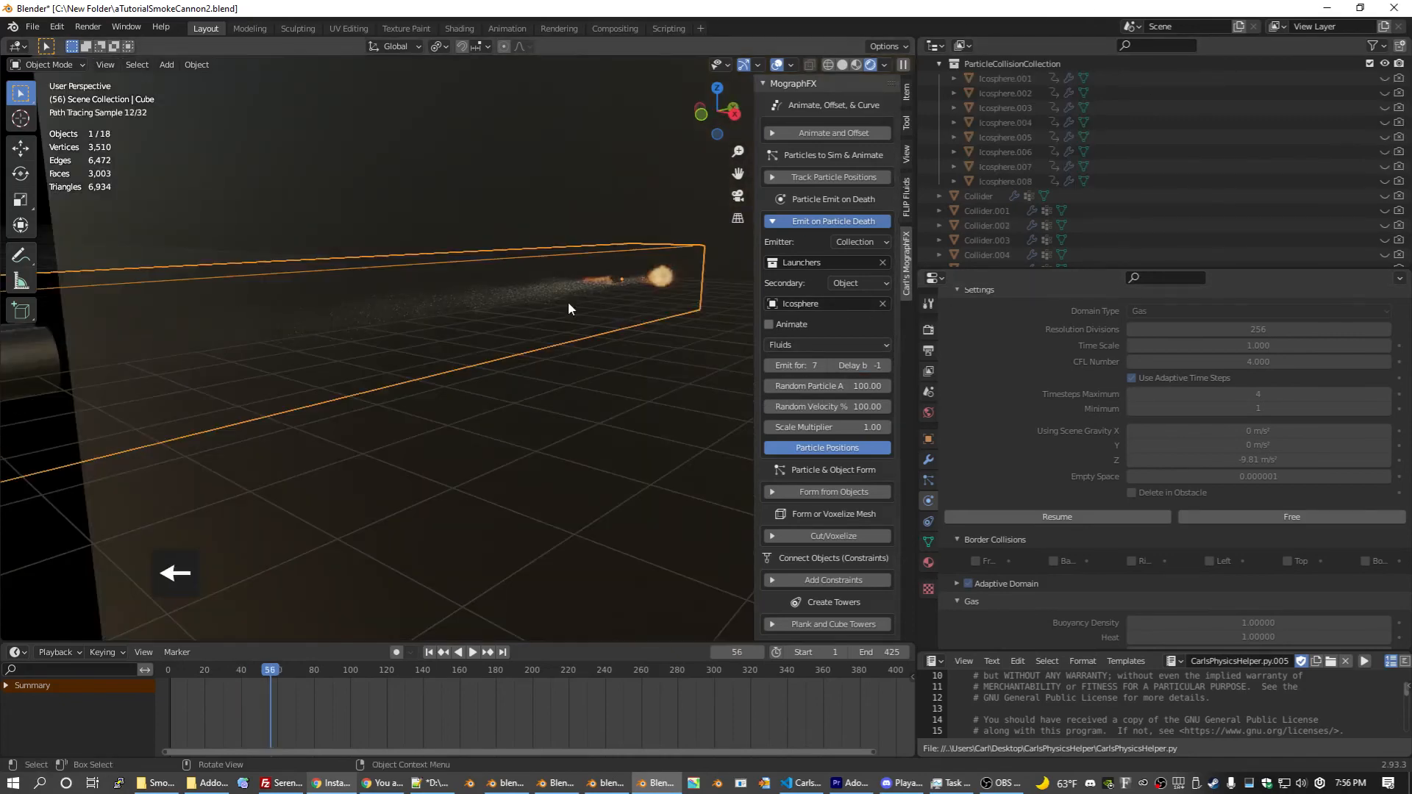
Step: Unhide the eight icospheres and Collider, and select all eight icospheres with the view framed on them
{"action": "middle_click_drag", "start_coordinate": [569, 304], "coordinate": [603, 317]}
{"action": "key", "text": "KP_0"}
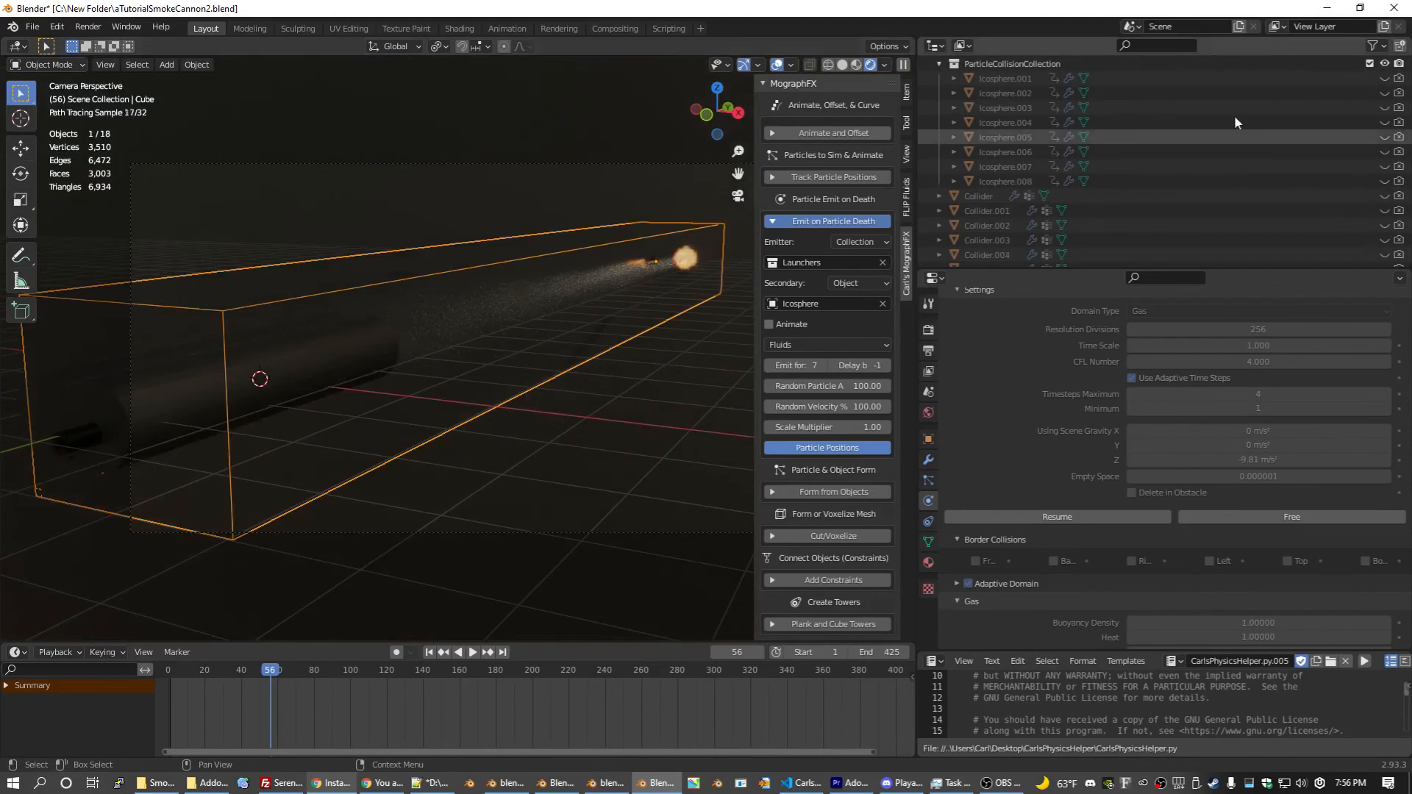
{"action": "left_click_drag", "start_coordinate": [1384, 78], "coordinate": [1384, 197]}
{"action": "left_click", "coordinate": [1040, 181]}
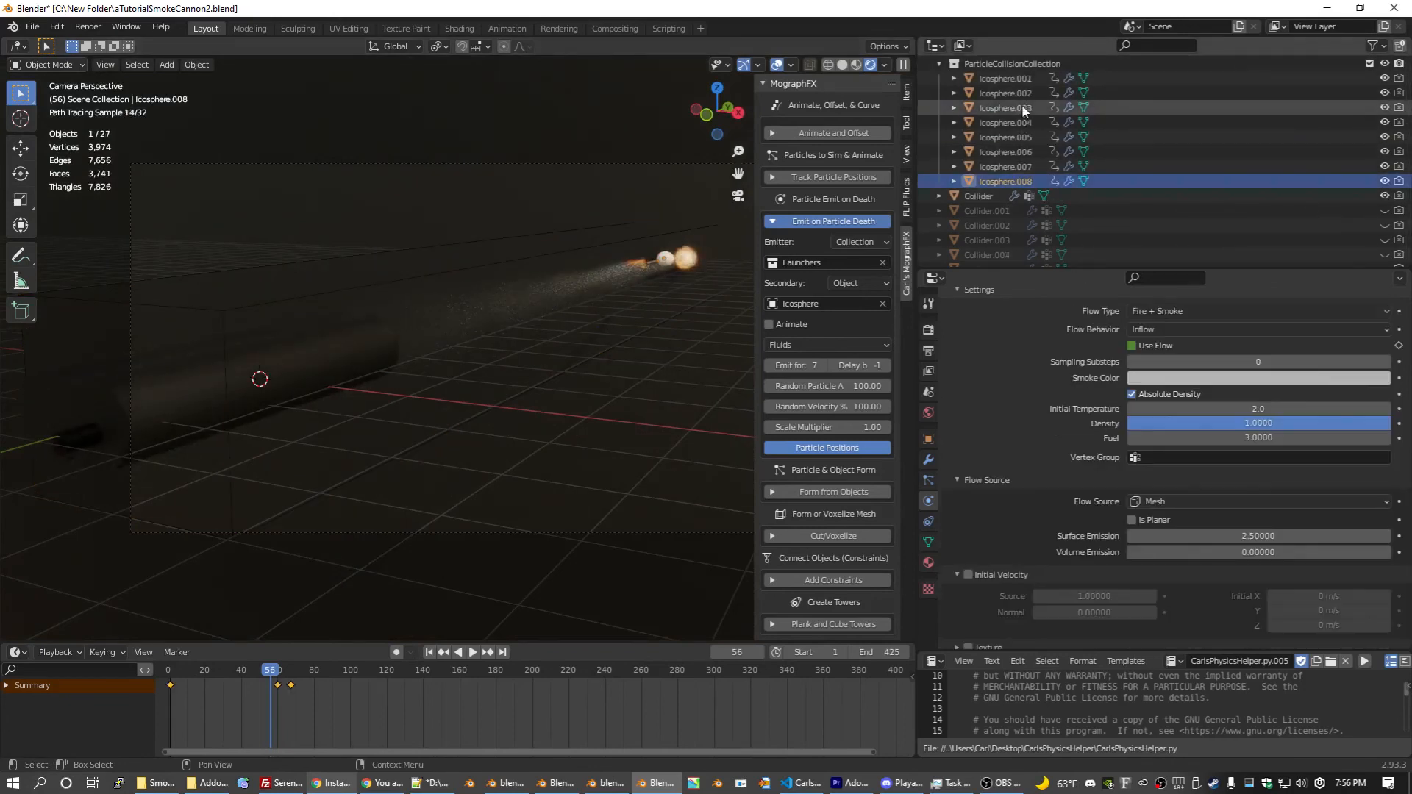
{"action": "left_click", "coordinate": [1022, 75], "text": "shift"}
{"action": "key", "text": "KP_Delete"}
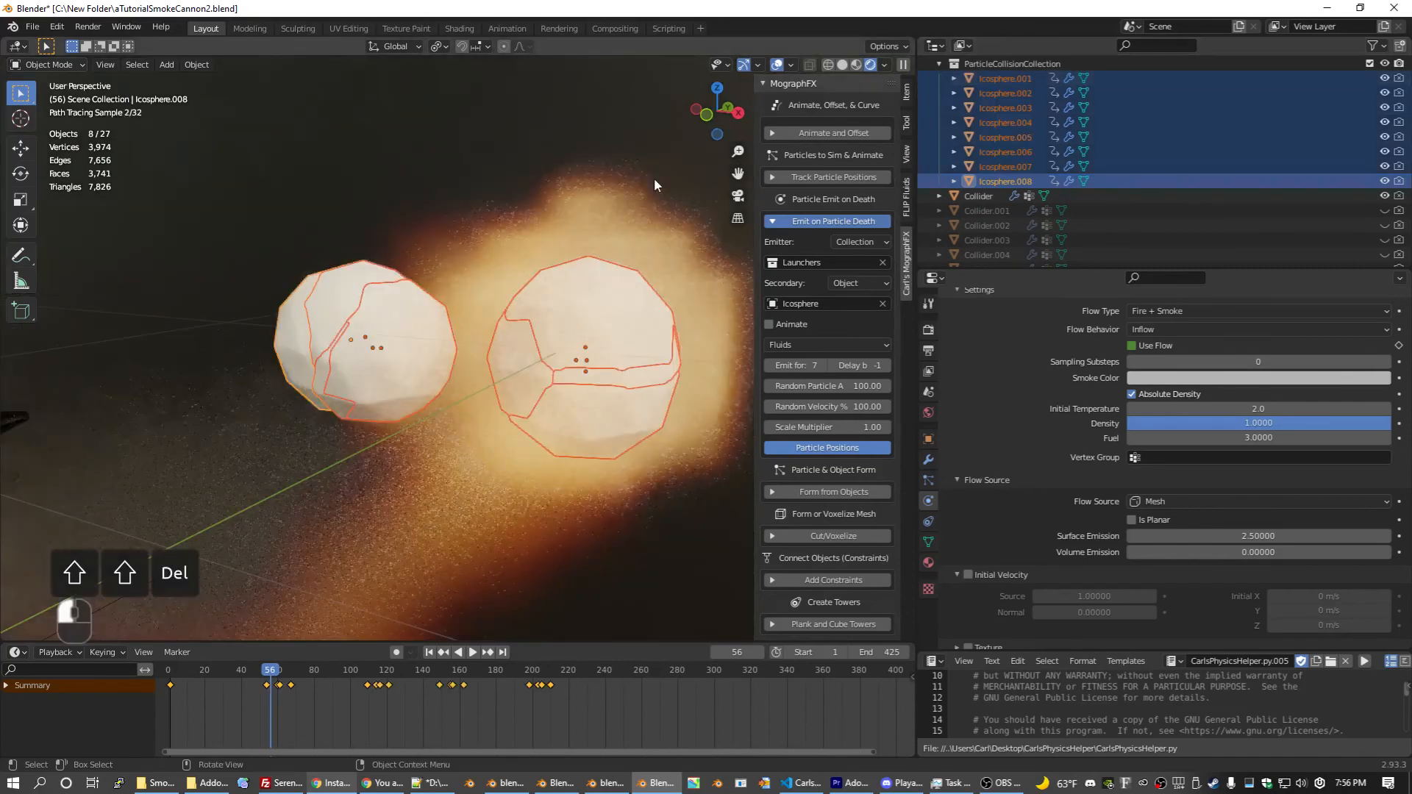
Step: Scale the eight selected icospheres up uniformly by about 3.08
{"action": "middle_click_drag", "start_coordinate": [654, 178], "coordinate": [554, 197]}
{"action": "scroll", "coordinate": [555, 197], "scroll_direction": "down", "scroll_amount": 4}
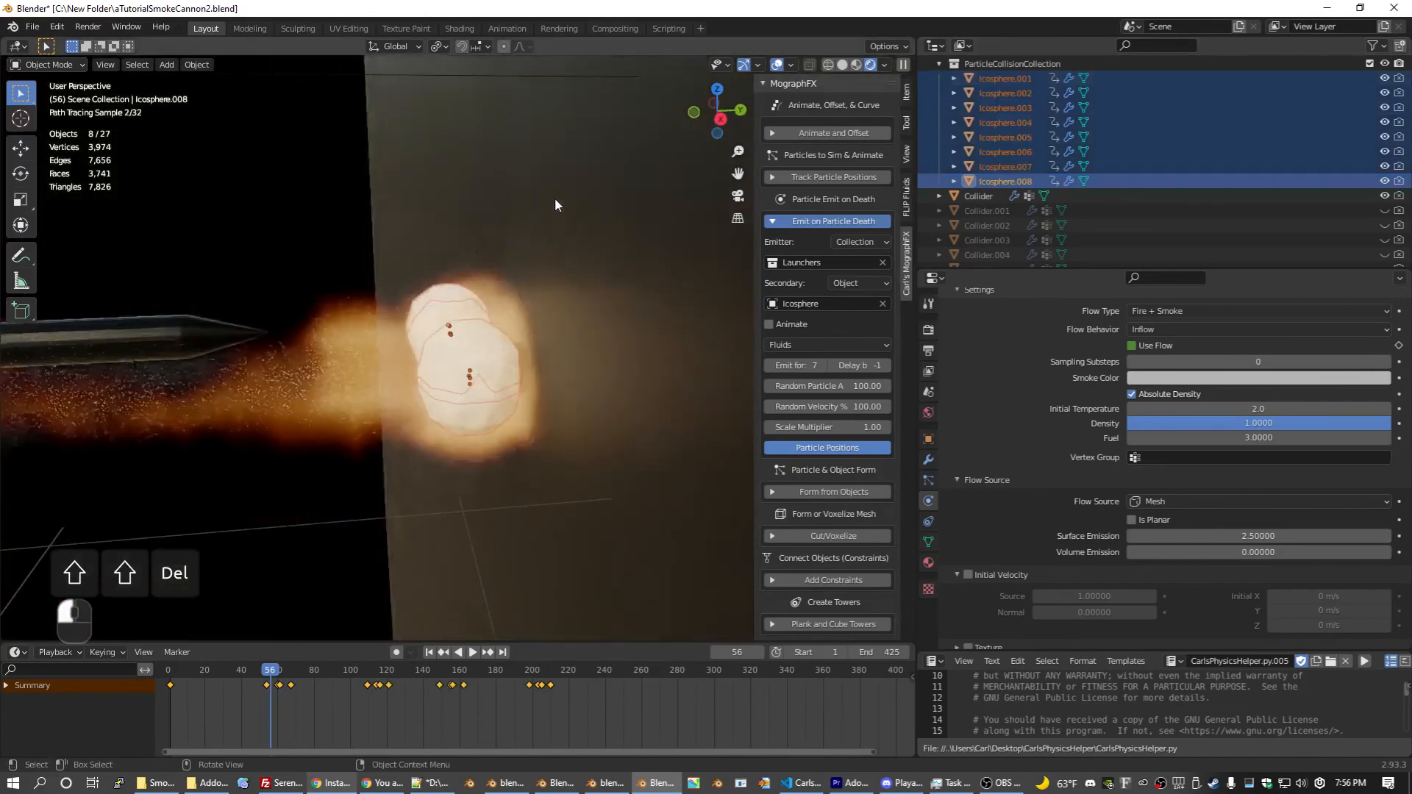
{"action": "key", "text": "s"}
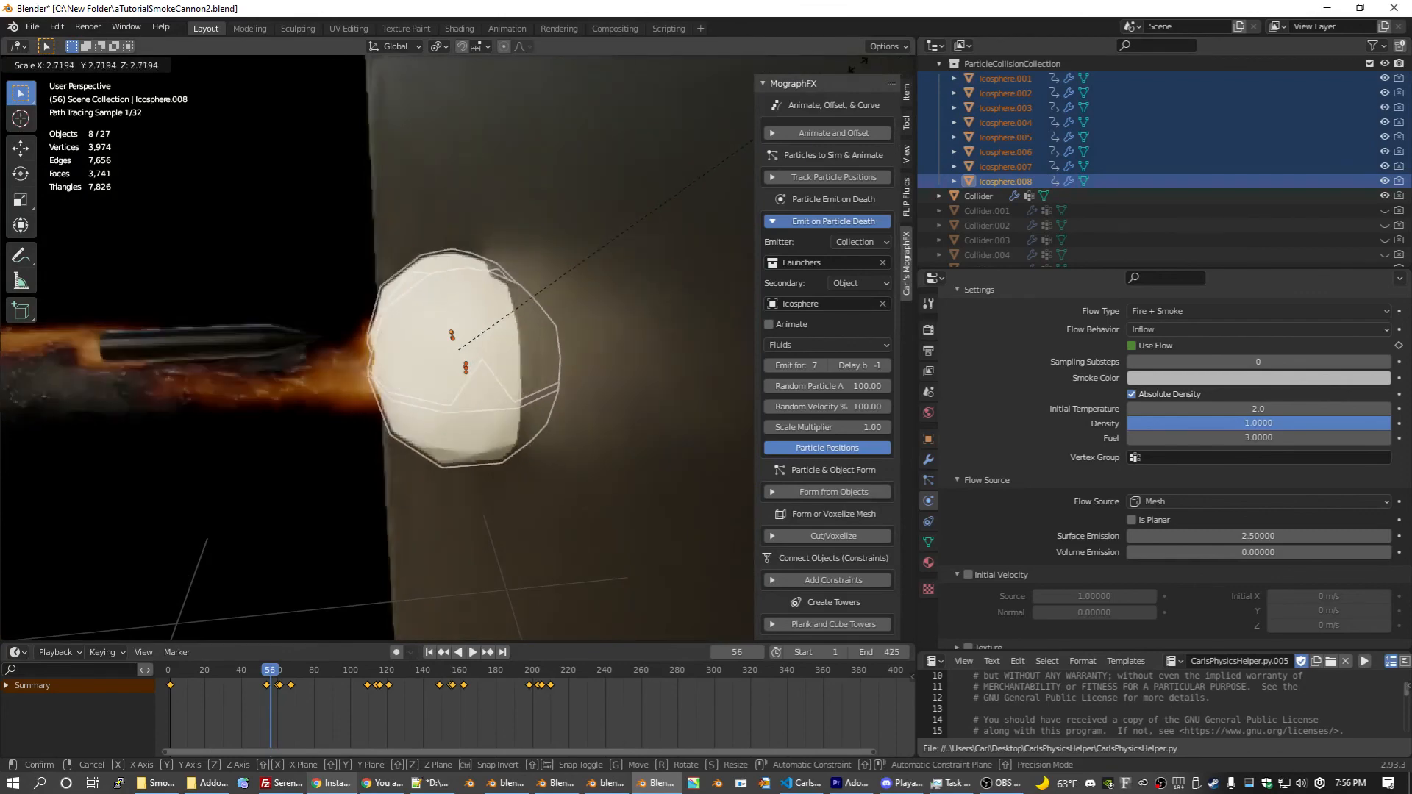
{"action": "left_click", "coordinate": [2, 715]}
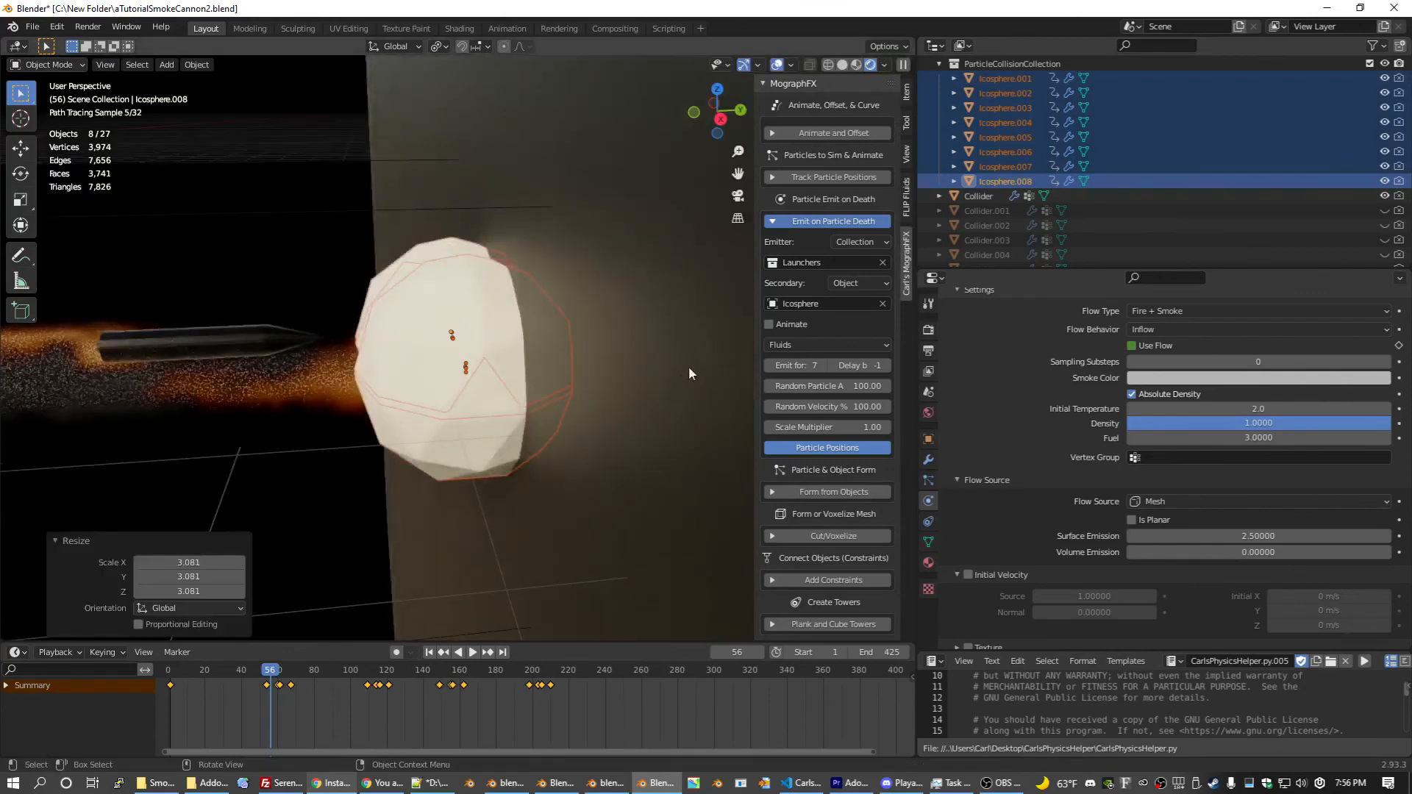
Step: Move the eight icospheres about -0.06 m along the Y axis in the right orthographic view and save the file
{"action": "left_click", "coordinate": [721, 118]}
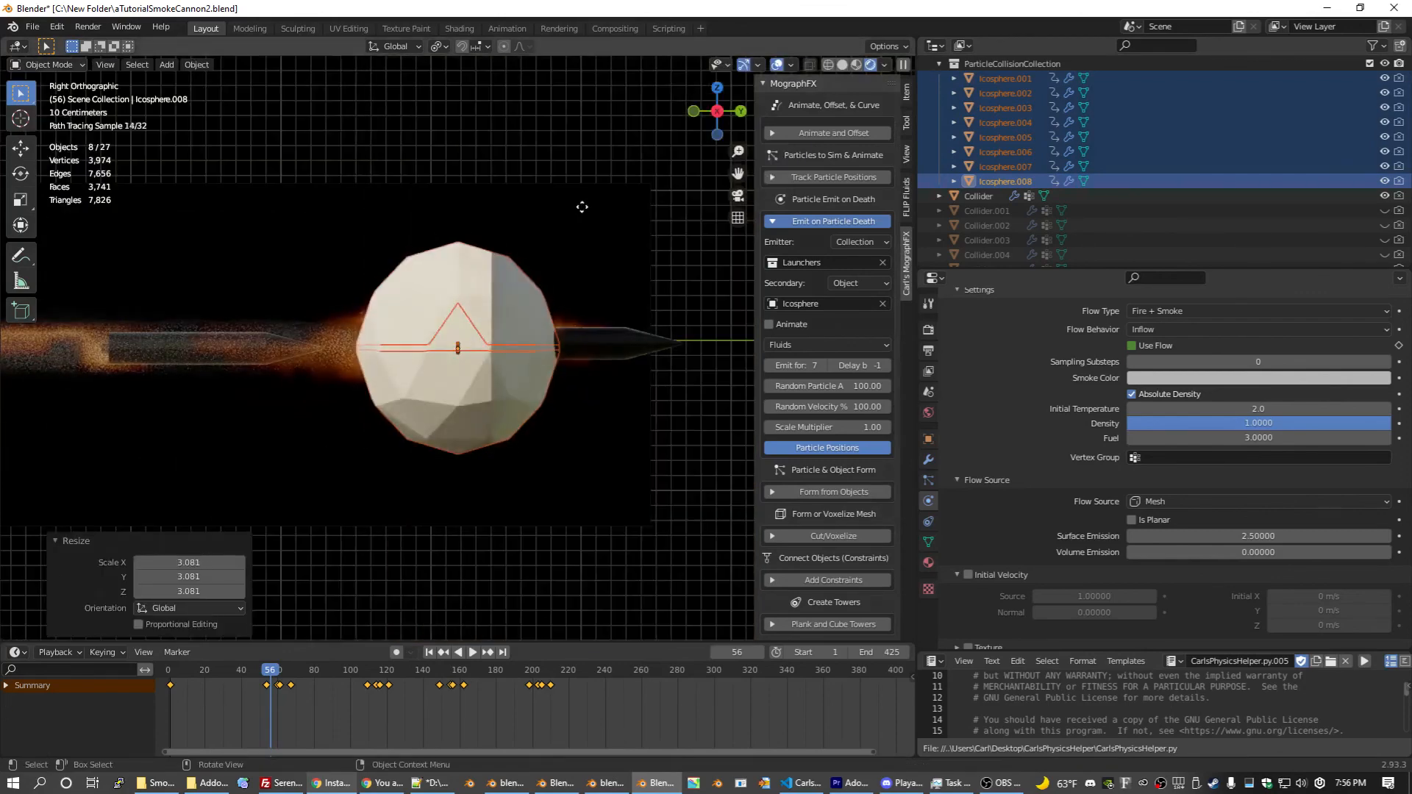
{"action": "key", "text": "g"}
{"action": "key", "text": "x"}
{"action": "key", "text": "y"}
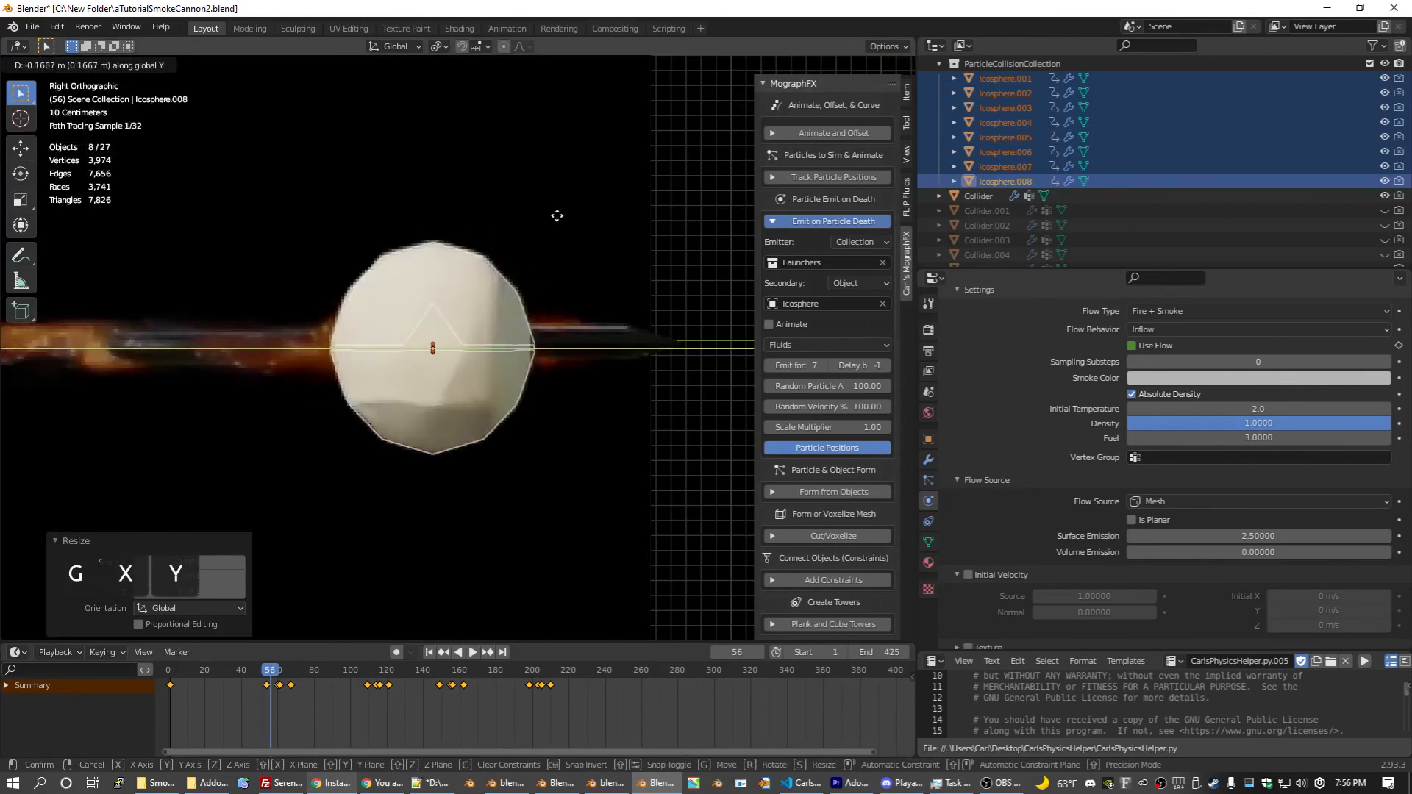
{"action": "left_click", "coordinate": [575, 214]}
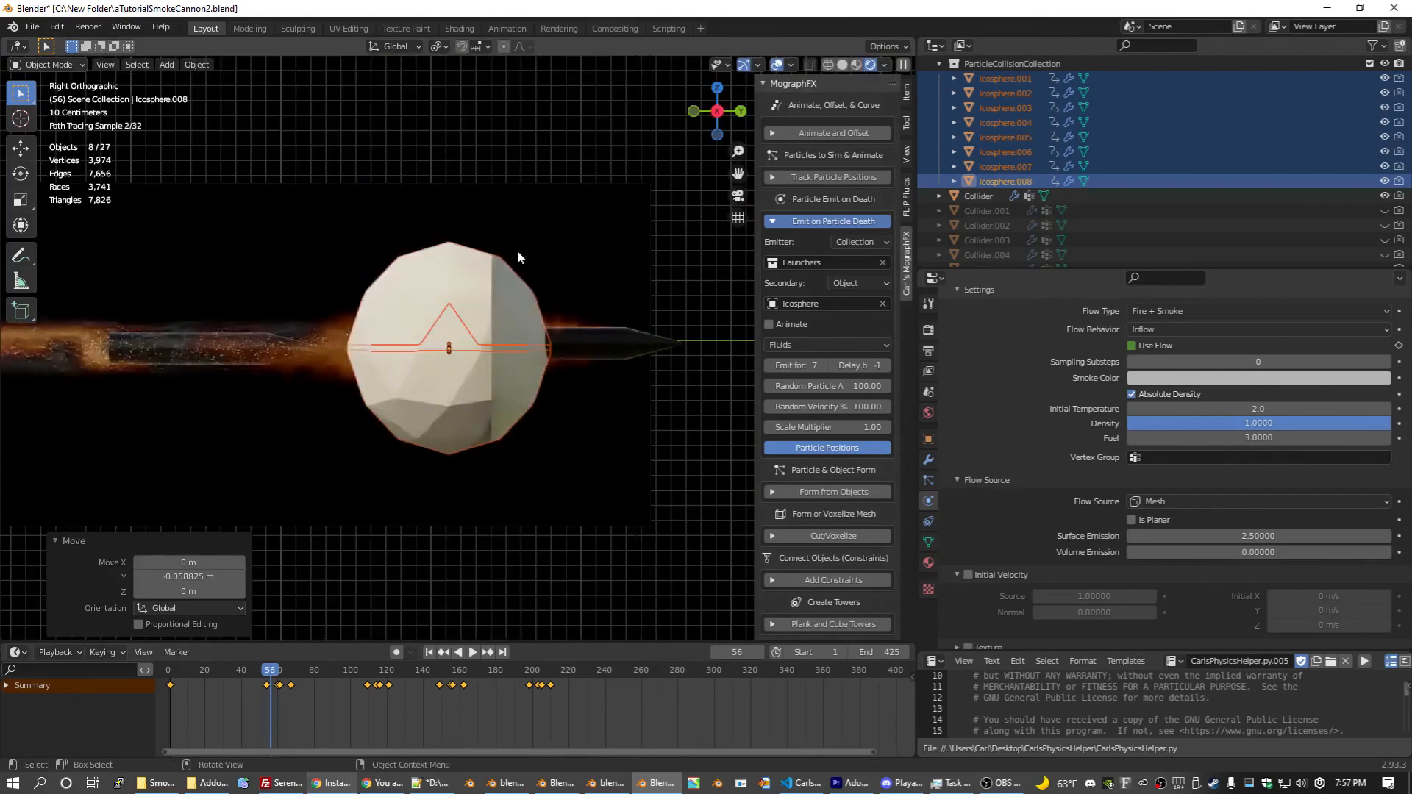
{"action": "middle_click_drag", "start_coordinate": [348, 406], "coordinate": [483, 434]}
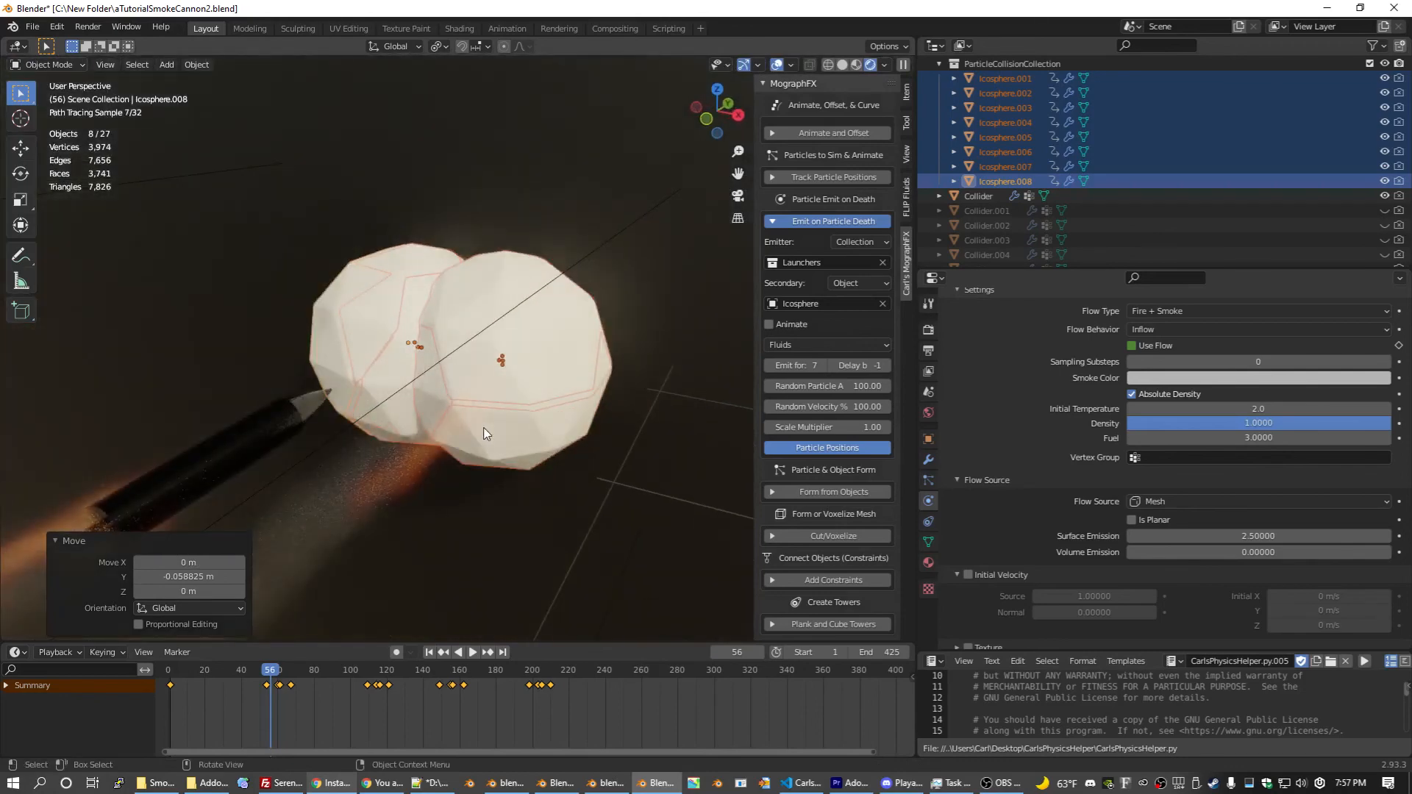
{"action": "key", "text": "ctrl"}
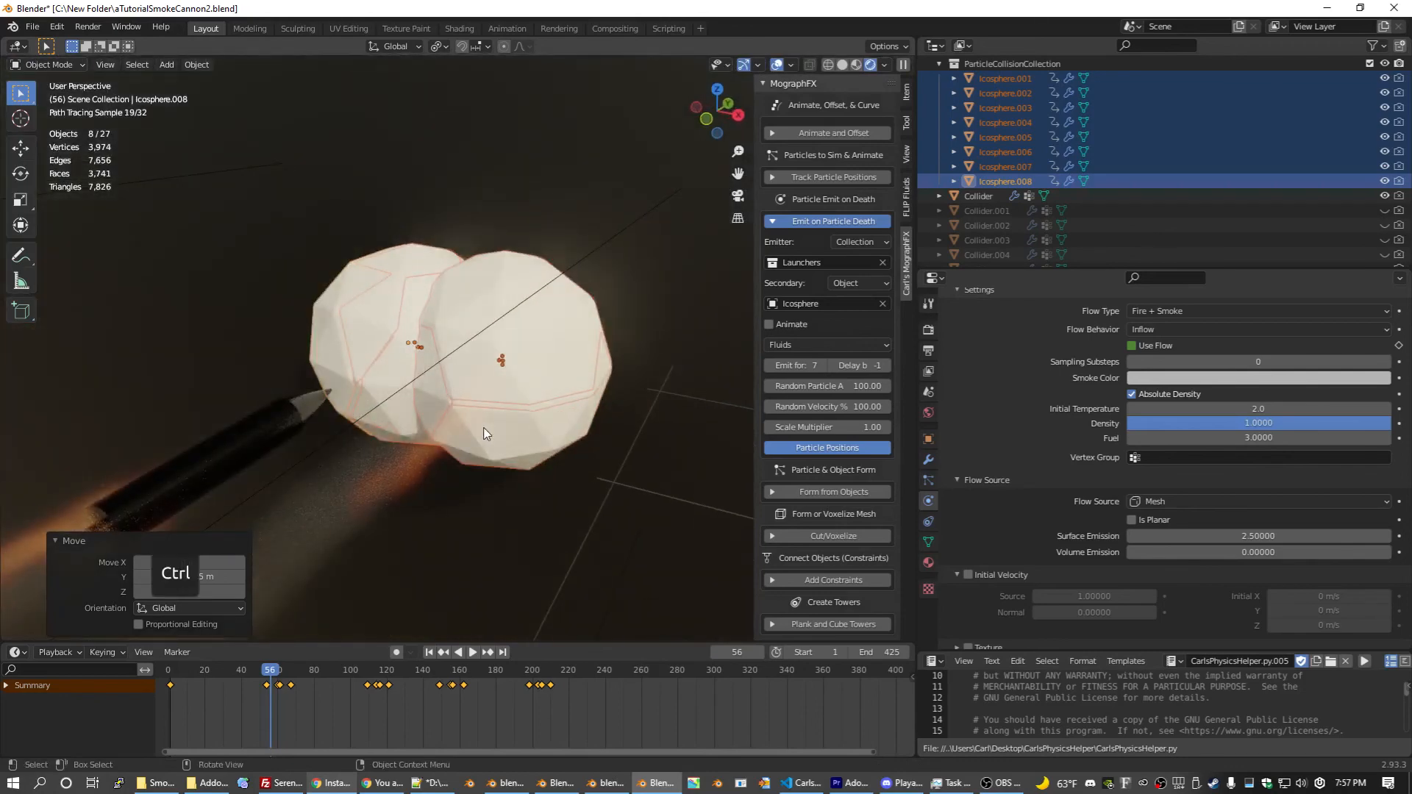
{"action": "key", "text": "ctrl+s"}
Step: Give the Launcher's material a grey Base Color and a Roughness of 0.195, shade the Launcher smooth, and save the file
{"action": "scroll", "coordinate": [1116, 412], "scroll_direction": "up", "scroll_amount": 4}
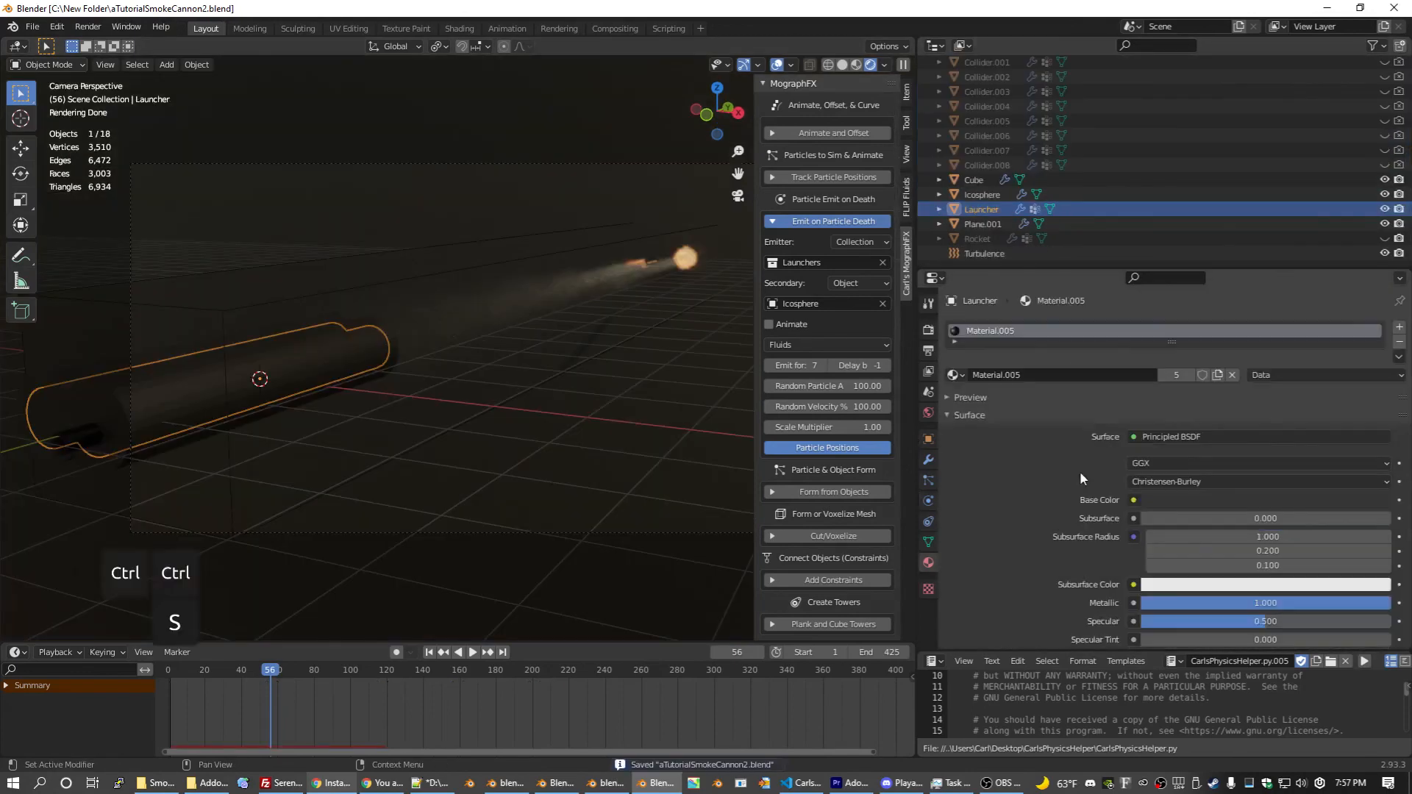
{"action": "left_click_drag", "start_coordinate": [1246, 511], "coordinate": [1179, 511]}
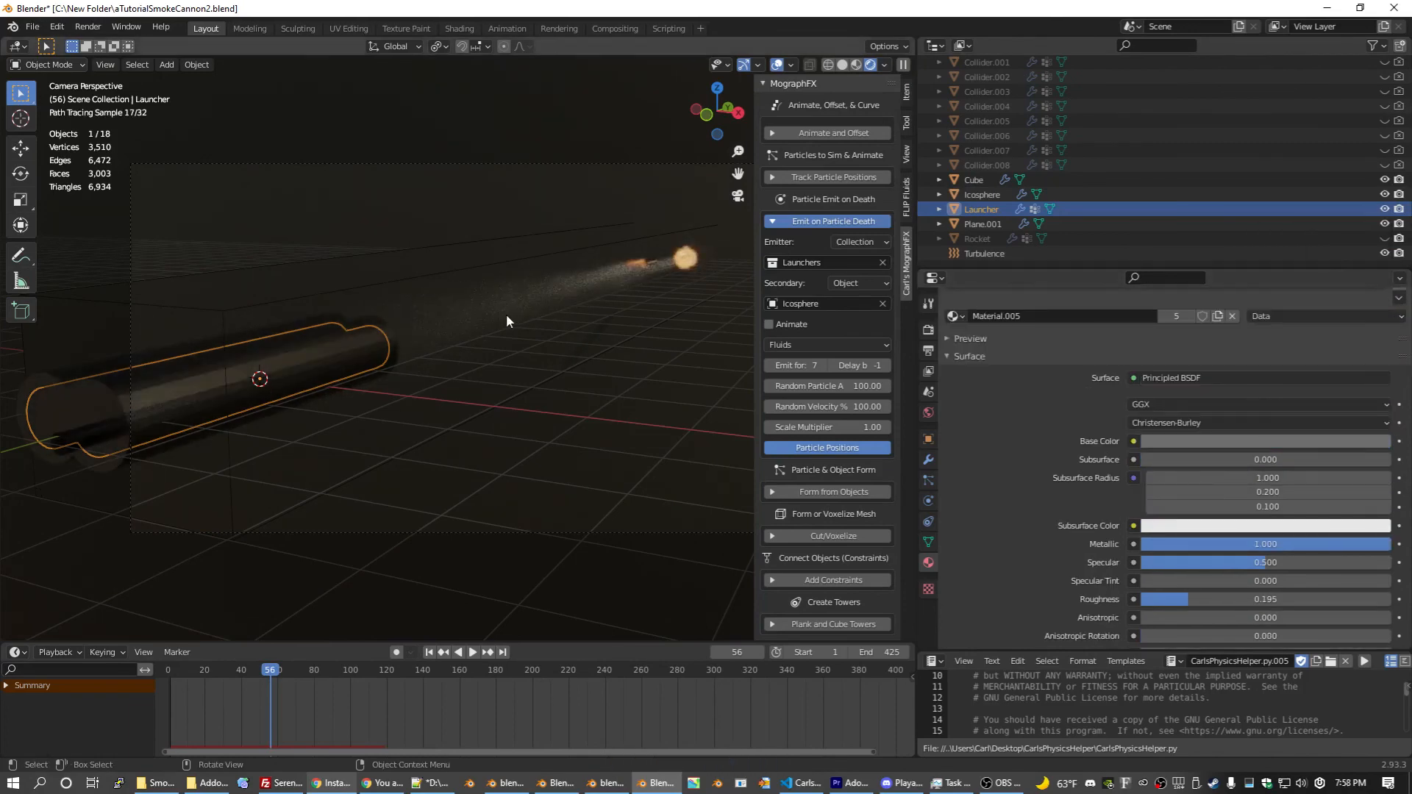
{"action": "key", "text": "F3"}
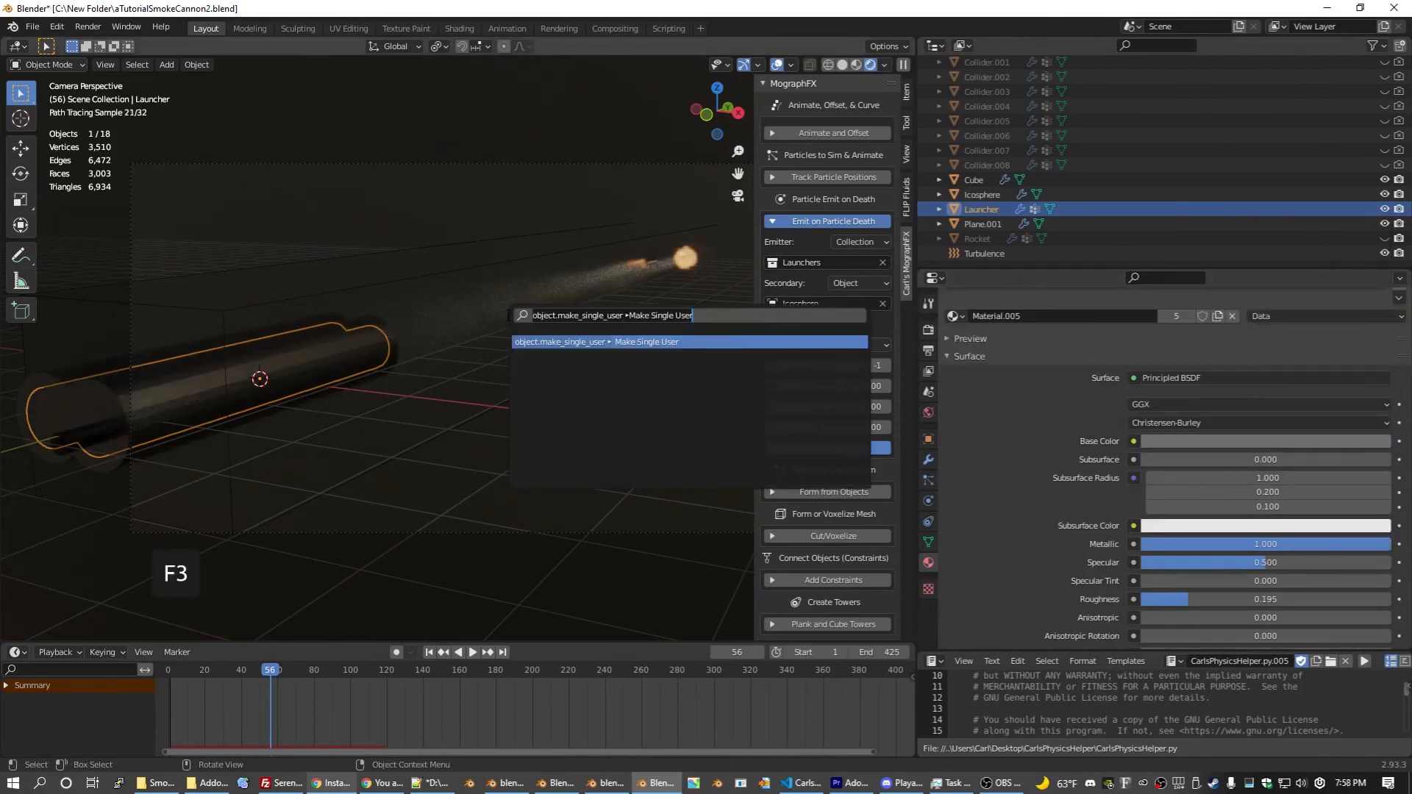
{"action": "type", "text": "shade smoo"}
{"action": "key", "text": "Return"}
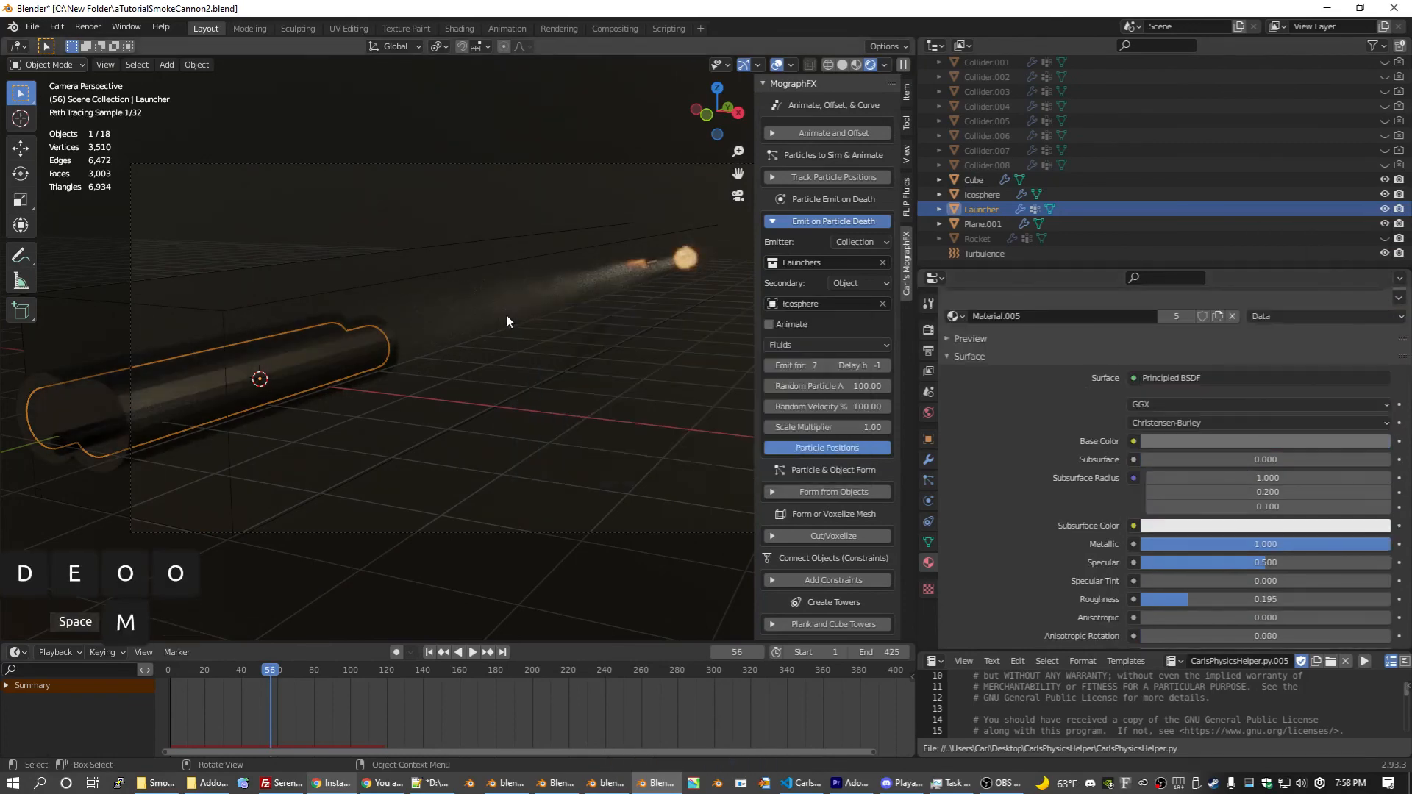
{"action": "scroll", "coordinate": [506, 321], "scroll_direction": "up", "scroll_amount": 2}
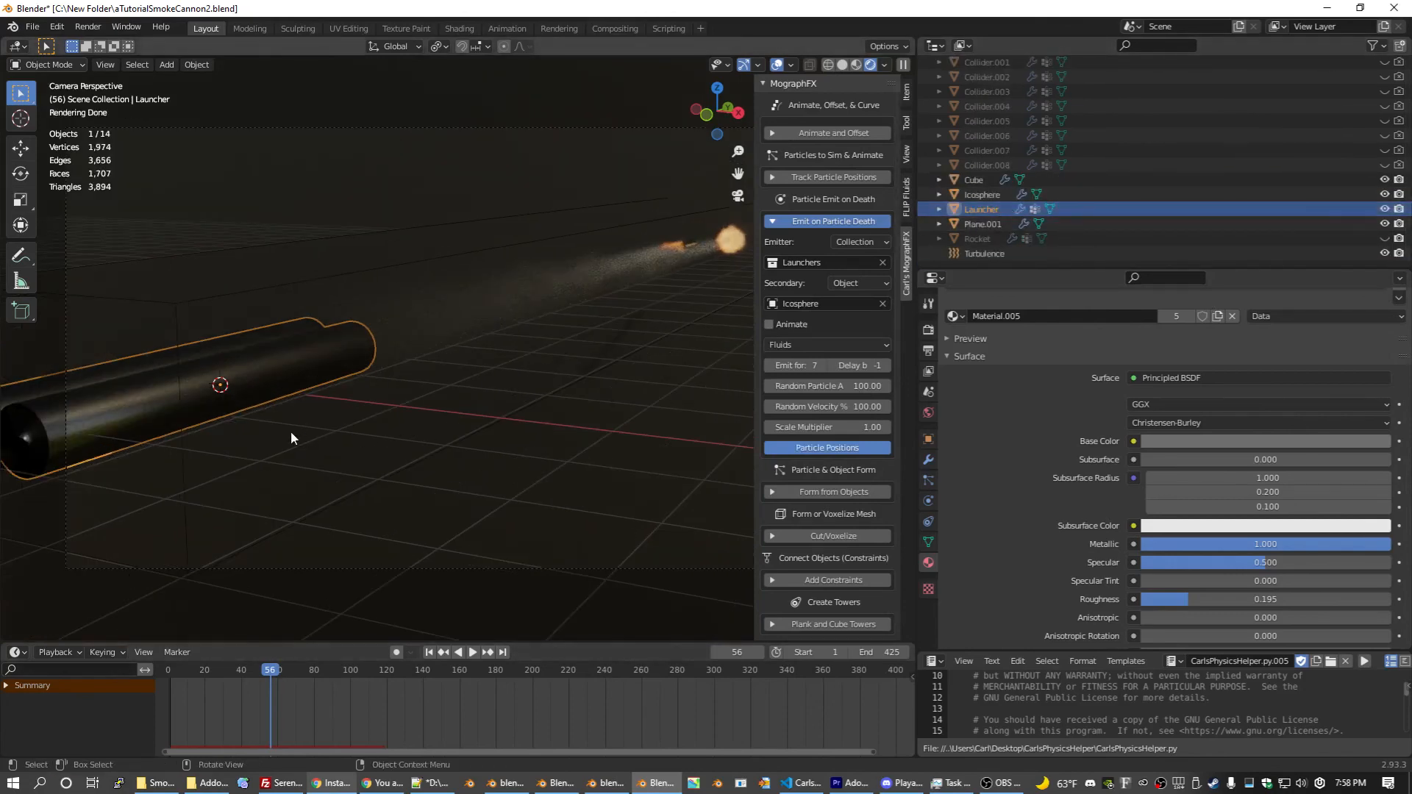
{"action": "key", "text": "ctrl+s"}
Step: Free the baked data of the Cube smoke domain, set its Resolution Divisions to 512, and save the file
{"action": "left_click", "coordinate": [394, 236]}
{"action": "scroll", "coordinate": [256, 371], "scroll_direction": "down", "scroll_amount": 3}
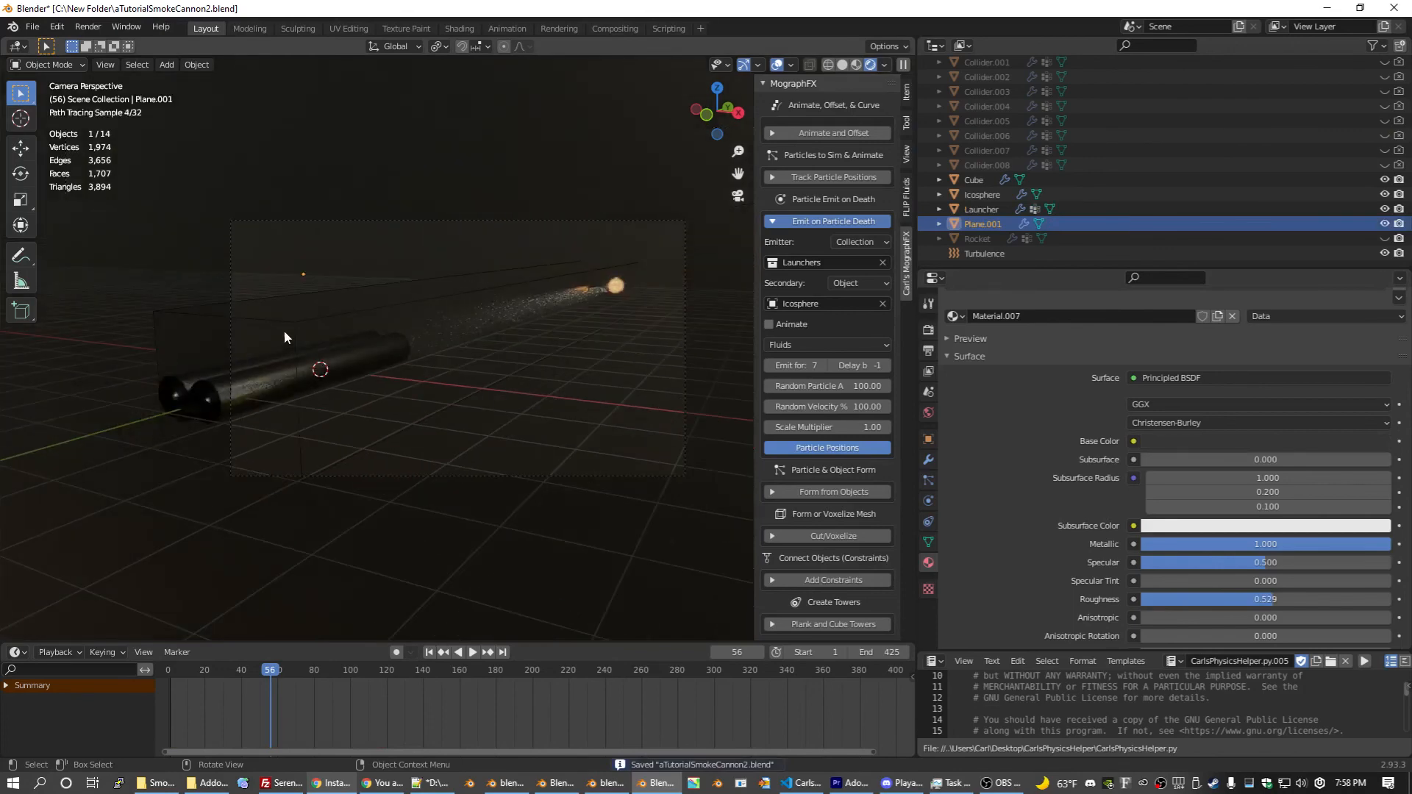
{"action": "left_click", "coordinate": [285, 335]}
{"action": "key", "text": "ctrl+s"}
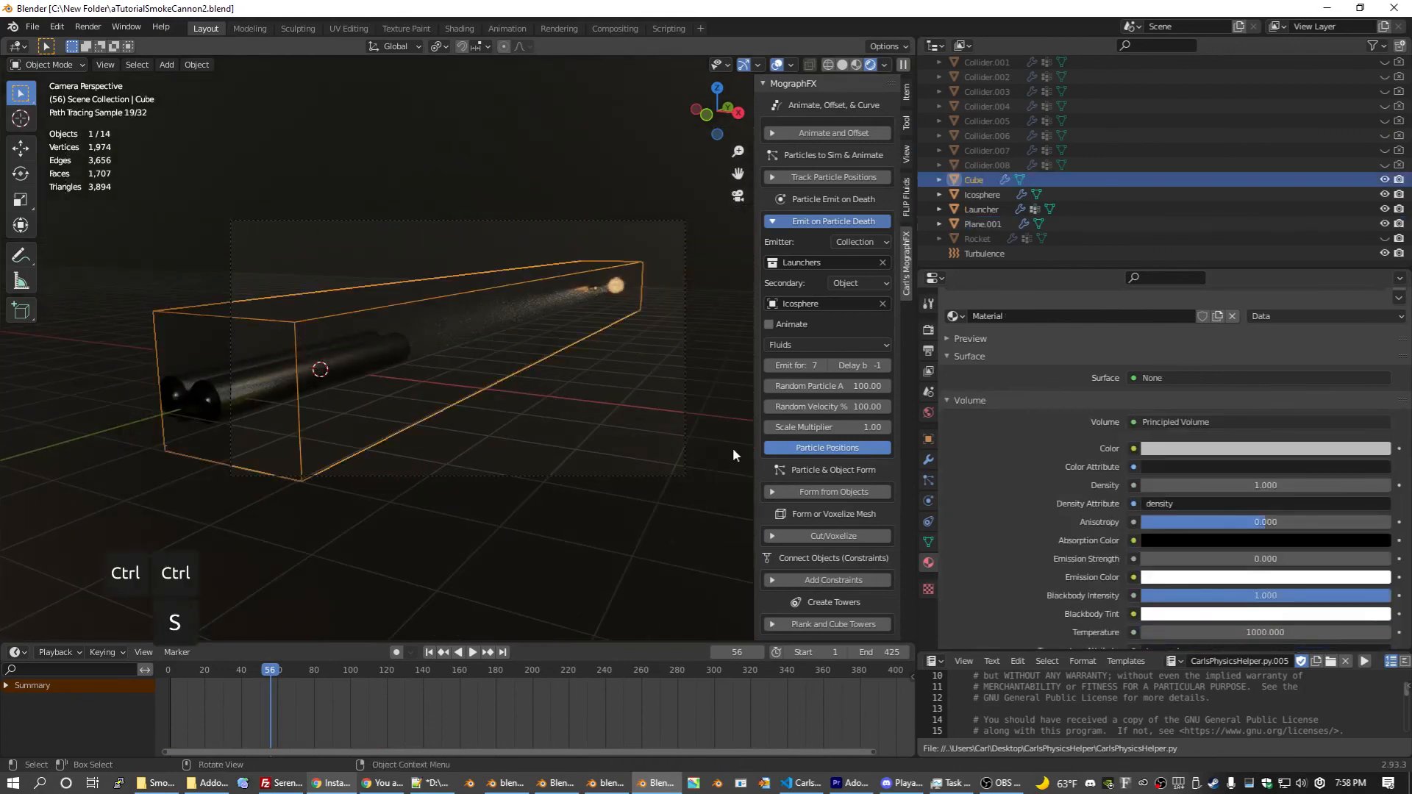
{"action": "left_click", "coordinate": [928, 501]}
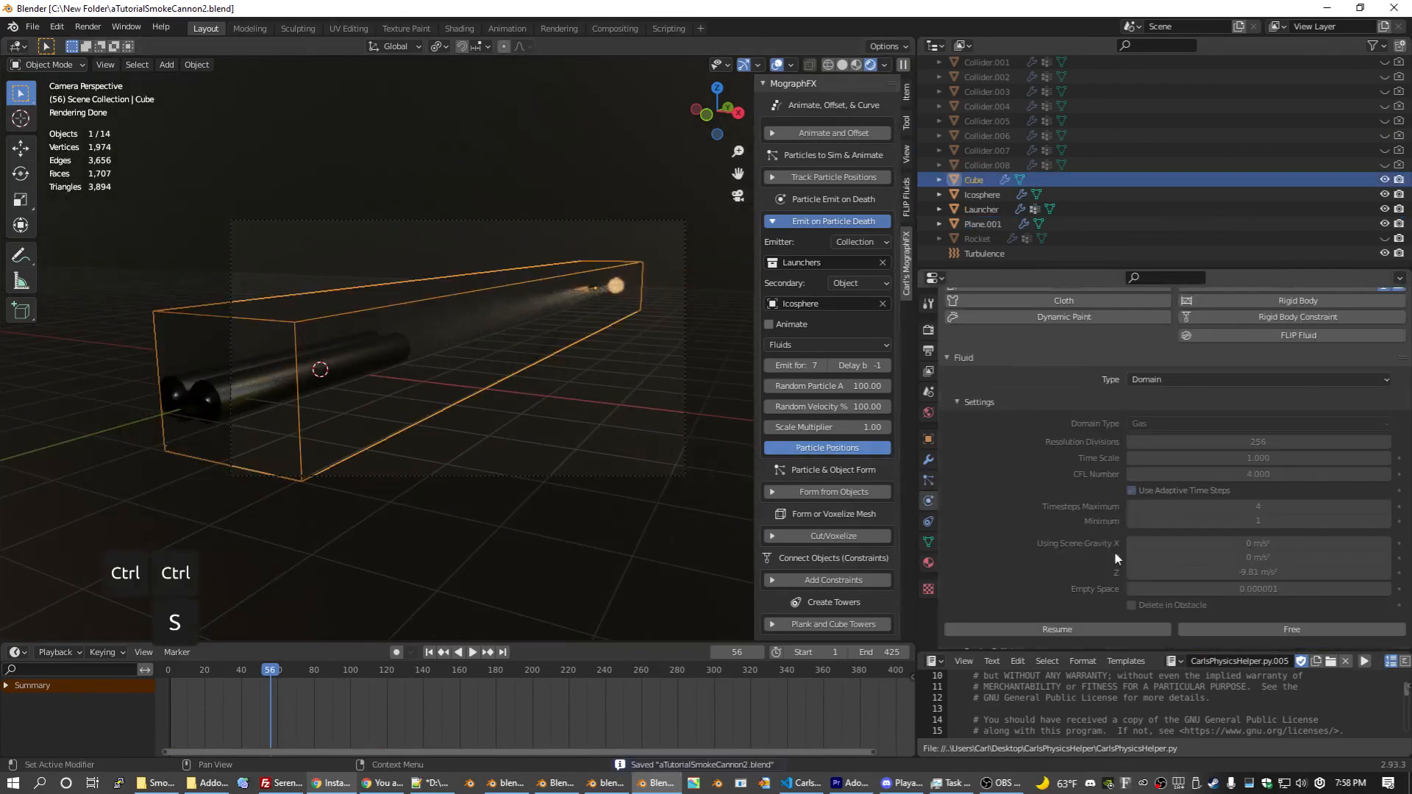
{"action": "scroll", "coordinate": [1089, 519], "scroll_direction": "down", "scroll_amount": 4}
{"action": "left_click", "coordinate": [1251, 571]}
{"action": "double_click", "coordinate": [1258, 383]}
{"action": "type", "text": "512"}
{"action": "key", "text": "Return"}
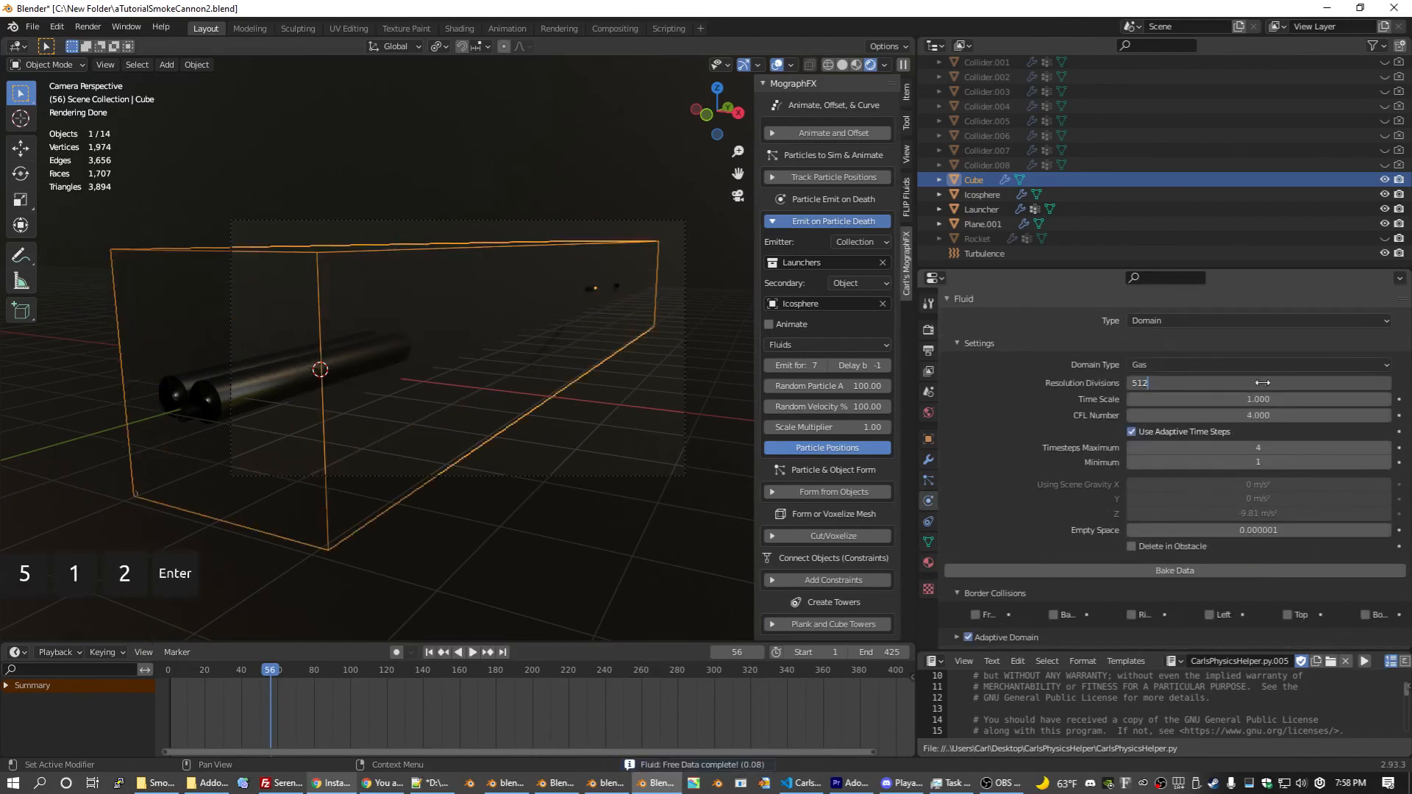
{"action": "key", "text": "ctrl+s"}
Step: Set the Particles and Fluids type of Track Particle Positions to Particles in aTutorialSmokeCannon2c3.blend
{"action": "scroll", "coordinate": [1013, 480], "scroll_direction": "down", "scroll_amount": 6}
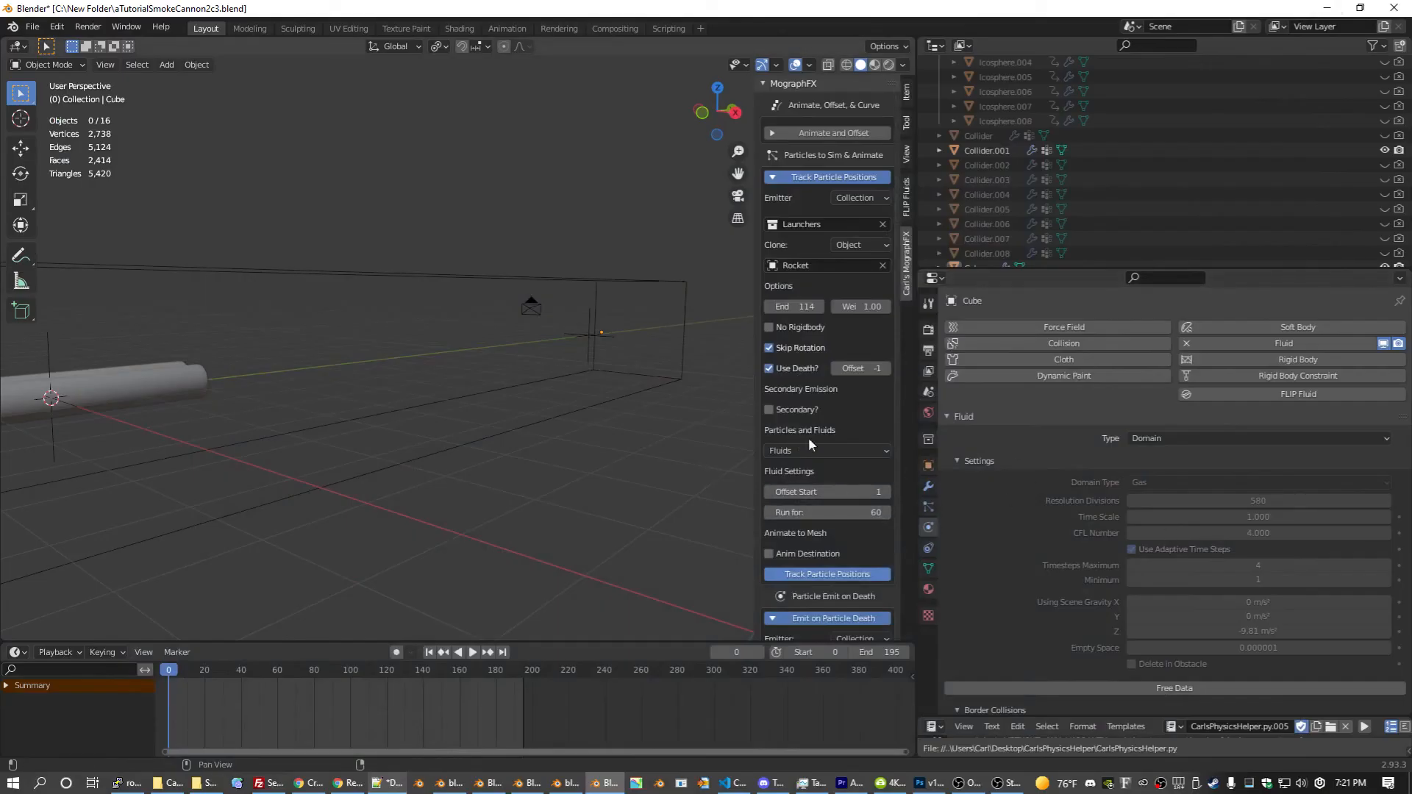
{"action": "scroll", "coordinate": [1038, 459], "scroll_direction": "down", "scroll_amount": 3}
{"action": "scroll", "coordinate": [1039, 463], "scroll_direction": "down", "scroll_amount": 6}
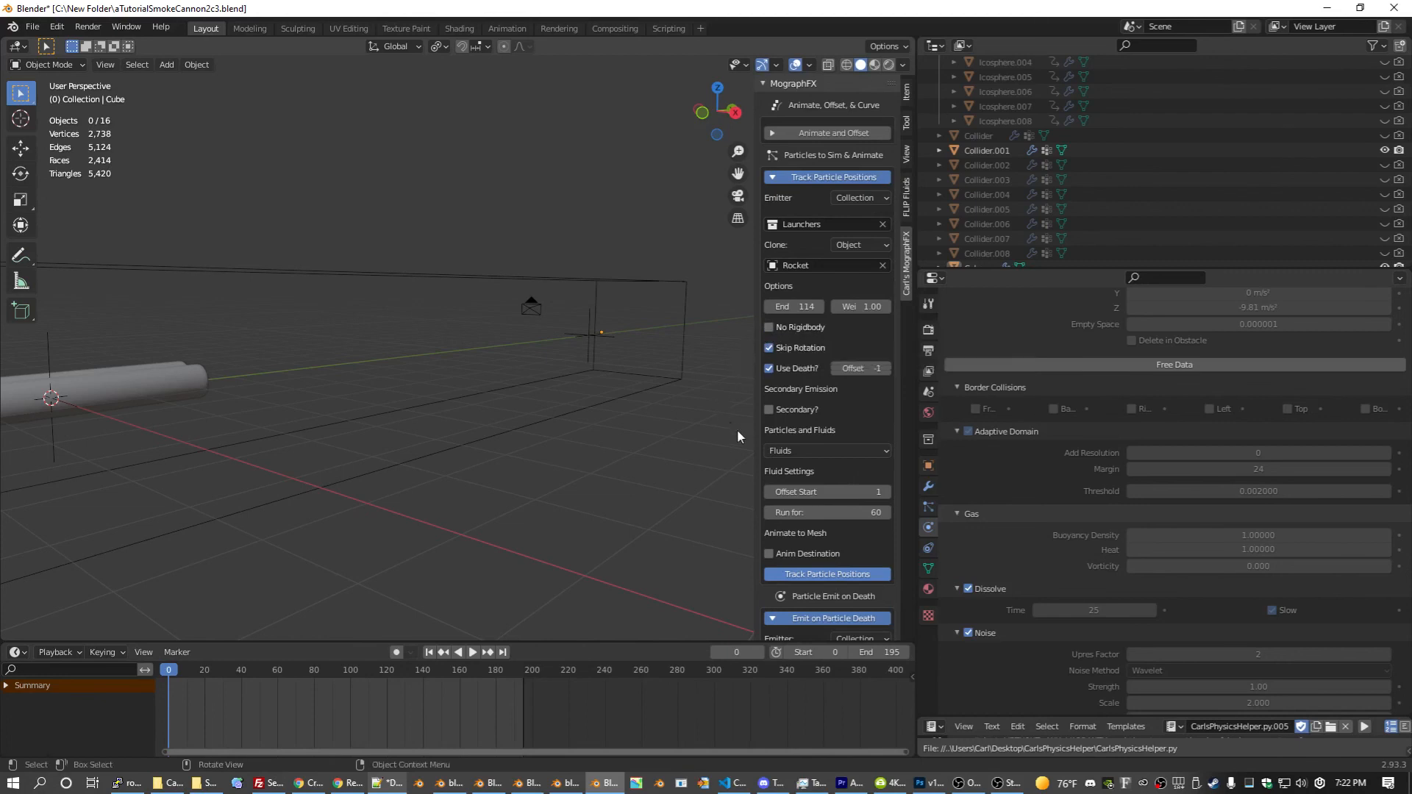
{"action": "scroll", "coordinate": [850, 432], "scroll_direction": "down", "scroll_amount": 1}
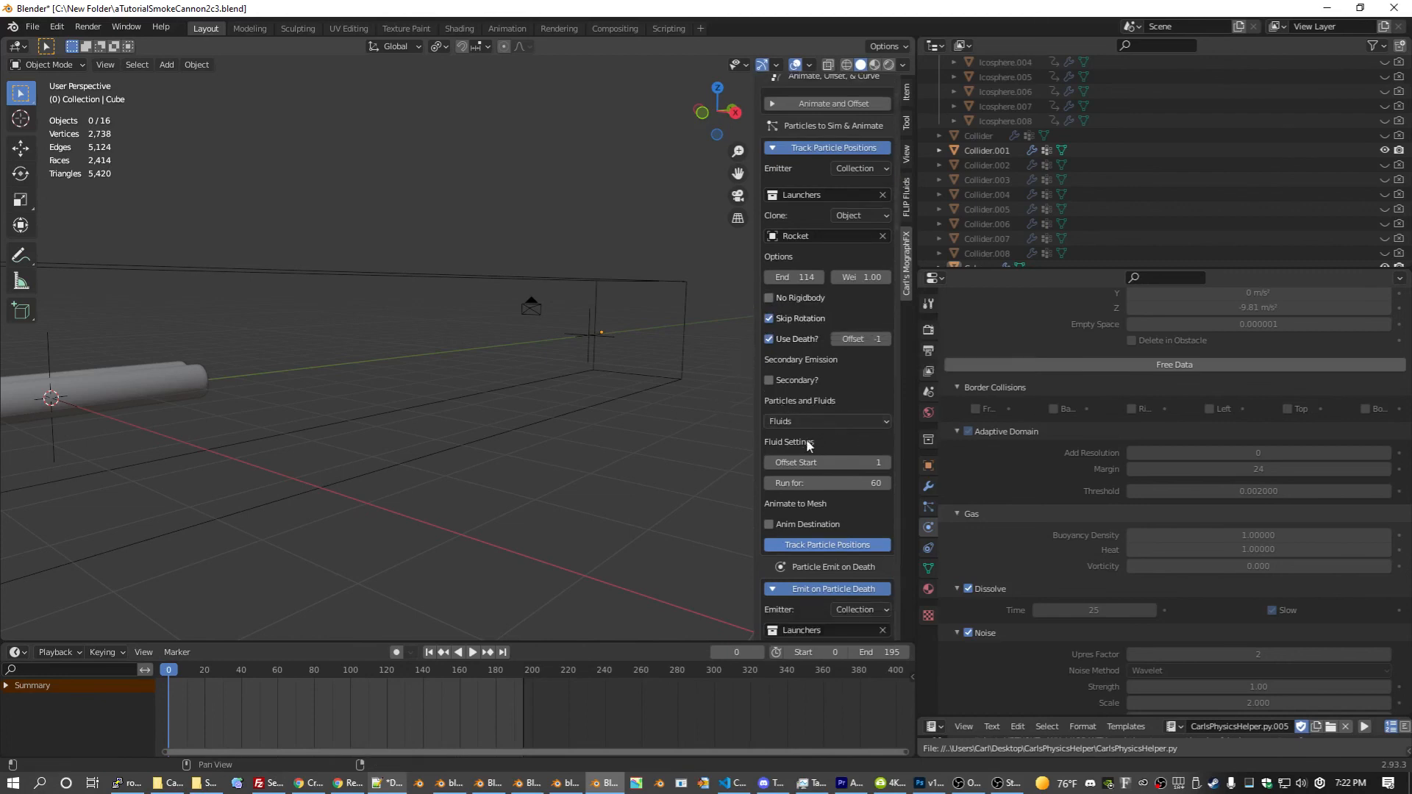
{"action": "left_click", "coordinate": [826, 420]}
{"action": "left_click", "coordinate": [820, 451]}
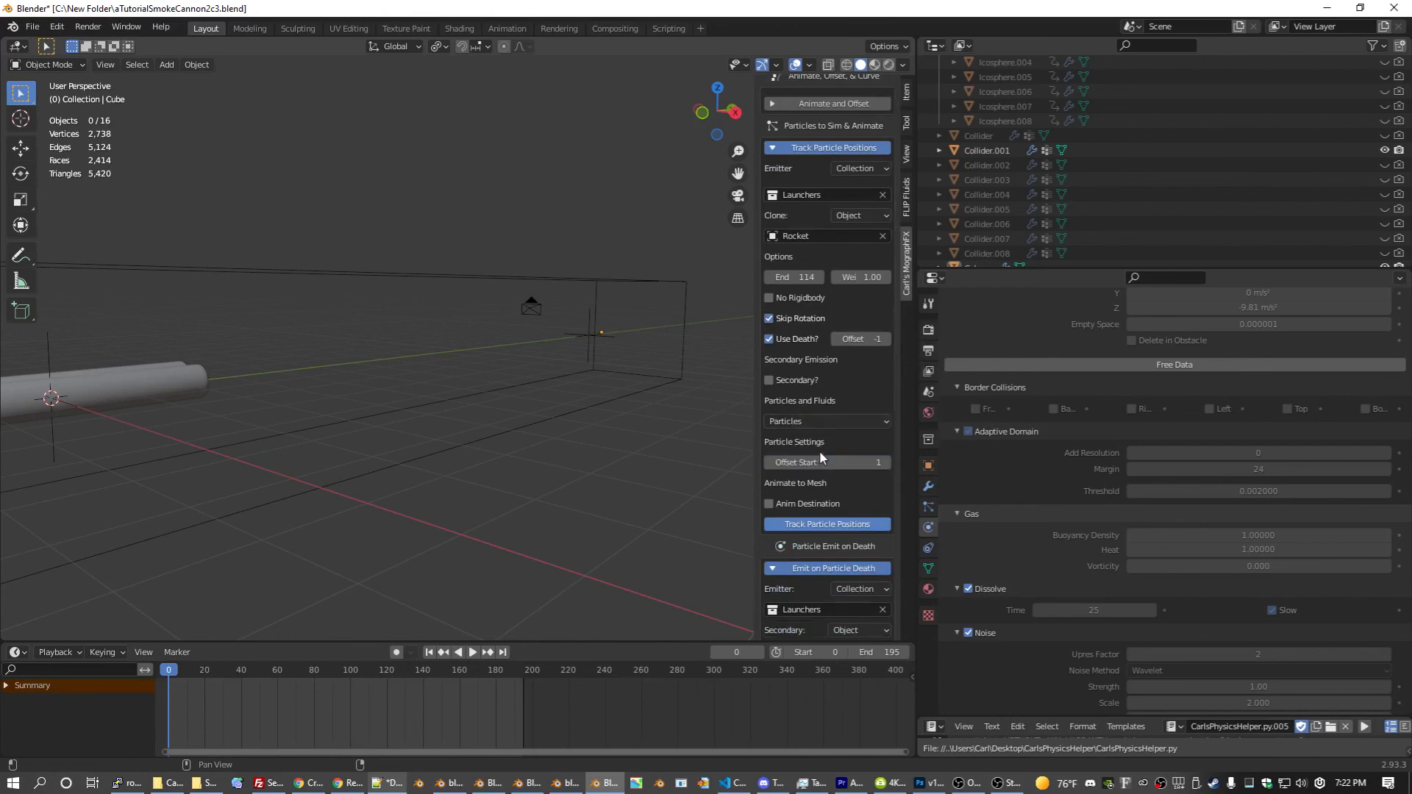
{"action": "scroll", "coordinate": [846, 407], "scroll_direction": "down", "scroll_amount": 4}
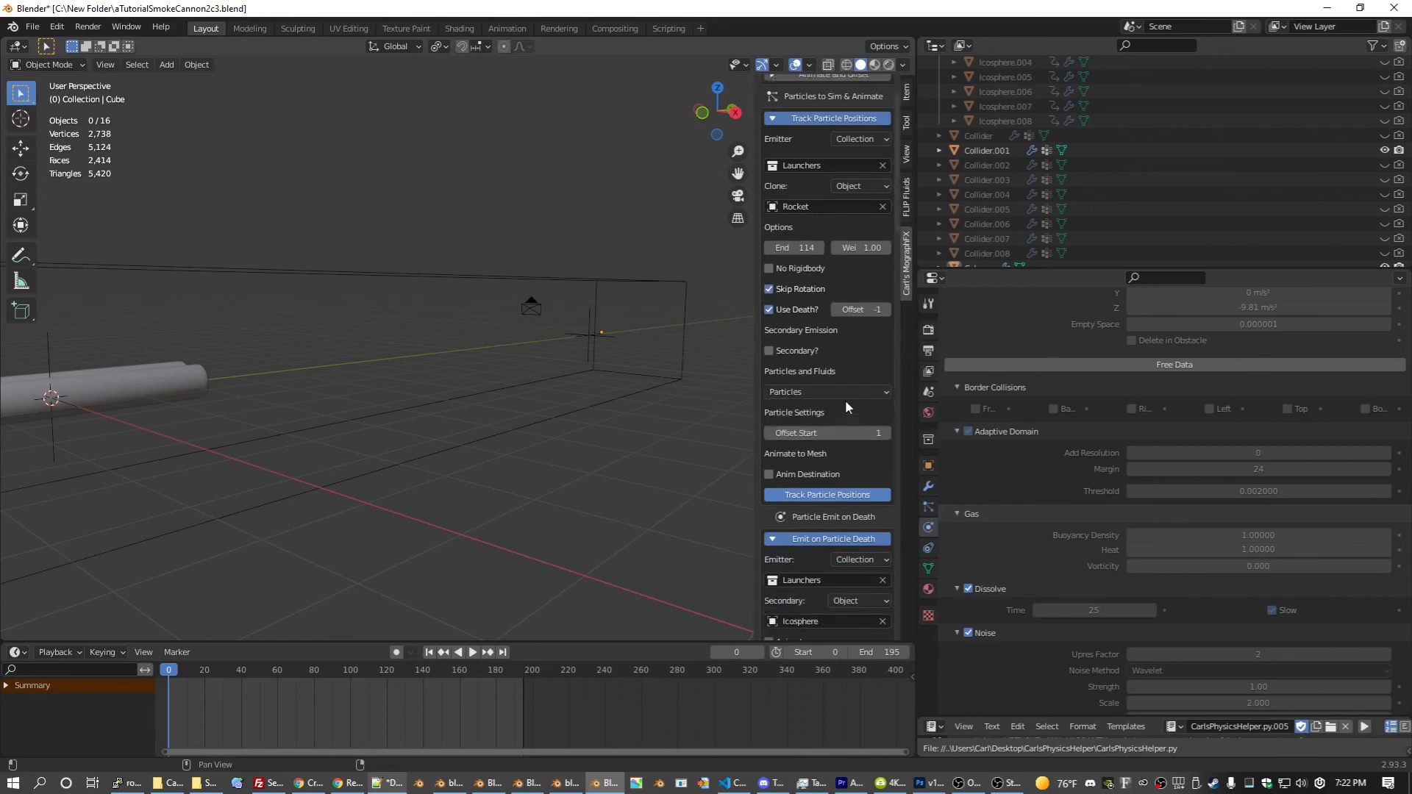
Step: Review the Emit on Particle Death settings and select Icosphere.002 to show its fluid flow settings
{"action": "scroll", "coordinate": [846, 407], "scroll_direction": "down", "scroll_amount": 6}
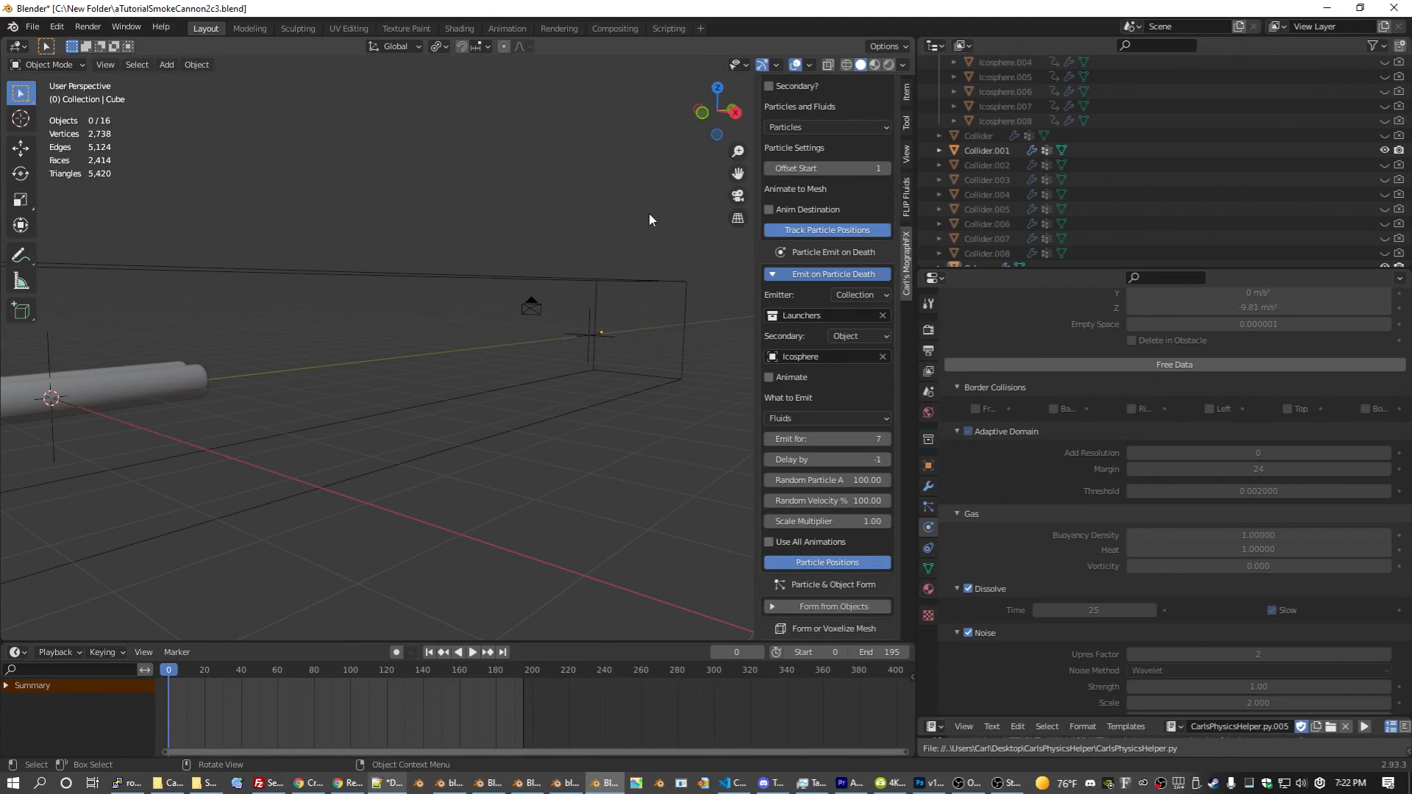
{"action": "scroll", "coordinate": [994, 154], "scroll_direction": "up", "scroll_amount": 4}
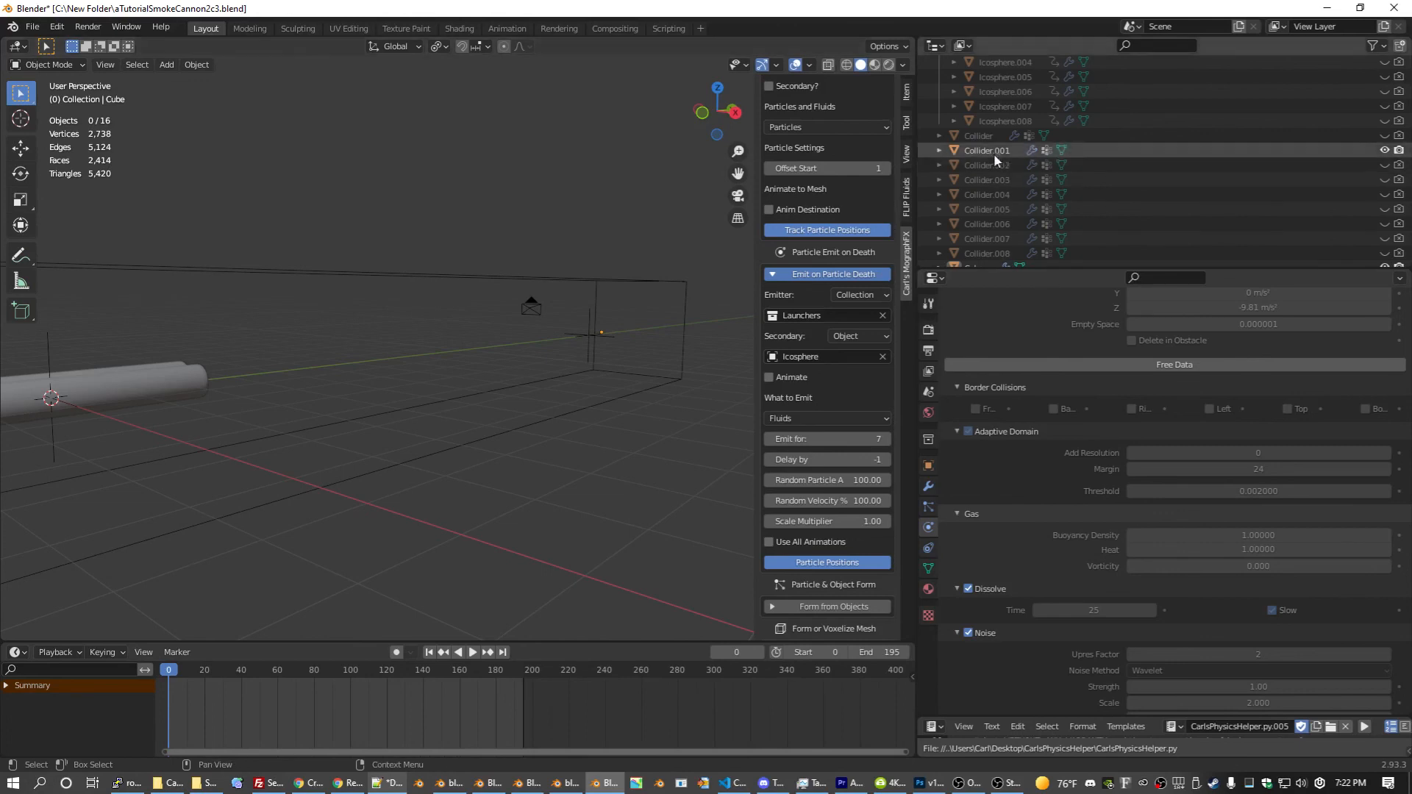
{"action": "left_click", "coordinate": [1004, 152]}
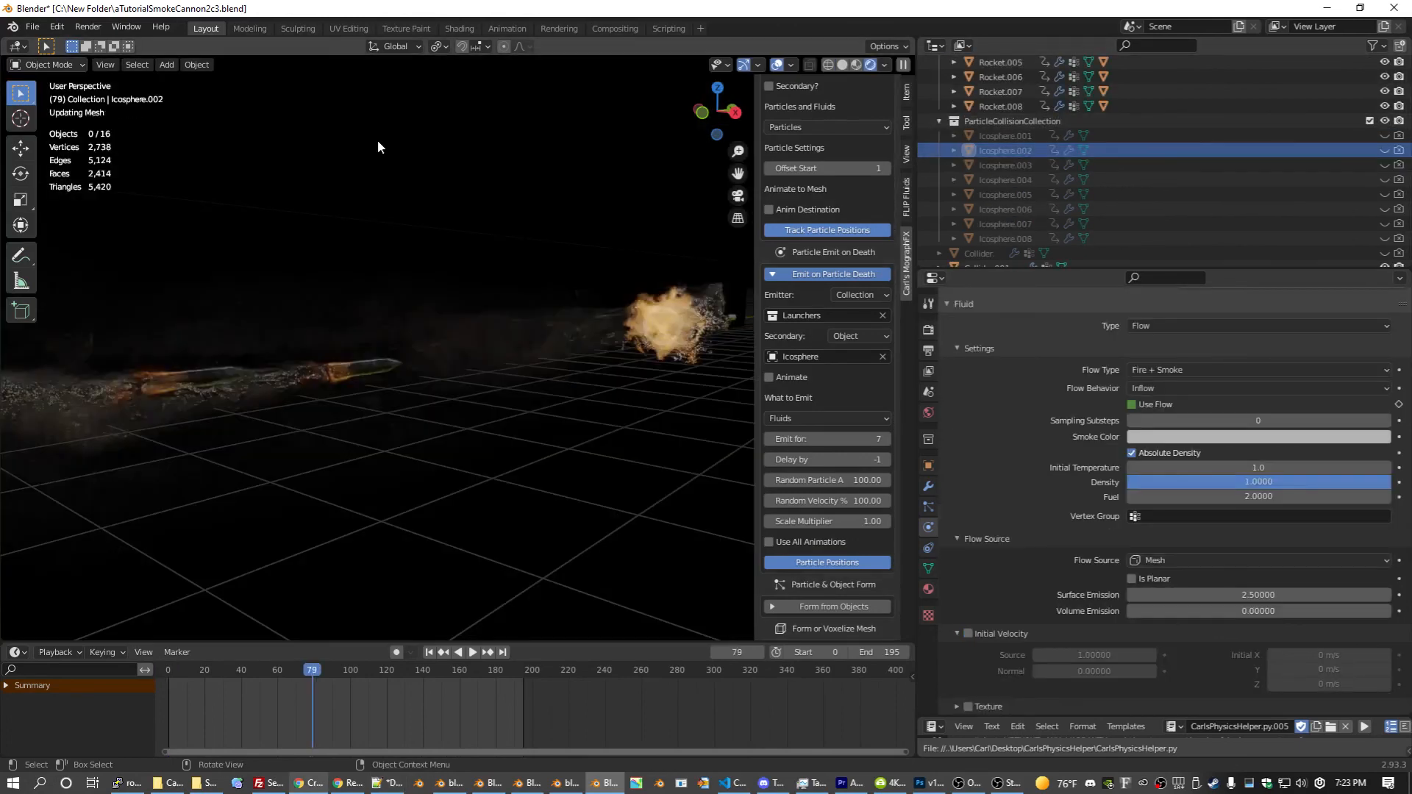
Step: Step forward to frame 80 to examine the rocket smoke and explosions, and locate the Cube domain among the scene objects
{"action": "key", "text": "Right"}
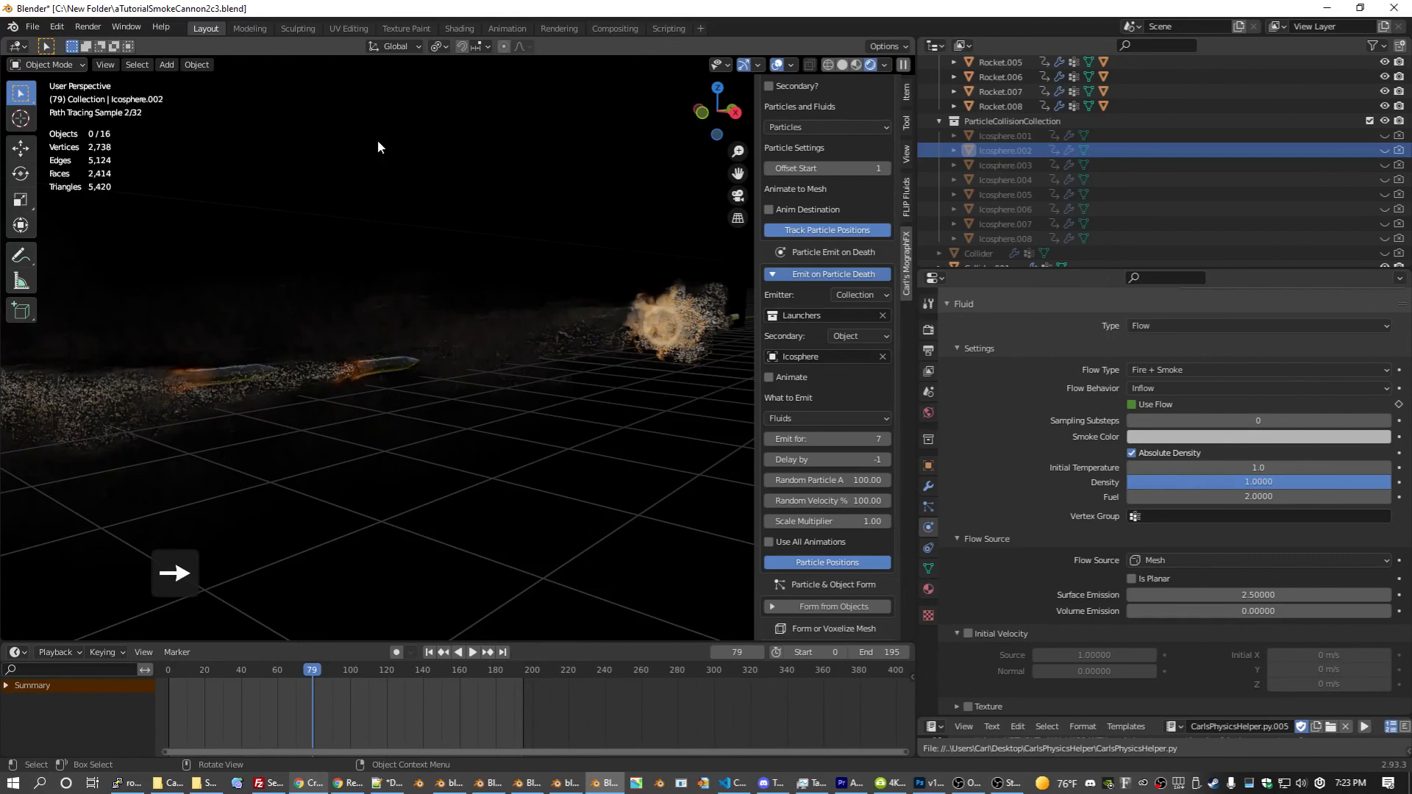
{"action": "key", "text": "Right"}
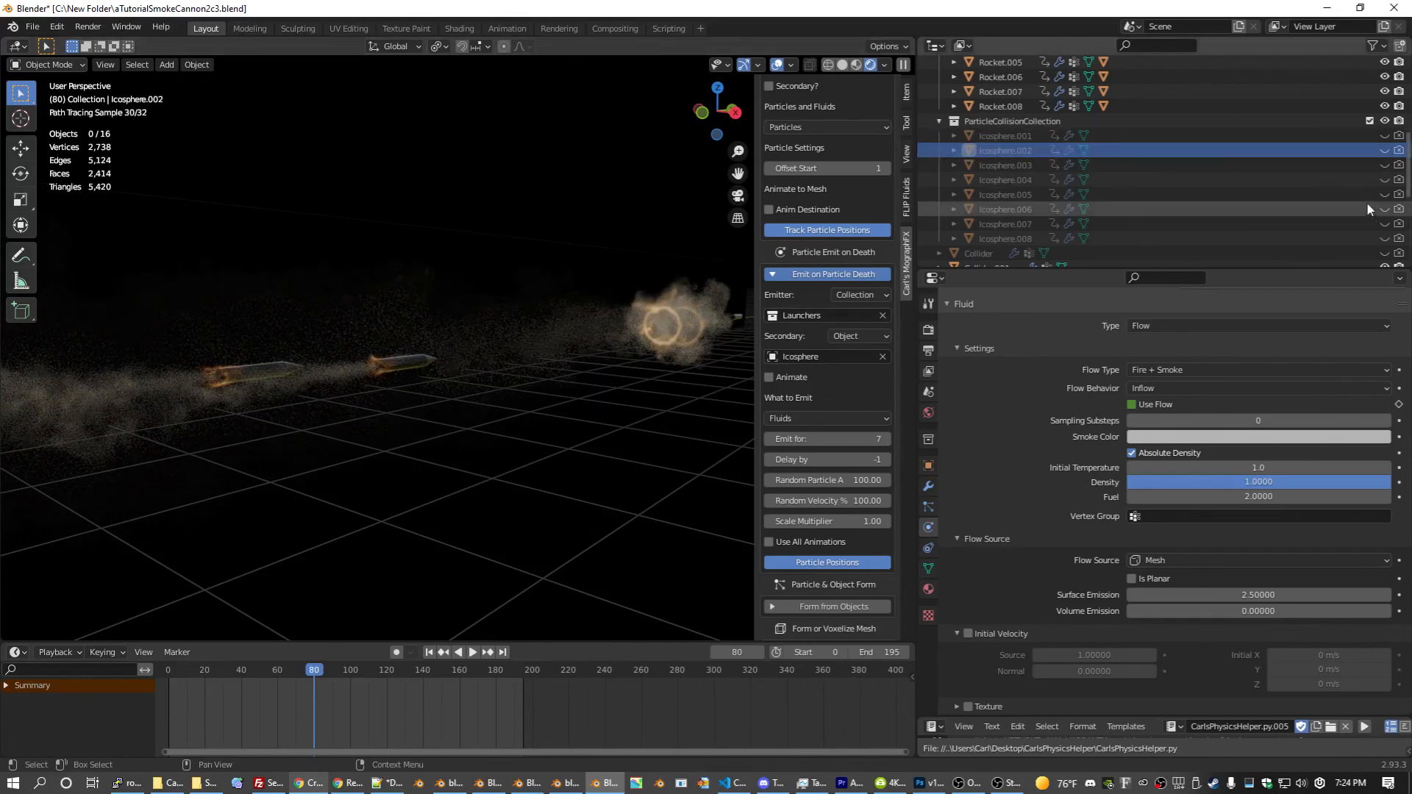
{"action": "scroll", "coordinate": [580, 351], "scroll_direction": "up", "scroll_amount": 1}
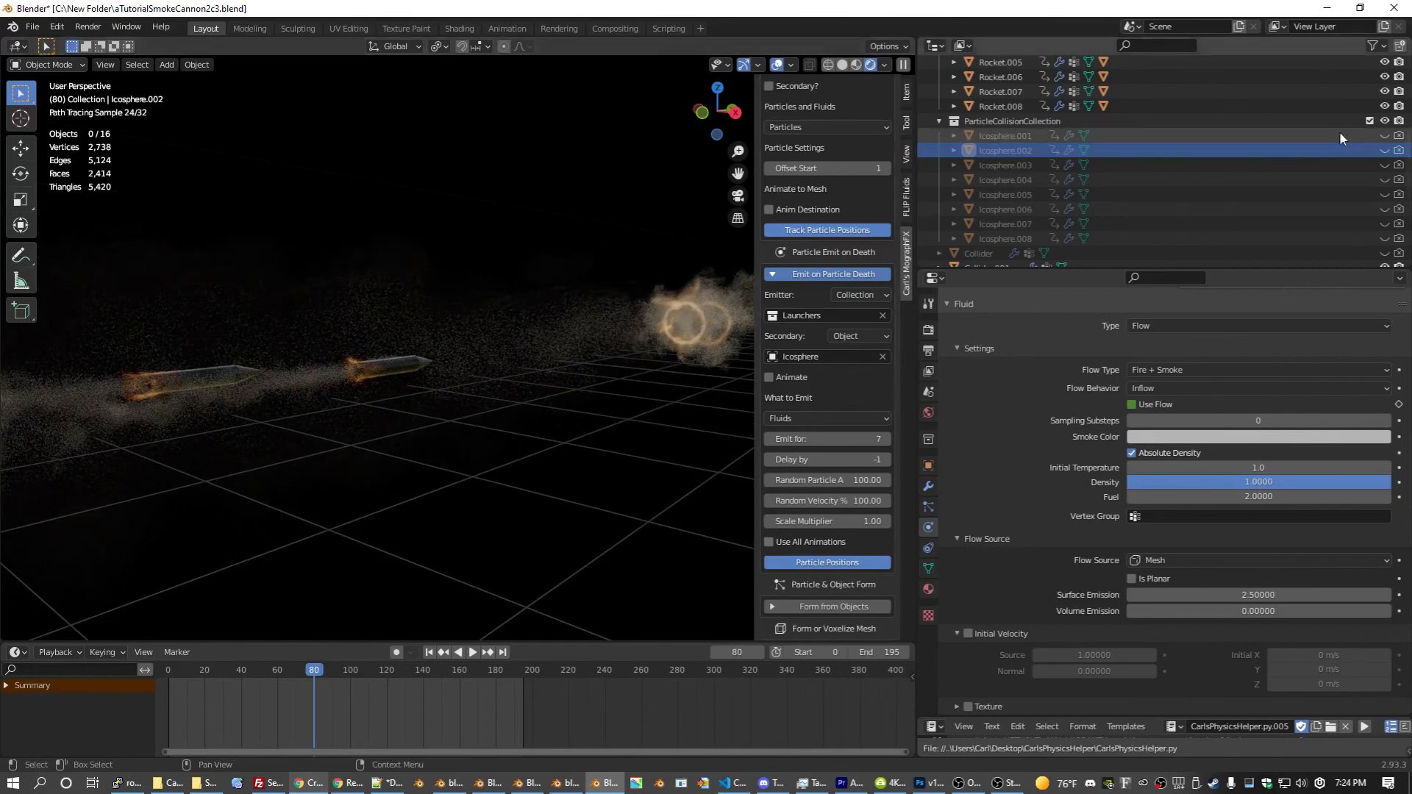
{"action": "scroll", "coordinate": [1030, 228], "scroll_direction": "down", "scroll_amount": 5}
{"action": "scroll", "coordinate": [1044, 214], "scroll_direction": "down", "scroll_amount": 1}
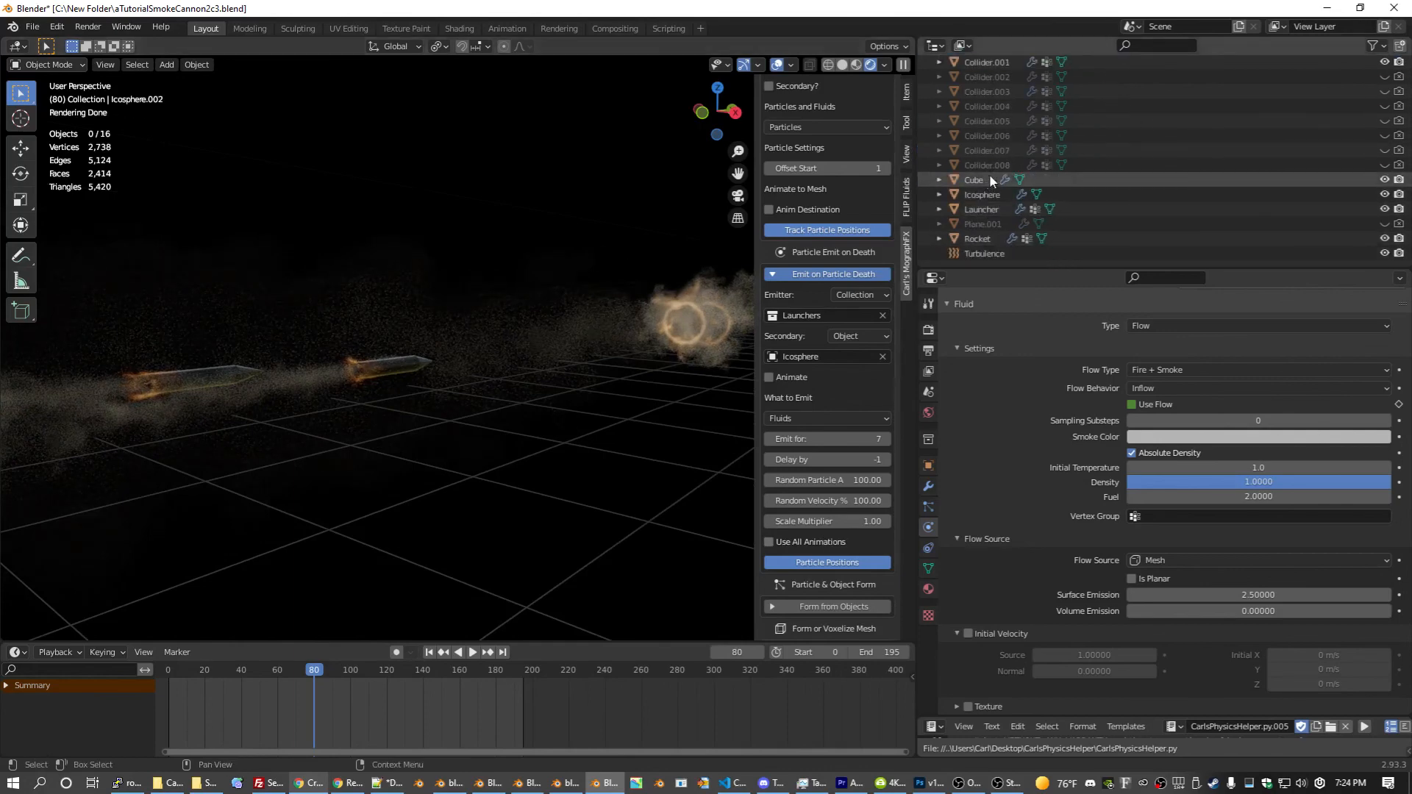